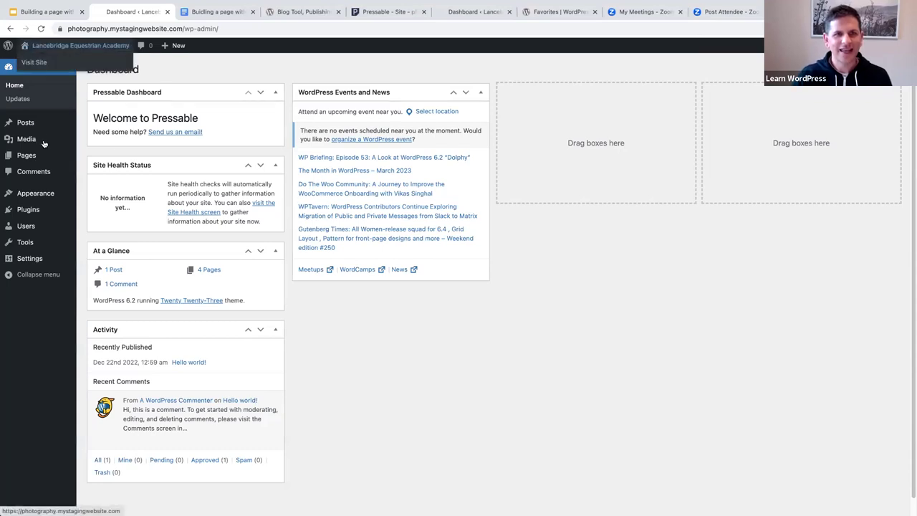
Step: Open Appearance > Themes to confirm Twenty Twenty-Three is active, with Twenty Twenty-One also installed
left_click(29, 196)
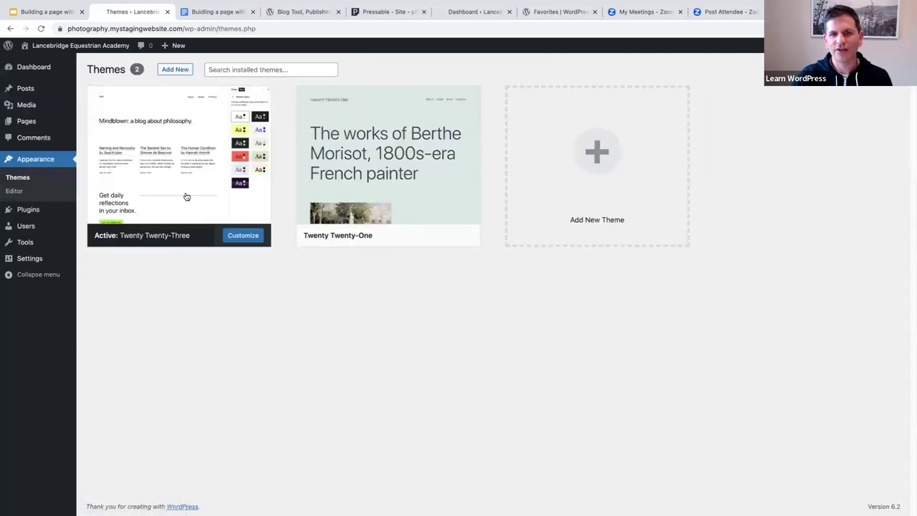
mouse_move(184, 200)
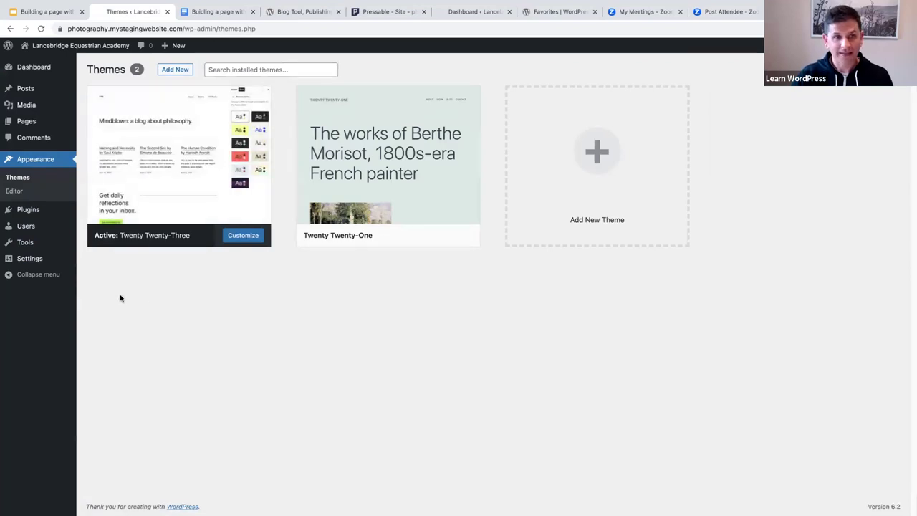
mouse_move(25, 123)
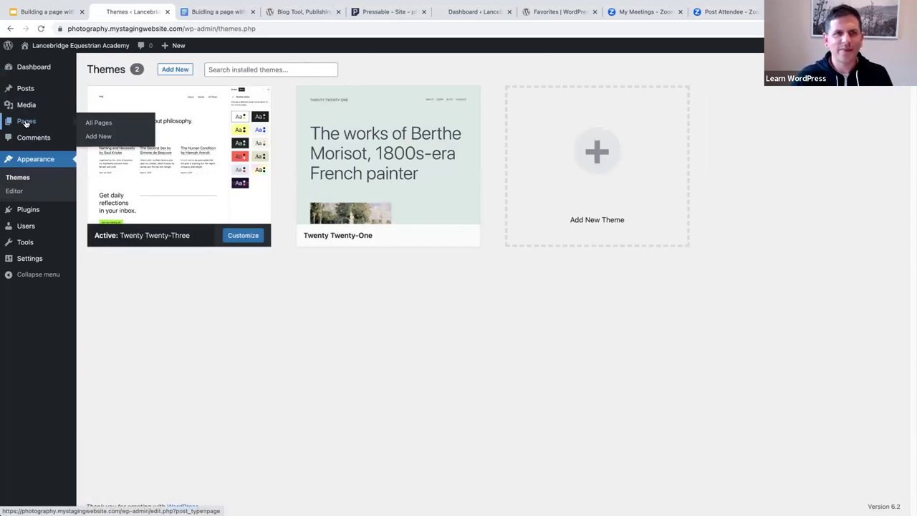
mouse_move(65, 47)
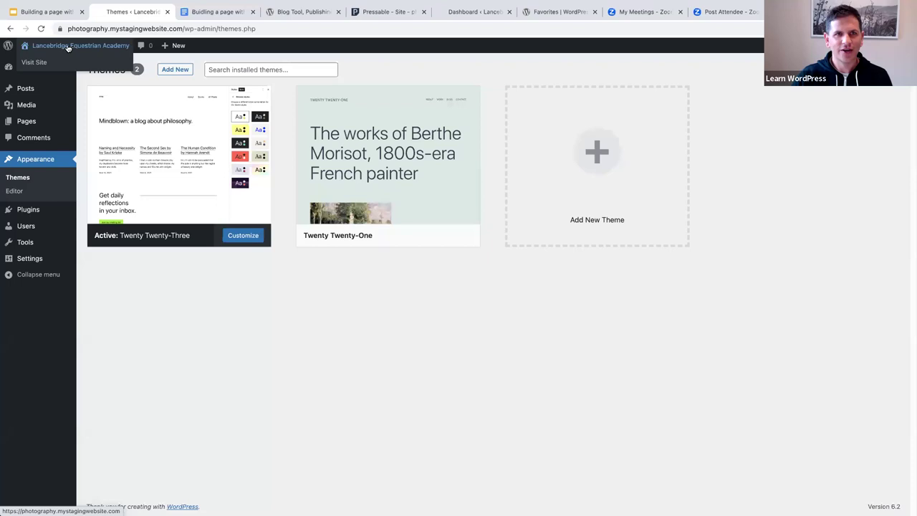
Step: Visit the academy site's front page from the admin bar, then go to its Services page
left_click(68, 47)
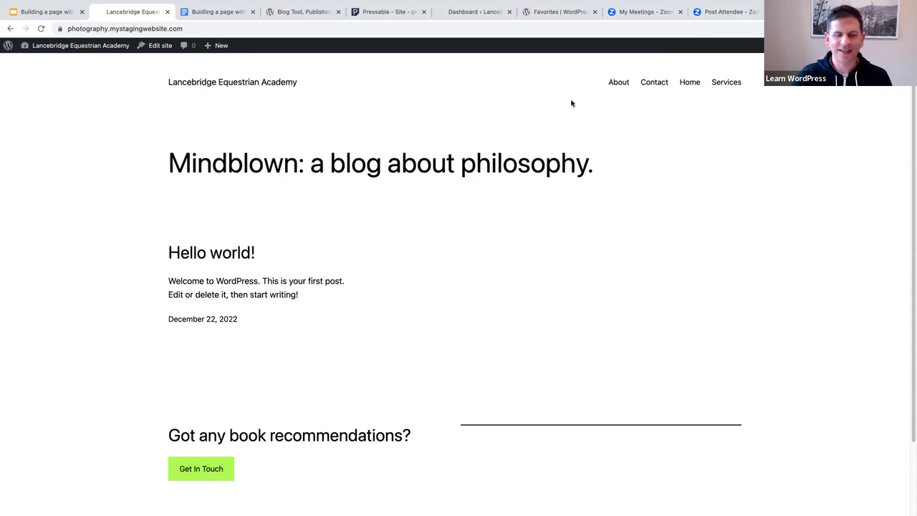
left_click(725, 83)
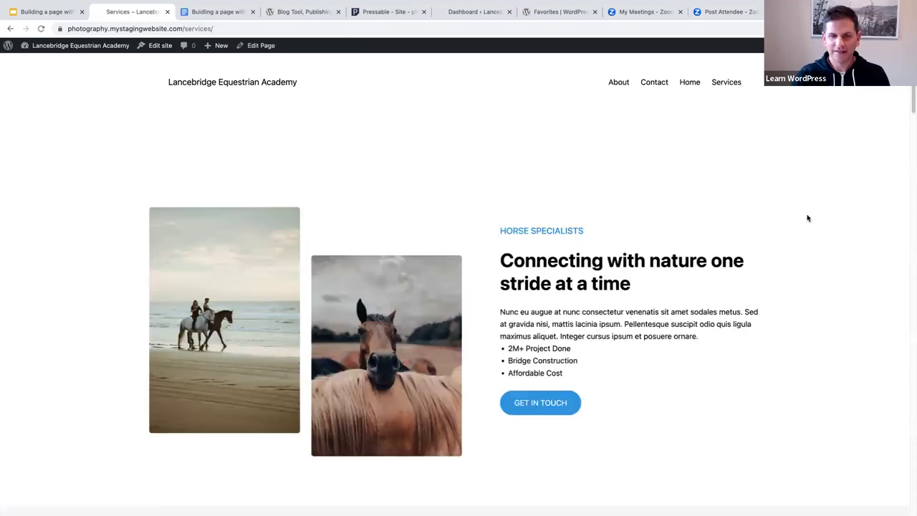
Step: Scroll the Services page past the hero, Our services grid and Riding lessons to the $20–$60 Prices table
scroll(806, 218, "down", 1)
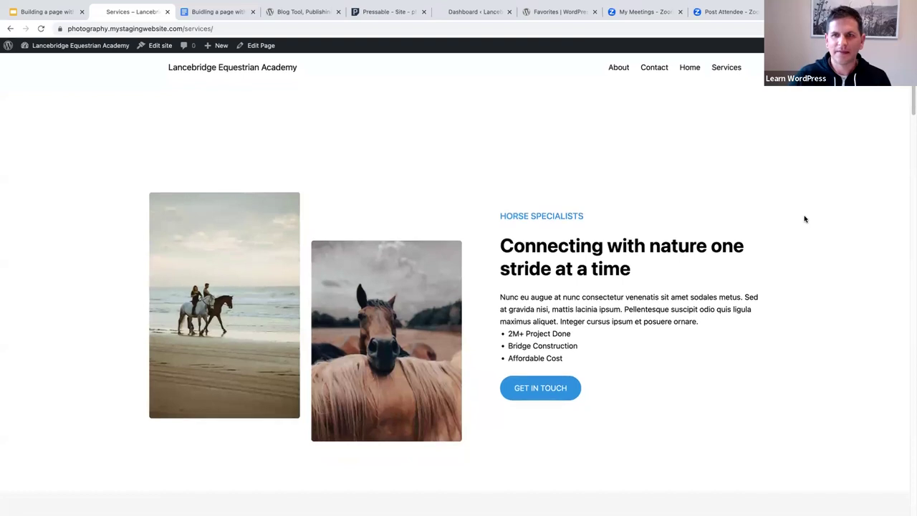
scroll(804, 218, "down", 1)
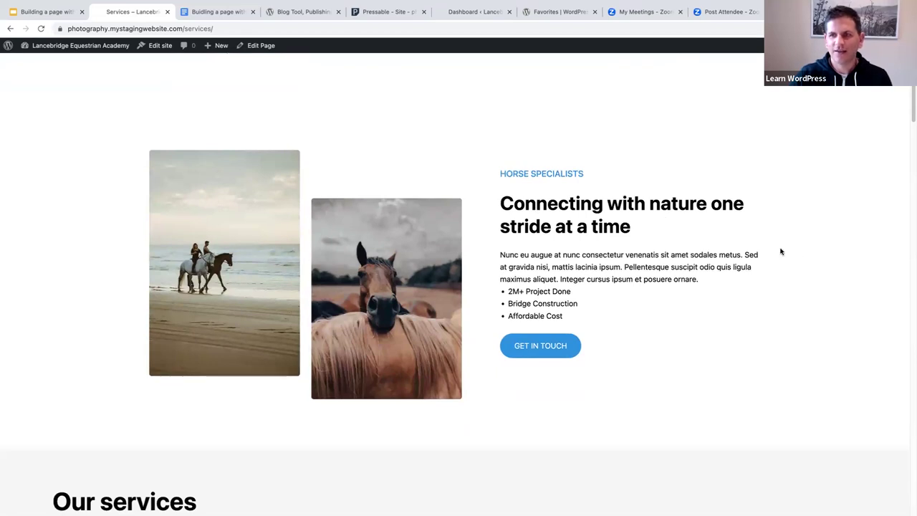
scroll(769, 264, "down", 1)
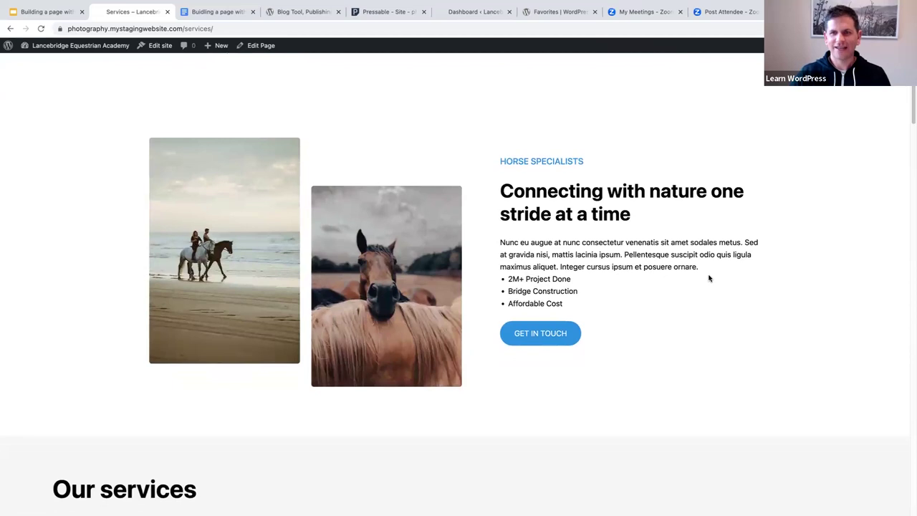
scroll(707, 278, "down", 1)
scroll(707, 278, "down", 3)
scroll(709, 278, "down", 5)
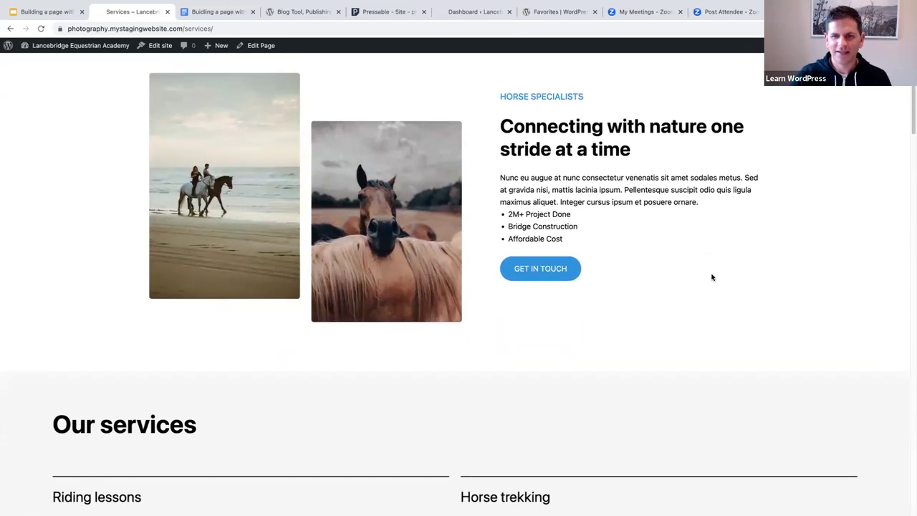
scroll(711, 277, "down", 4)
scroll(710, 277, "down", 1)
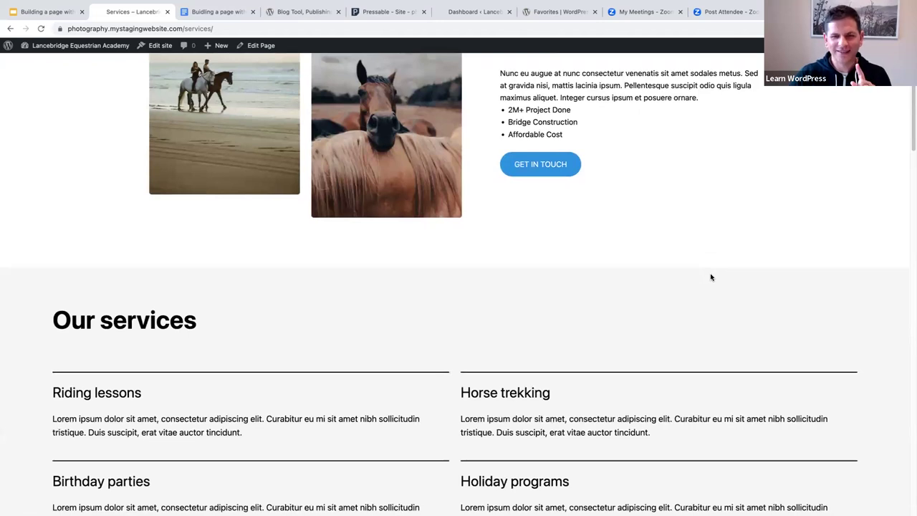
scroll(711, 277, "down", 1)
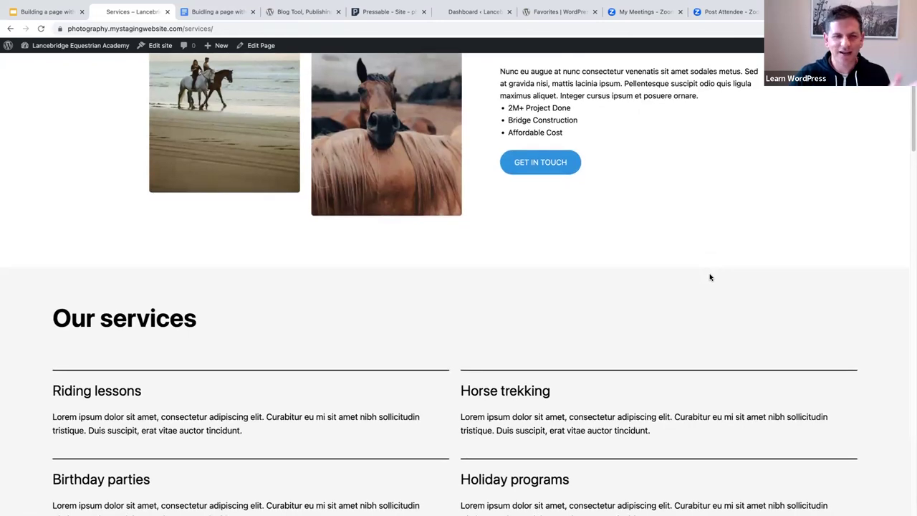
scroll(710, 277, "up", 5)
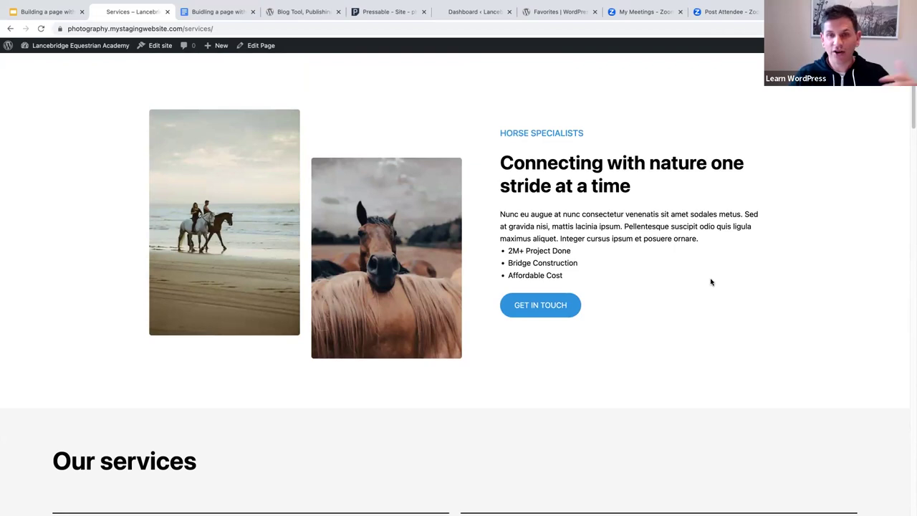
scroll(711, 282, "down", 3)
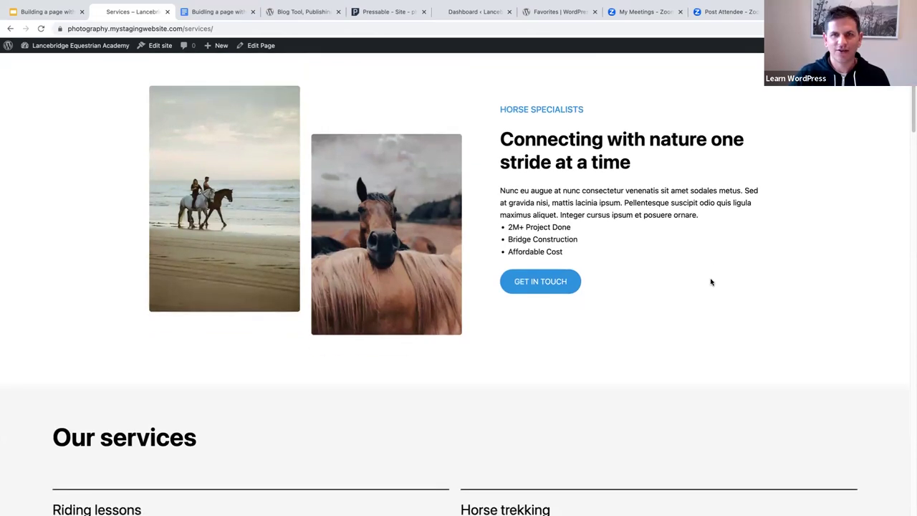
scroll(710, 281, "down", 4)
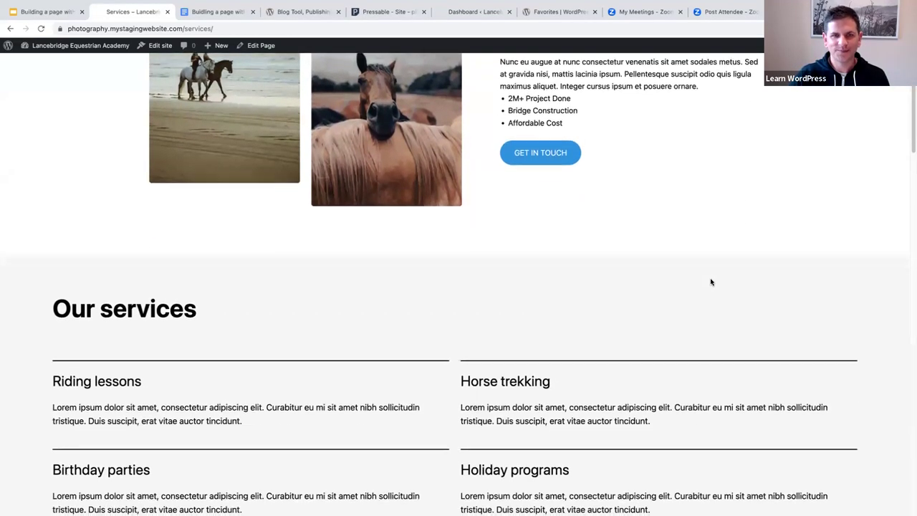
scroll(710, 281, "down", 3)
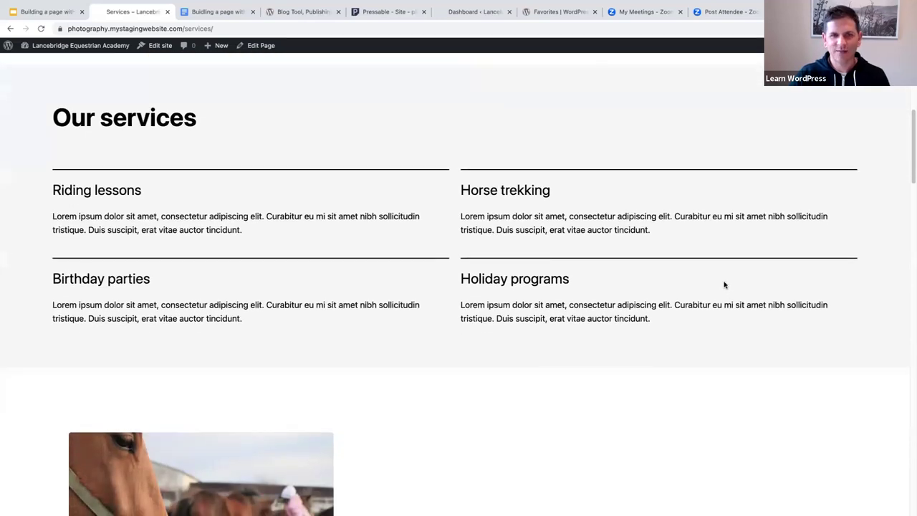
scroll(724, 284, "down", 2)
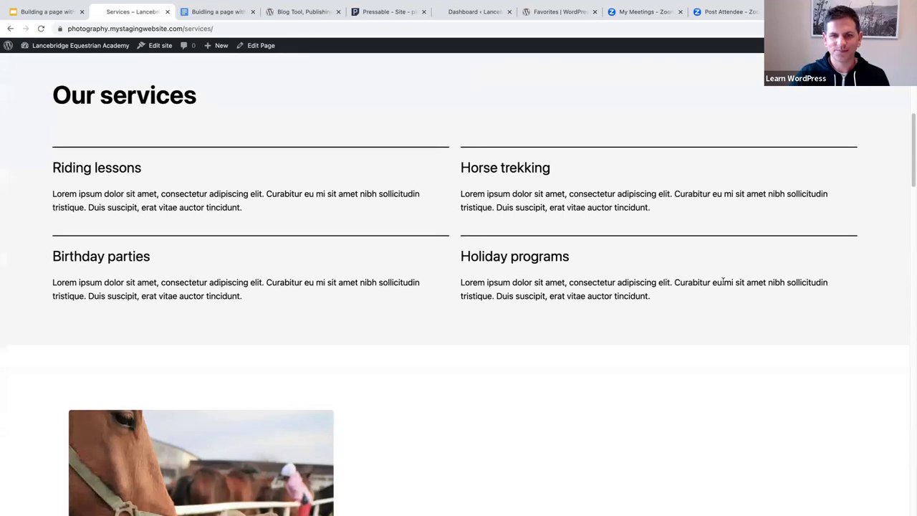
scroll(724, 284, "down", 6)
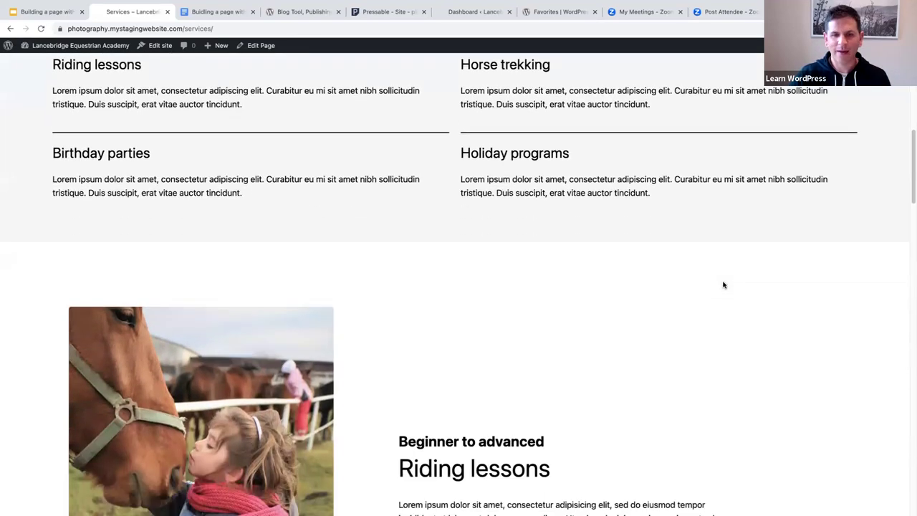
scroll(727, 285, "down", 3)
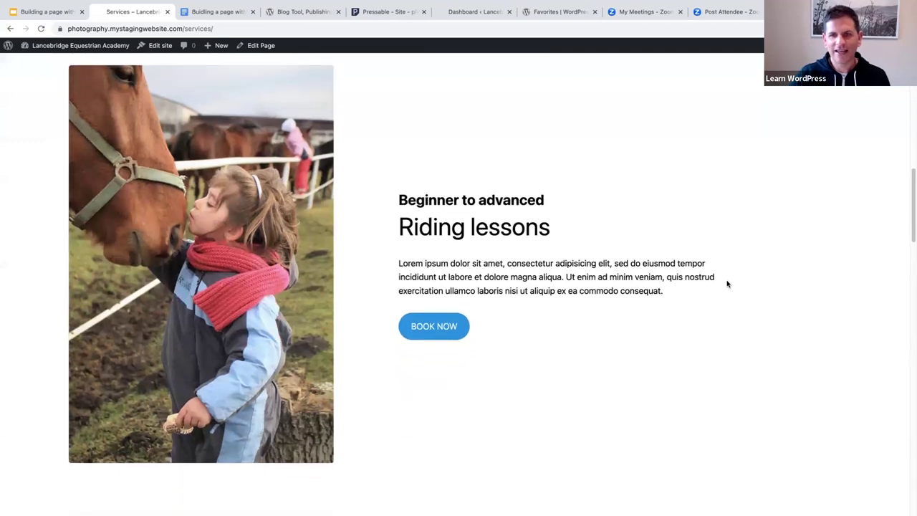
scroll(724, 284, "down", 1)
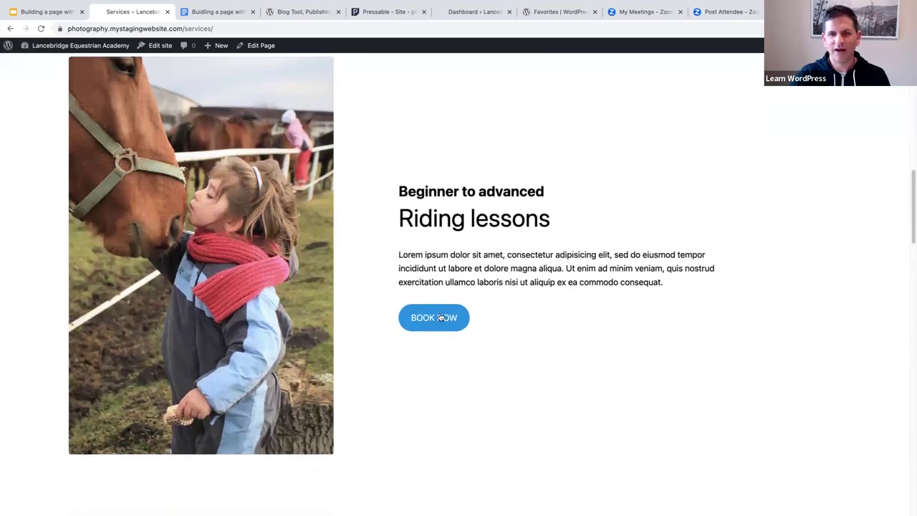
scroll(621, 330, "down", 3)
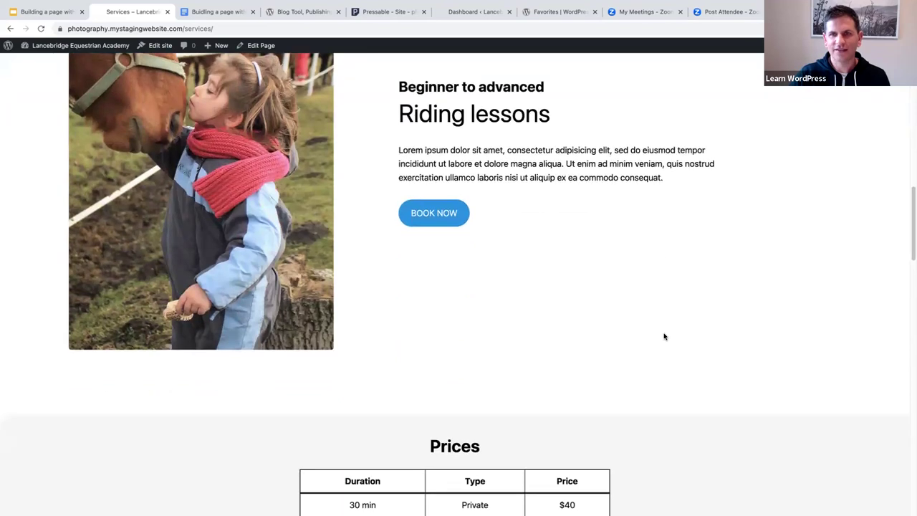
scroll(664, 337, "down", 7)
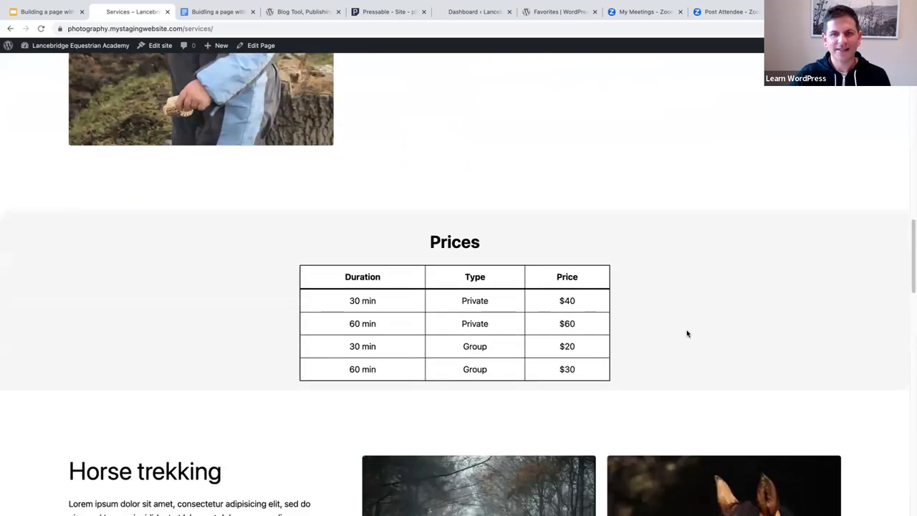
scroll(685, 333, "down", 1)
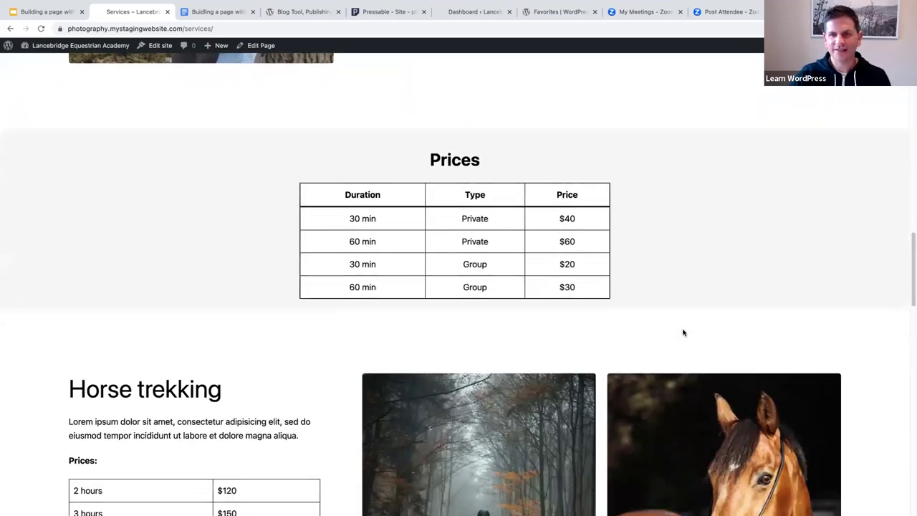
scroll(684, 330, "down", 1)
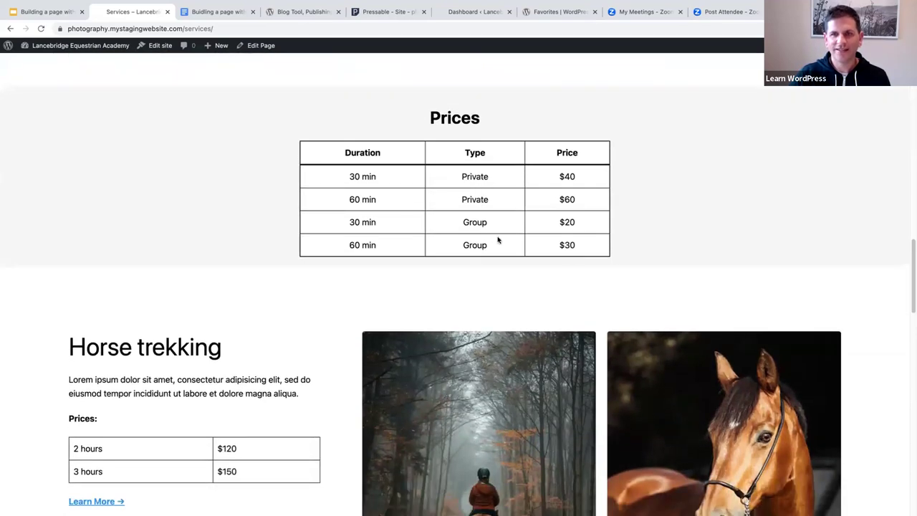
scroll(738, 285, "down", 3)
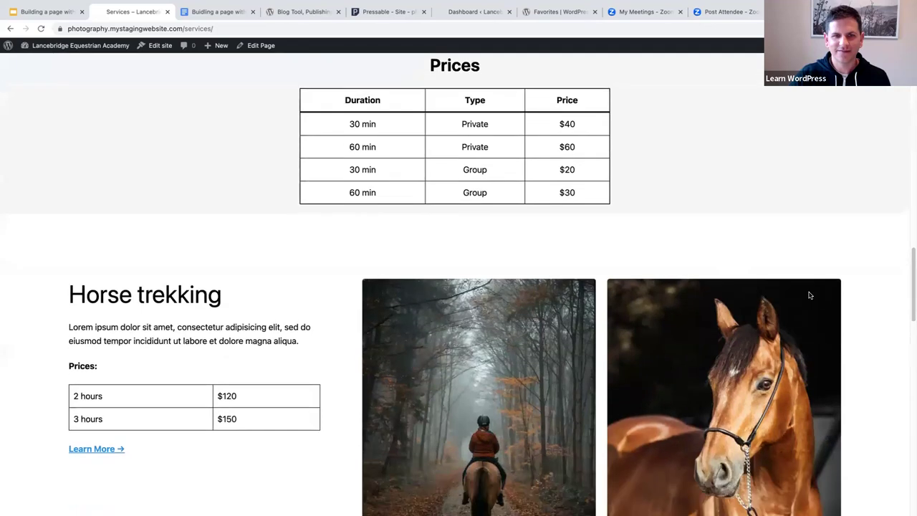
scroll(860, 307, "down", 2)
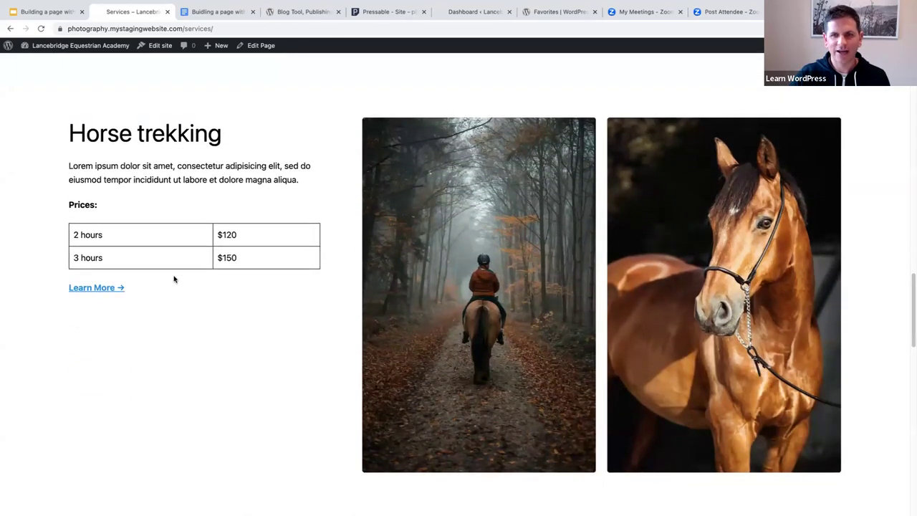
scroll(584, 319, "down", 1)
scroll(581, 317, "down", 1)
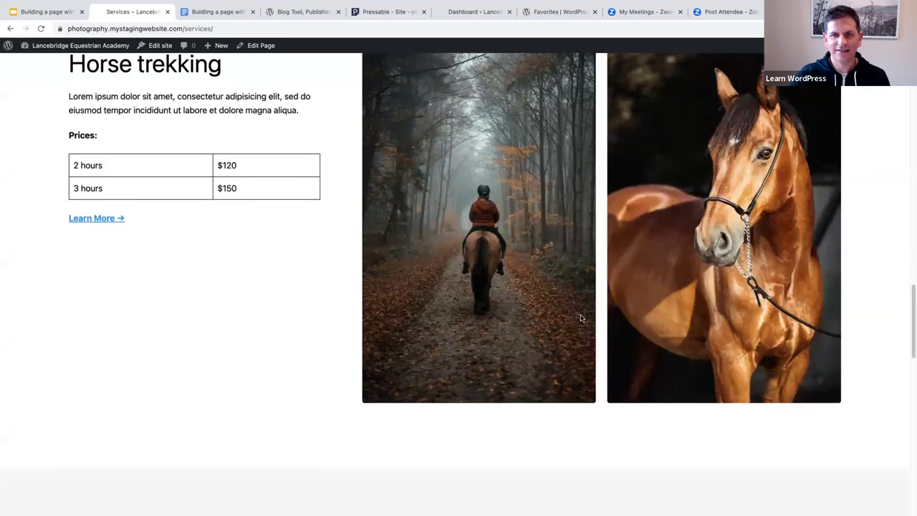
scroll(581, 317, "down", 2)
scroll(579, 318, "down", 3)
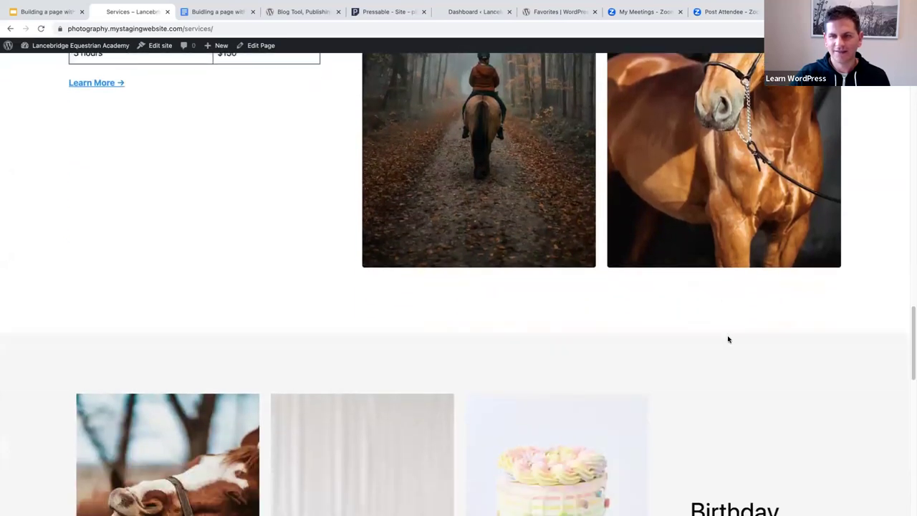
scroll(727, 338, "down", 3)
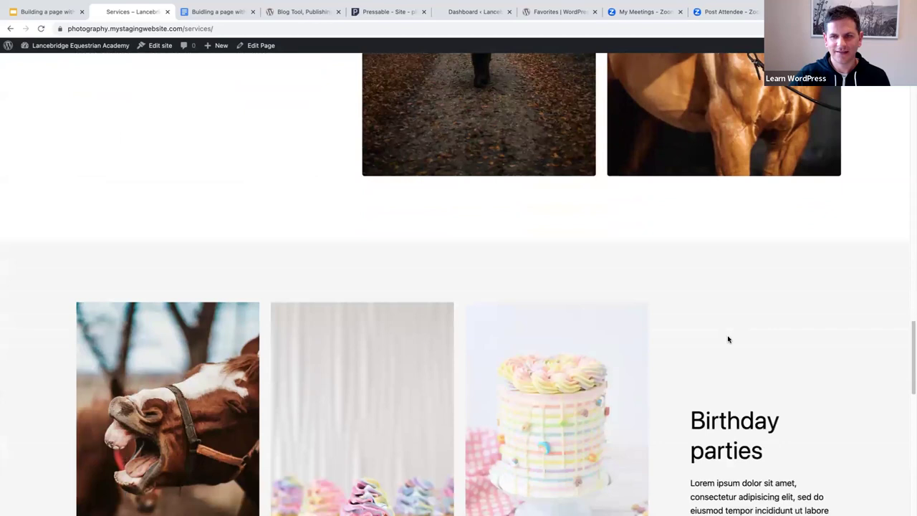
scroll(727, 338, "down", 4)
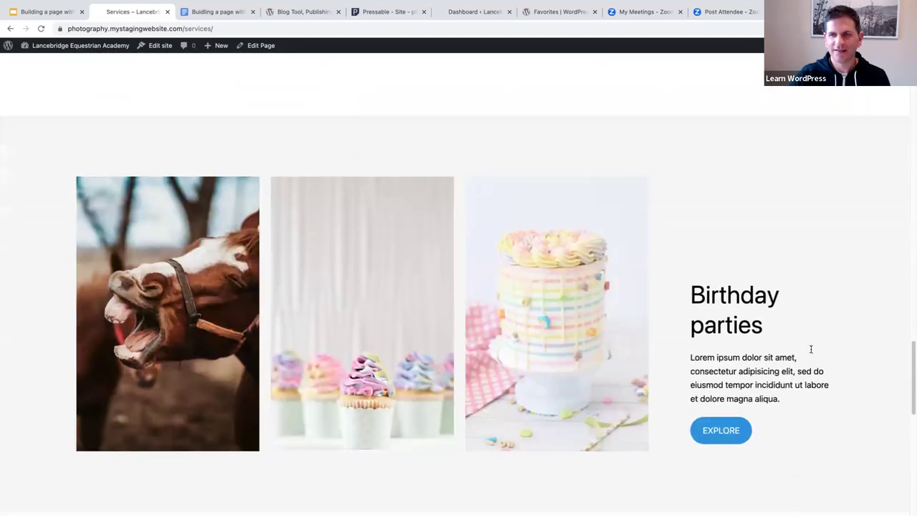
scroll(816, 359, "down", 3)
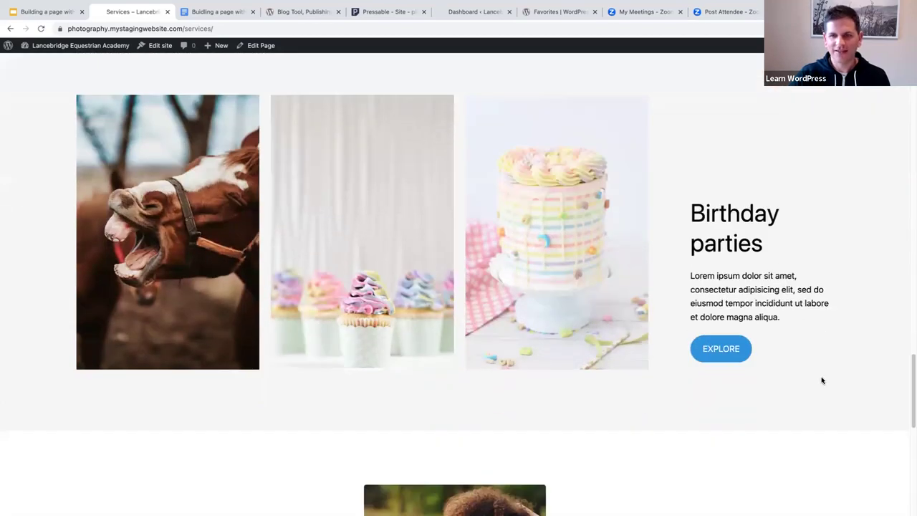
scroll(821, 380, "down", 4)
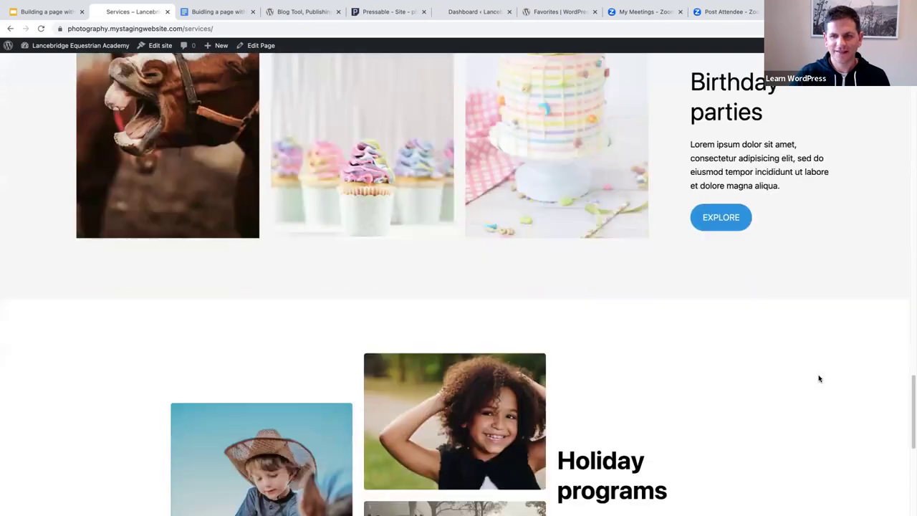
scroll(819, 378, "down", 7)
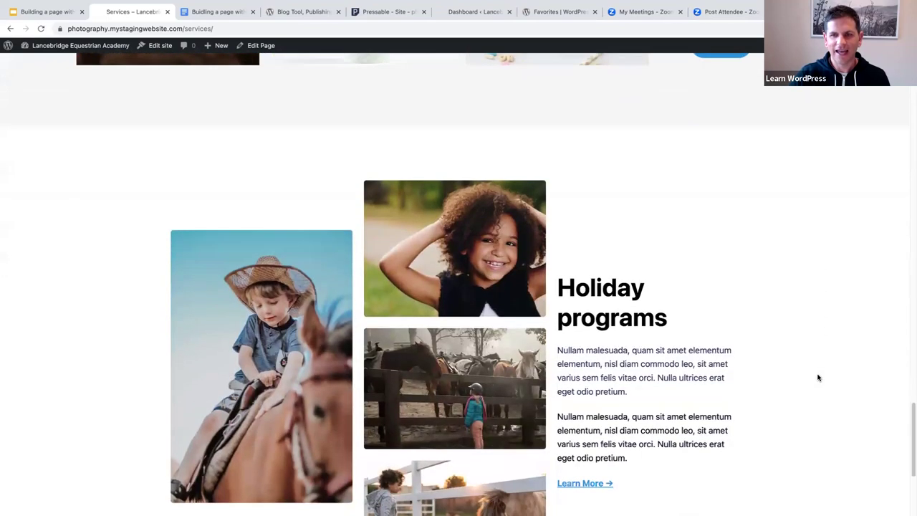
scroll(817, 375, "down", 2)
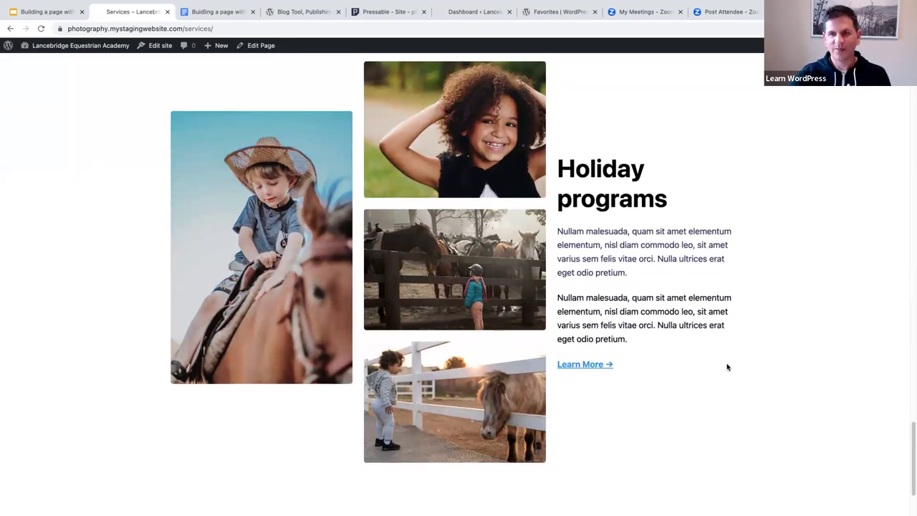
scroll(727, 367, "up", 1)
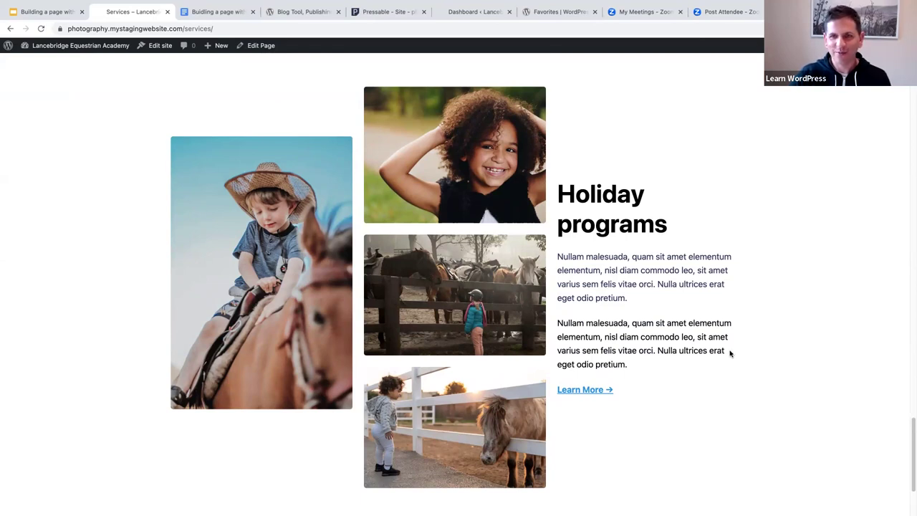
scroll(738, 350, "up", 1)
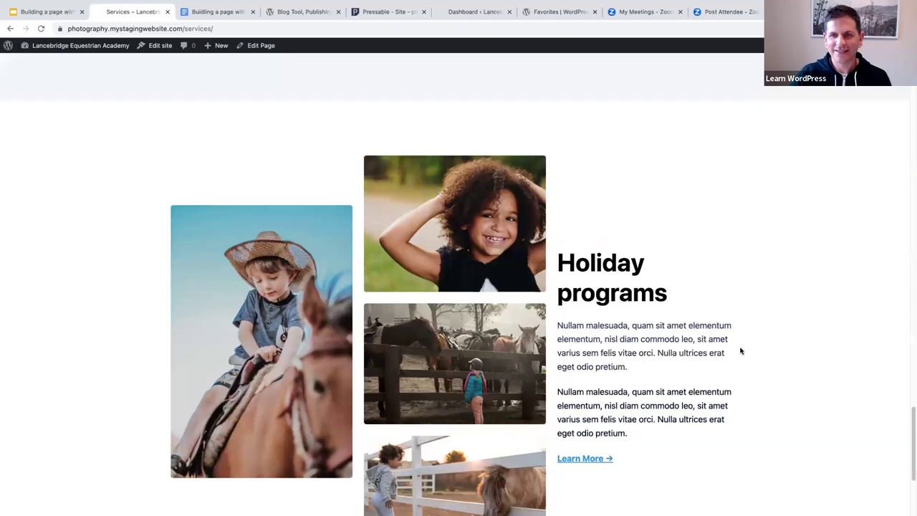
scroll(742, 350, "up", 3)
scroll(741, 351, "up", 1)
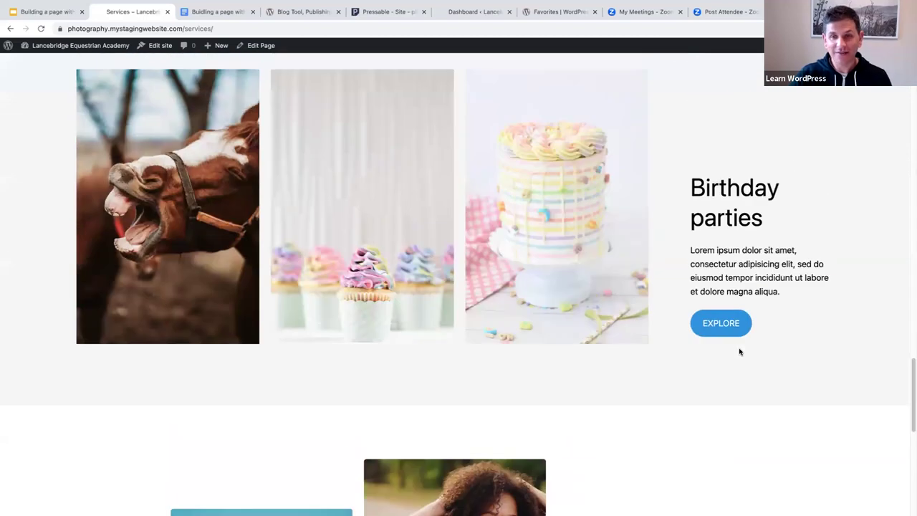
scroll(740, 351, "up", 2)
scroll(766, 341, "up", 7)
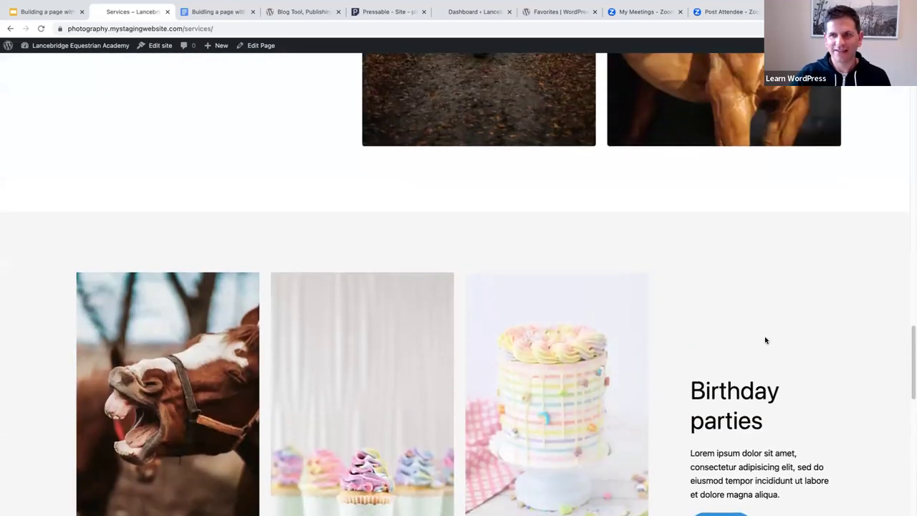
scroll(763, 341, "up", 10)
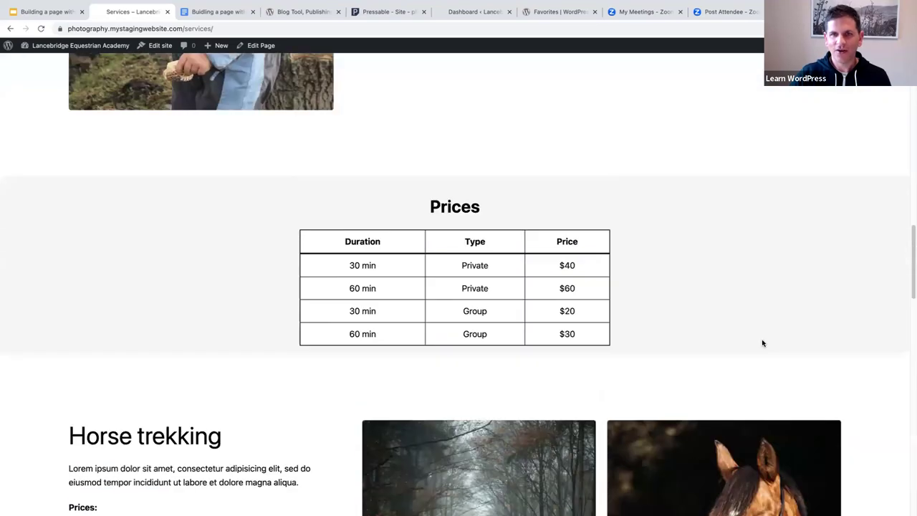
scroll(762, 343, "up", 3)
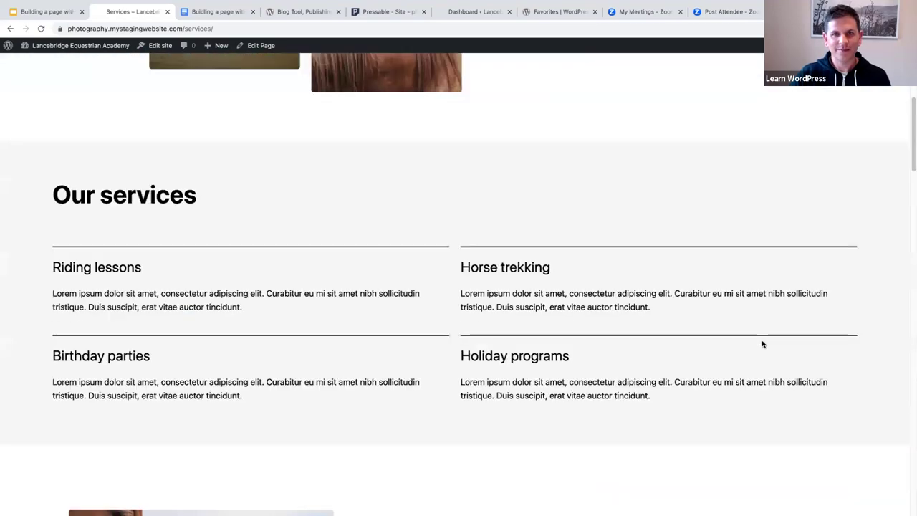
scroll(762, 343, "up", 5)
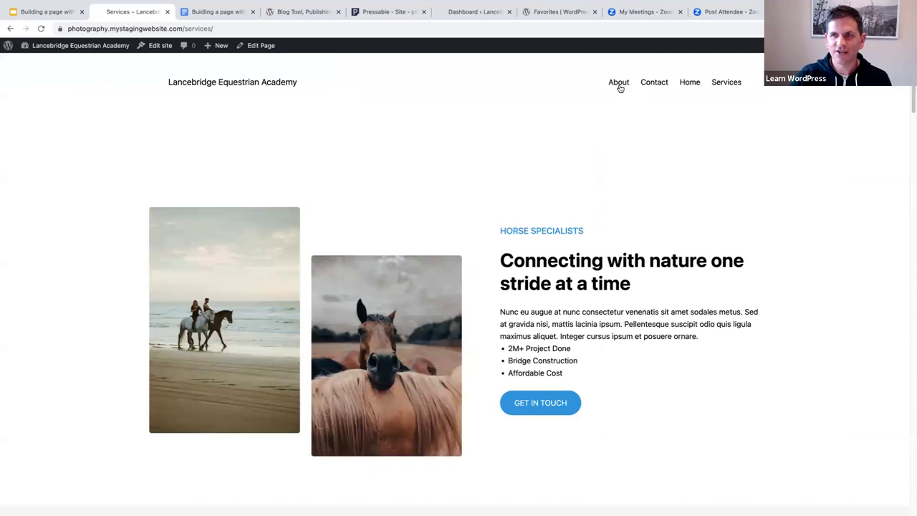
Step: Go to the About page and scroll through its horse-jumping photo, Our story section and Meet our team
left_click(618, 83)
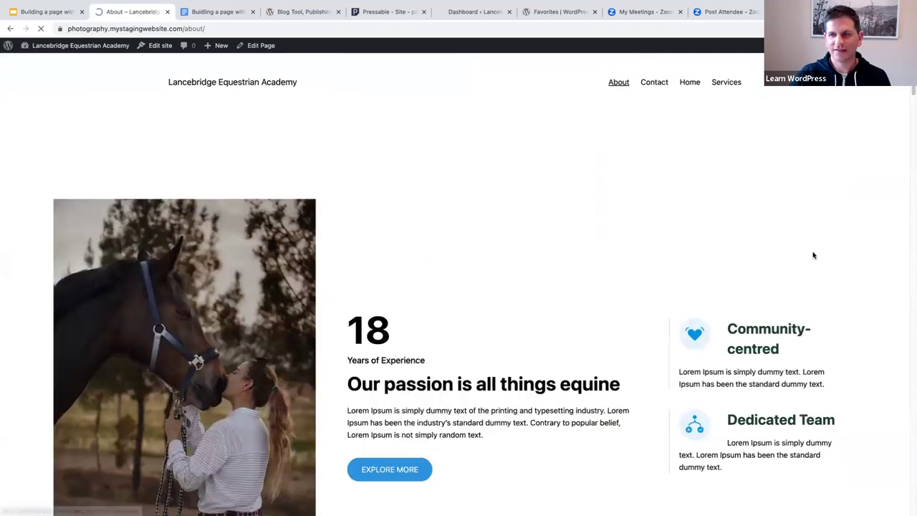
scroll(851, 279, "down", 2)
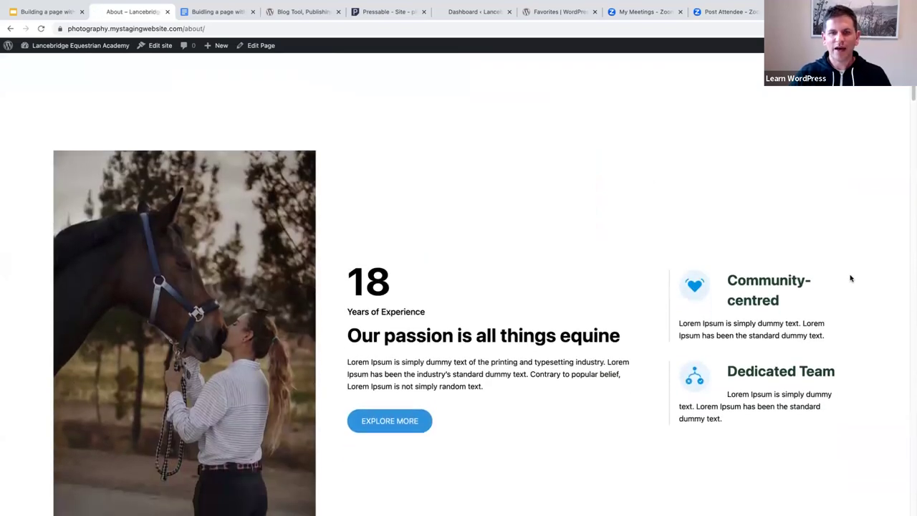
scroll(849, 277, "down", 1)
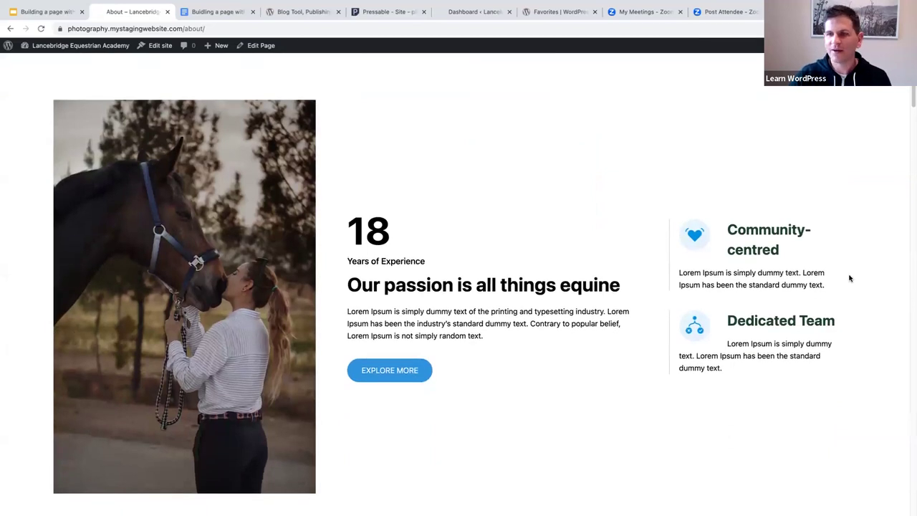
scroll(849, 278, "down", 1)
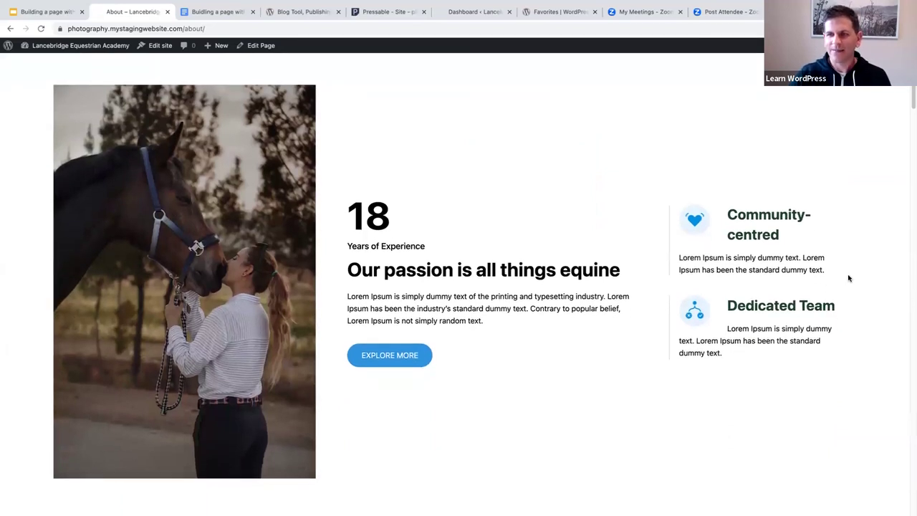
scroll(849, 278, "down", 1)
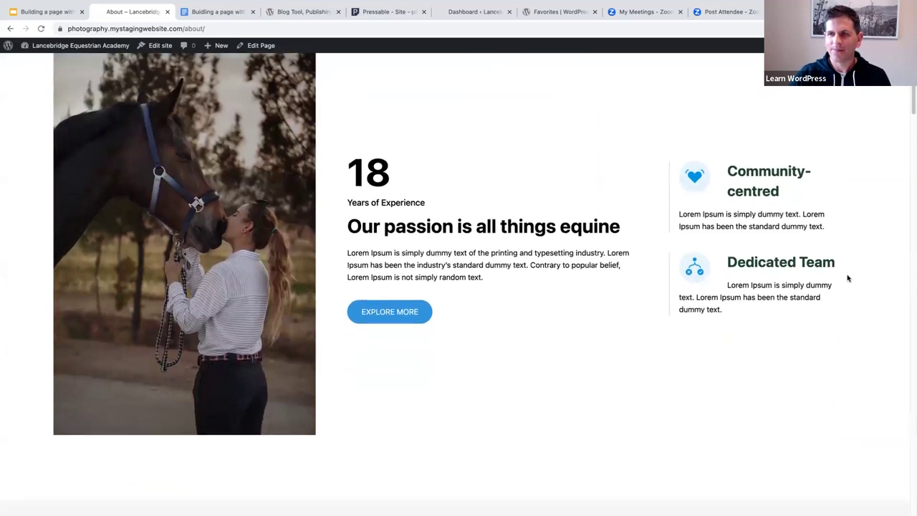
scroll(848, 278, "down", 1)
scroll(769, 242, "down", 1)
scroll(770, 242, "down", 2)
scroll(769, 257, "down", 3)
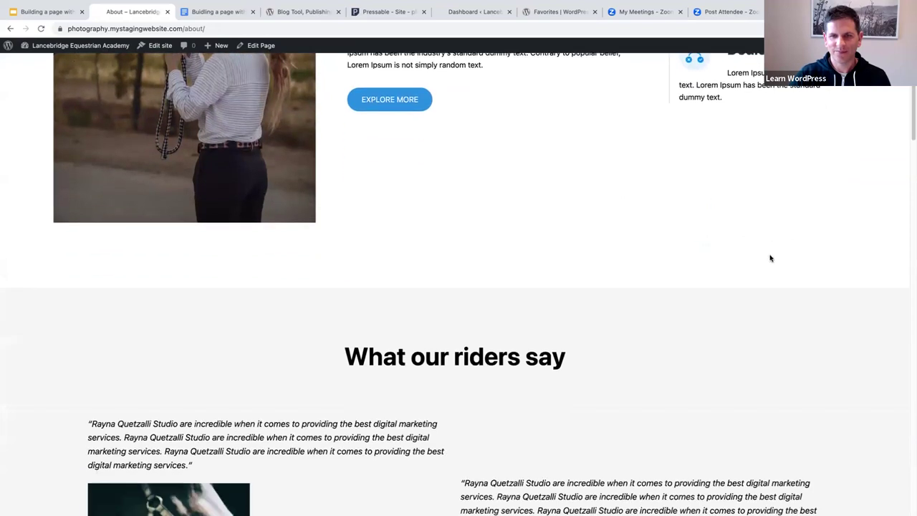
scroll(770, 258, "down", 2)
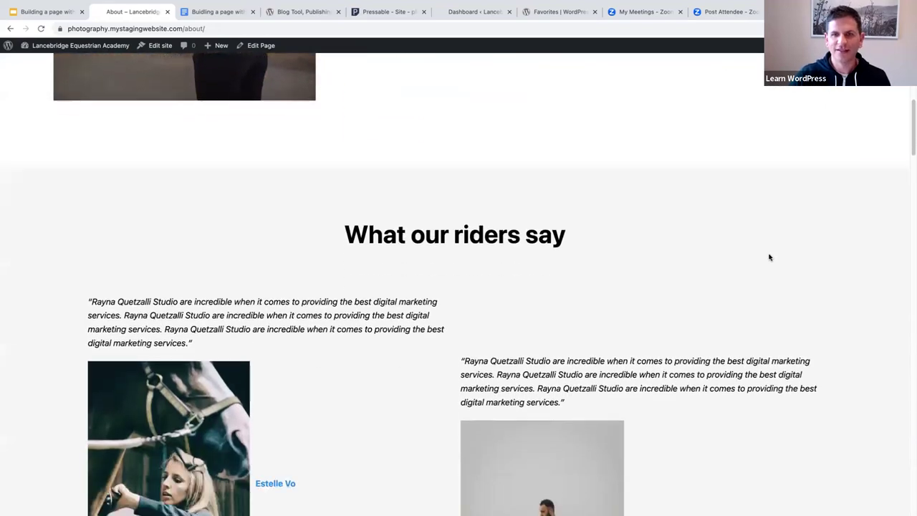
scroll(768, 257, "down", 3)
scroll(773, 258, "down", 2)
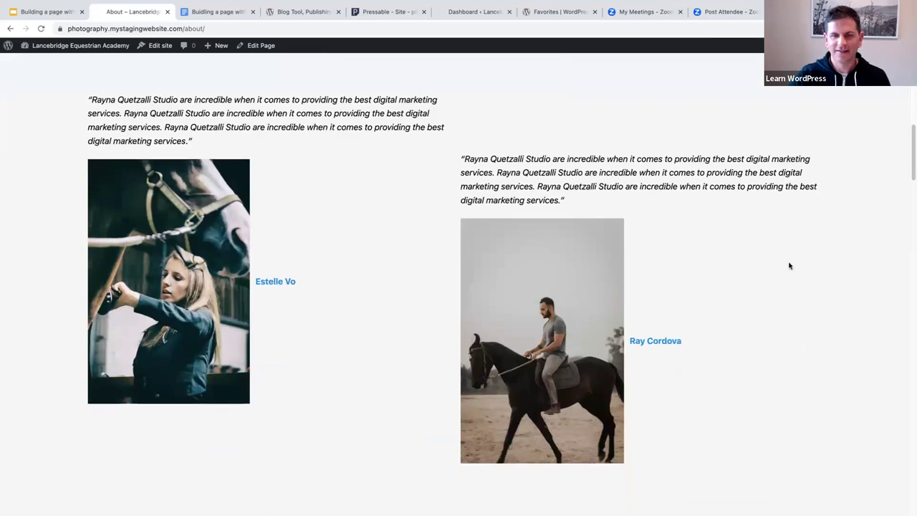
scroll(787, 266, "down", 1)
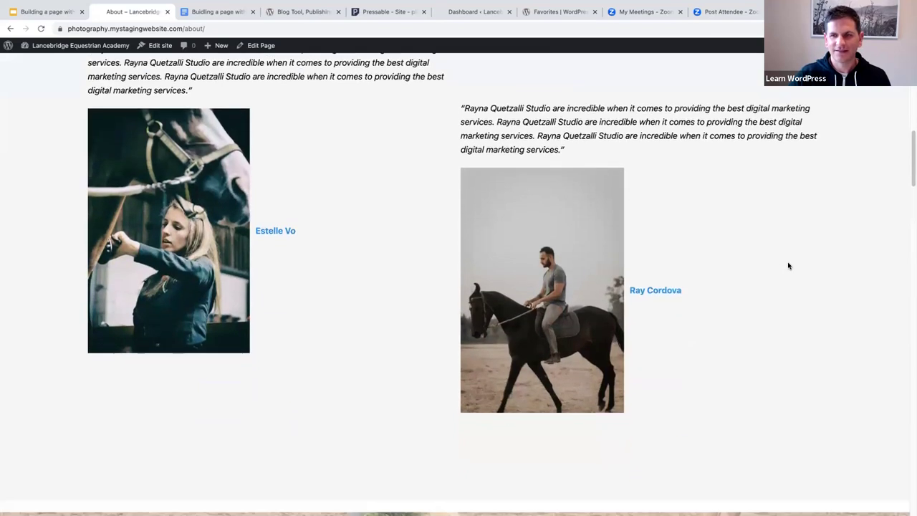
scroll(787, 266, "down", 4)
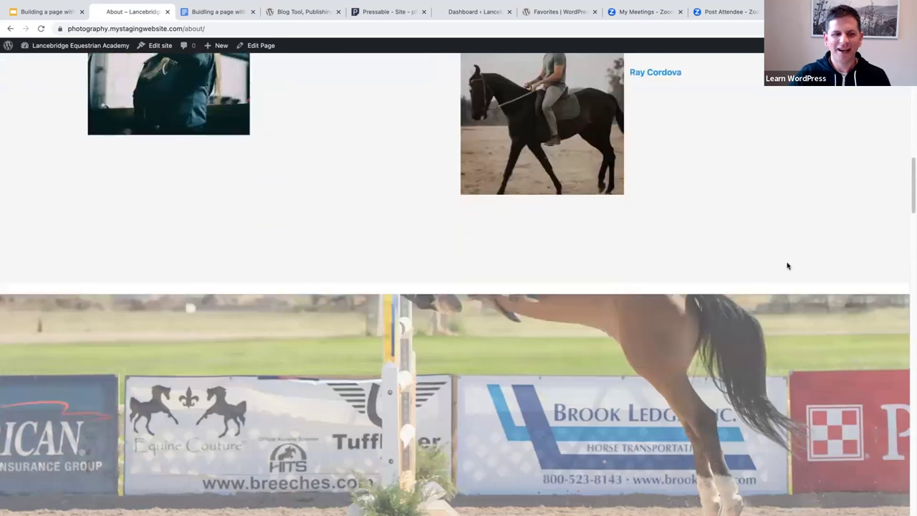
scroll(786, 266, "down", 2)
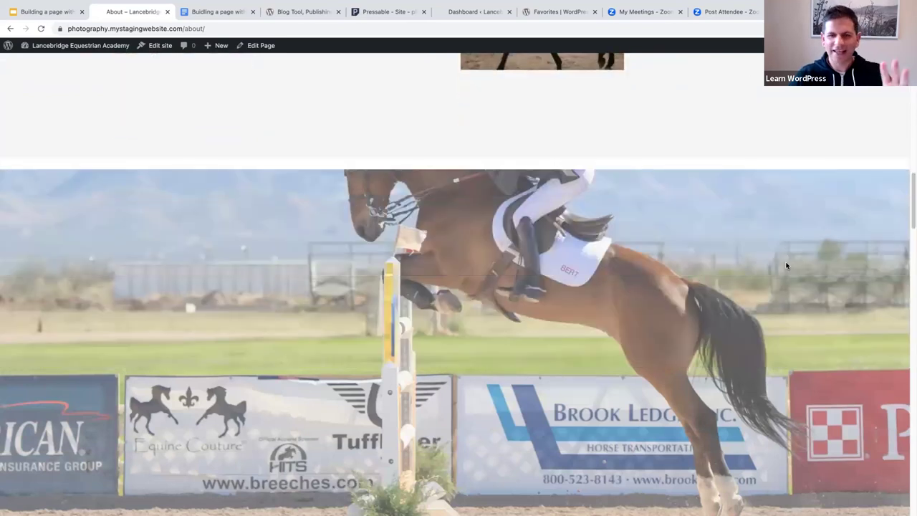
scroll(785, 265, "down", 2)
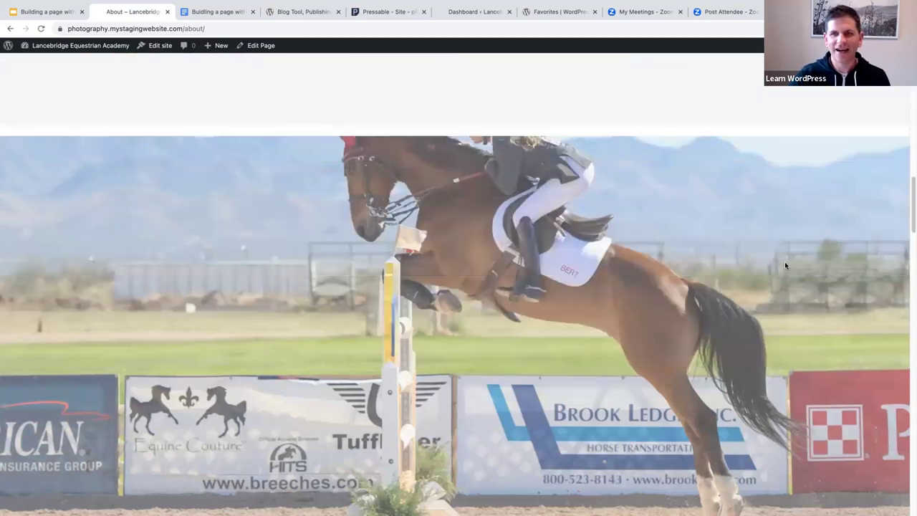
scroll(782, 266, "up", 2)
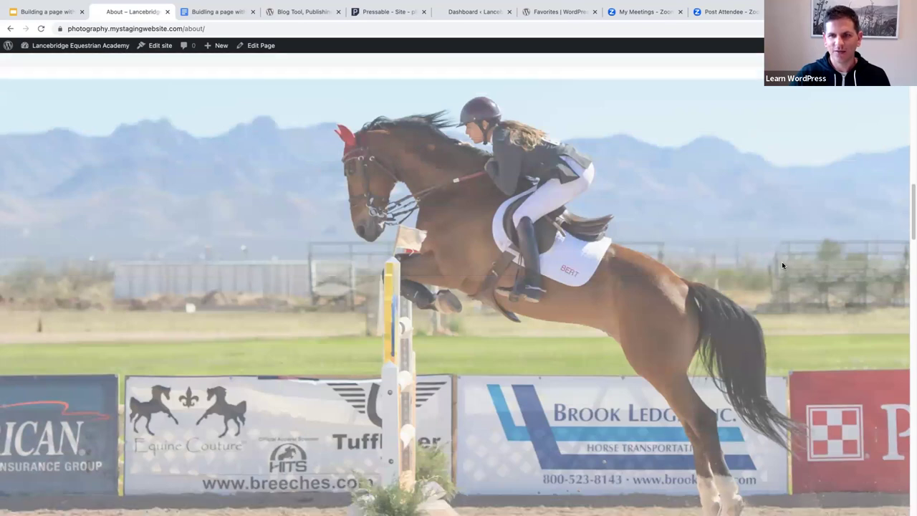
scroll(781, 266, "up", 2)
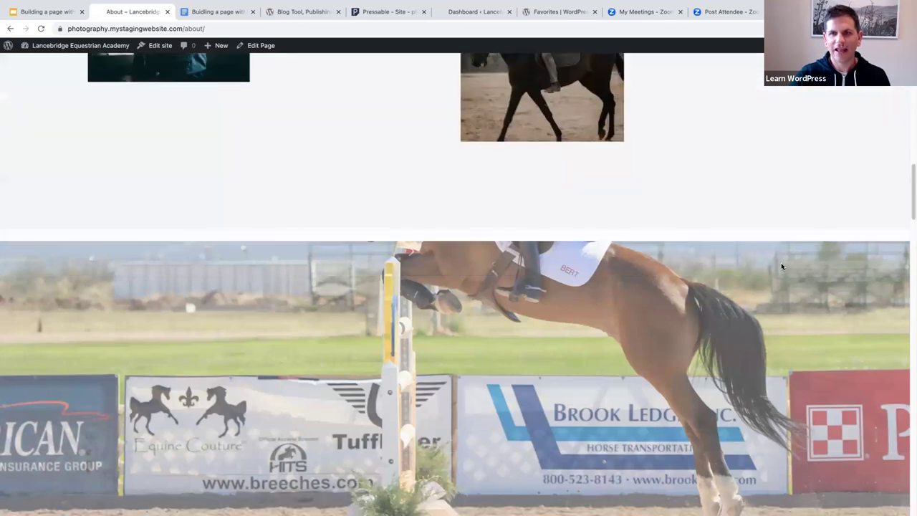
scroll(781, 266, "down", 5)
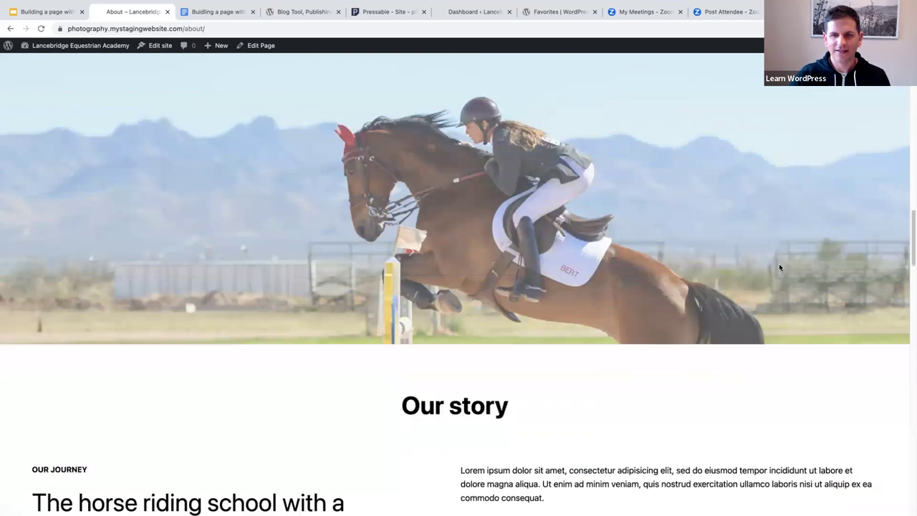
scroll(779, 263, "down", 5)
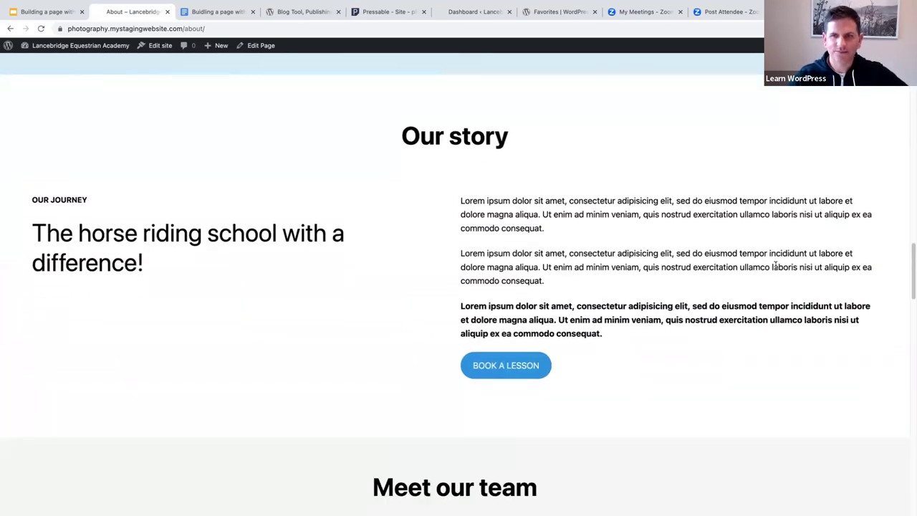
scroll(776, 267, "down", 1)
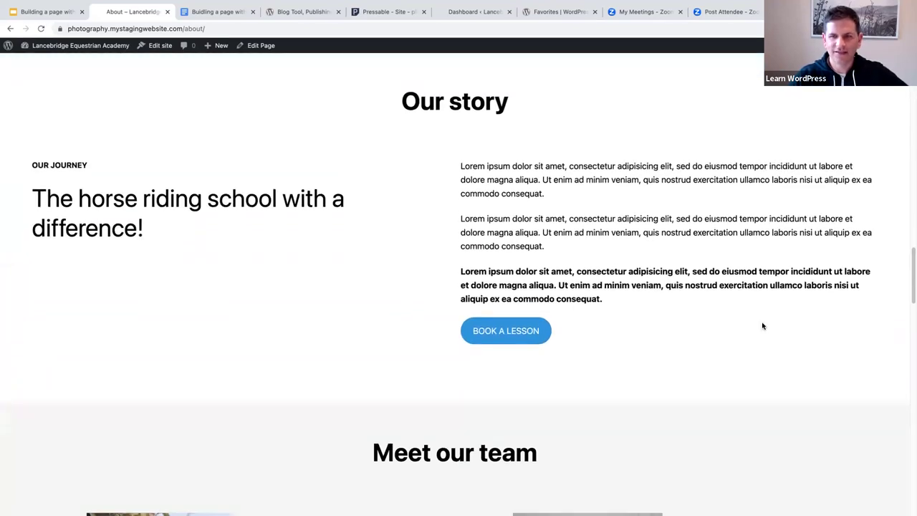
scroll(762, 326, "down", 5)
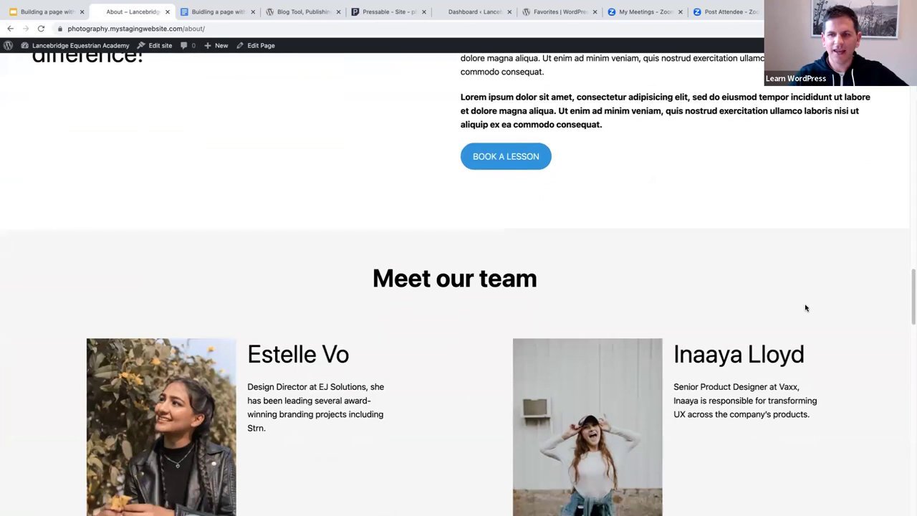
scroll(805, 308, "down", 4)
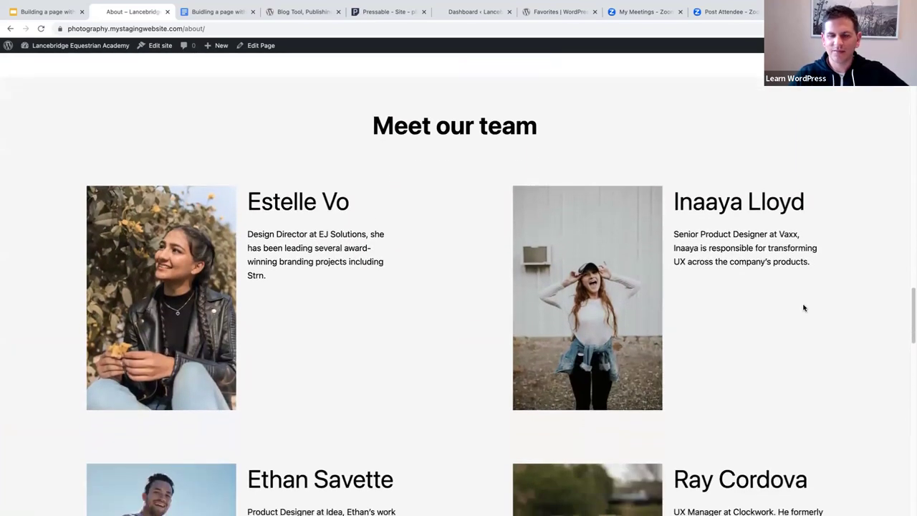
scroll(804, 308, "down", 2)
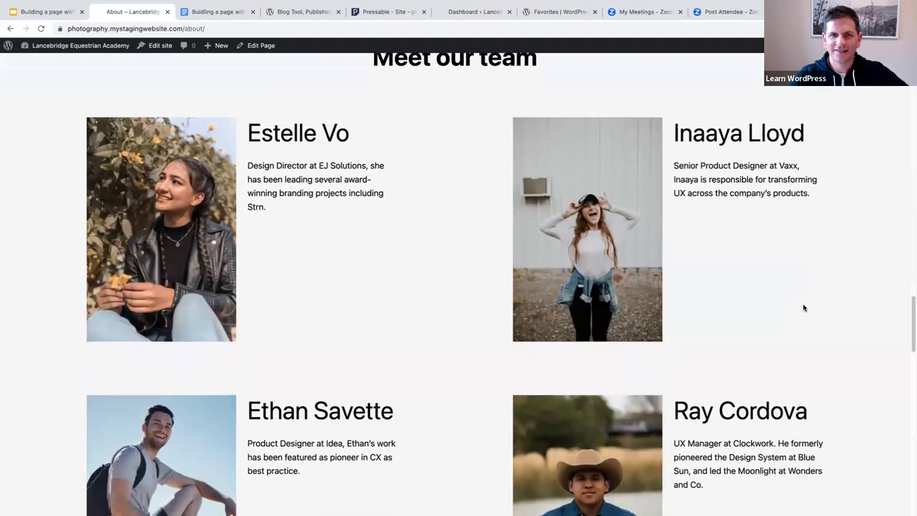
scroll(803, 308, "down", 1)
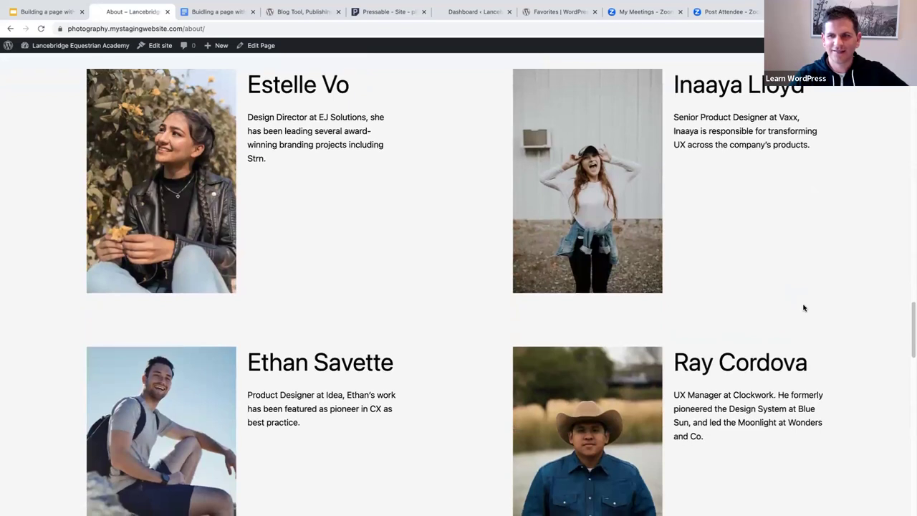
scroll(803, 308, "down", 1)
scroll(804, 307, "down", 3)
scroll(804, 307, "down", 4)
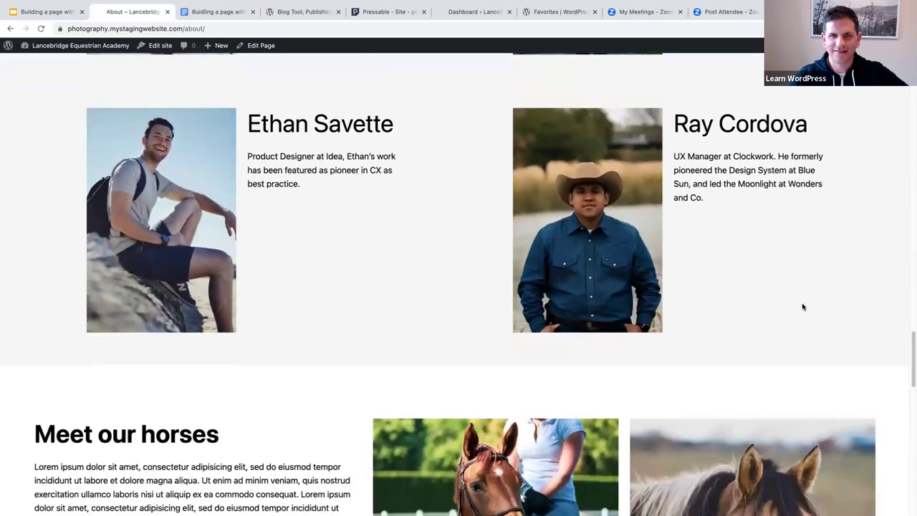
scroll(803, 306, "down", 2)
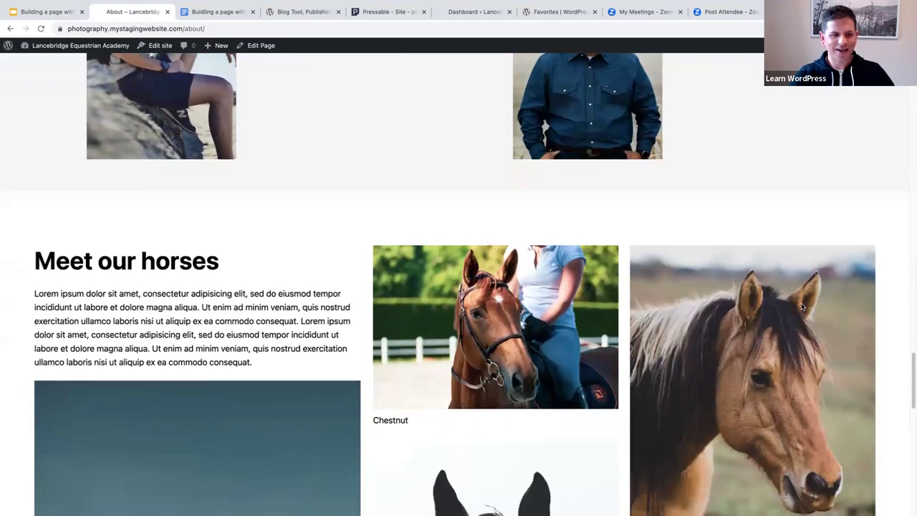
scroll(802, 307, "down", 3)
scroll(802, 306, "down", 1)
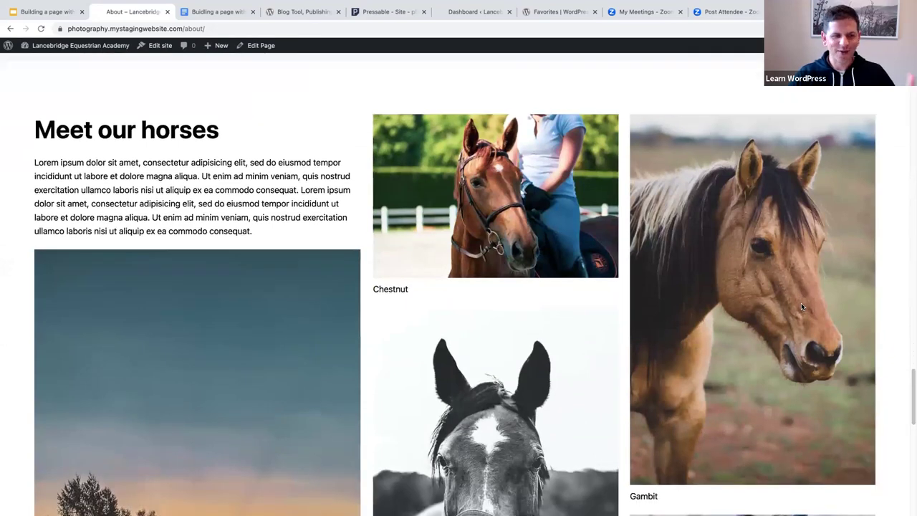
scroll(800, 306, "down", 1)
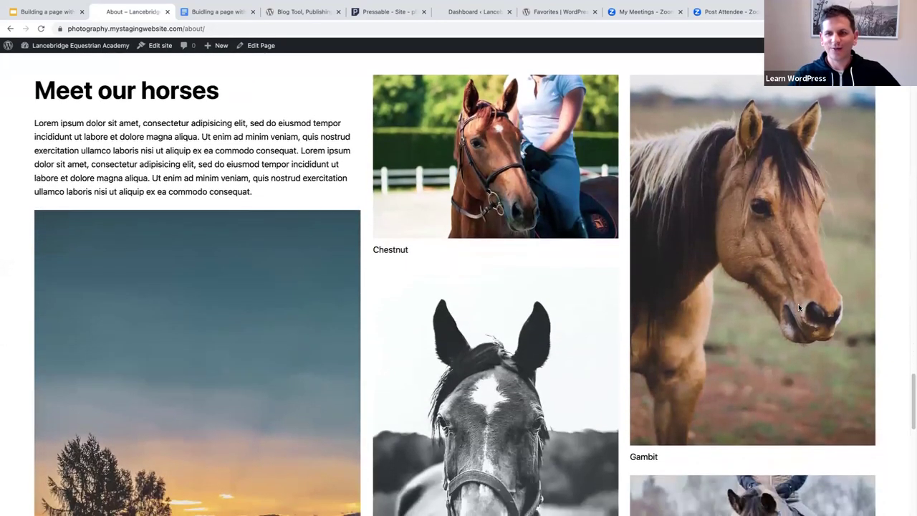
scroll(798, 307, "down", 2)
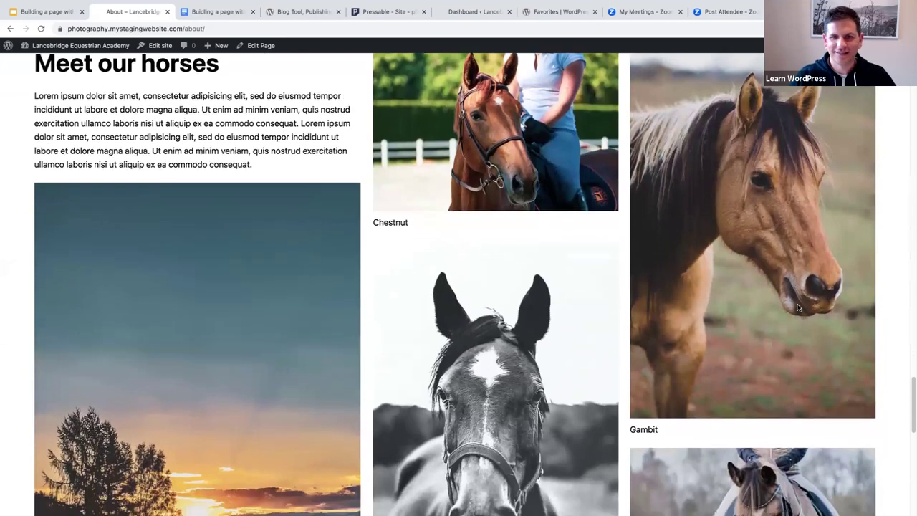
scroll(798, 307, "down", 5)
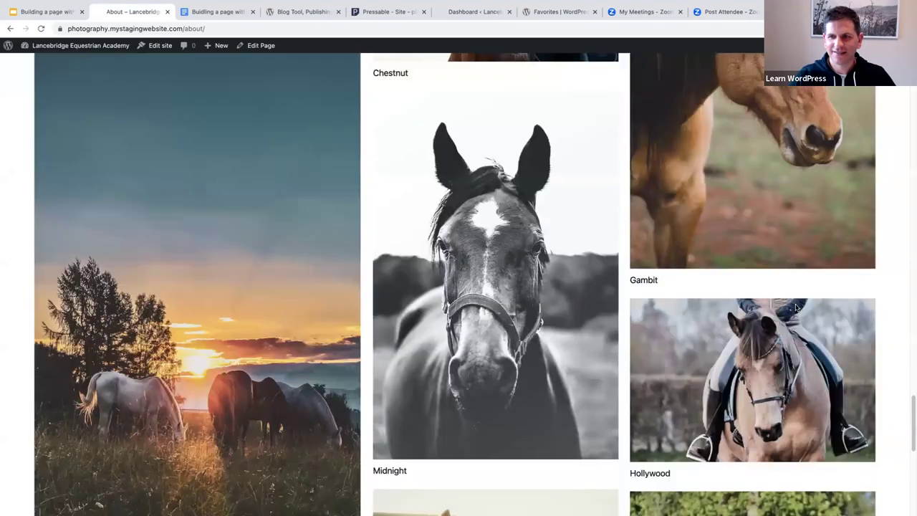
scroll(795, 308, "down", 3)
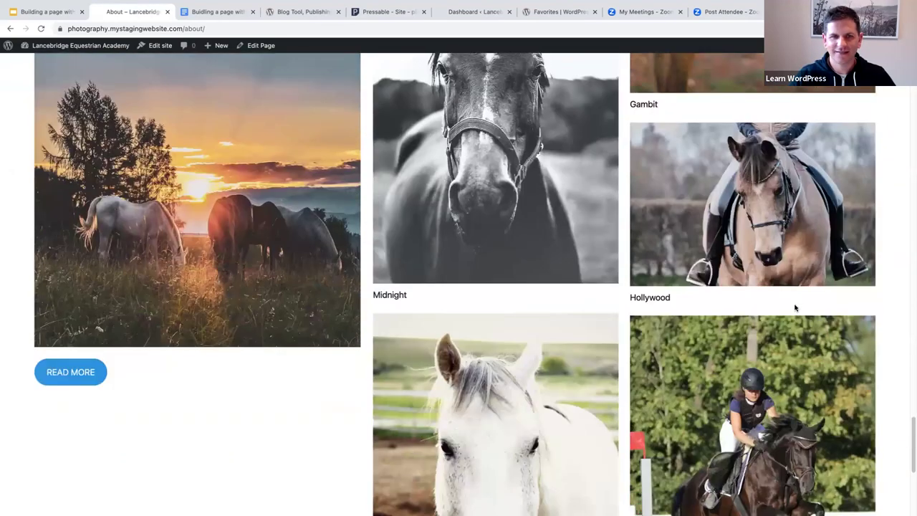
scroll(795, 308, "down", 5)
scroll(794, 308, "down", 4)
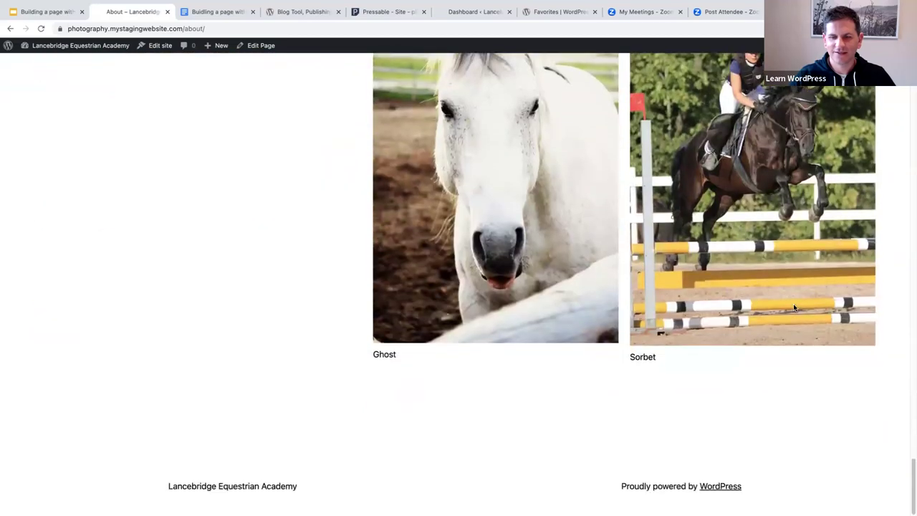
scroll(793, 308, "up", 2)
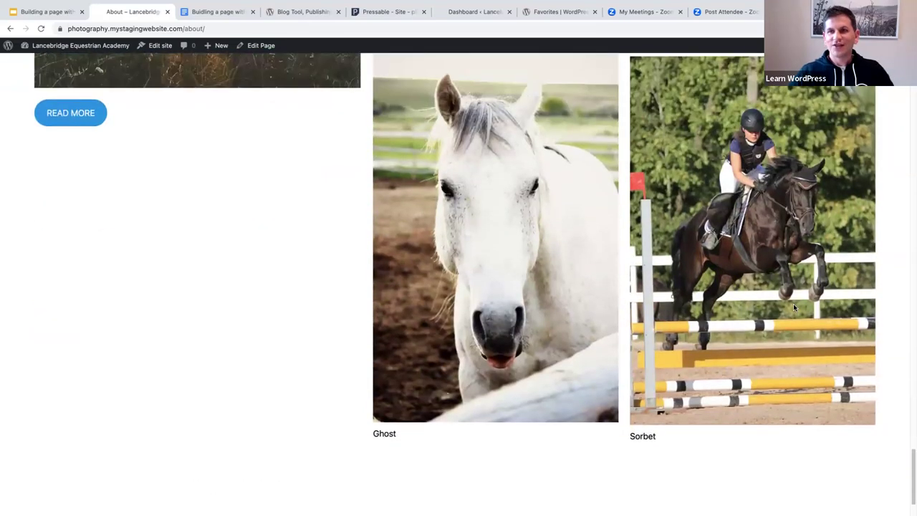
scroll(793, 307, "up", 2)
scroll(794, 307, "up", 20)
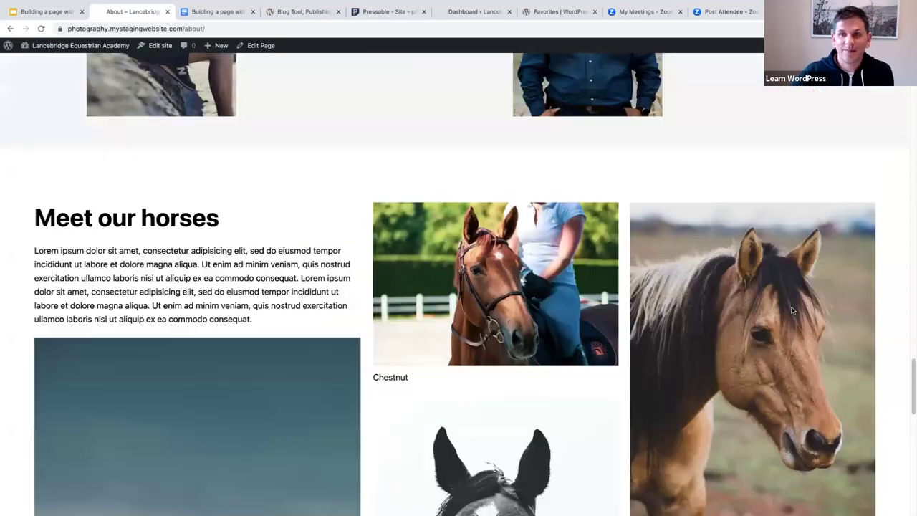
scroll(792, 310, "up", 12)
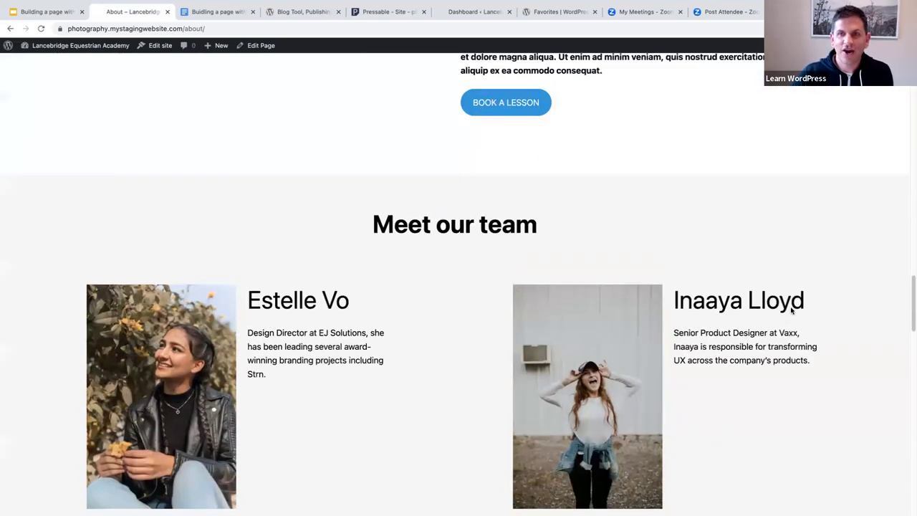
scroll(791, 310, "up", 13)
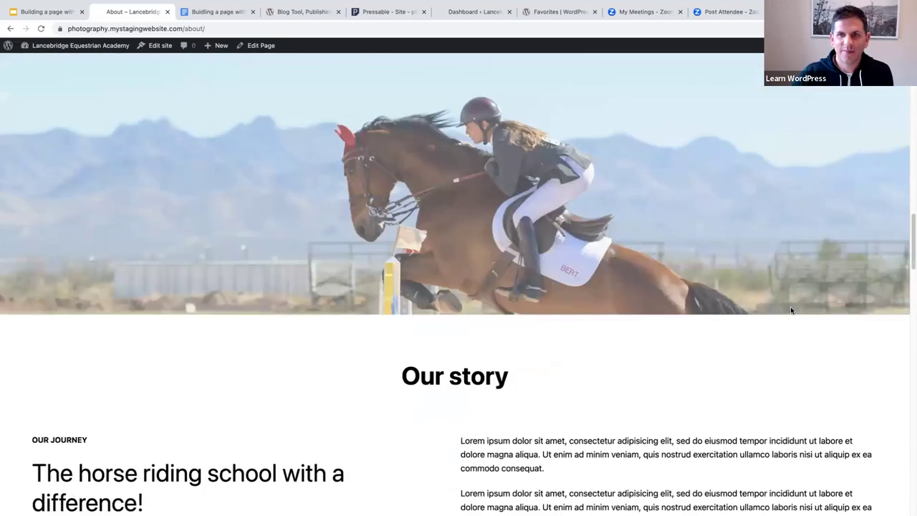
scroll(791, 309, "up", 20)
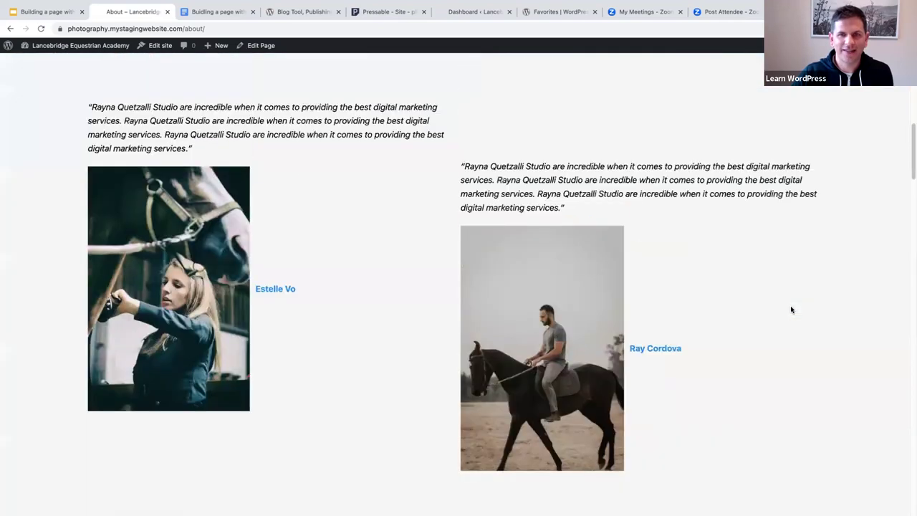
scroll(791, 310, "up", 12)
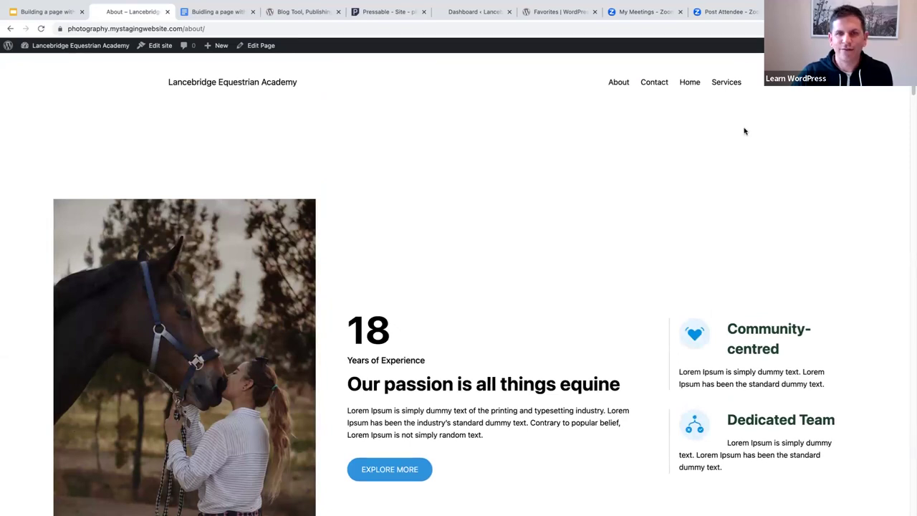
mouse_move(60, 47)
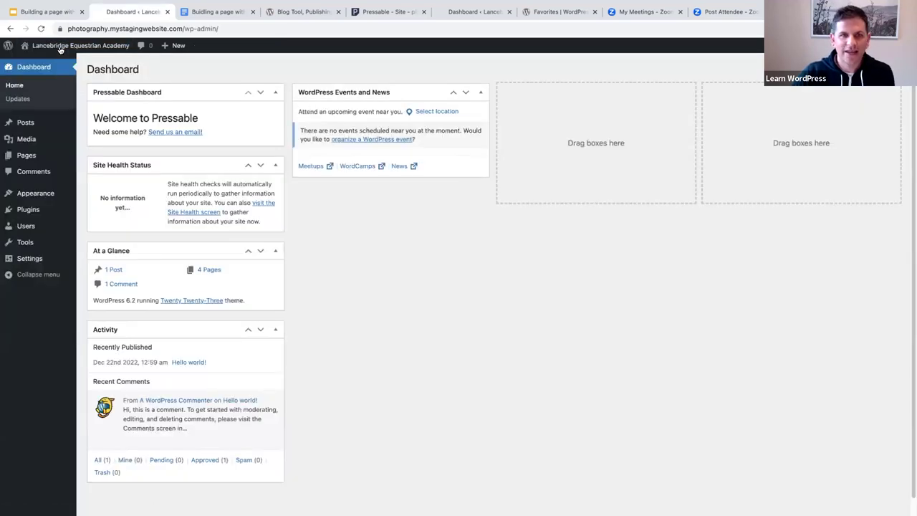
Step: Open the Site Editor via Appearance > Editor, previewing the Home template
mouse_move(73, 196)
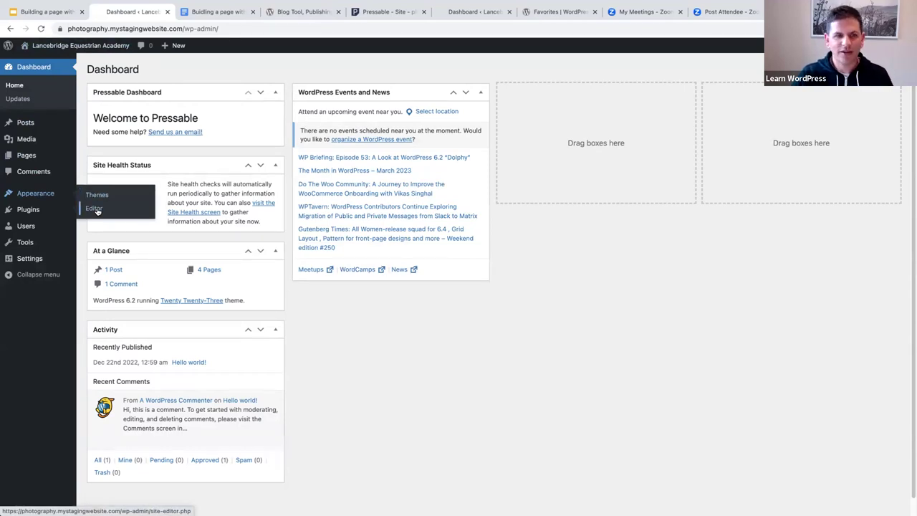
left_click(96, 208)
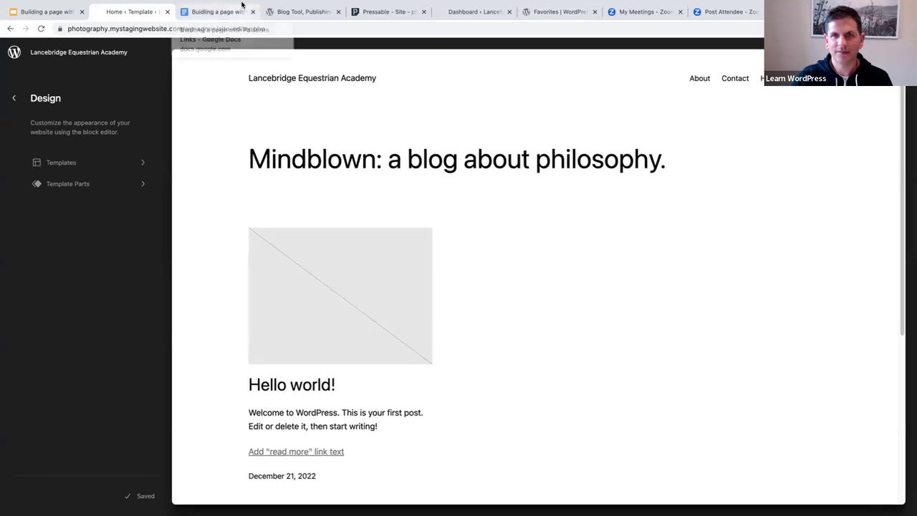
Step: Open the Page template from the Templates list and enter edit mode on its canvas
left_click(72, 162)
left_click(70, 267)
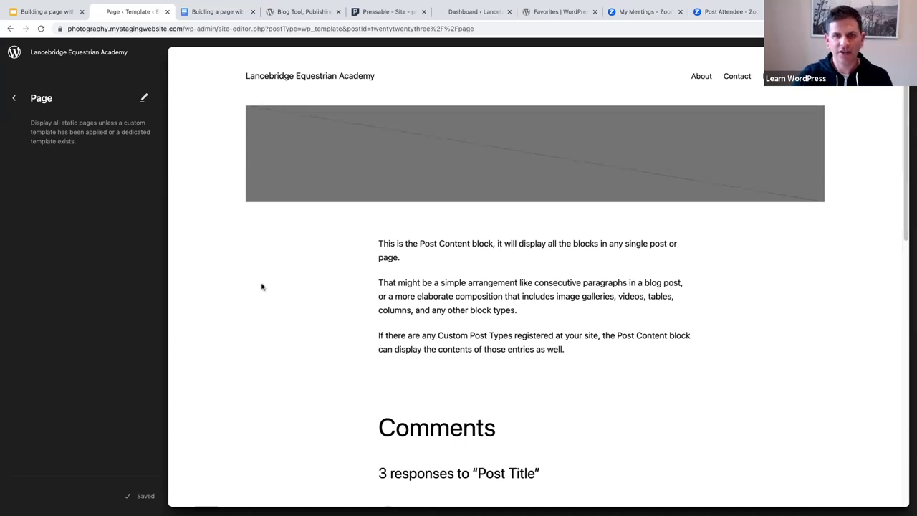
left_click(276, 265)
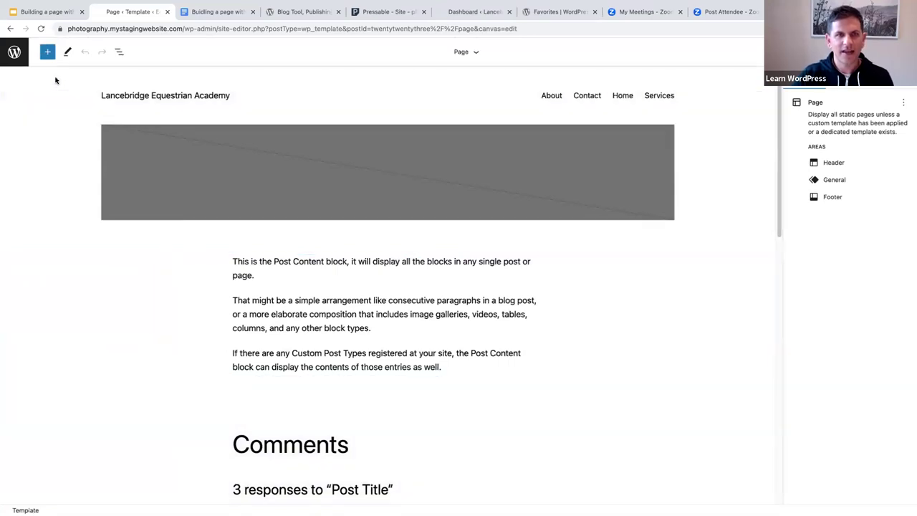
Step: Remove the Header block via List View and insert an empty block above the Group
left_click(120, 52)
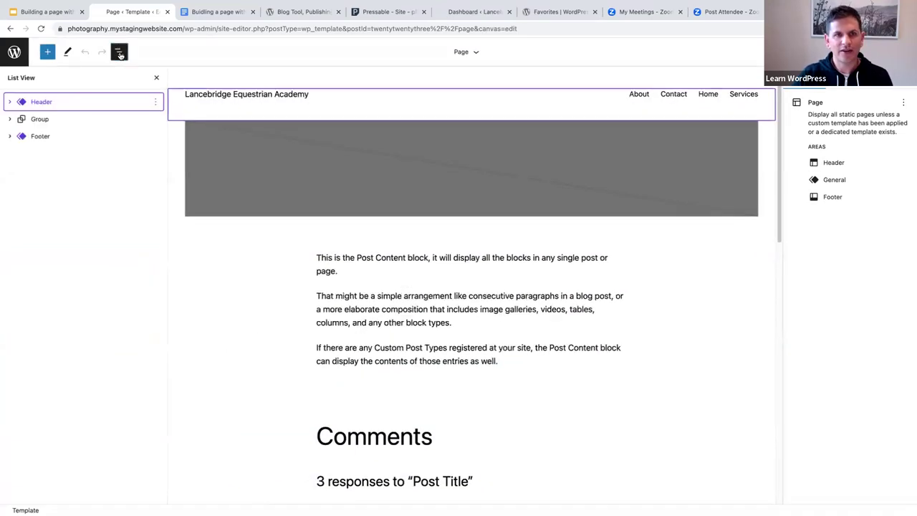
left_click(47, 103)
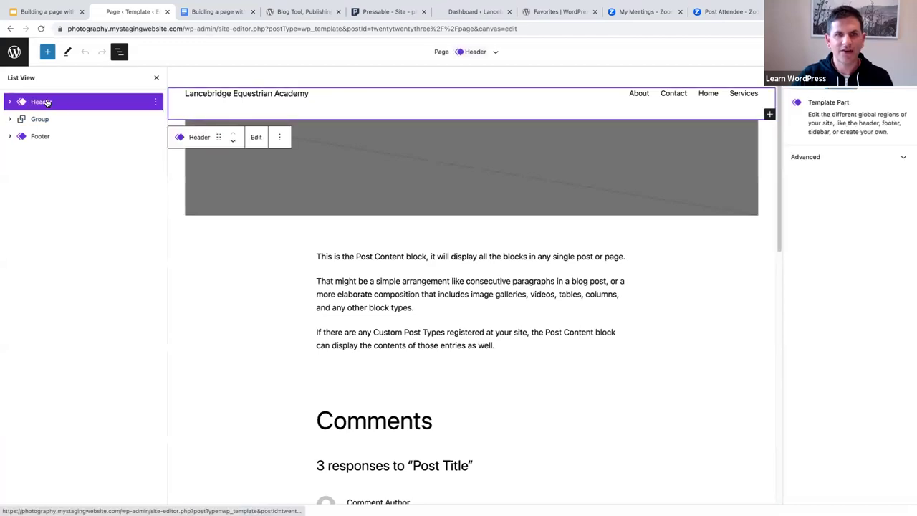
left_click(280, 141)
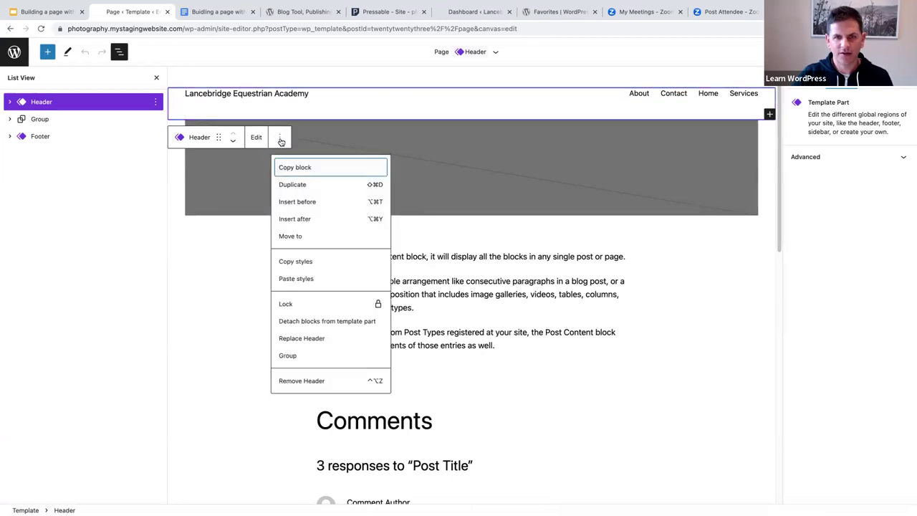
left_click(310, 381)
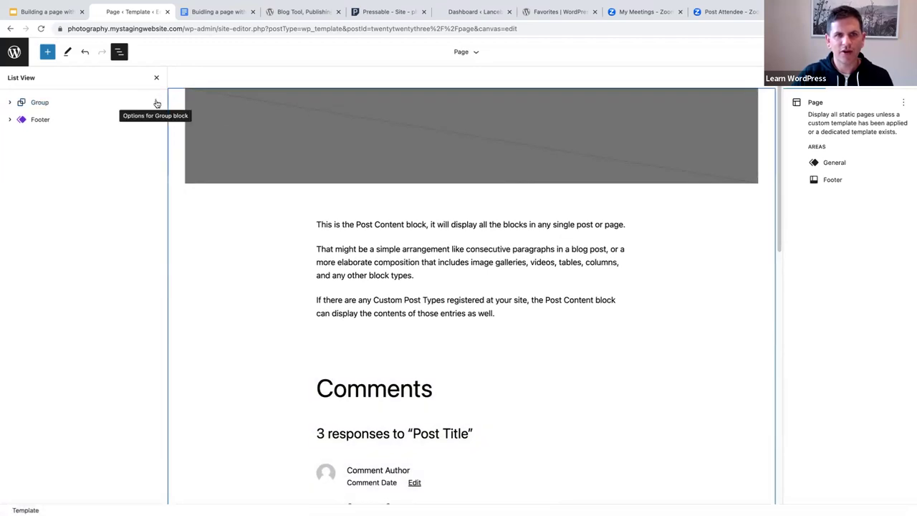
left_click(156, 104)
left_click(175, 160)
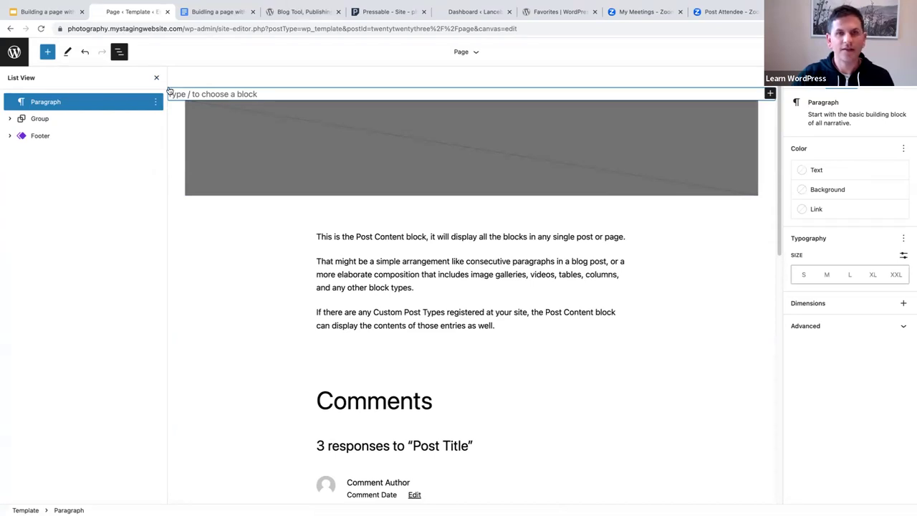
Step: Convert the empty paragraph into a Header block with /header and bring up 'Choose a header'
type("/")
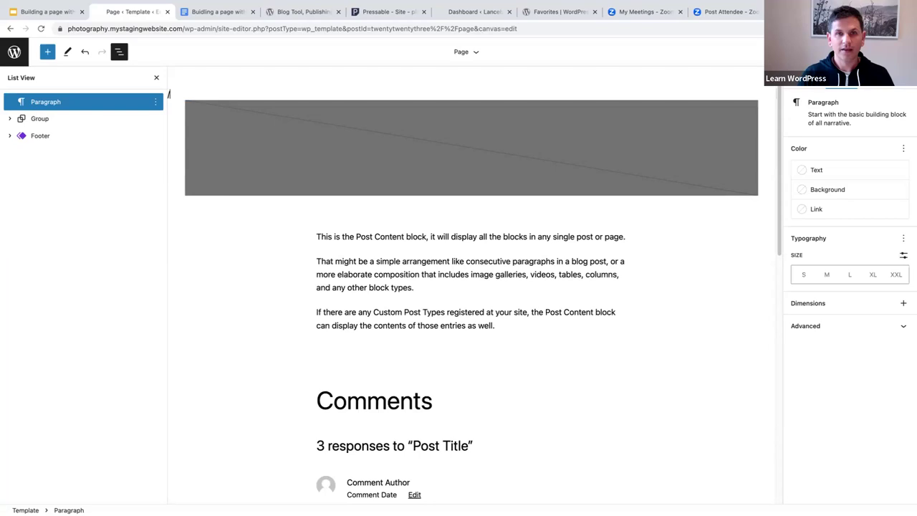
type("header")
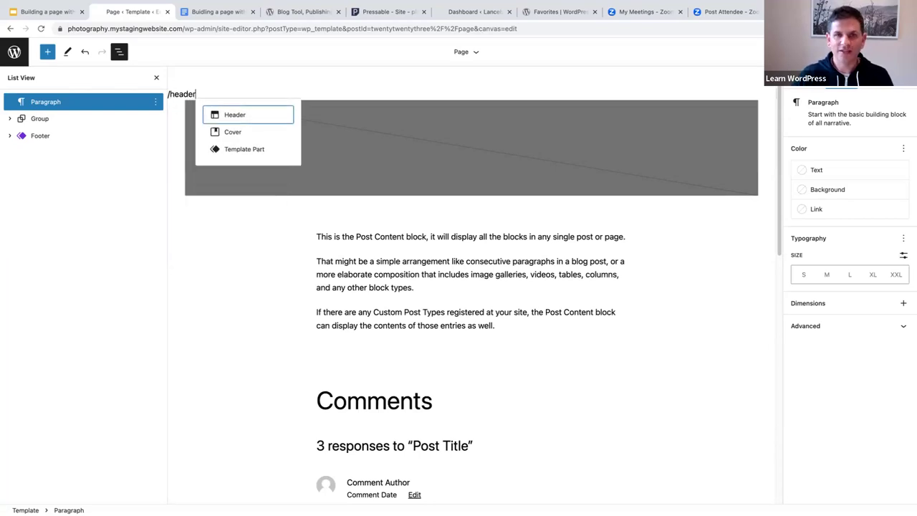
left_click(232, 116)
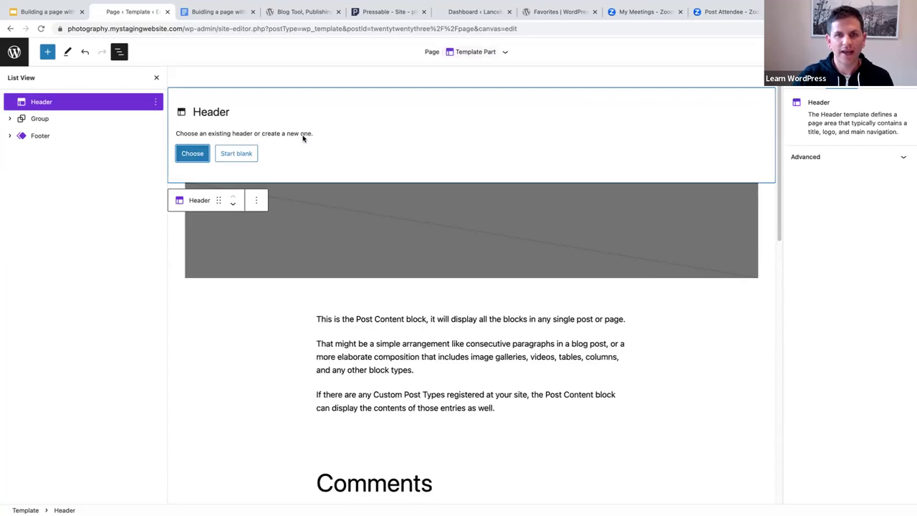
left_click(192, 154)
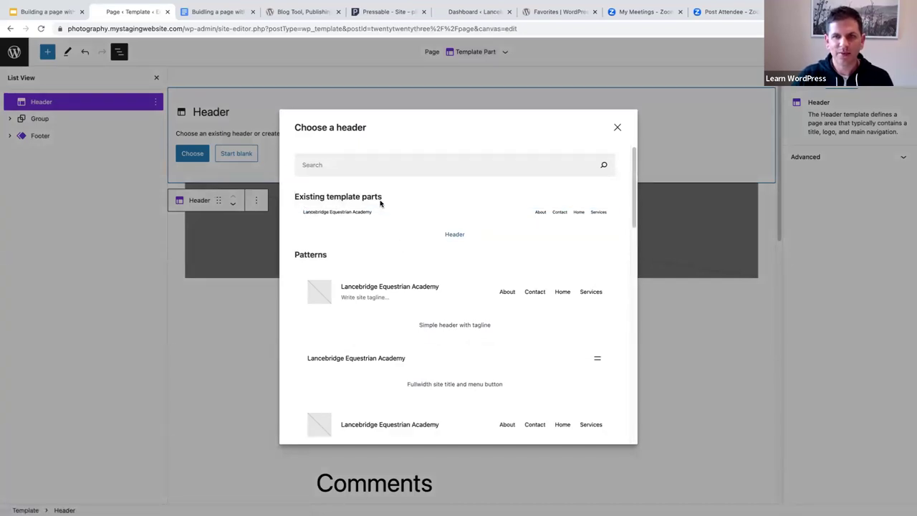
Step: Browse the header patterns and insert 'Centered header with logo' into the Header slot
scroll(297, 225, "down", 1)
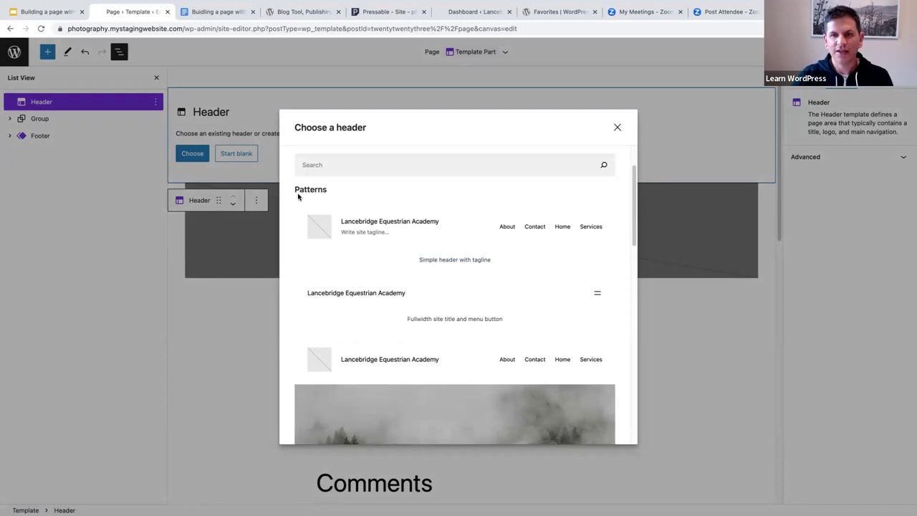
scroll(342, 252, "down", 1)
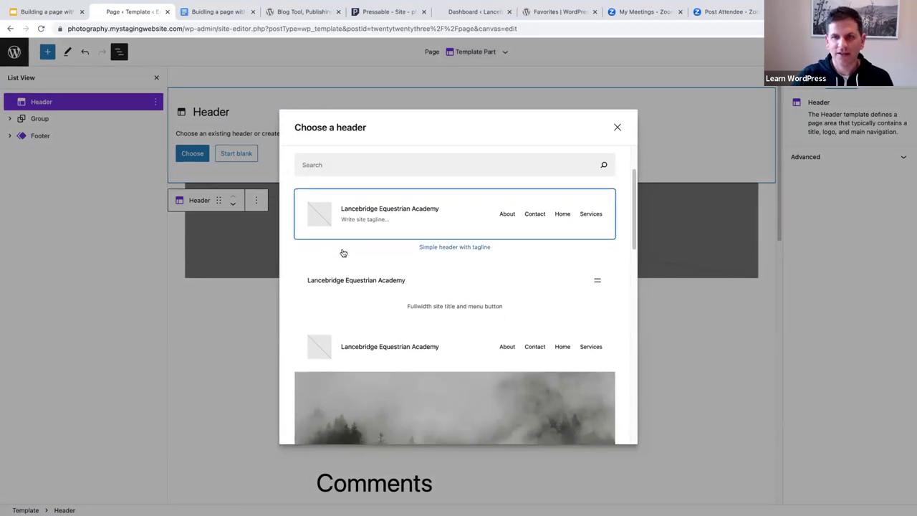
scroll(358, 265, "down", 1)
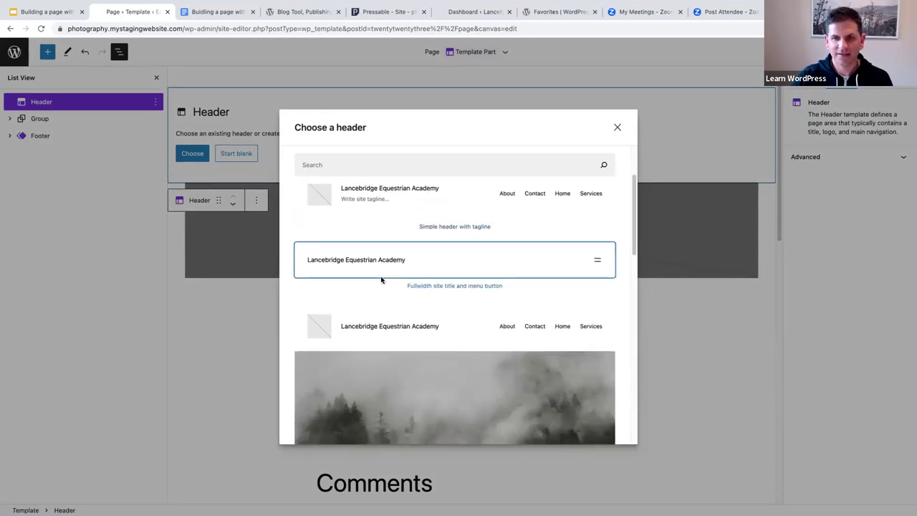
scroll(381, 280, "down", 1)
scroll(381, 280, "down", 2)
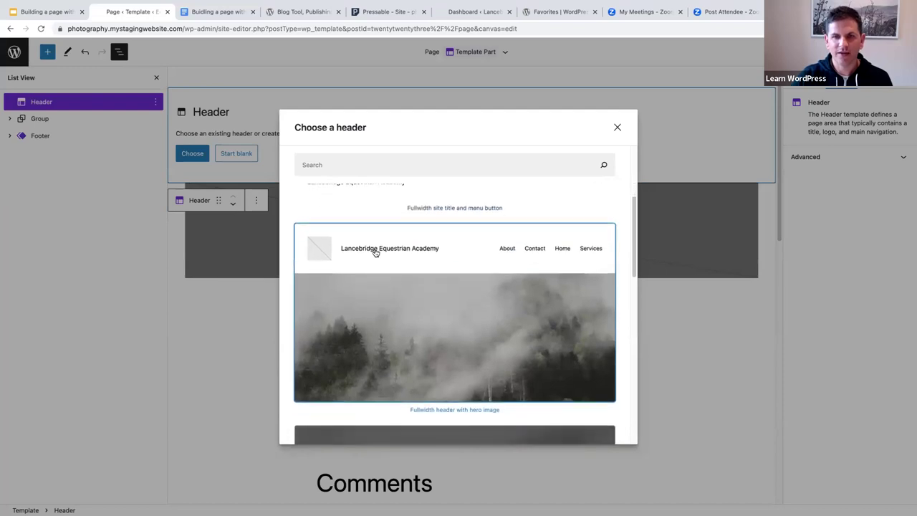
scroll(370, 297, "down", 2)
scroll(376, 279, "up", 1)
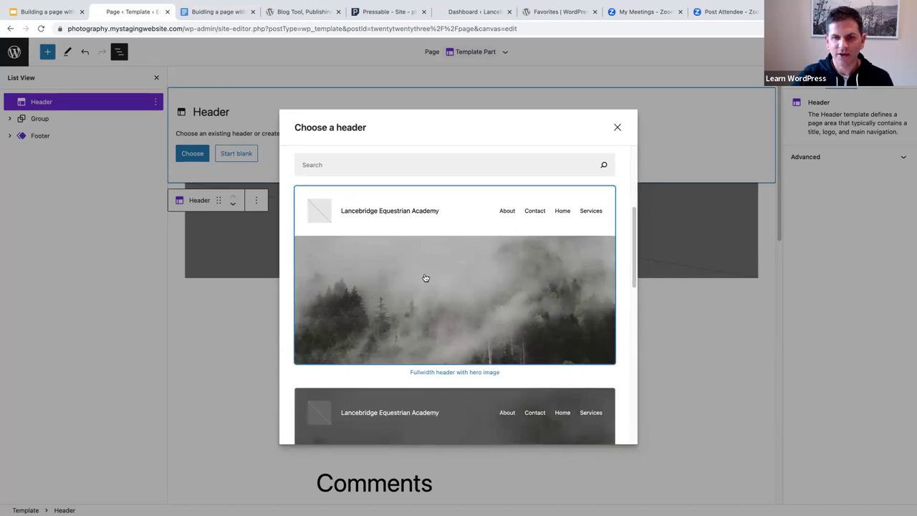
scroll(423, 277, "down", 3)
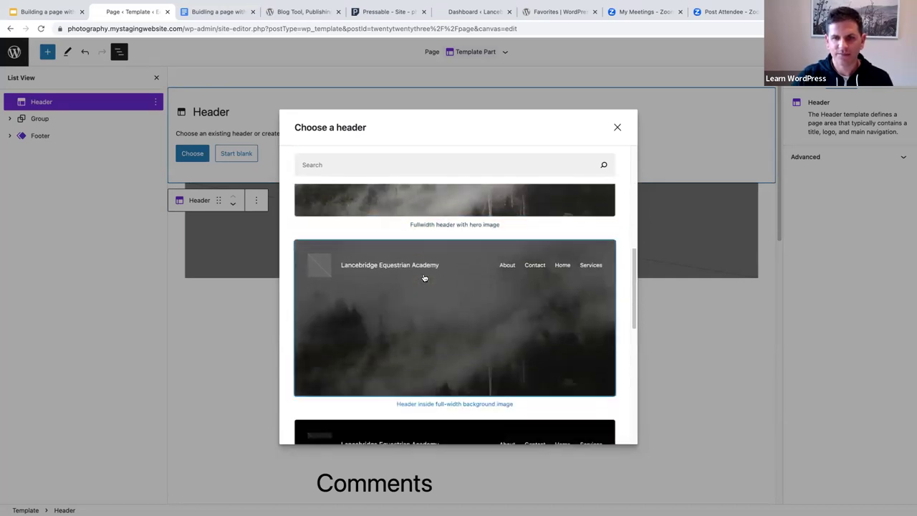
scroll(422, 293, "down", 1)
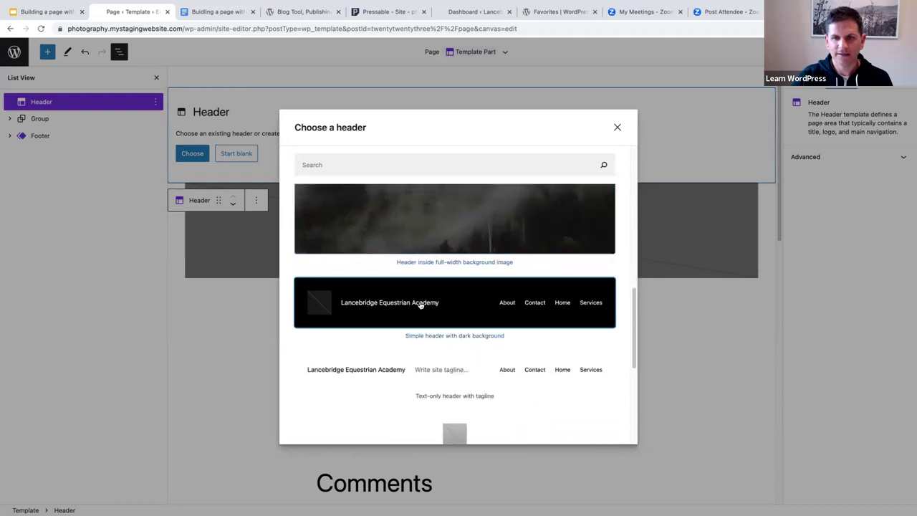
scroll(420, 298, "down", 3)
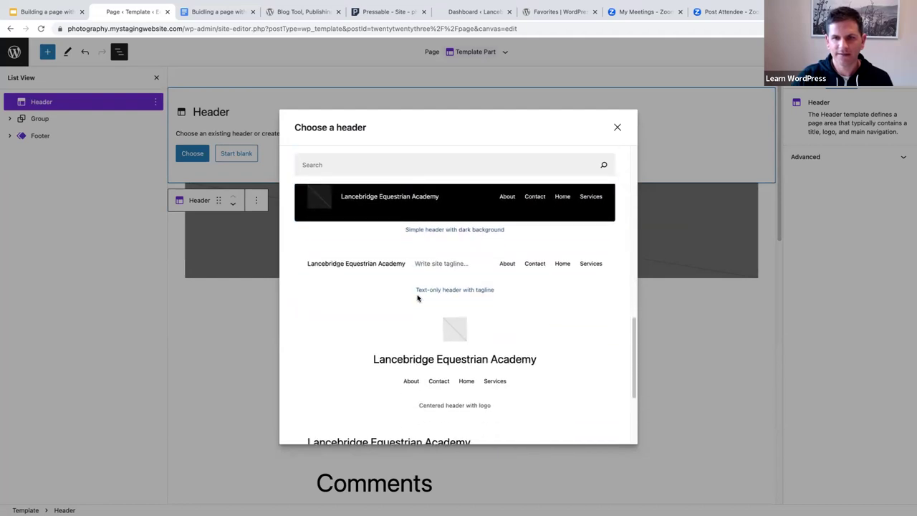
scroll(417, 297, "down", 3)
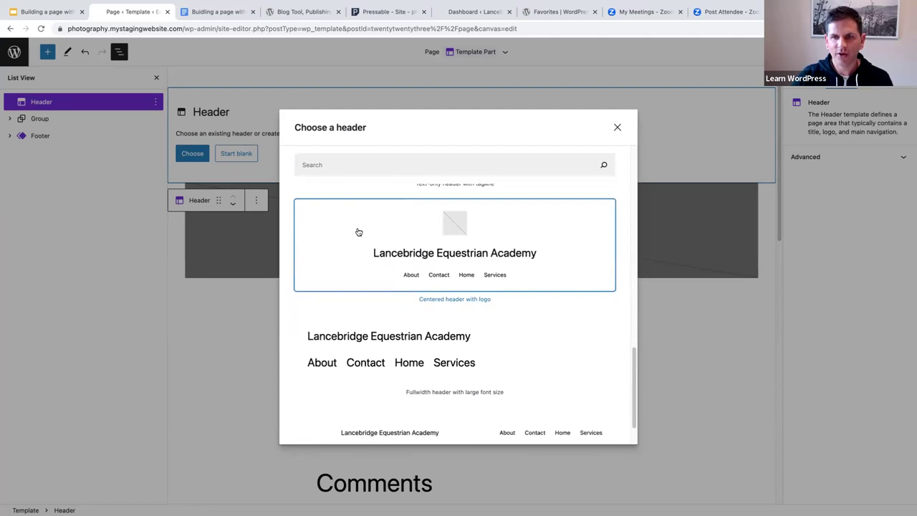
left_click(393, 234)
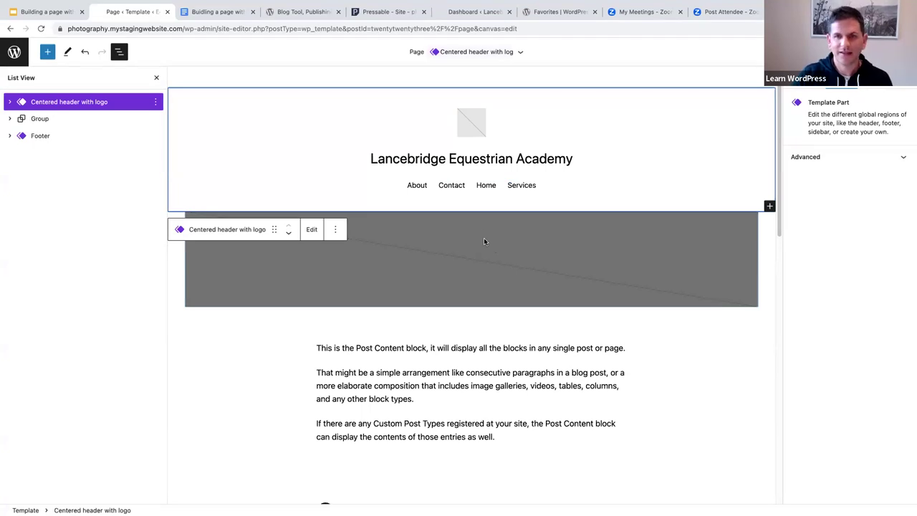
Step: Select the header's Site Logo placeholder and bring up the media library to pick a logo image
left_click(471, 127)
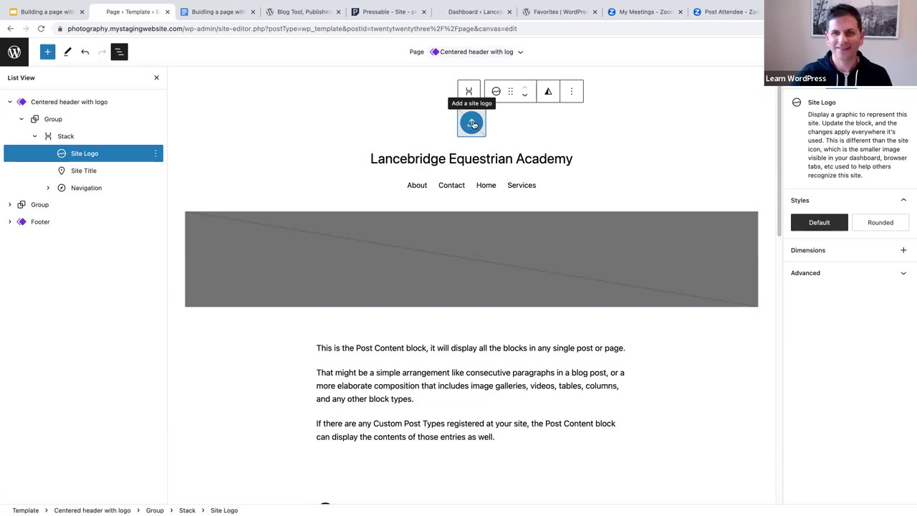
left_click(471, 125)
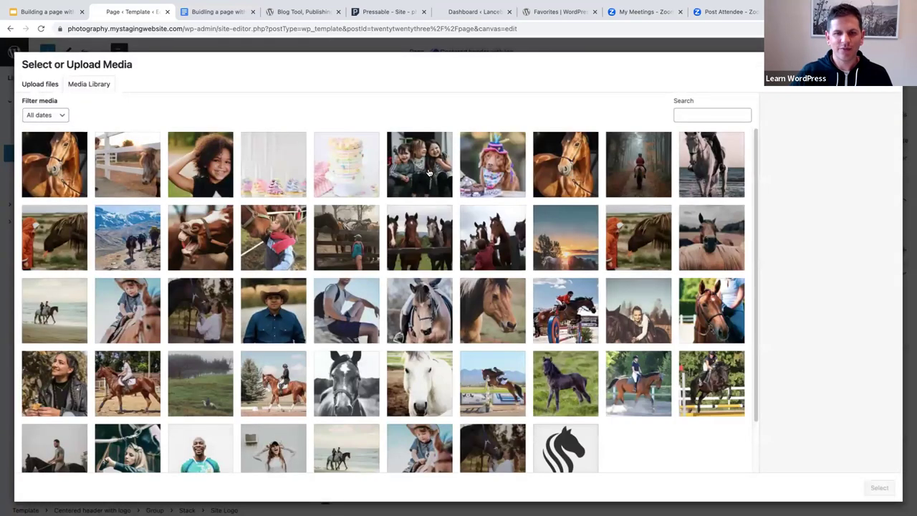
Step: Set the black horse image as the header site logo and enlarge it to 279 px wide
scroll(458, 287, "down", 2)
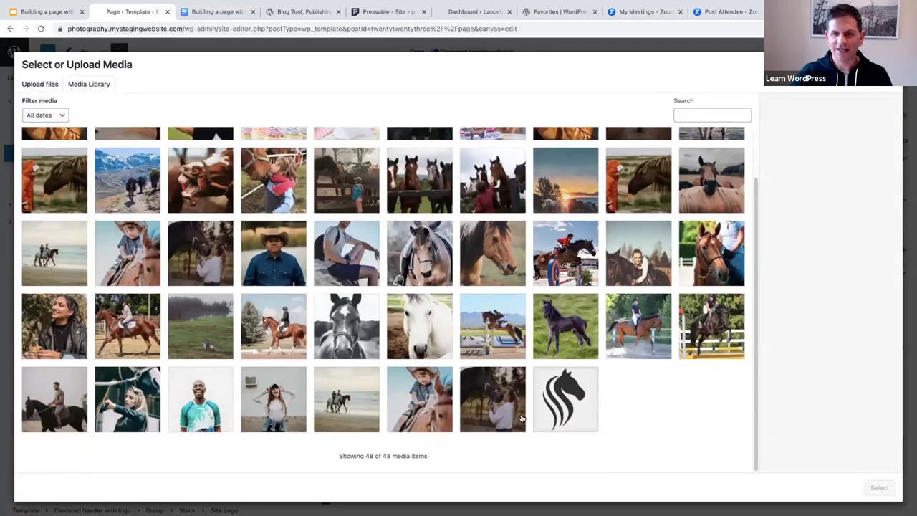
left_click(564, 392)
left_click(878, 488)
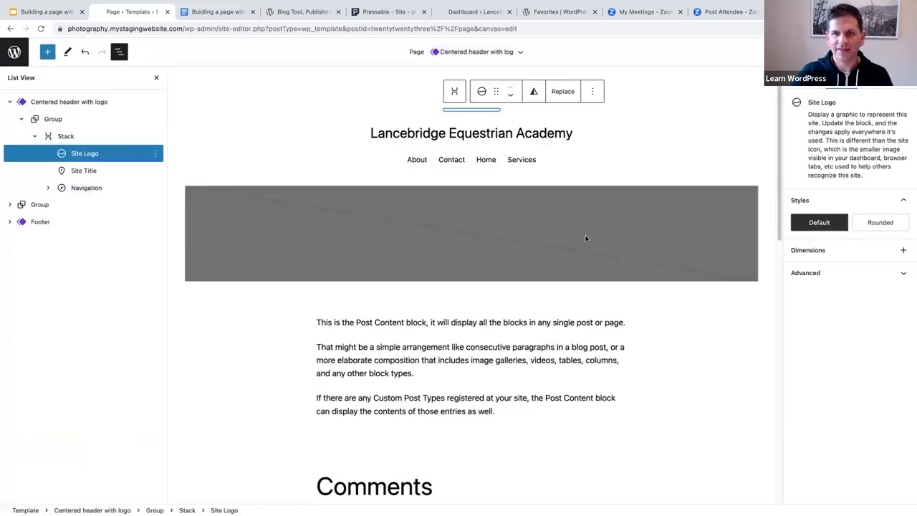
left_click_drag(470, 138, 492, 183)
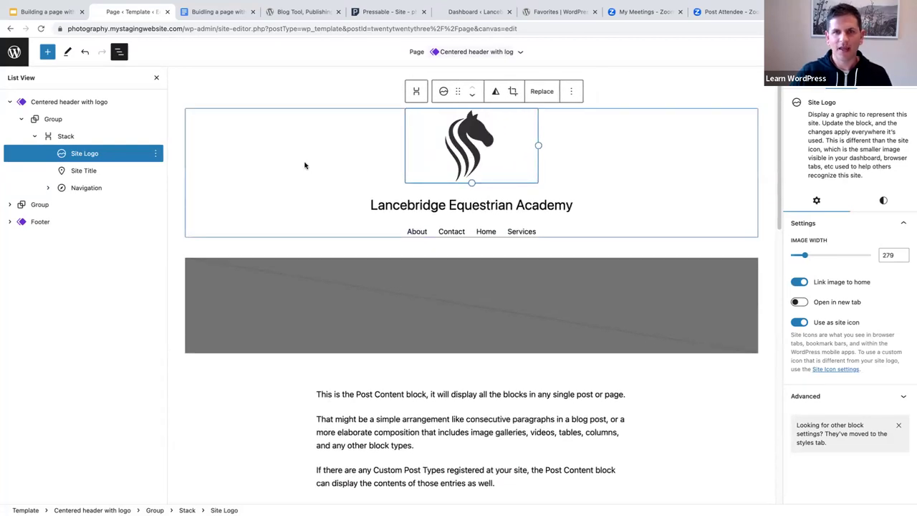
left_click(501, 205)
left_click(685, 190)
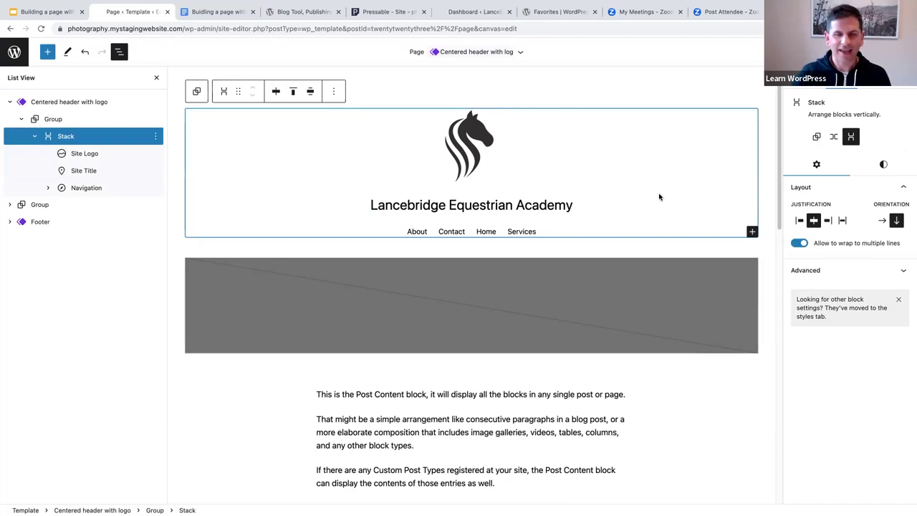
left_click(515, 234)
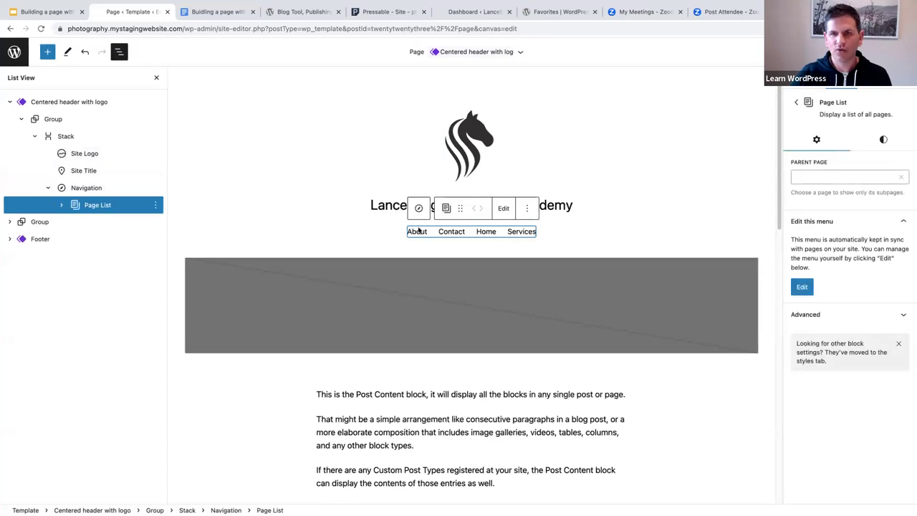
left_click_drag(82, 188, 52, 198)
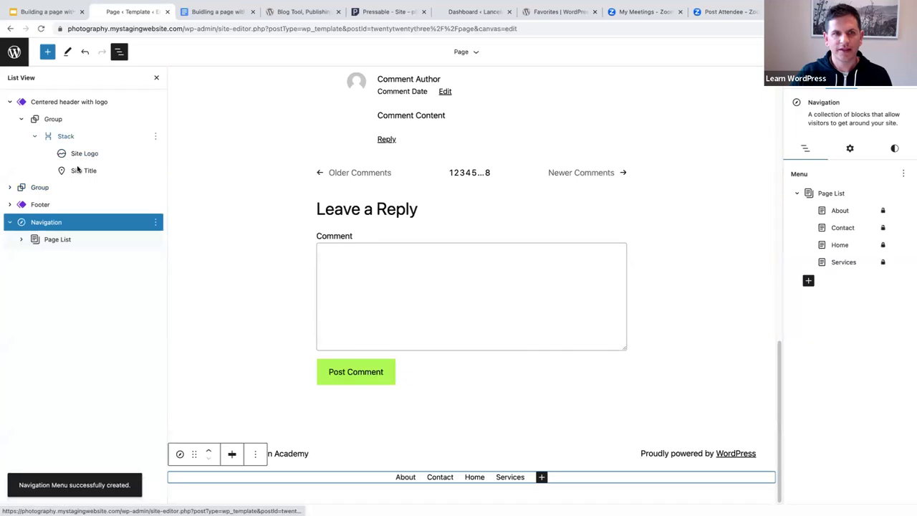
scroll(194, 215, "up", 15)
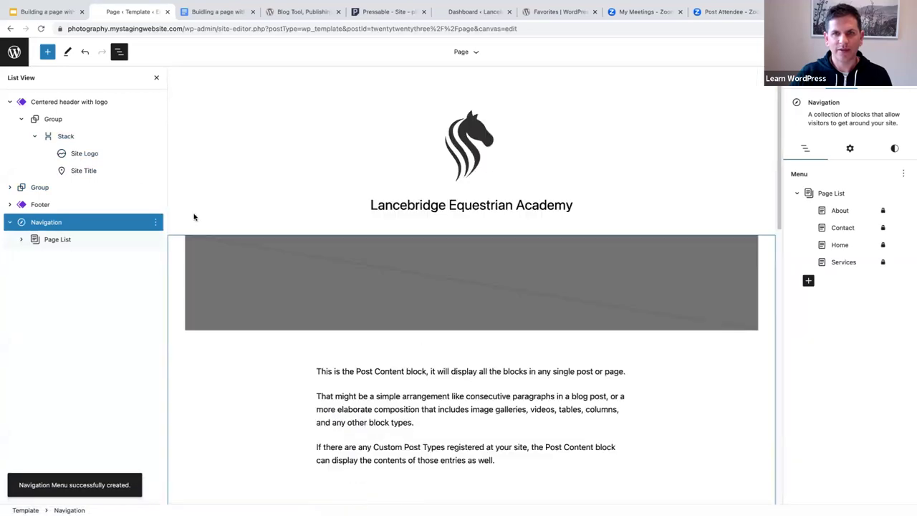
left_click(84, 54)
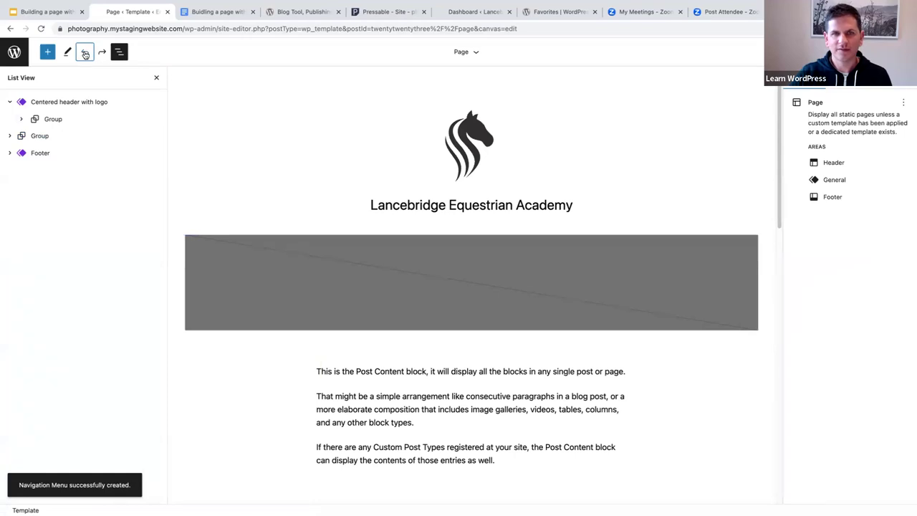
left_click(84, 54)
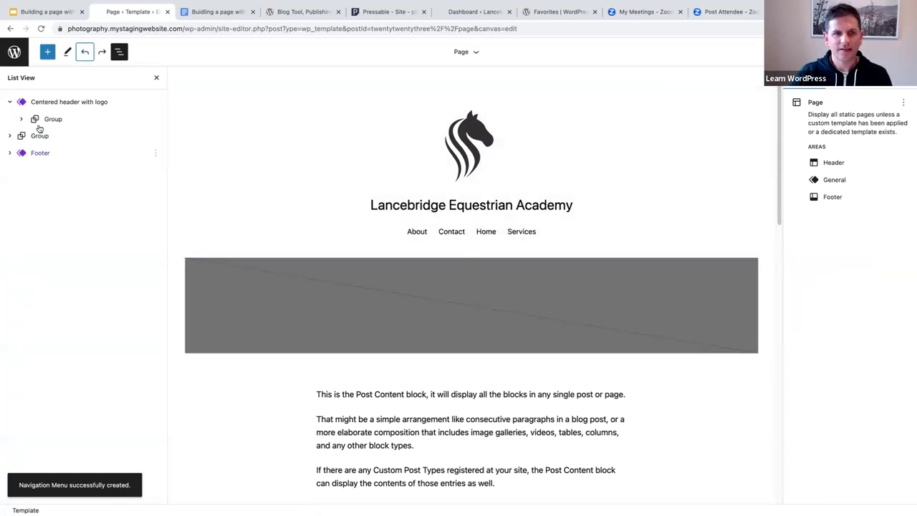
left_click(408, 235)
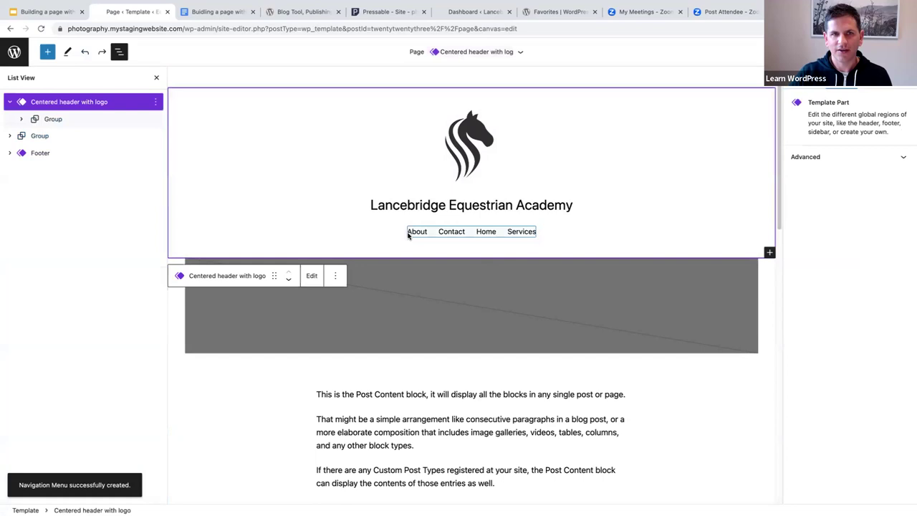
Step: Select the header's Page List block and bring up its 'Edit this menu' prompt
left_click(22, 119)
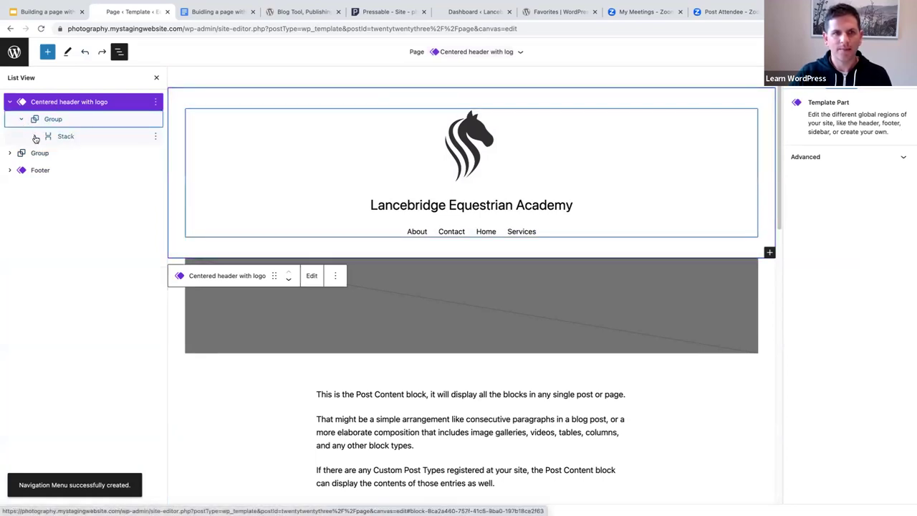
left_click(34, 136)
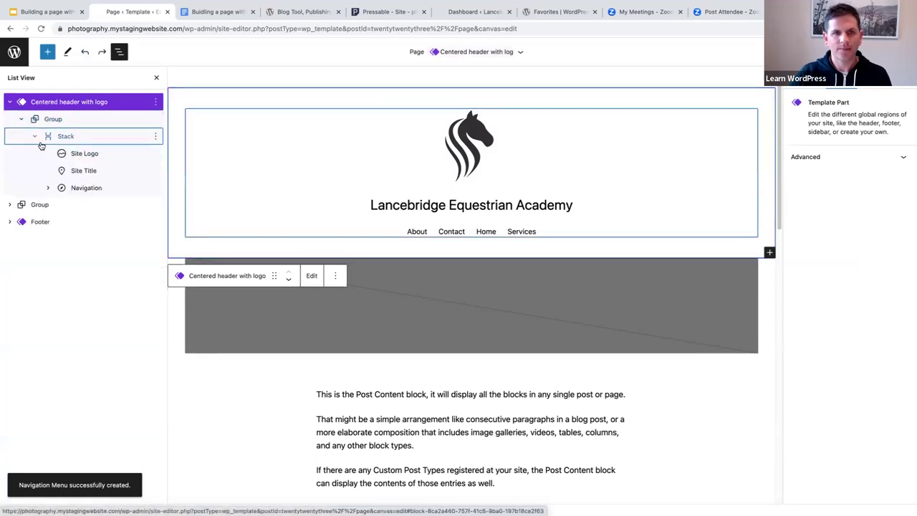
left_click(85, 188)
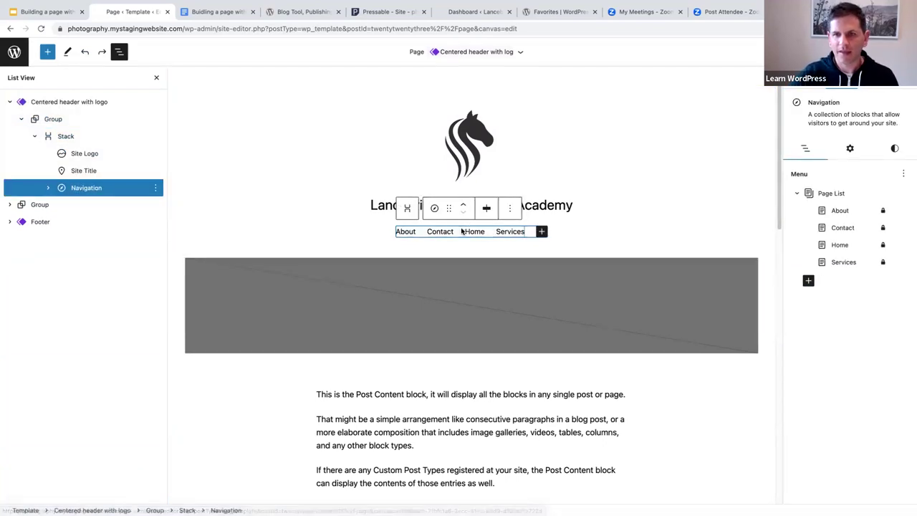
left_click(48, 188)
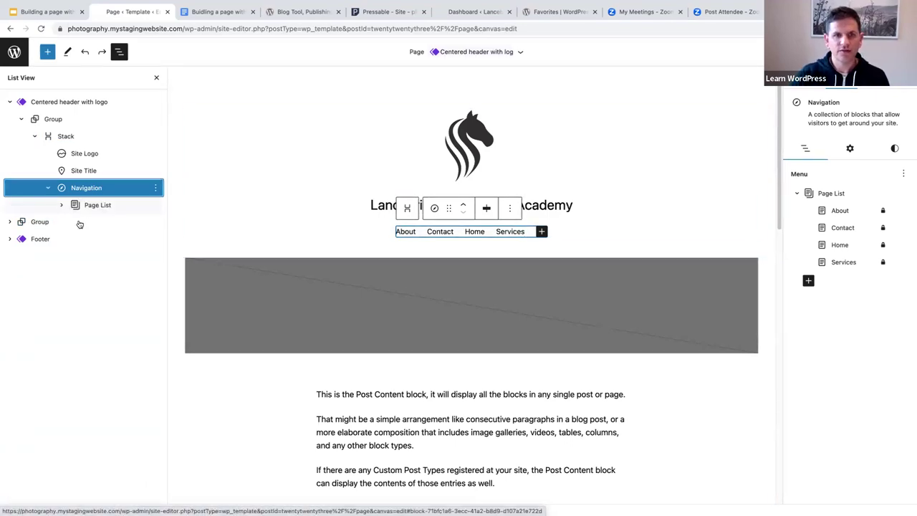
left_click(90, 206)
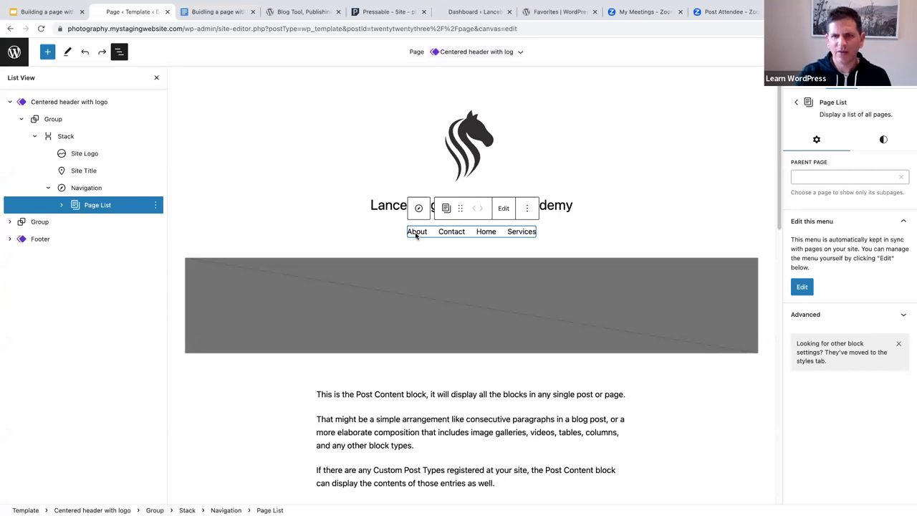
left_click(504, 209)
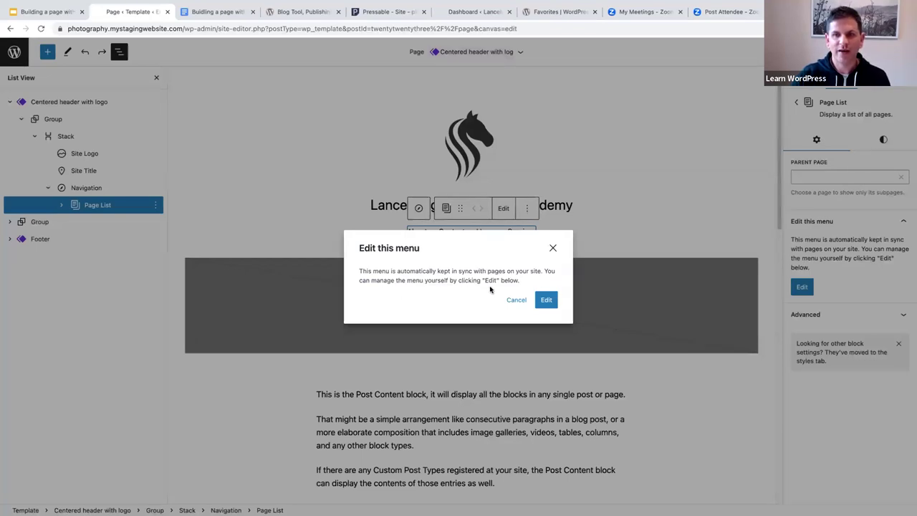
Step: Convert the page menu to editable links, move Home to the front and About after Contact
left_click(544, 300)
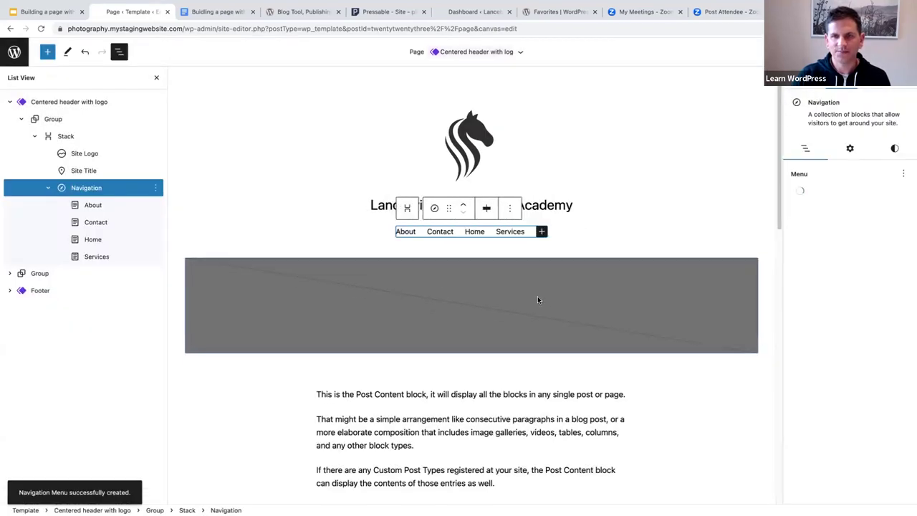
left_click(96, 205)
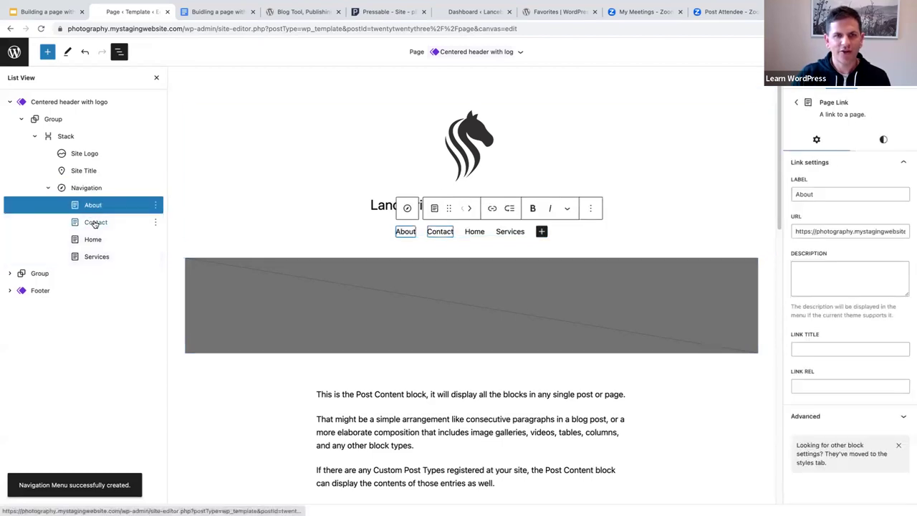
left_click(95, 222)
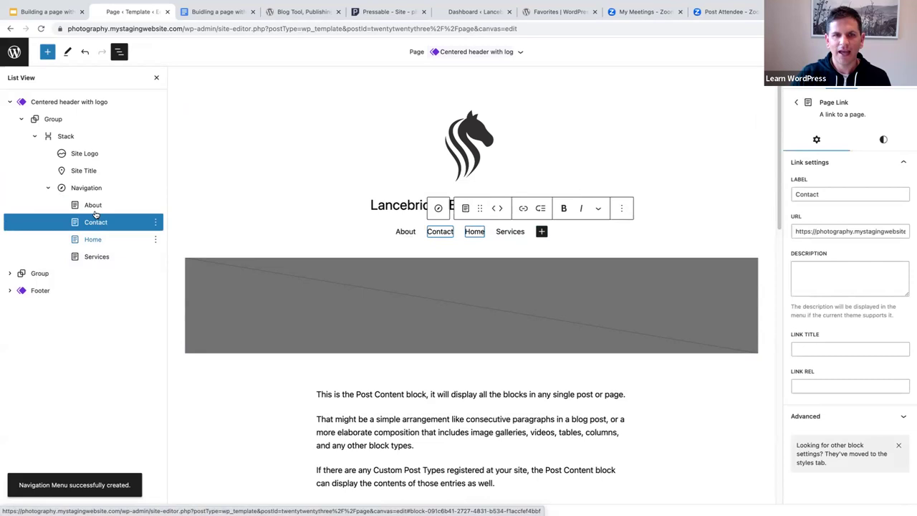
left_click(94, 207)
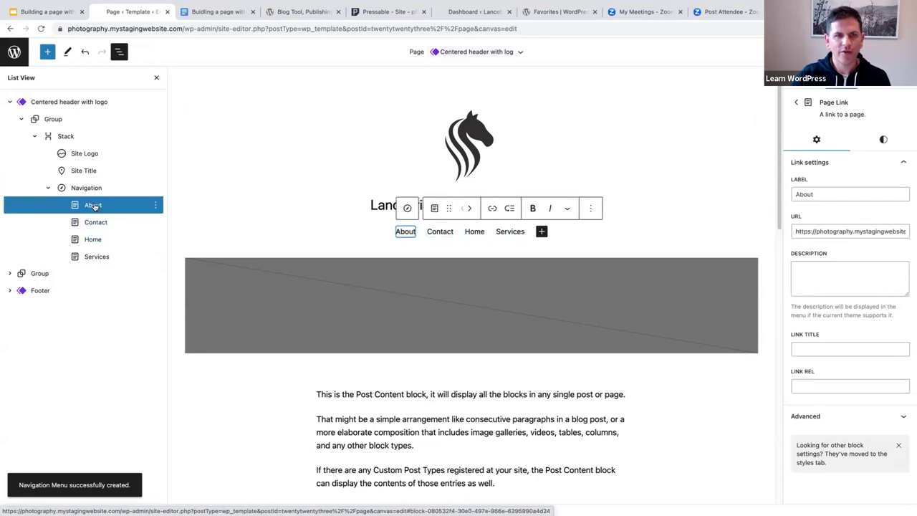
left_click(469, 208)
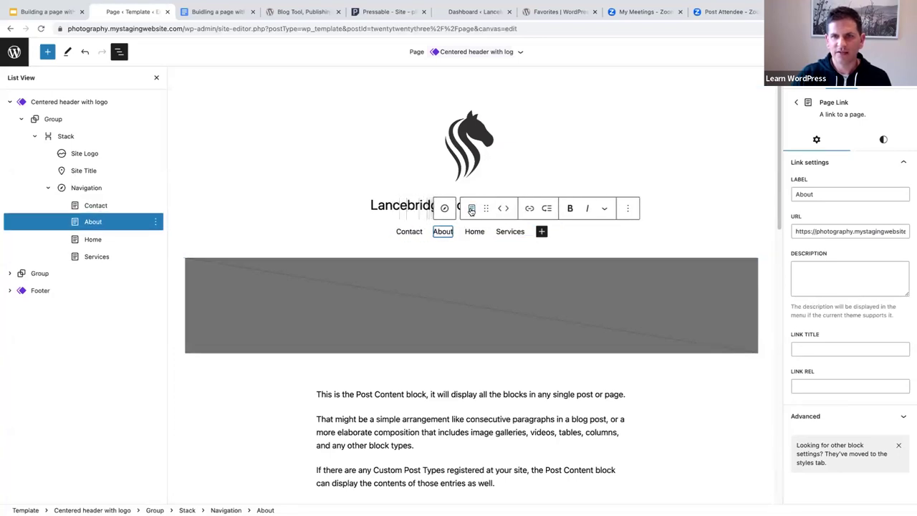
left_click(475, 231)
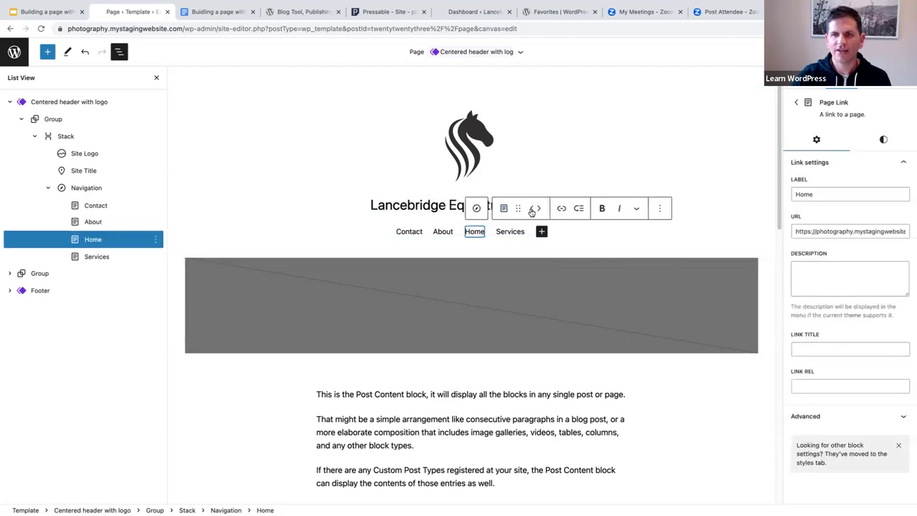
left_click(531, 209)
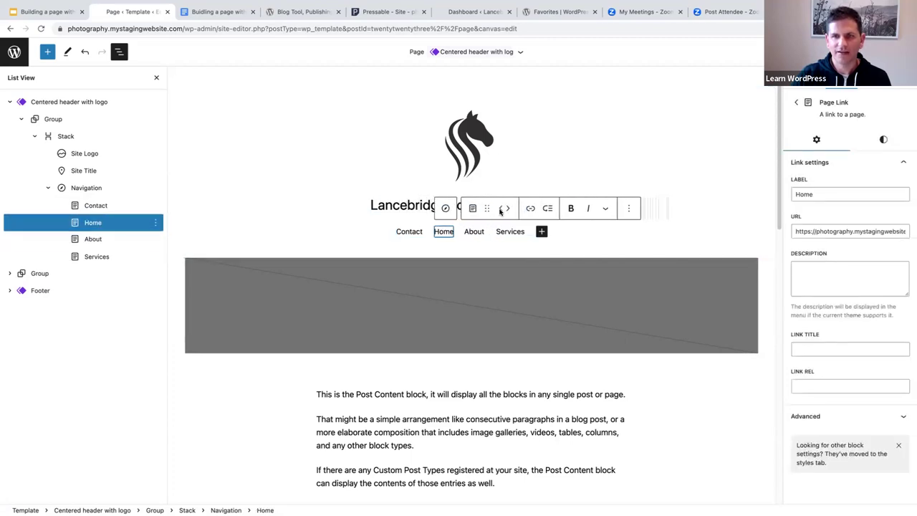
left_click(500, 209)
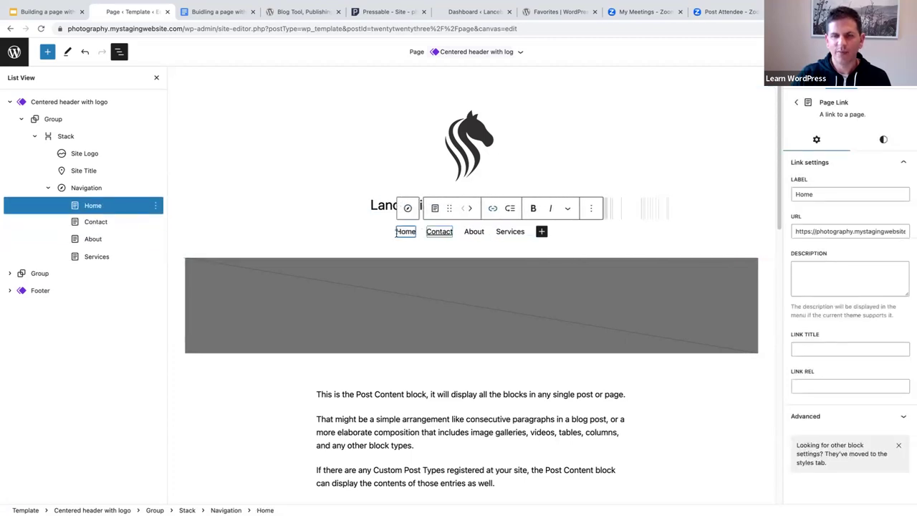
Step: Move Services before About and Contact to the end, then save the site changes
left_click(436, 231)
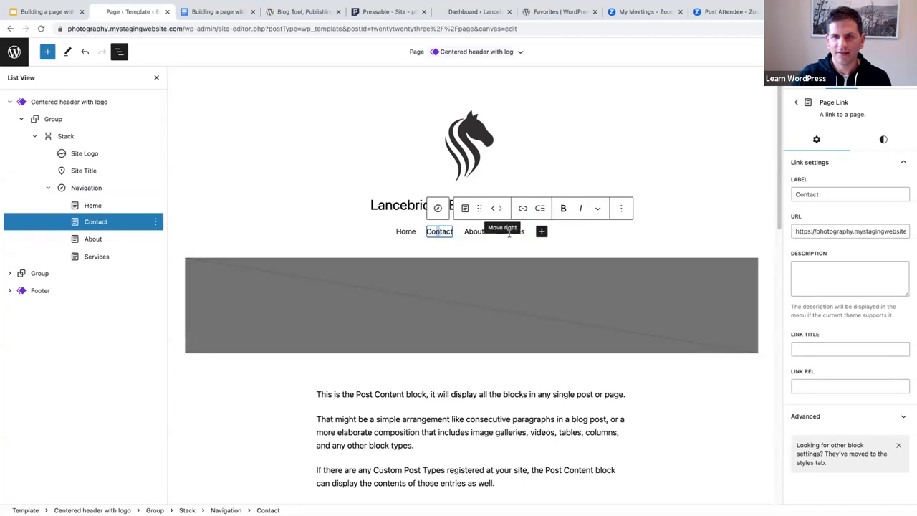
left_click(509, 231)
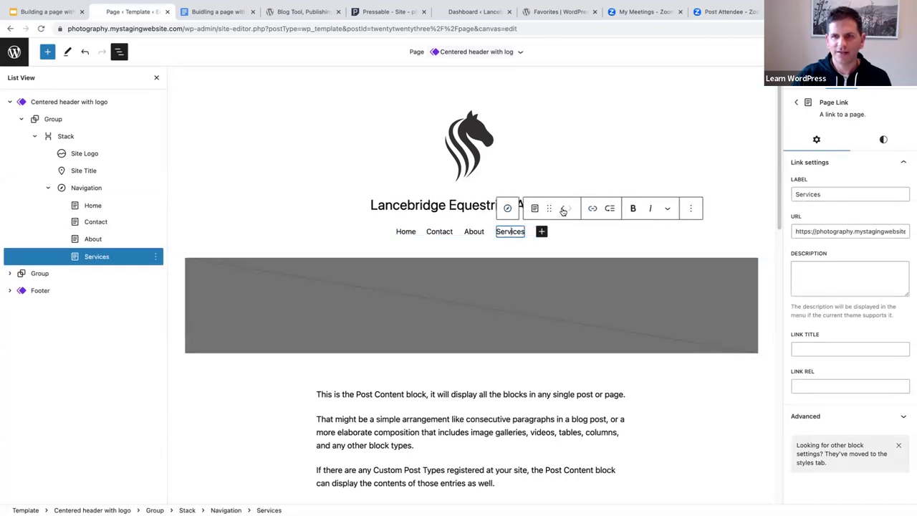
left_click(563, 209)
left_click(532, 209)
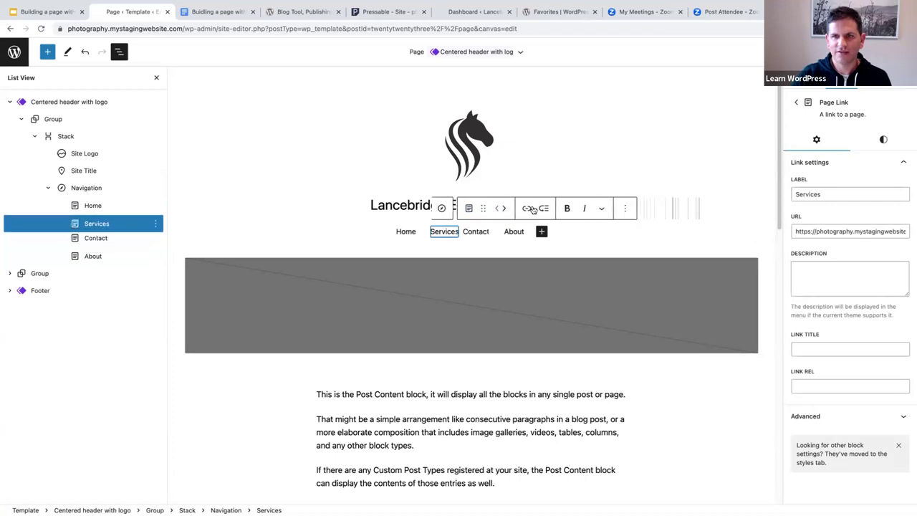
left_click(482, 231)
left_click(539, 208)
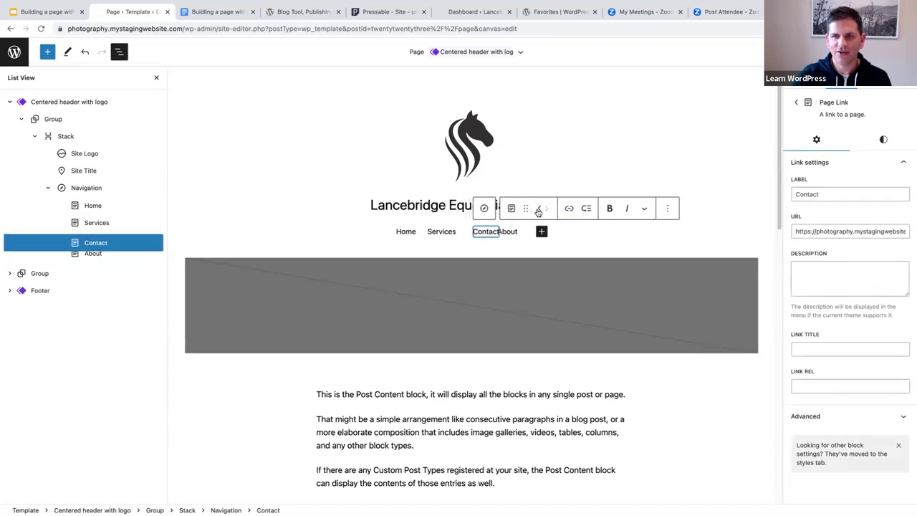
left_click(571, 231)
left_click(568, 164)
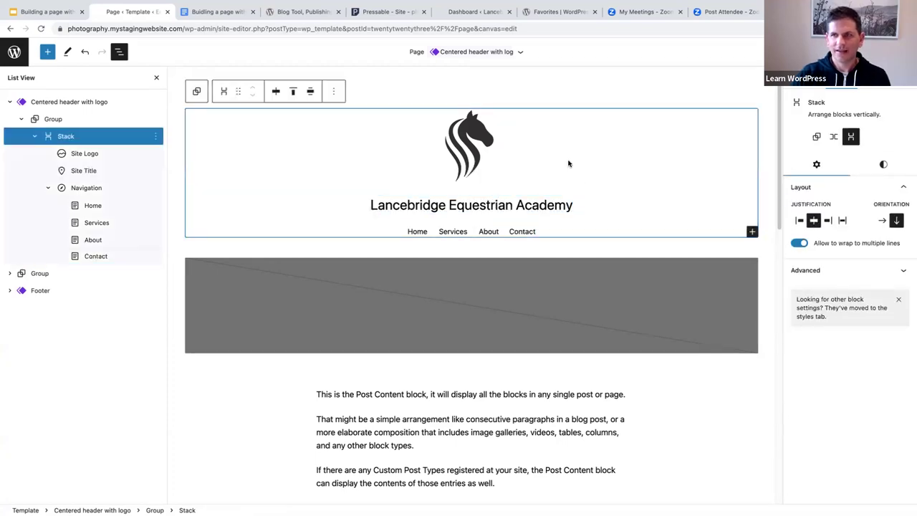
key("ctrl+s")
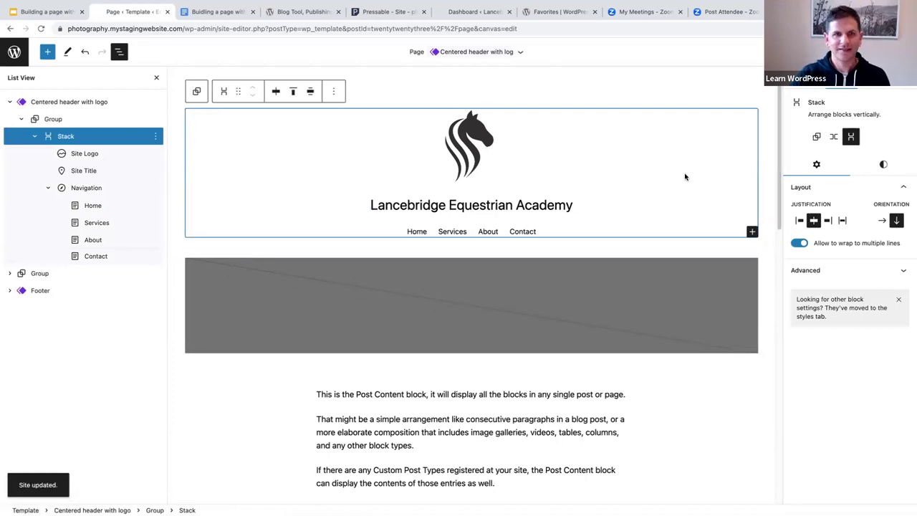
Step: Remove the Footer block from the Page template
scroll(573, 215, "down", 1)
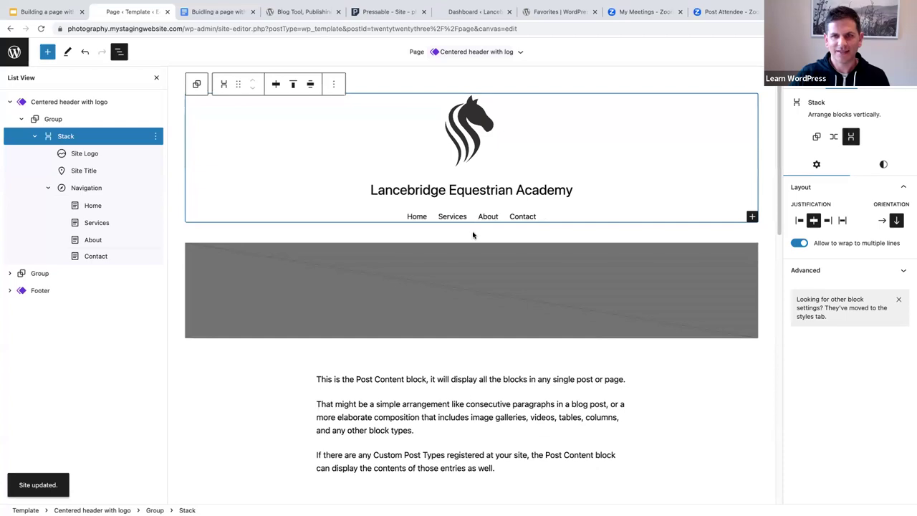
scroll(608, 243, "down", 10)
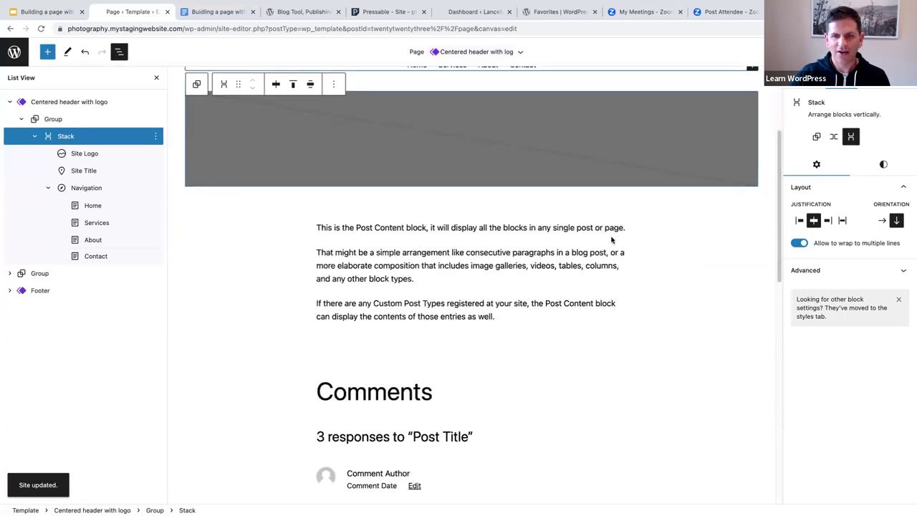
scroll(610, 239, "down", 5)
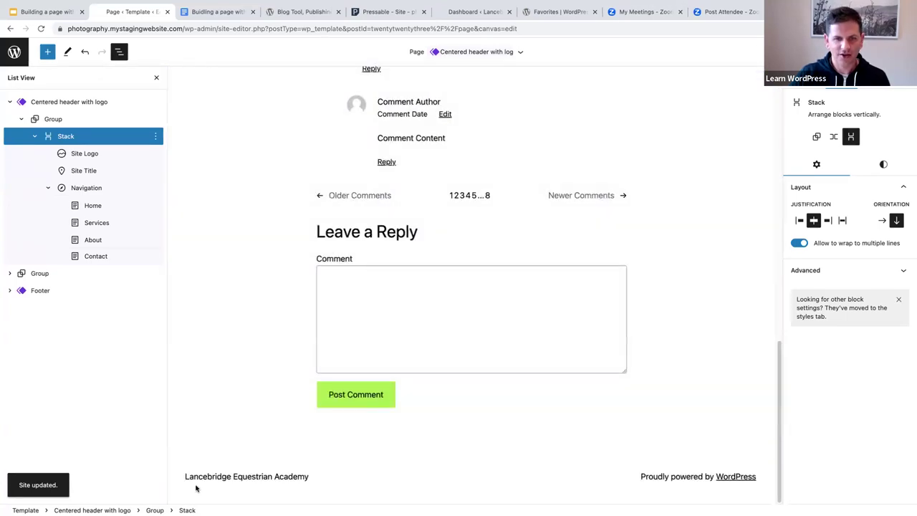
left_click(187, 464)
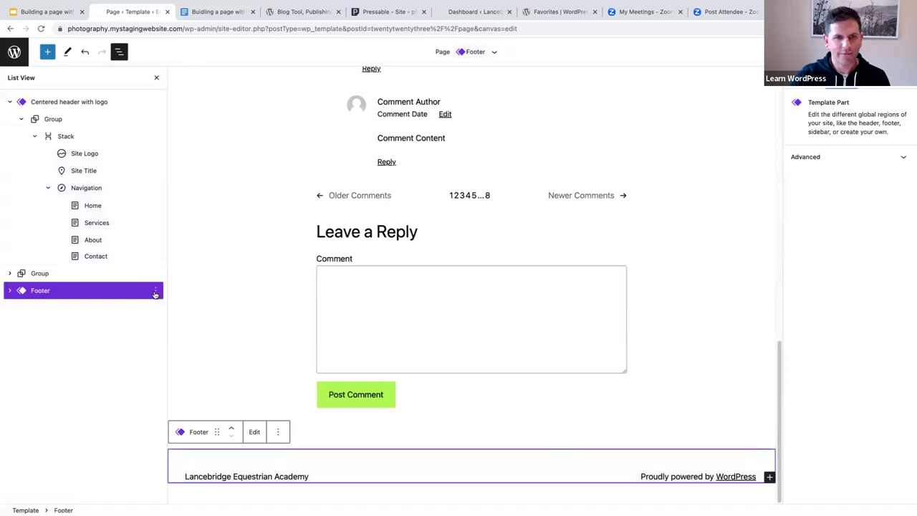
left_click(156, 292)
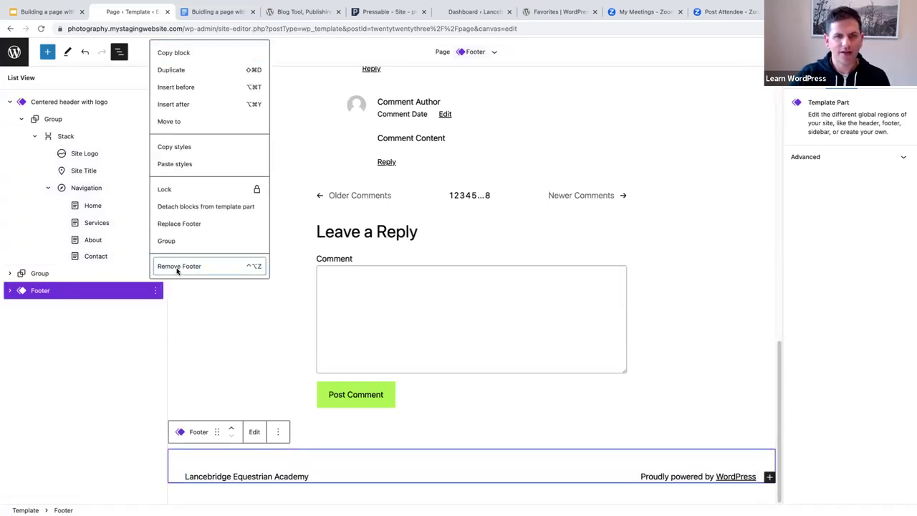
left_click(179, 266)
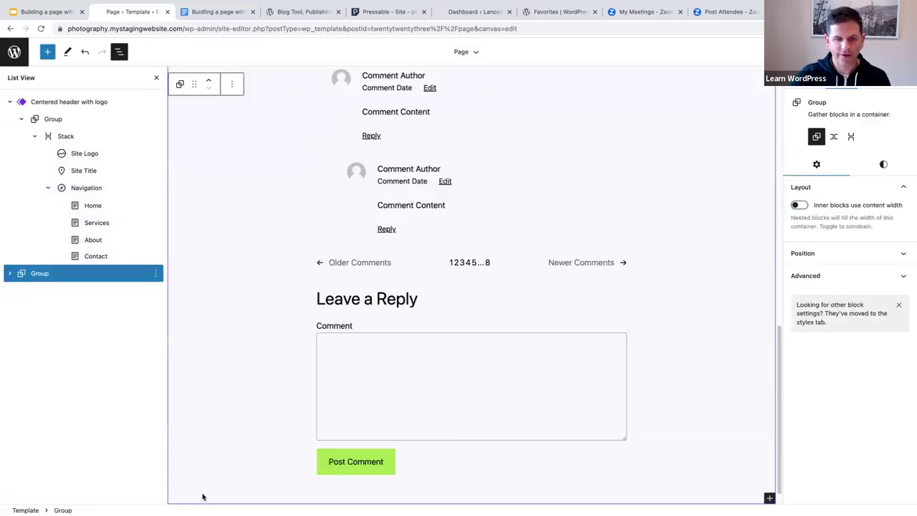
Step: Insert a new paragraph after the main Group and type /foot in it
left_click(155, 273)
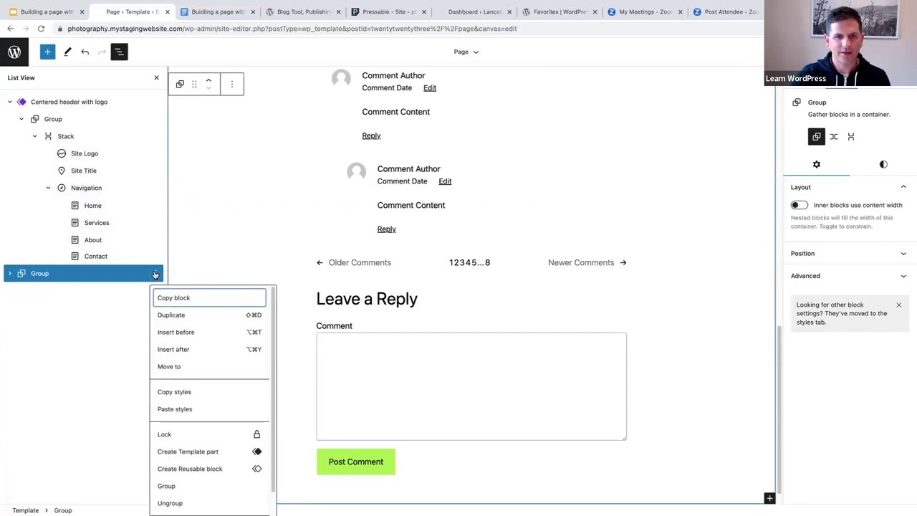
left_click(179, 349)
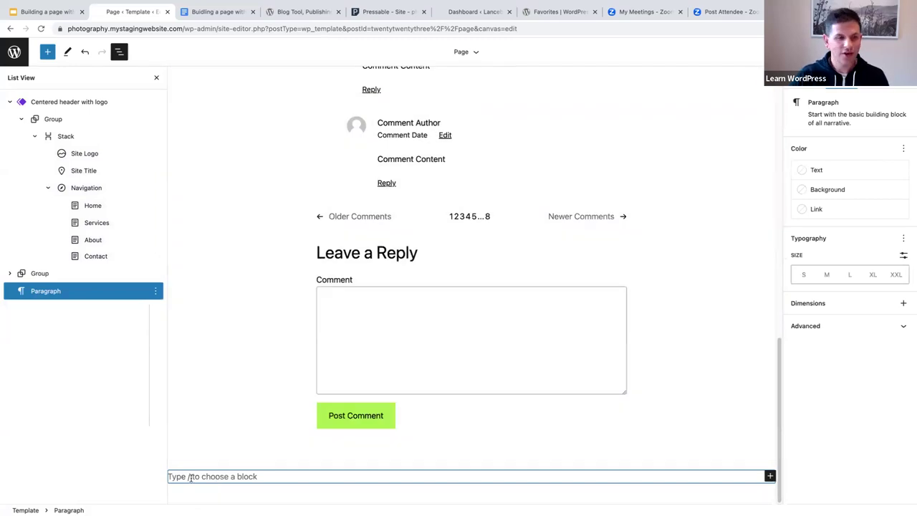
type("/")
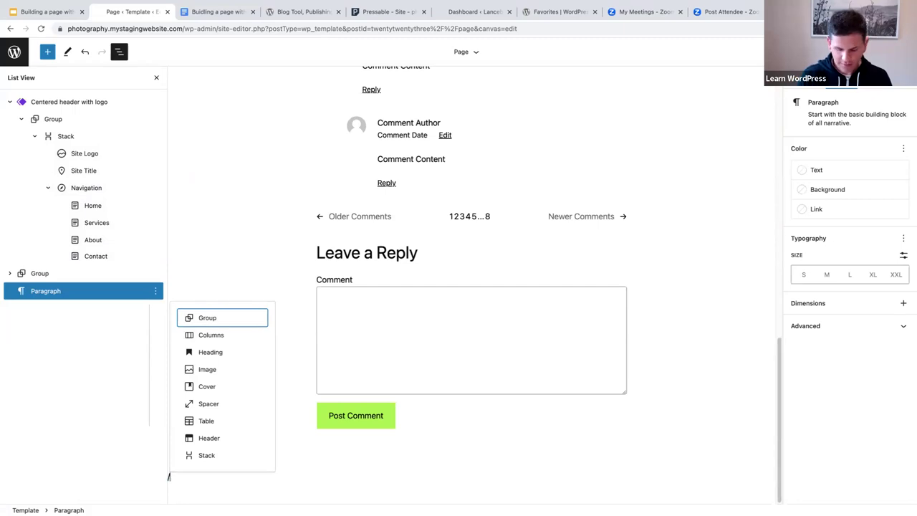
type("foot")
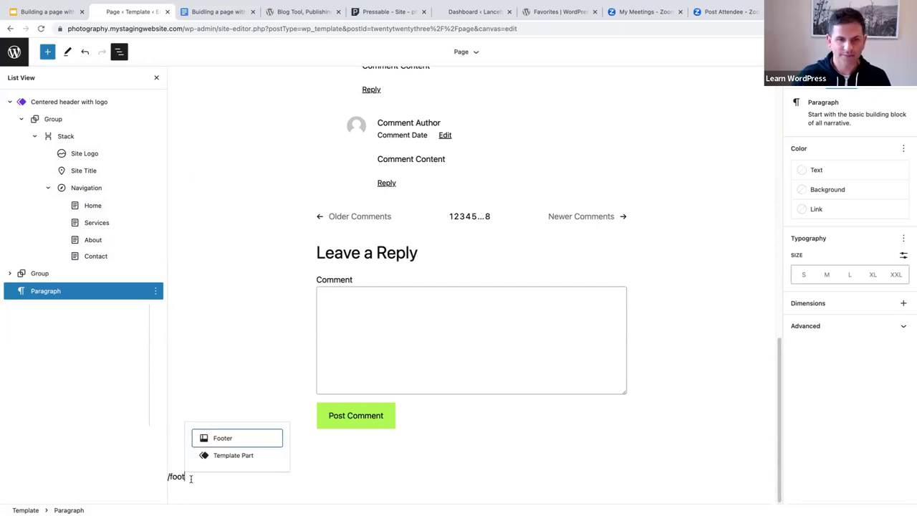
Step: Turn the paragraph into a Footer block and browse the footer designs without choosing one
left_click(226, 437)
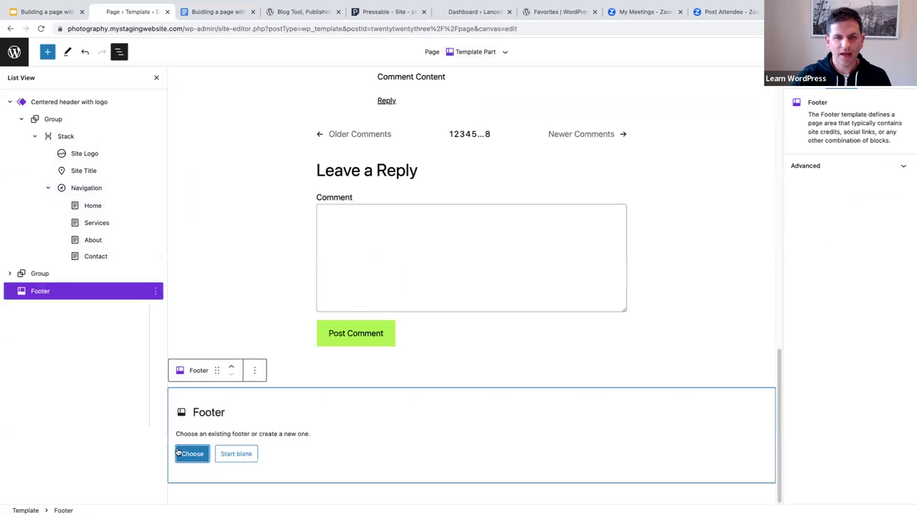
left_click(193, 454)
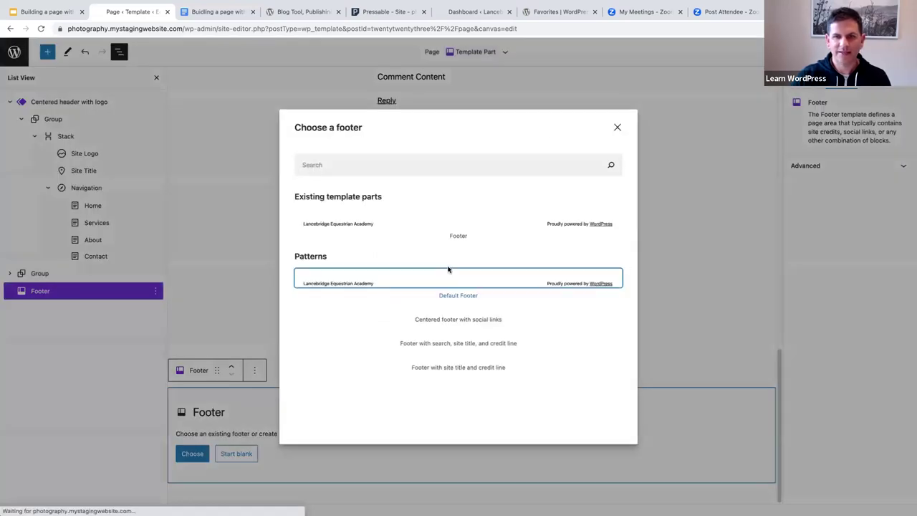
scroll(477, 273, "down", 4)
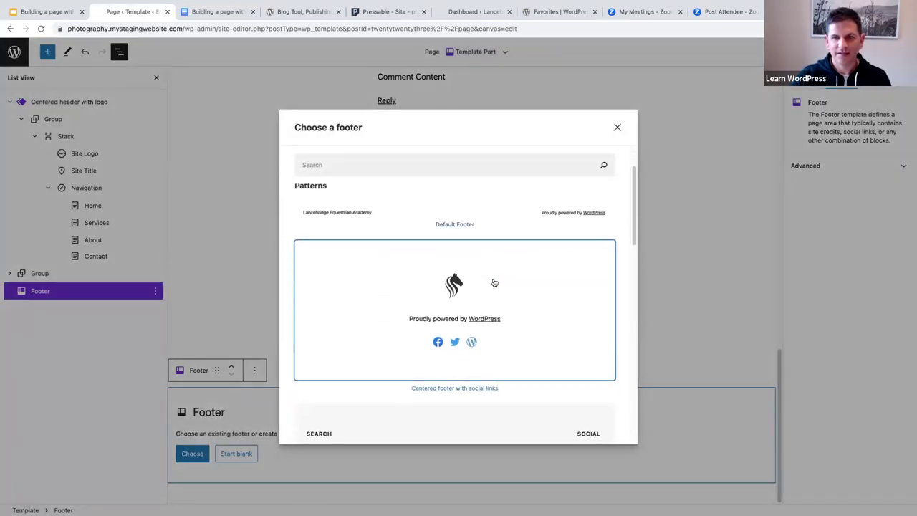
scroll(492, 282, "down", 6)
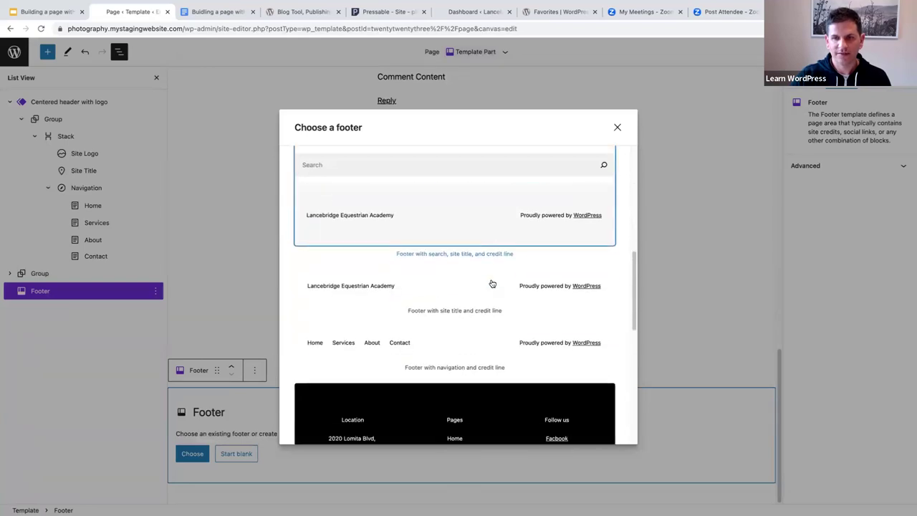
scroll(490, 284, "up", 4)
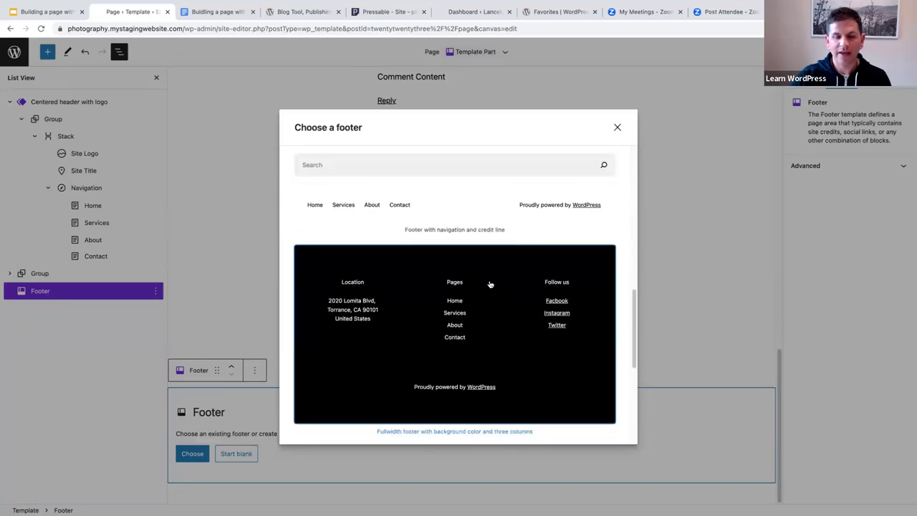
scroll(491, 281, "up", 5)
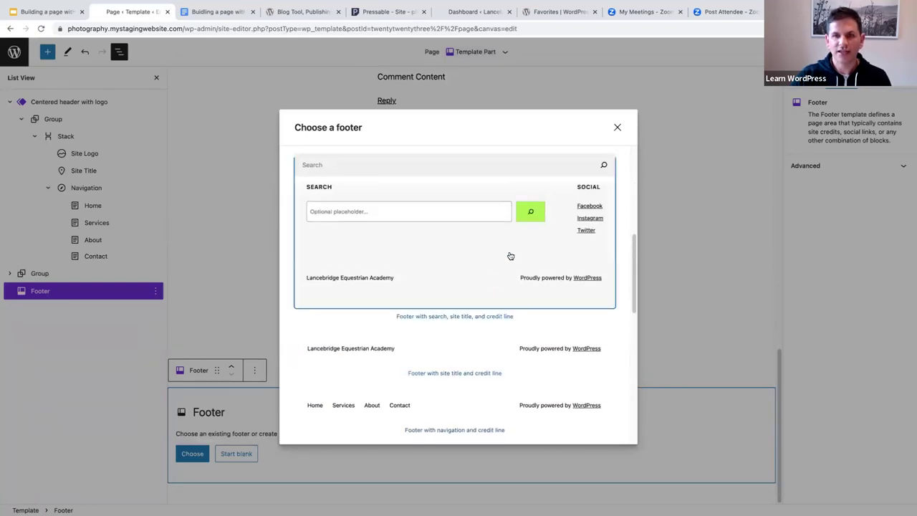
left_click(617, 129)
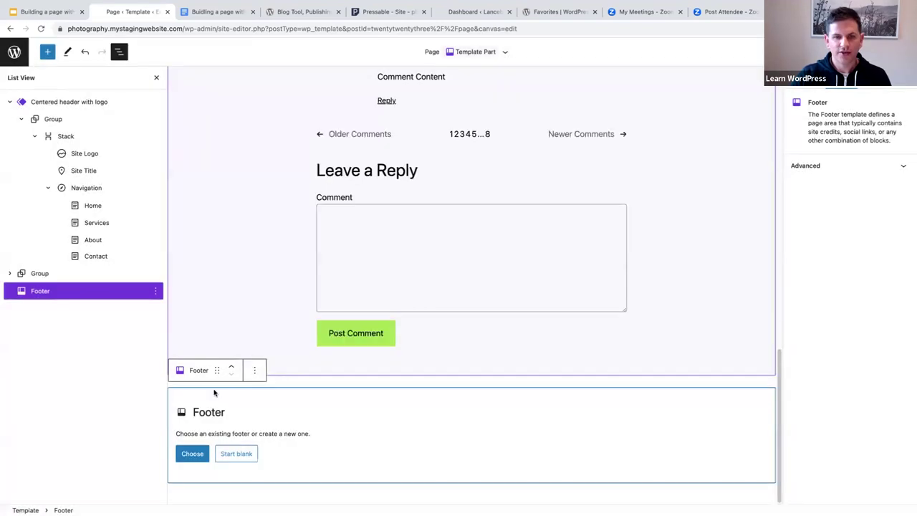
Step: Undo the Footer block and erase the slash command, leaving an empty paragraph
left_click(86, 52)
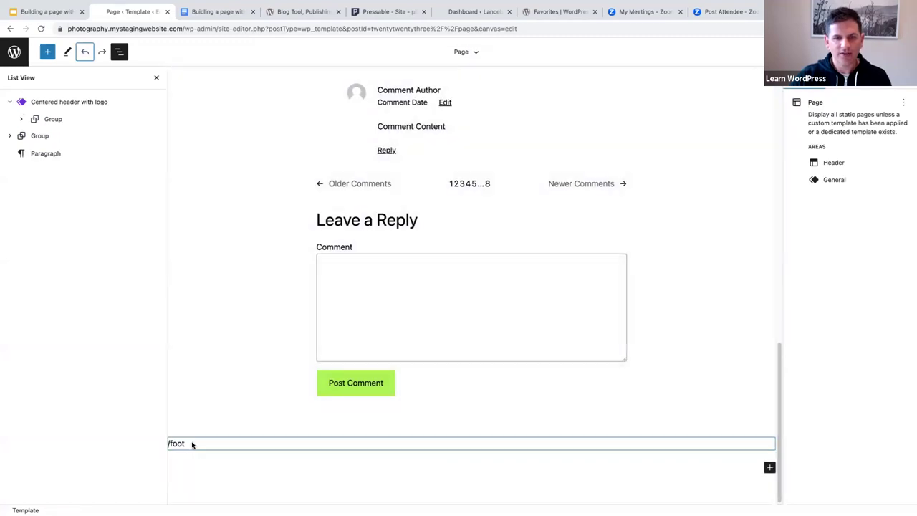
key("BackSpace")
key("BackSpace")
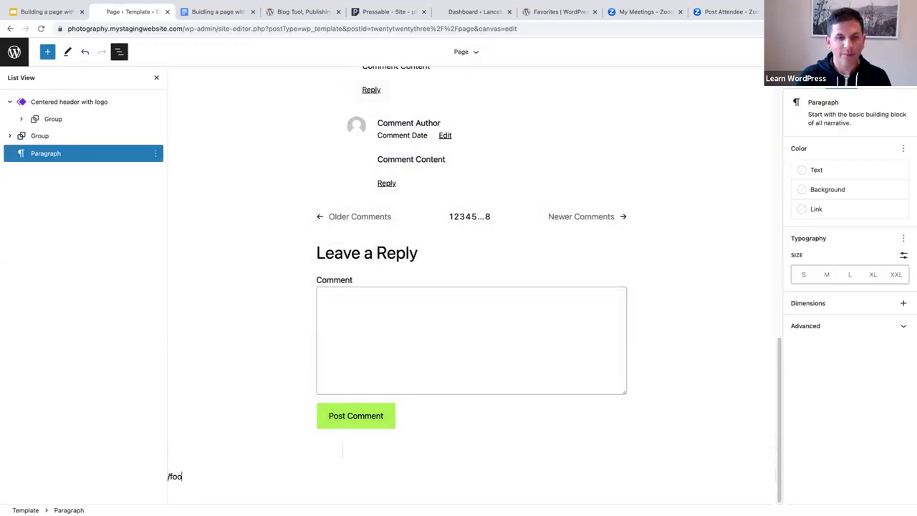
key("BackSpace")
key("BackSpace")
key("BackSpace")
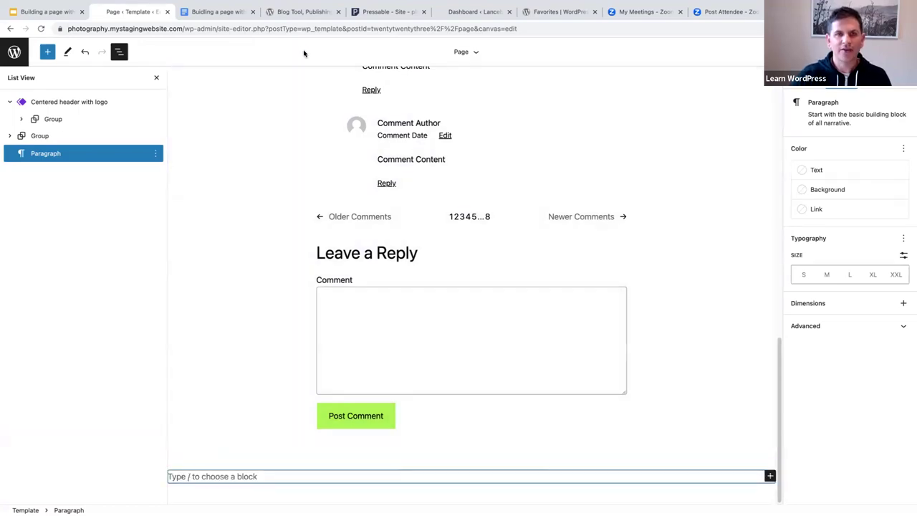
Step: Search the WordPress.org Pattern Directory for footer patterns
left_click(299, 11)
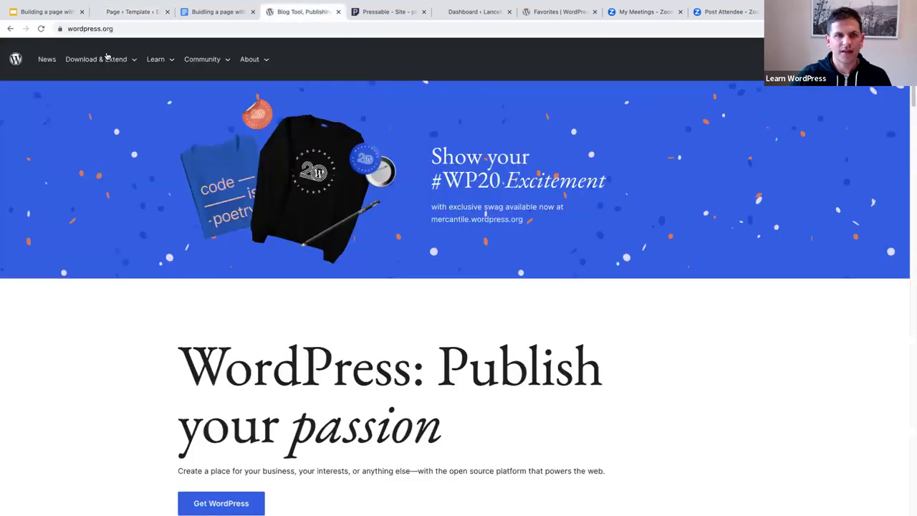
mouse_move(104, 59)
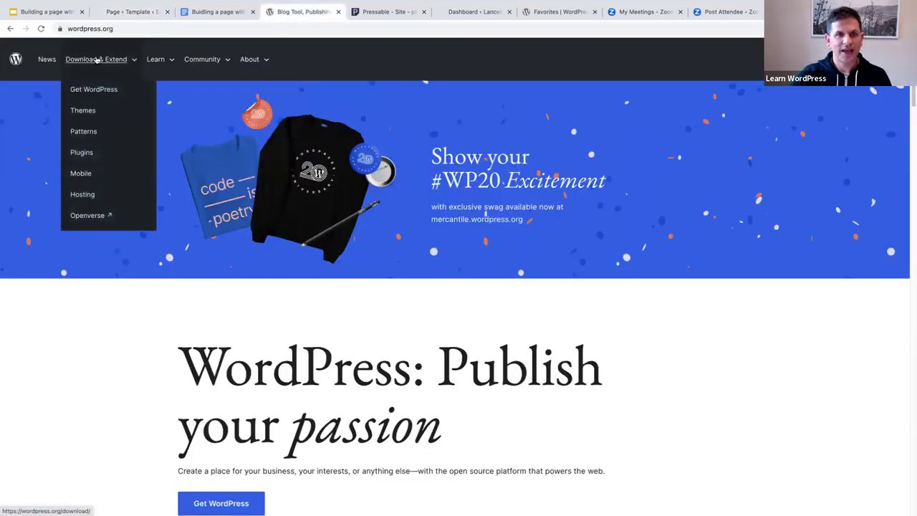
left_click(82, 132)
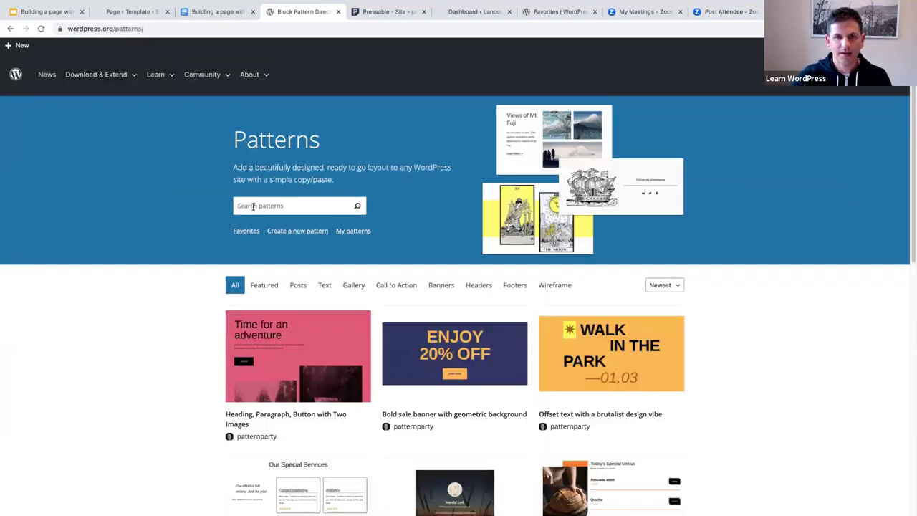
left_click(253, 207)
type("tooter")
key("Return")
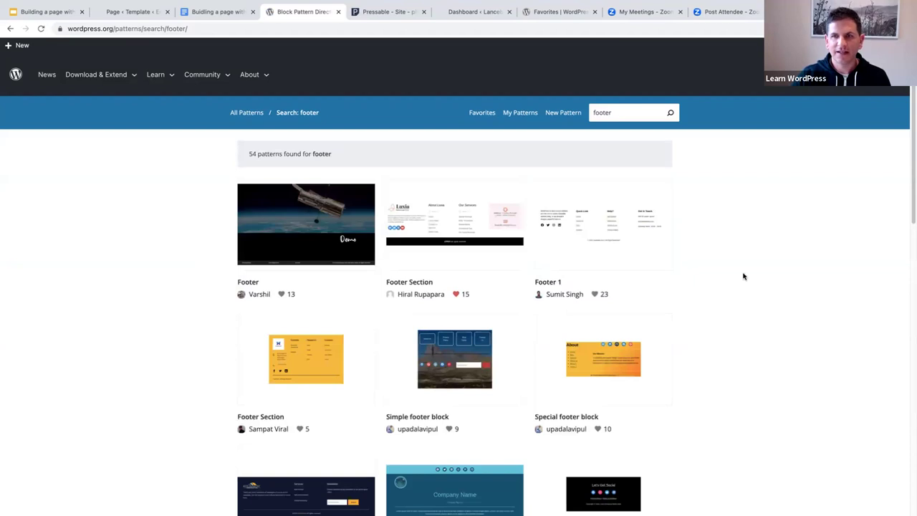
Step: Copy the 'Footer with Logo, links, address and social' pattern and return to the template tab
scroll(694, 293, "down", 3)
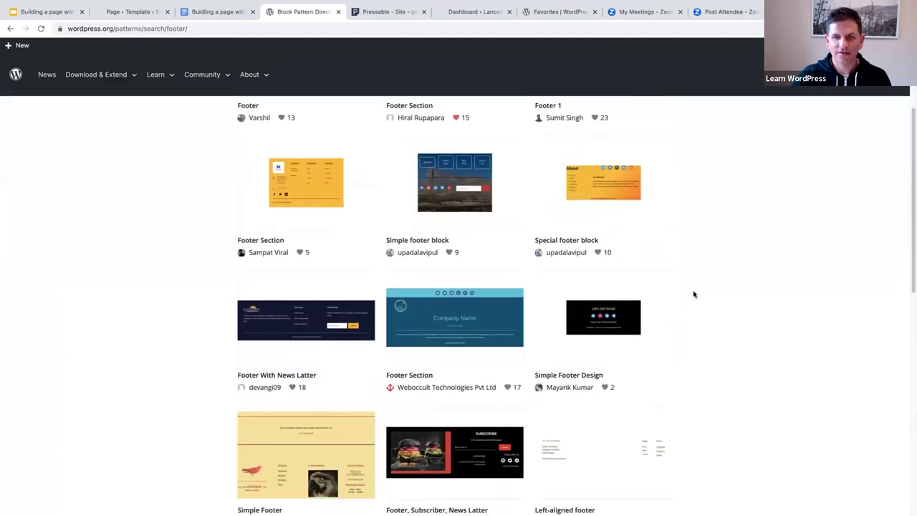
scroll(694, 294, "down", 1)
scroll(693, 294, "down", 3)
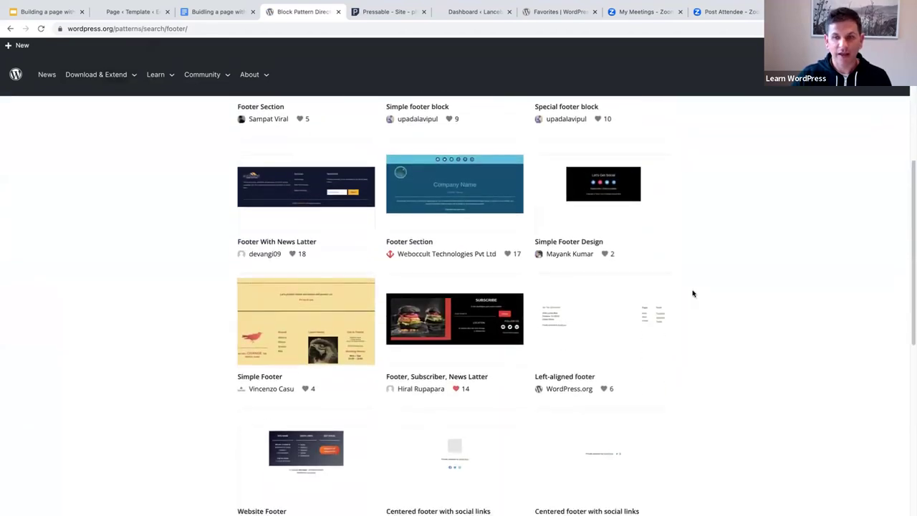
scroll(693, 293, "down", 3)
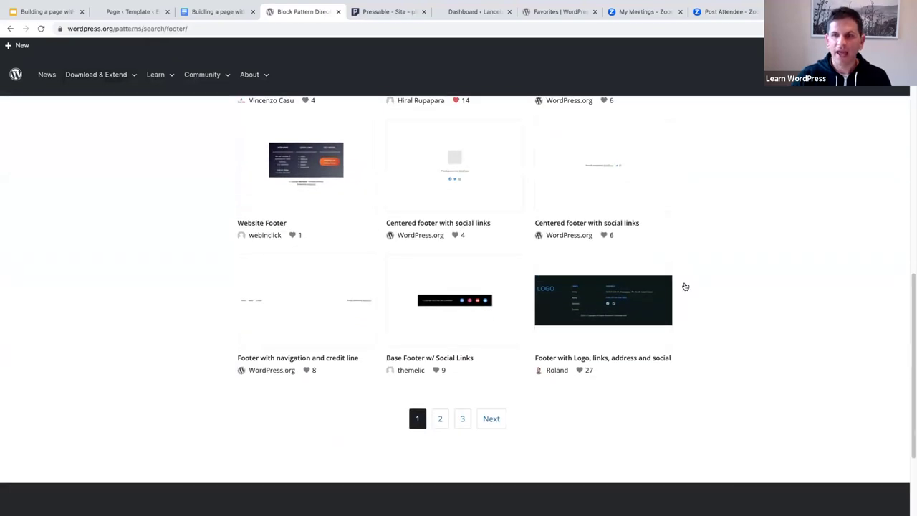
mouse_move(614, 309)
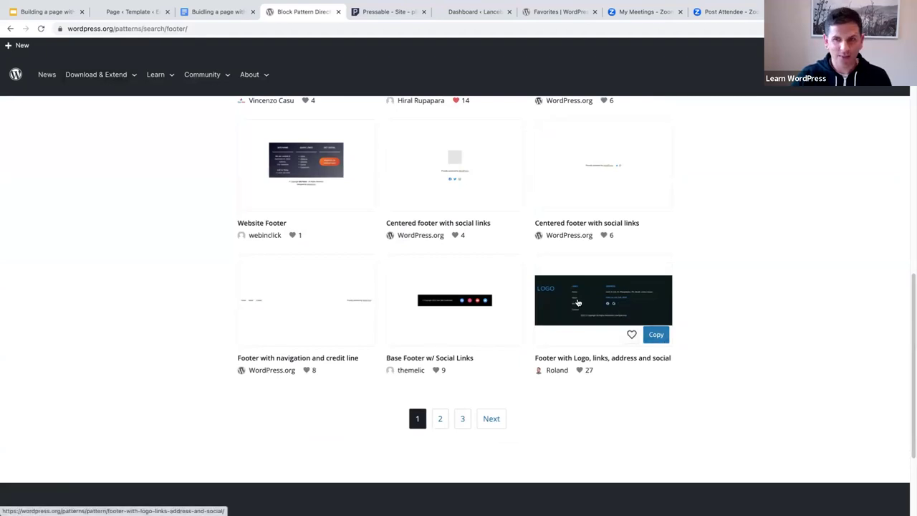
left_click(656, 335)
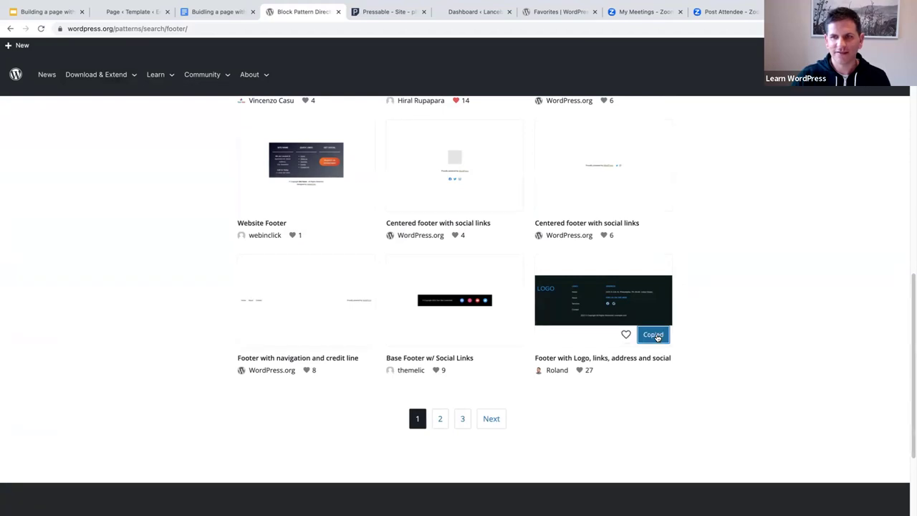
left_click(133, 12)
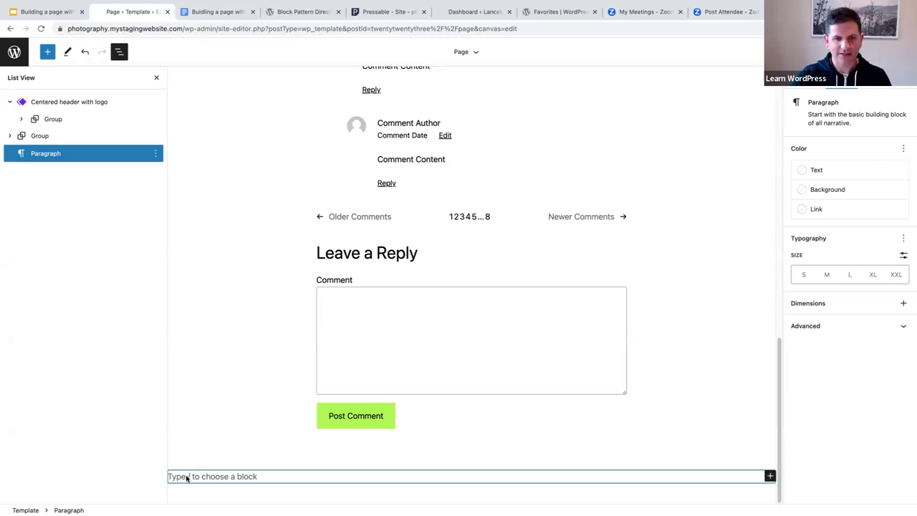
Step: Paste the footer pattern into the template and give it a Base white background
key("ctrl+v")
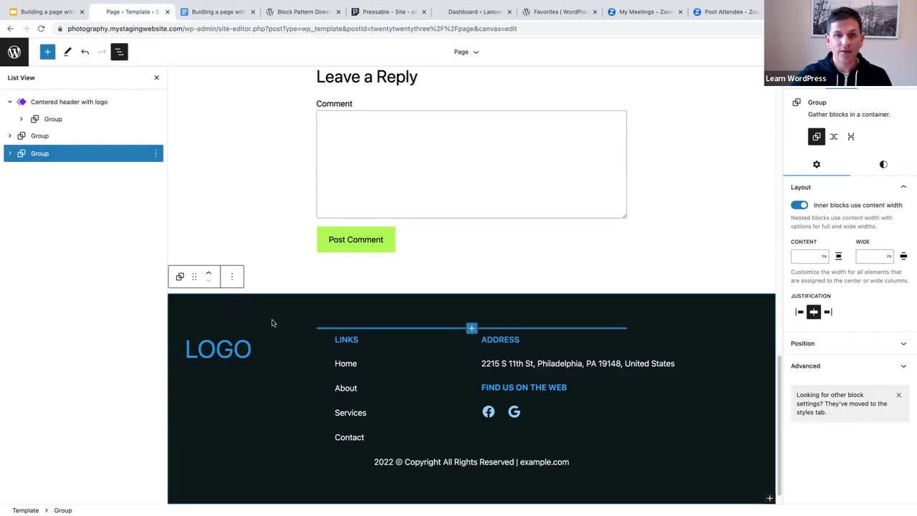
left_click(883, 164)
left_click(820, 229)
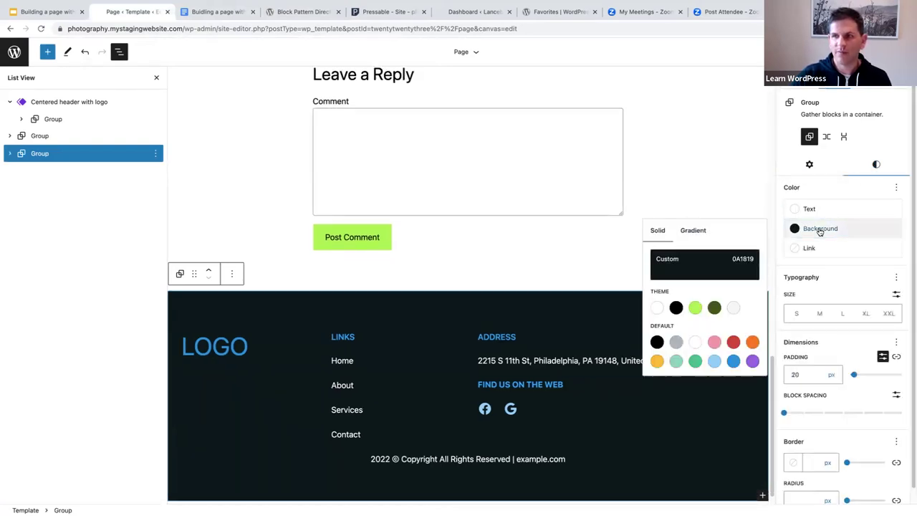
left_click(655, 308)
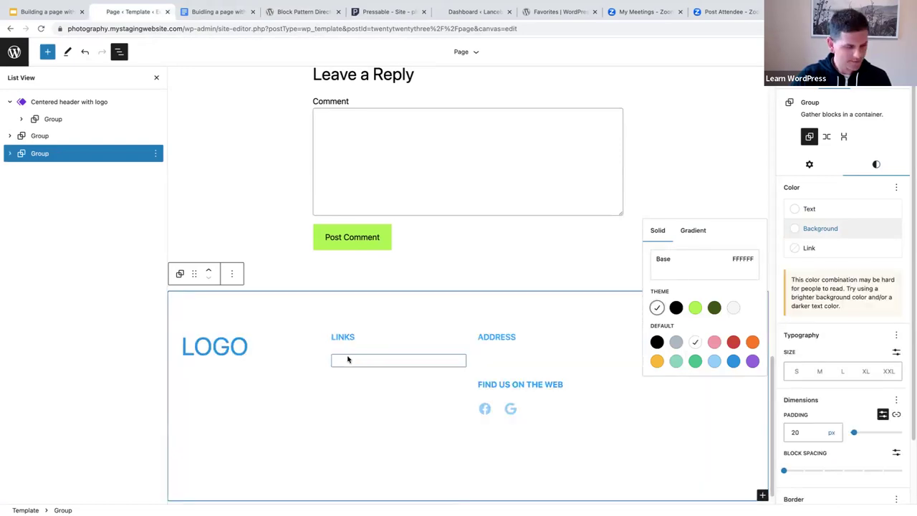
Step: Delete the four empty link paragraphs under the links heading
left_click(345, 358)
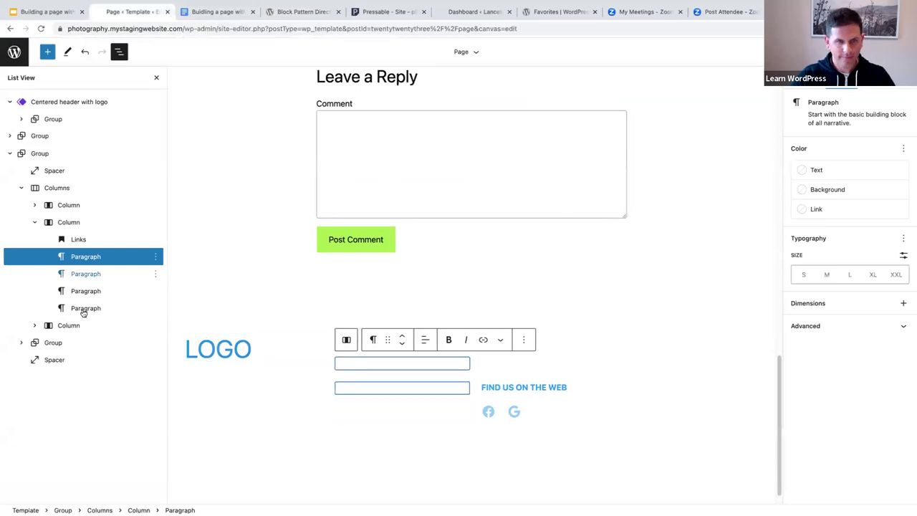
left_click(90, 308, "shift")
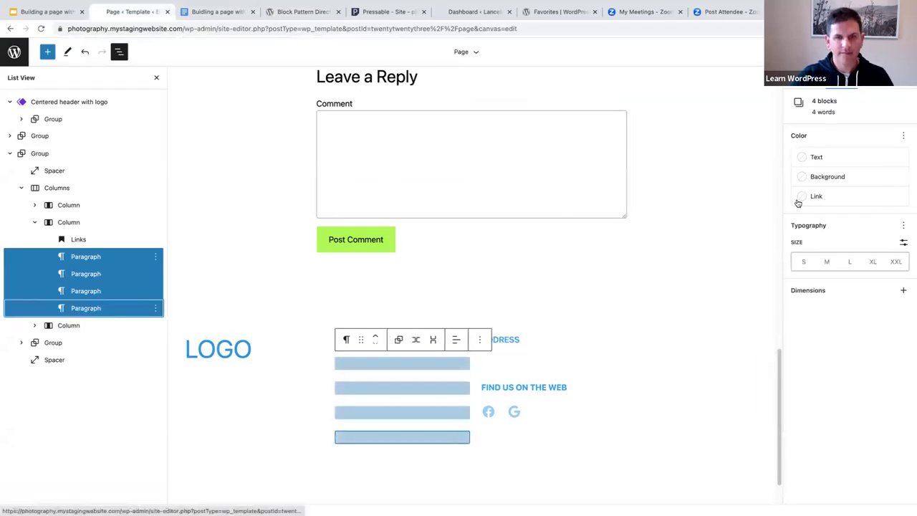
left_click(154, 257)
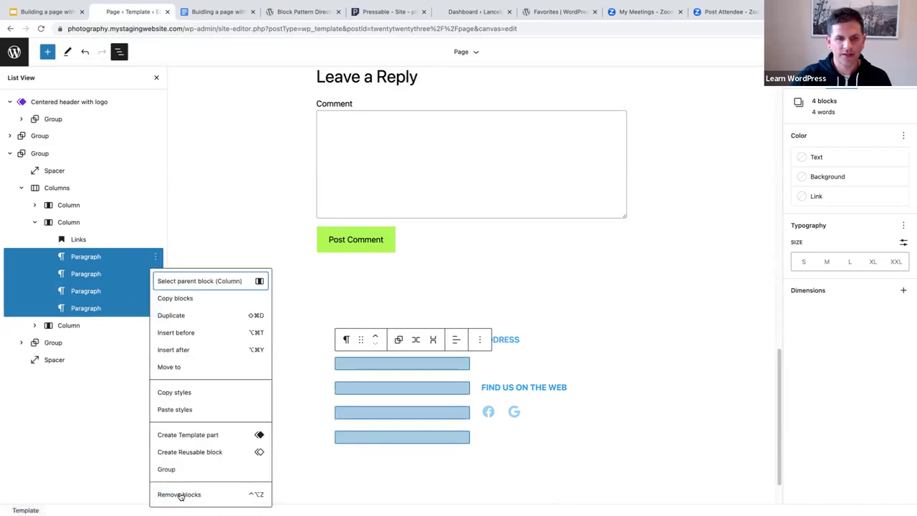
left_click(179, 494)
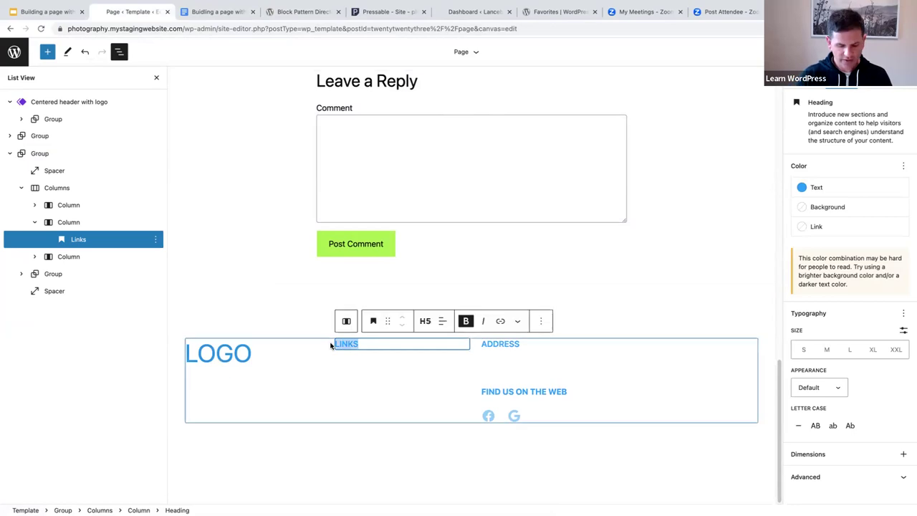
Step: Retitle the links heading 'Quick links' and start a new block below it
type("Q")
type("uit")
key("BackSpace")
key("BackSpace")
key("BackSpace")
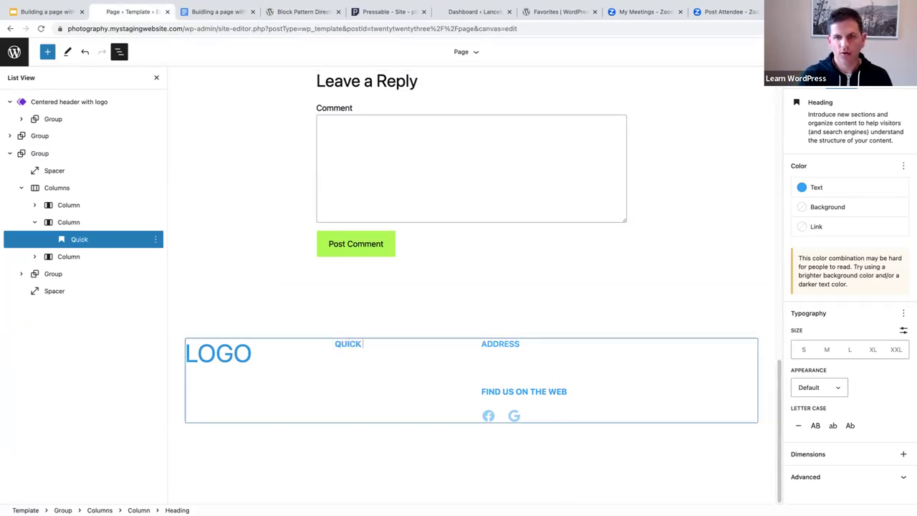
type("uick links")
key("Return")
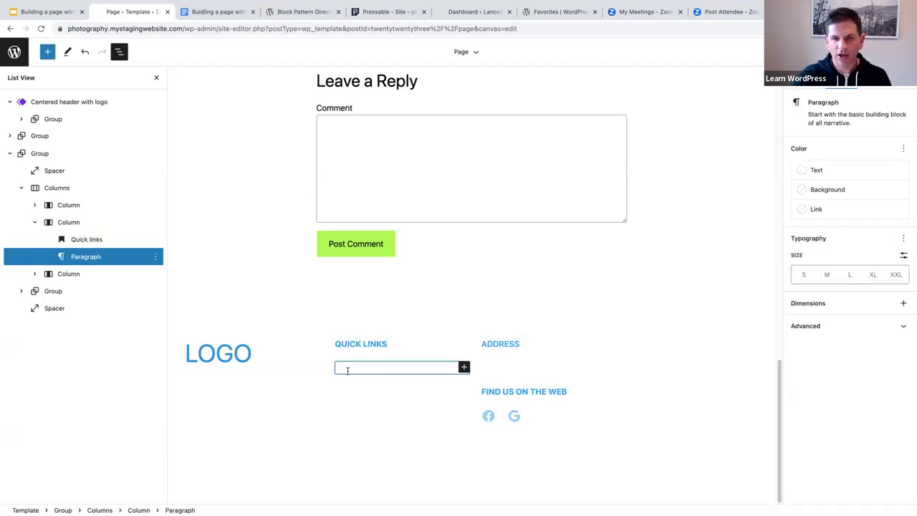
Step: Add a Navigation block under Quick links with Contrast black text and vertical orientation
type("/")
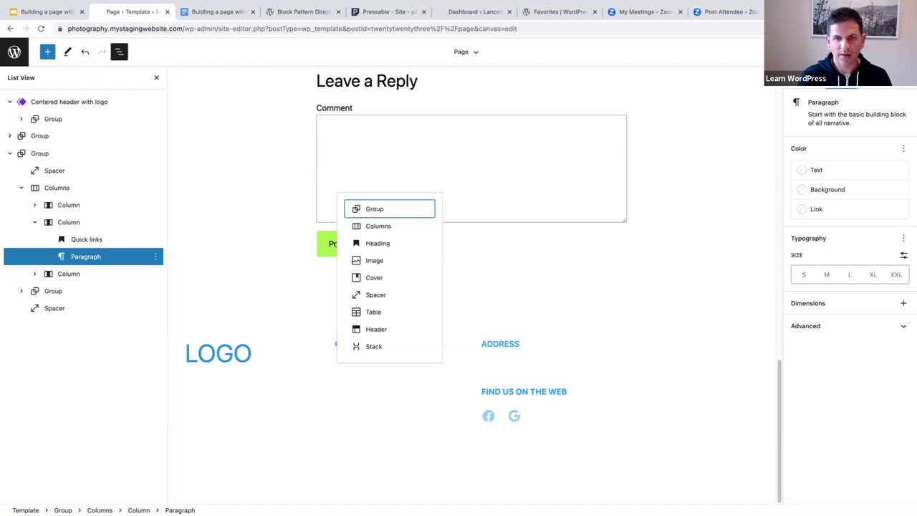
type("nav")
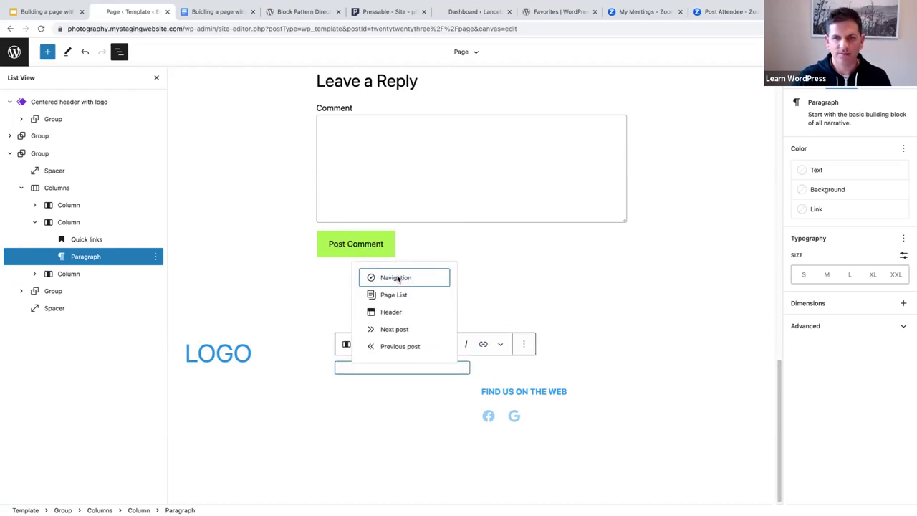
left_click(396, 278)
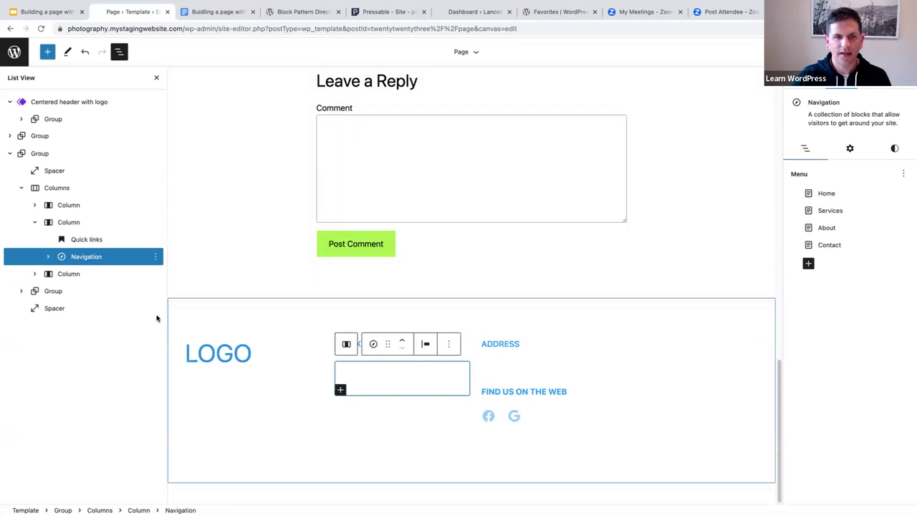
left_click(895, 150)
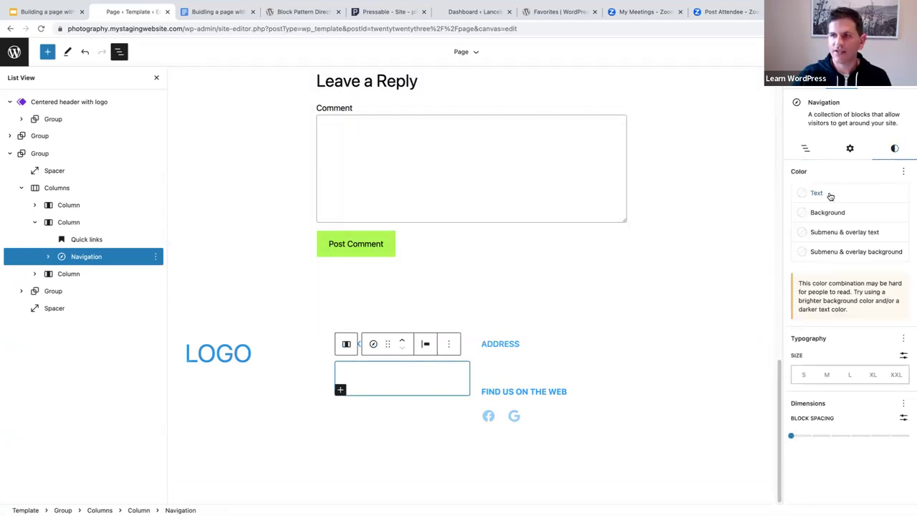
left_click(827, 194)
left_click(682, 248)
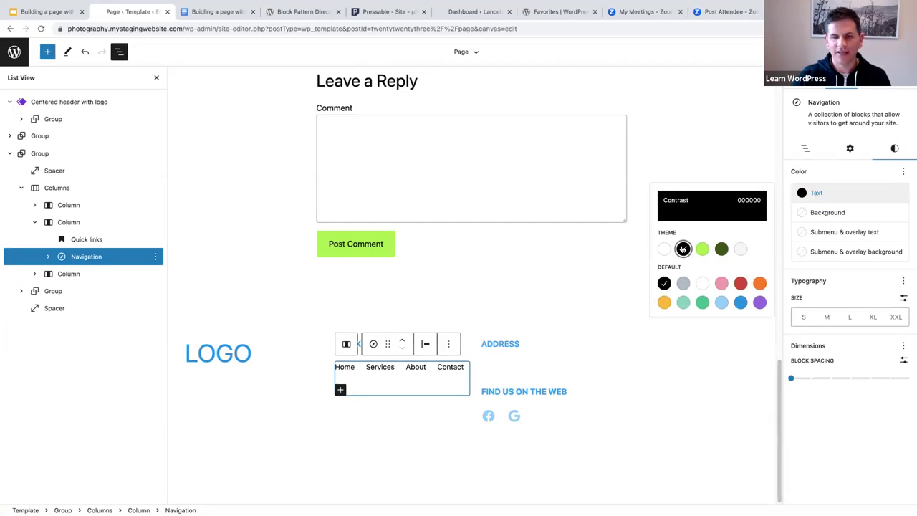
left_click(850, 150)
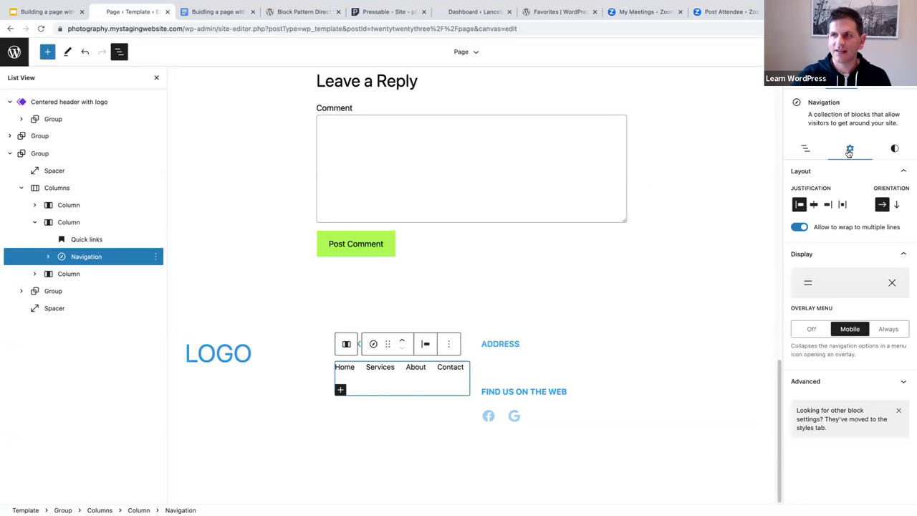
left_click(896, 206)
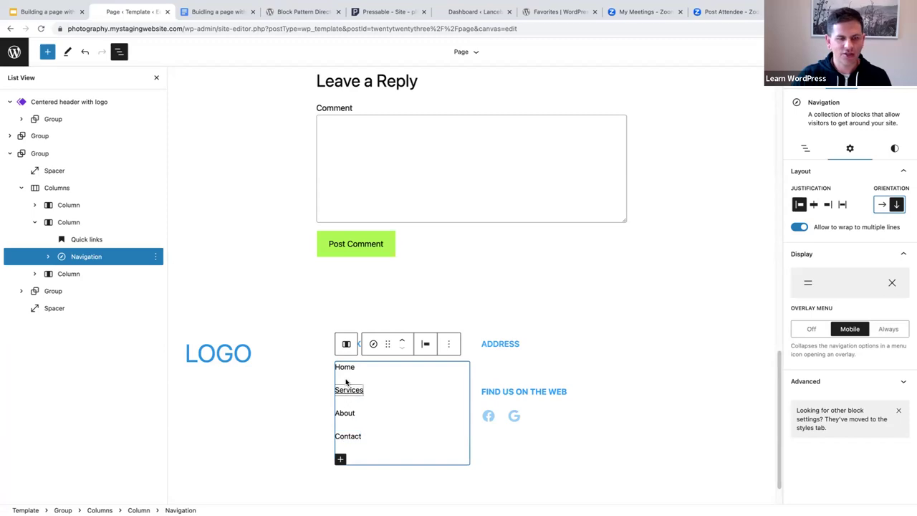
left_click(491, 368)
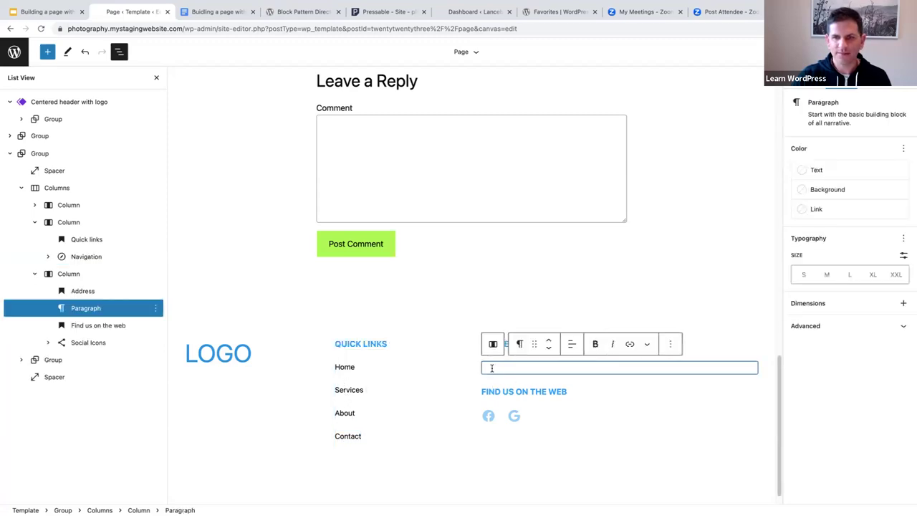
Step: Make the footer address text black
left_click(813, 172)
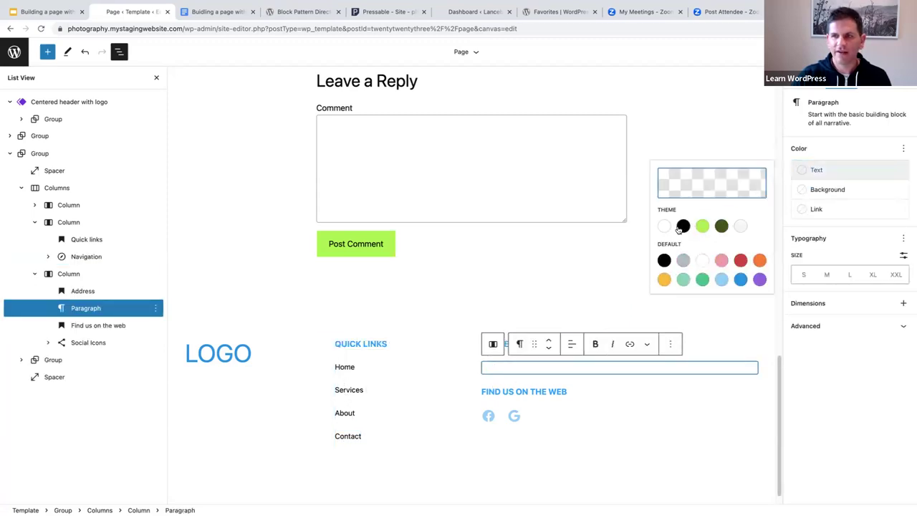
left_click(682, 226)
scroll(573, 391, "down", 1)
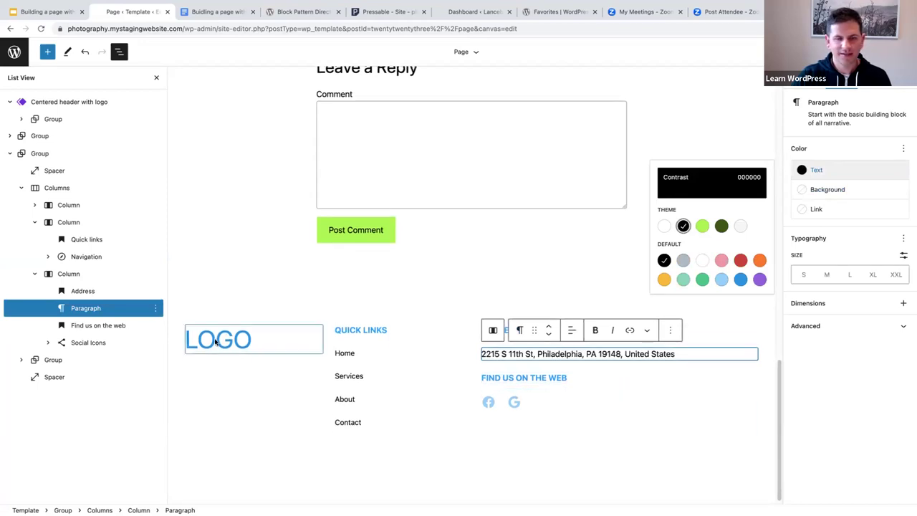
Step: Replace the LOGO heading with a Site Logo block enlarged to 299 px wide
left_click(237, 340)
key("shift+Left")
key("shift+Left")
key("shift+Left")
key("shift+Left")
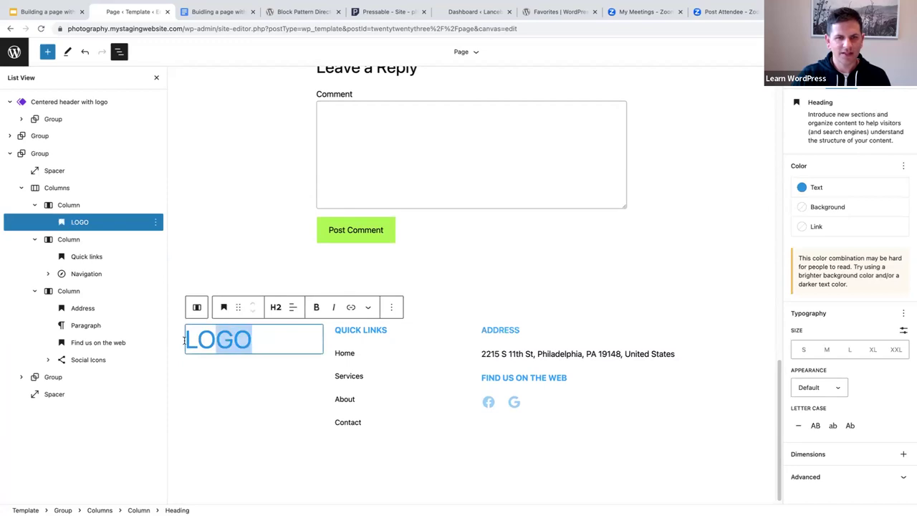
key("BackSpace")
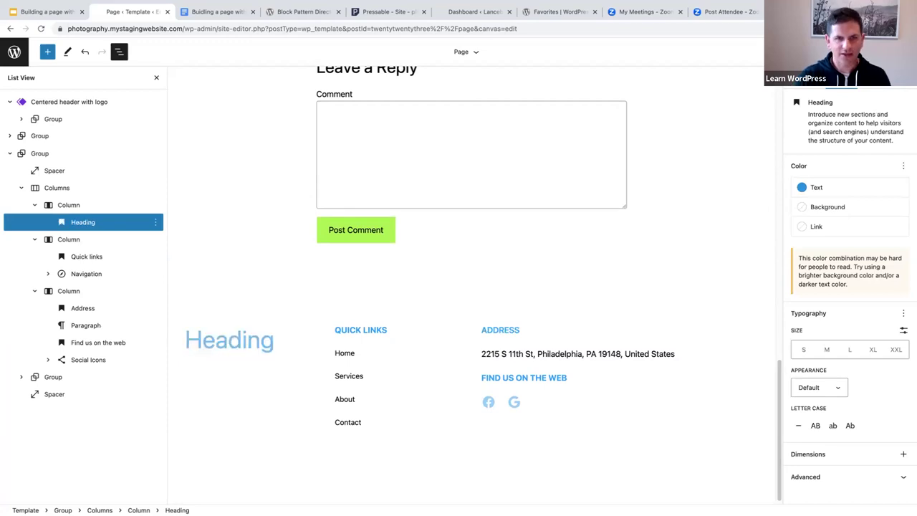
type("/logo")
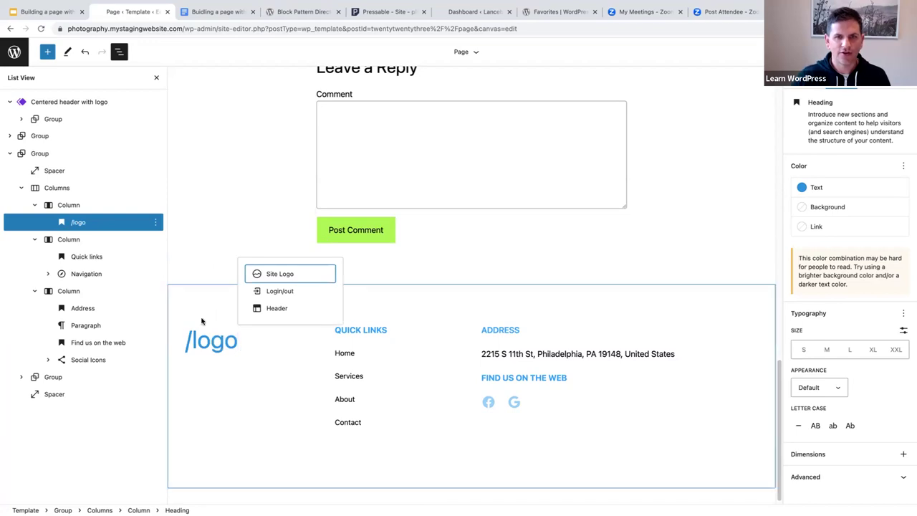
left_click(277, 277)
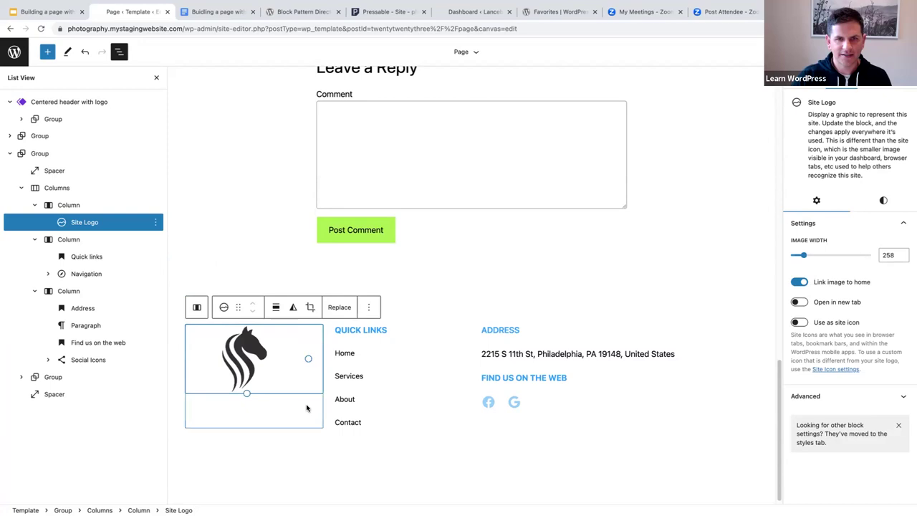
left_click_drag(308, 359, 328, 352)
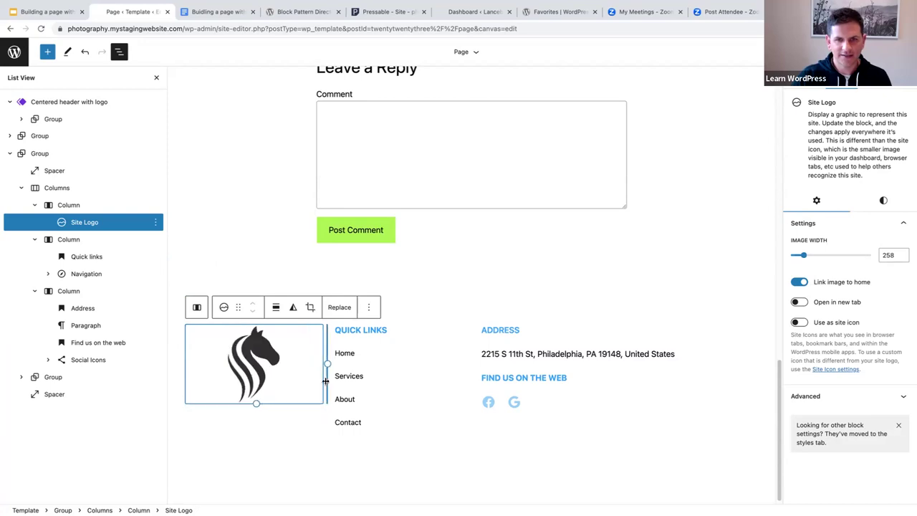
left_click(239, 438)
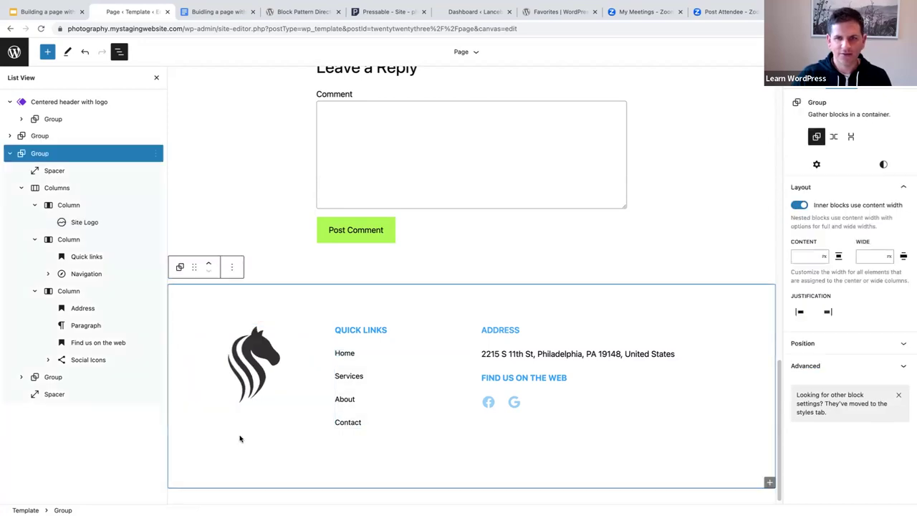
Step: Color the Quick links, Address and Find us on the web headings Vivid cyan blue
left_click(367, 332)
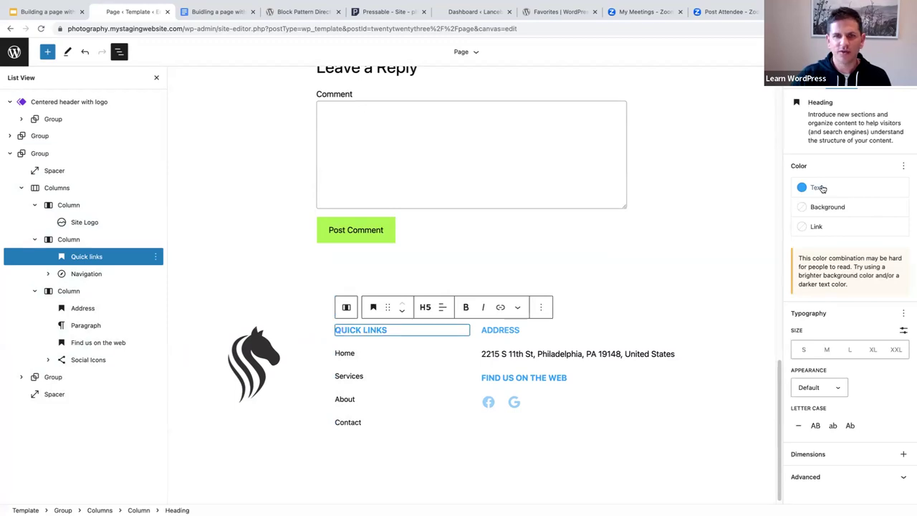
left_click(820, 188)
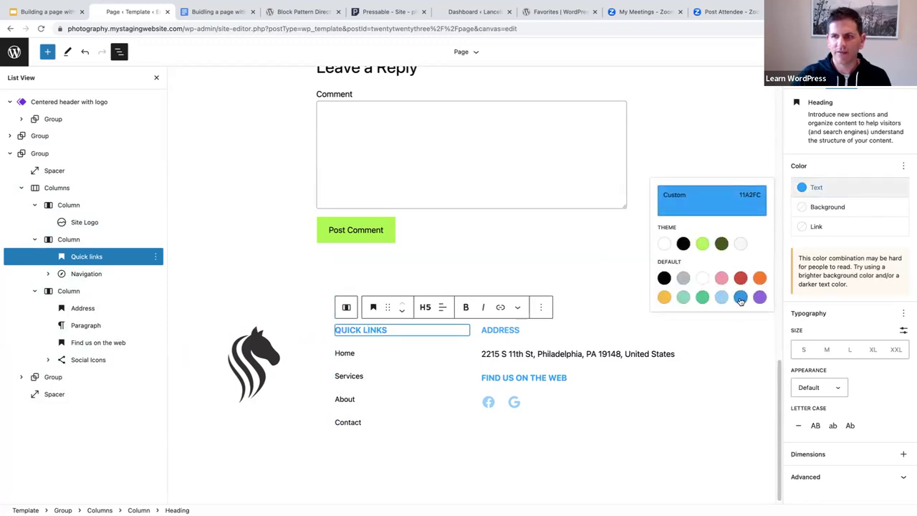
left_click(740, 298)
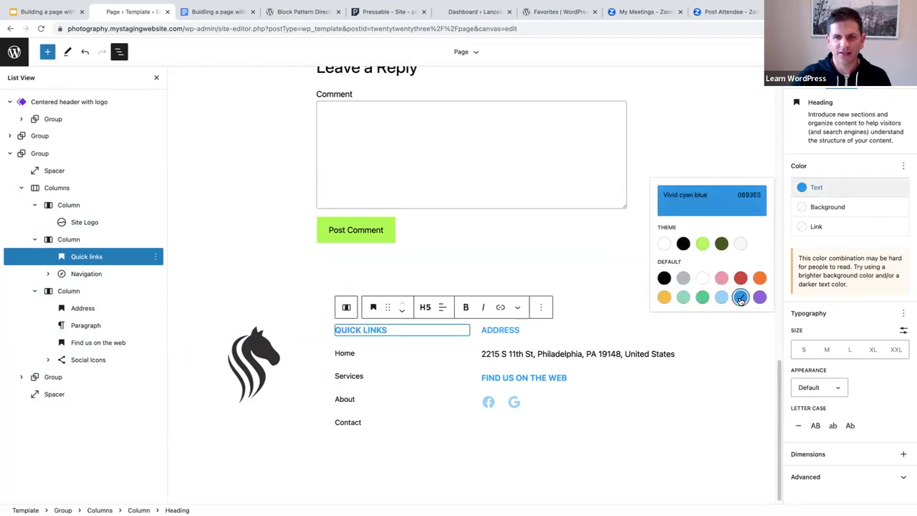
left_click(500, 331)
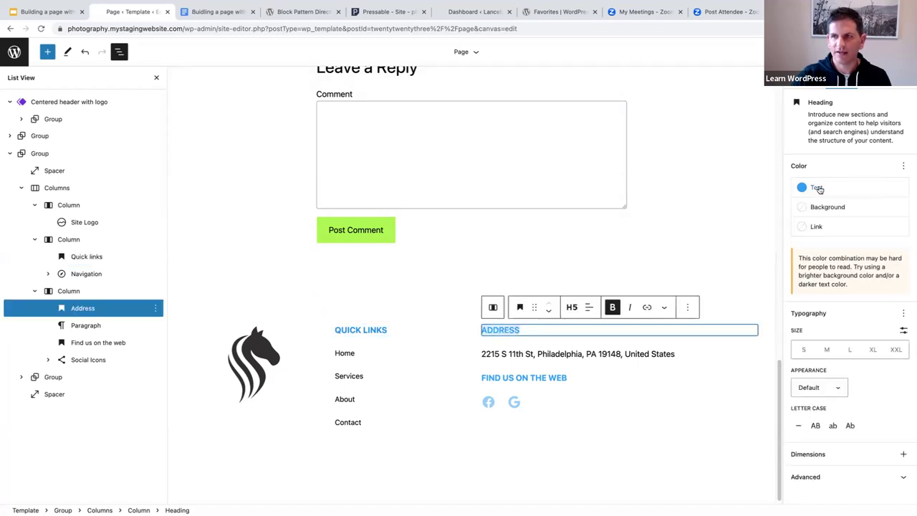
left_click(741, 297)
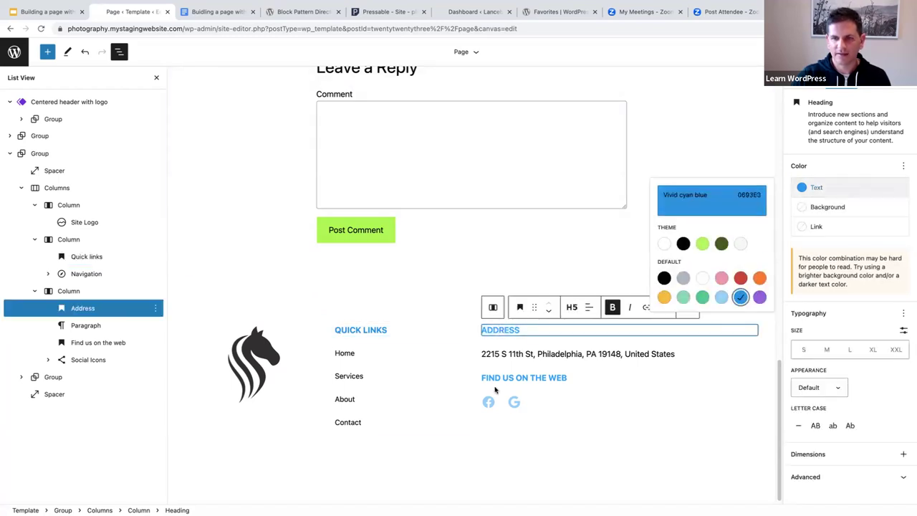
left_click(534, 375)
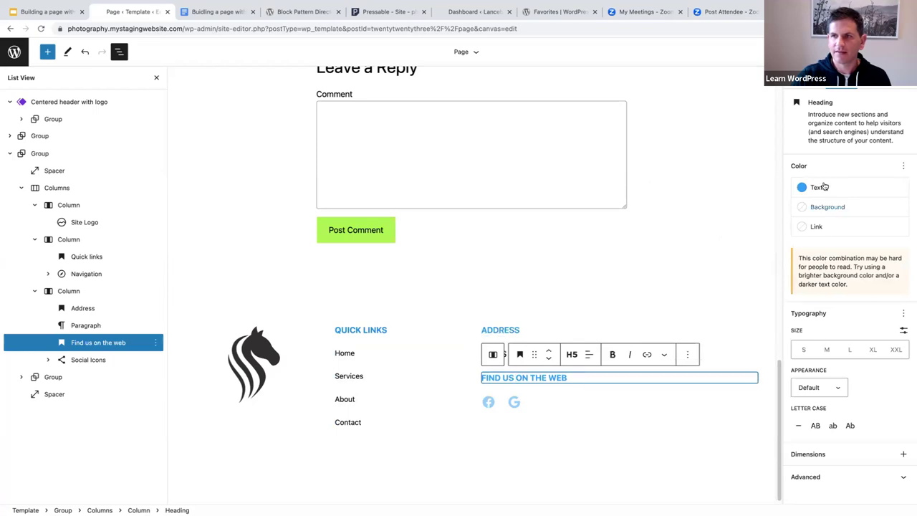
left_click(816, 187)
left_click(740, 298)
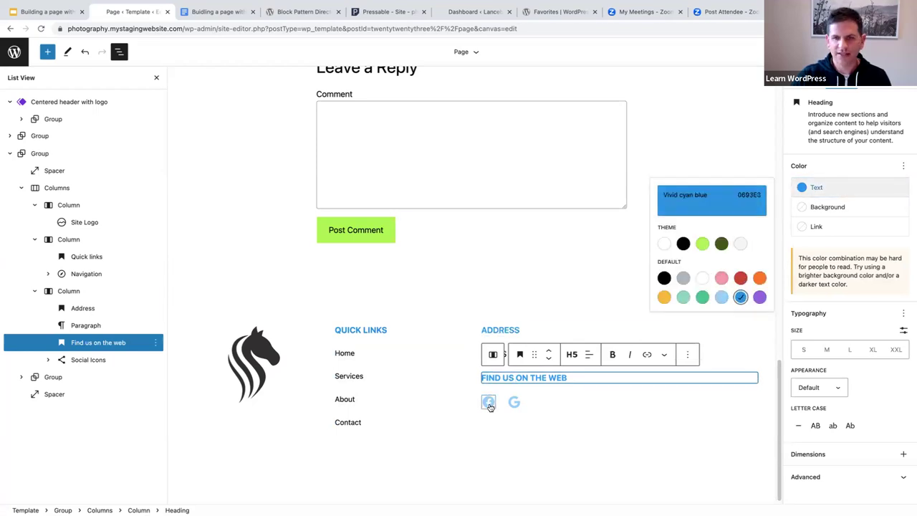
Step: Set the footer Social Icons' icon colour to Vivid cyan blue
left_click(488, 402)
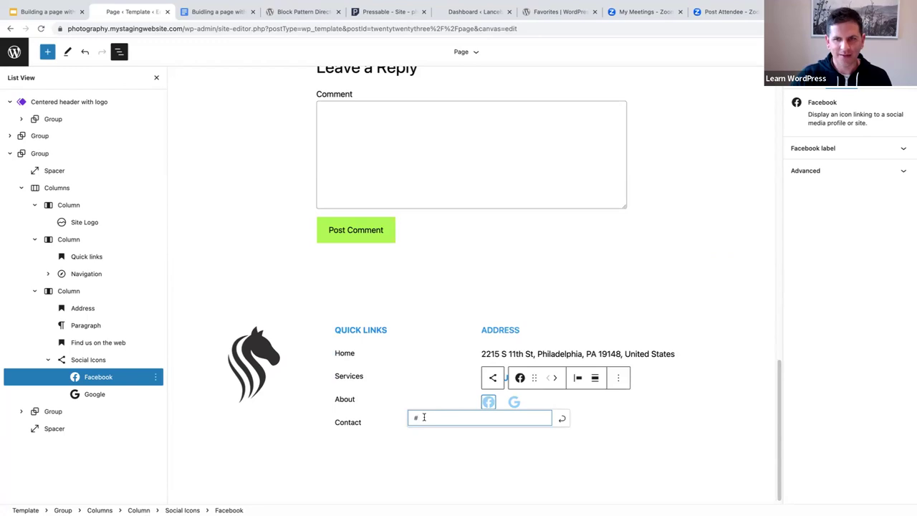
left_click(493, 376)
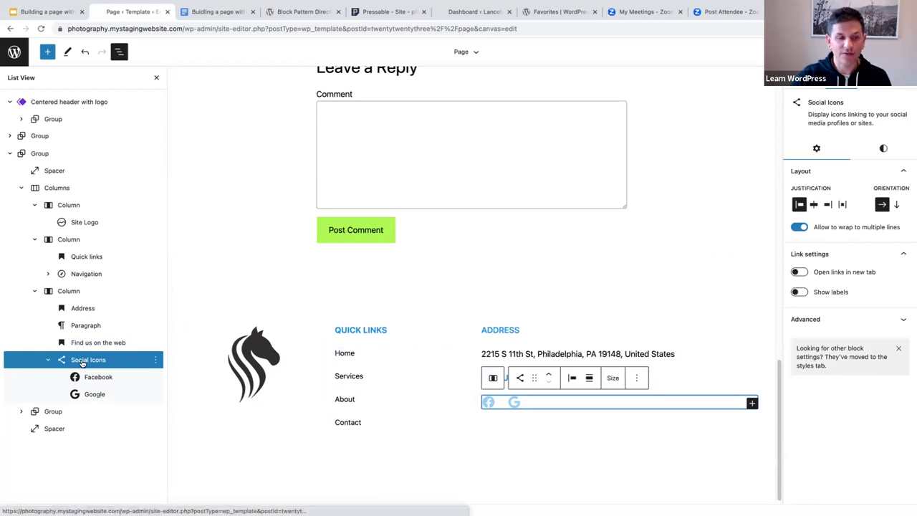
left_click(881, 149)
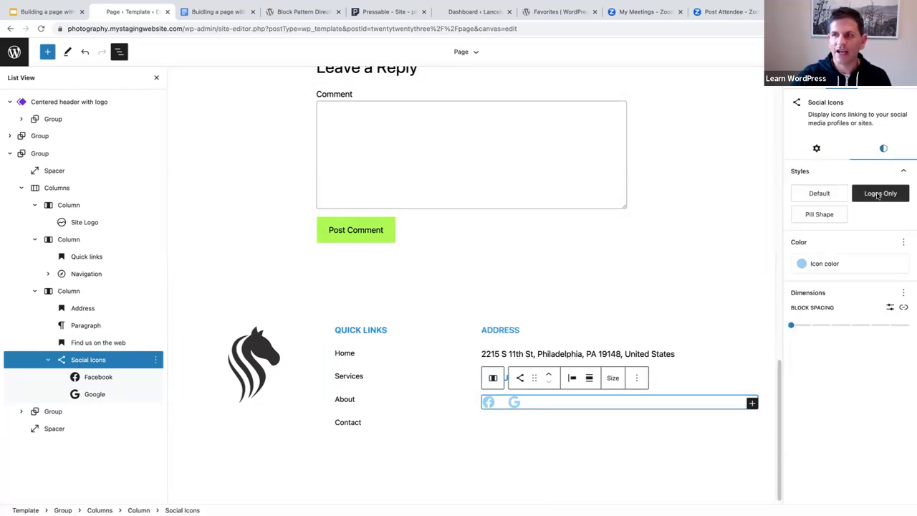
left_click(823, 263)
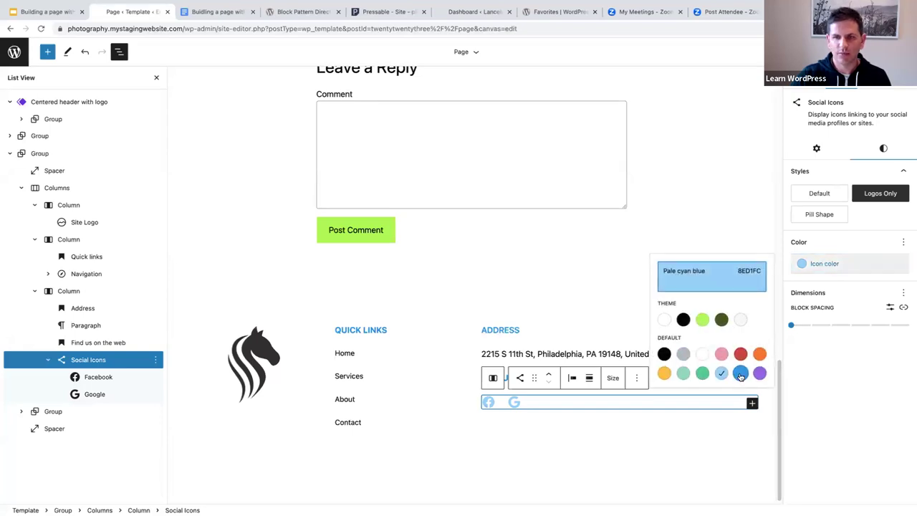
left_click(740, 372)
left_click(260, 441)
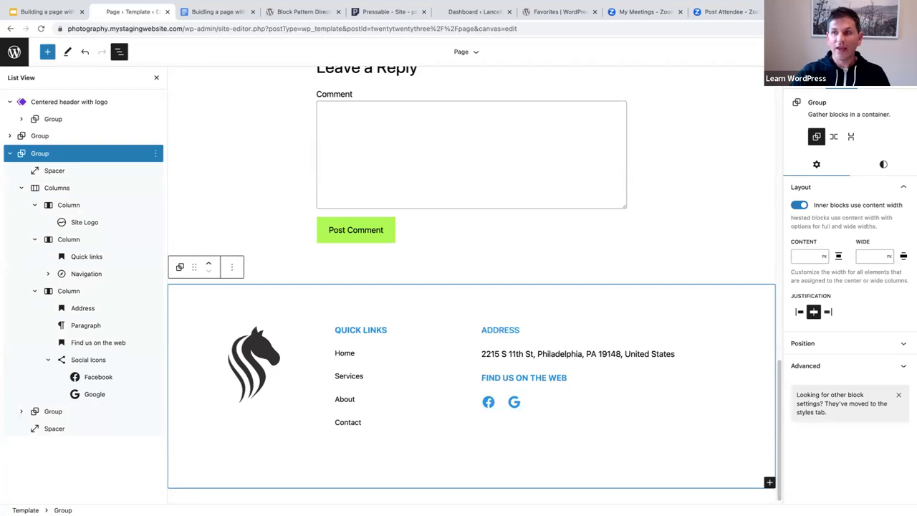
Step: Save the Page template with its new footer, then scroll through it to review the result
key("ctrl+s")
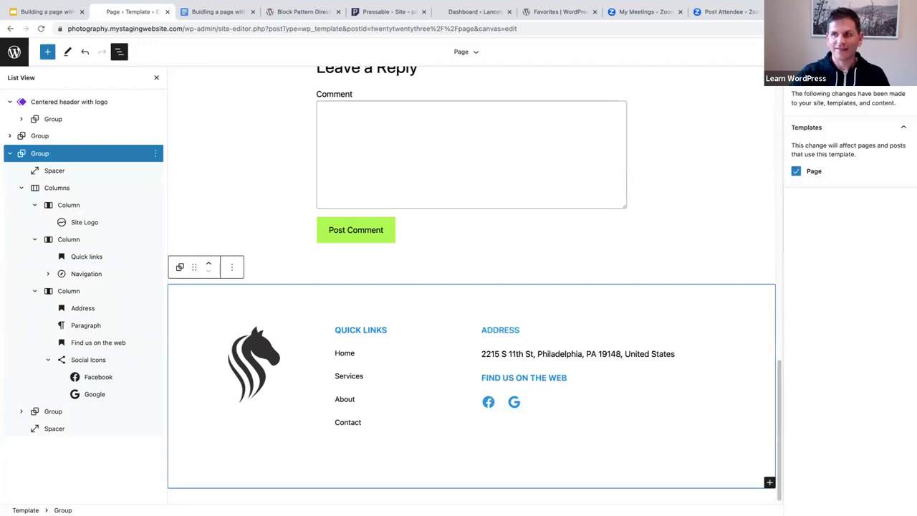
key("Return")
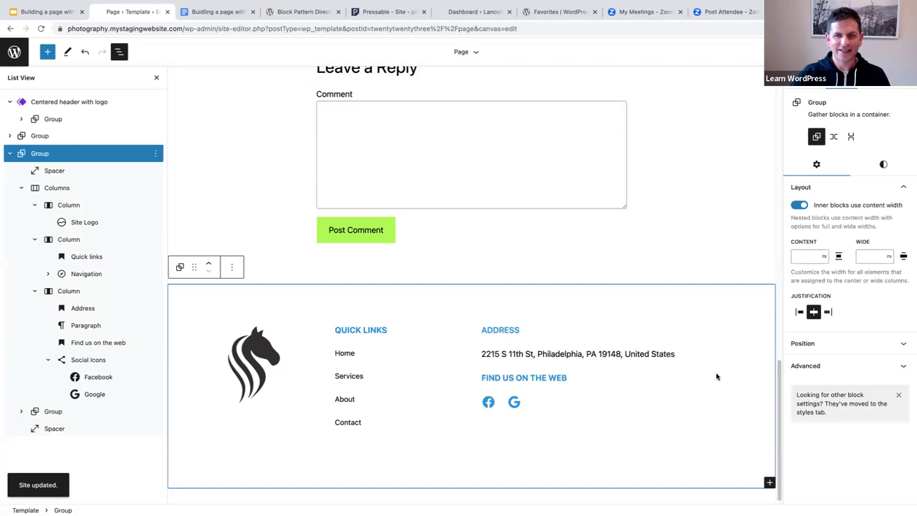
mouse_move(714, 387)
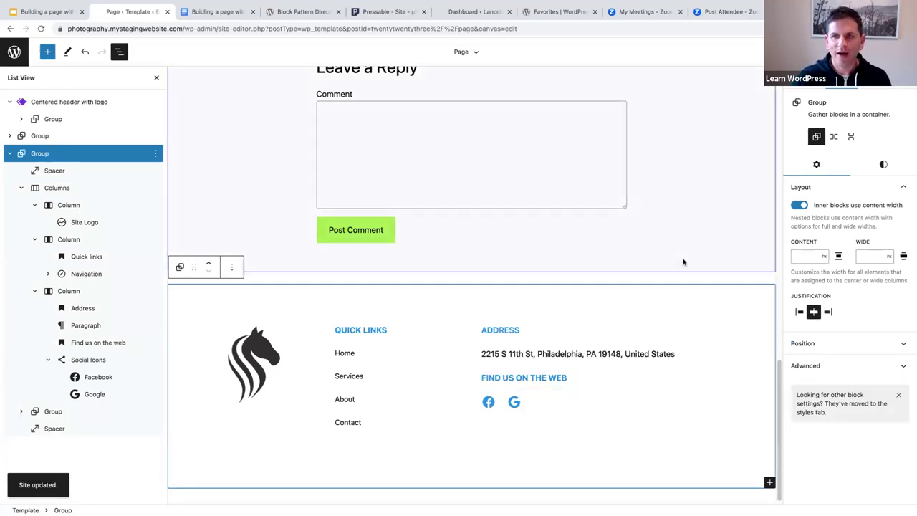
scroll(683, 263, "up", 10)
scroll(683, 266, "up", 2)
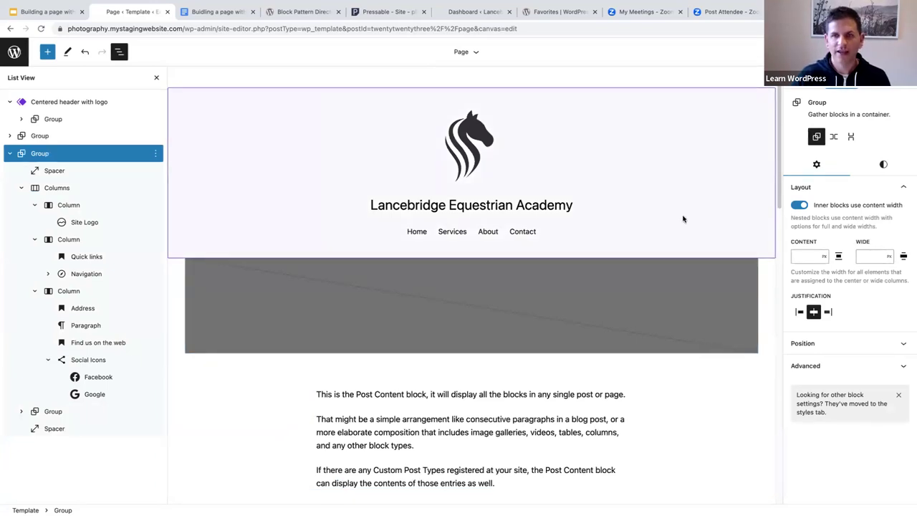
scroll(684, 220, "down", 3)
scroll(688, 298, "down", 6)
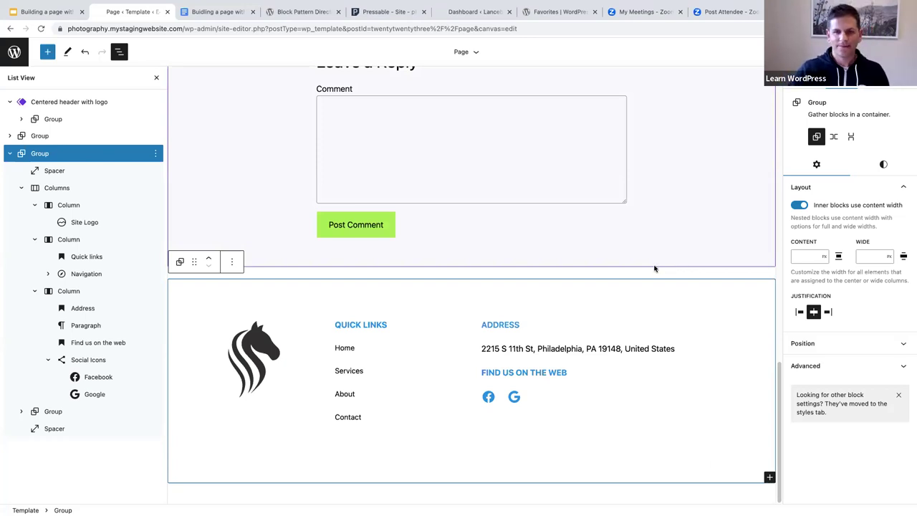
scroll(642, 272, "up", 15)
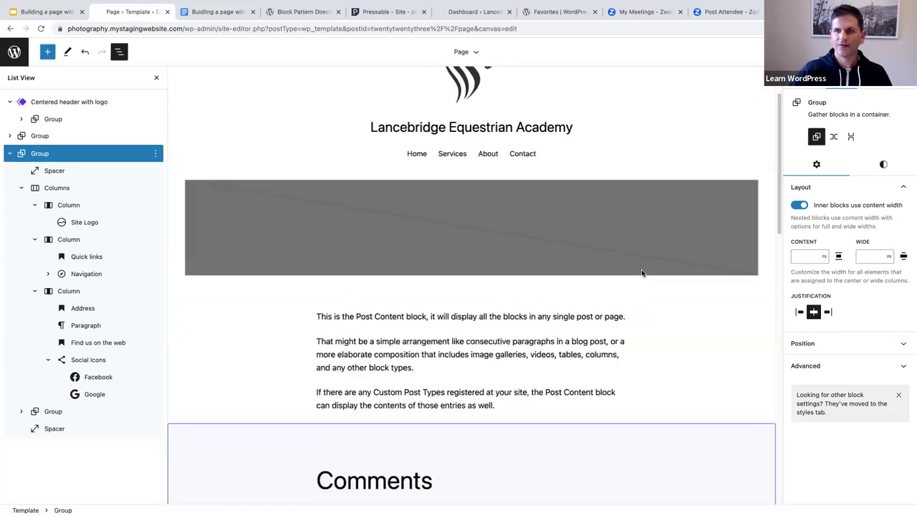
scroll(641, 272, "up", 2)
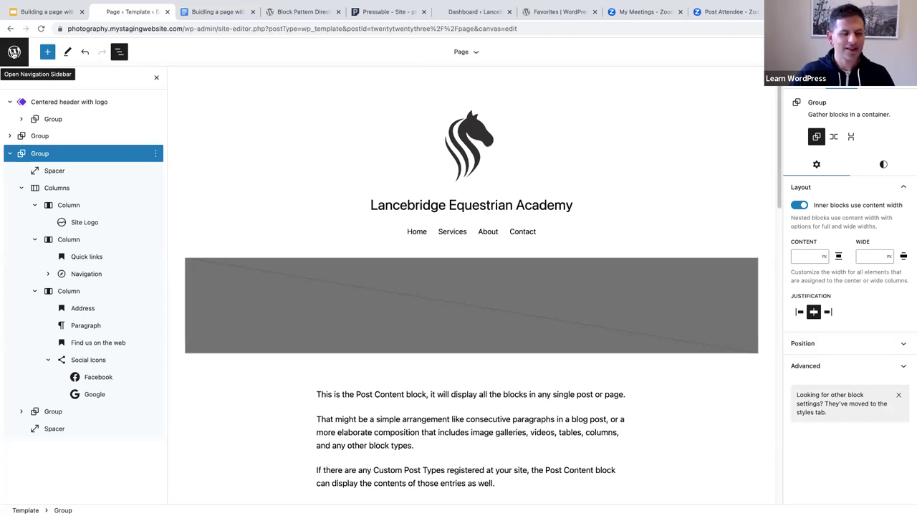
Step: Leave the site editor through the Dashboard and open the live site's Services page
left_click(13, 54)
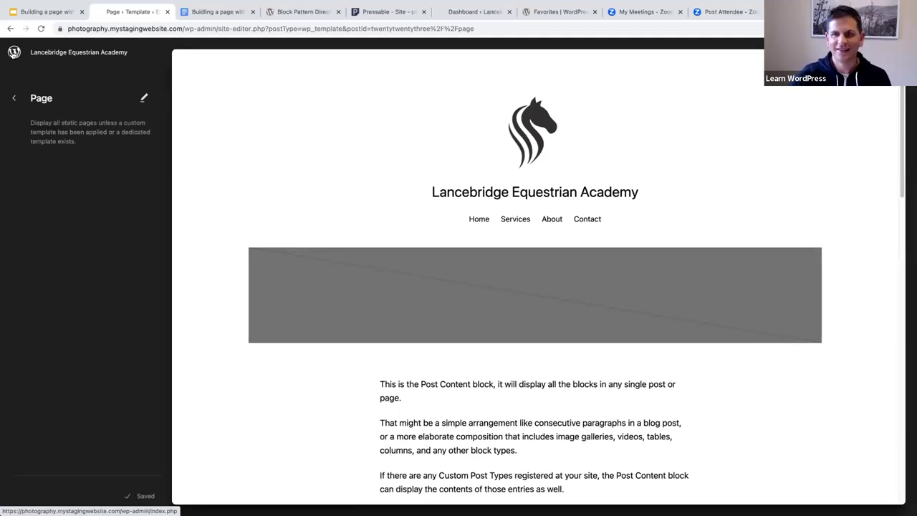
left_click(13, 54)
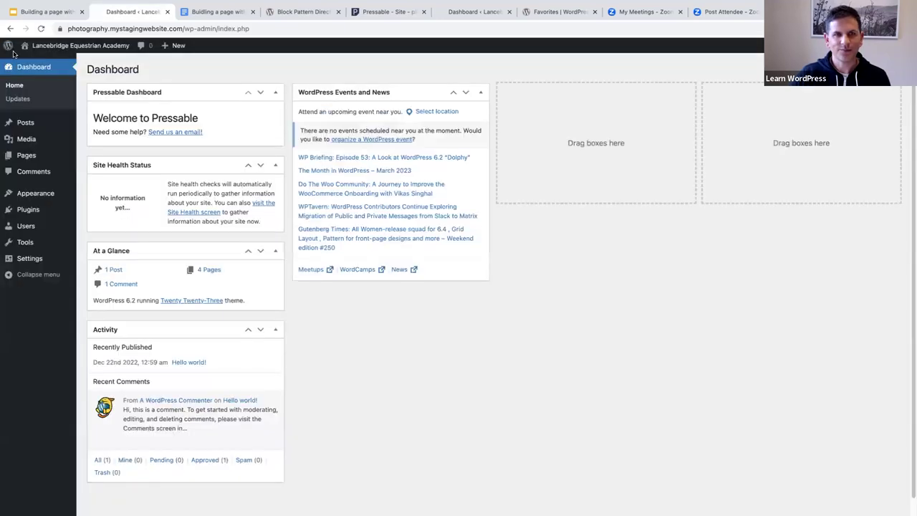
left_click(65, 46)
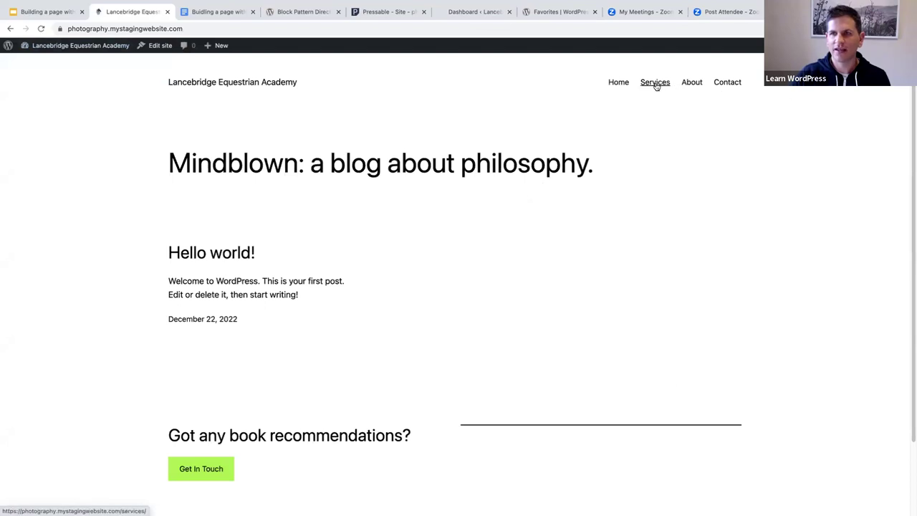
left_click(657, 86)
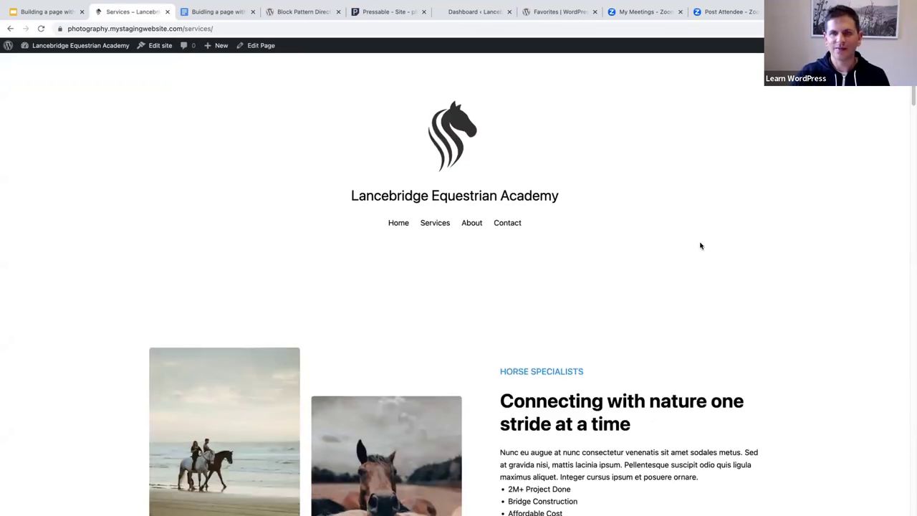
Step: Scroll the Services page down to its updated footer and back, then return to the Dashboard
scroll(700, 246, "down", 1)
scroll(700, 245, "down", 10)
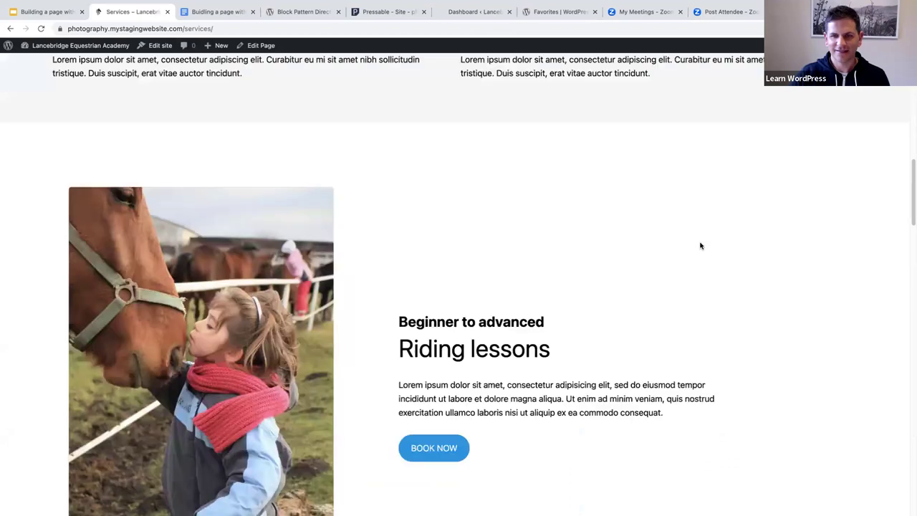
scroll(700, 245, "down", 15)
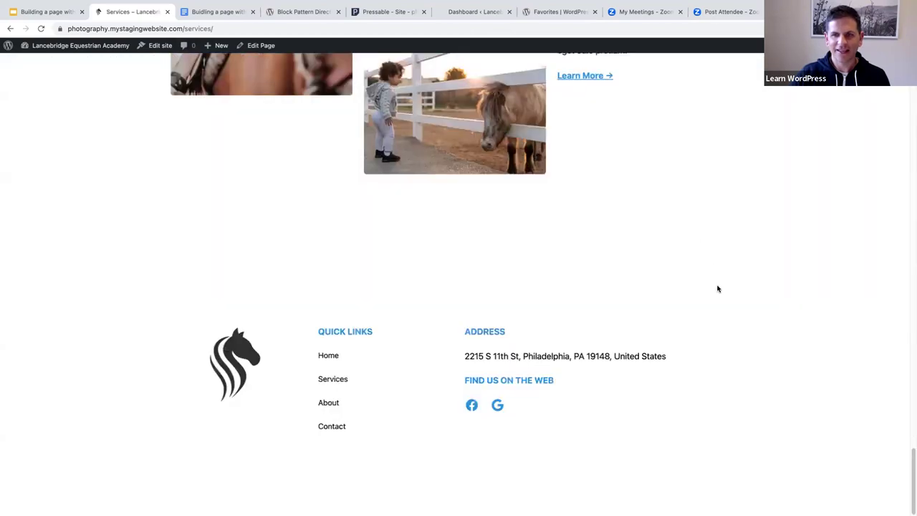
scroll(710, 274, "up", 10)
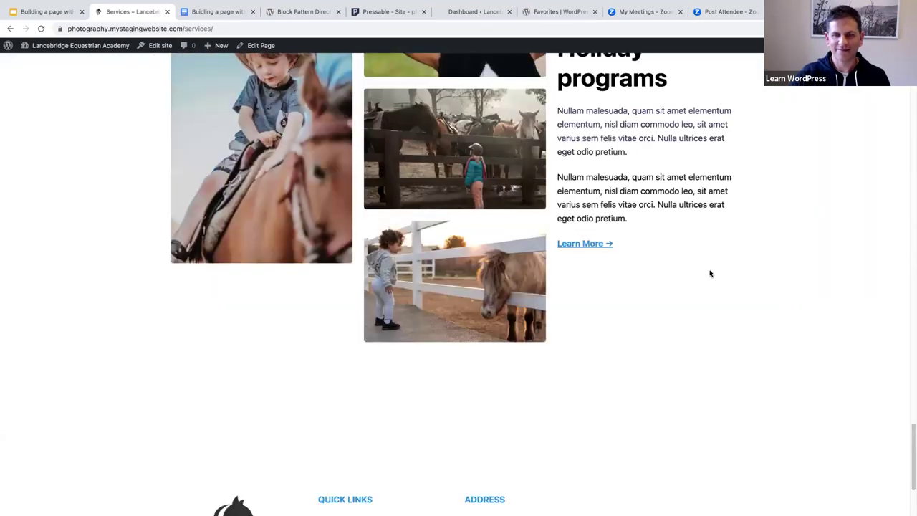
scroll(709, 274, "up", 15)
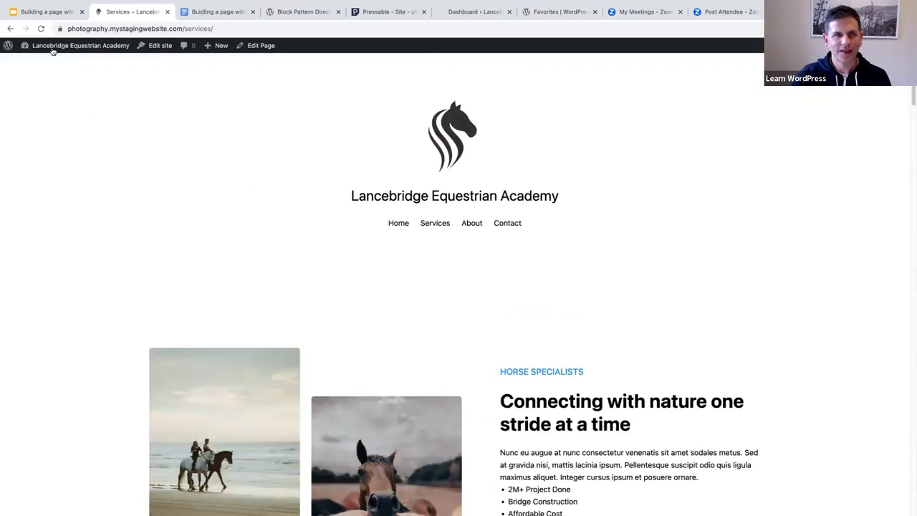
left_click(51, 47)
Step: From All Pages, open the OW Services draft in the block editor and show the block inserter
mouse_move(29, 155)
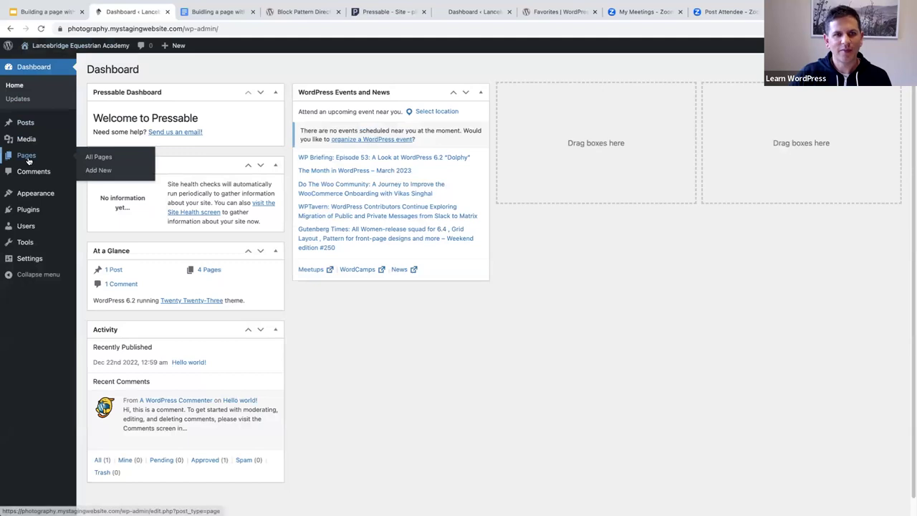
left_click(27, 156)
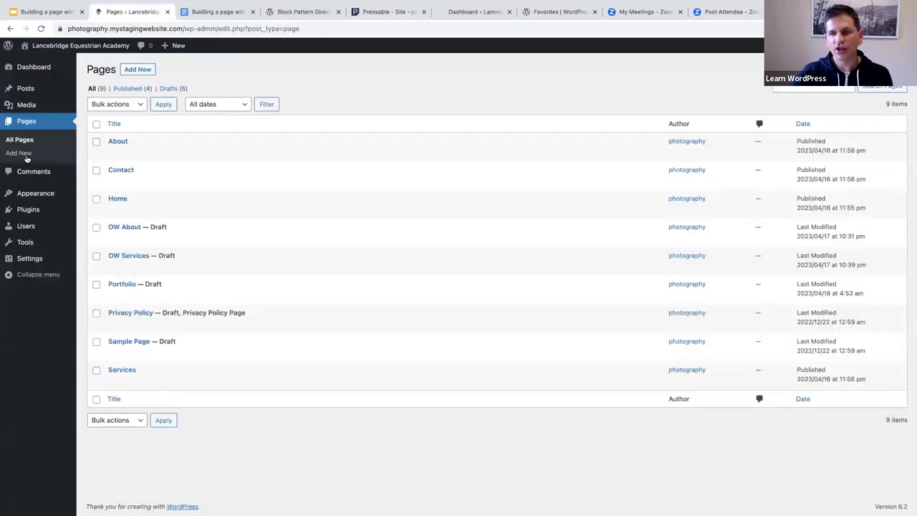
left_click(127, 256)
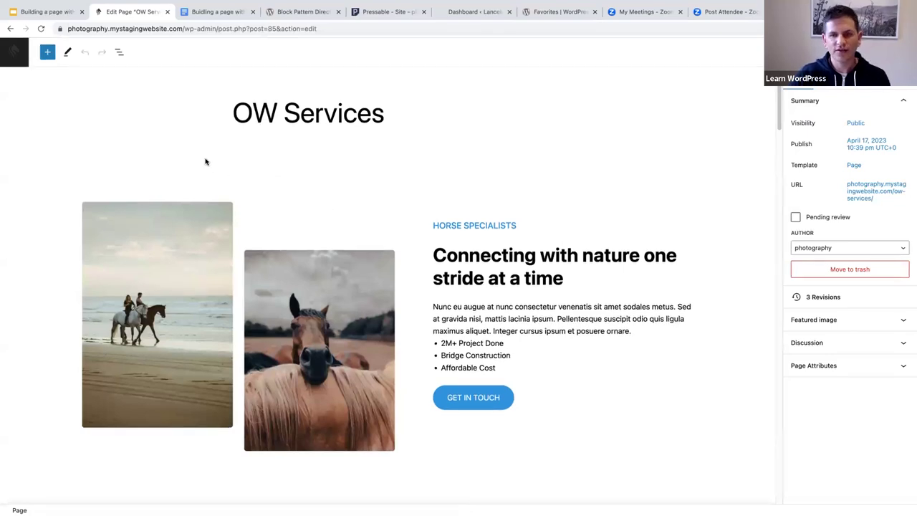
left_click(46, 55)
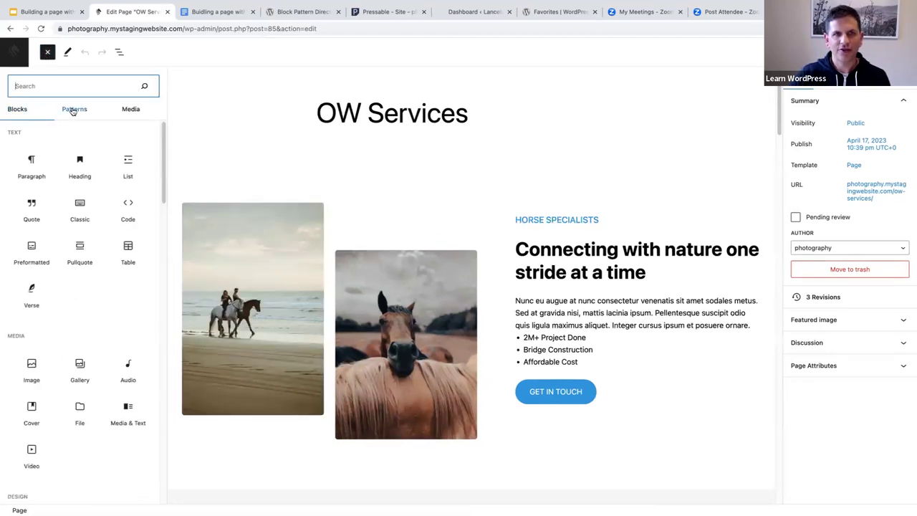
Step: Browse the Featured and Call to Action patterns, close the inserter without inserting, and return to the footer search results
left_click(72, 110)
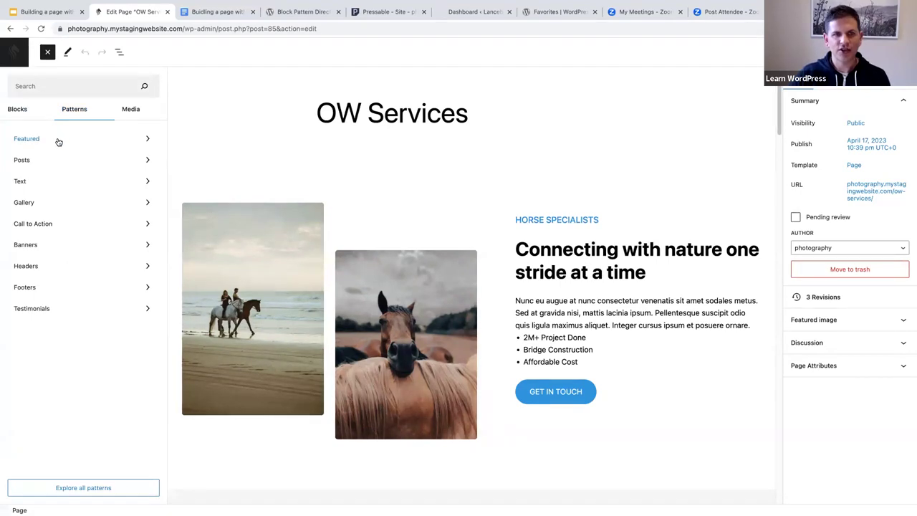
left_click(59, 141)
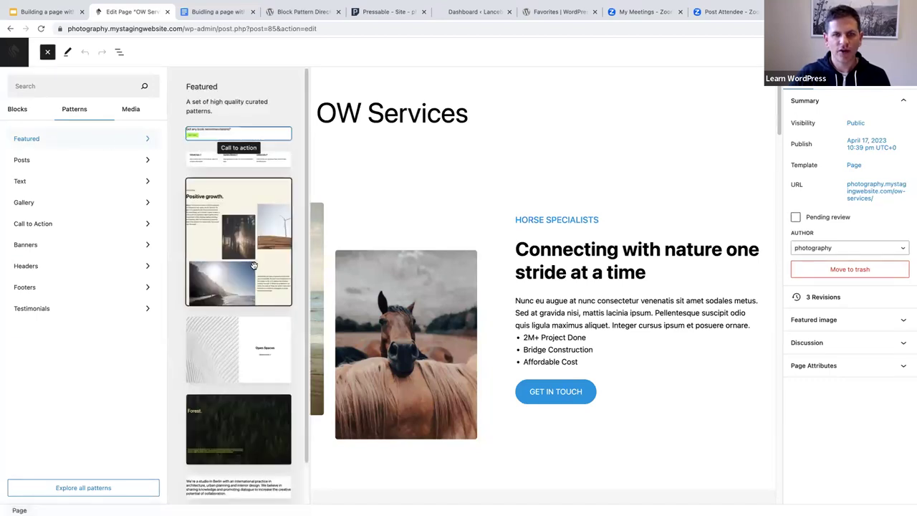
scroll(253, 264, "down", 5)
scroll(254, 264, "down", 10)
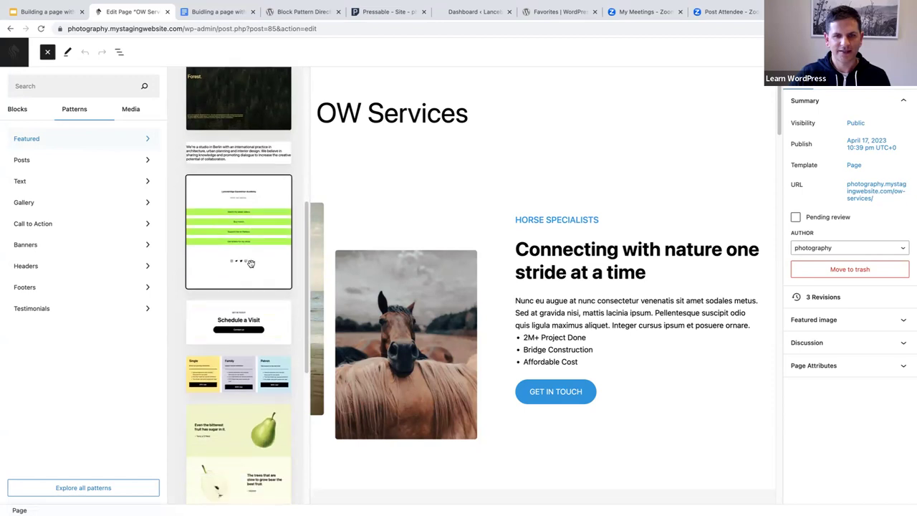
left_click(33, 224)
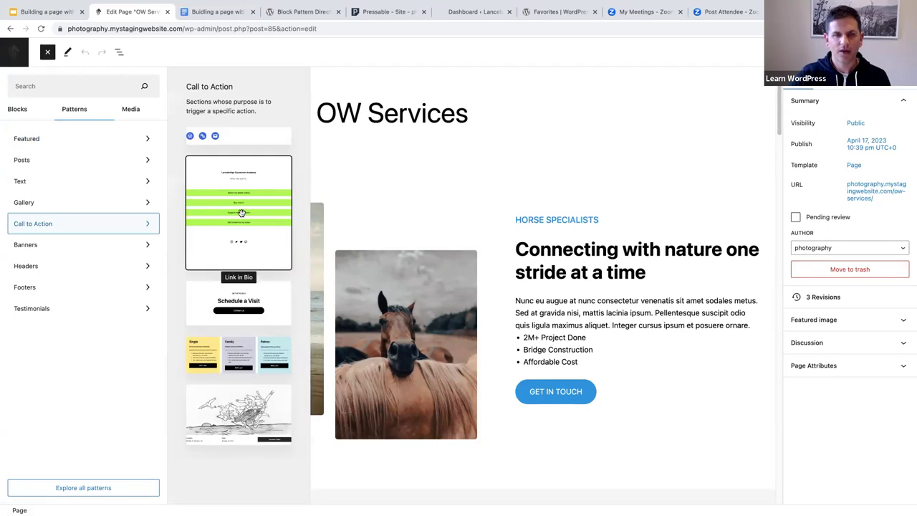
left_click(378, 176)
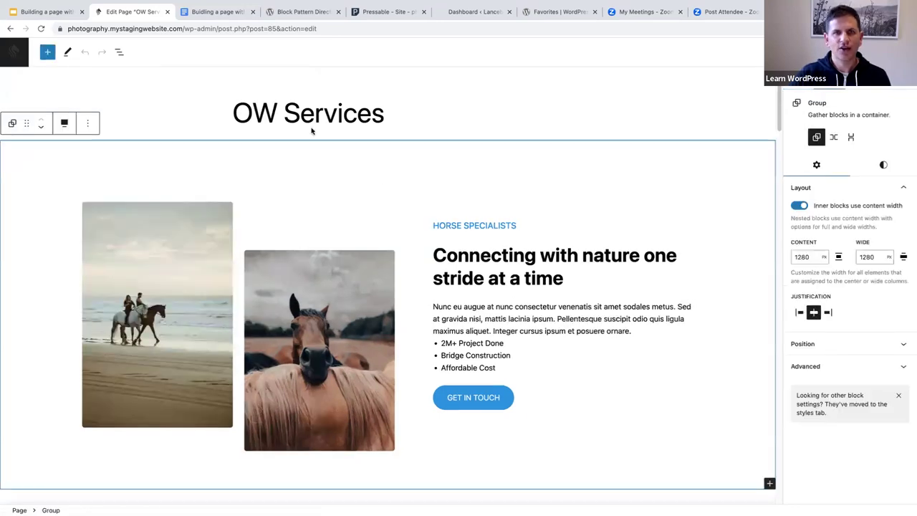
left_click(283, 12)
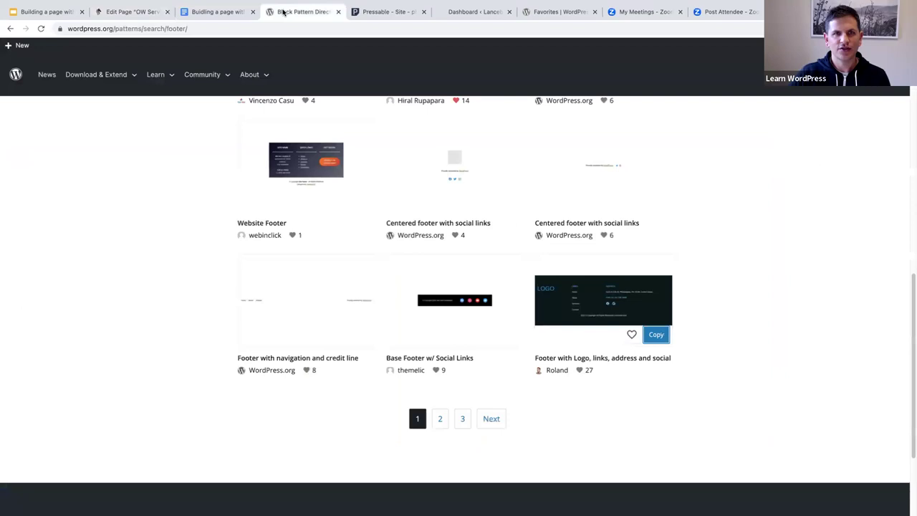
Step: Open the main Patterns directory from the Download & Extend menu
mouse_move(81, 76)
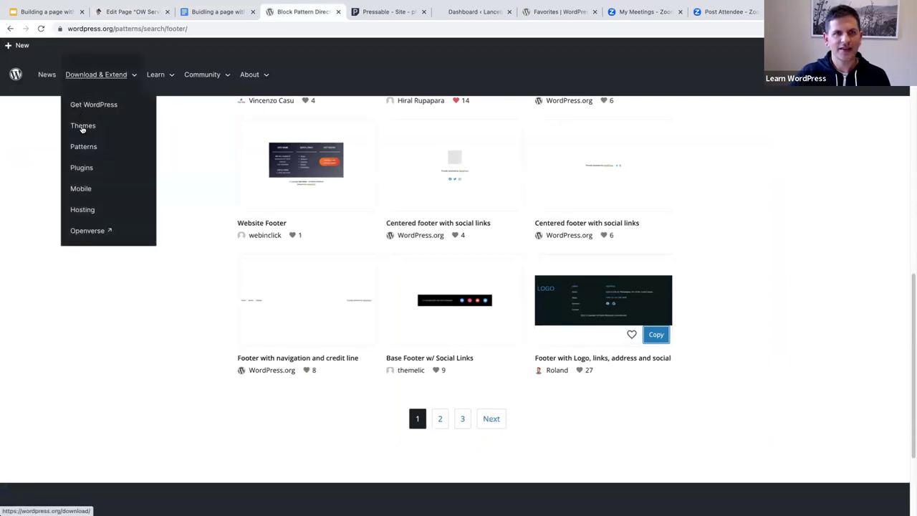
left_click(82, 148)
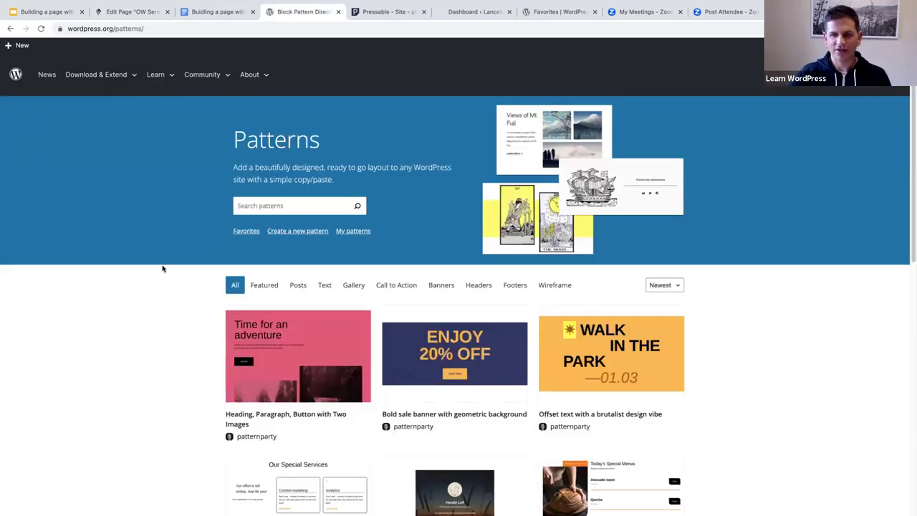
scroll(162, 273, "down", 2)
scroll(162, 268, "down", 3)
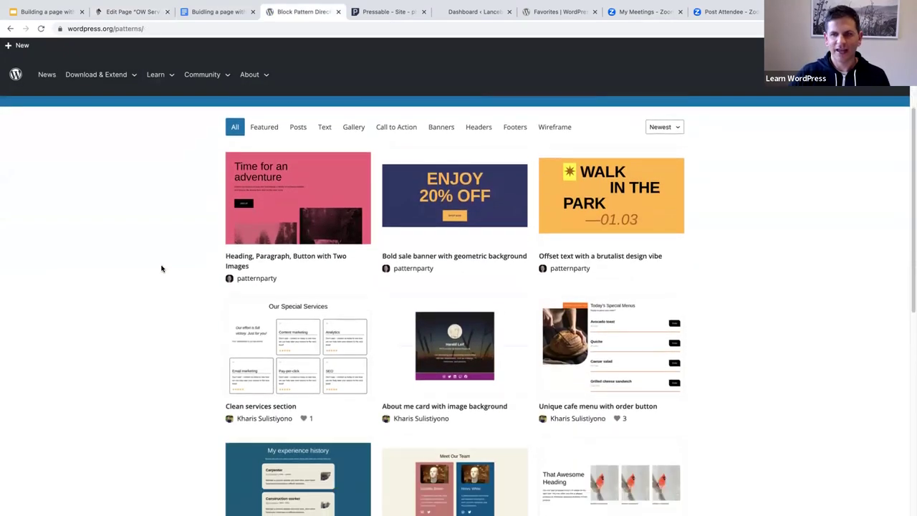
scroll(160, 269, "up", 2)
scroll(160, 269, "up", 2)
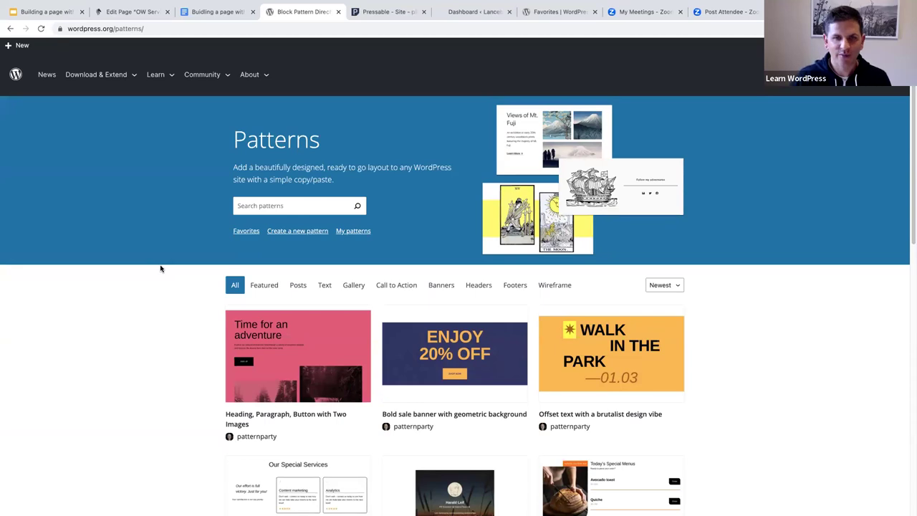
Step: Favourite the Banner Sample pattern, raising its count to 4, then return to the top of the listing
scroll(156, 262, "down", 1)
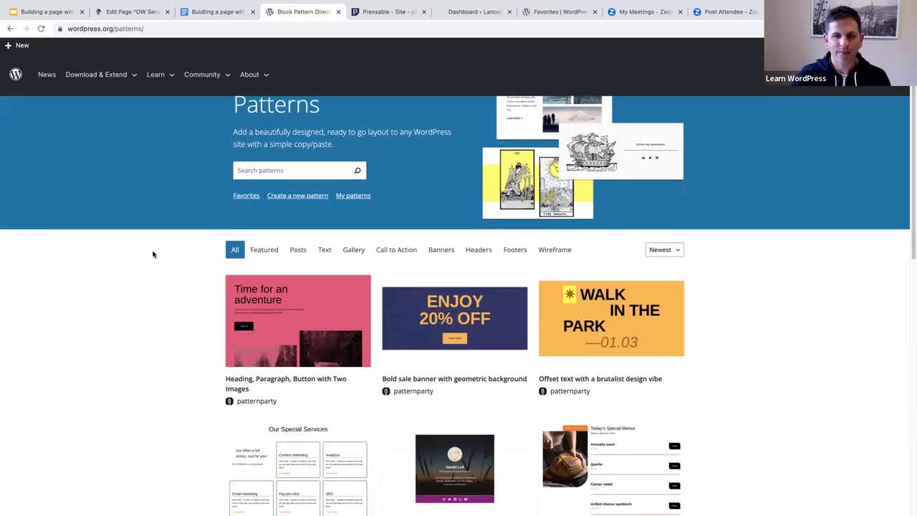
scroll(152, 253, "down", 1)
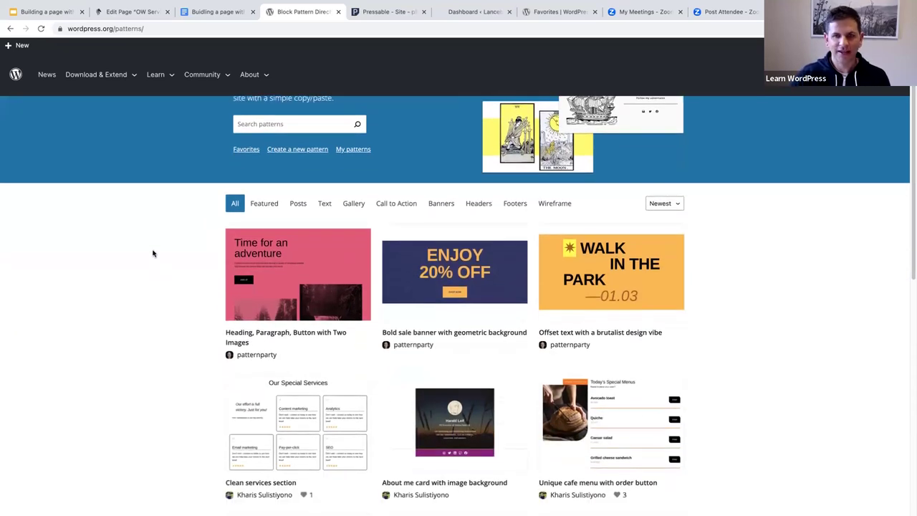
scroll(152, 253, "down", 1)
scroll(152, 252, "down", 1)
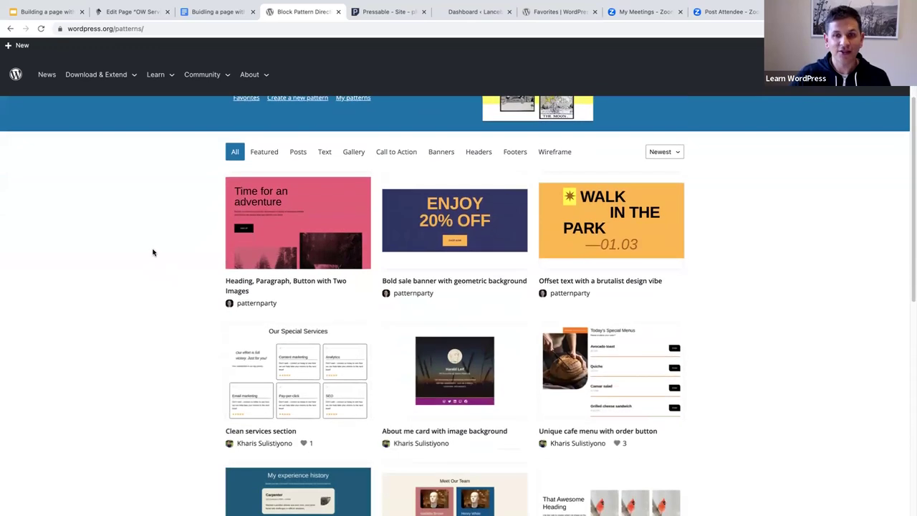
scroll(152, 252, "down", 2)
scroll(160, 246, "down", 1)
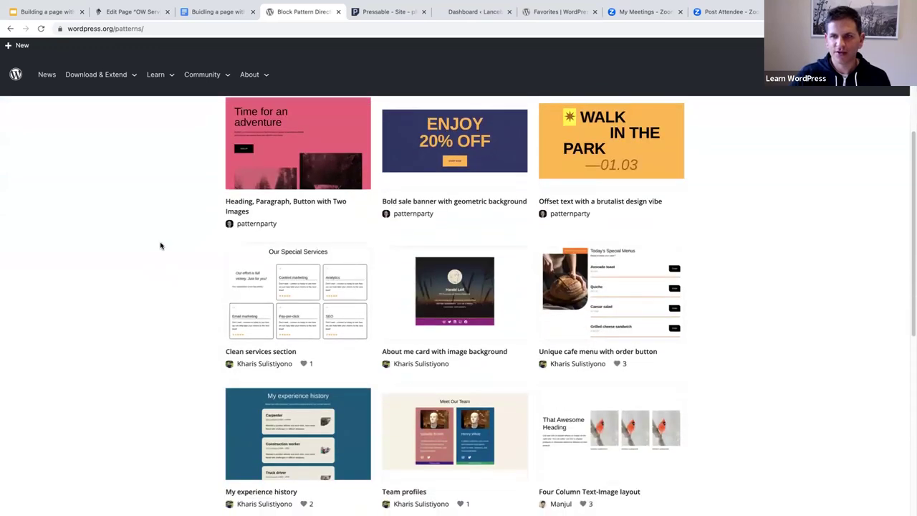
scroll(160, 245, "down", 3)
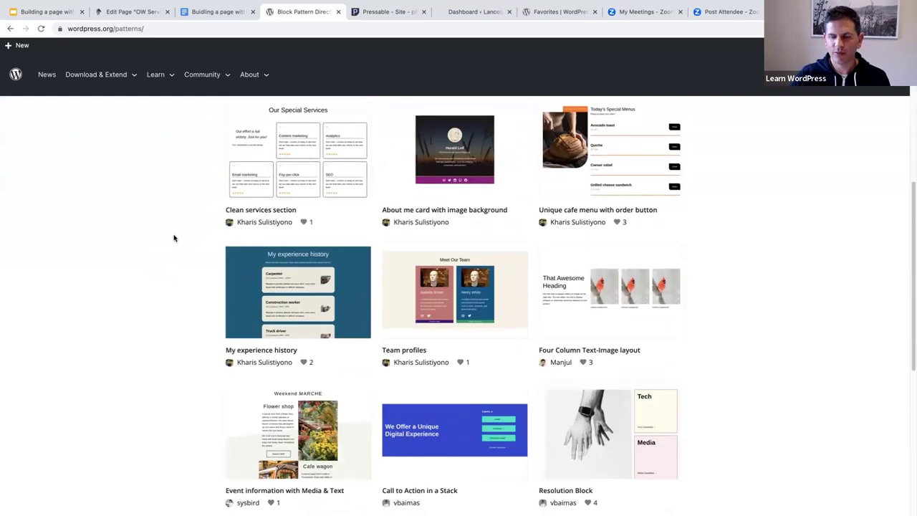
scroll(172, 237, "down", 2)
scroll(172, 238, "down", 4)
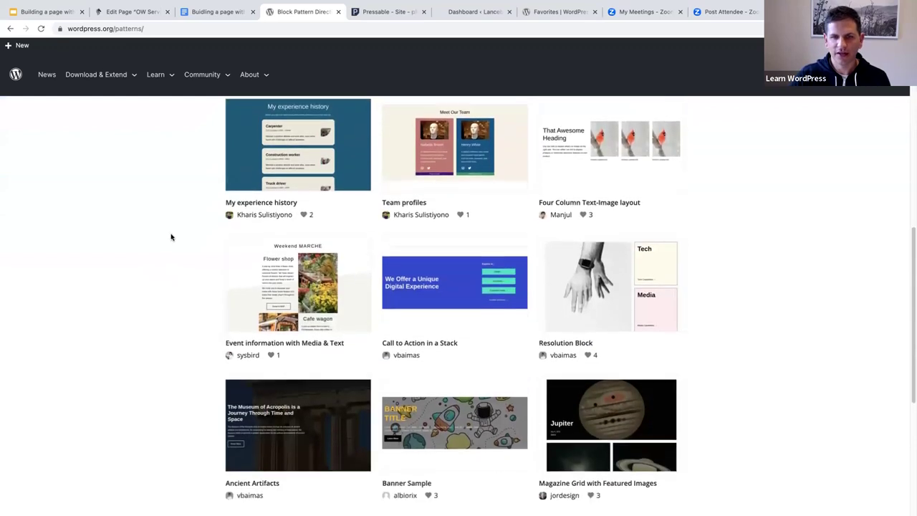
scroll(168, 237, "down", 2)
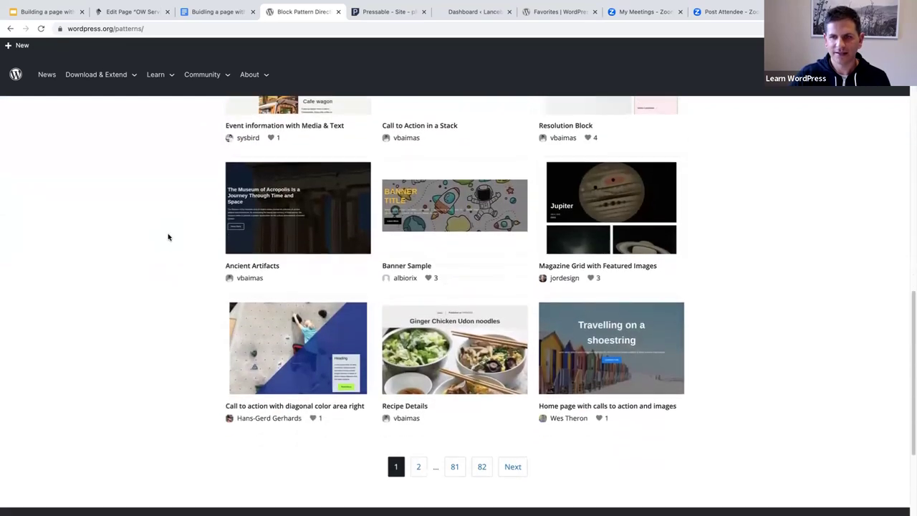
scroll(167, 237, "up", 1)
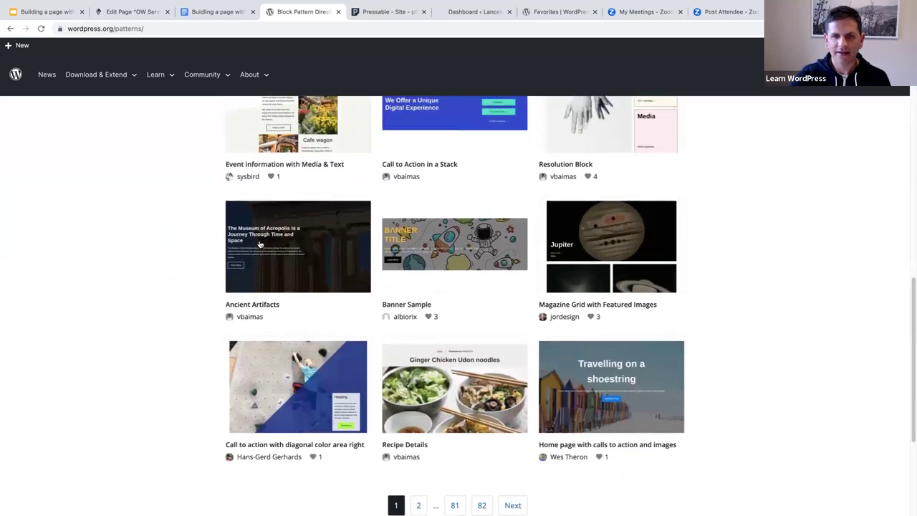
mouse_move(444, 279)
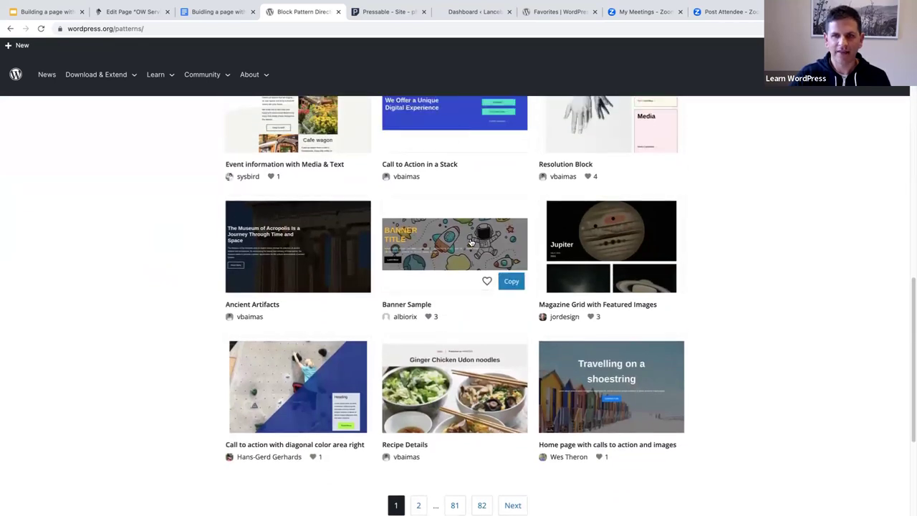
left_click(487, 282)
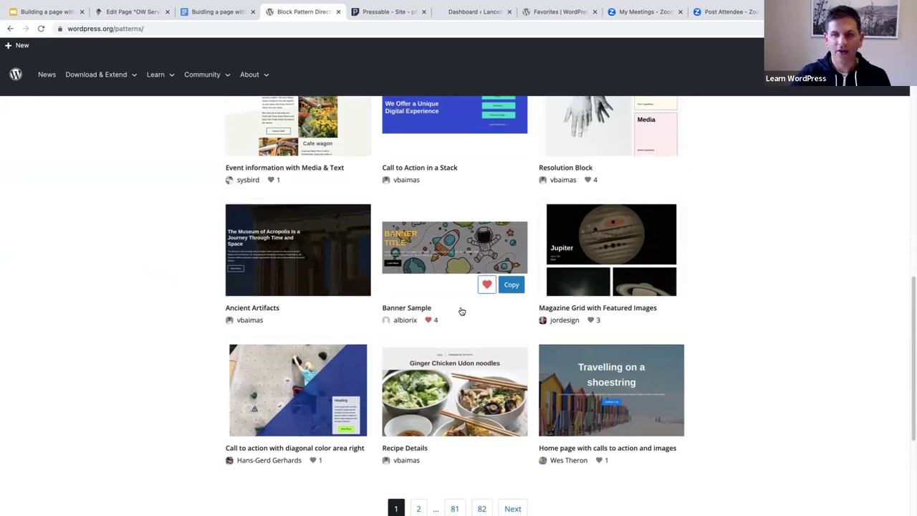
scroll(461, 310, "up", 7)
scroll(461, 310, "up", 3)
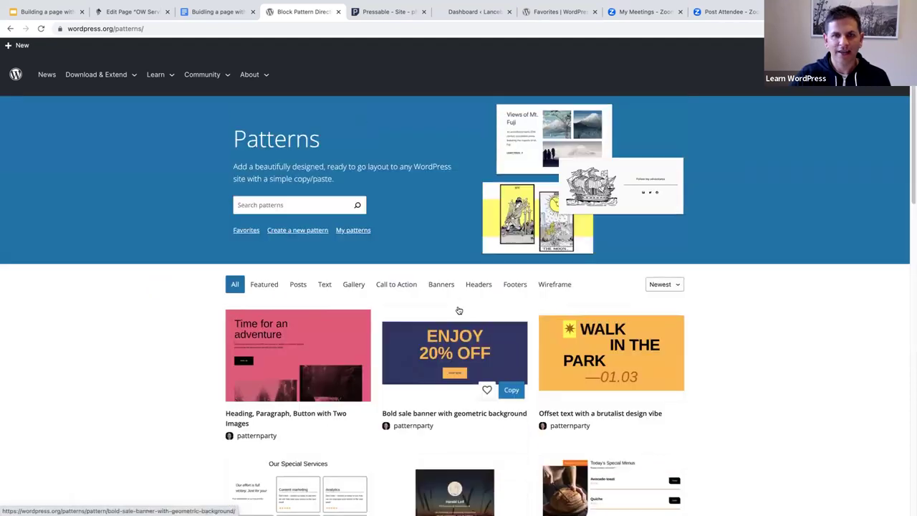
Step: Open the Favorites pattern collection and scroll through it
left_click(244, 232)
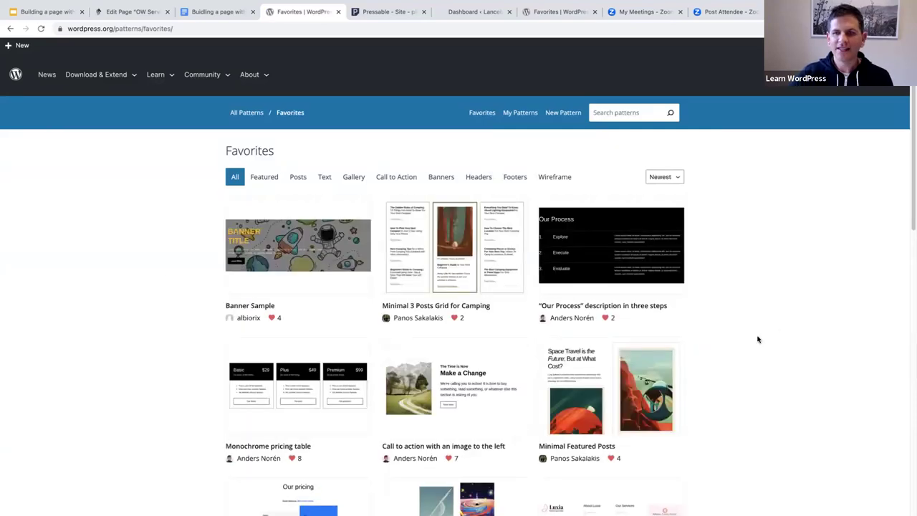
scroll(710, 337, "down", 2)
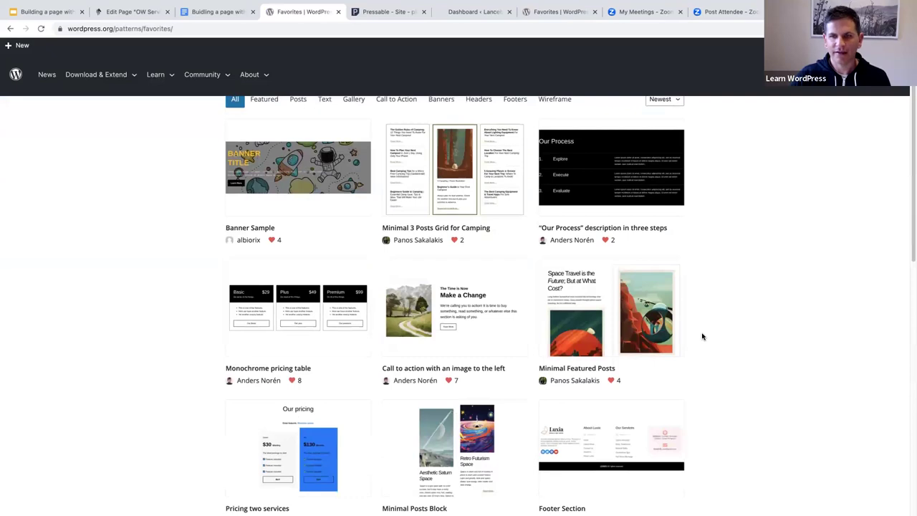
scroll(704, 330, "down", 3)
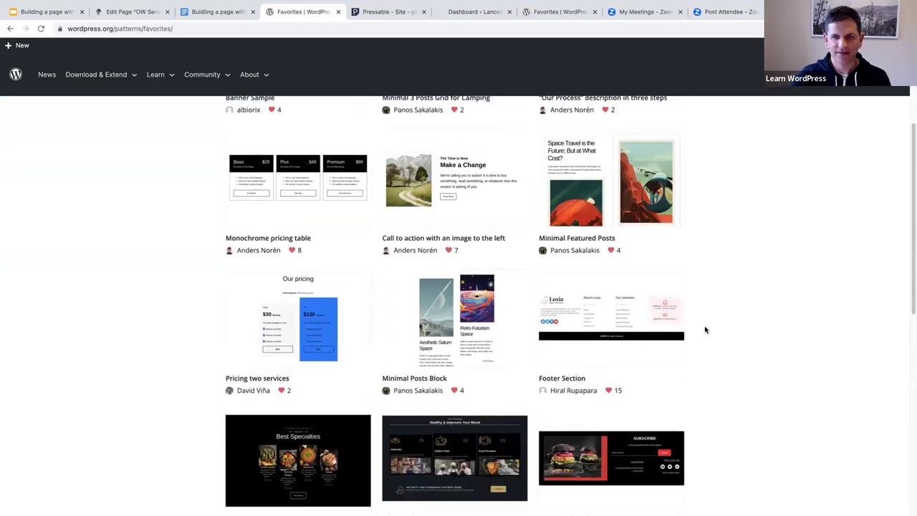
scroll(703, 328, "down", 6)
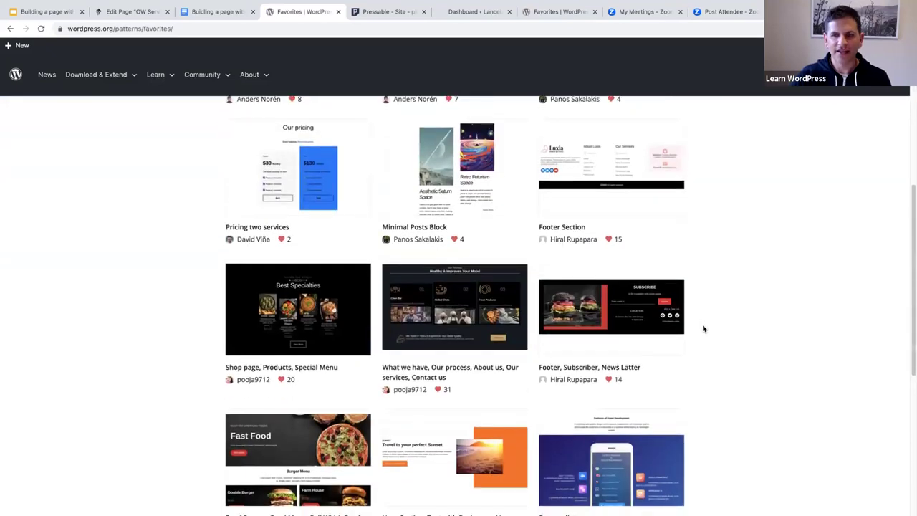
scroll(699, 323, "down", 5)
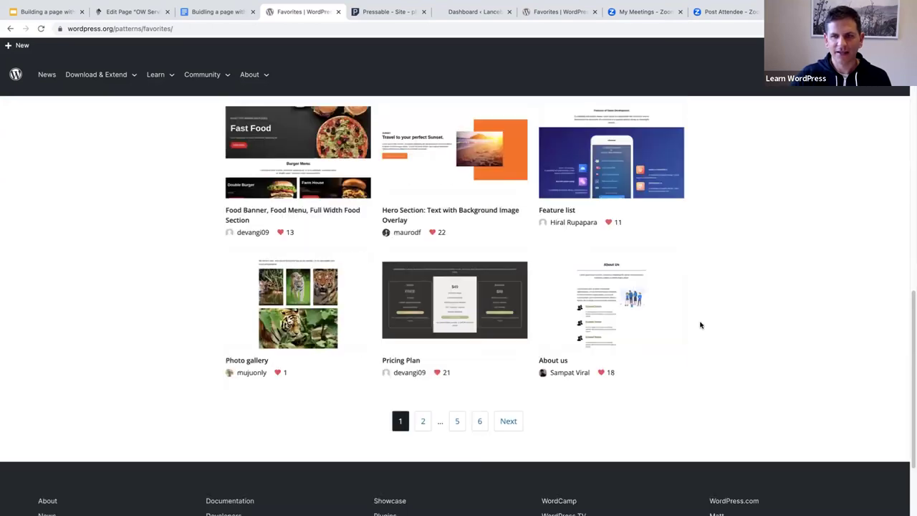
scroll(639, 325, "down", 2)
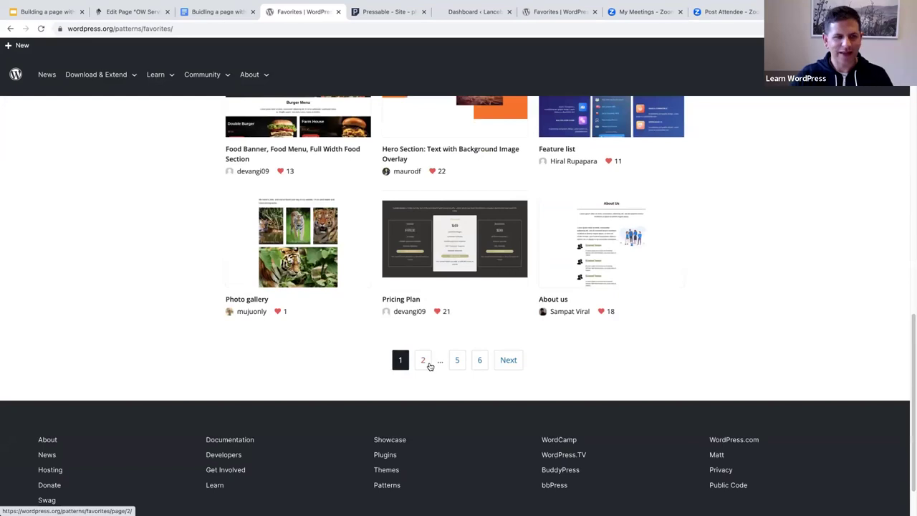
Step: Go to page 2 of Favorites, showing About Me With Border, How It Works Section and Testimonials Section
left_click(426, 365)
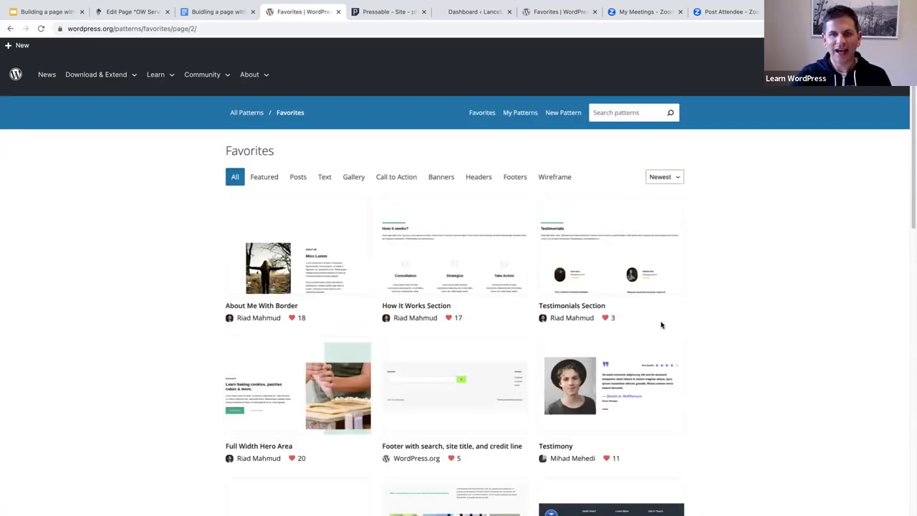
scroll(692, 347, "down", 2)
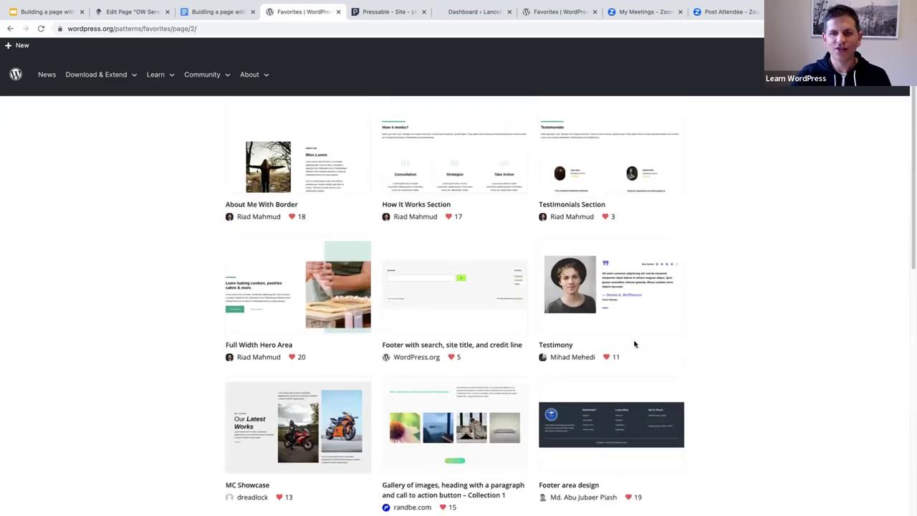
scroll(634, 344, "down", 2)
scroll(634, 344, "down", 4)
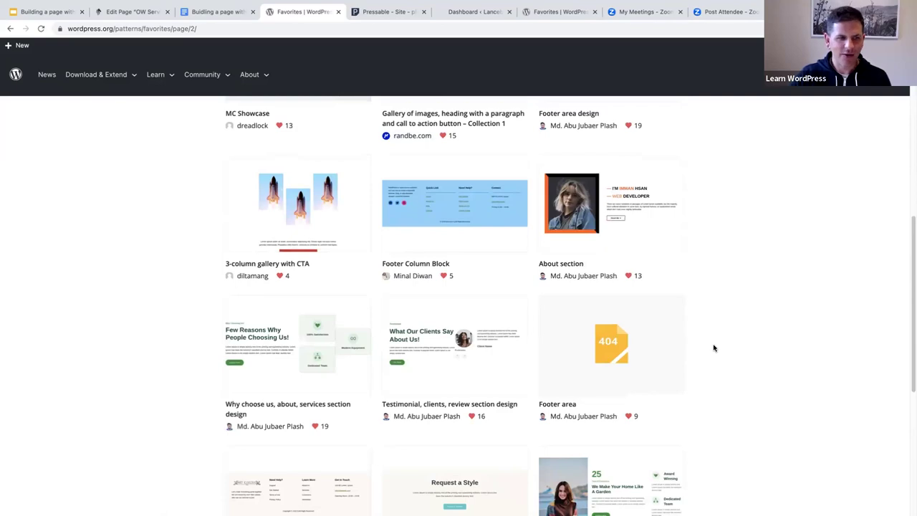
scroll(713, 349, "up", 8)
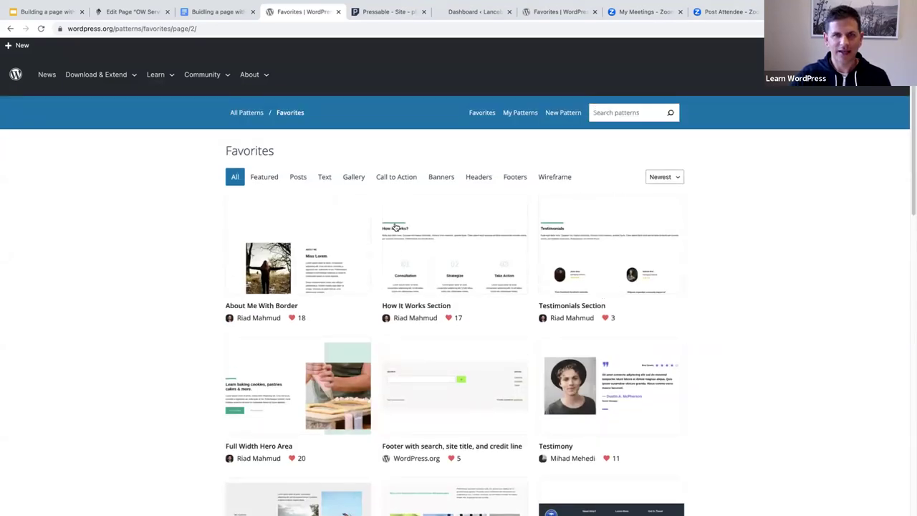
Step: Return to All Patterns via the breadcrumb, then switch to the 'Building a page with Patterns Links' doc
left_click(244, 113)
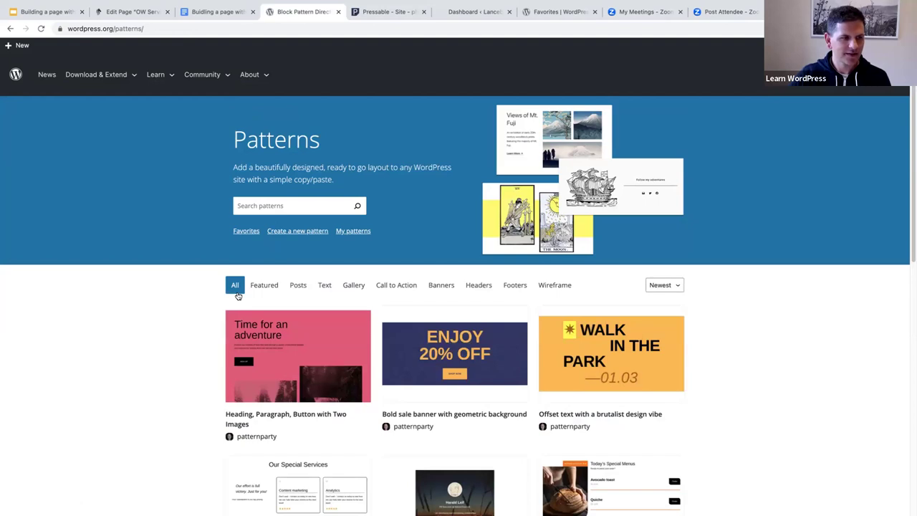
scroll(201, 304, "down", 1)
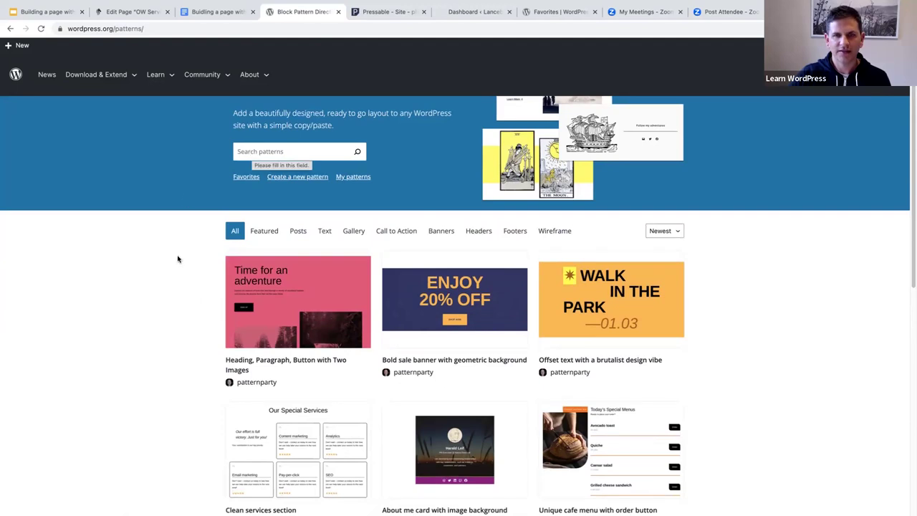
scroll(177, 261, "up", 1)
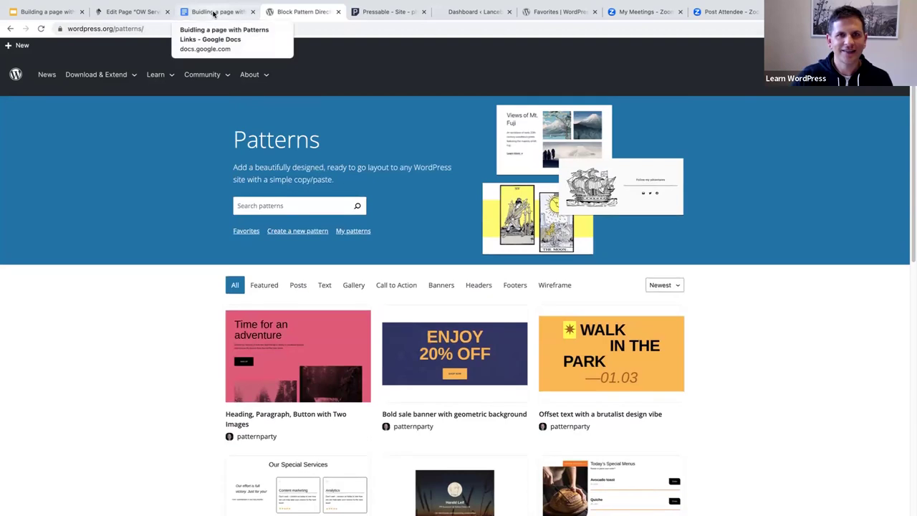
left_click(213, 14)
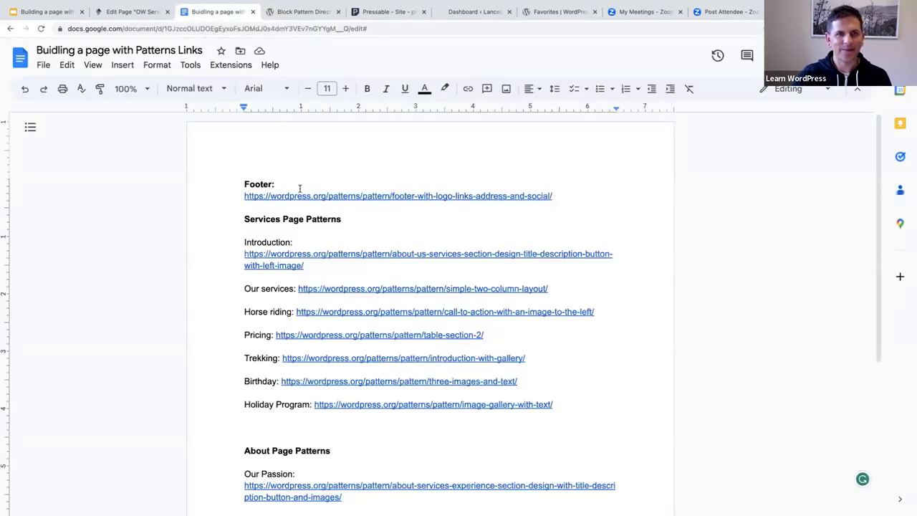
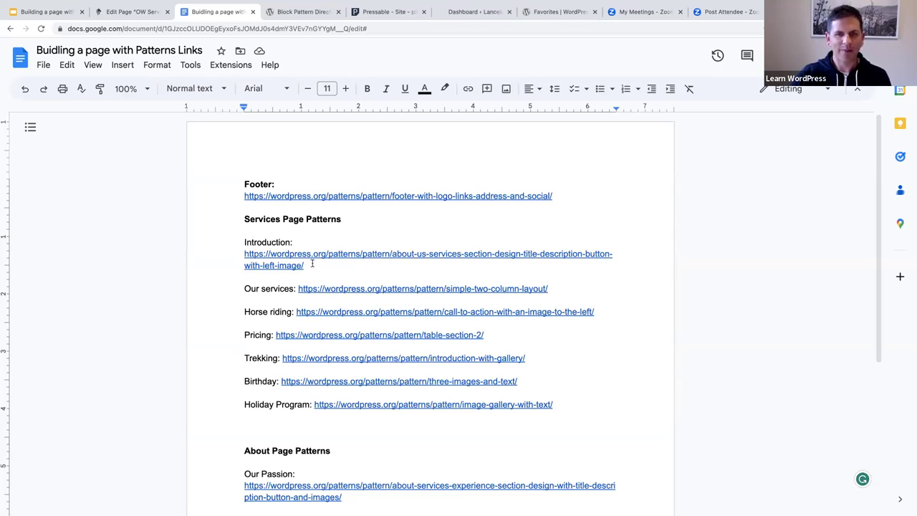
Step: Copy the Introduction pattern link from the pattern links notes
left_click_drag(310, 264, 249, 255)
key("ctrl+c")
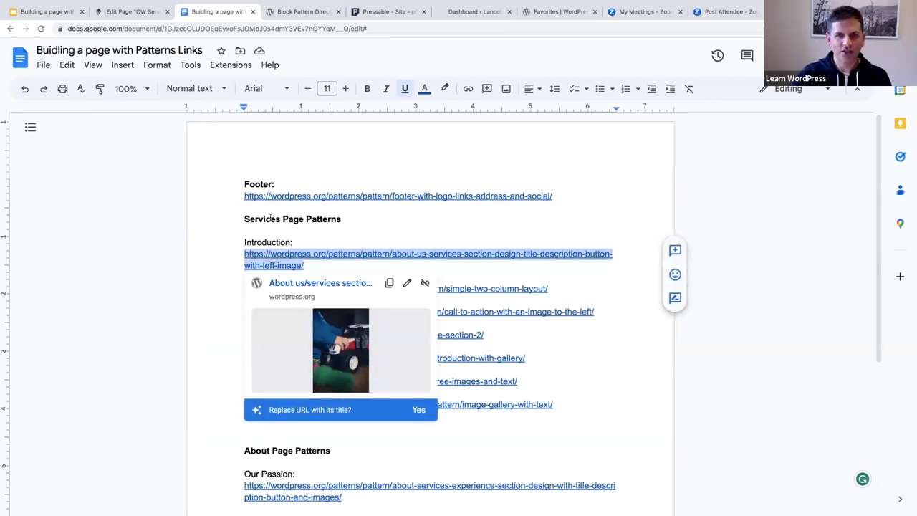
left_click(118, 12)
scroll(351, 219, "down", 1)
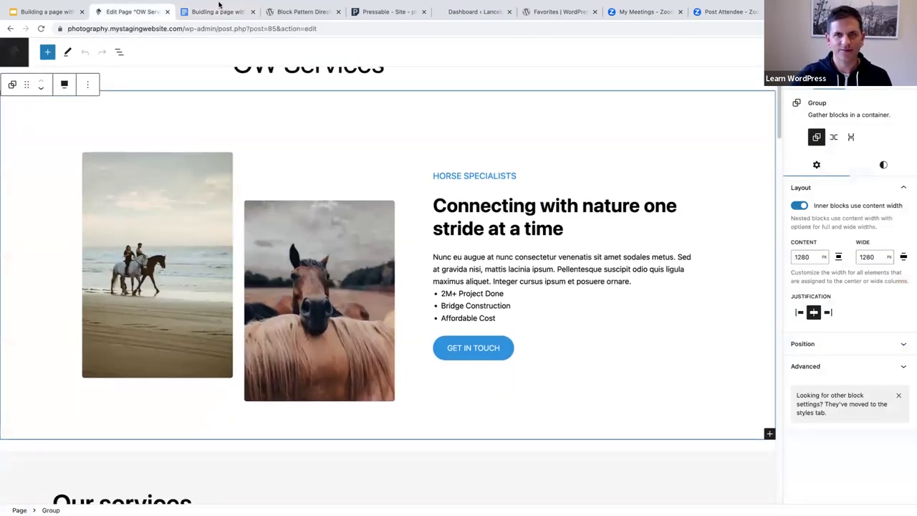
mouse_move(208, 36)
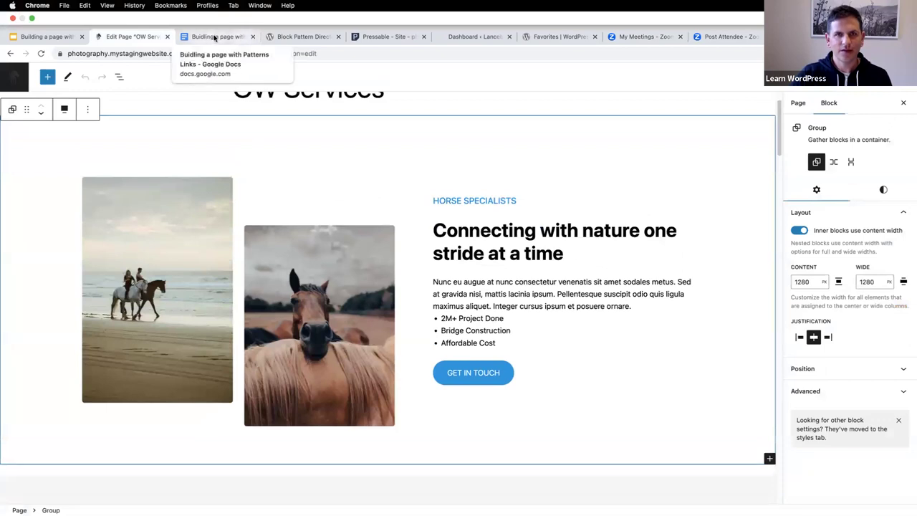
left_click(215, 36)
left_click(303, 256)
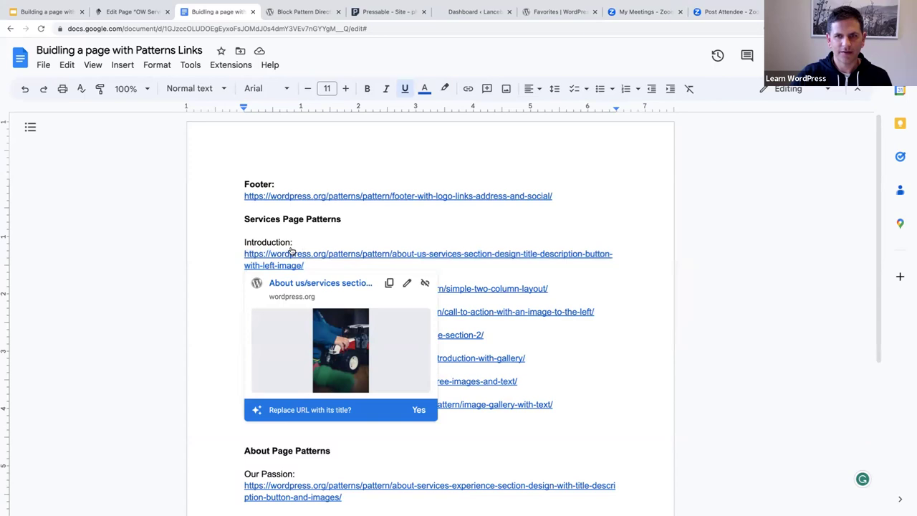
Step: Load the copied Introduction pattern URL in a new browser tab and look over the pattern
right_click(209, 13)
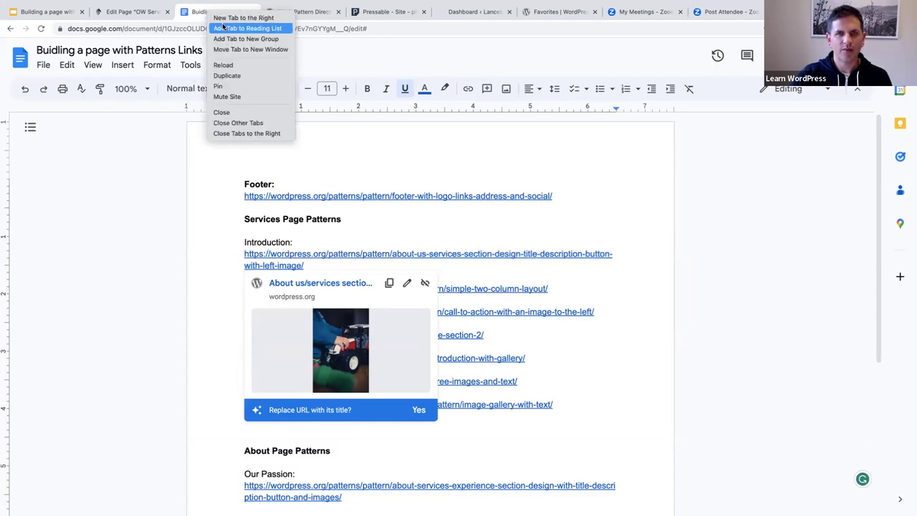
left_click(228, 17)
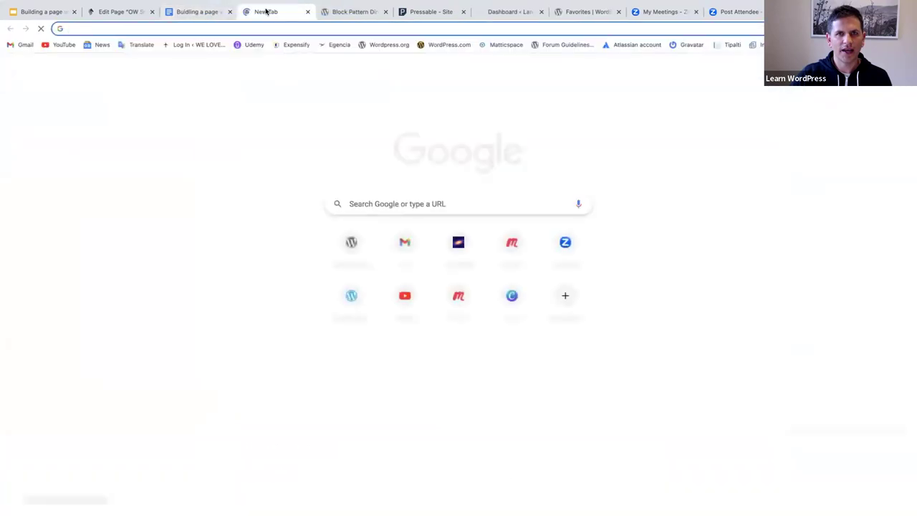
left_click_drag(243, 11, 181, 13)
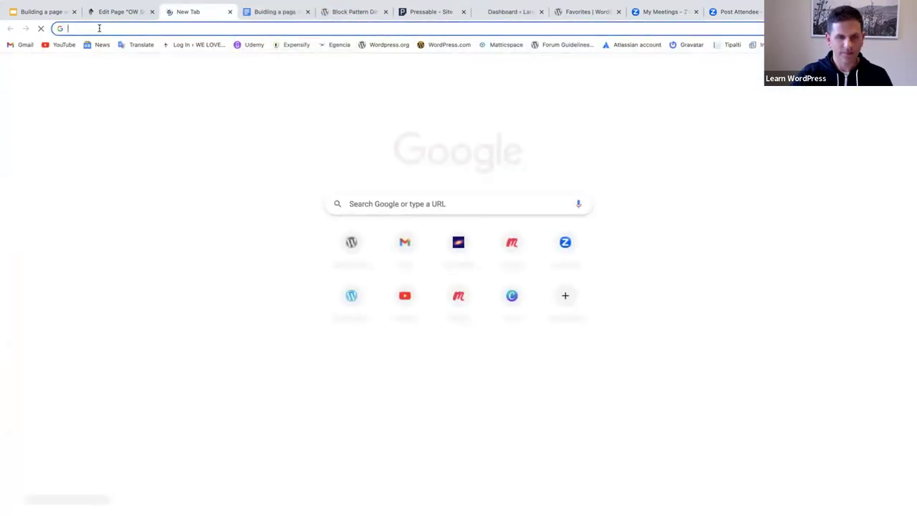
key("ctrl+v")
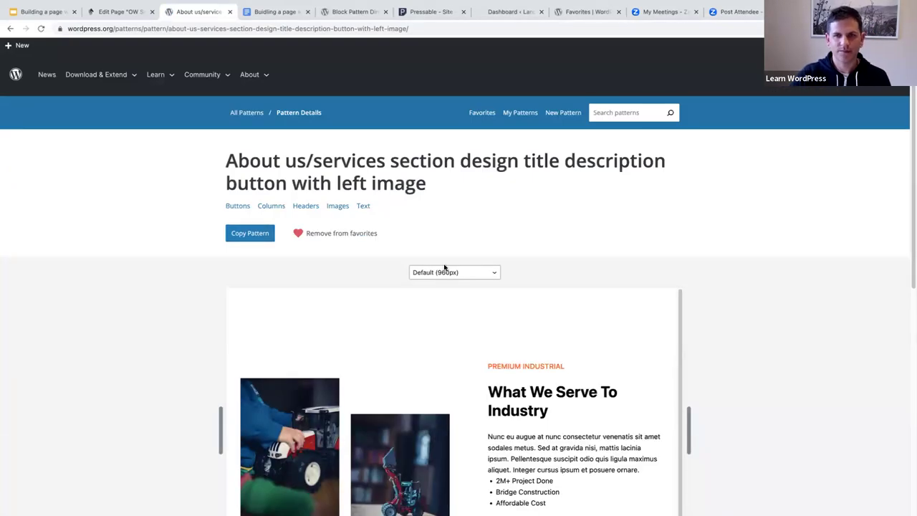
scroll(319, 257, "down", 1)
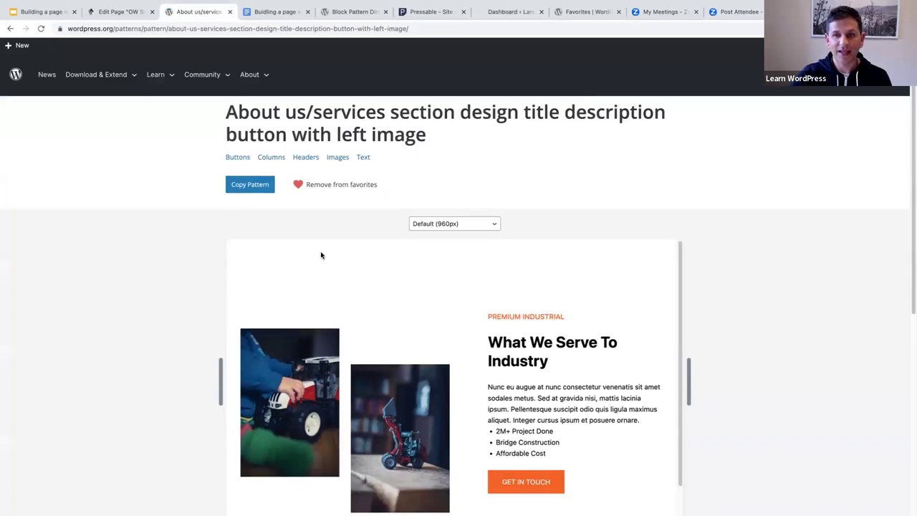
scroll(321, 255, "down", 1)
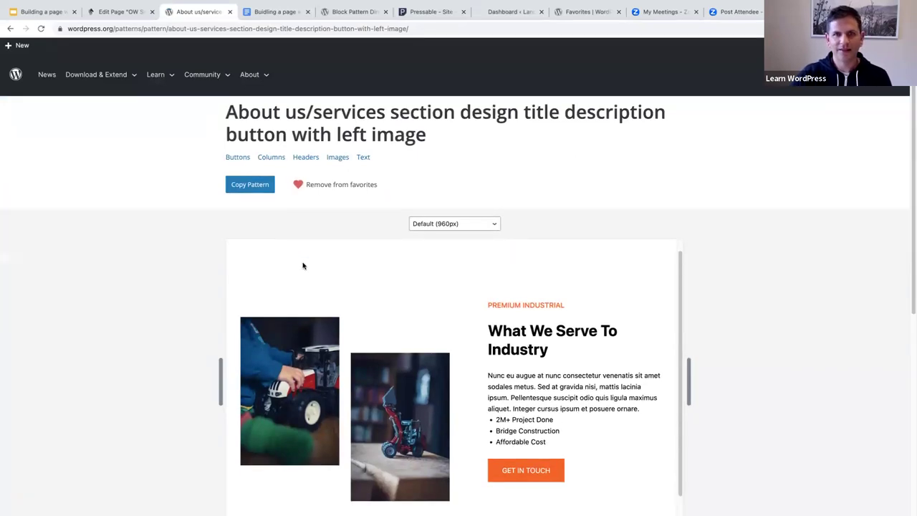
scroll(304, 258, "up", 1)
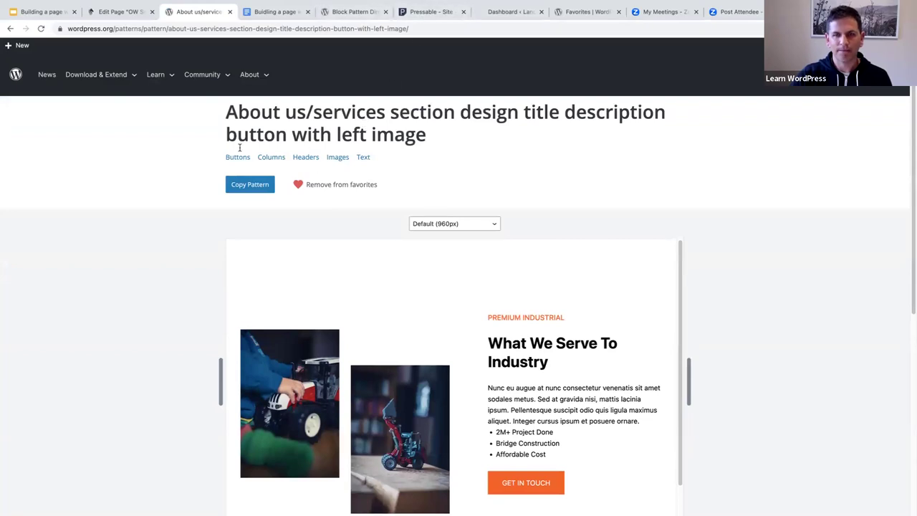
scroll(164, 192, "up", 1)
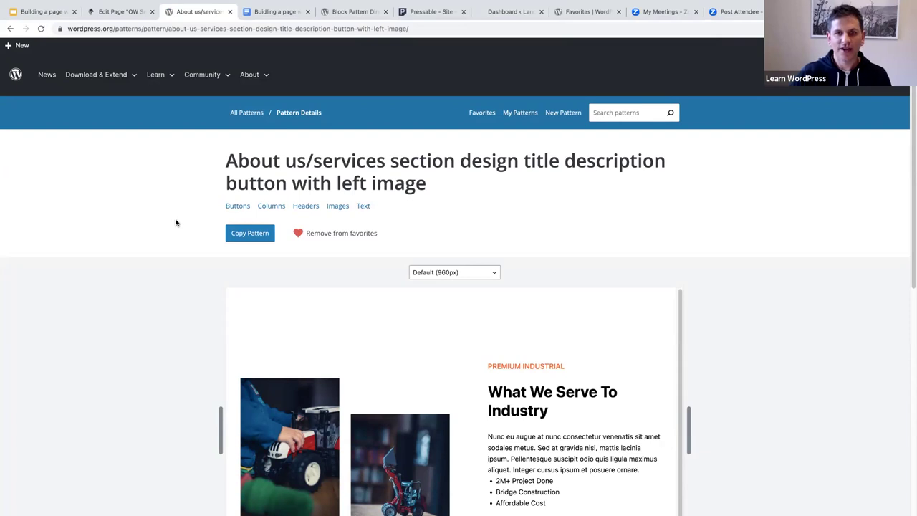
Step: Copy the About us/services pattern and return to the WordPress page editor
left_click(250, 235)
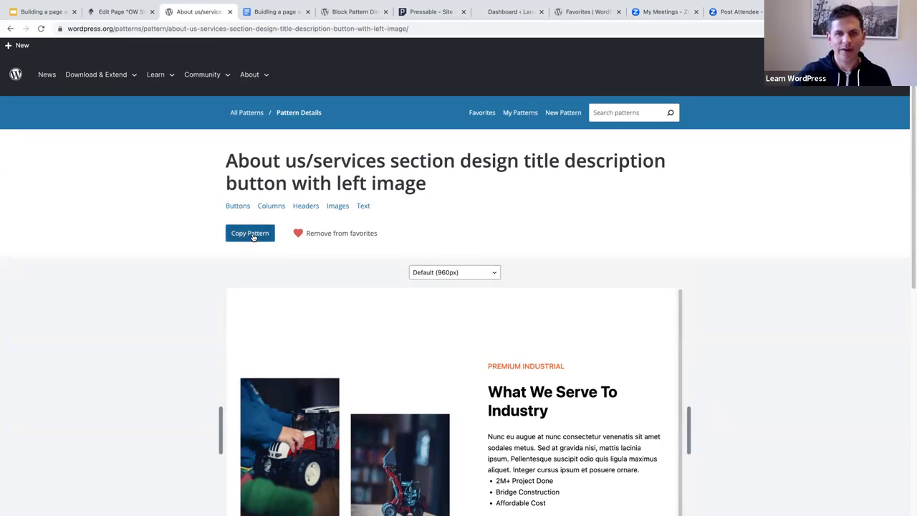
left_click(115, 11)
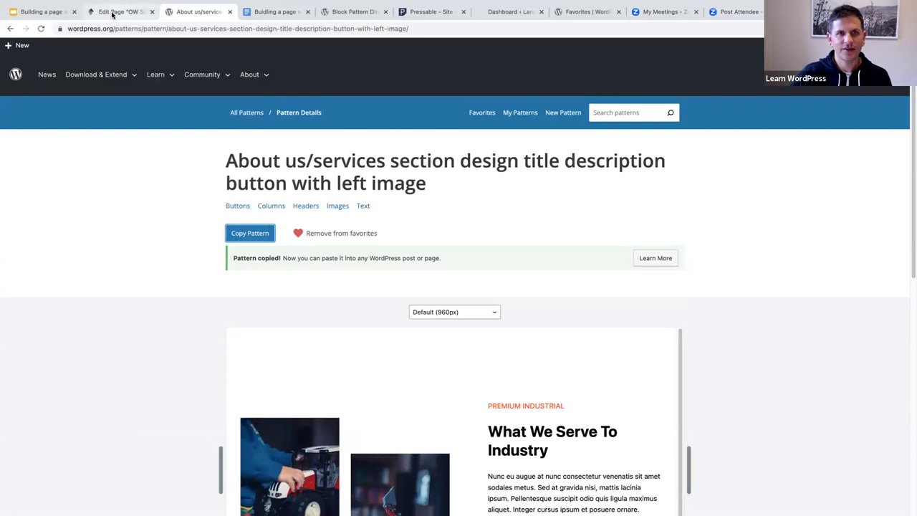
scroll(181, 307, "down", 2)
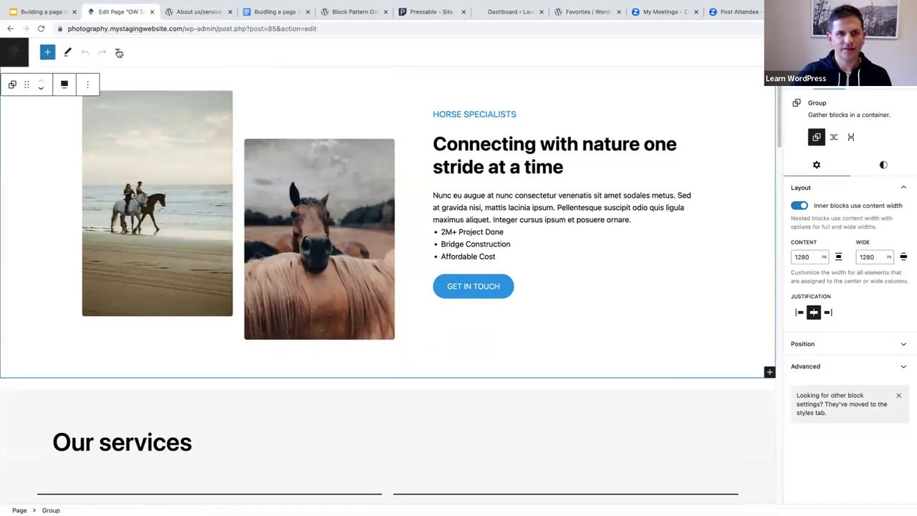
Step: Paste the copied pattern into a new block after the horse section
left_click(88, 86)
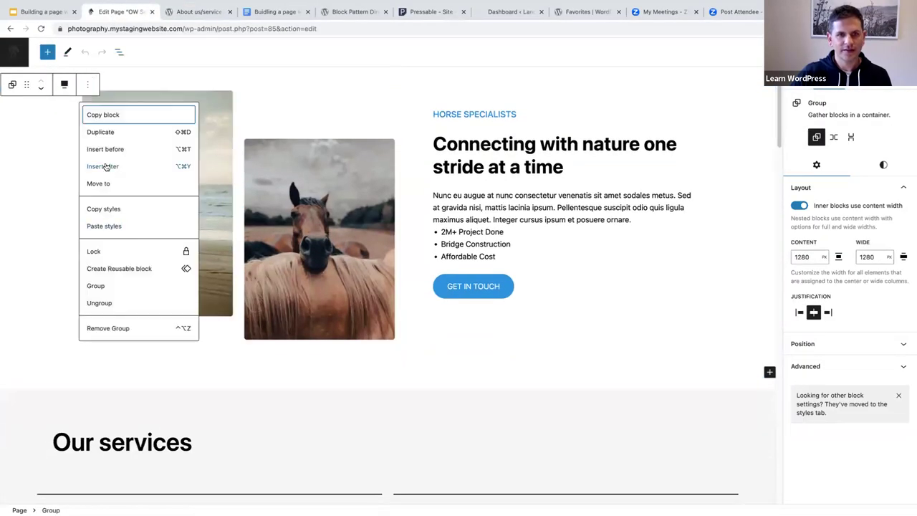
left_click(107, 166)
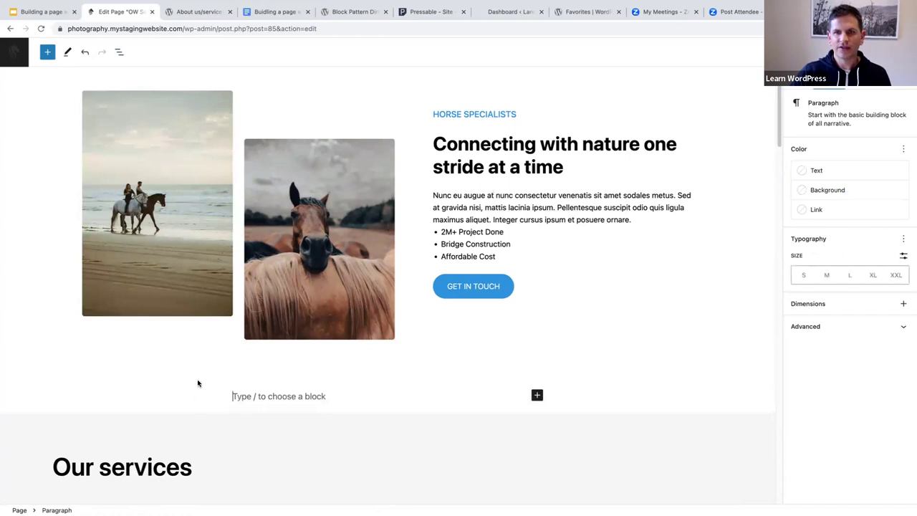
key("super+v")
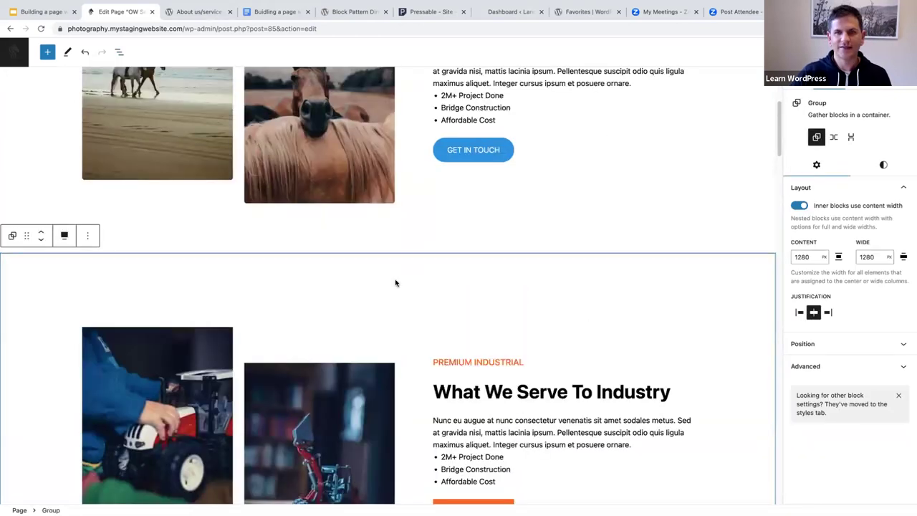
scroll(395, 285, "up", 5)
scroll(395, 308, "down", 2)
scroll(396, 308, "down", 5)
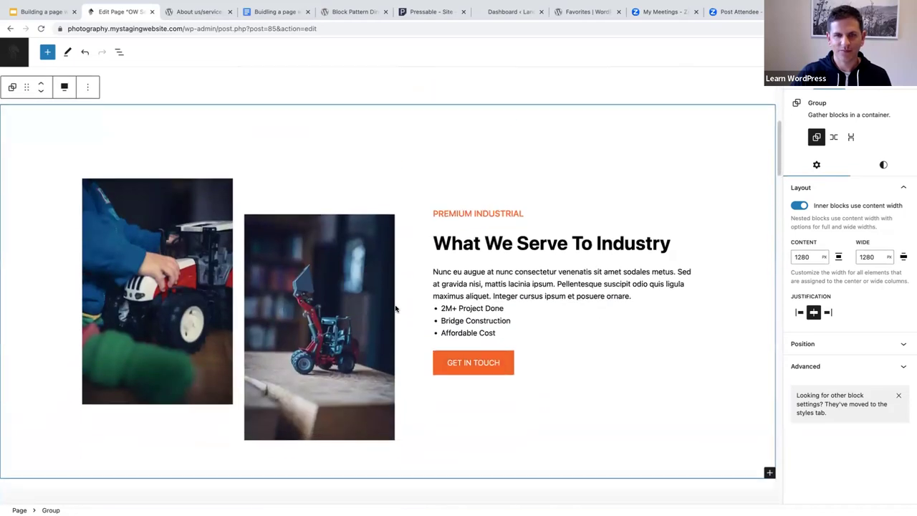
Step: Replace the tractor photo with the beach riding horse photo from the Media Library
left_click(157, 294)
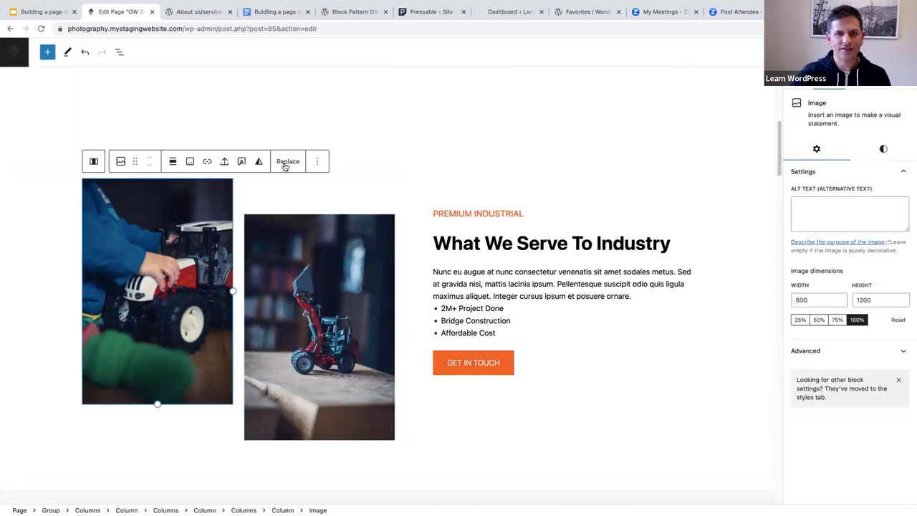
left_click(285, 162)
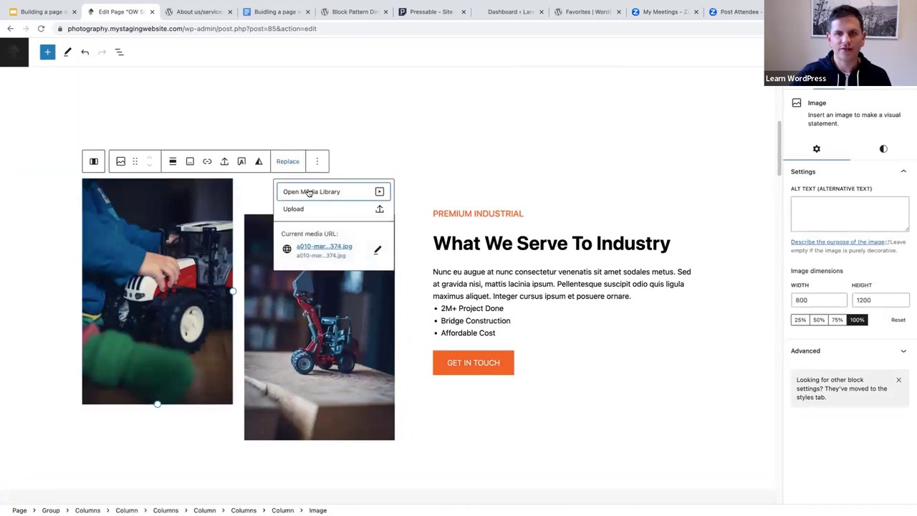
left_click(308, 192)
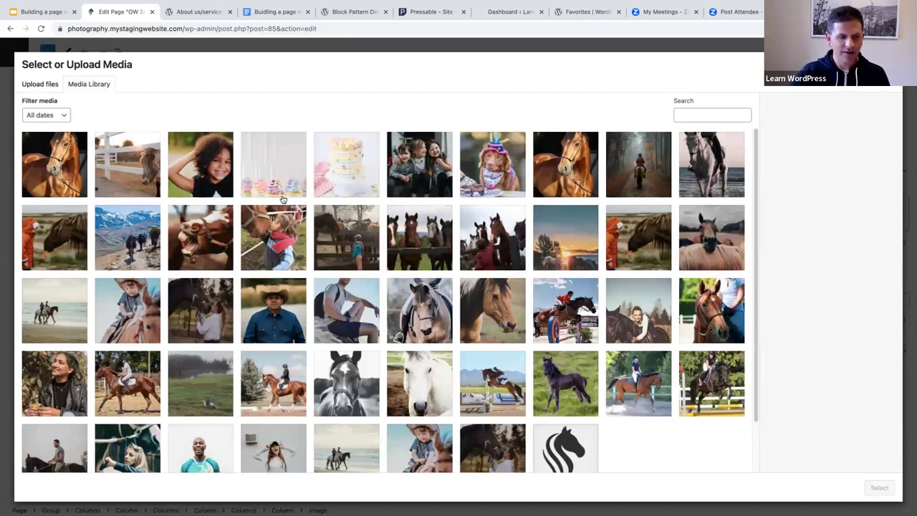
left_click(46, 315)
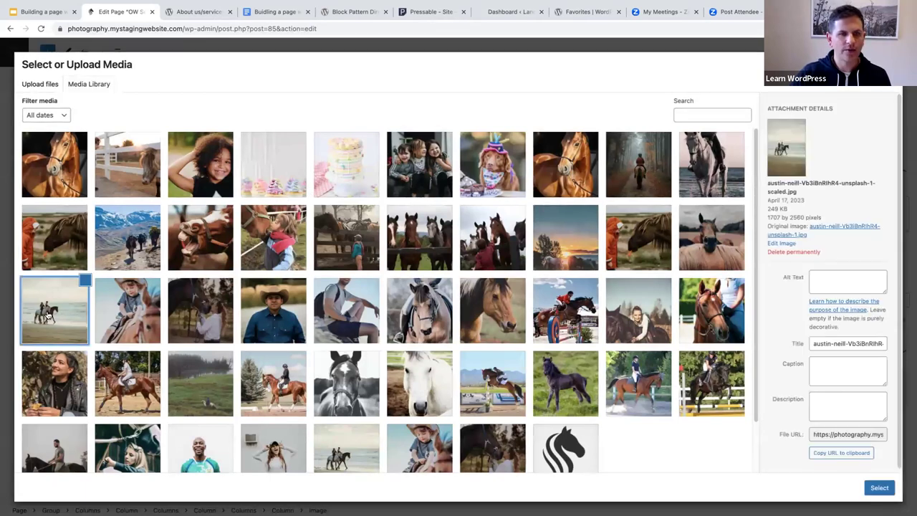
left_click(881, 488)
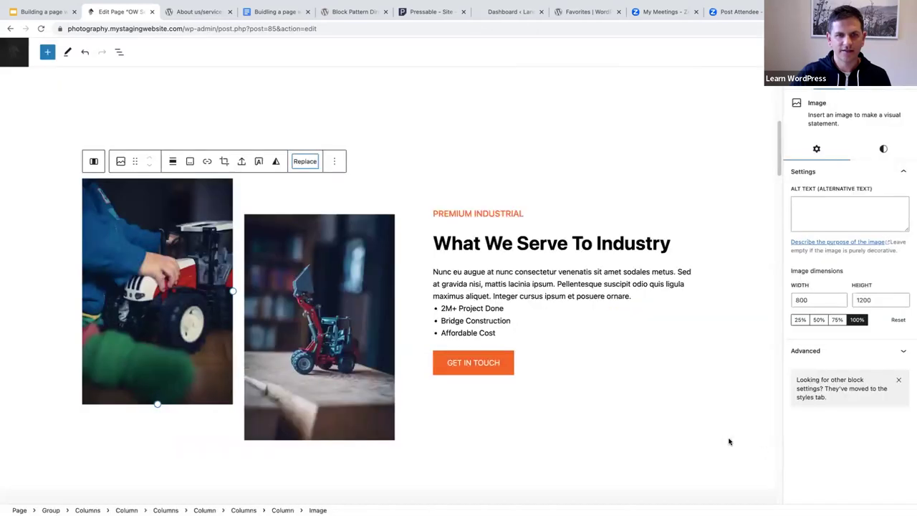
Step: Replace the toy loader photo with the close-up horse photo from the Media Library
left_click(351, 266)
left_click(453, 202)
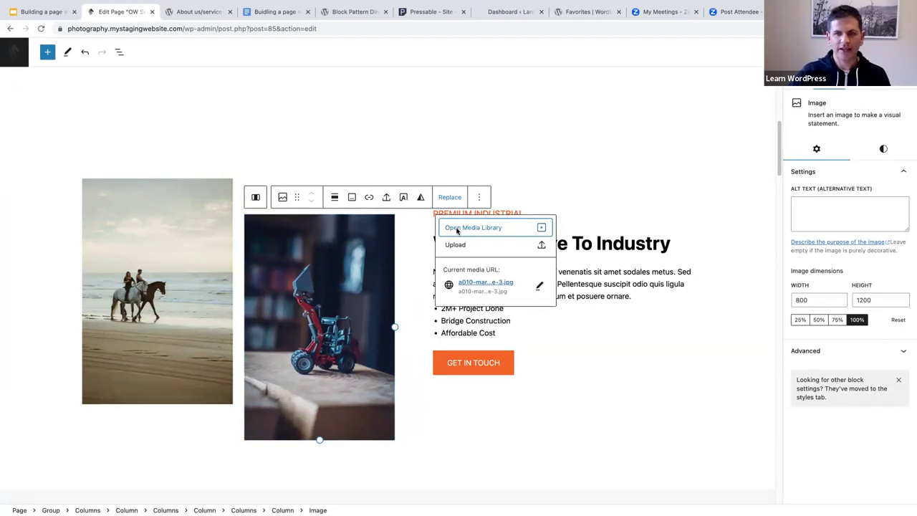
left_click(457, 229)
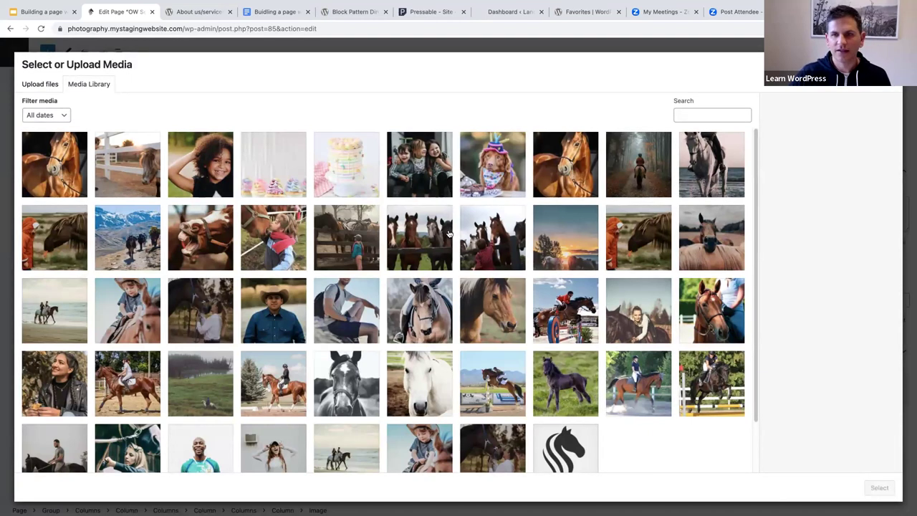
scroll(451, 234, "down", 1)
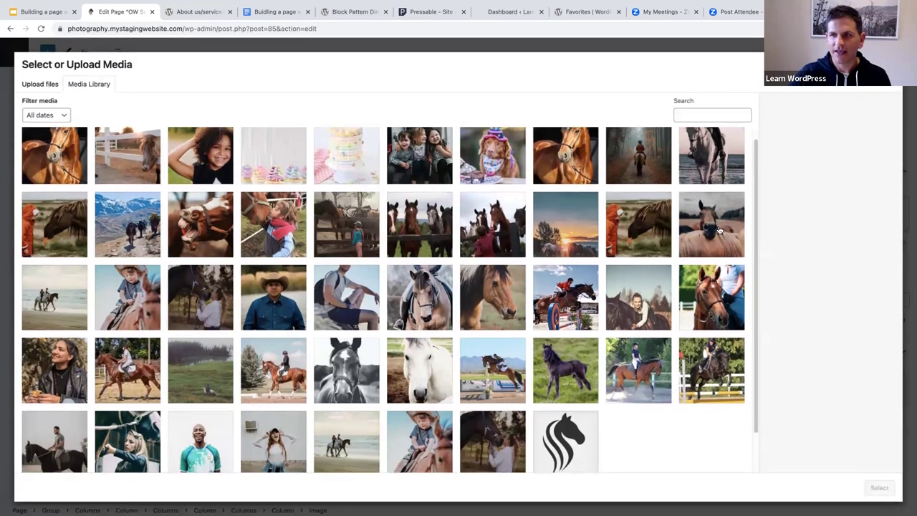
left_click(719, 225)
left_click(878, 489)
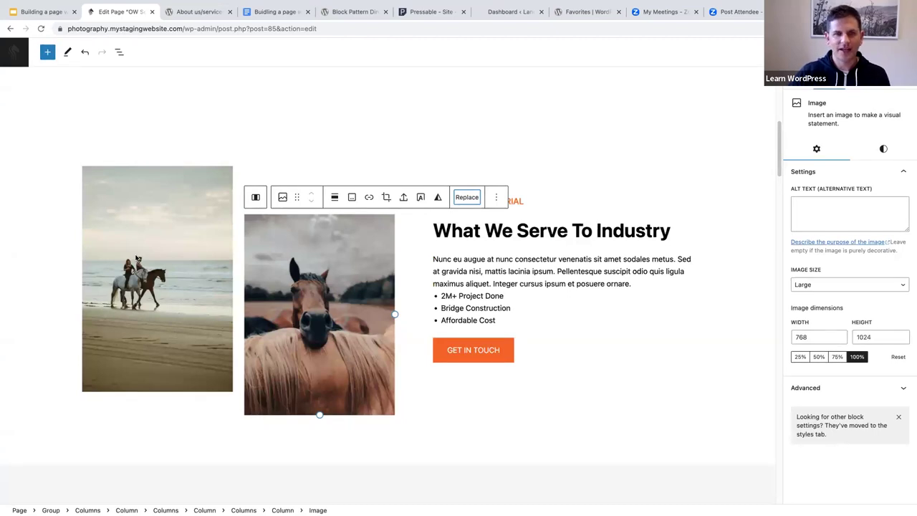
left_click(137, 259)
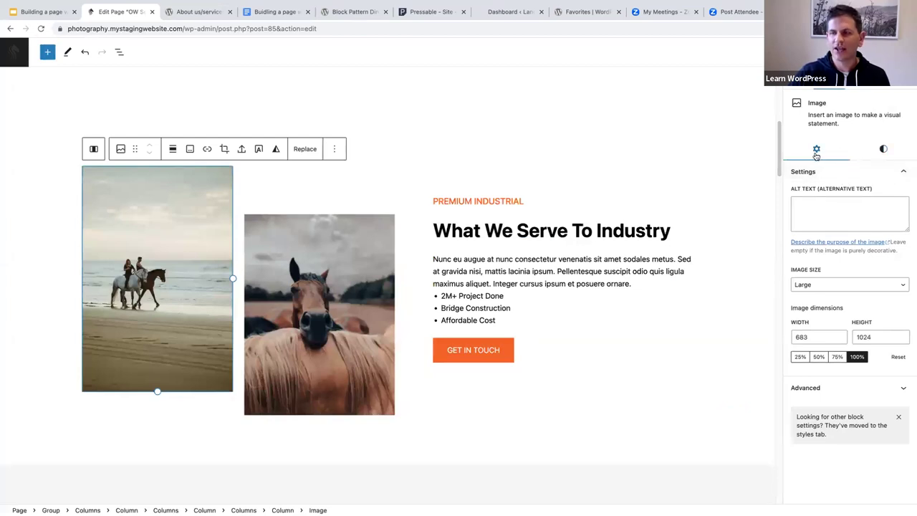
Step: Try a 5 px border width on the horse photo, then undo it
left_click(883, 149)
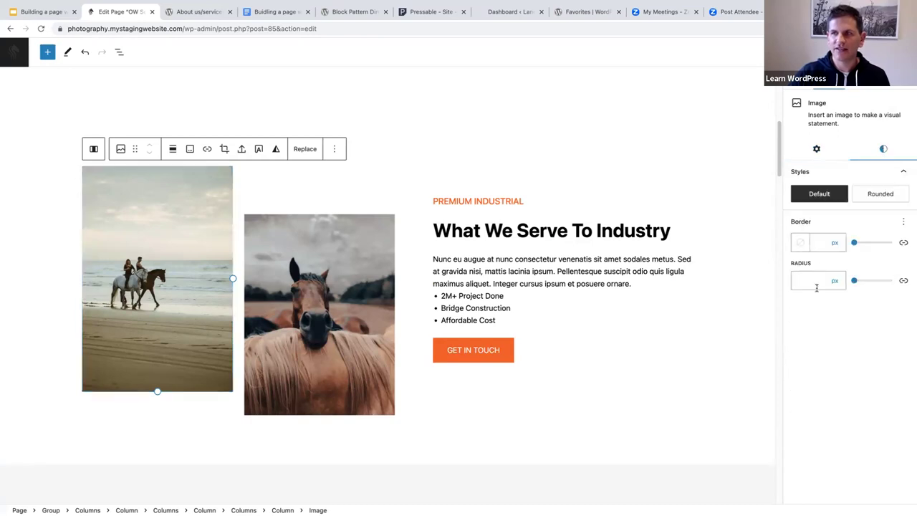
left_click(825, 243)
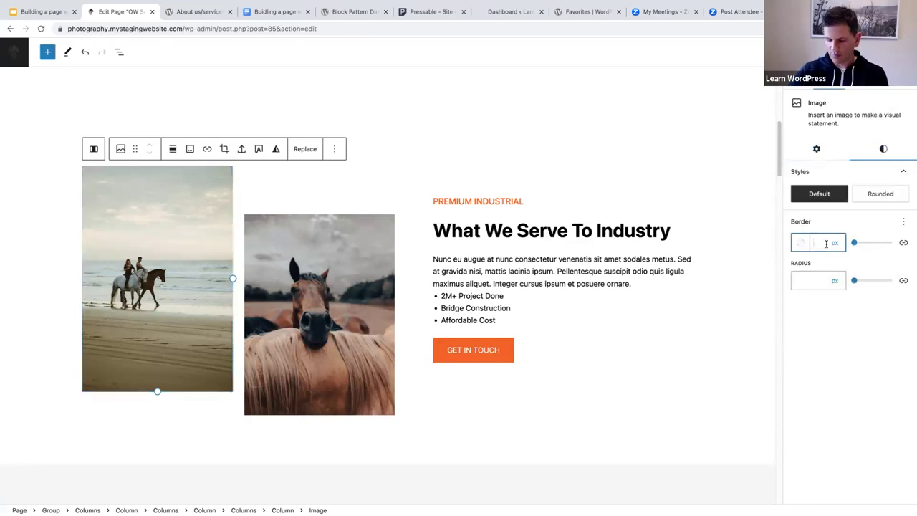
type("5")
left_click(85, 53)
Step: Give the first and second horse photos each a 5 px corner radius
left_click(173, 261)
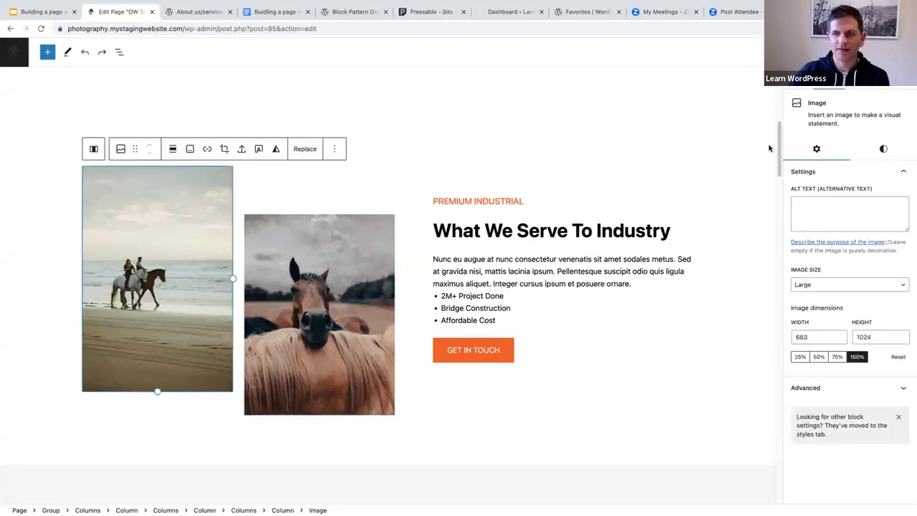
left_click(883, 149)
left_click(809, 280)
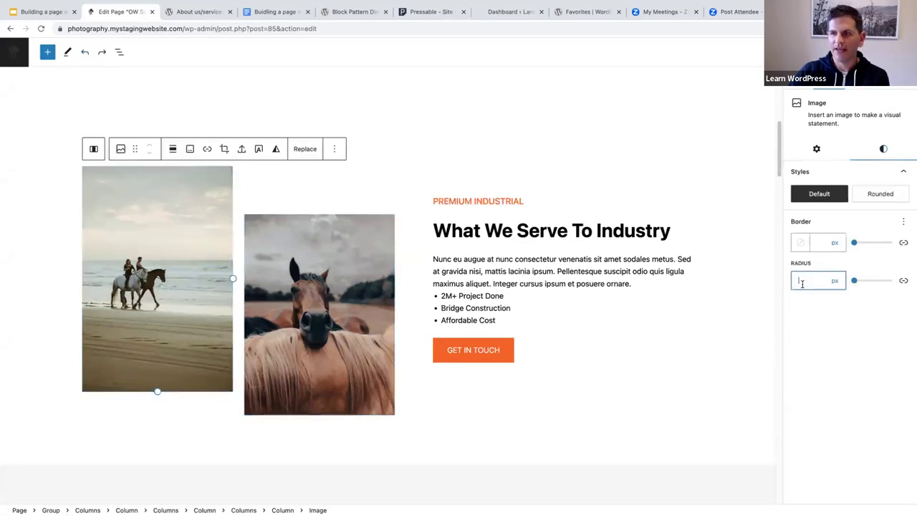
type("5")
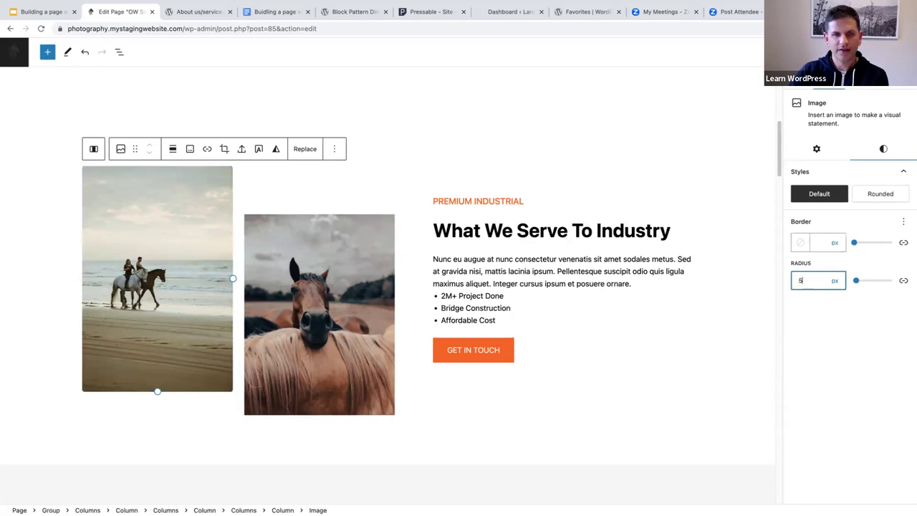
left_click(335, 258)
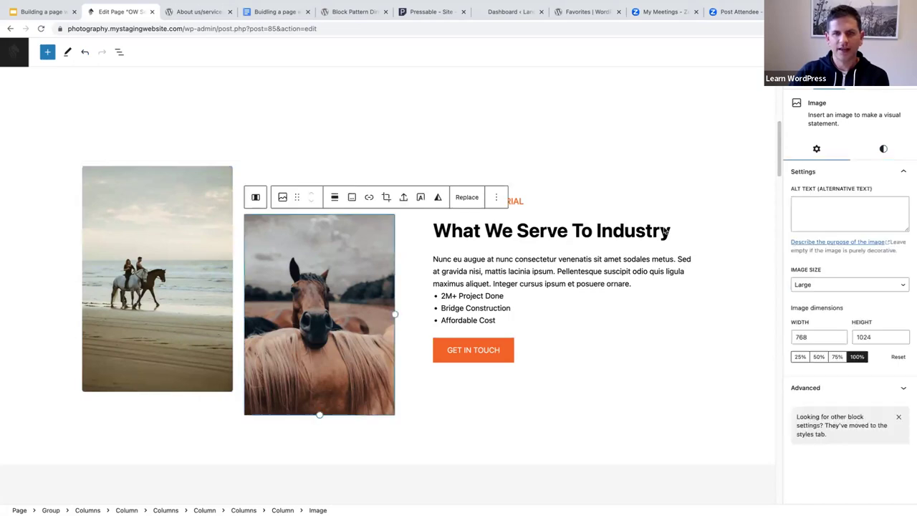
left_click(883, 149)
left_click(802, 281)
type("5")
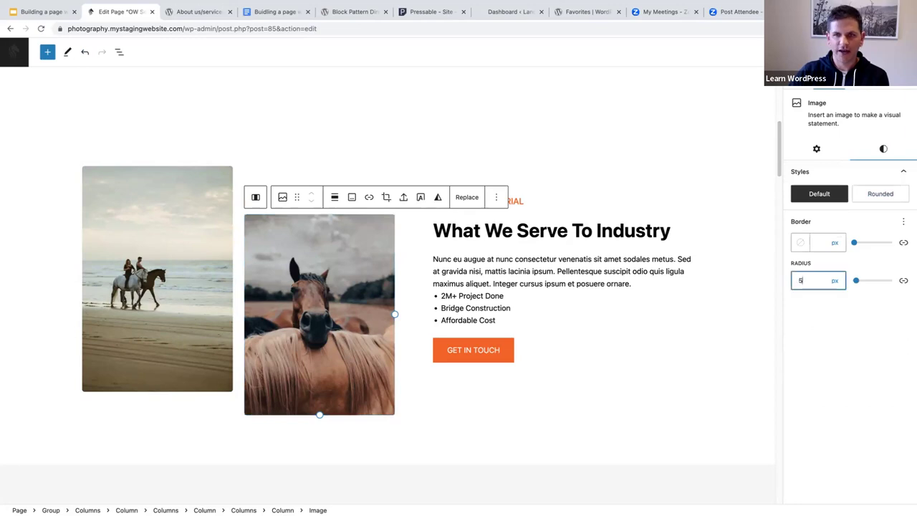
left_click(525, 202)
left_click_drag(525, 202, 431, 201)
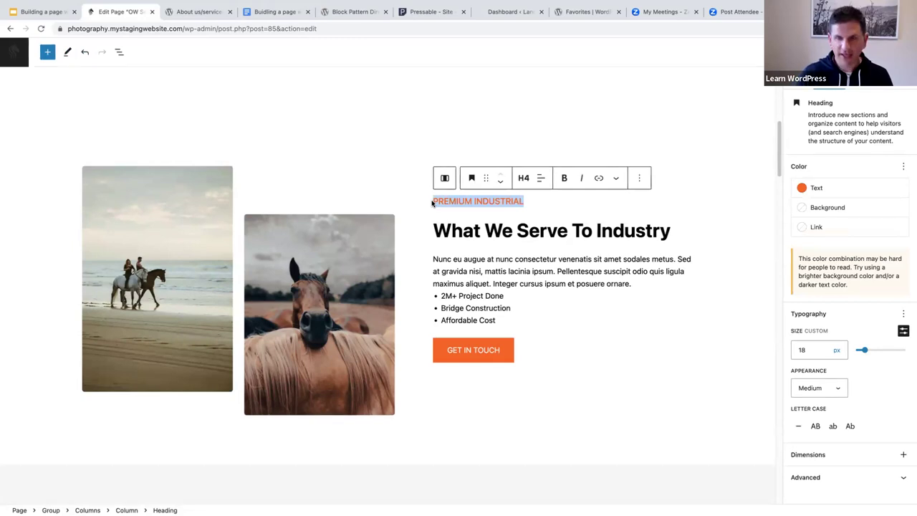
Step: Replace the PREMIUM INDUSTRIAL label with HORSE SPECIALISTS
type("HORSE SPE")
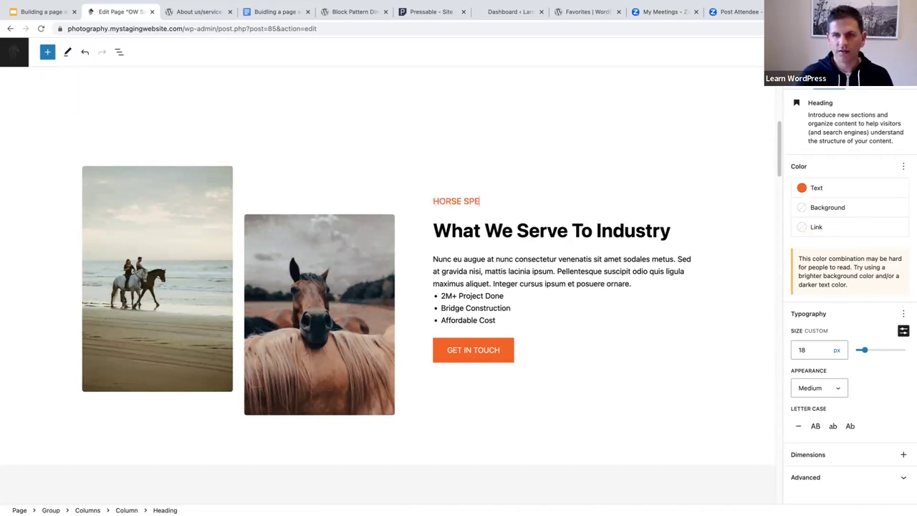
type("CIALISTS")
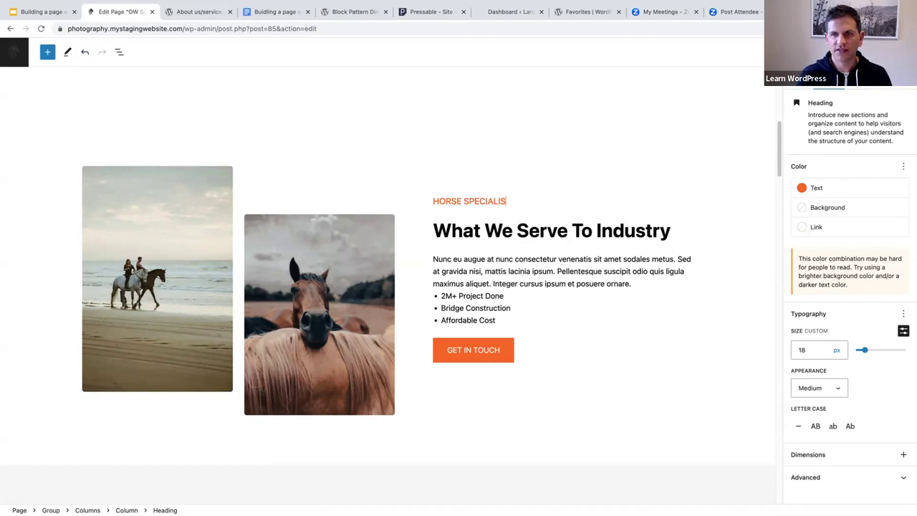
left_click_drag(673, 233, 432, 231)
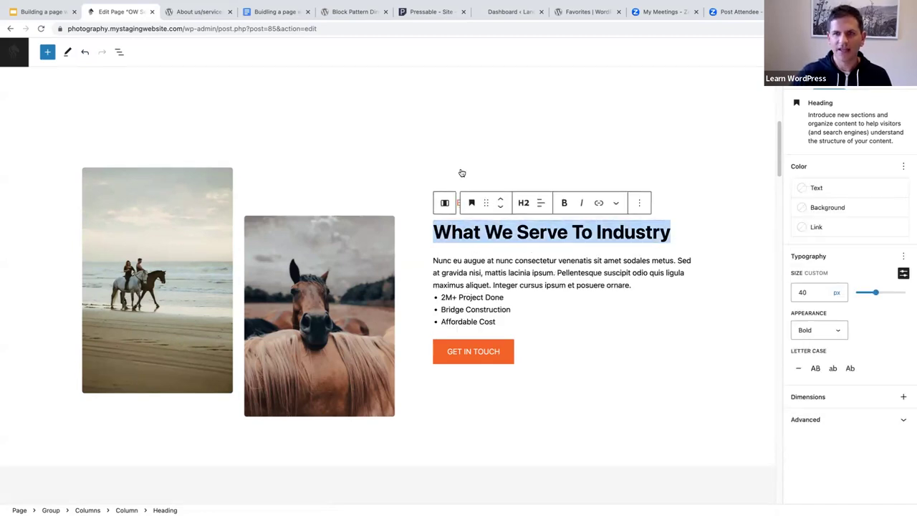
key("ctrl+shift+d")
Step: Paste the upper section's heading 'Connecting with nature one stride at a time' over 'What We Serve To Industry'
scroll(461, 175, "up", 2)
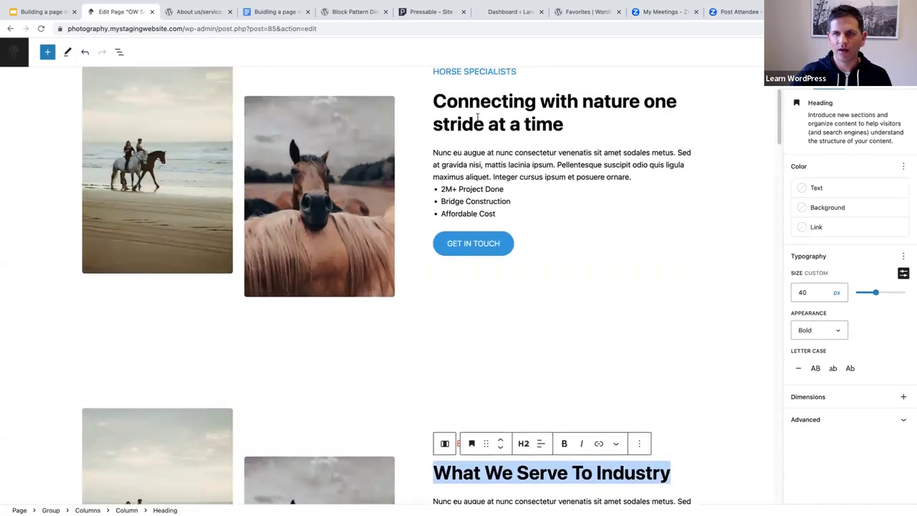
left_click_drag(568, 124, 436, 103)
key("ctrl+c")
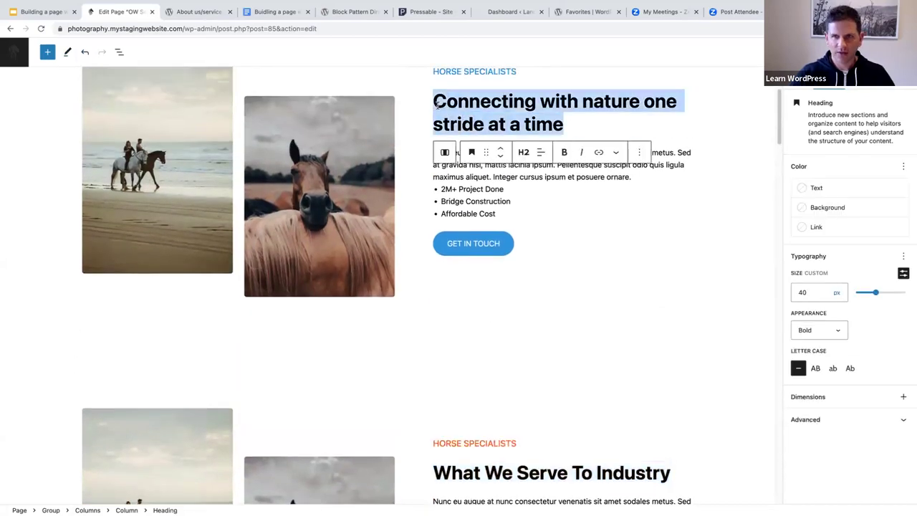
scroll(635, 278, "down", 3)
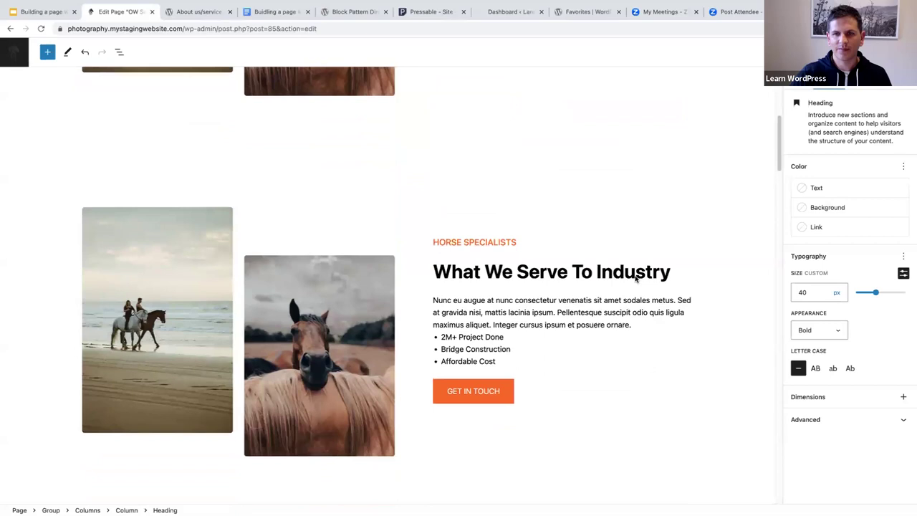
left_click_drag(670, 275, 434, 272)
key("ctrl+v")
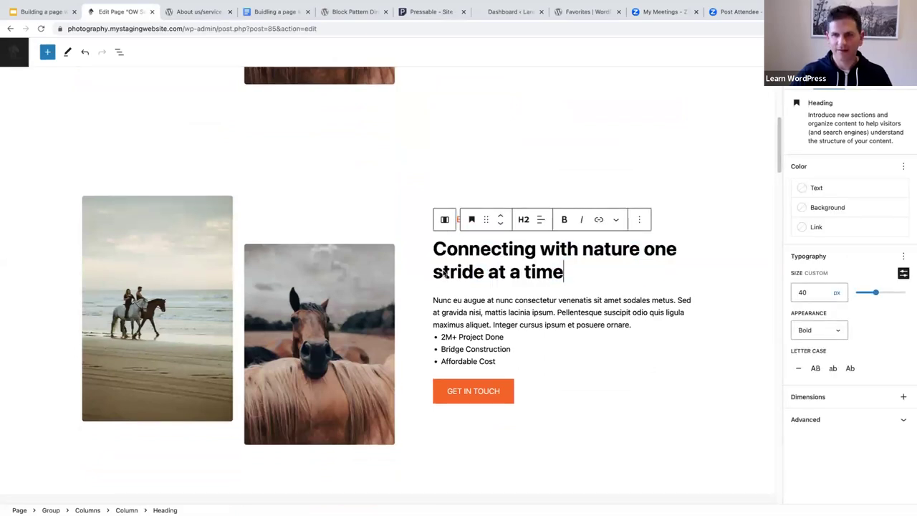
scroll(485, 277, "up", 2)
scroll(516, 278, "down", 3)
left_click(499, 247)
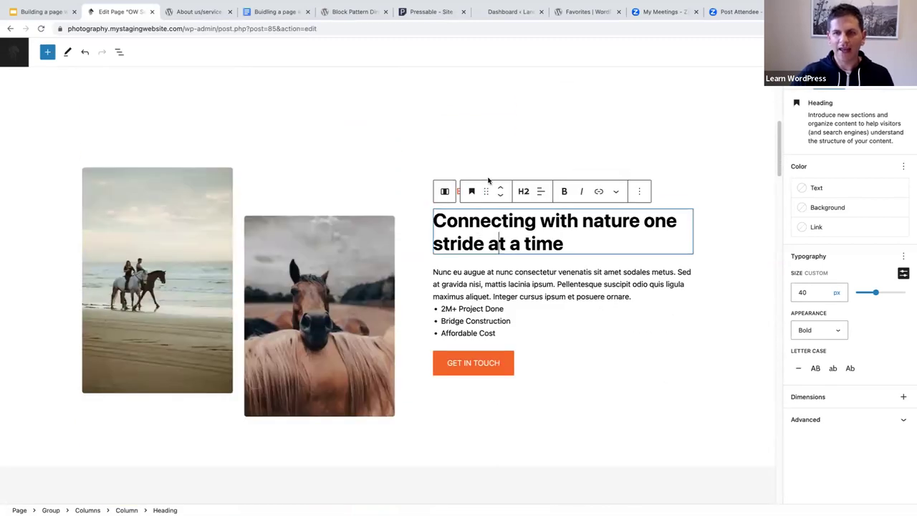
left_click(473, 306)
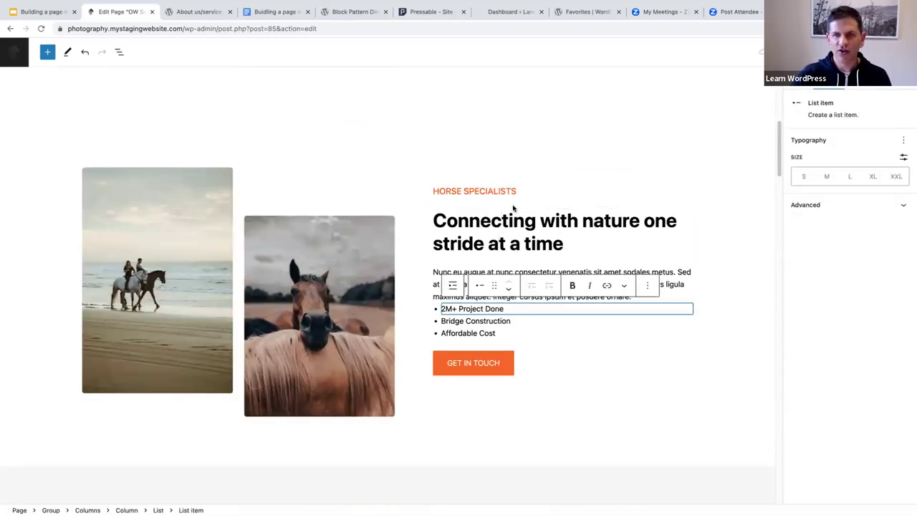
Step: Make the HORSE SPECIALISTS label text Vivid cyan blue
triple_click(463, 189)
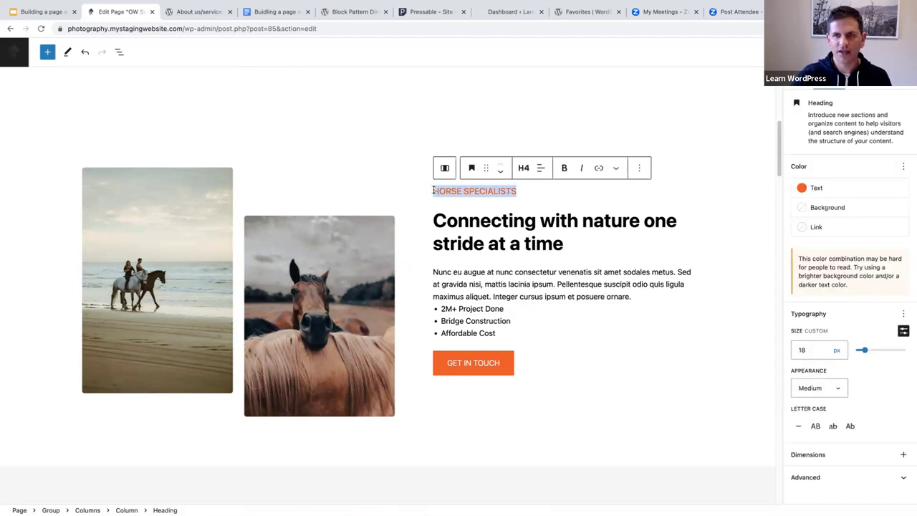
left_click(825, 189)
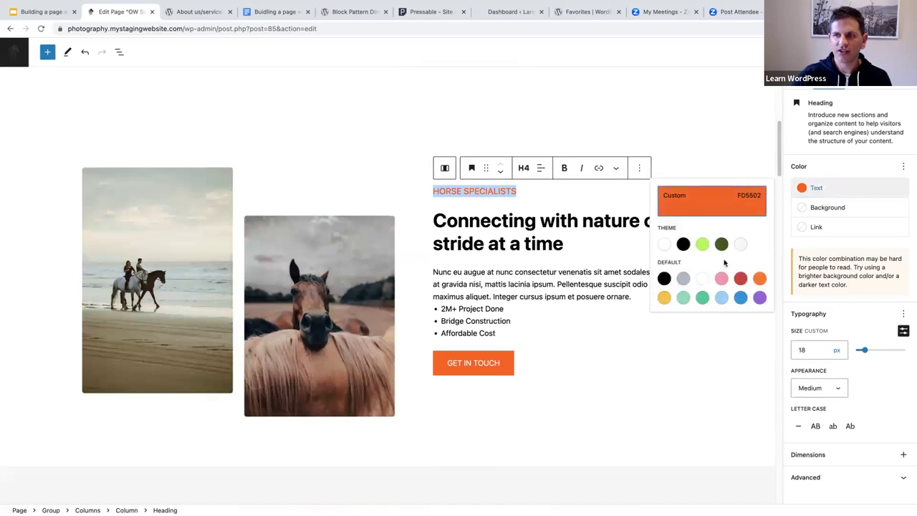
left_click(739, 298)
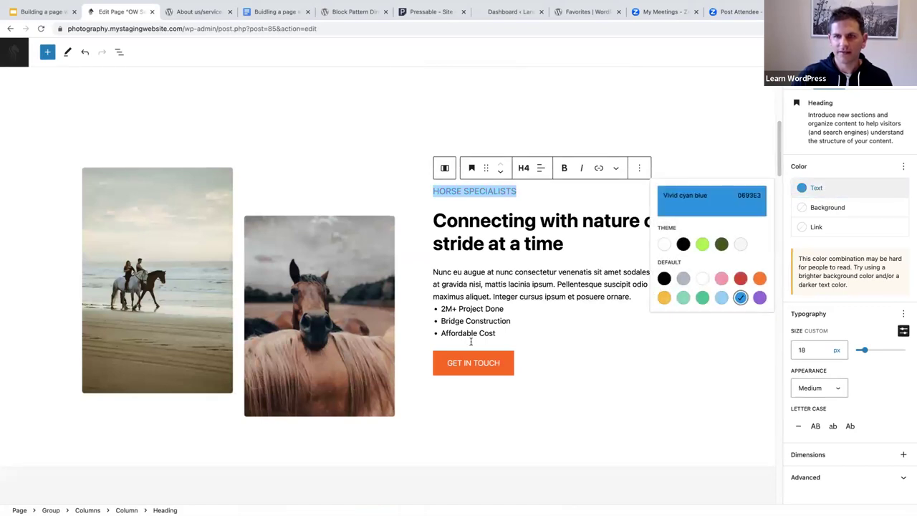
Step: Give the GET IN TOUCH button a Vivid cyan blue background and 100 px corner radius
left_click(464, 363)
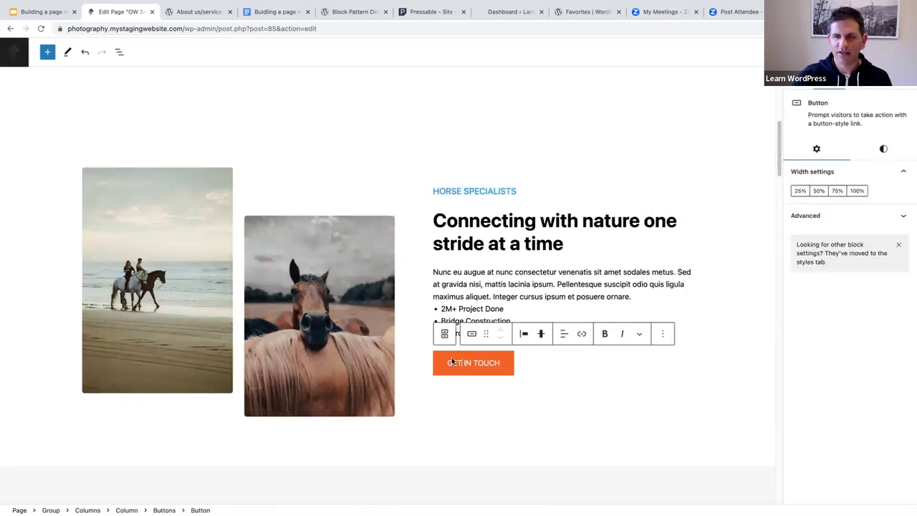
left_click(119, 52)
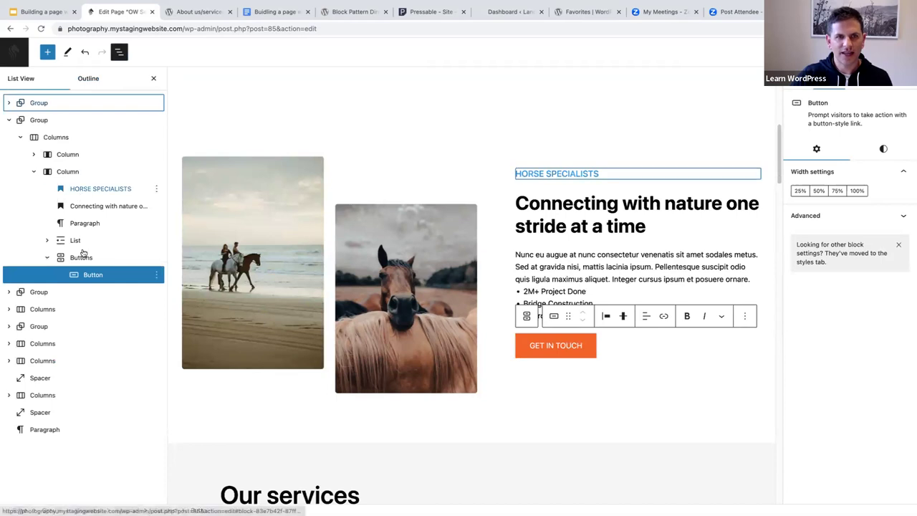
left_click(885, 149)
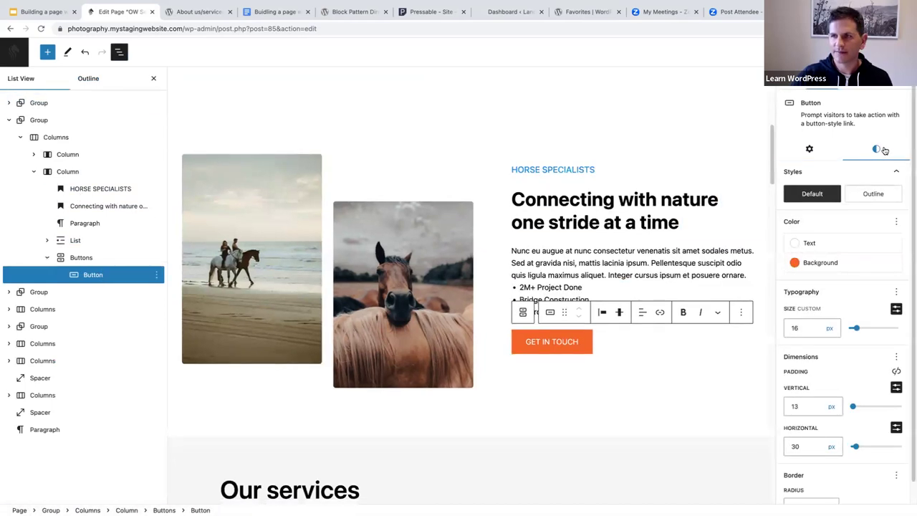
left_click(818, 263)
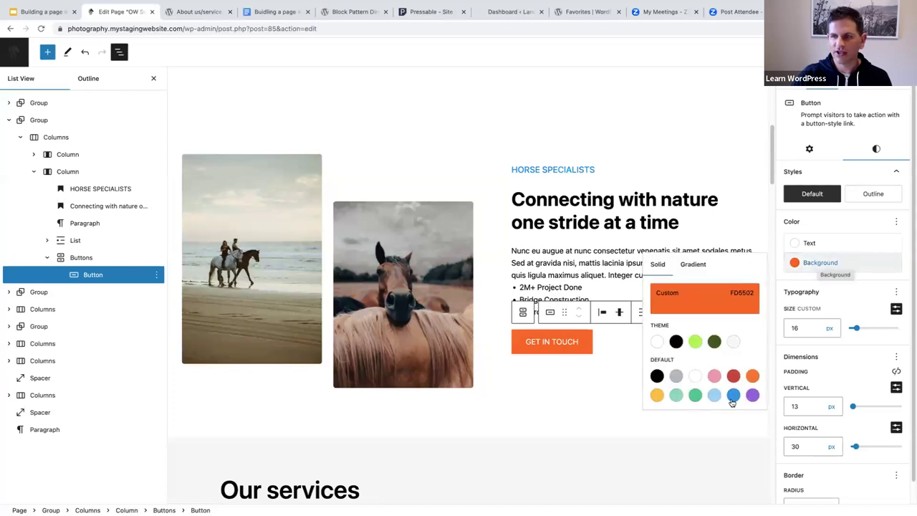
left_click(732, 395)
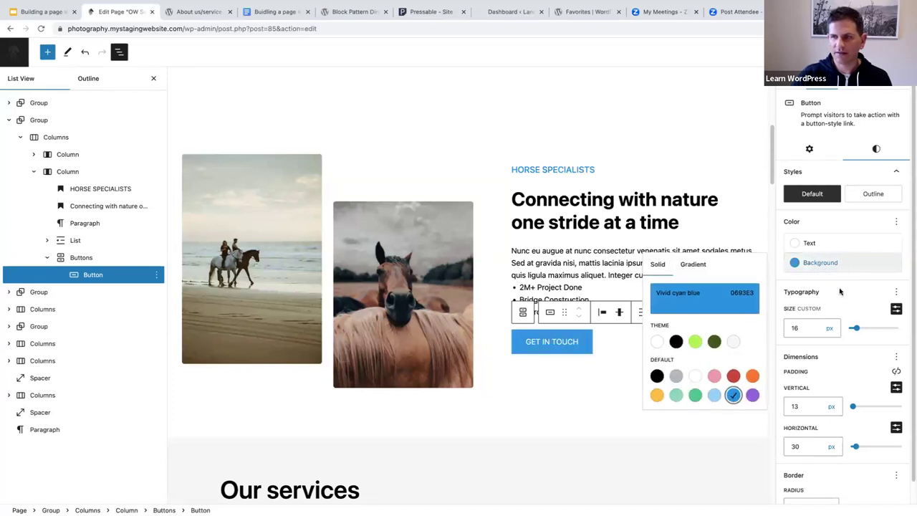
scroll(834, 337, "down", 1)
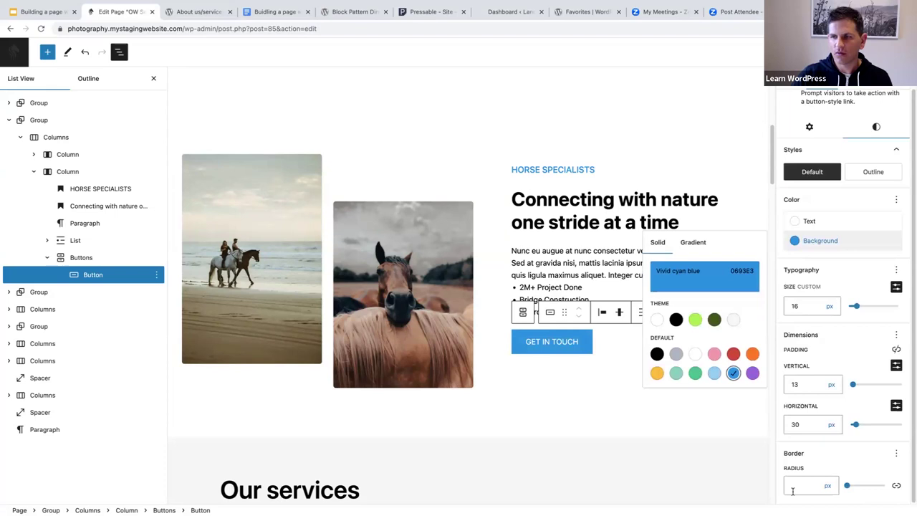
left_click(802, 487)
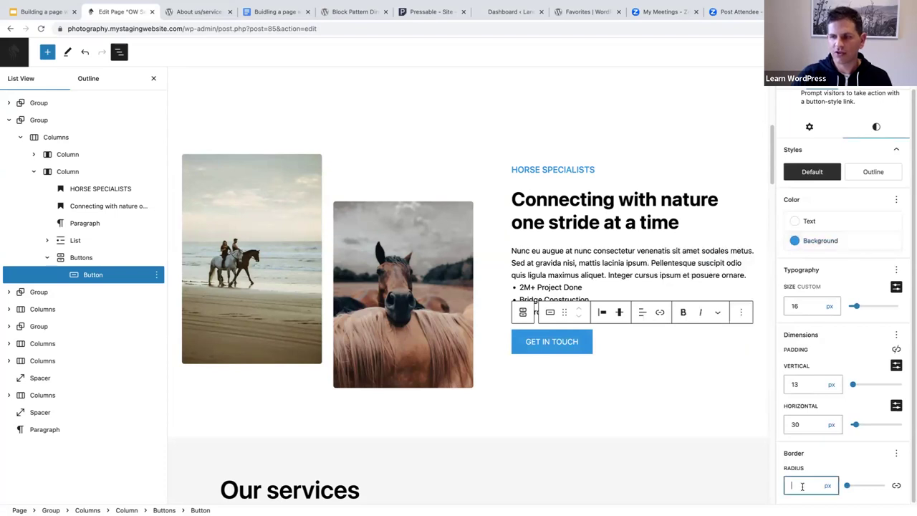
type("100")
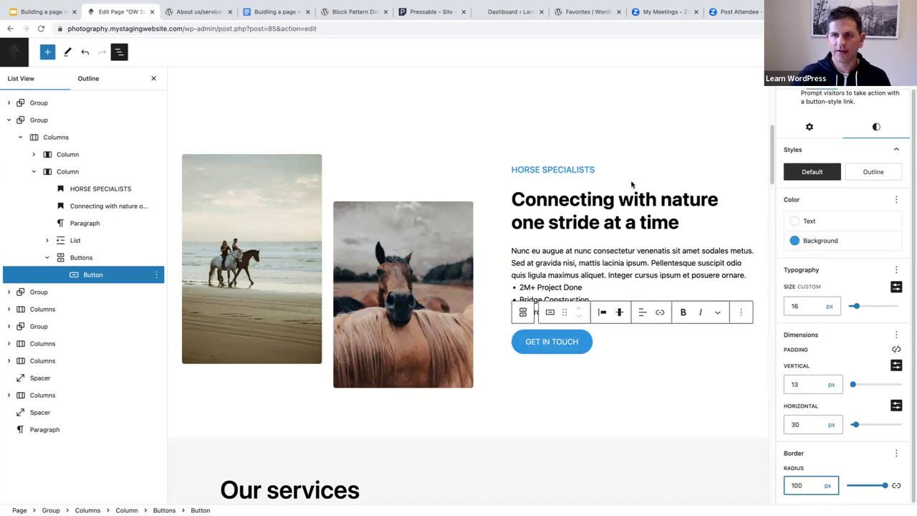
left_click(153, 80)
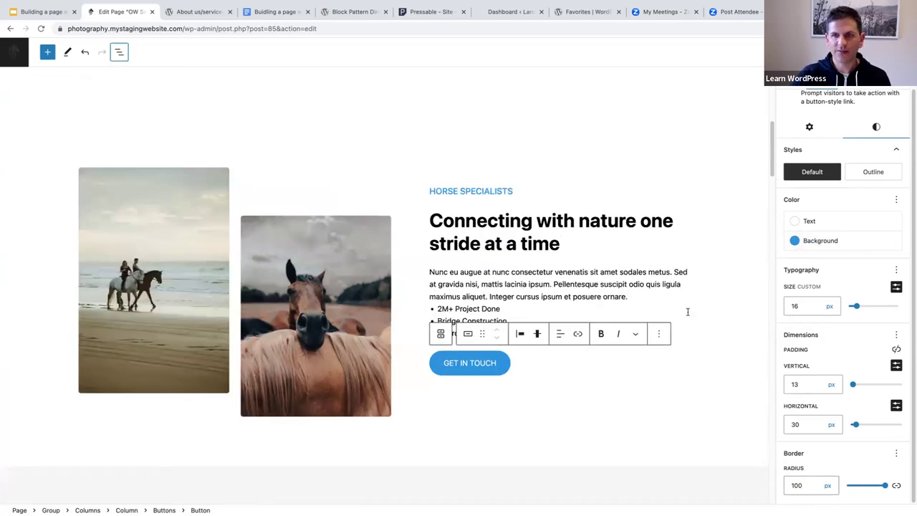
left_click(628, 279)
scroll(628, 282, "up", 2)
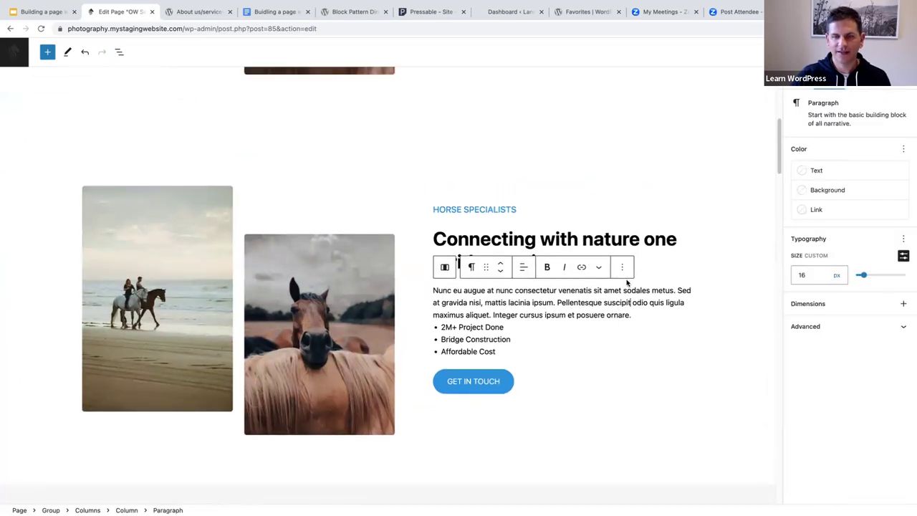
Step: Scroll the page down to Our services, then switch to the pattern-links notes tab
scroll(505, 334, "down", 2)
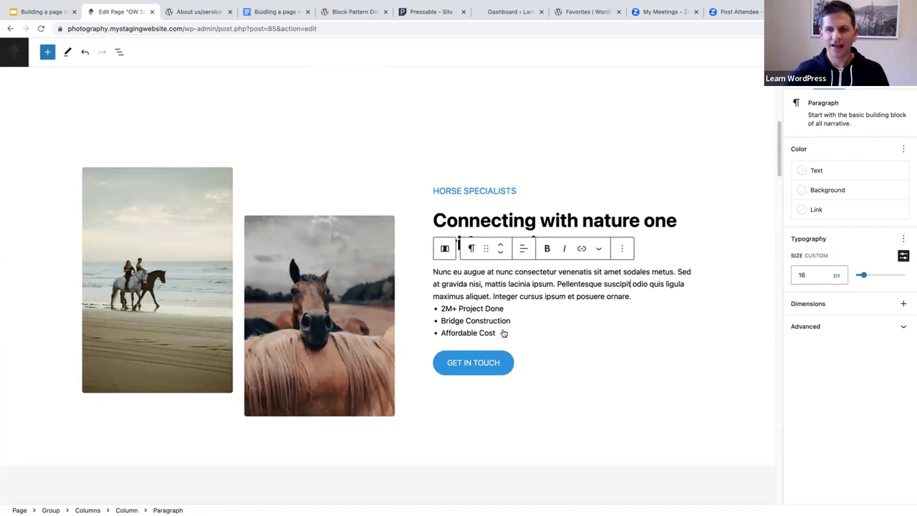
scroll(501, 321, "down", 2)
scroll(499, 318, "up", 3)
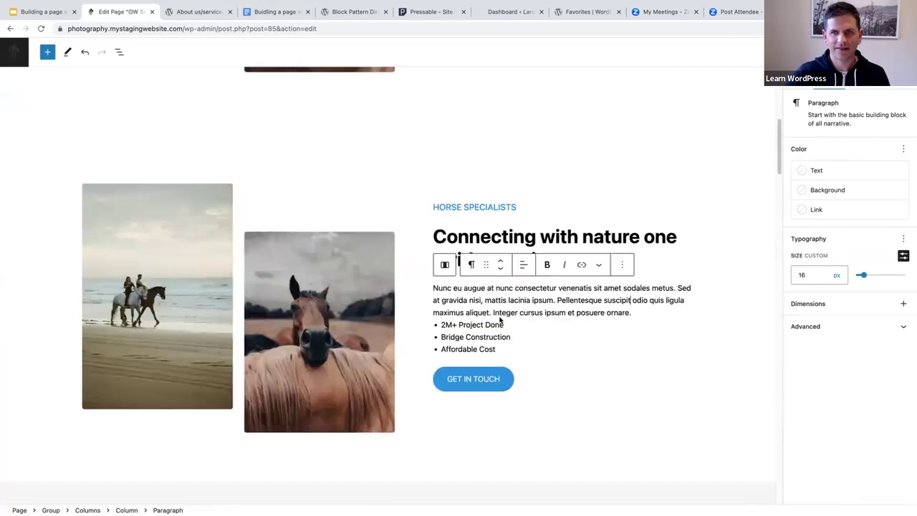
scroll(500, 318, "up", 5)
scroll(499, 318, "down", 3)
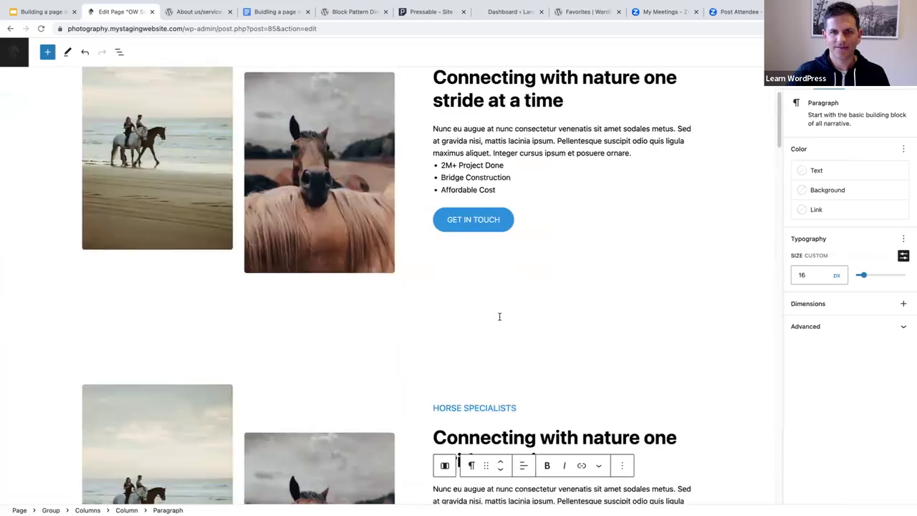
scroll(499, 316, "down", 8)
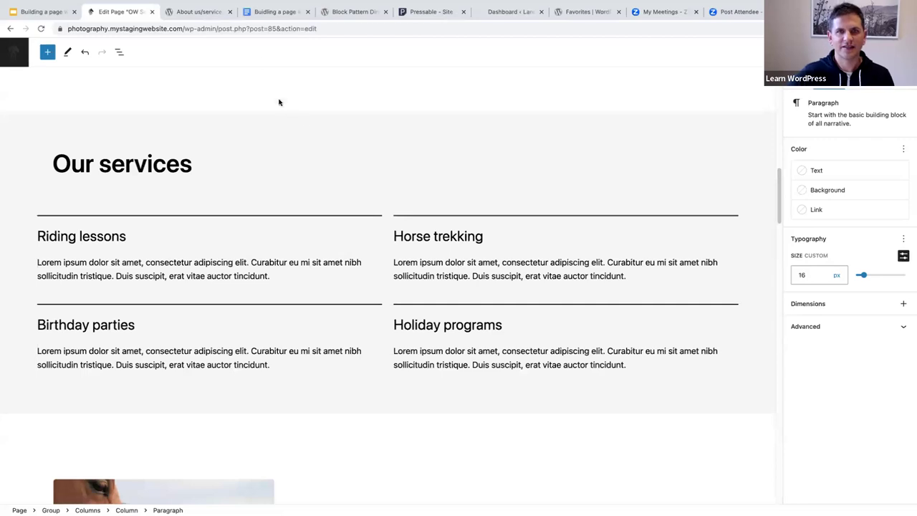
left_click(251, 15)
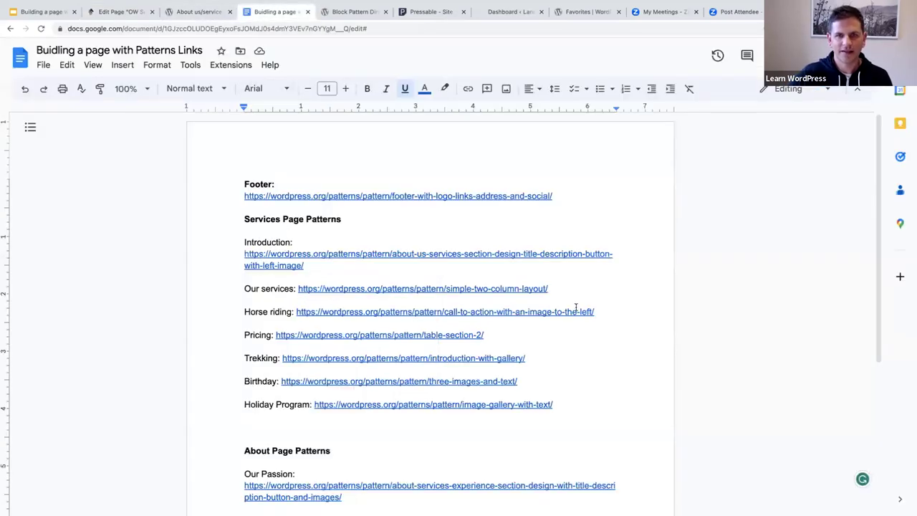
Step: Copy the Our services link from the notes and load the Simple two column layout pattern page
left_click_drag(548, 288, 300, 287)
key("ctrl+c")
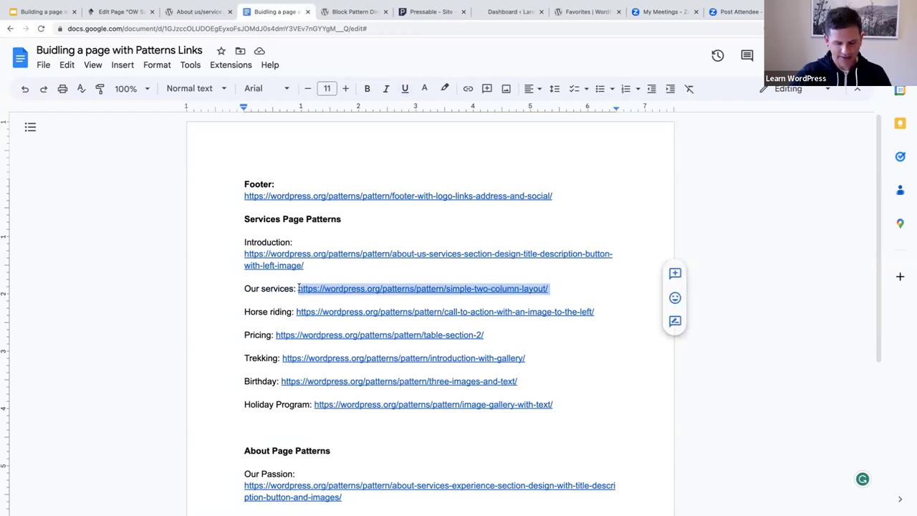
left_click(202, 12)
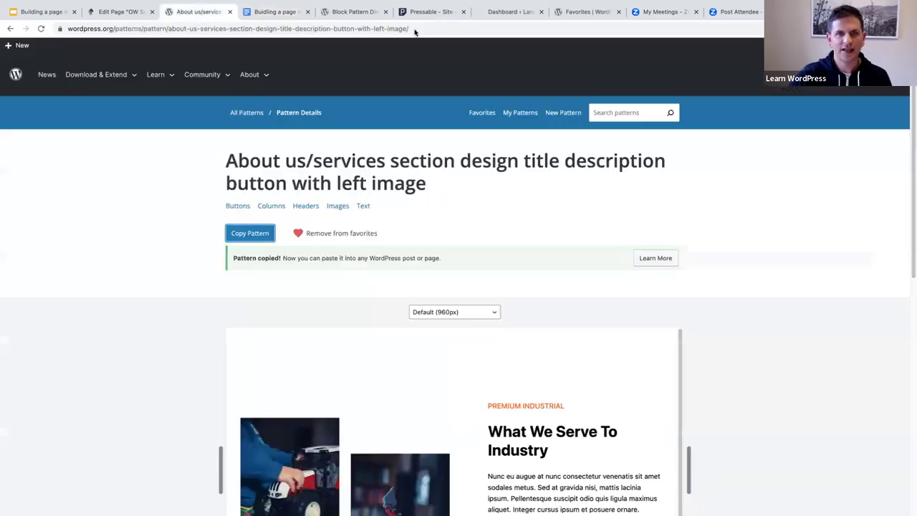
left_click(94, 26)
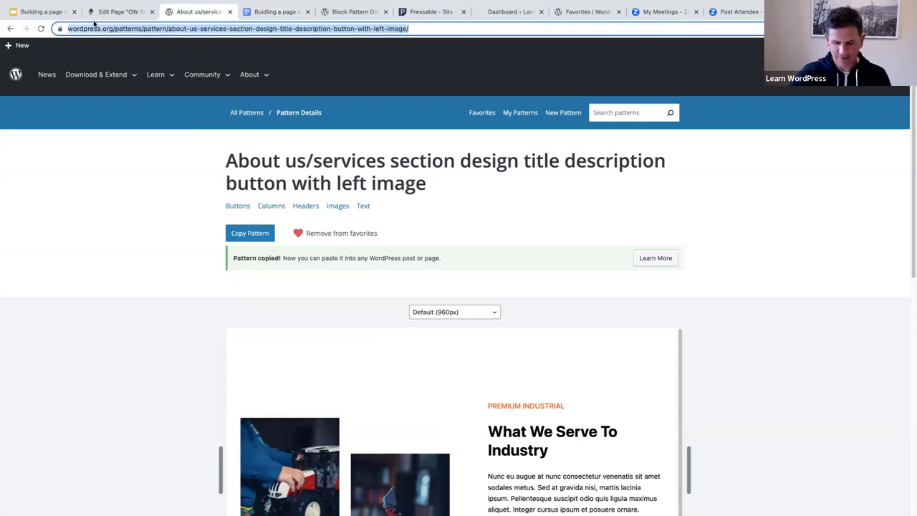
key("ctrl+v")
key("Return")
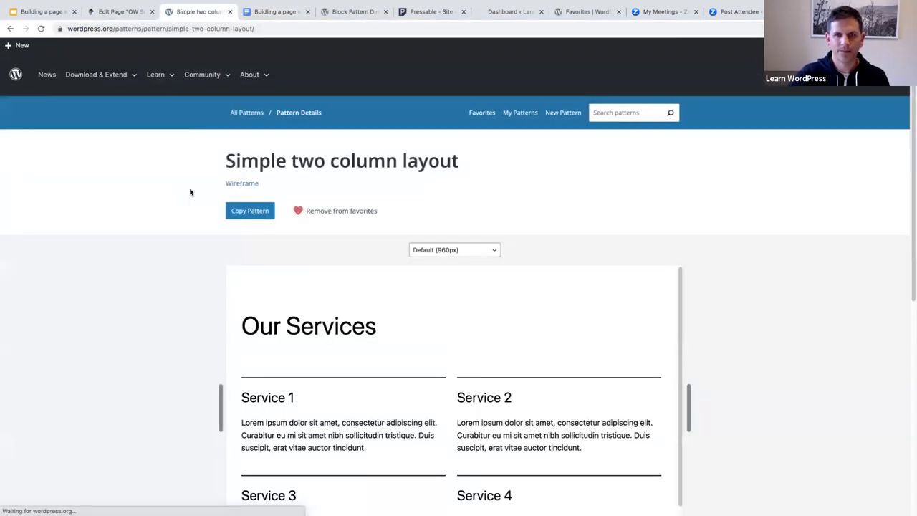
scroll(169, 203, "down", 3)
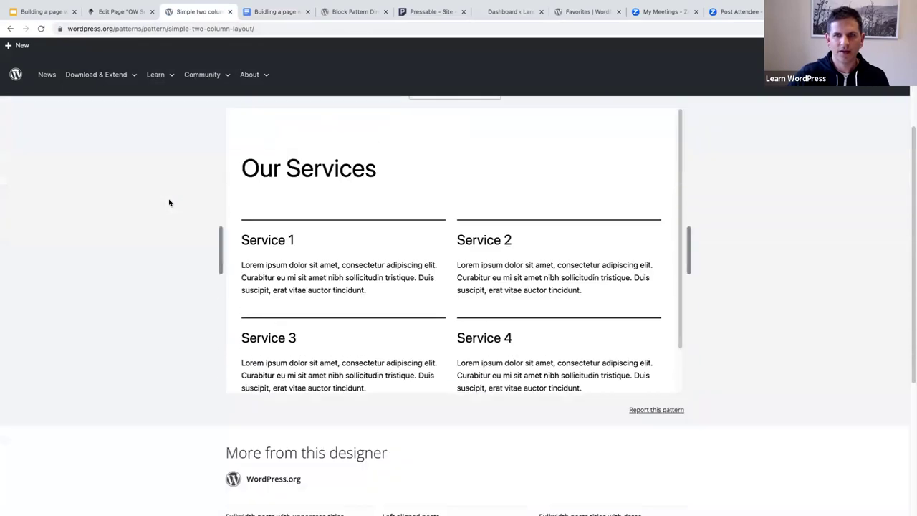
scroll(169, 203, "up", 1)
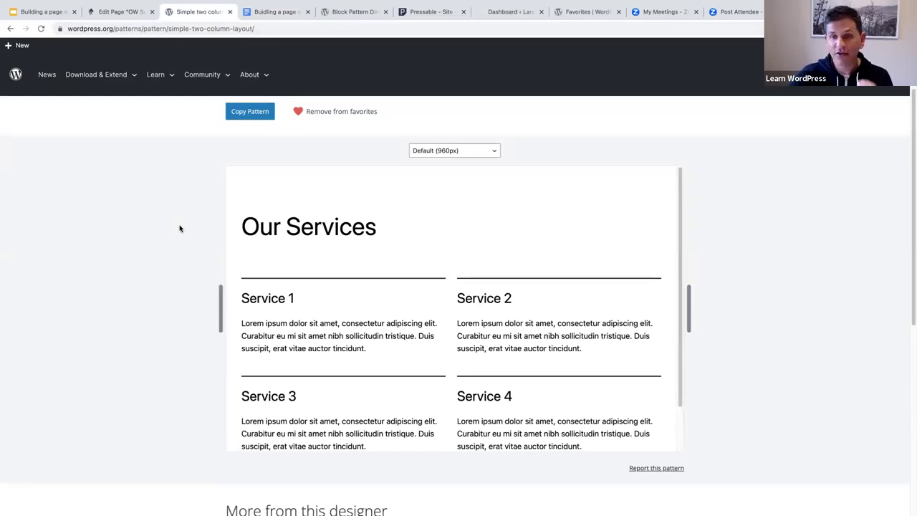
scroll(180, 229, "up", 1)
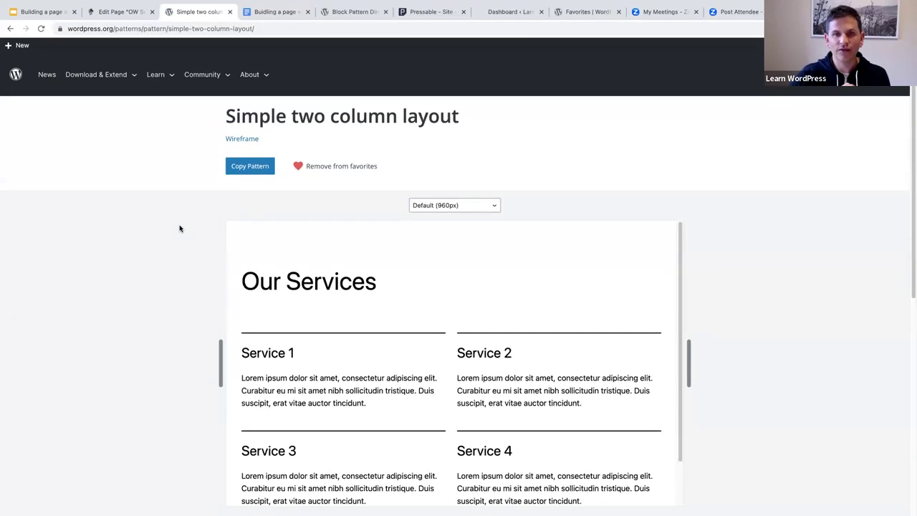
scroll(180, 228, "down", 5)
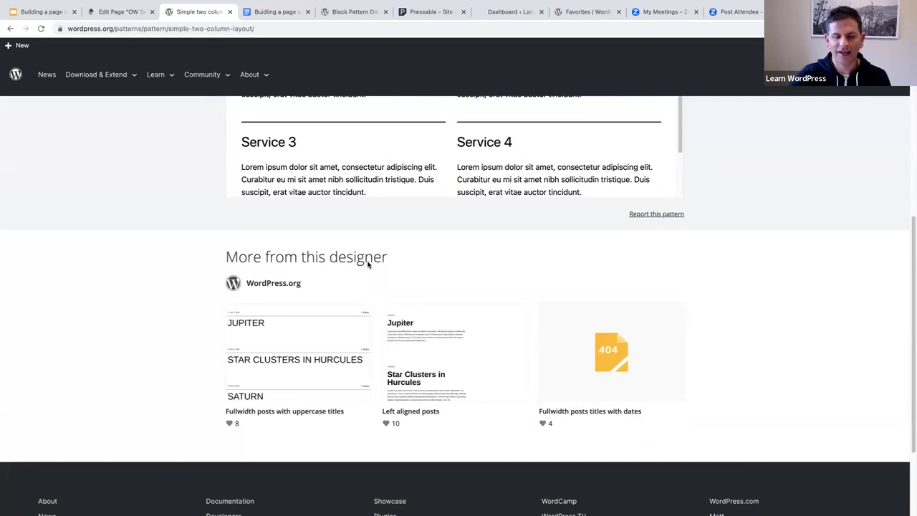
Step: Browse the list of patterns by WordPress.org
left_click(269, 284)
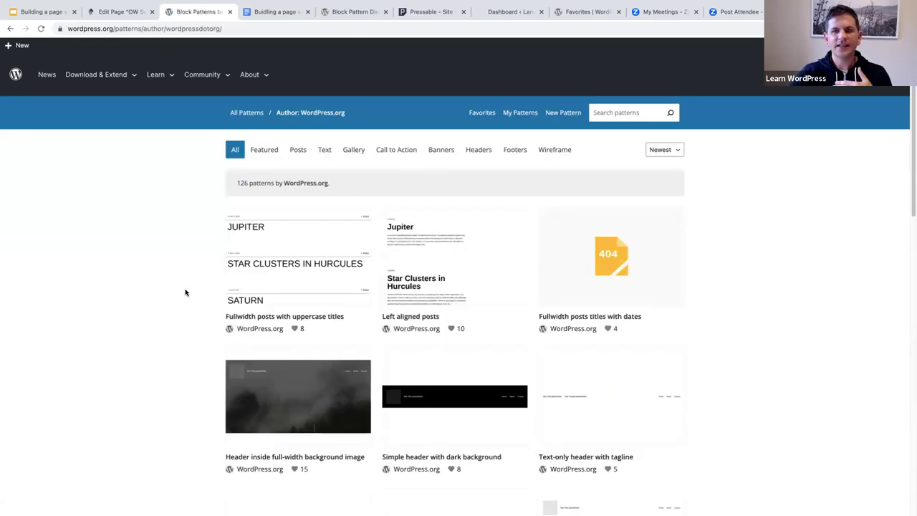
scroll(185, 292, "down", 4)
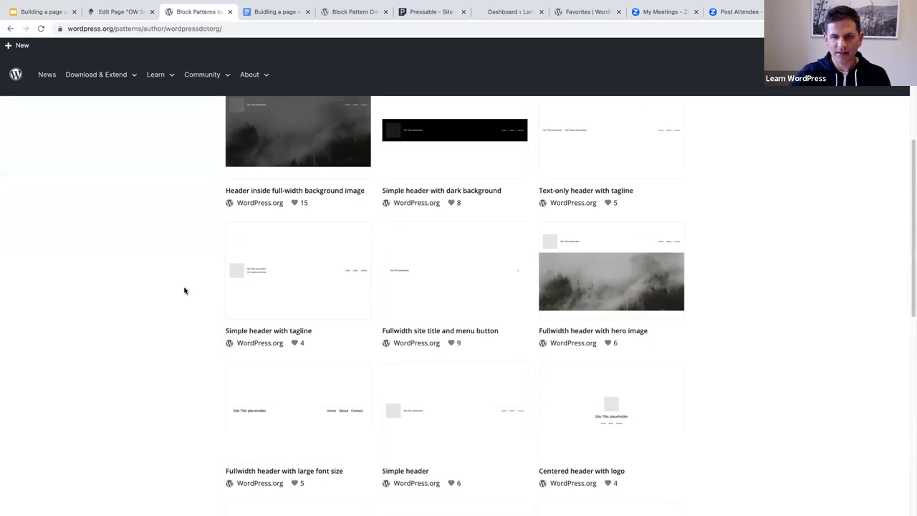
scroll(184, 290, "down", 7)
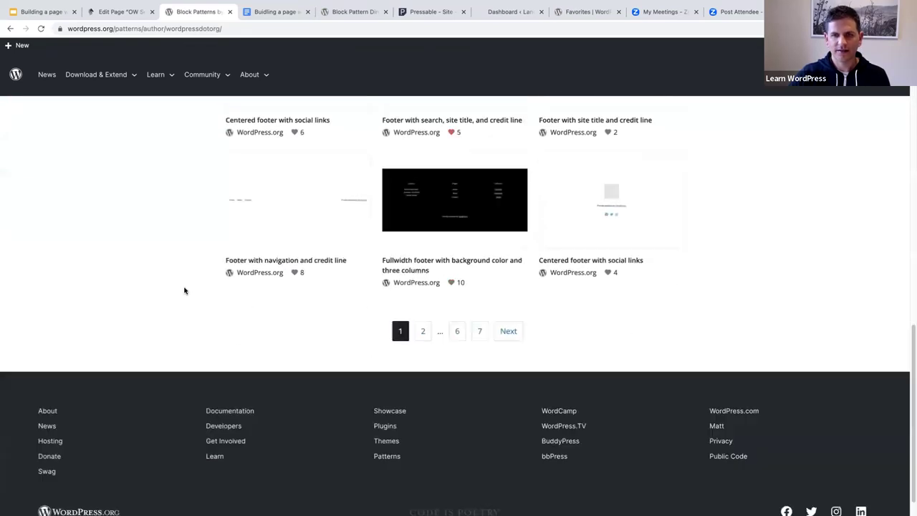
scroll(184, 290, "down", 1)
scroll(185, 287, "up", 5)
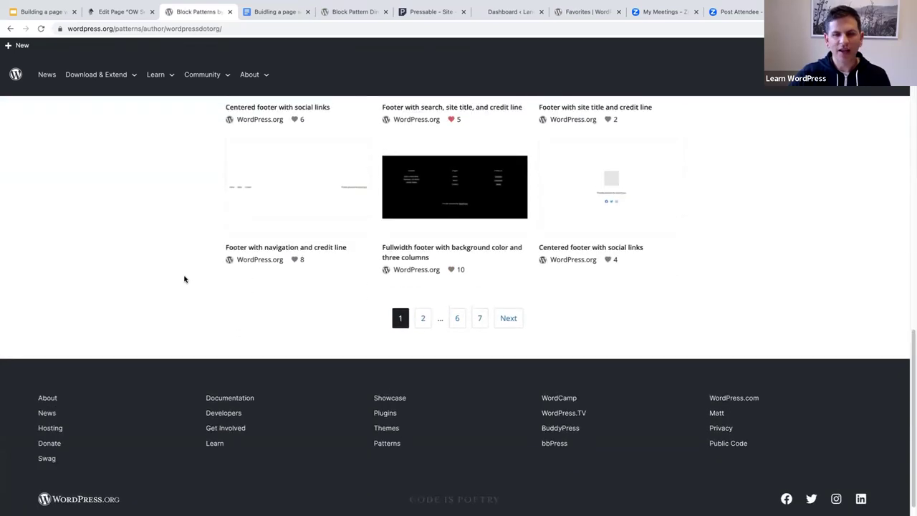
scroll(184, 280, "up", 5)
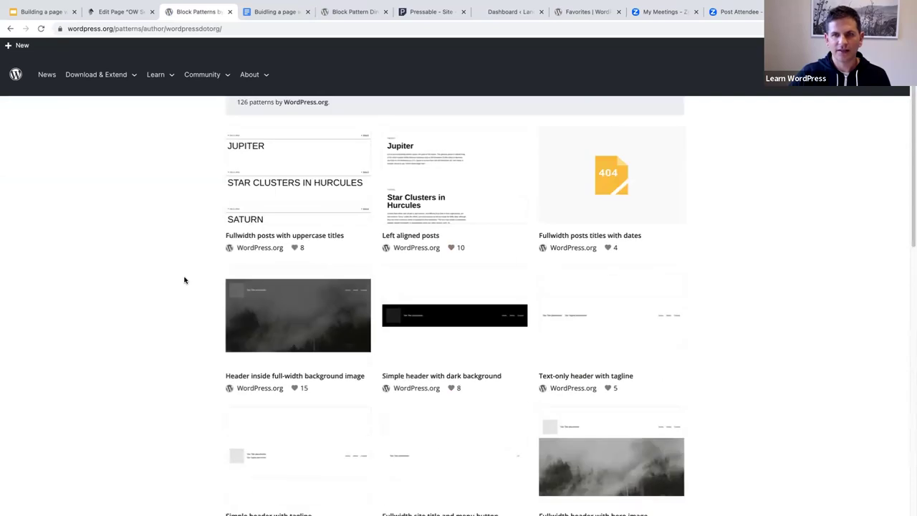
scroll(184, 280, "up", 1)
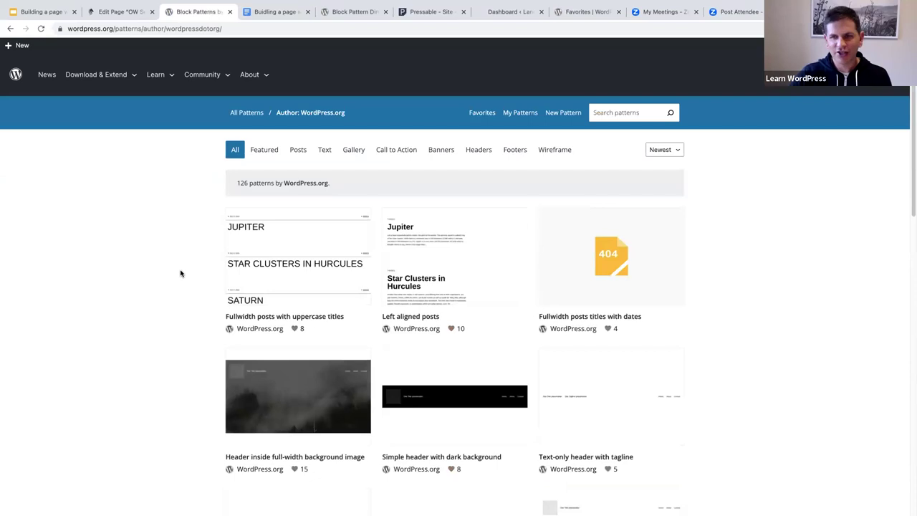
Step: Go back and copy the Simple two column layout pattern for the page editor
left_click(10, 30)
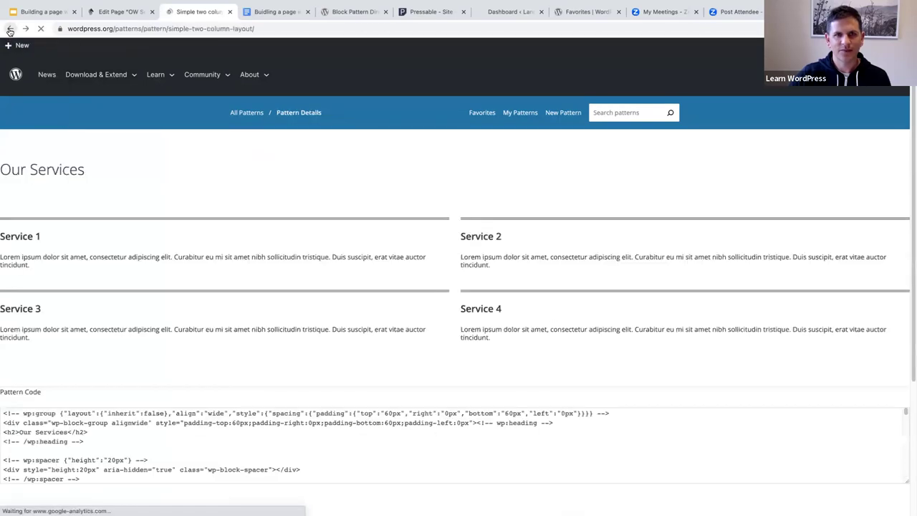
scroll(313, 282, "up", 5)
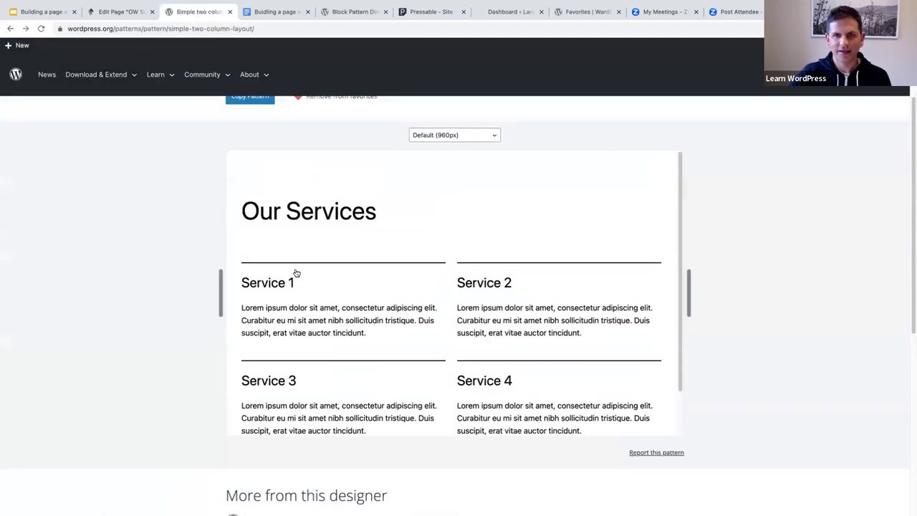
left_click(247, 211)
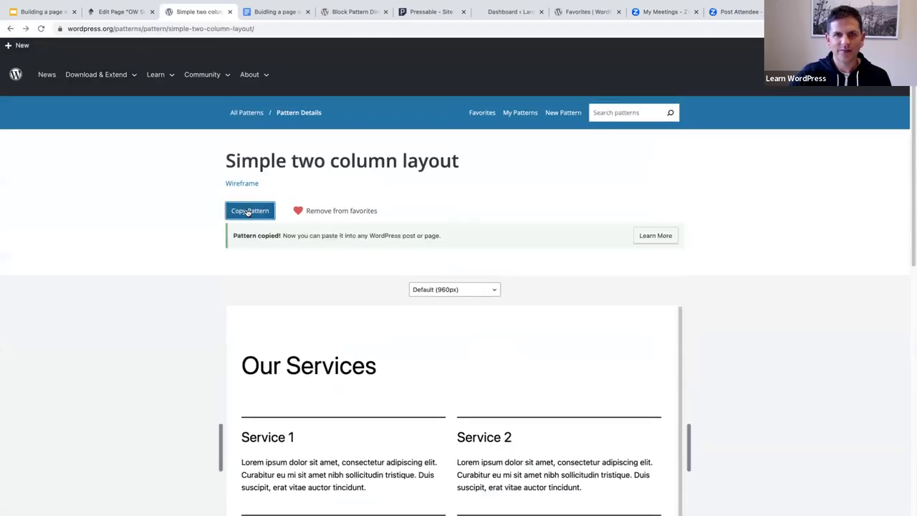
left_click(117, 12)
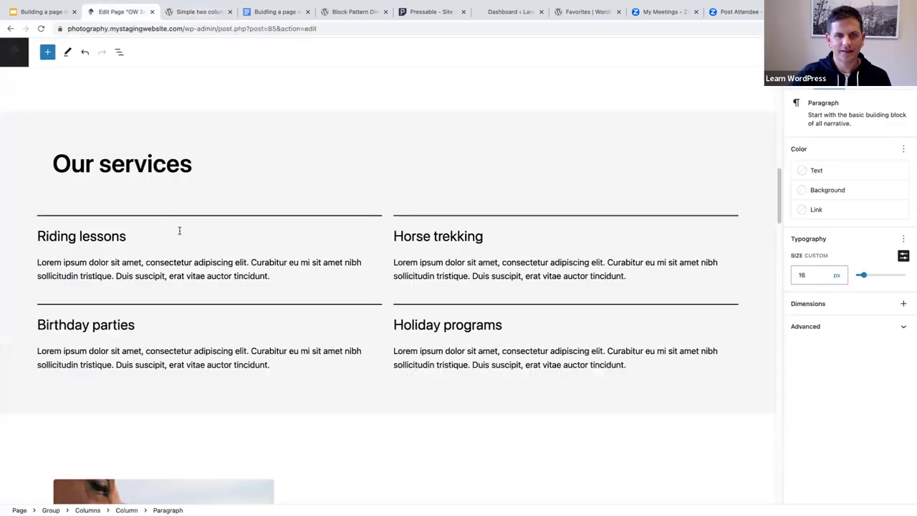
Step: Paste the Simple two column layout into an empty block inserted after the Our services group
scroll(178, 234, "up", 2)
scroll(158, 215, "down", 2)
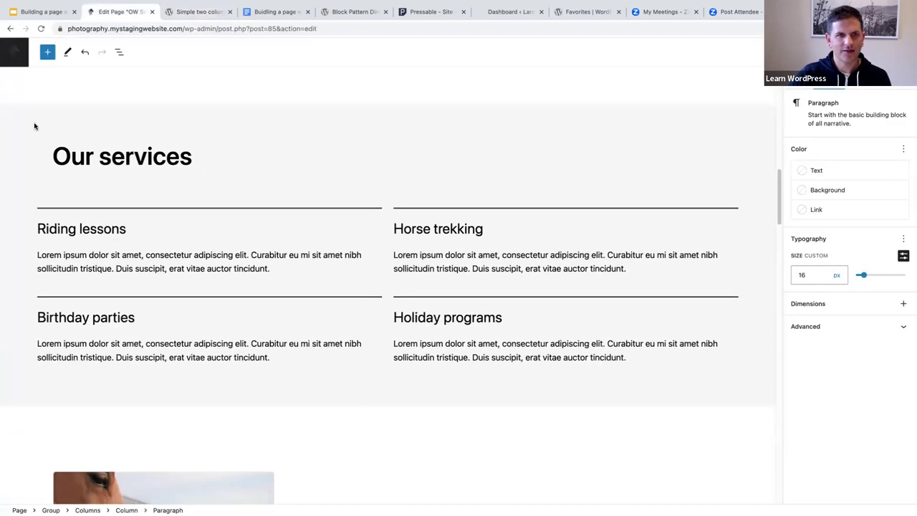
left_click(34, 126)
left_click(87, 85)
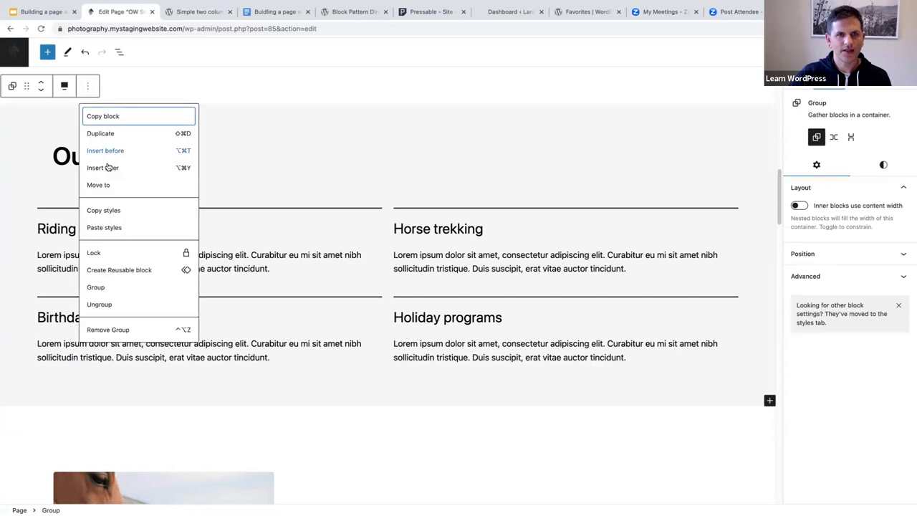
left_click(108, 167)
scroll(116, 317, "down", 5)
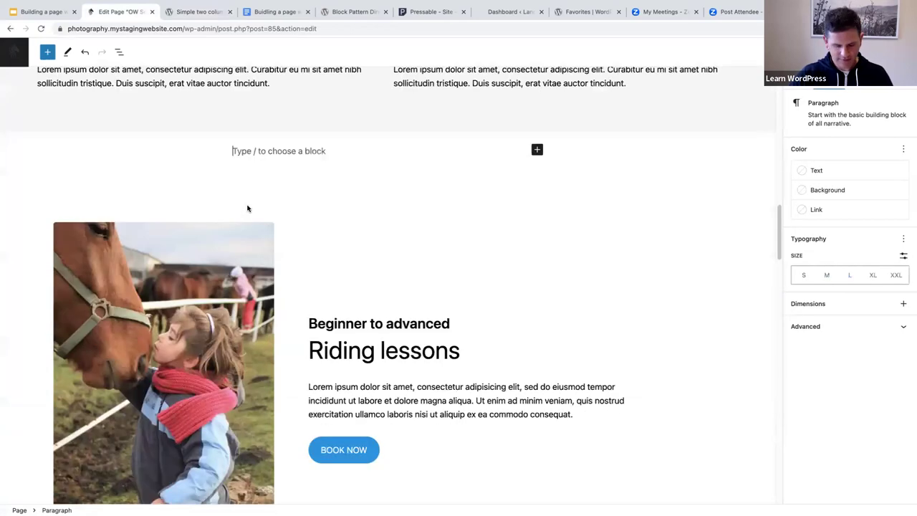
key("ctrl+v")
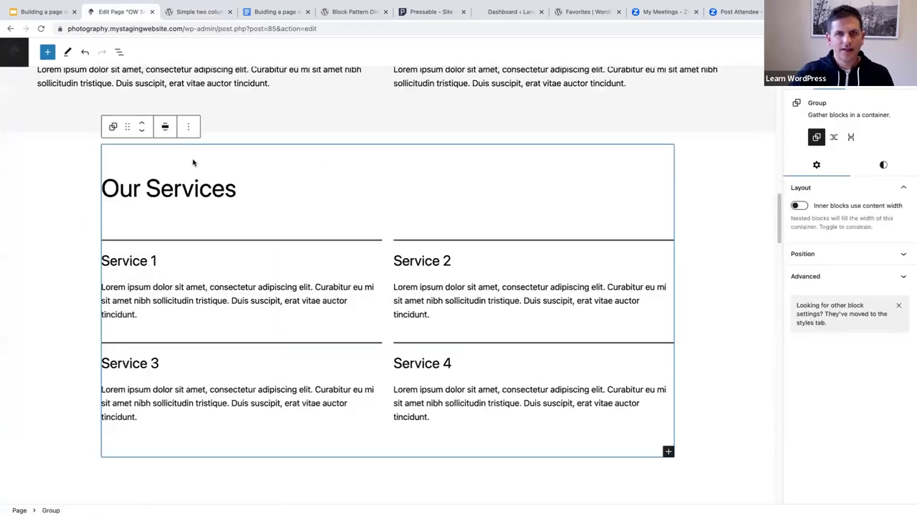
Step: Set the pasted Our Services group to Full width alignment and show the List View
left_click(165, 128)
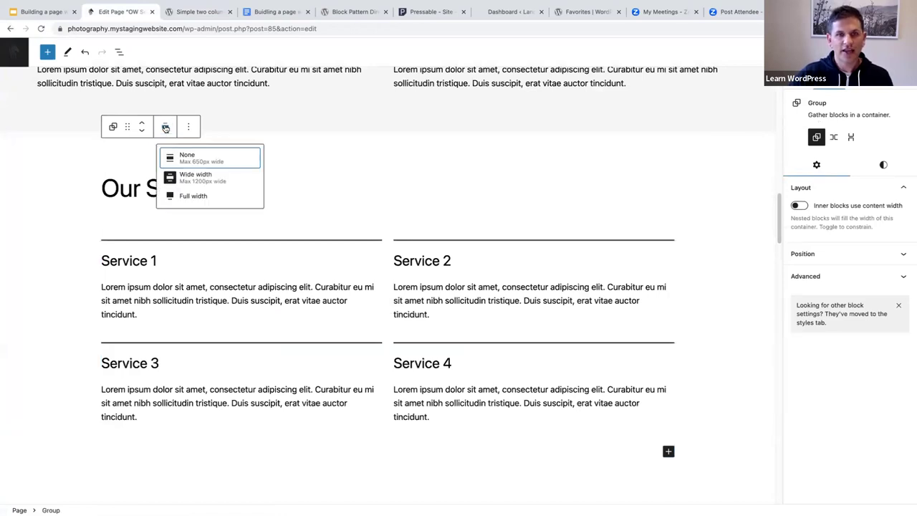
left_click(192, 196)
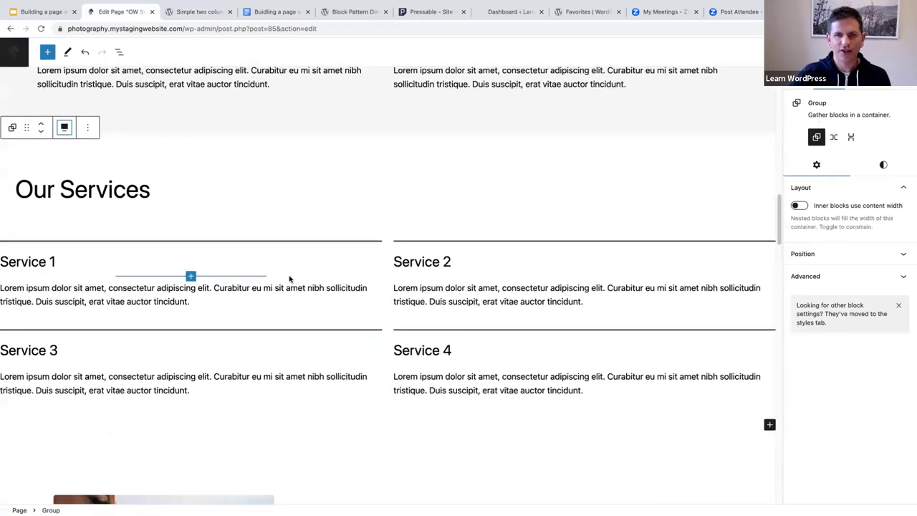
scroll(289, 277, "up", 1)
mouse_move(117, 252)
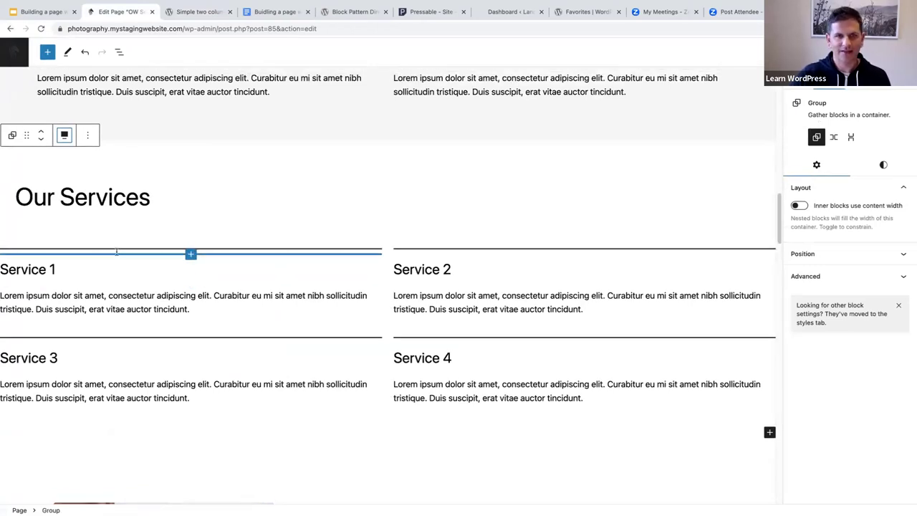
left_click(38, 166)
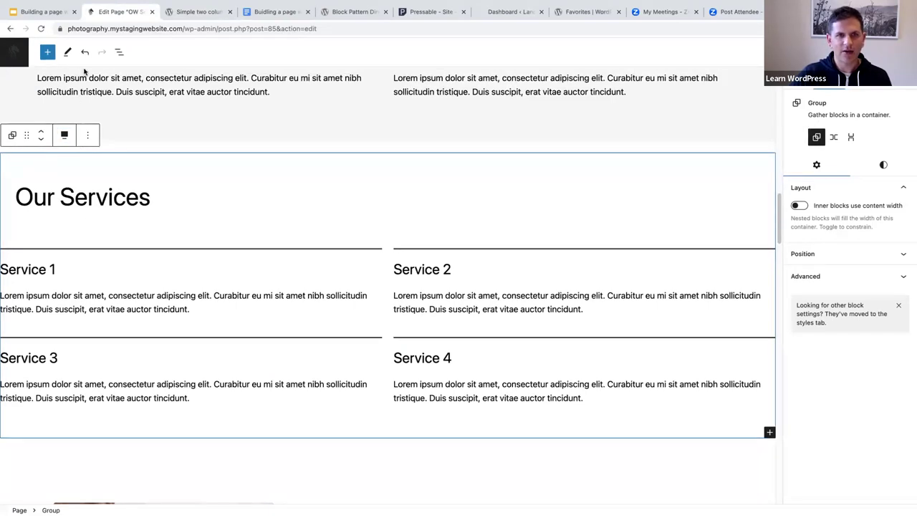
left_click(117, 53)
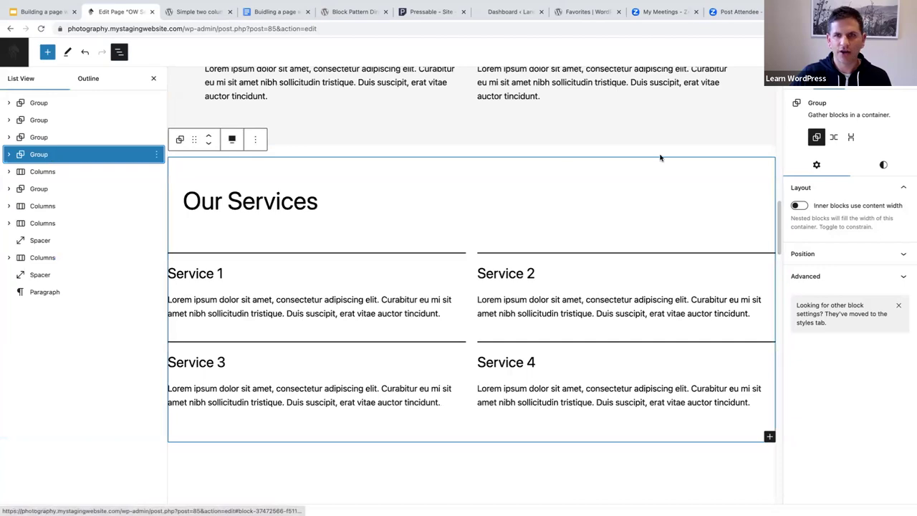
Step: Enter 60 px for the group's Right and Left padding, then close the List View outline
left_click(883, 166)
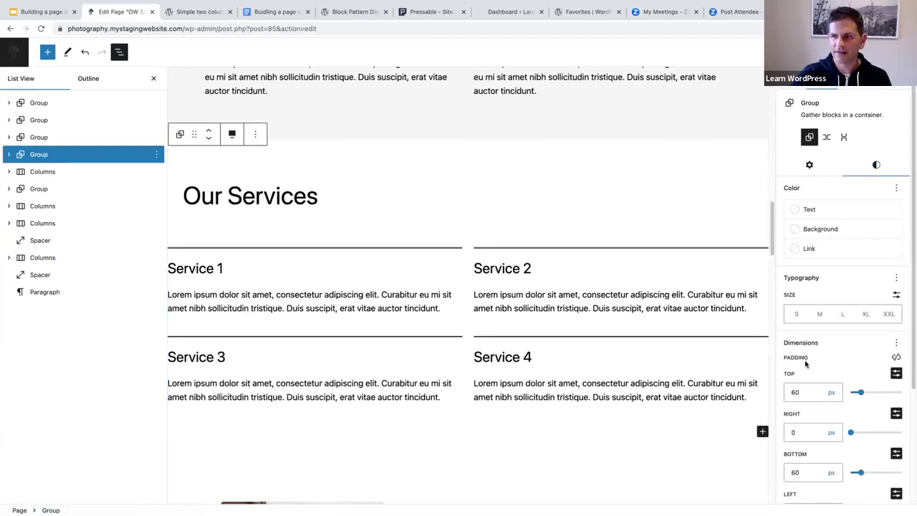
scroll(805, 359, "down", 1)
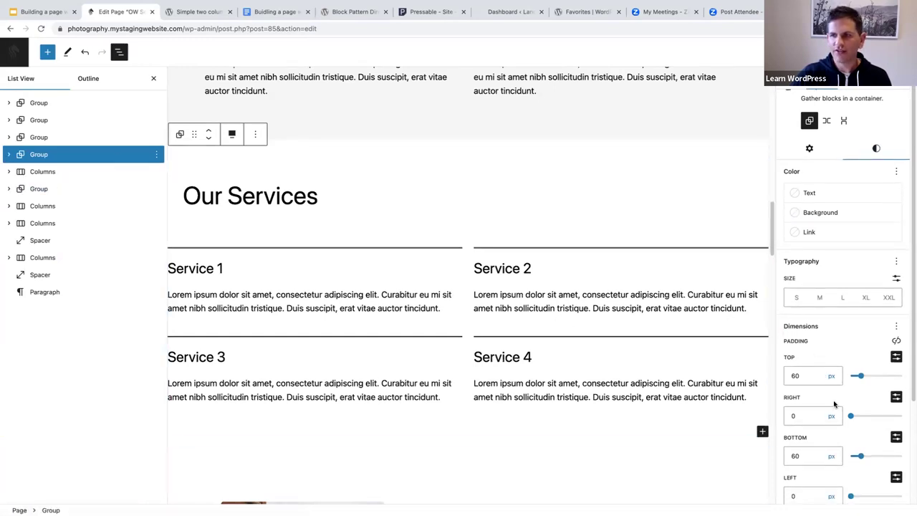
left_click(9, 155)
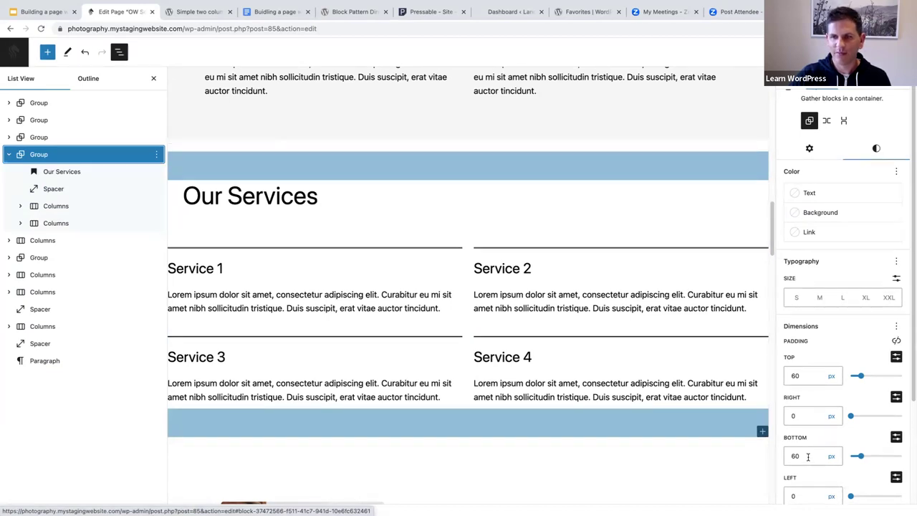
left_click(791, 415)
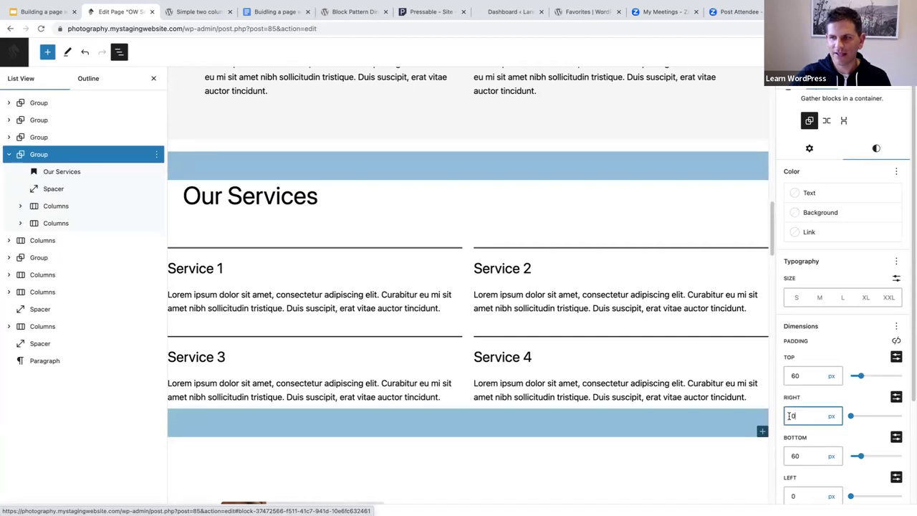
type("6")
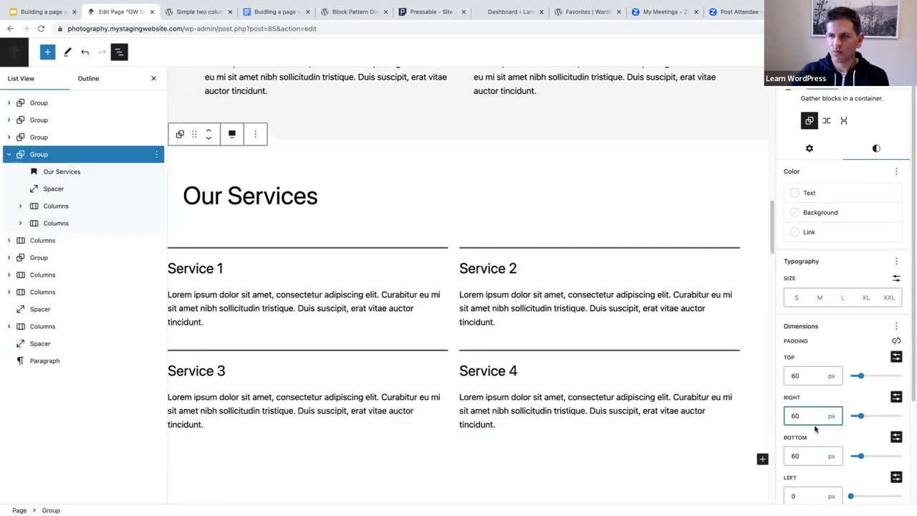
scroll(807, 419, "down", 2)
left_click(790, 428)
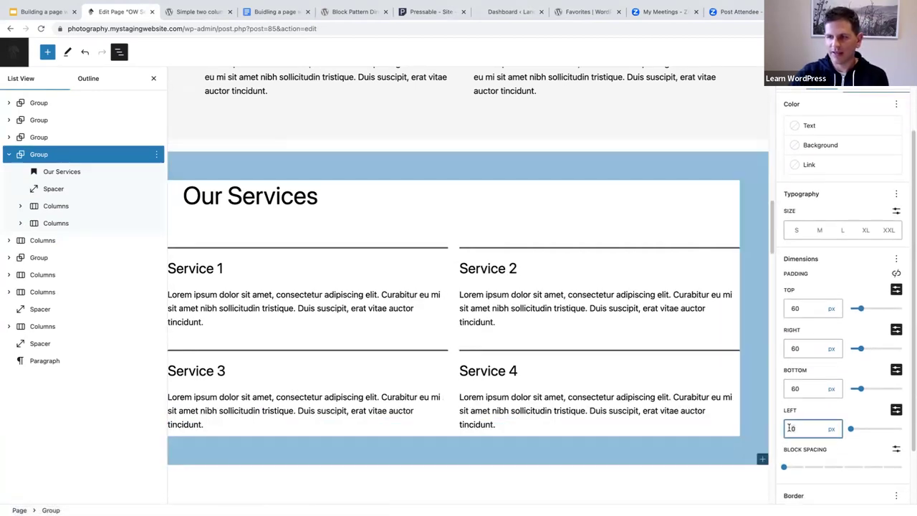
type("6")
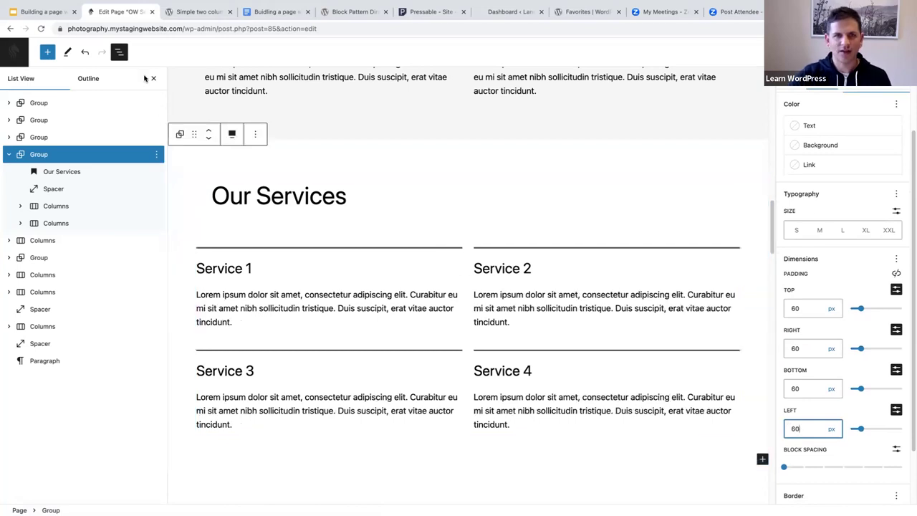
left_click(152, 78)
scroll(206, 213, "up", 3)
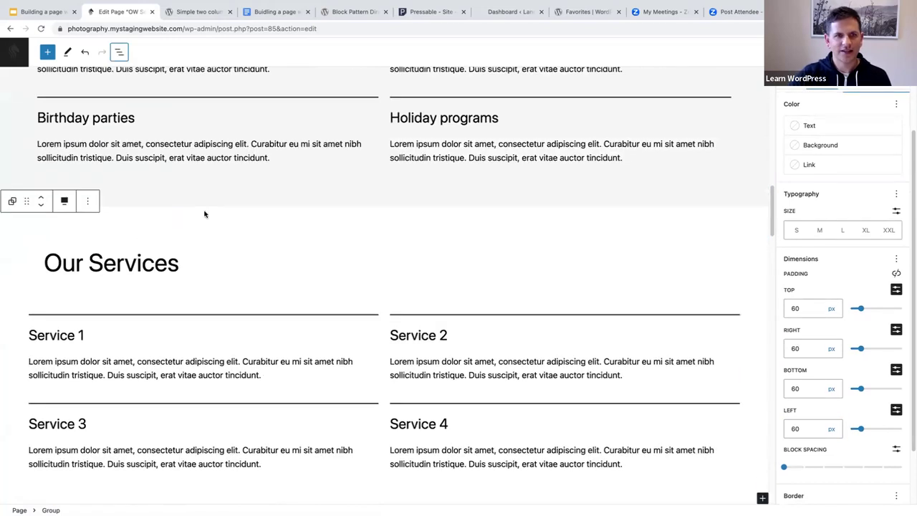
Step: Apply the Tertiary F6F6F6 background swatch to the Our Services group, then select the Service 1 heading text
scroll(215, 243, "down", 2)
left_click(27, 188)
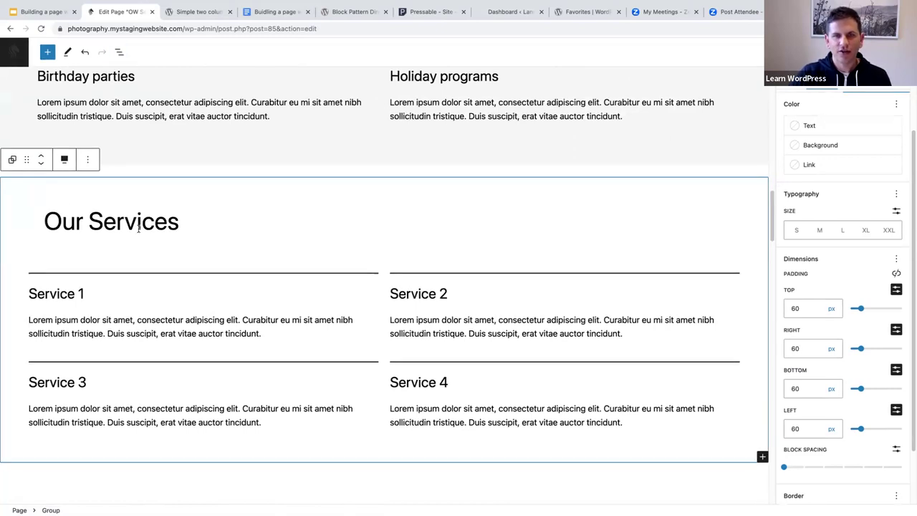
scroll(188, 235, "down", 10)
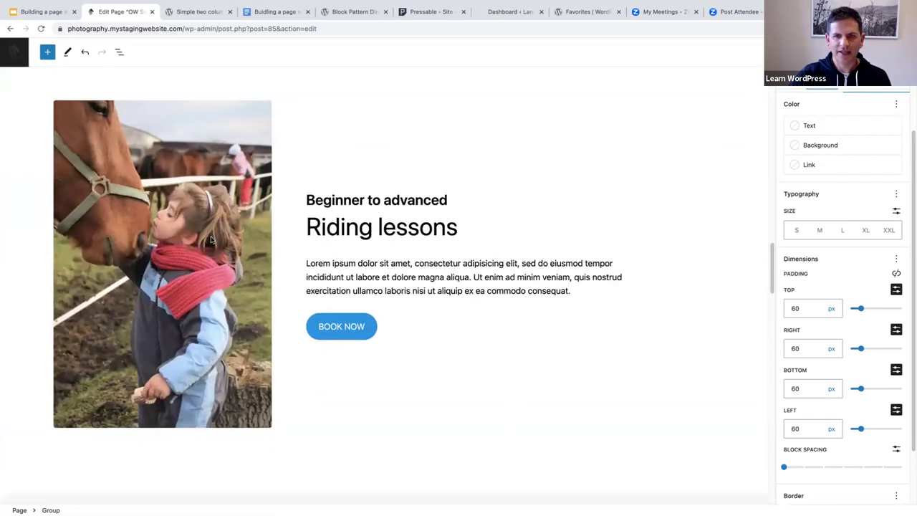
scroll(211, 240, "down", 5)
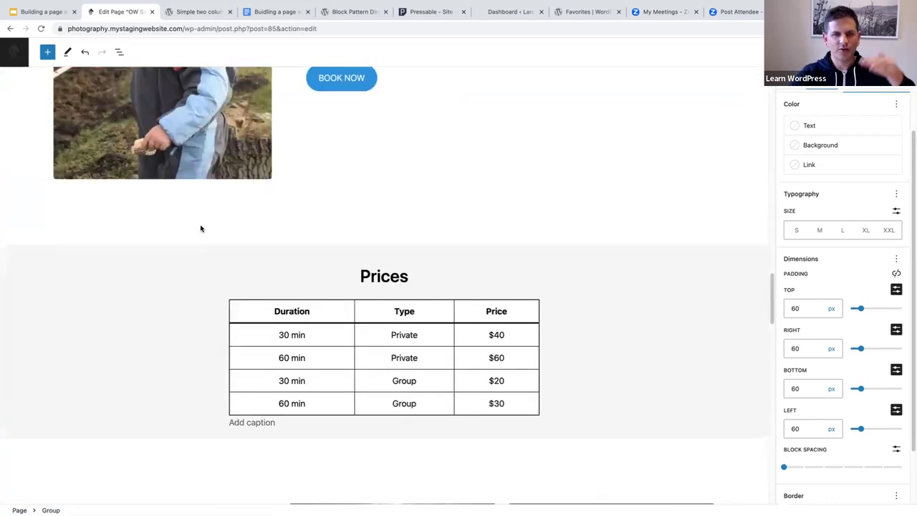
scroll(198, 246, "down", 1)
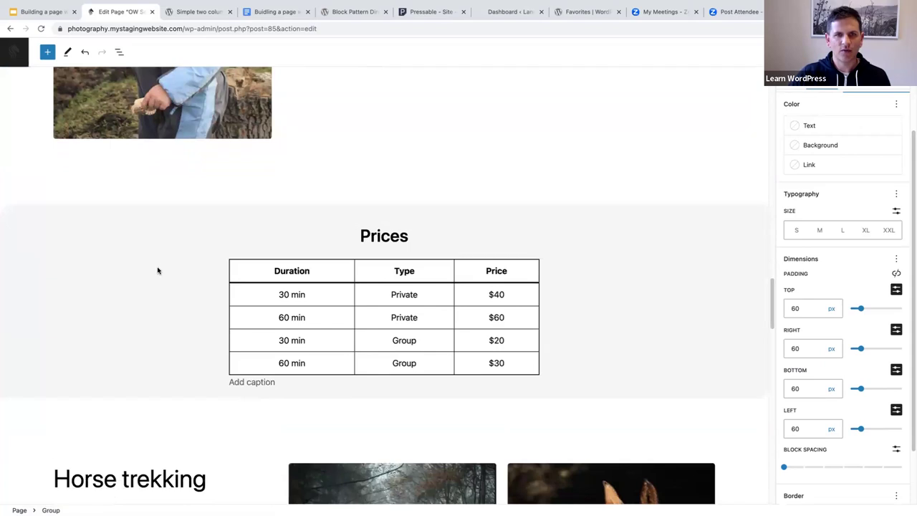
scroll(157, 264, "down", 5)
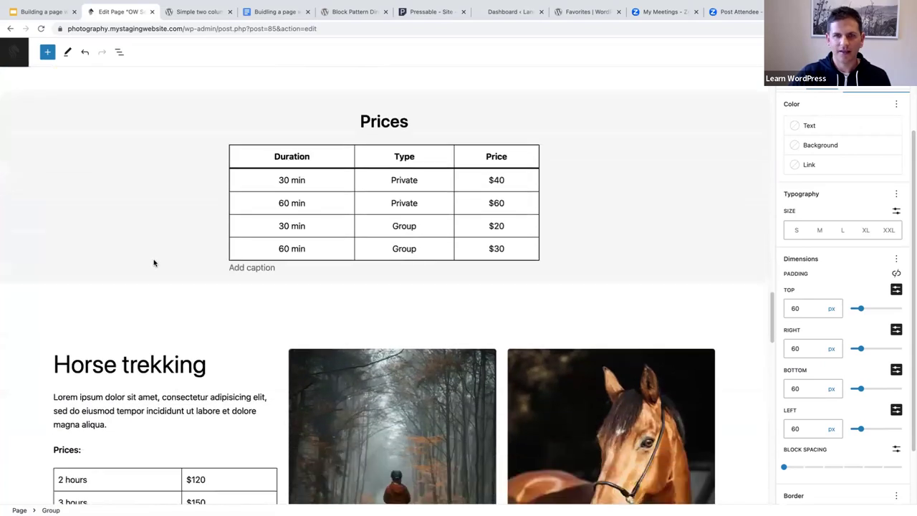
scroll(153, 263, "down", 8)
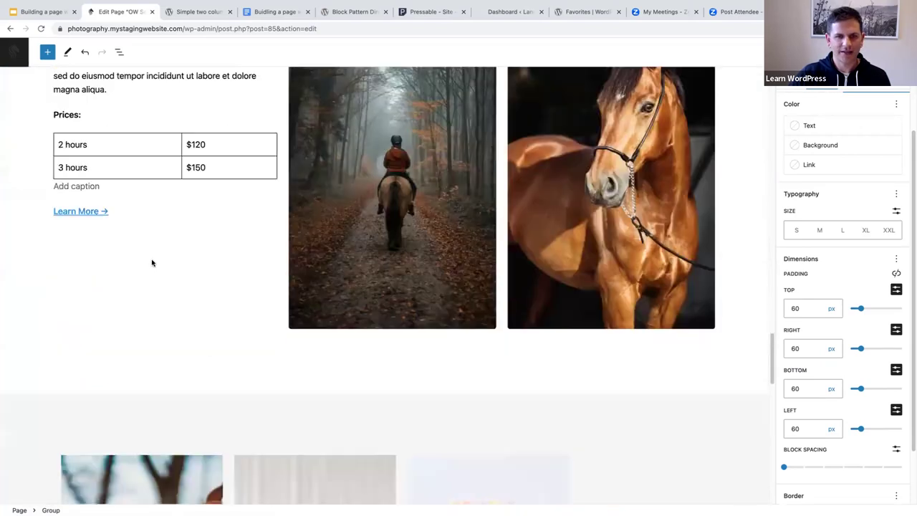
scroll(152, 263, "up", 15)
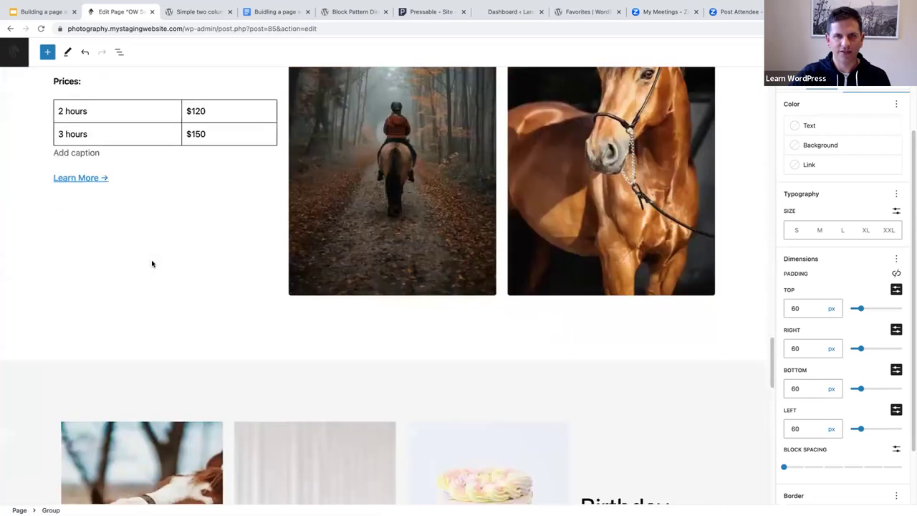
scroll(26, 238, "up", 4)
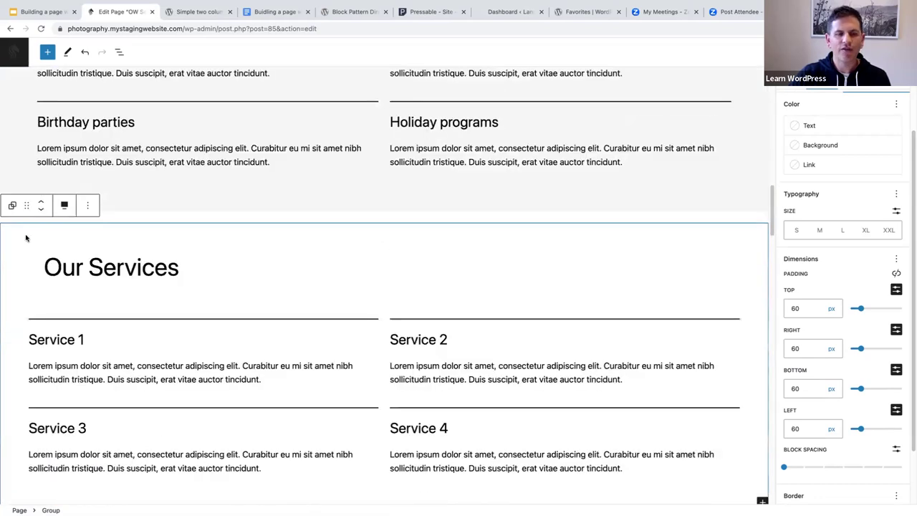
scroll(749, 205, "down", 2)
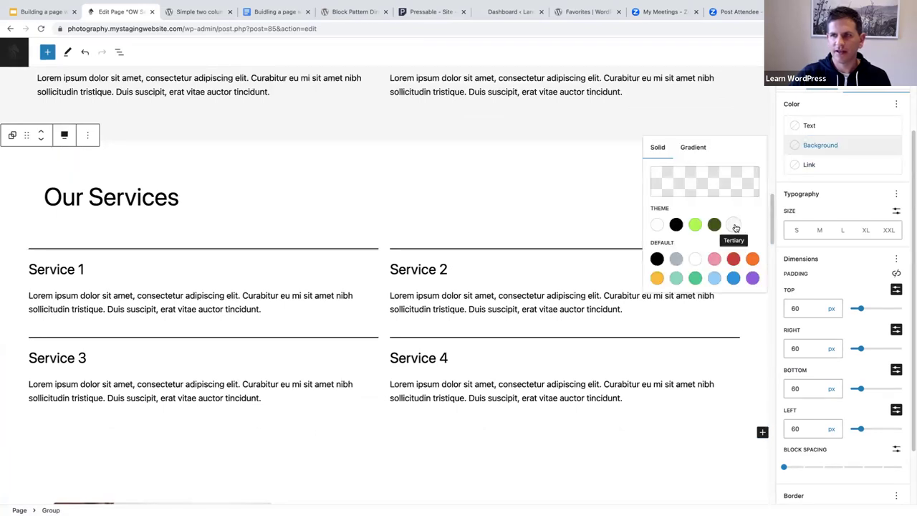
left_click(734, 225)
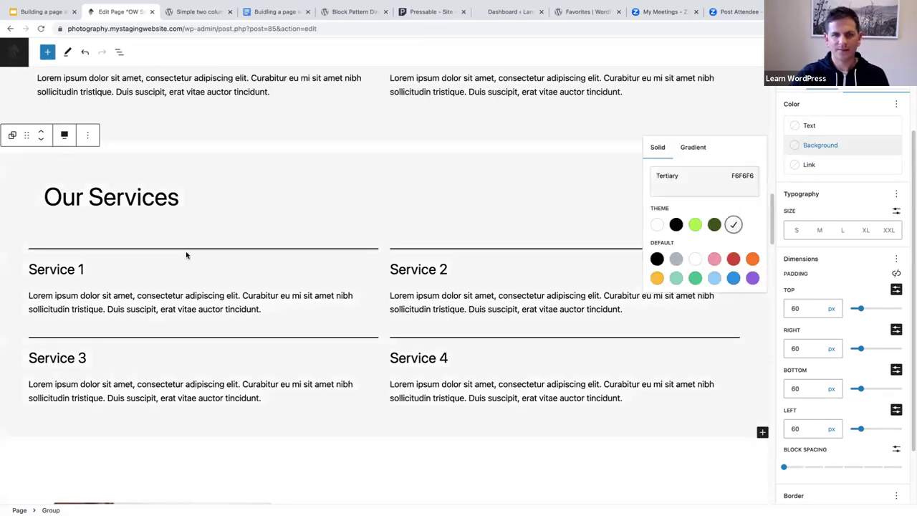
left_click(88, 269)
left_click_drag(88, 269, 20, 269)
Step: Rename the first two service headings to 'Riding lessons' and 'Horse trekking'
type("Riding Le")
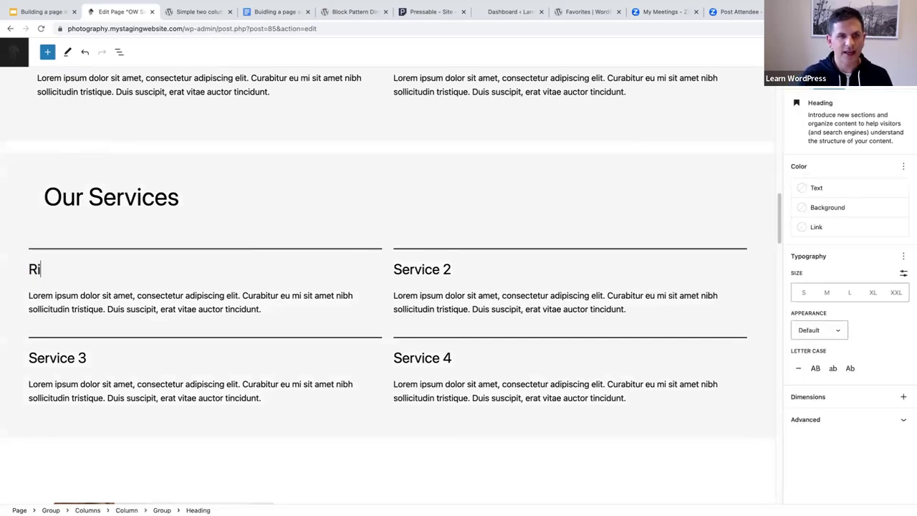
key("BackSpace")
key("BackSpace")
type("lessons")
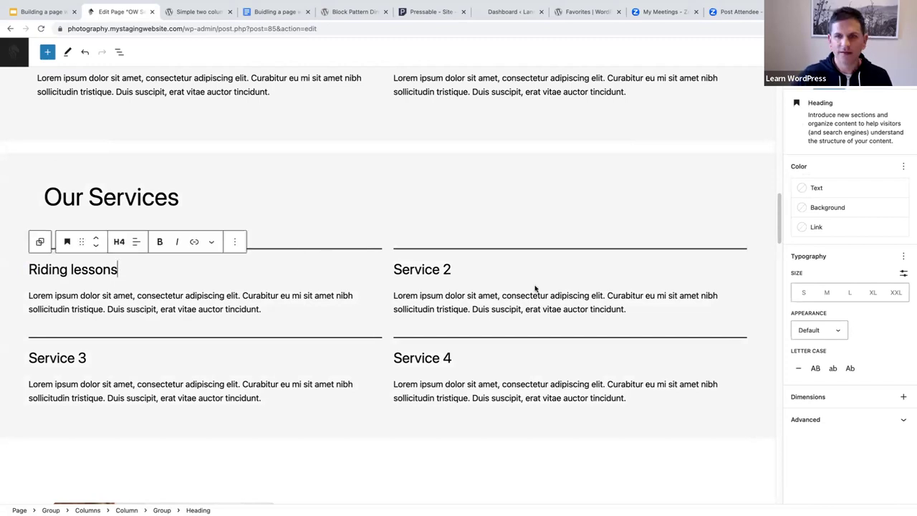
triple_click(434, 268)
type("Hor")
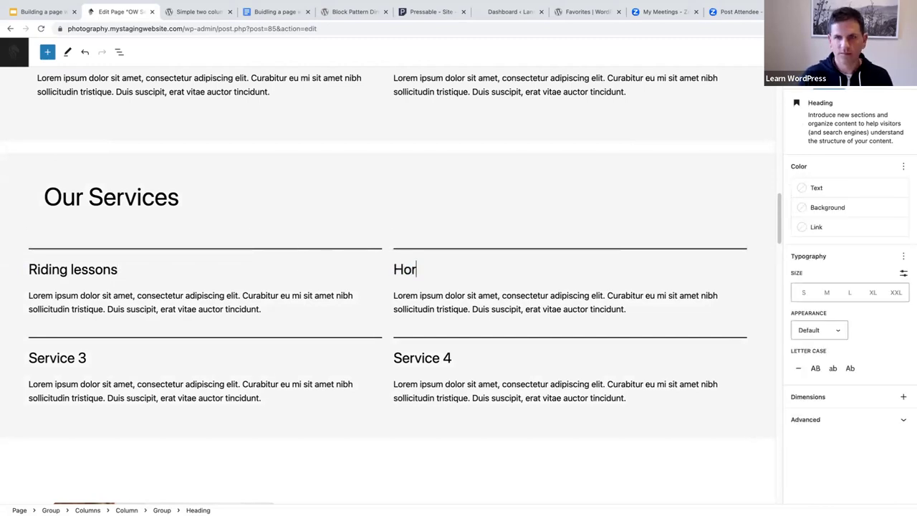
type("se trej=")
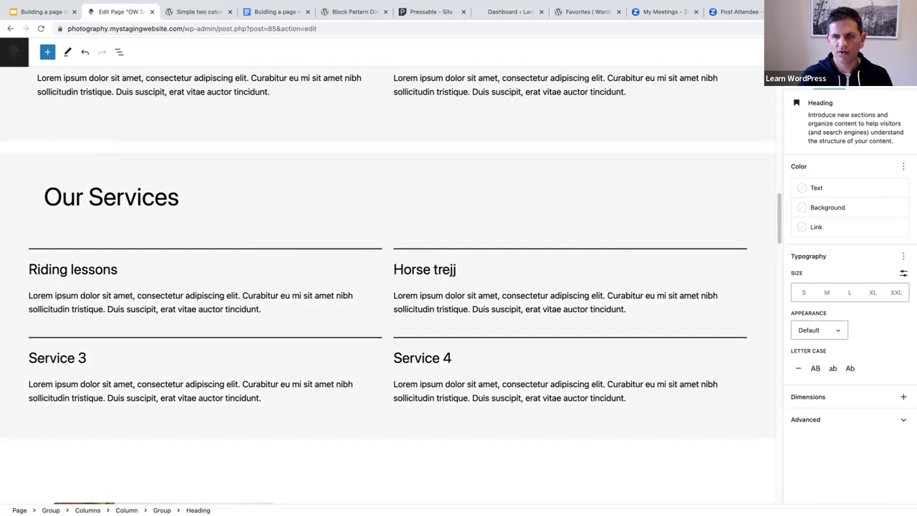
type("kking")
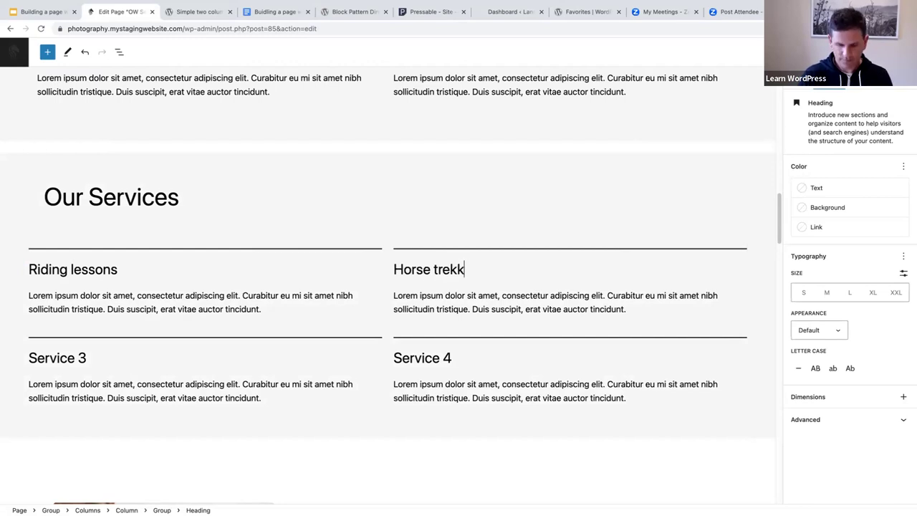
Step: Replace the Service 3 and Service 4 headings with 'Birthday parties' and 'Holiday programs'
triple_click(32, 361)
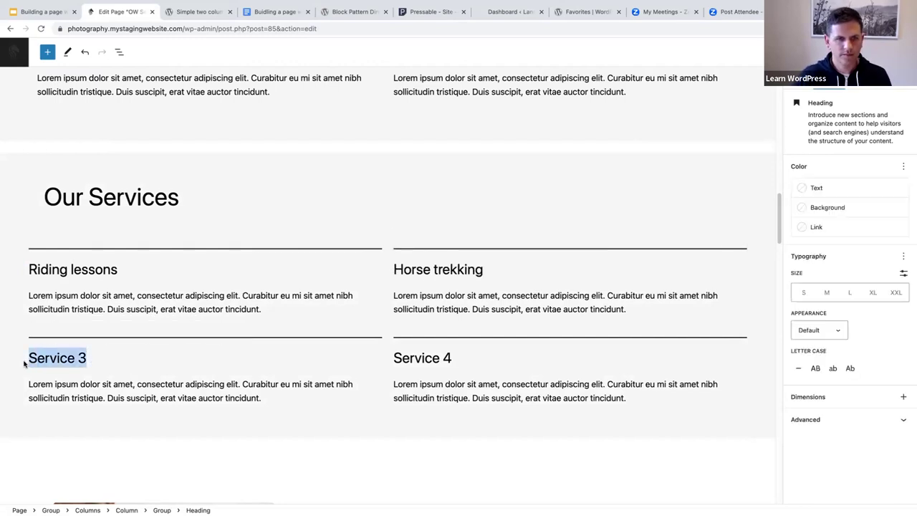
type("B")
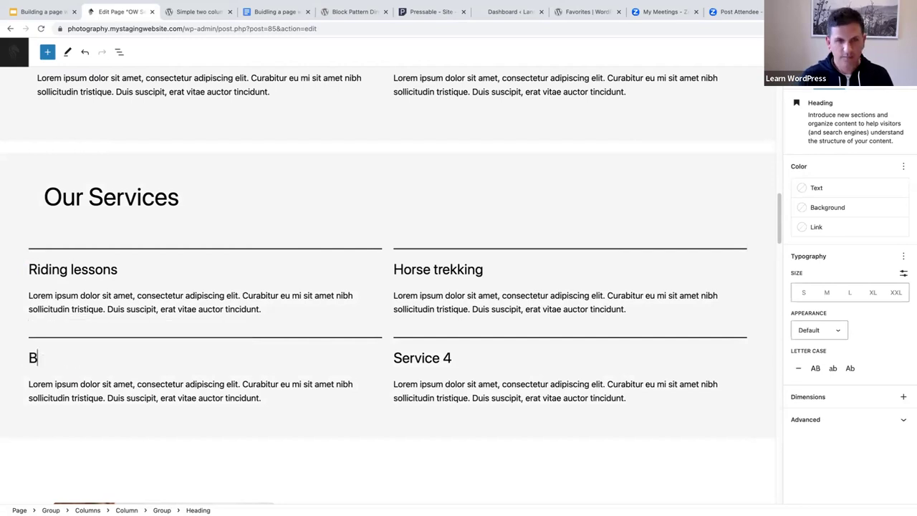
type("irthday pa")
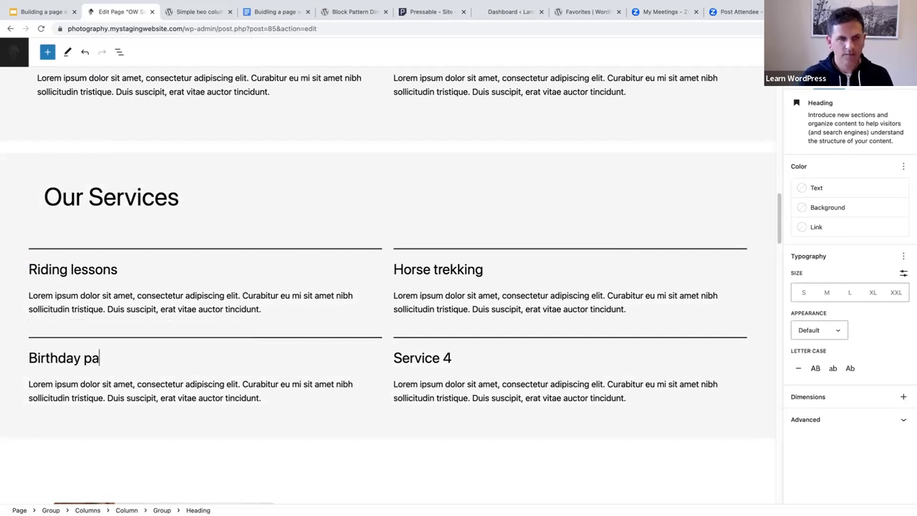
type("rties")
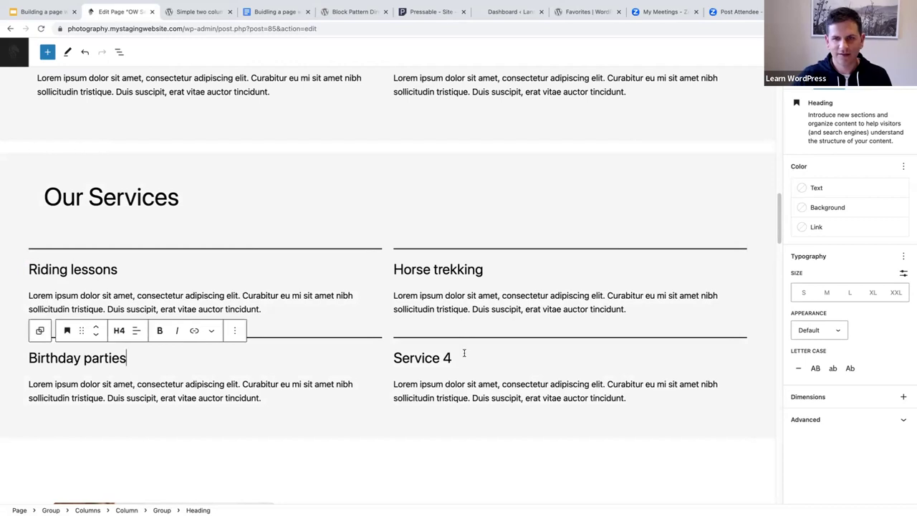
triple_click(395, 358)
type("Ho")
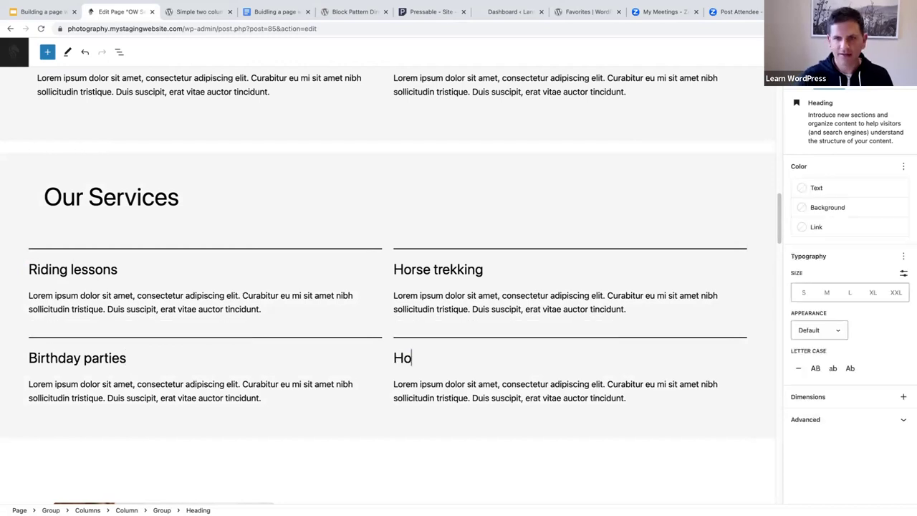
type("liday programs")
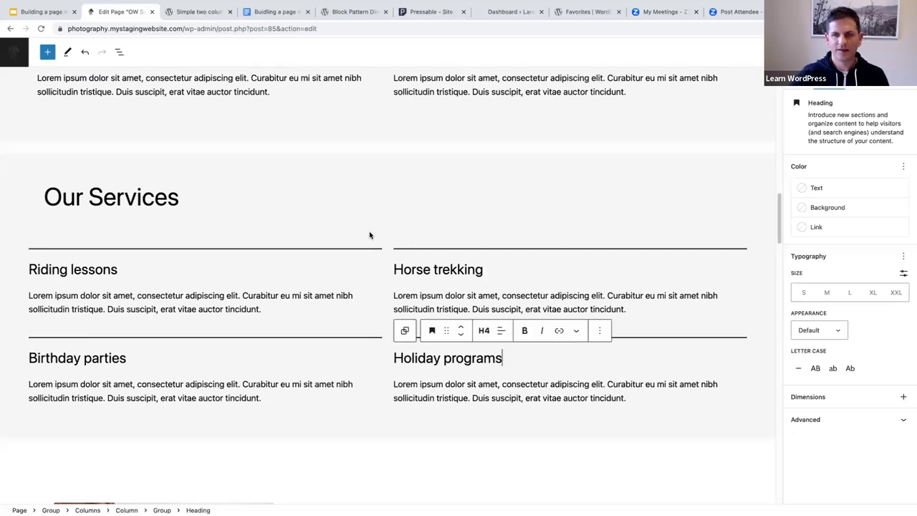
scroll(411, 237, "down", 1)
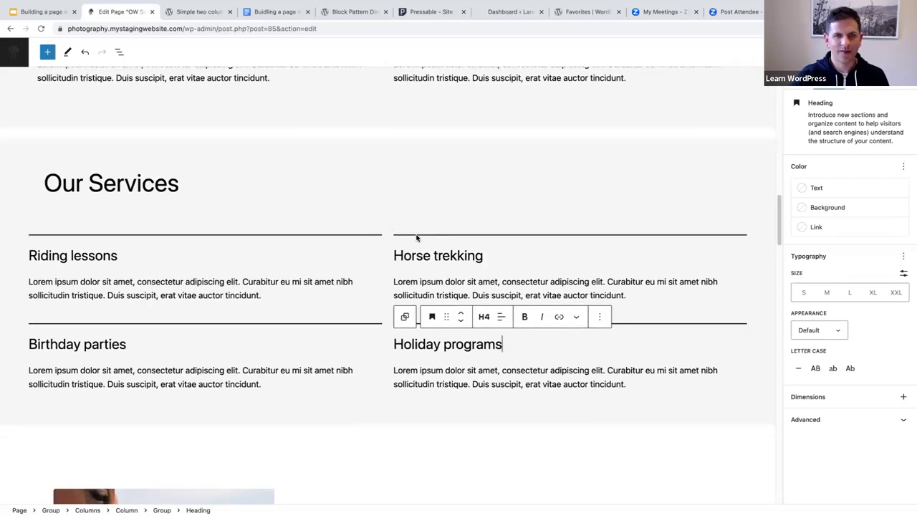
scroll(415, 240, "up", 6)
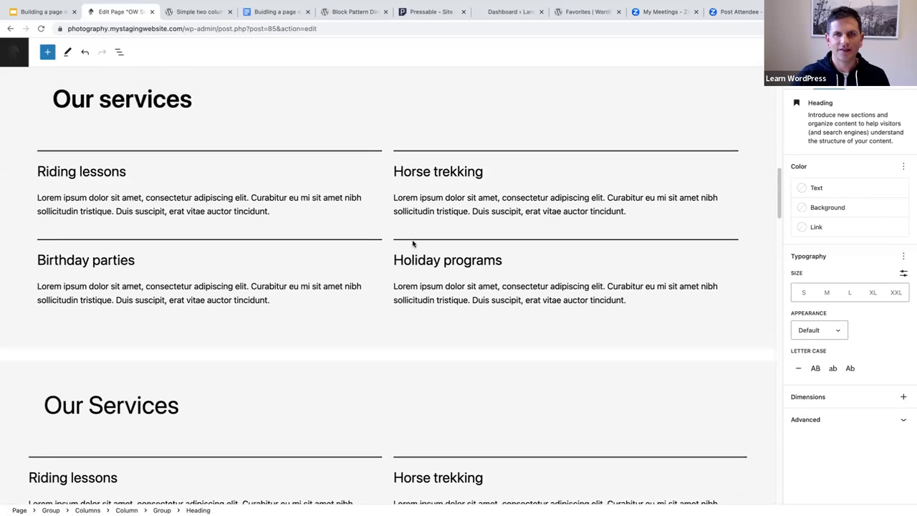
scroll(412, 243, "down", 2)
scroll(413, 241, "down", 5)
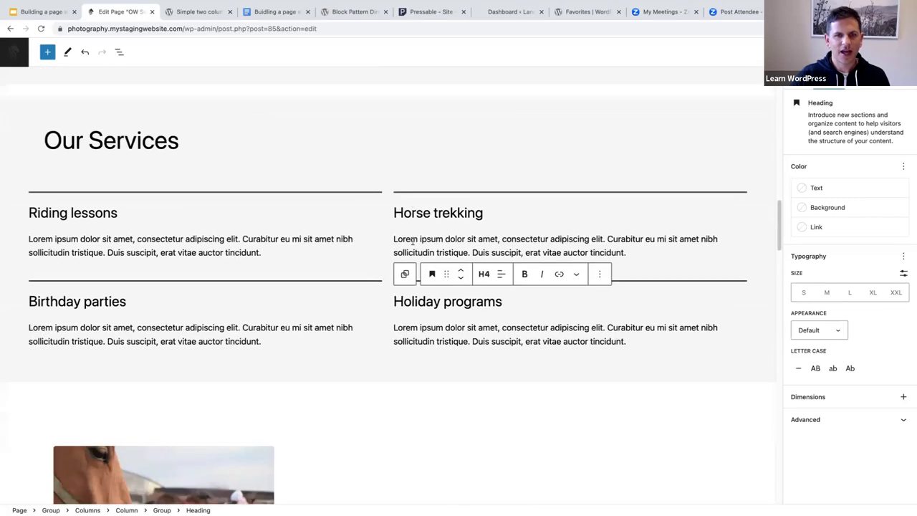
left_click_drag(263, 241, 22, 232)
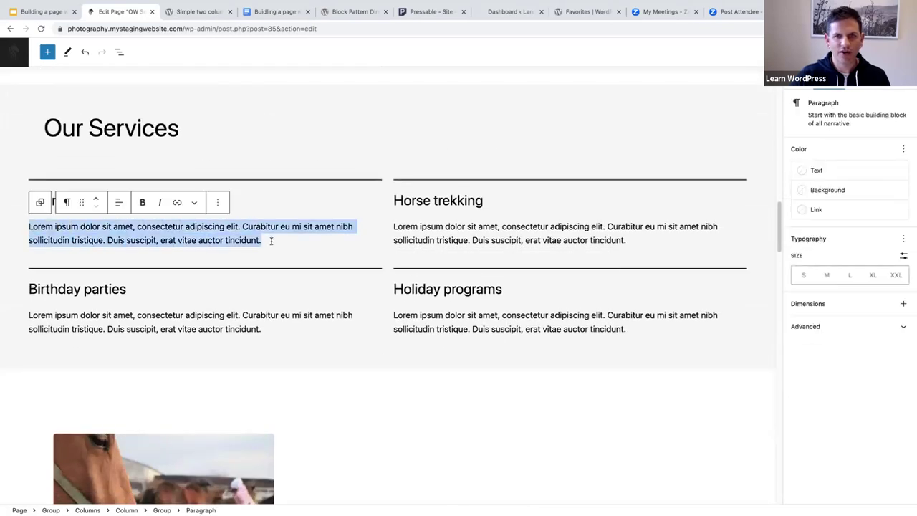
scroll(287, 236, "down", 3)
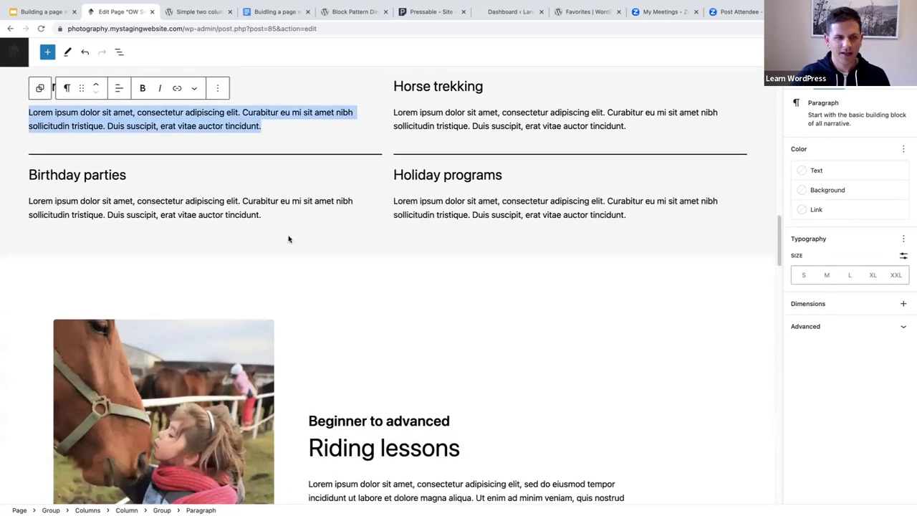
scroll(288, 238, "down", 5)
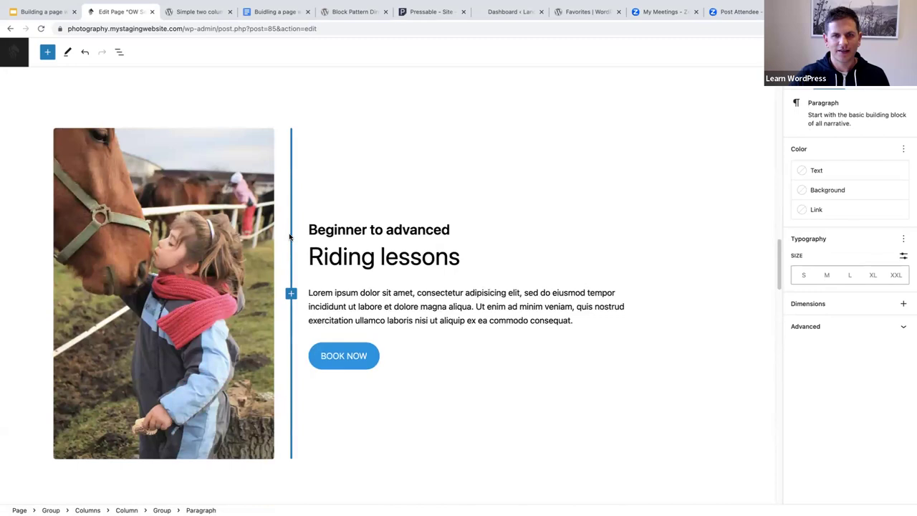
Step: Select the Horse riding pattern URL in the Google Docs pattern-links notes
left_click(271, 13)
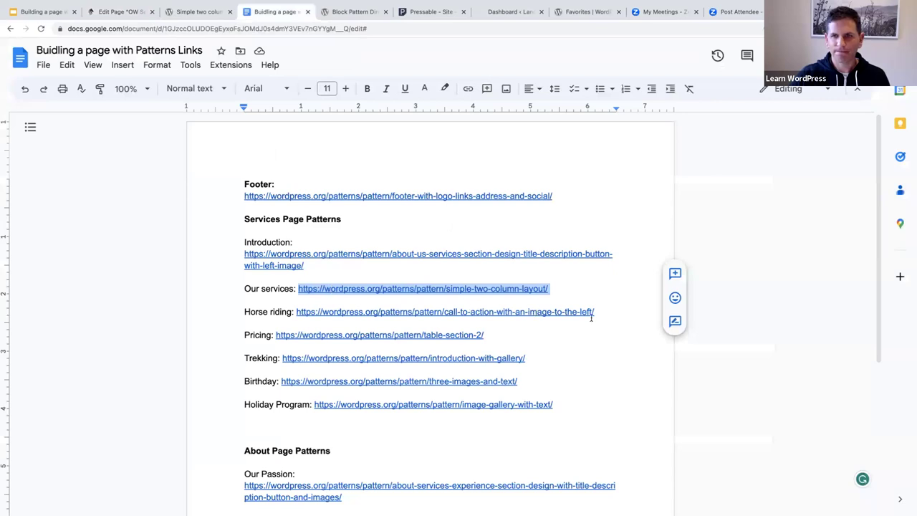
left_click_drag(600, 312, 296, 311)
key("ctrl+c")
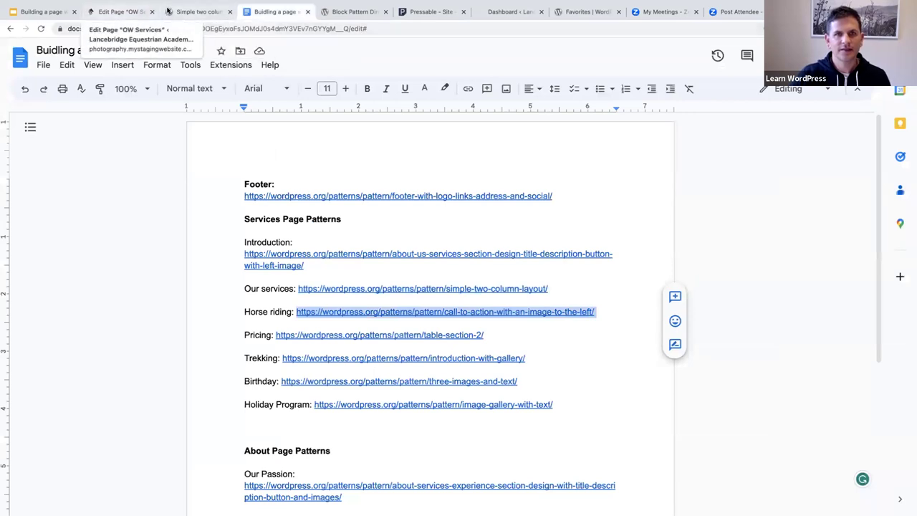
left_click(192, 22)
Step: Load the pasted Horse riding URL and copy the Call to action with an image to the left pattern
left_click(73, 29)
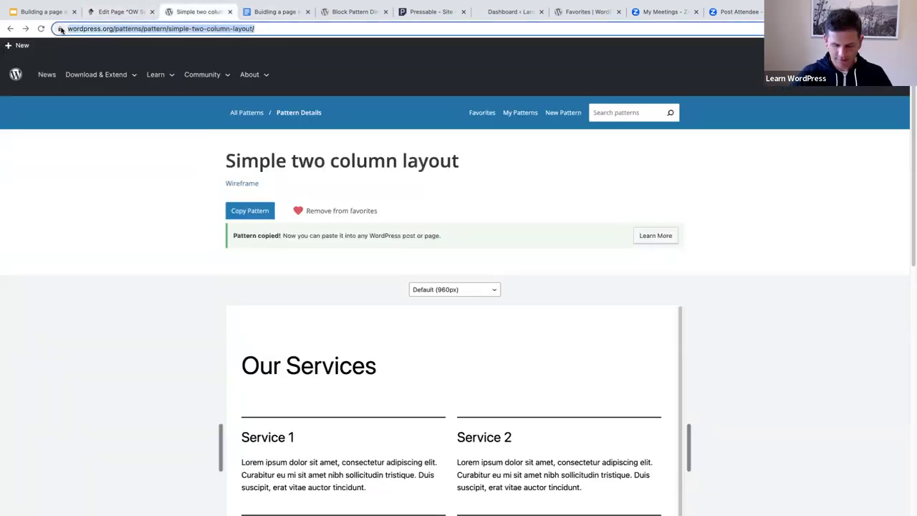
key("ctrl+v")
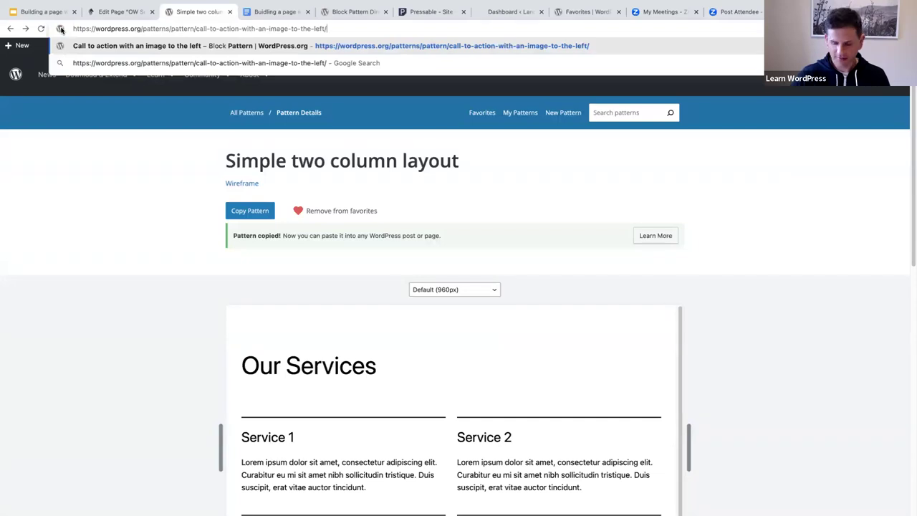
key("Return")
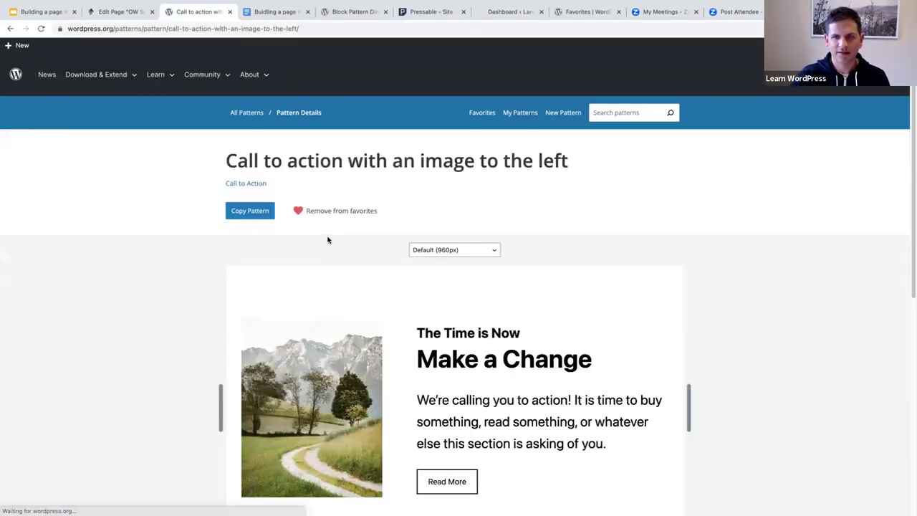
scroll(328, 237, "down", 2)
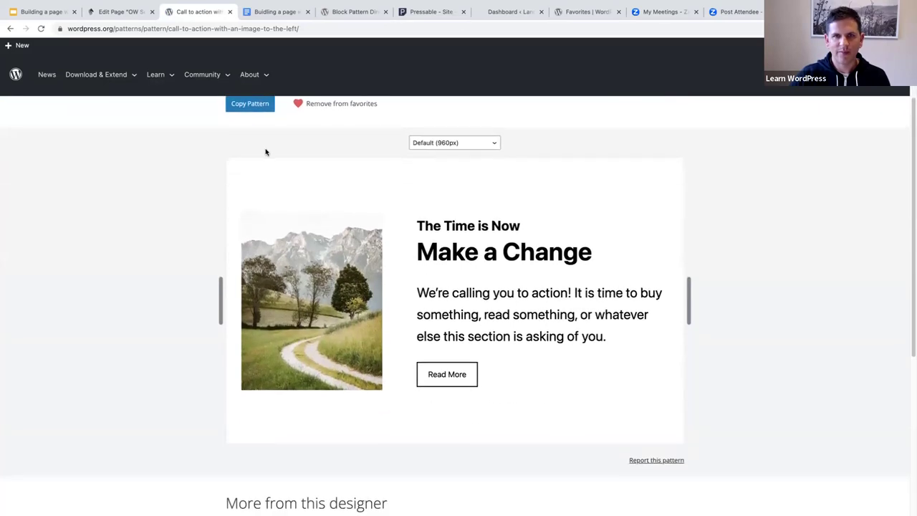
left_click(244, 108)
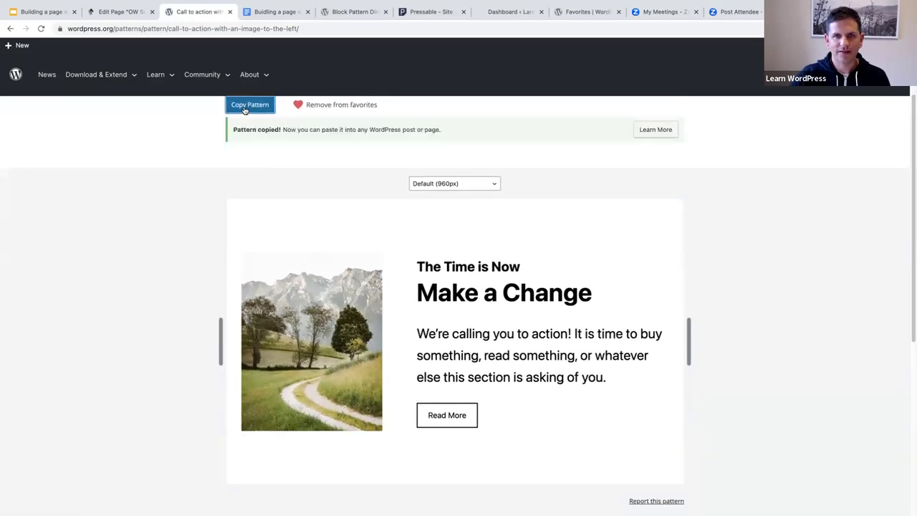
left_click(117, 12)
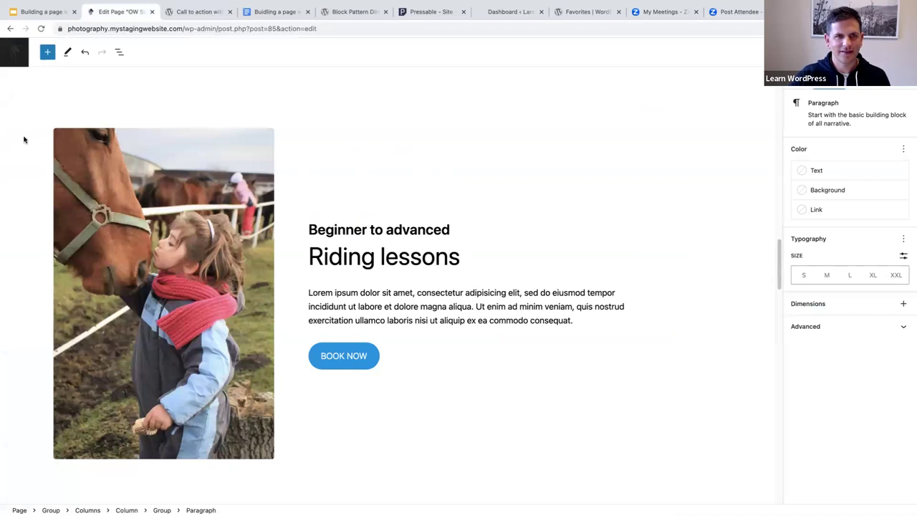
Step: Paste the copied Make a Change pattern into a new block inserted after the Riding lessons Columns block
left_click(24, 139)
scroll(288, 256, "down", 1)
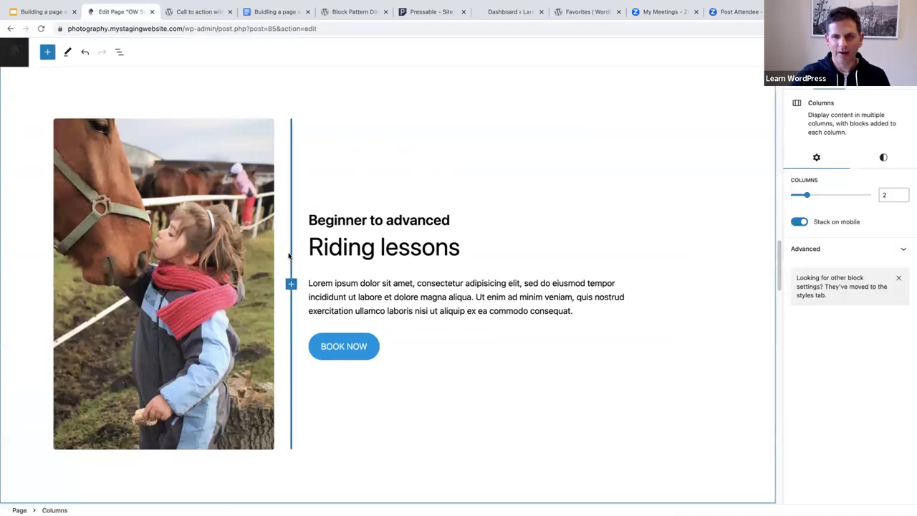
left_click(118, 51)
left_click(156, 173)
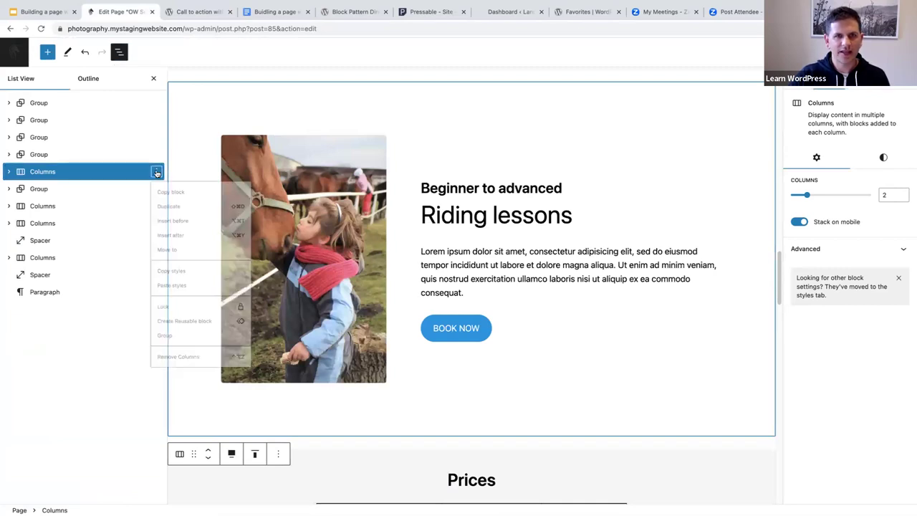
left_click(172, 248)
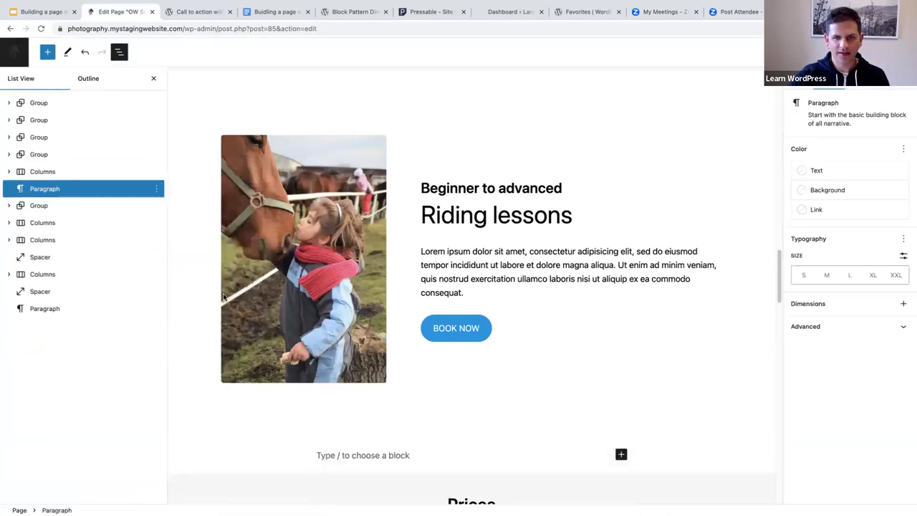
scroll(332, 262, "down", 2)
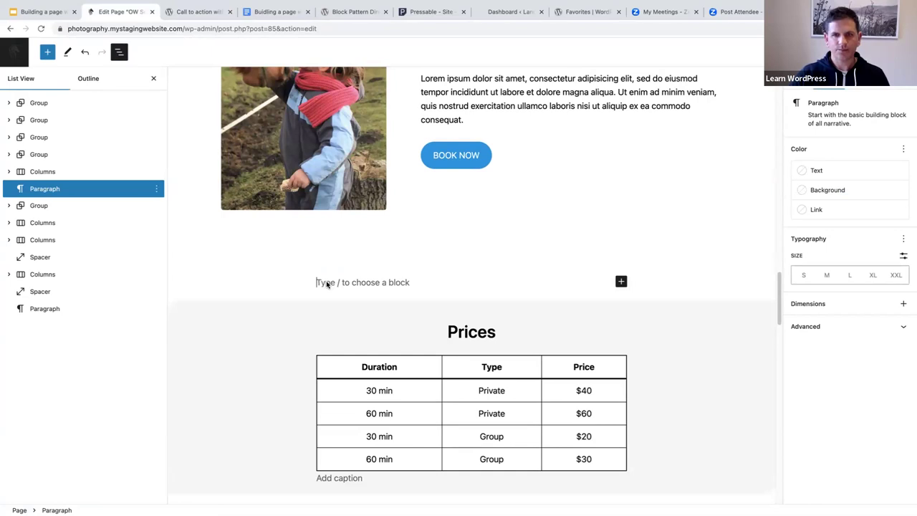
key("ctrl+v")
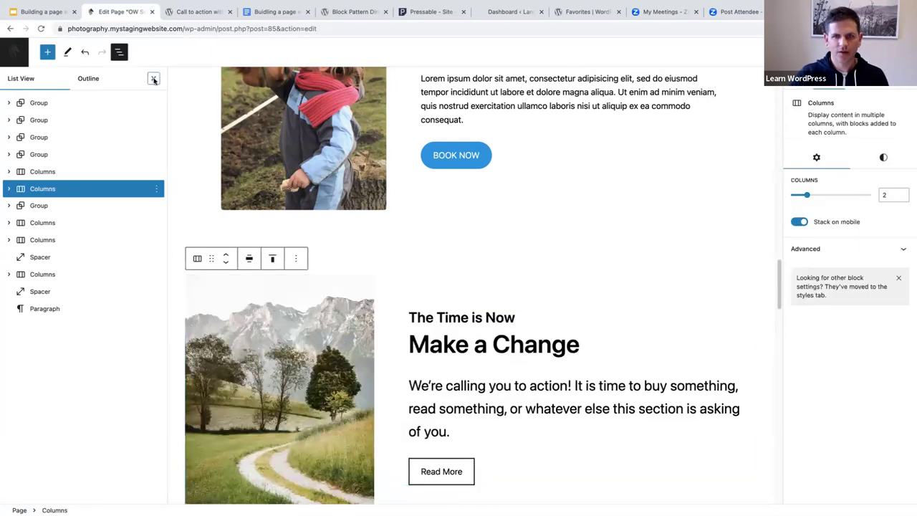
left_click(153, 80)
scroll(301, 269, "down", 2)
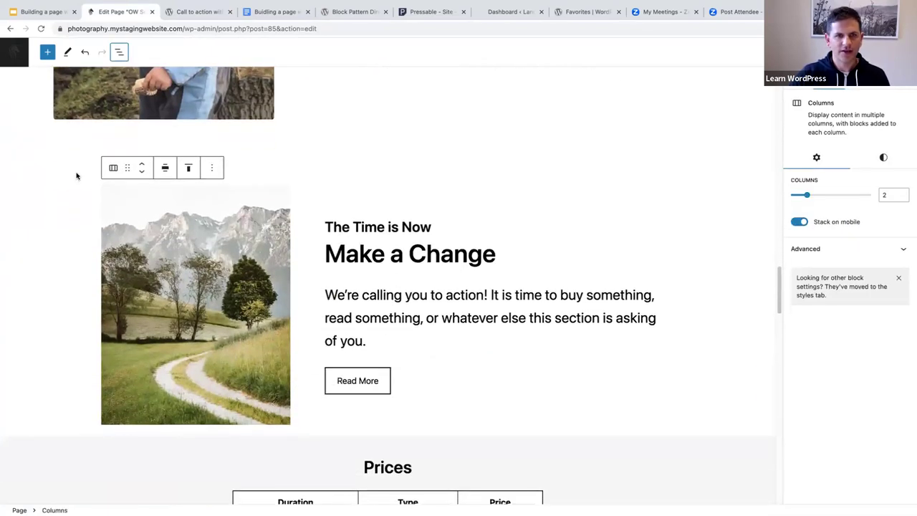
Step: Make the Make a Change columns block full width
left_click(77, 175)
left_click(121, 201)
left_click(78, 187)
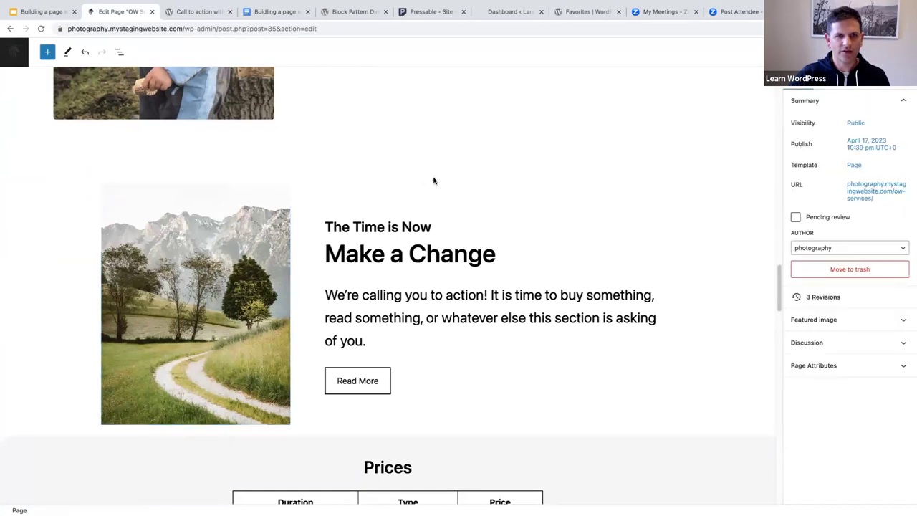
left_click(444, 190)
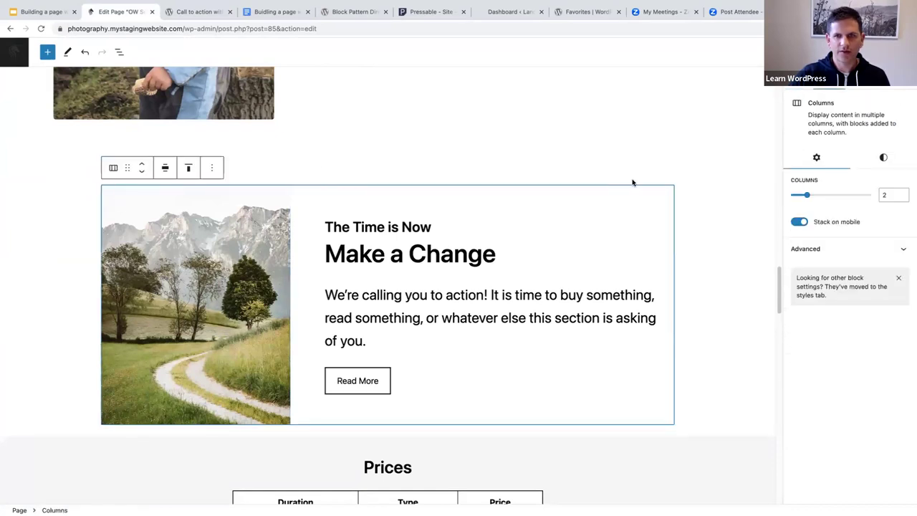
left_click(165, 170)
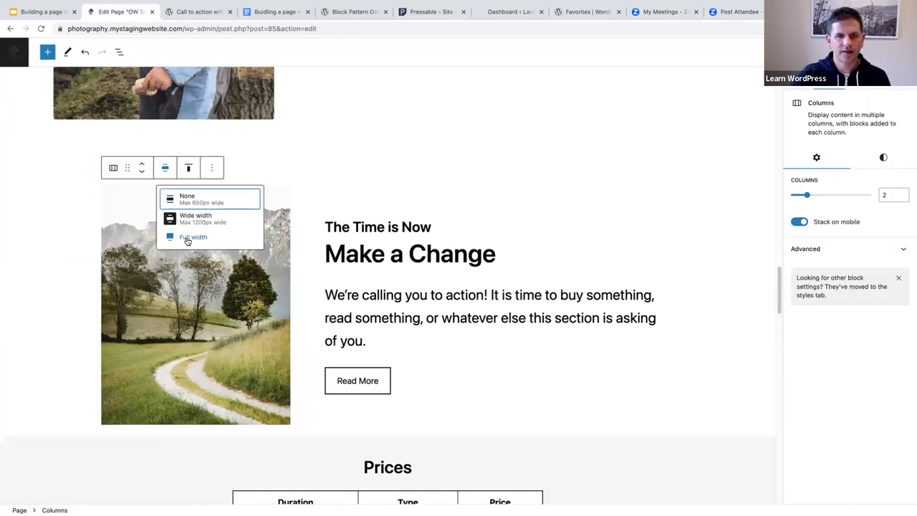
left_click(184, 236)
Step: Drag the columns block's Dimensions padding slider up to 4
scroll(208, 242, "down", 2)
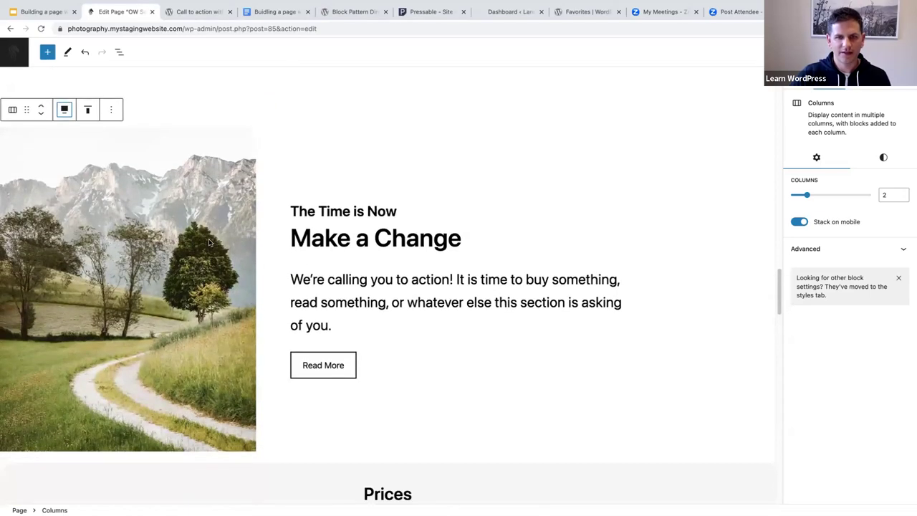
left_click(883, 158)
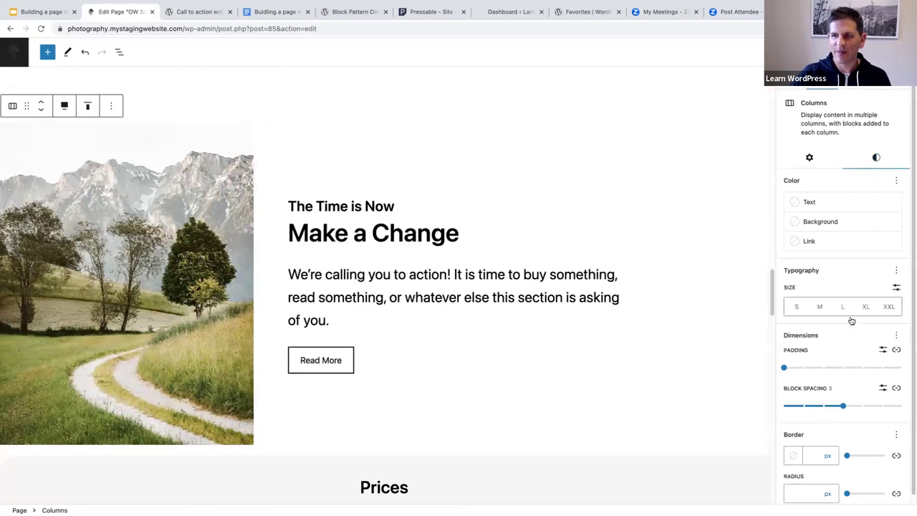
left_click_drag(784, 367, 854, 370)
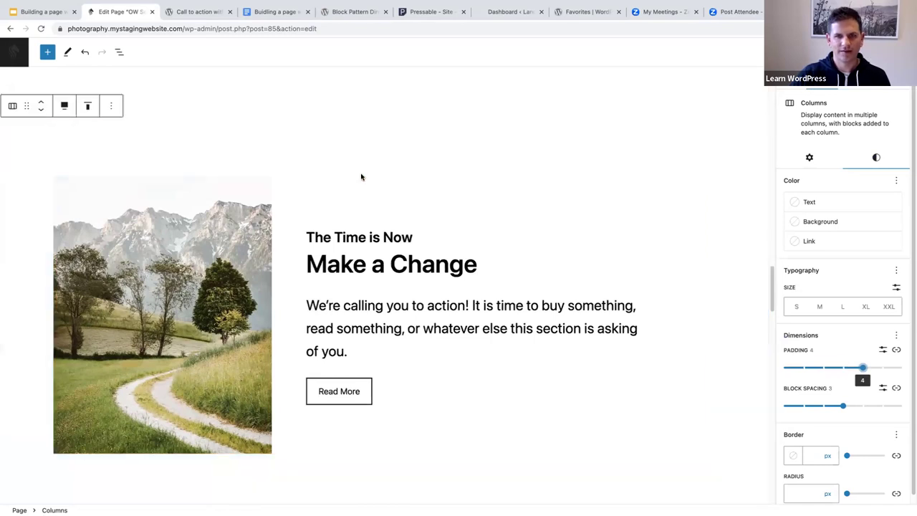
scroll(361, 178, "up", 5)
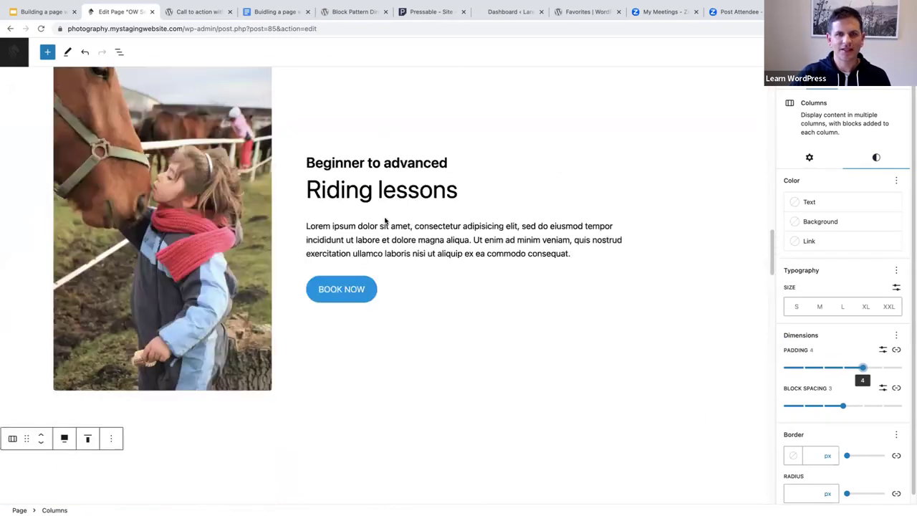
scroll(385, 221, "up", 2)
scroll(385, 221, "down", 2)
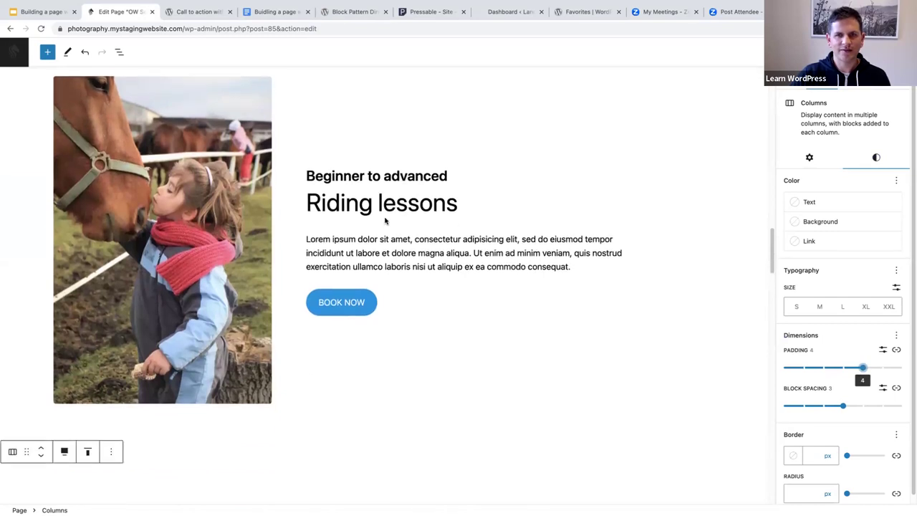
scroll(384, 220, "down", 5)
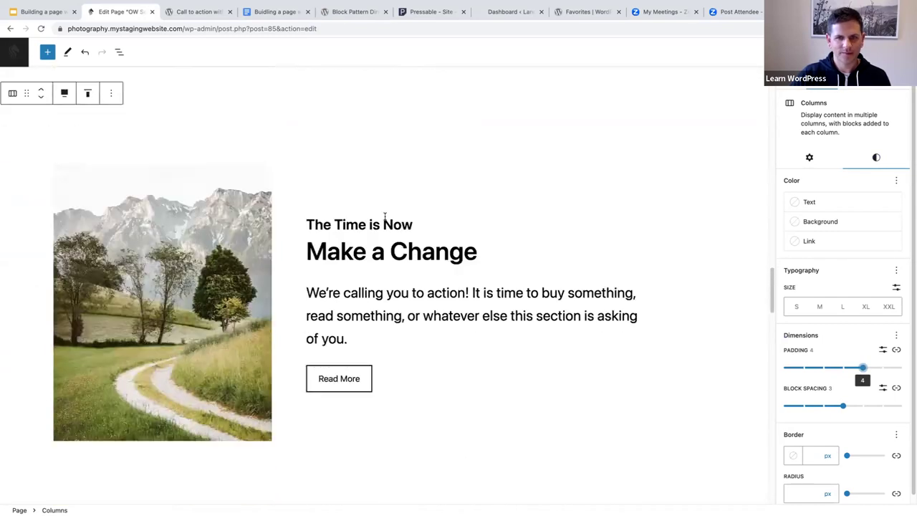
Step: Swap the landscape photo for the girl kissing a horse image from the Media Library
left_click(209, 211)
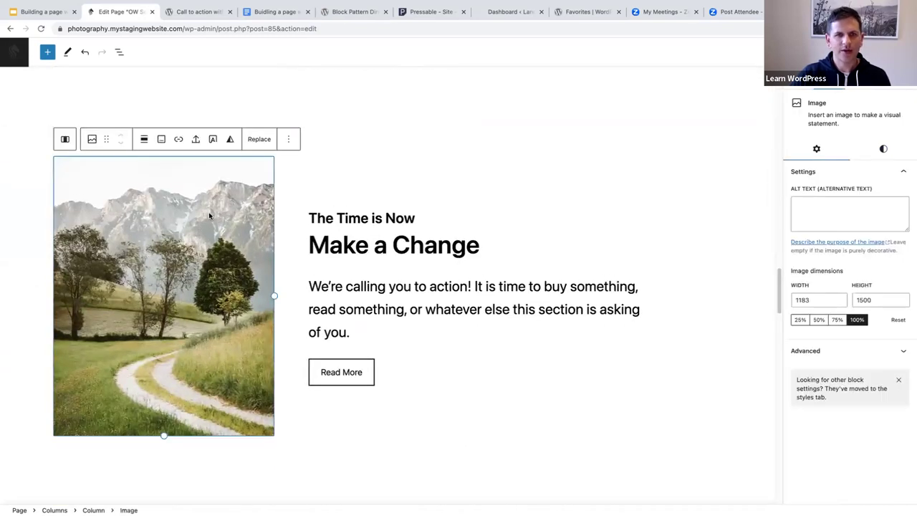
left_click(259, 140)
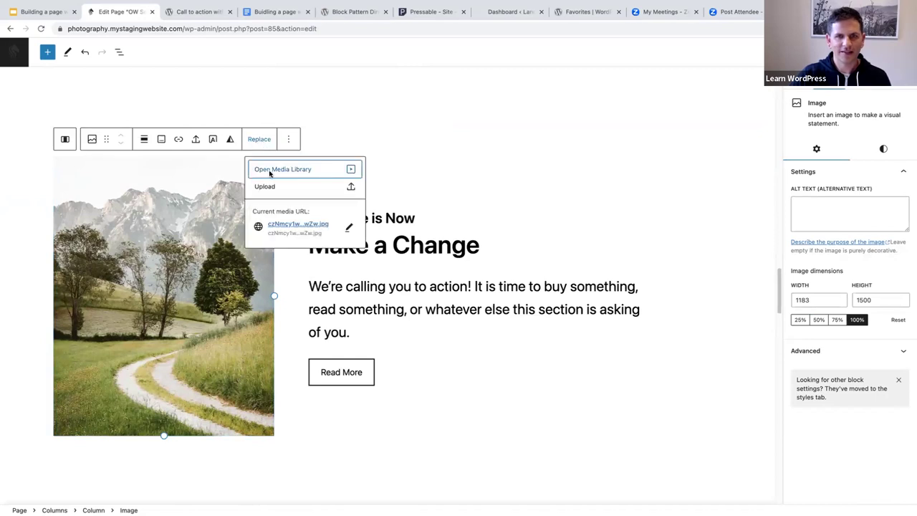
left_click(270, 169)
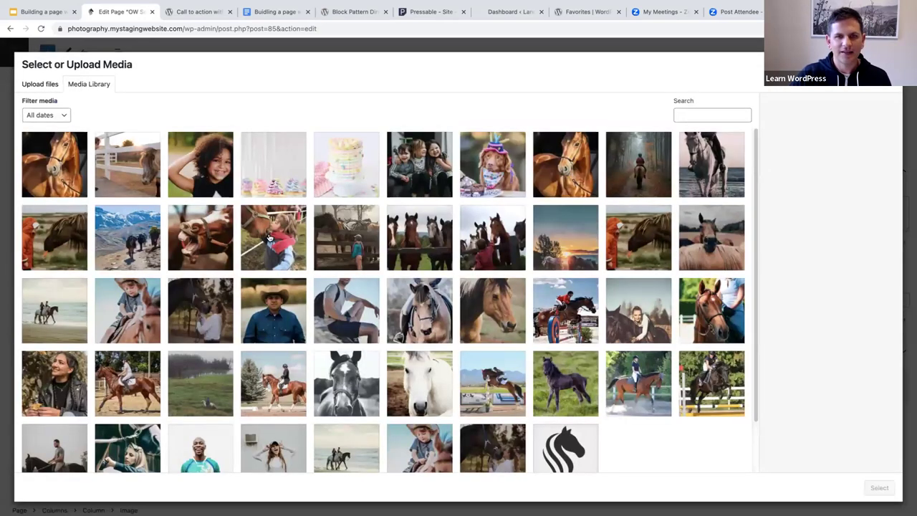
left_click(272, 239)
left_click(879, 488)
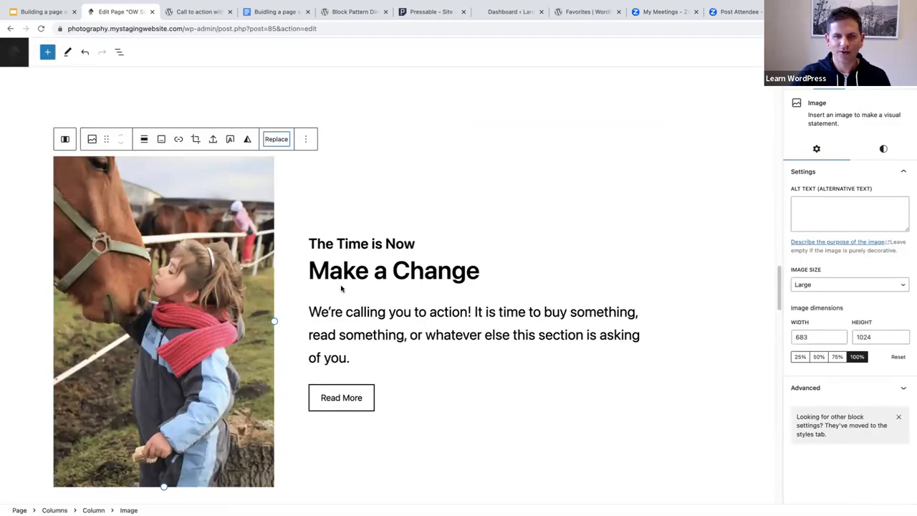
scroll(341, 288, "down", 1)
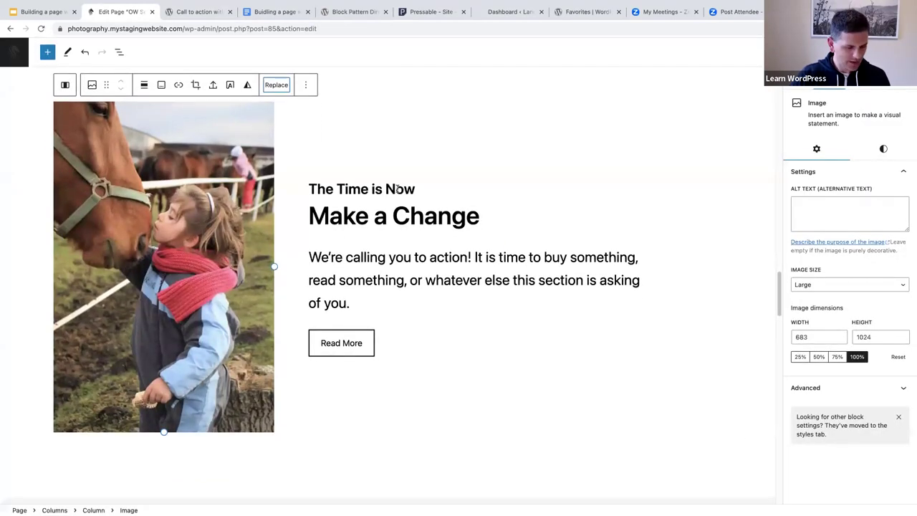
Step: Reset the The Time is Now subheading's font size to default
triple_click(396, 187)
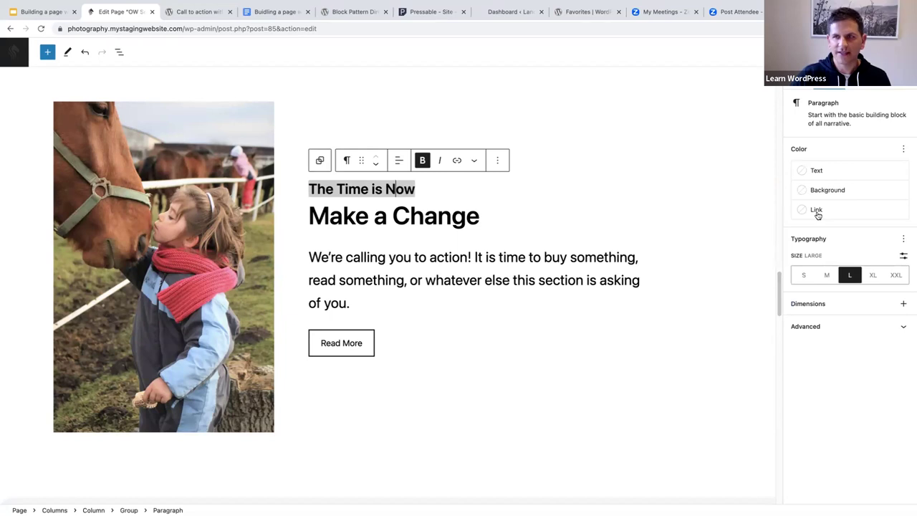
left_click(903, 240)
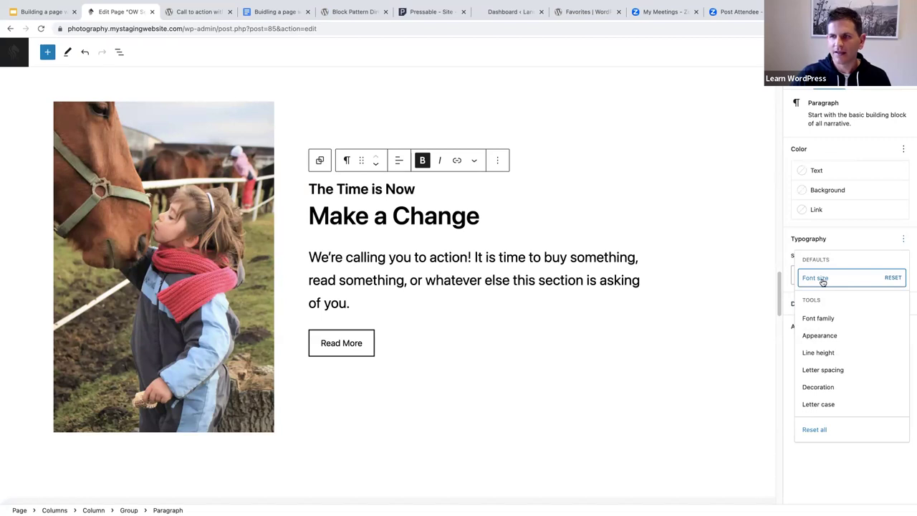
left_click(892, 278)
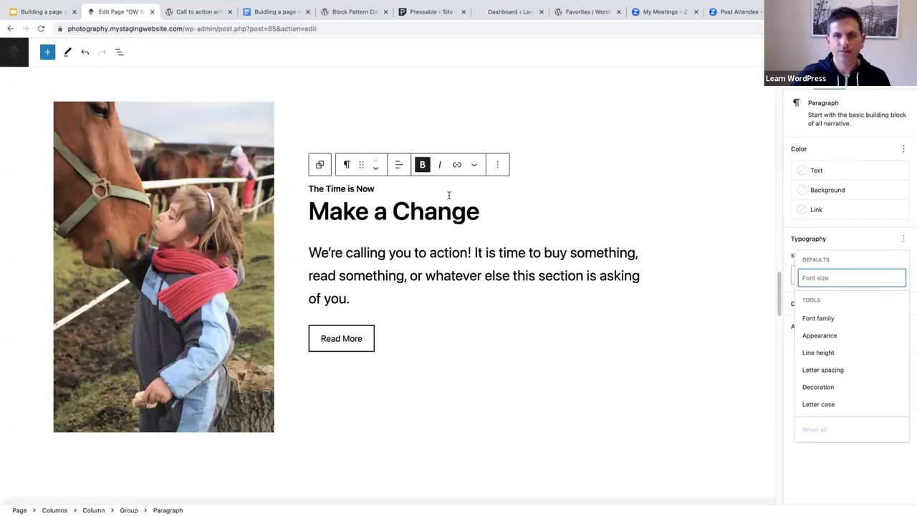
Step: Add the Letter case control to typography and set the subheading's letter case to None
left_click_drag(379, 188, 81, 55)
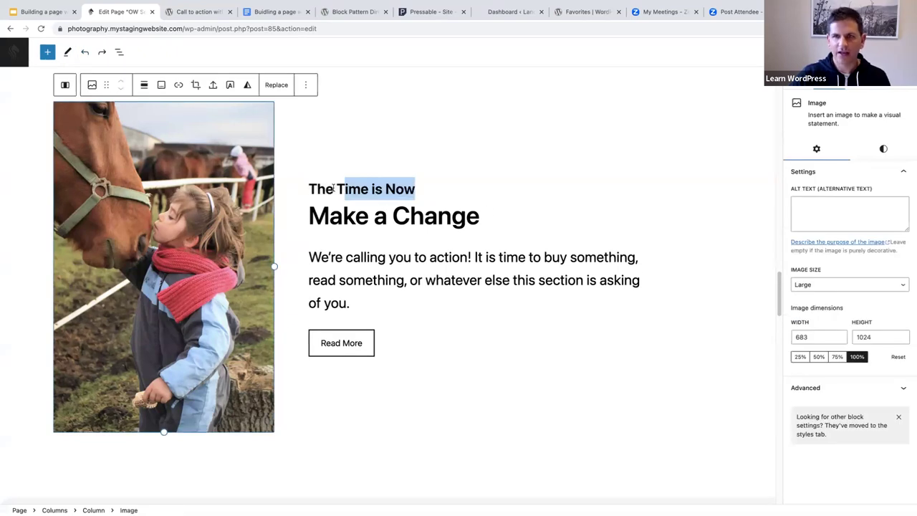
triple_click(393, 188)
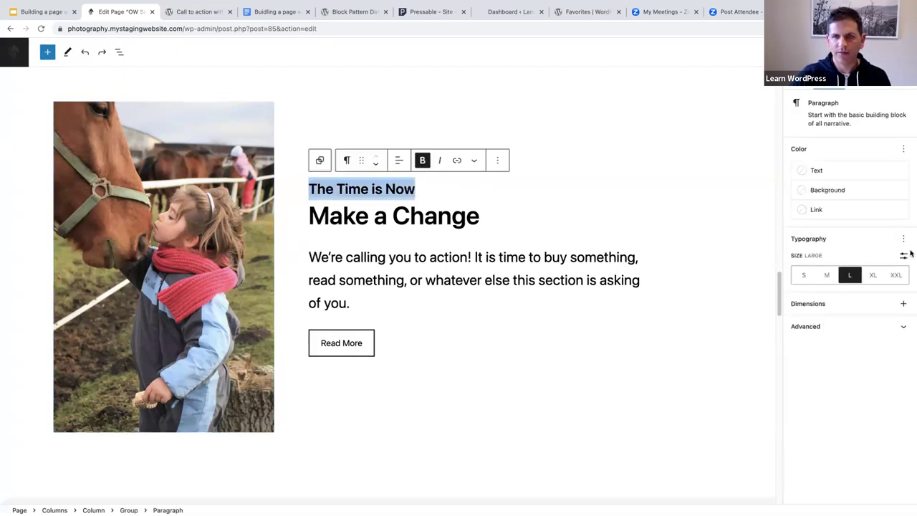
left_click(903, 241)
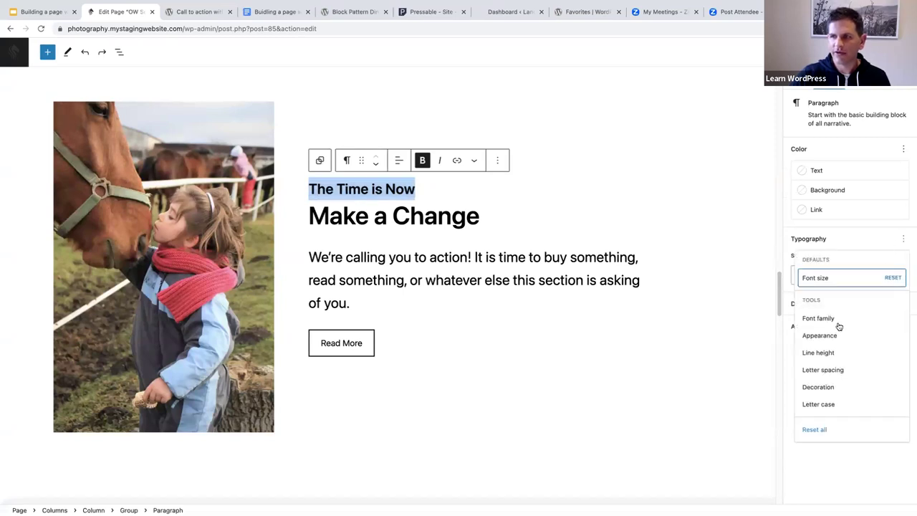
left_click(820, 406)
left_click(790, 322)
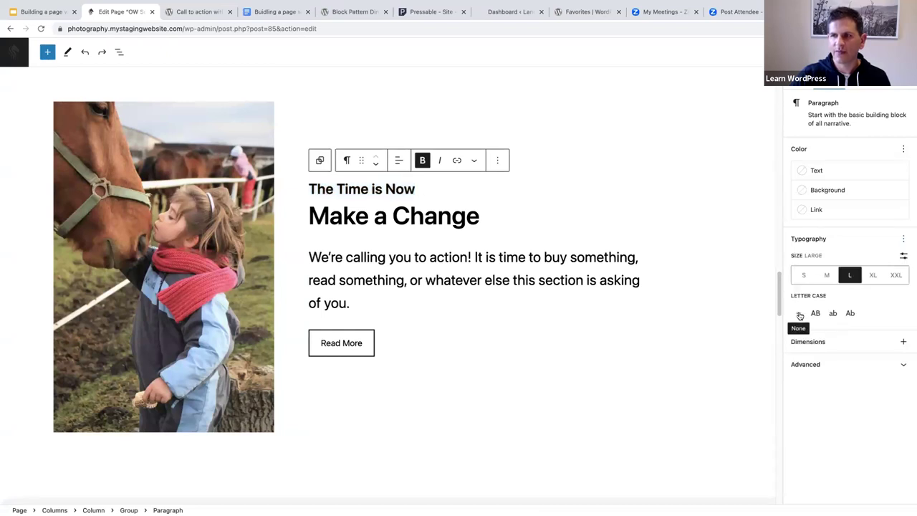
left_click(799, 316)
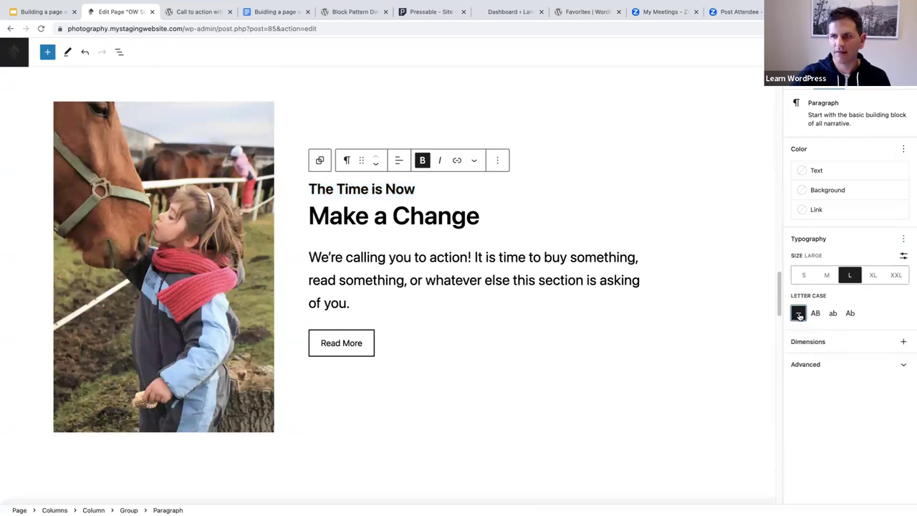
left_click(334, 185)
Step: Replace the subheading with 'Beginner to advanced' and the heading with 'Riding lessons'
triple_click(334, 185)
key("BackSpace")
key("BackSpace")
key("BackSpace")
key("BackSpace")
key("BackSpace")
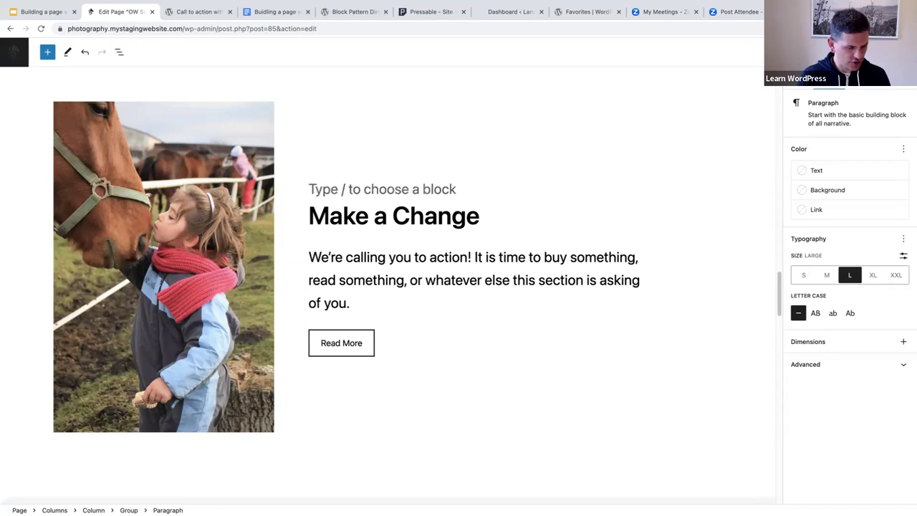
type("B")
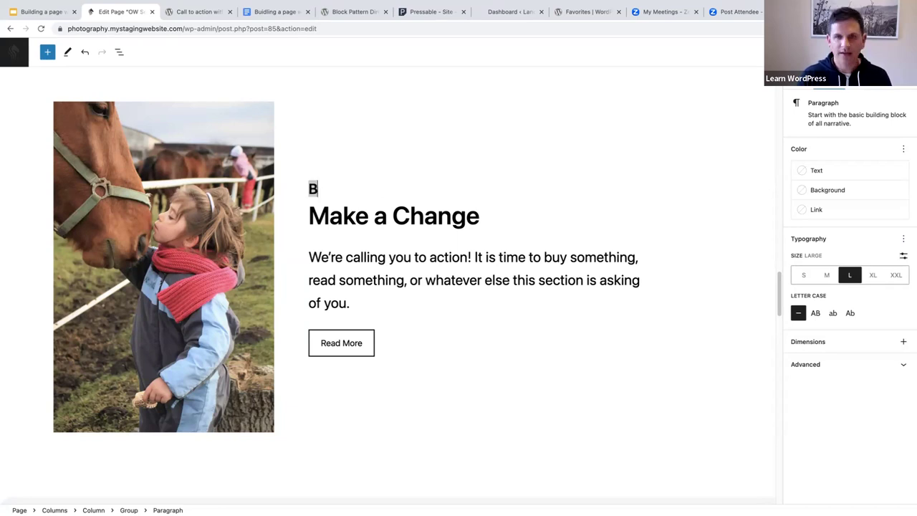
type("eginner to advanced")
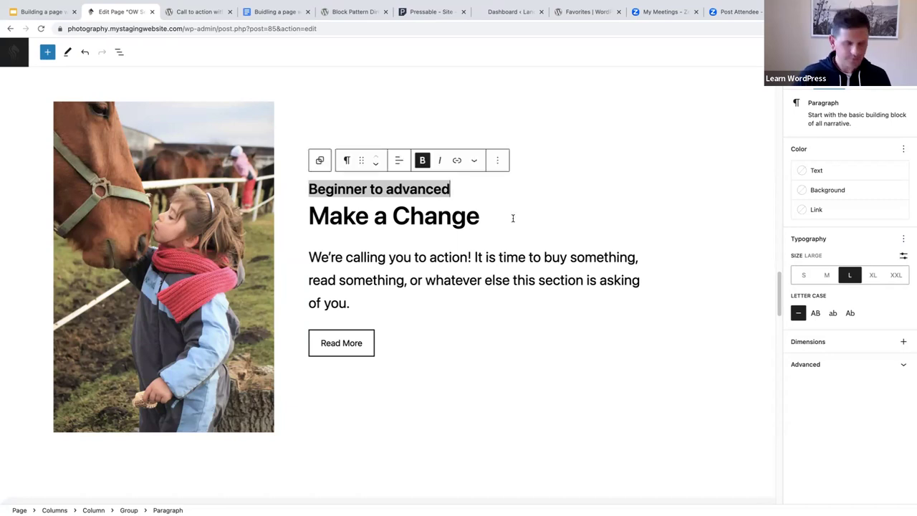
left_click_drag(480, 216, 313, 218)
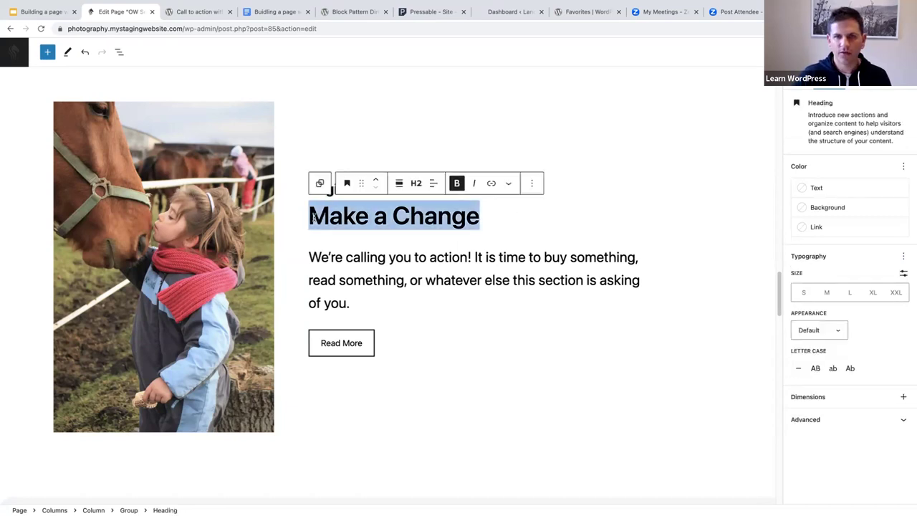
type("Riding")
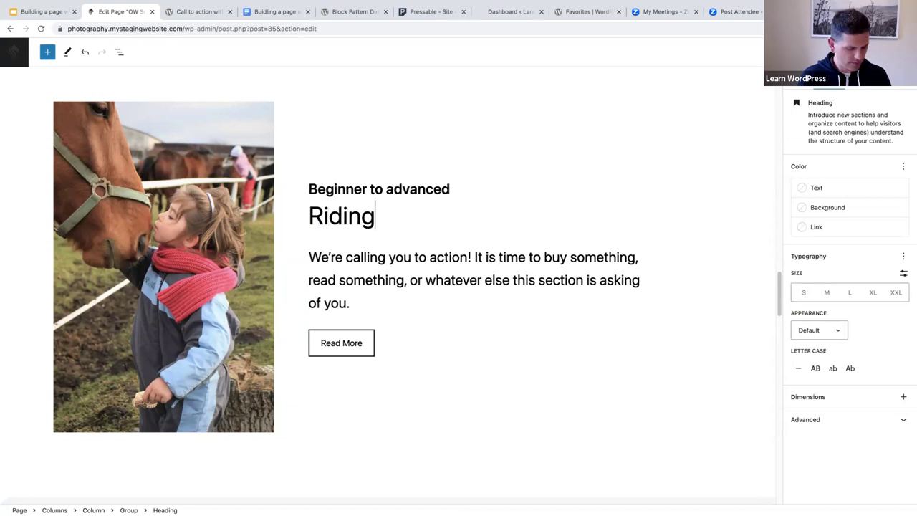
type(" lessons")
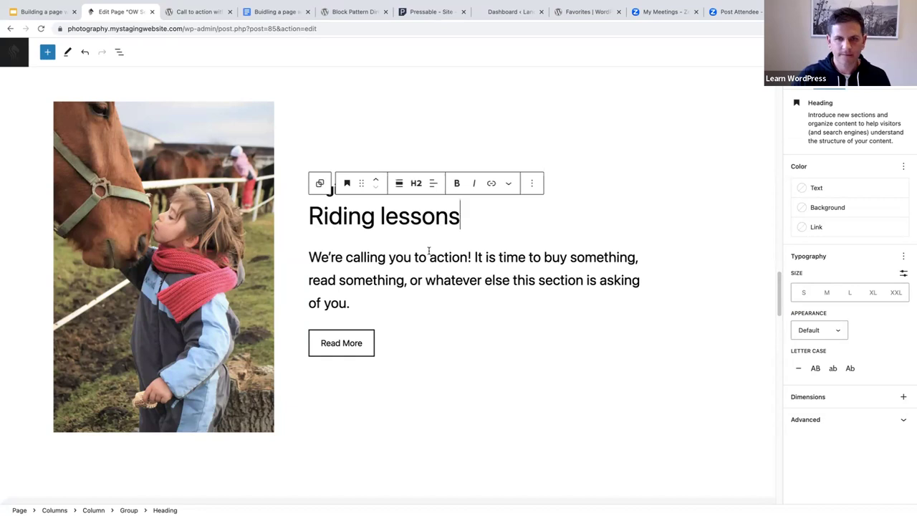
Step: Give the Read More button the Fill style with white text
scroll(337, 251, "down", 2)
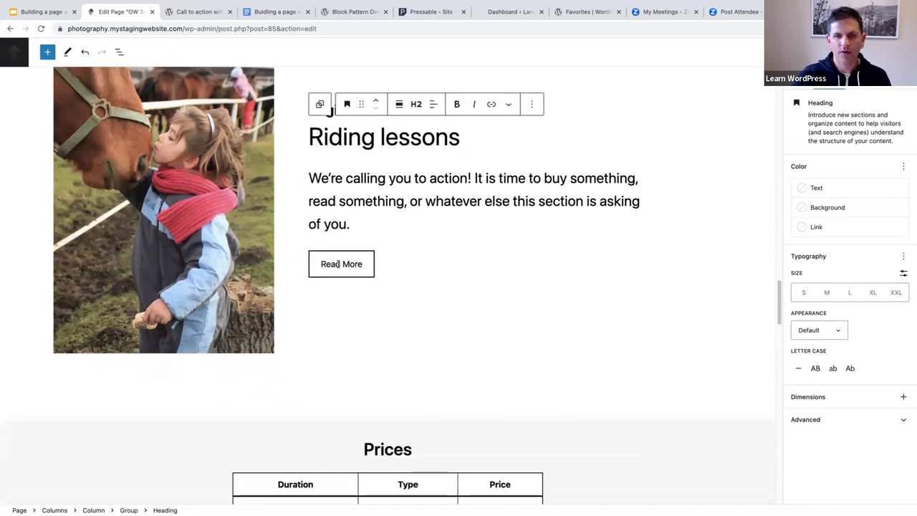
left_click(338, 264)
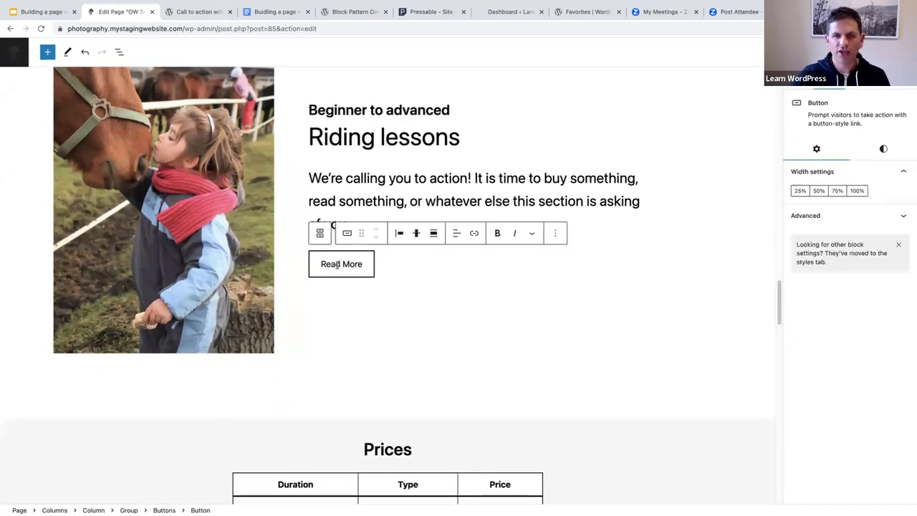
left_click(883, 148)
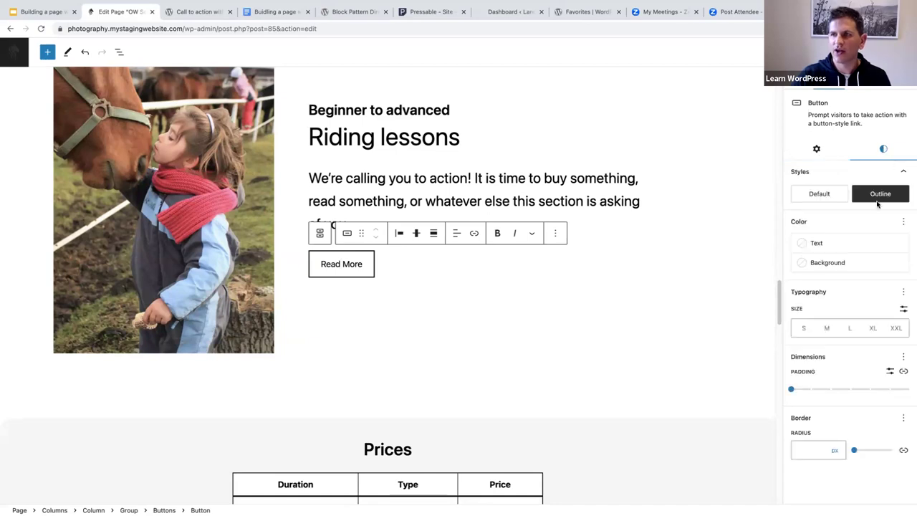
left_click(826, 194)
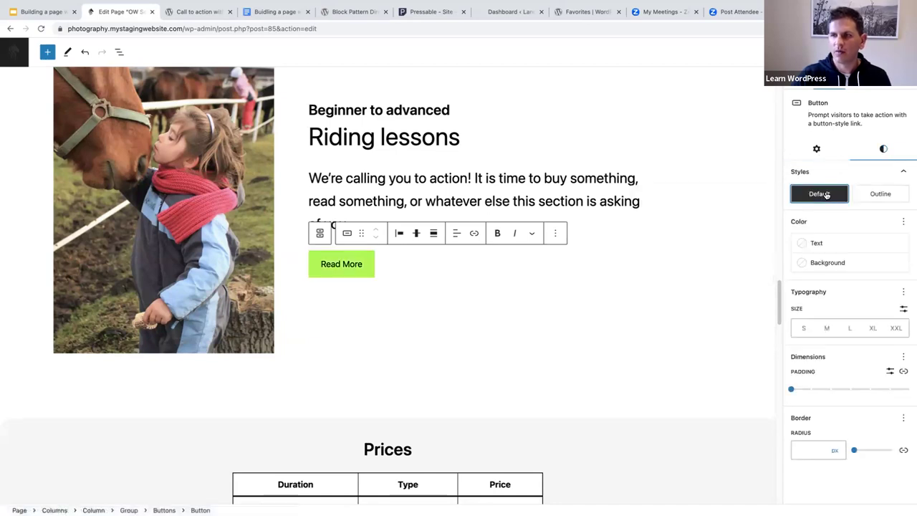
left_click(816, 245)
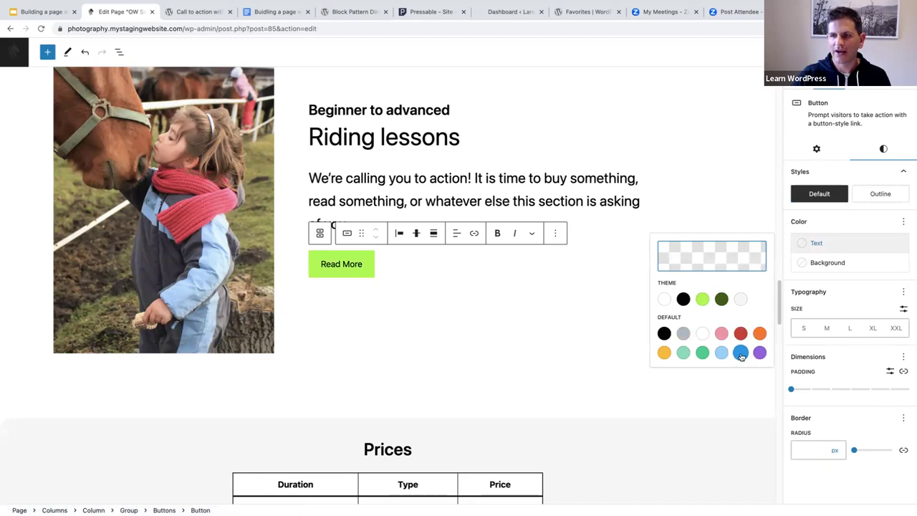
left_click(741, 353)
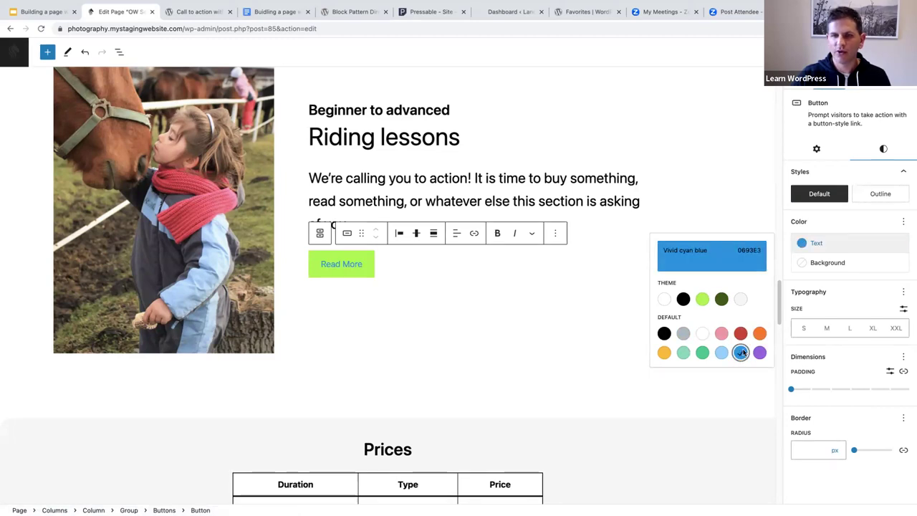
left_click(665, 299)
Step: Set the button background to Vivid cyan blue and its border radius to 100 px
left_click(829, 262)
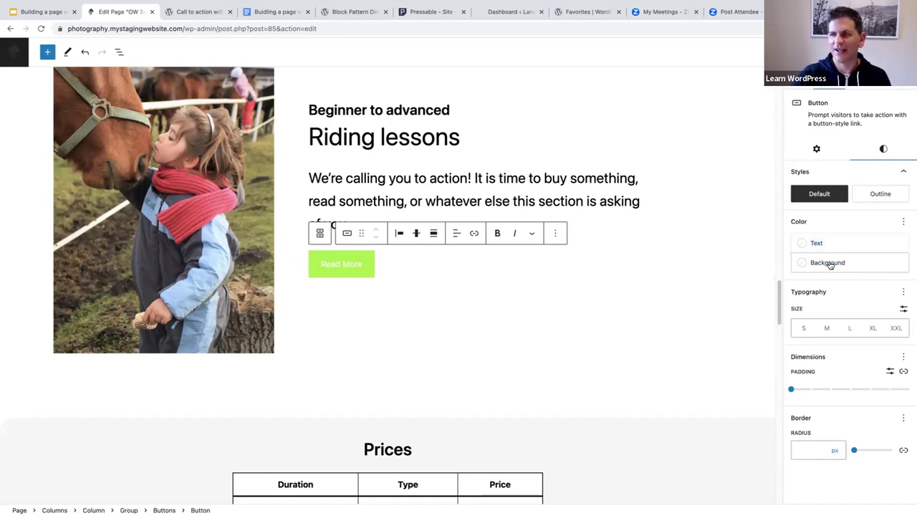
left_click(793, 395)
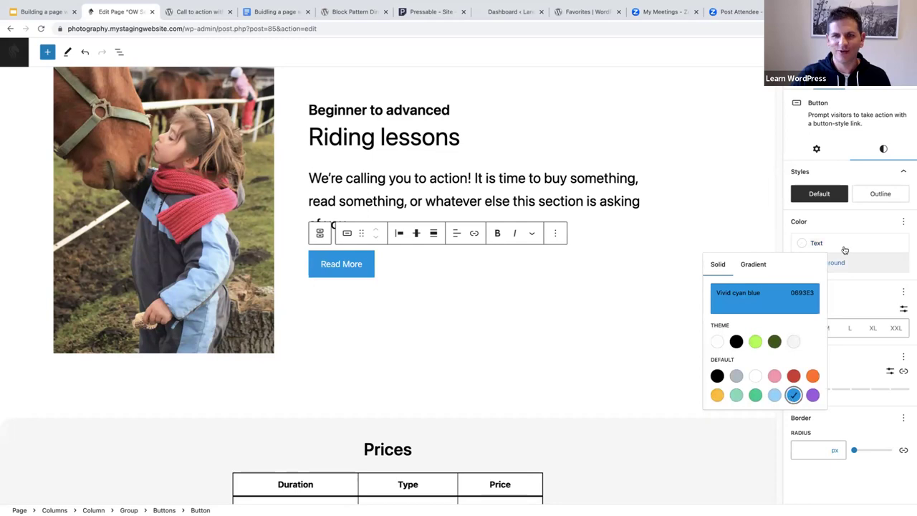
left_click(857, 226)
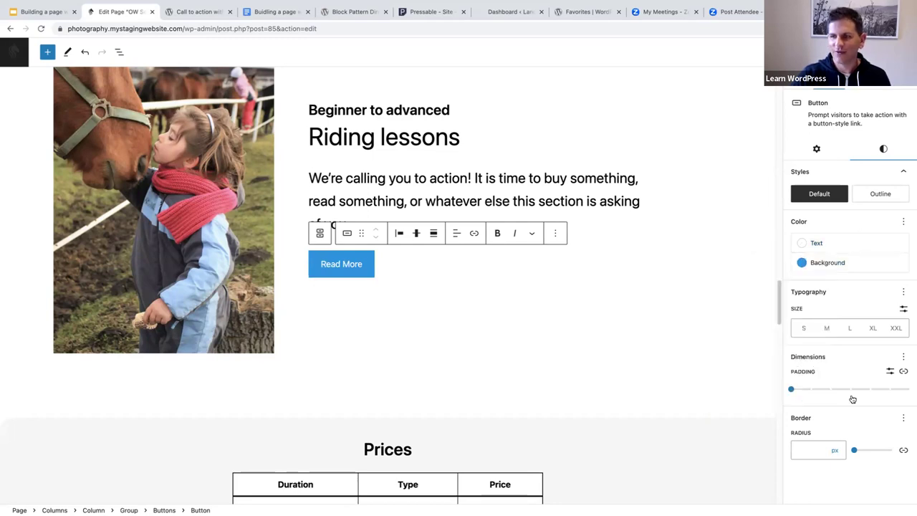
left_click(817, 447)
type("100")
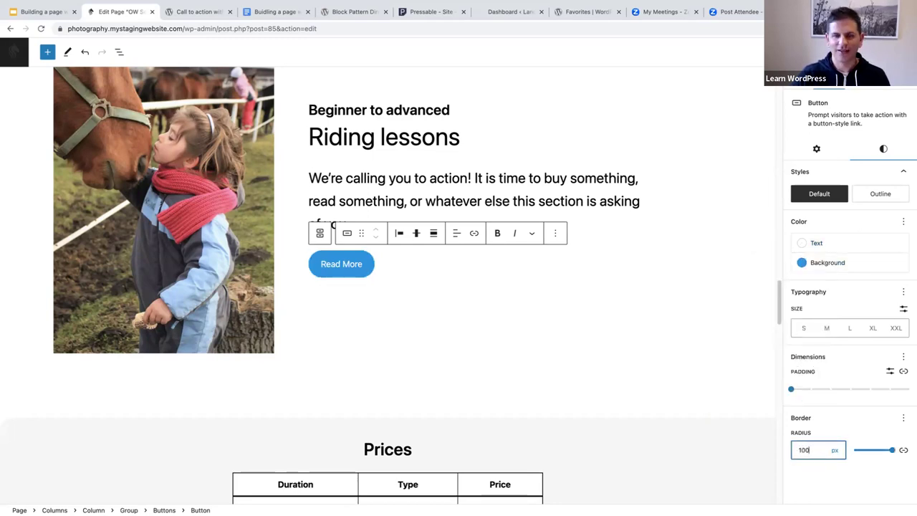
left_click(465, 314)
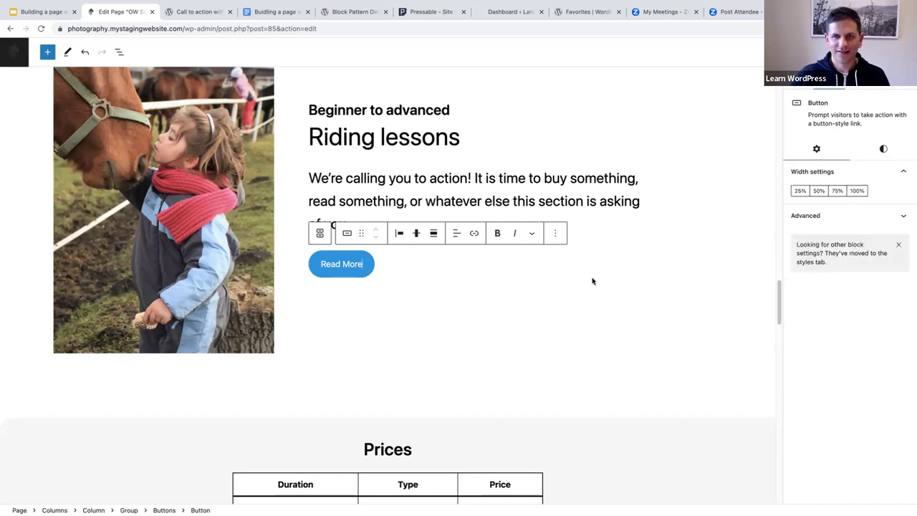
scroll(610, 280, "up", 2)
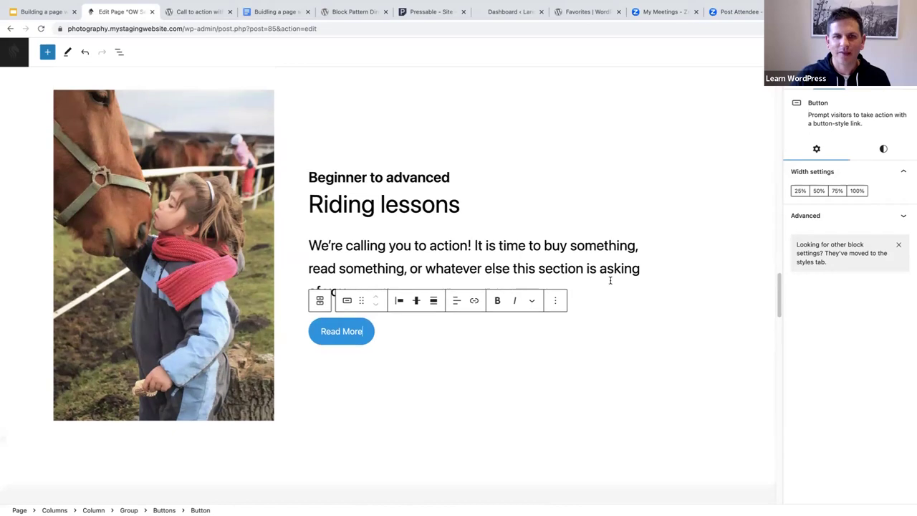
scroll(610, 280, "up", 1)
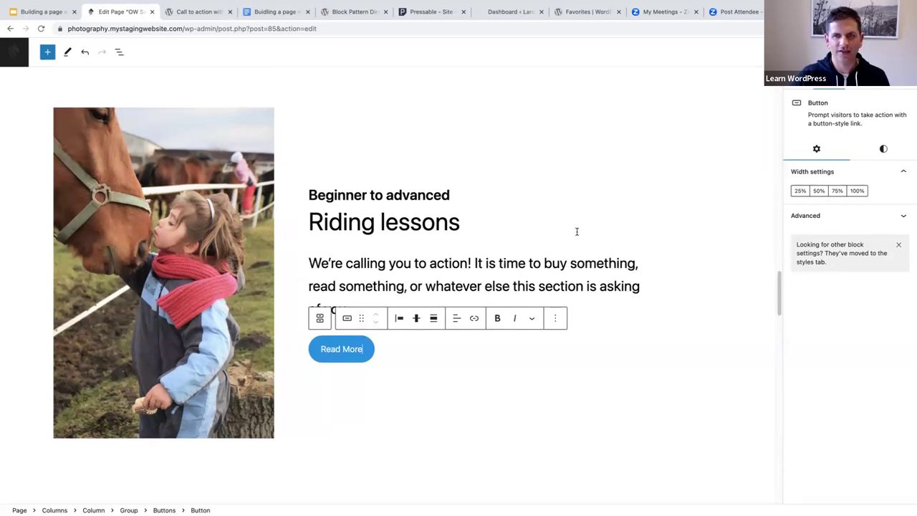
scroll(571, 233, "down", 4)
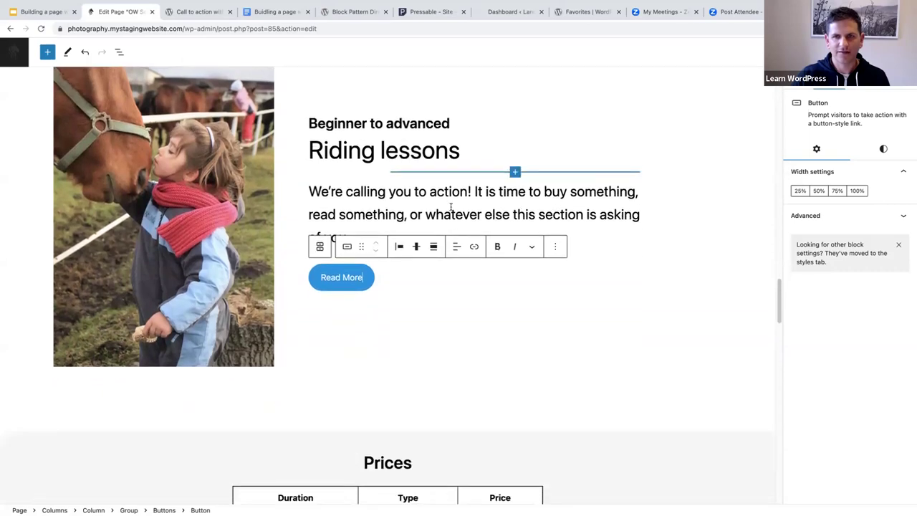
left_click(422, 207)
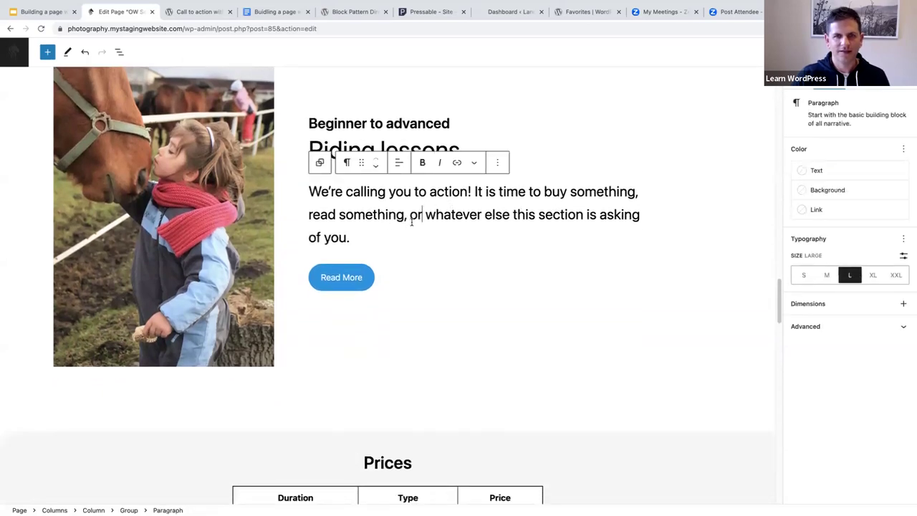
scroll(411, 222, "up", 10)
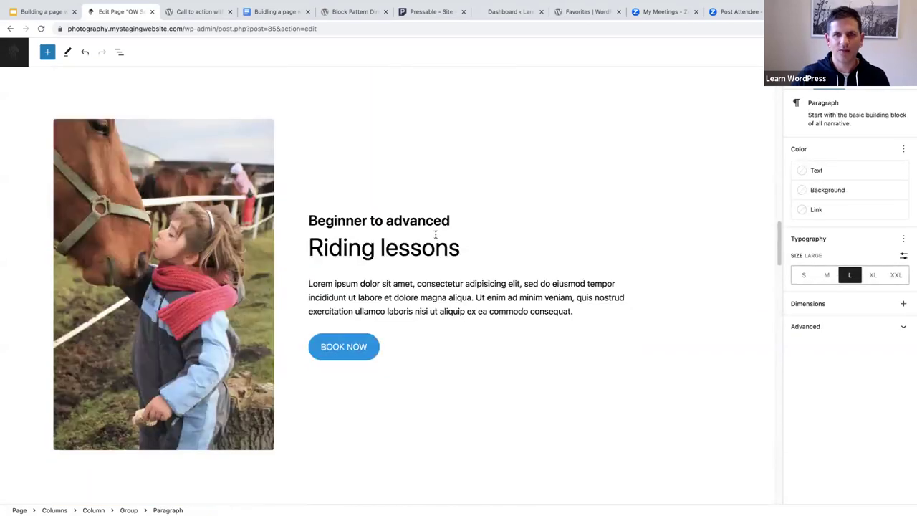
scroll(435, 234, "down", 8)
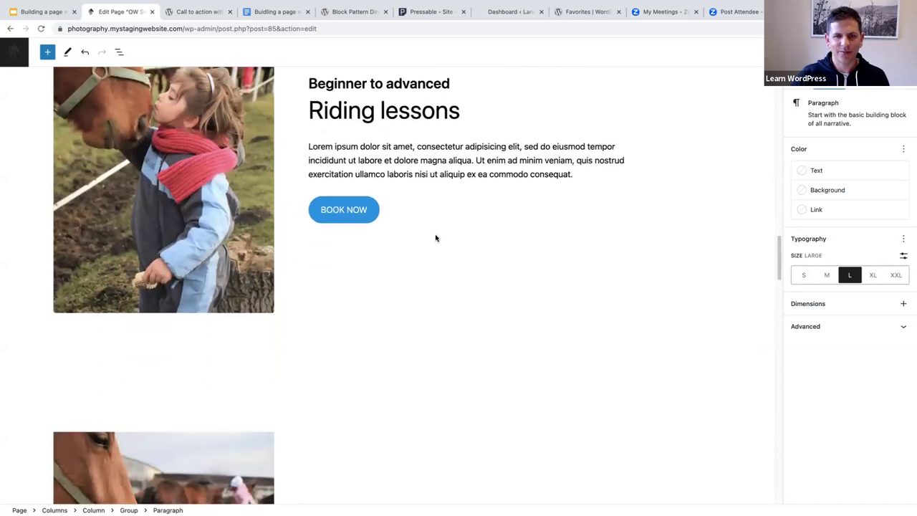
scroll(435, 237, "down", 5)
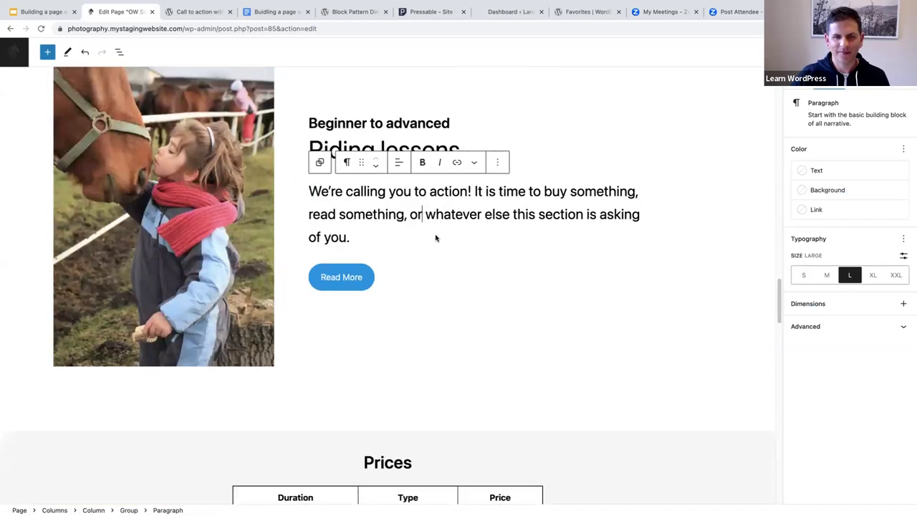
scroll(434, 234, "down", 3)
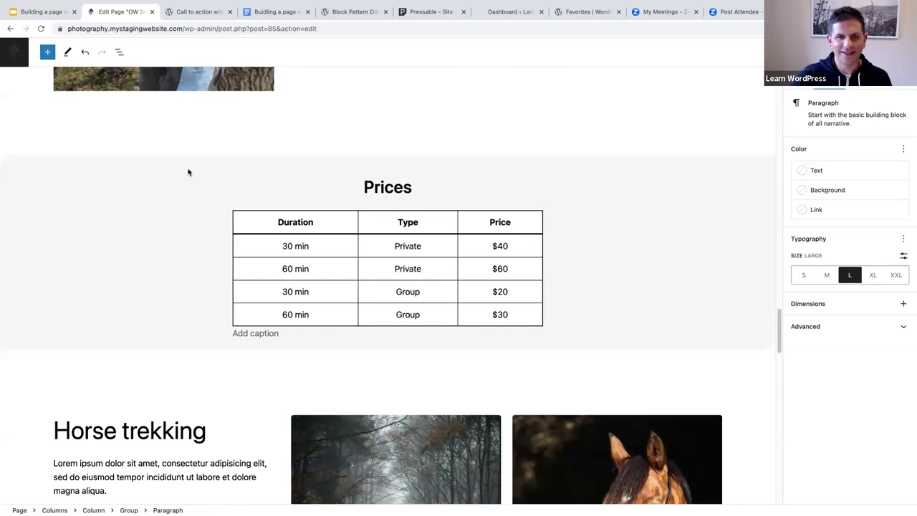
left_click(270, 13)
Step: Load the Table Section pattern page from the Pricing link copied from the notes
left_click_drag(484, 334, 276, 335)
key("ctrl+c")
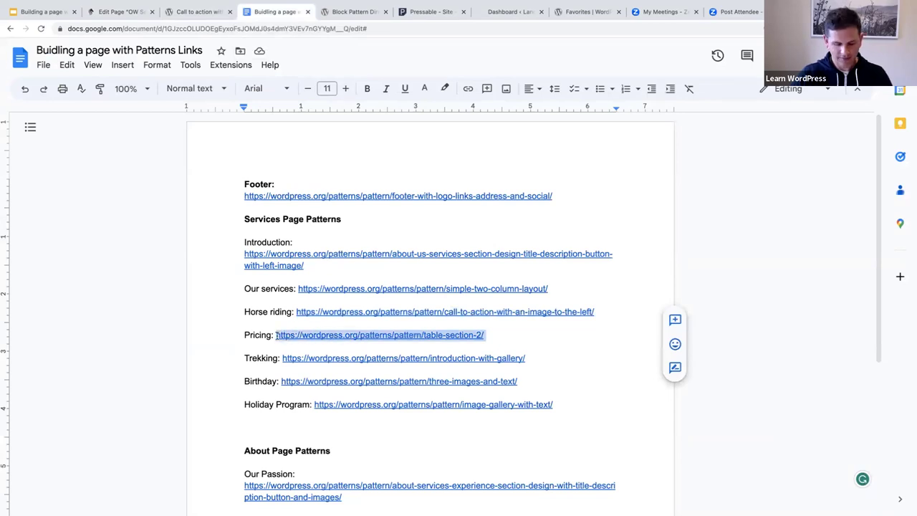
left_click(190, 14)
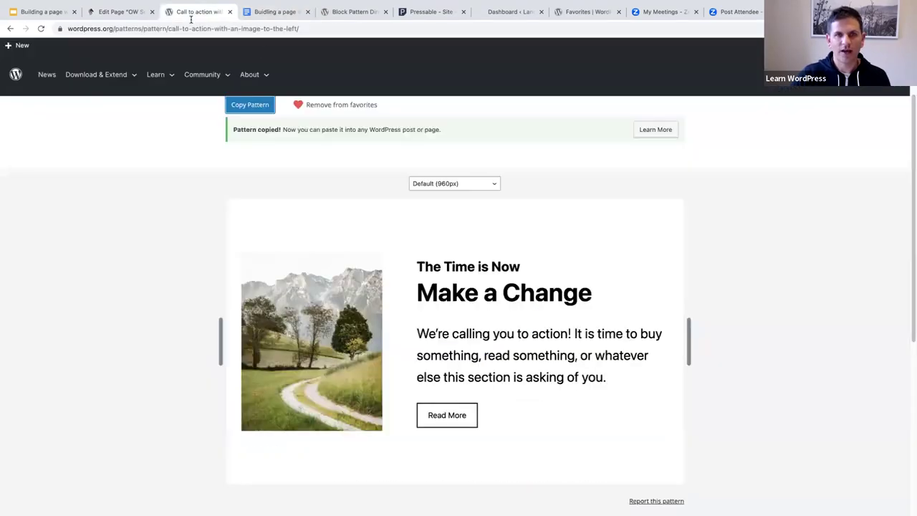
left_click(320, 34)
key("ctrl+v")
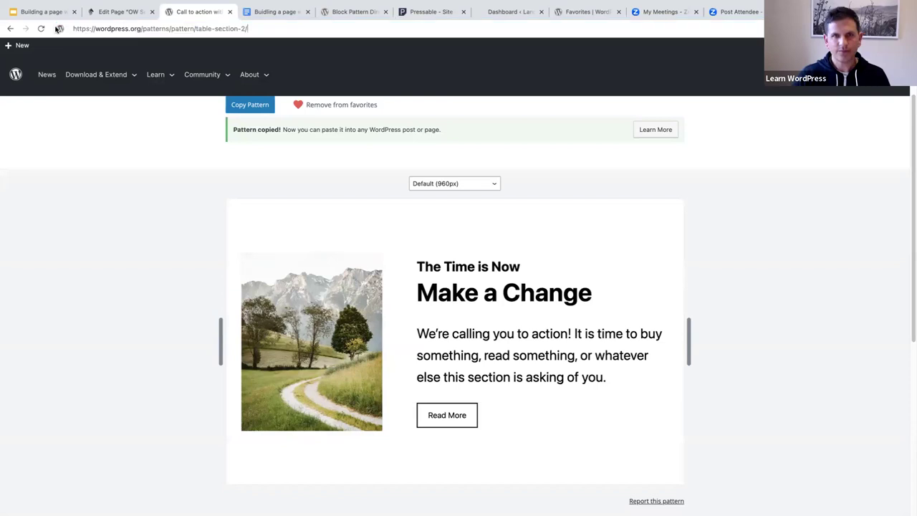
key("Return")
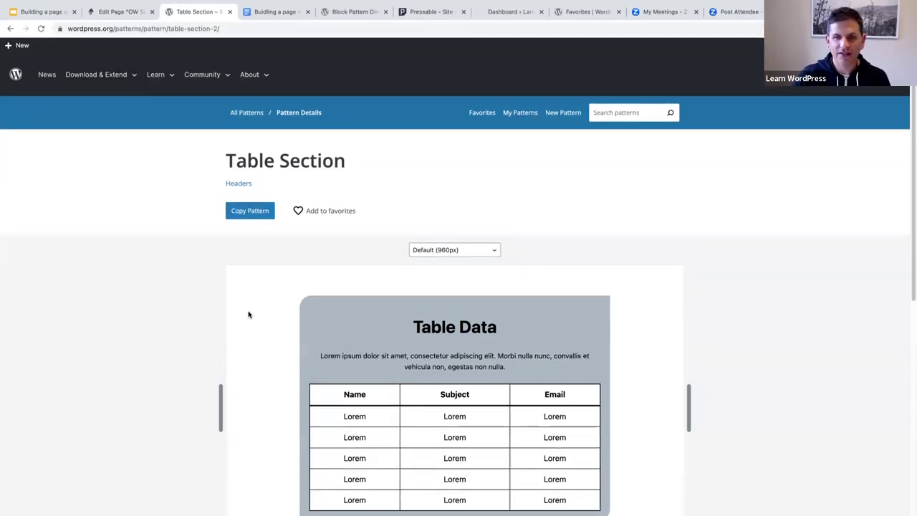
Step: Copy the Table Section pattern and return to the page being edited
scroll(249, 314, "down", 3)
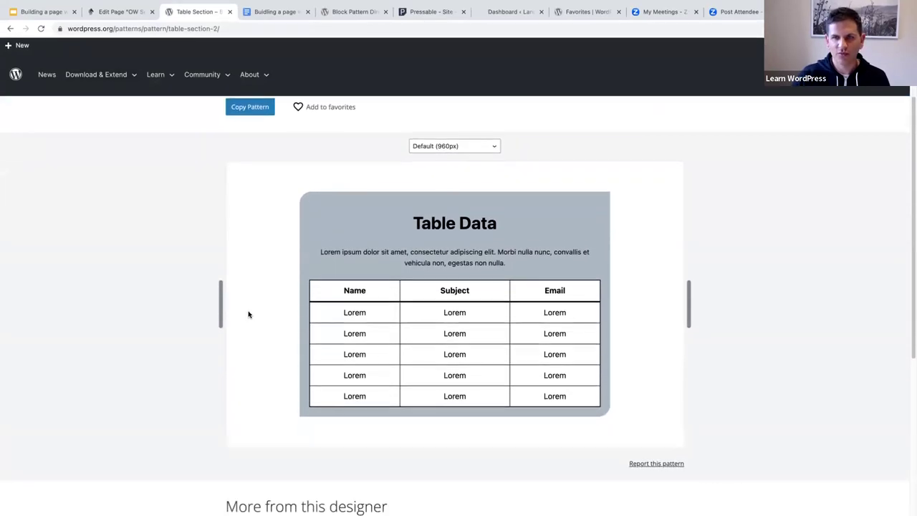
scroll(248, 313, "up", 2)
left_click(245, 151)
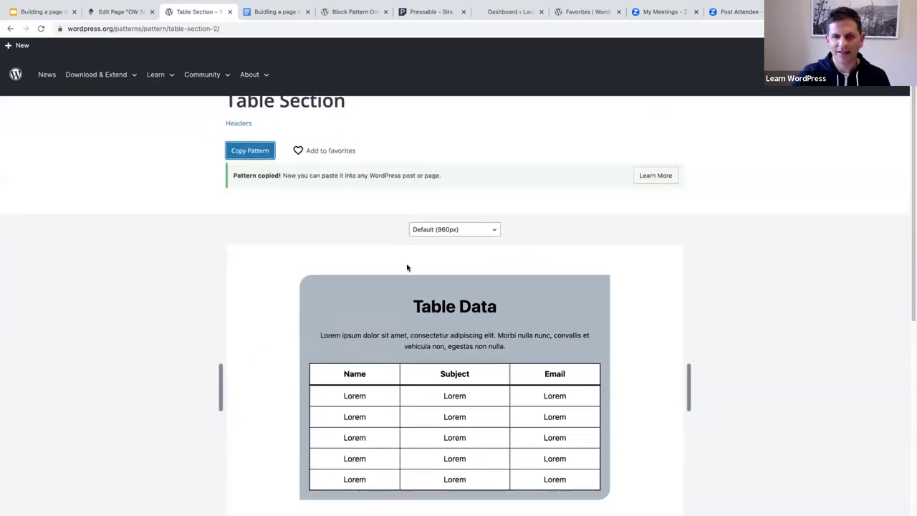
scroll(592, 318, "down", 3)
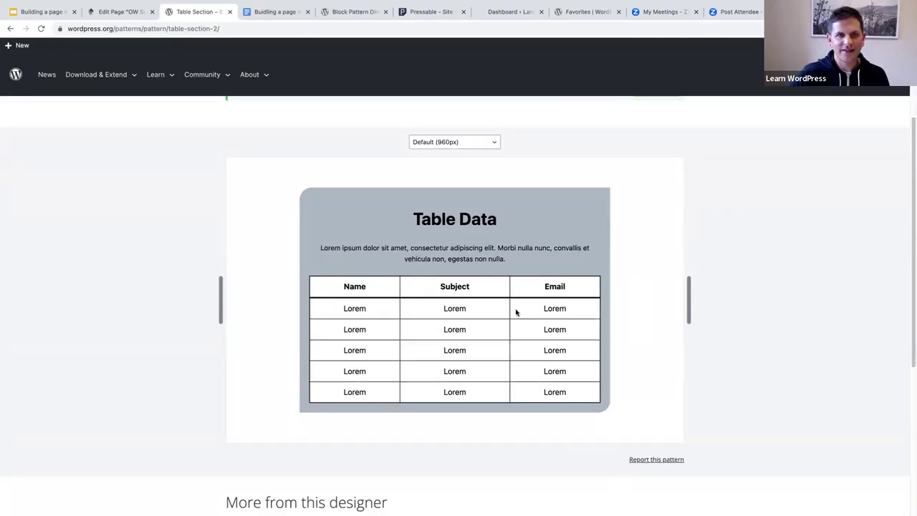
left_click(113, 13)
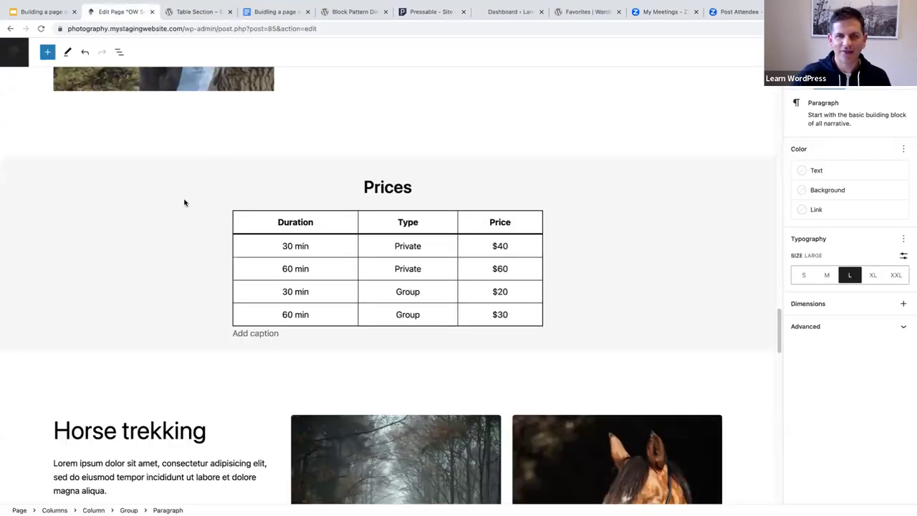
Step: Insert a block after the Prices group and paste the Table Data pattern there
left_click(46, 163)
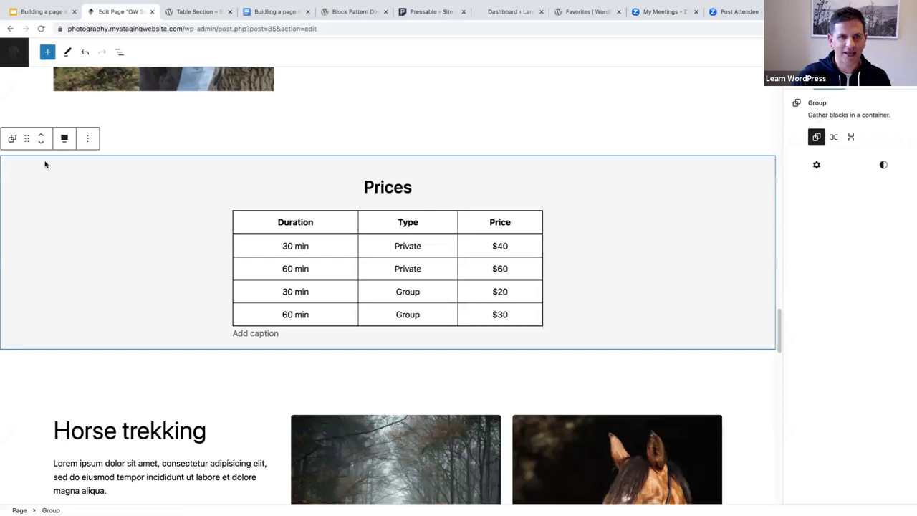
left_click(88, 139)
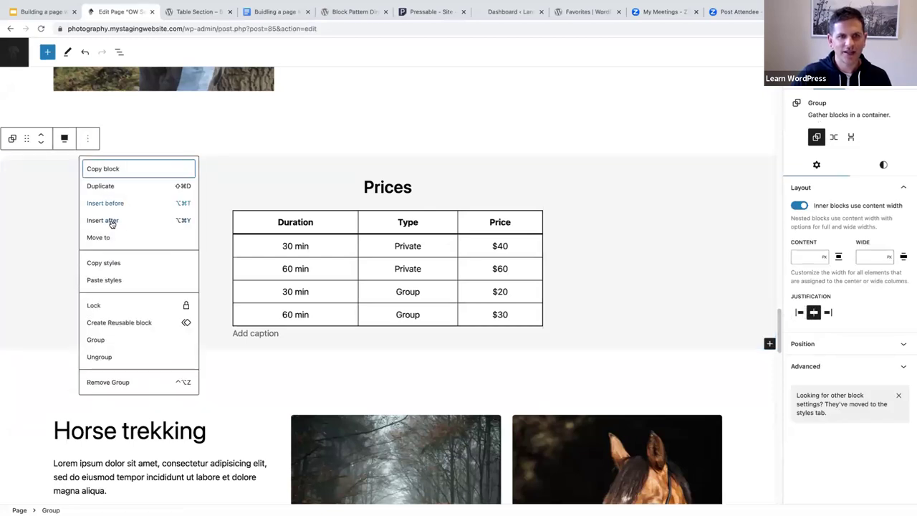
left_click(110, 221)
scroll(222, 326, "down", 1)
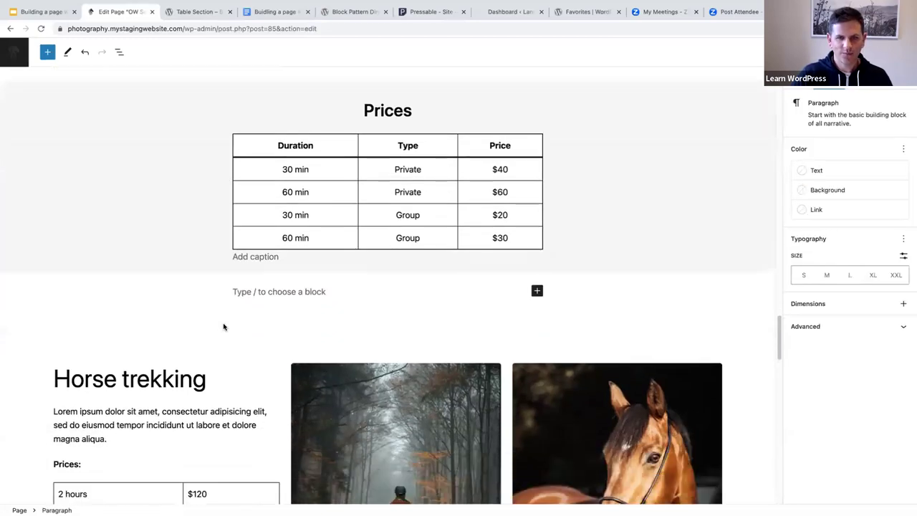
key("ctrl+v")
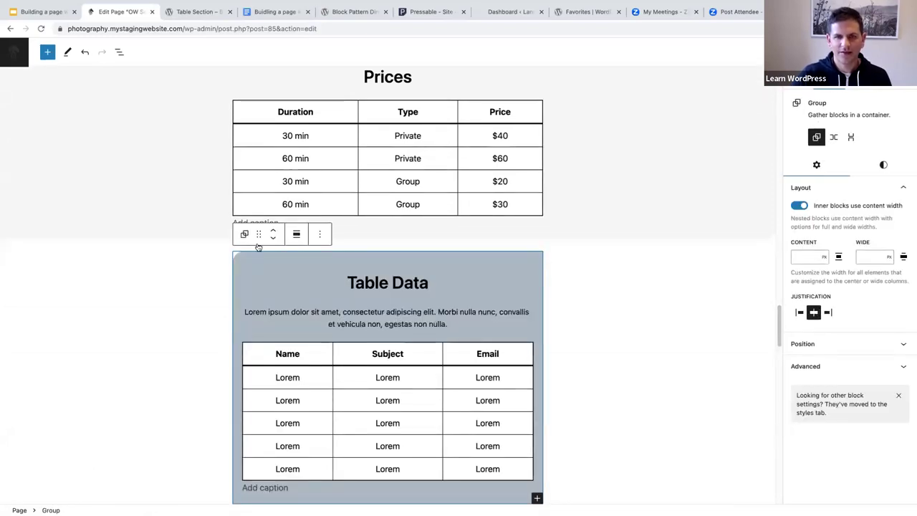
left_click(886, 167)
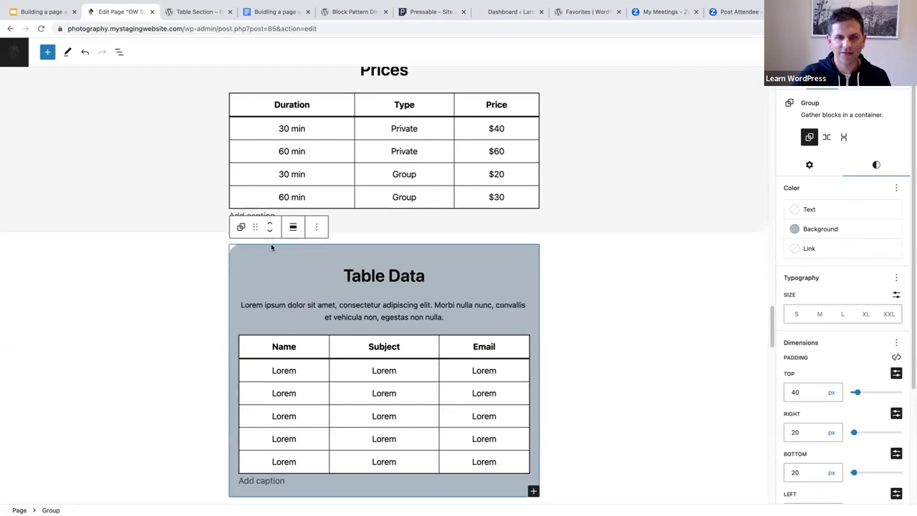
Step: Make the Table Data group full width and clear its 25 px corner radius
left_click(292, 226)
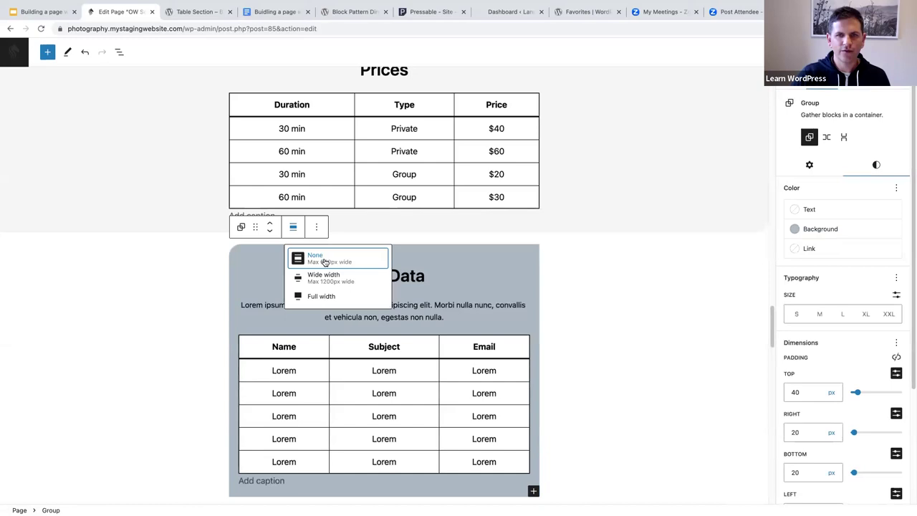
left_click(316, 296)
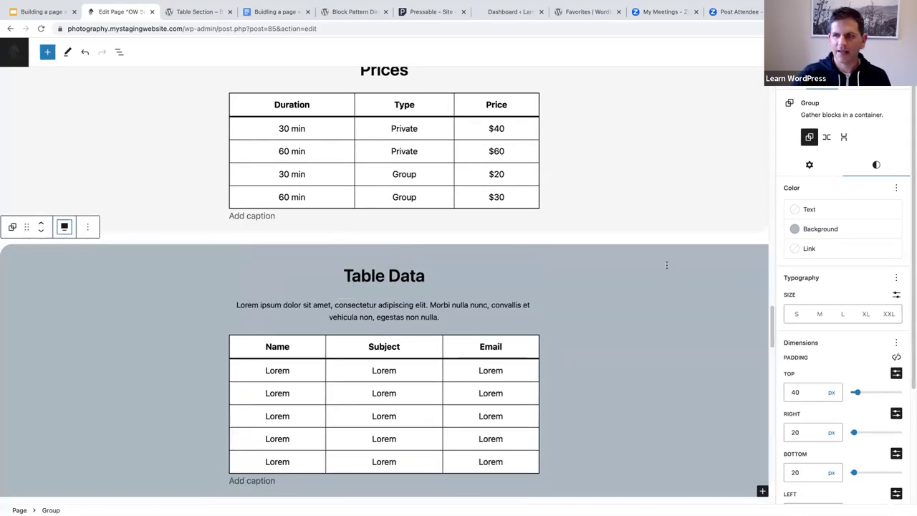
mouse_move(837, 391)
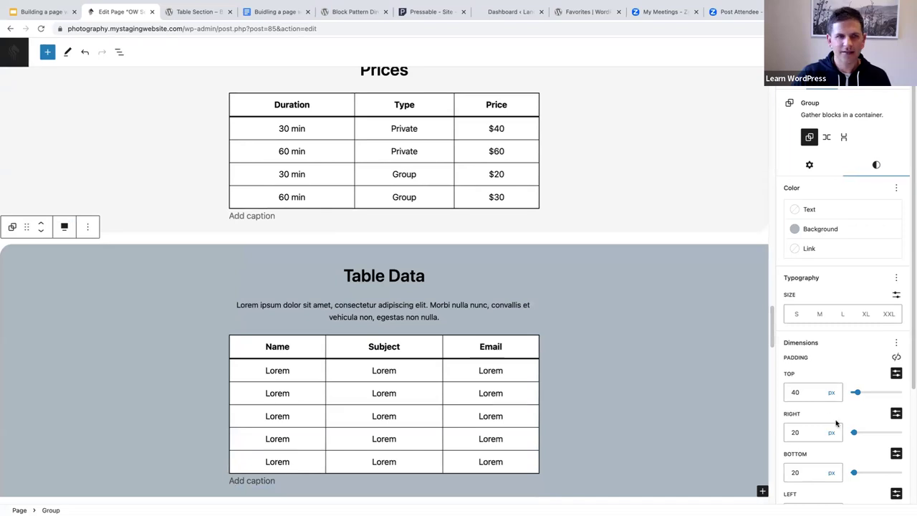
scroll(844, 443, "down", 5)
left_click(788, 485)
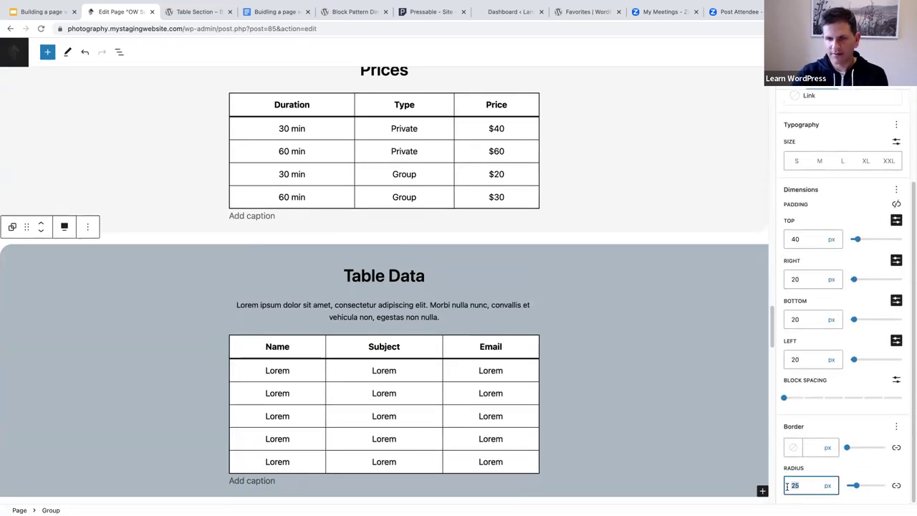
key("BackSpace")
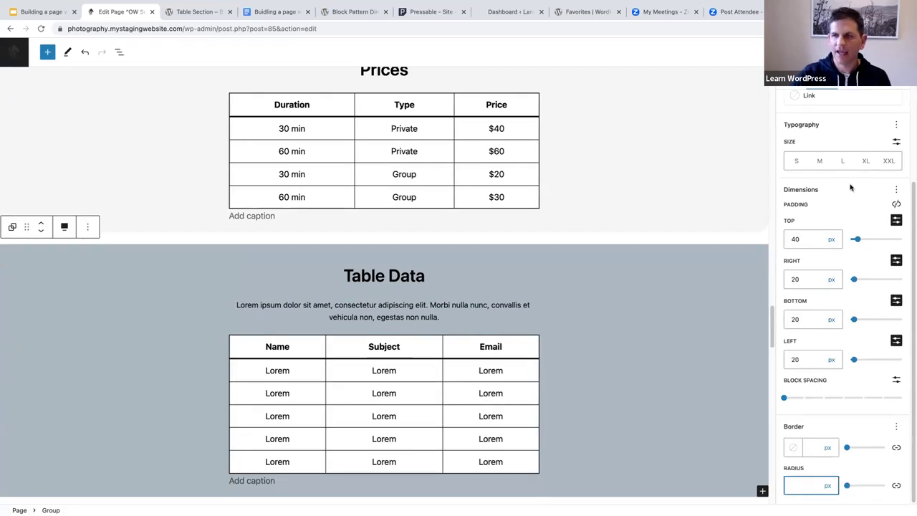
scroll(820, 379, "up", 5)
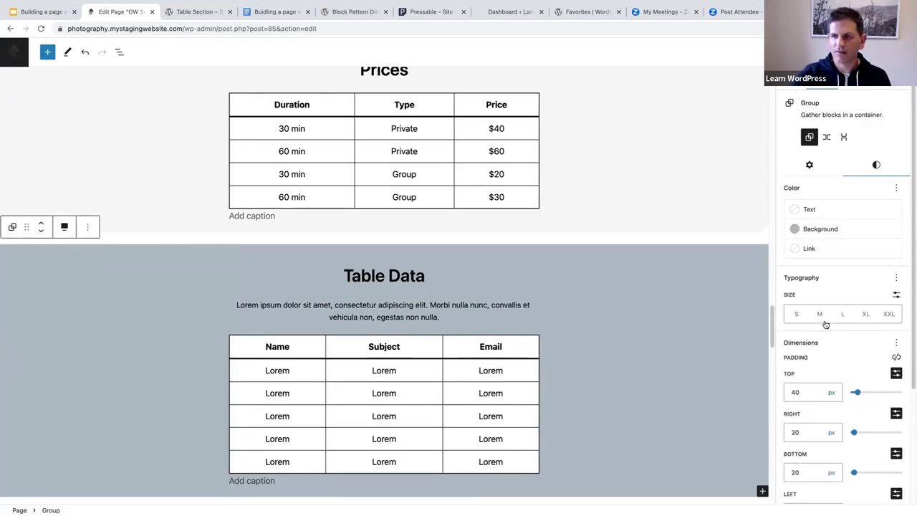
Step: Give the Table Data section the Tertiary F6F6F6 background colour
left_click(819, 229)
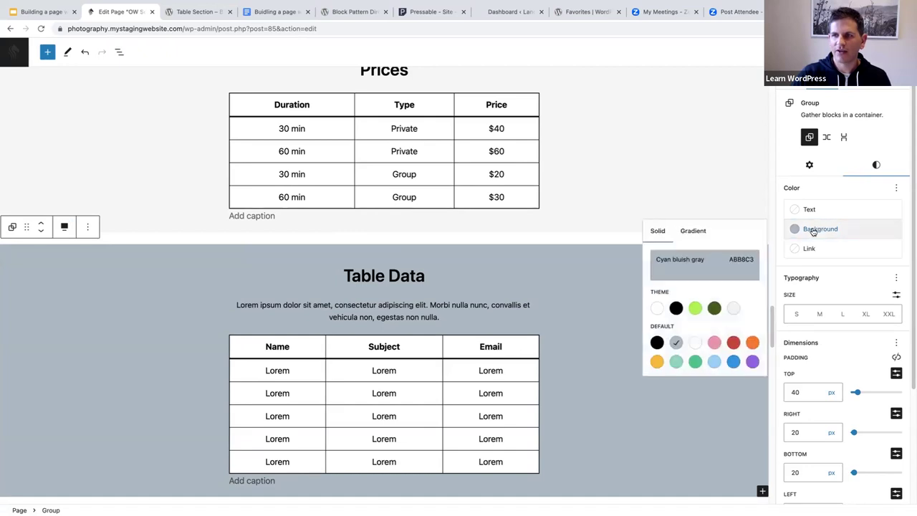
left_click(734, 309)
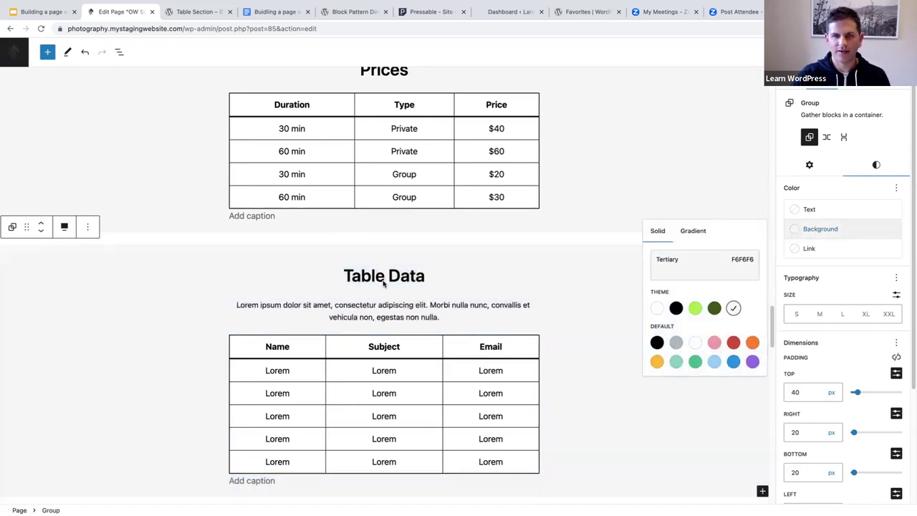
left_click(383, 302)
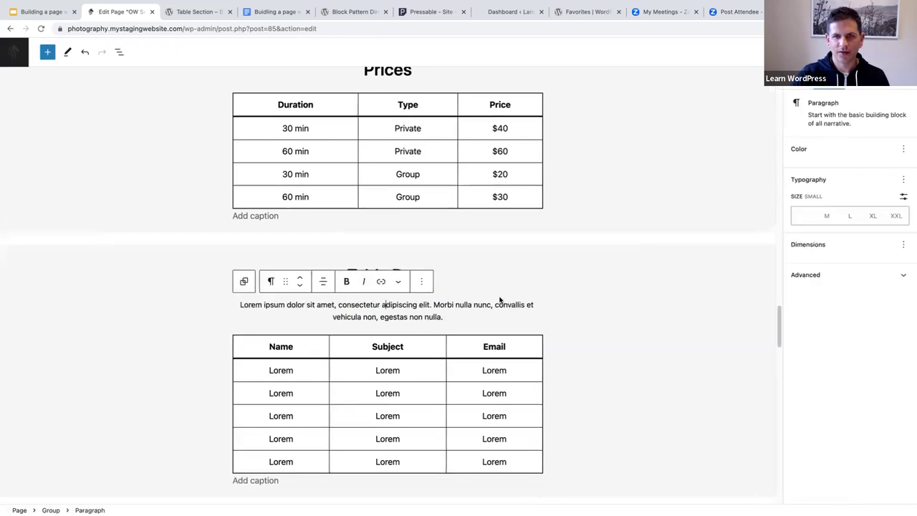
Step: Rename the Table Data heading to 'Prices' and make it an H2
left_click(427, 276)
left_click_drag(428, 276, 349, 276)
key("BackSpace")
type("Pri")
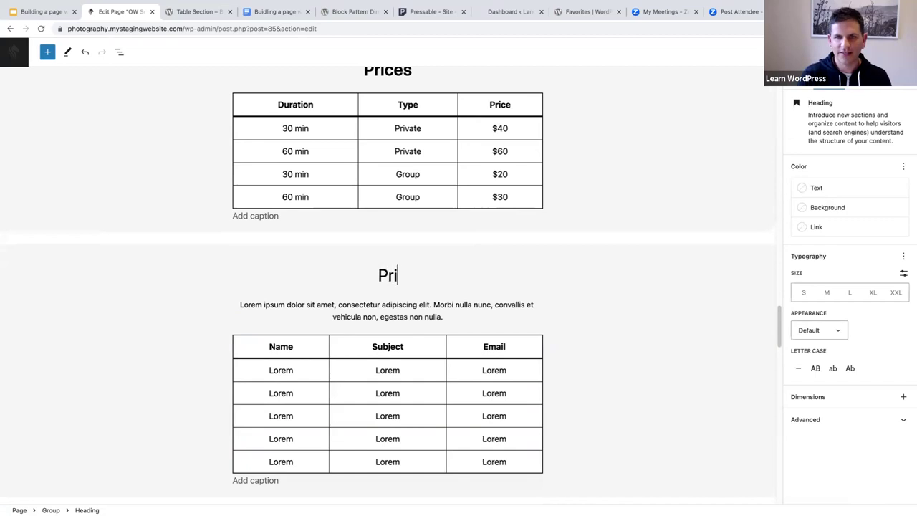
type("ces")
scroll(346, 281, "up", 1)
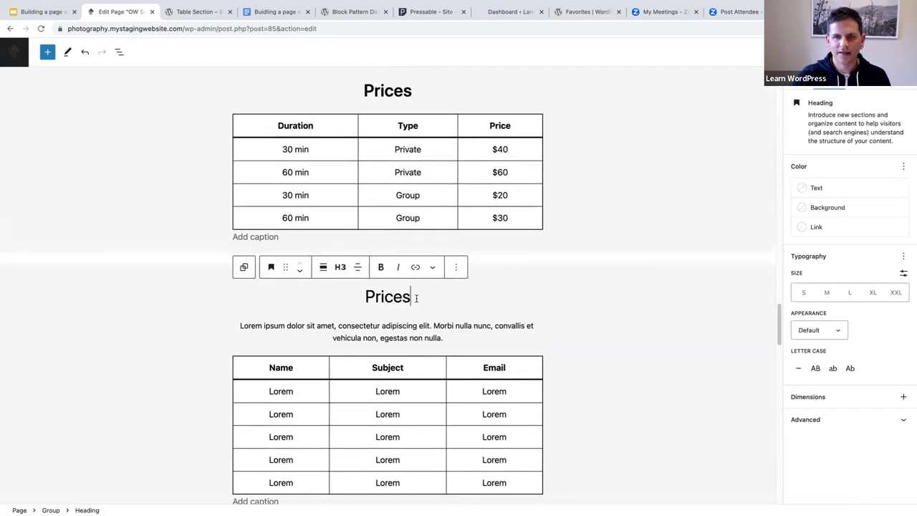
key("shift+Left")
key("shift+Left")
key("shift+Left")
key("shift+Left")
key("shift+Left")
key("shift+Left")
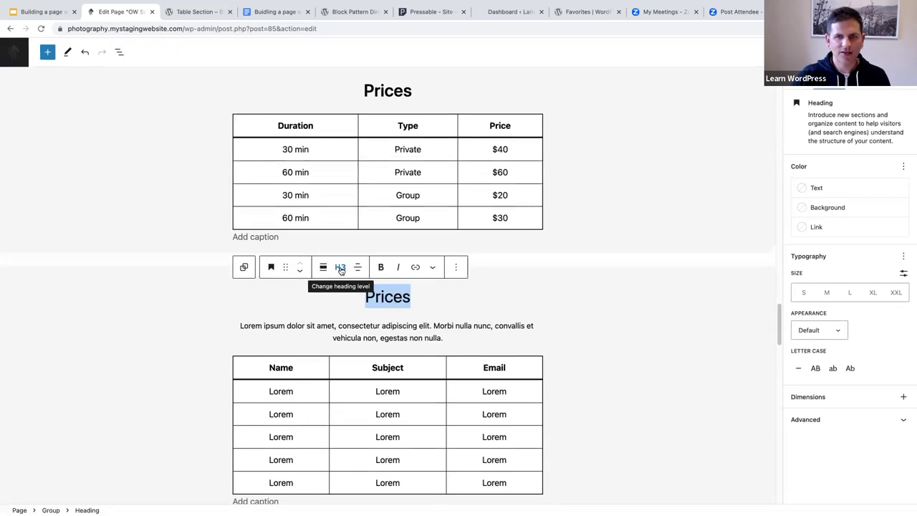
left_click(340, 269)
left_click(344, 315)
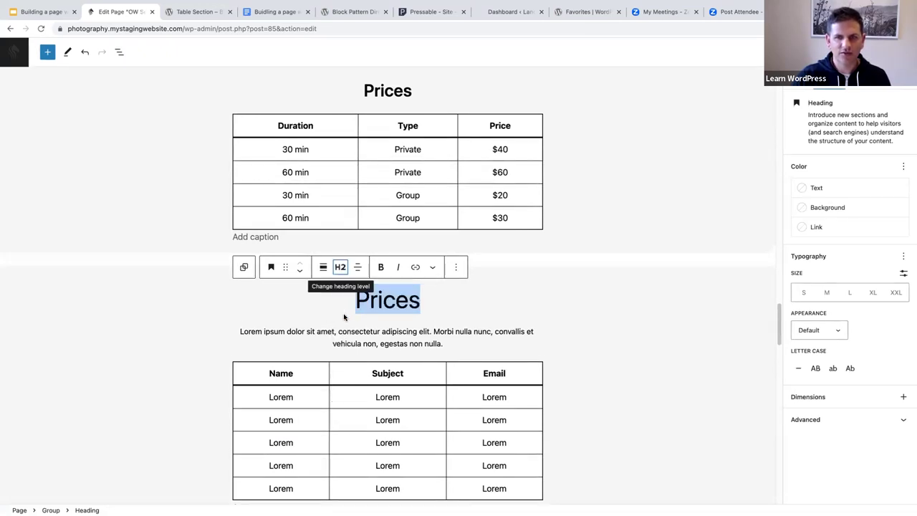
left_click(407, 299)
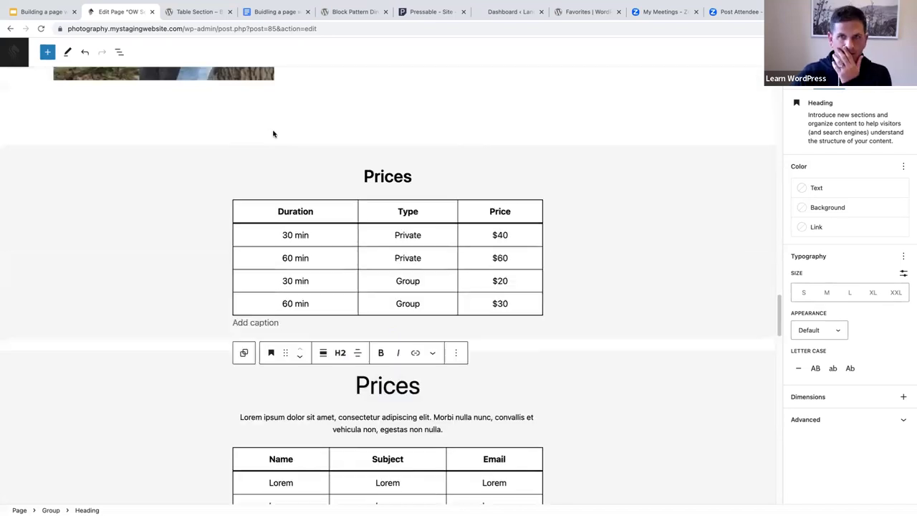
Step: Make the upper Prices heading an H2 as well
scroll(270, 126, "up", 3)
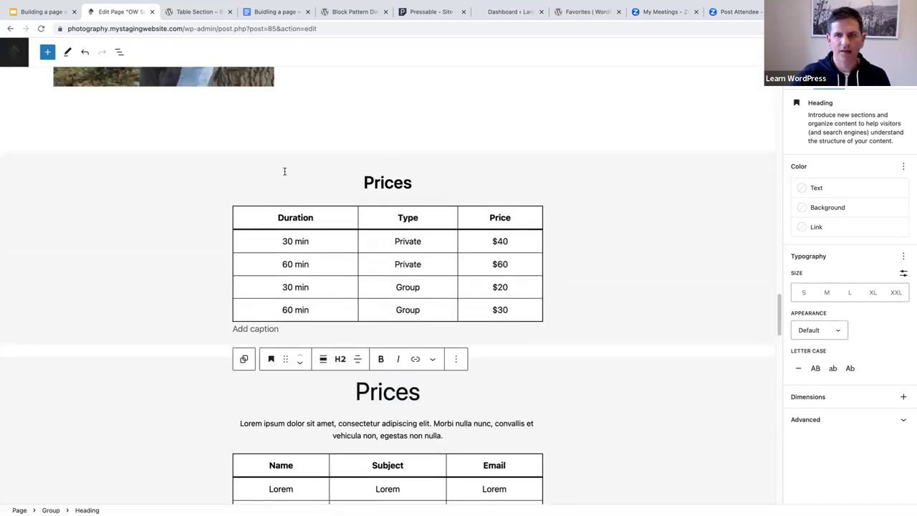
scroll(284, 170, "down", 1)
left_click(386, 170)
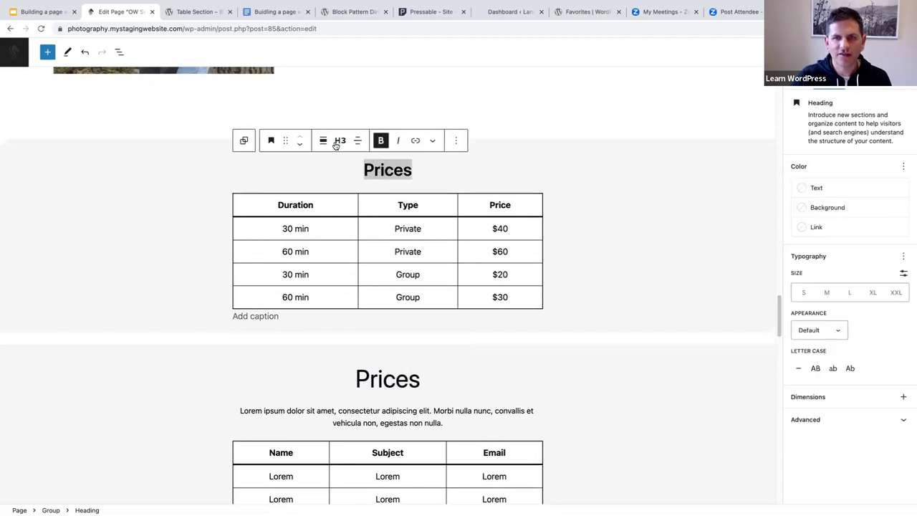
left_click(340, 141)
left_click(345, 187)
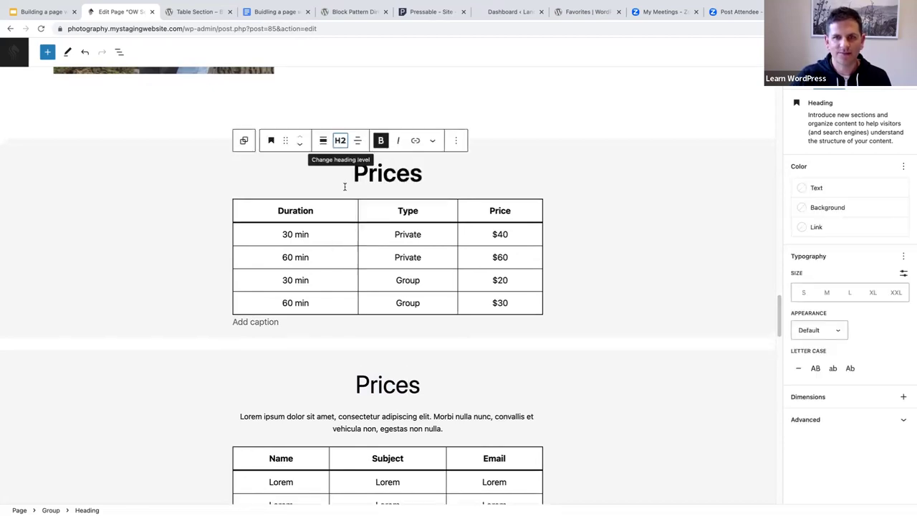
Step: Make the lower Prices heading bold
scroll(405, 331, "down", 2)
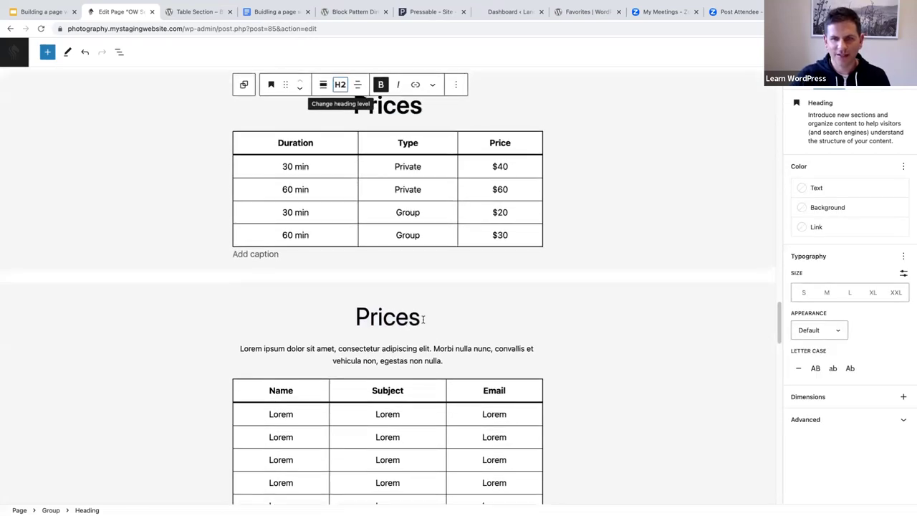
left_click(424, 319)
double_click(423, 320)
left_click(380, 284)
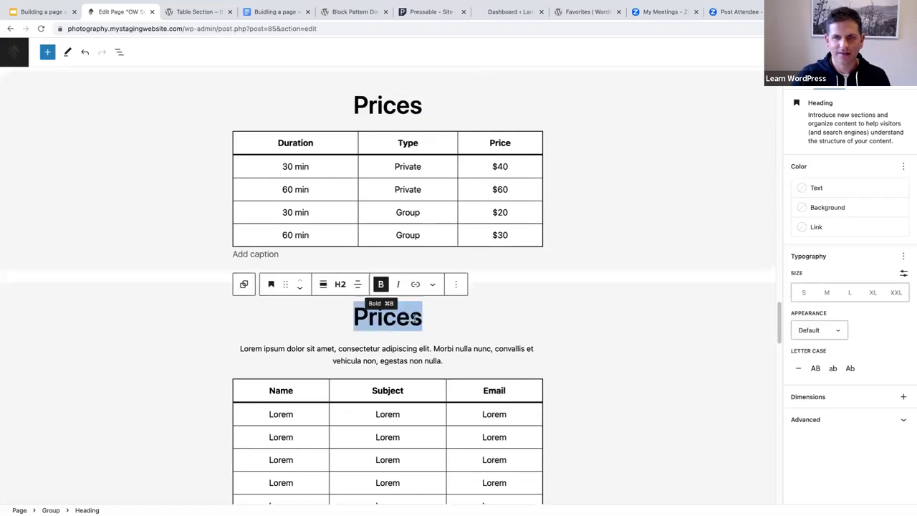
scroll(414, 319, "down", 2)
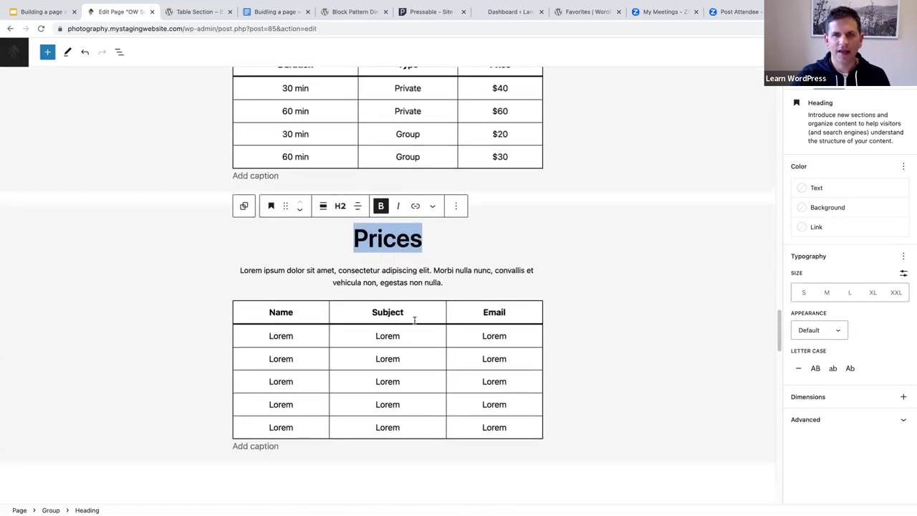
scroll(401, 327, "up", 1)
Step: Replace the Name, Subject and Email headers with Duration, Type and Price
double_click(271, 332)
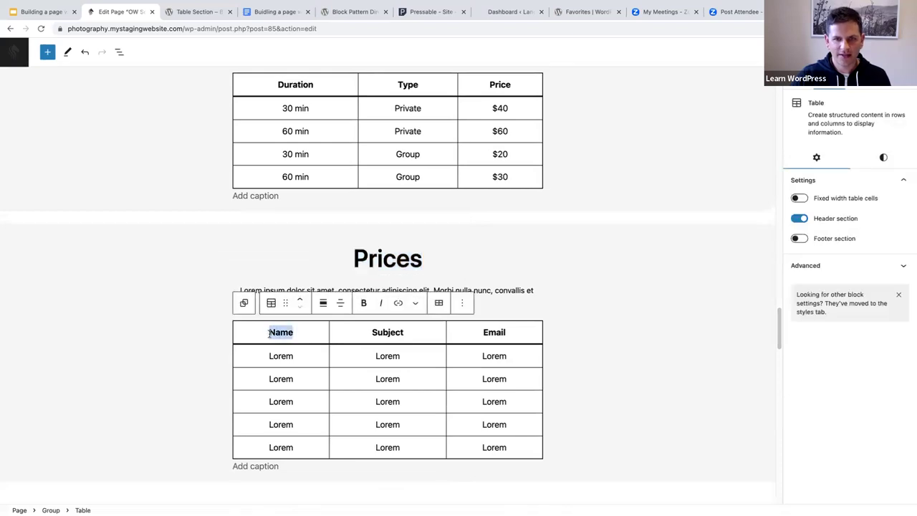
type("Dura")
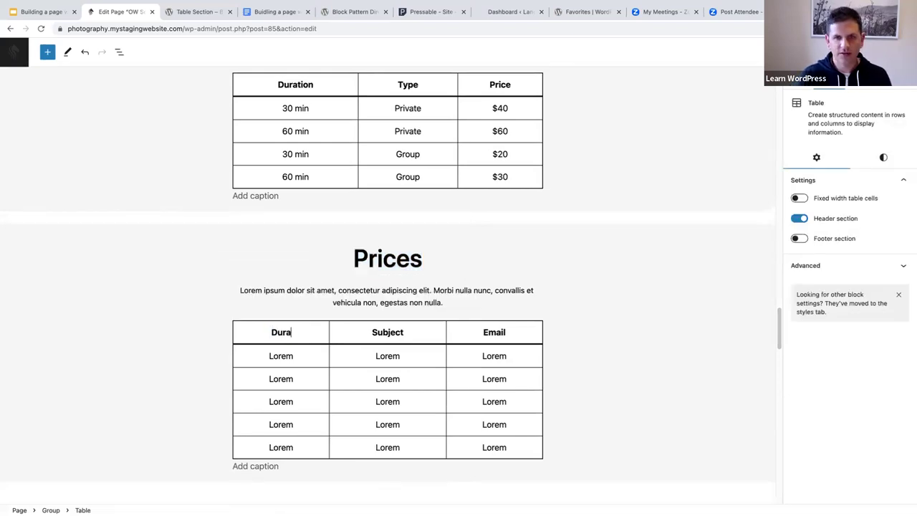
type("tion")
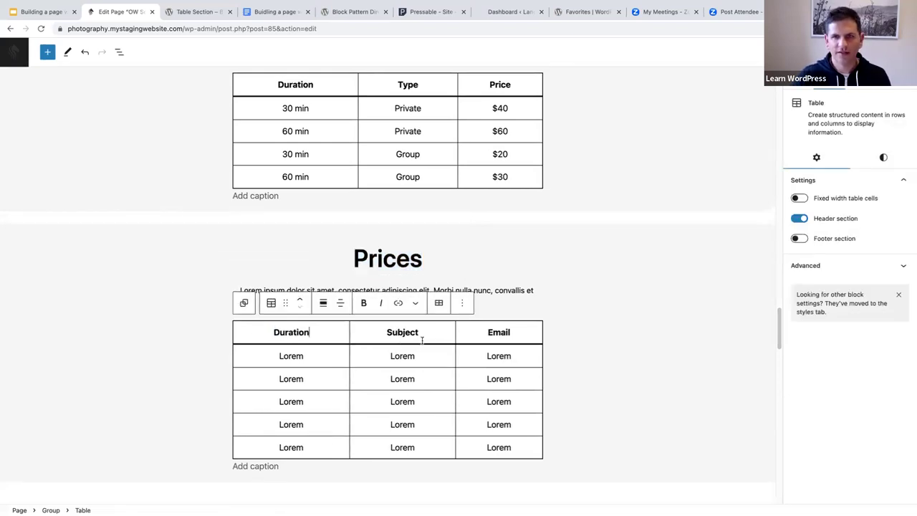
double_click(387, 334)
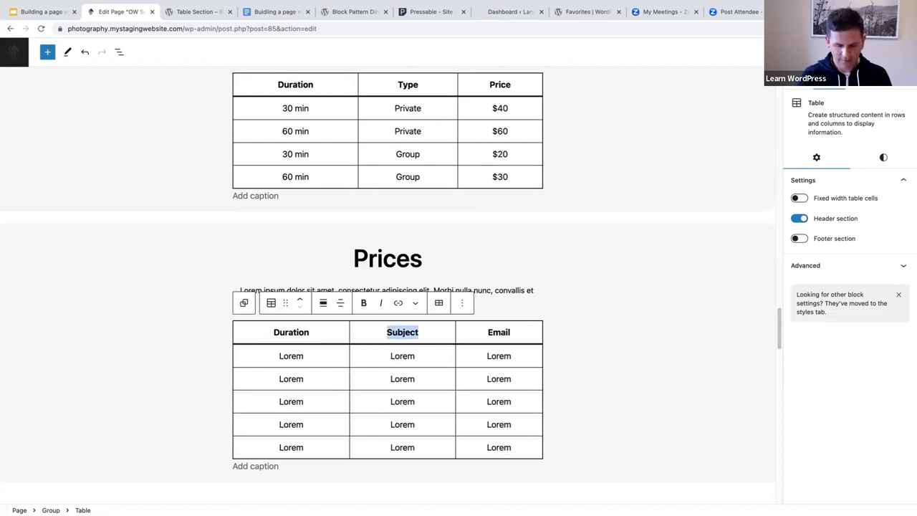
type("Tyoe")
key("BackSpace")
key("BackSpace")
type("pe")
double_click(491, 332)
type("Price")
scroll(541, 322, "down", 1)
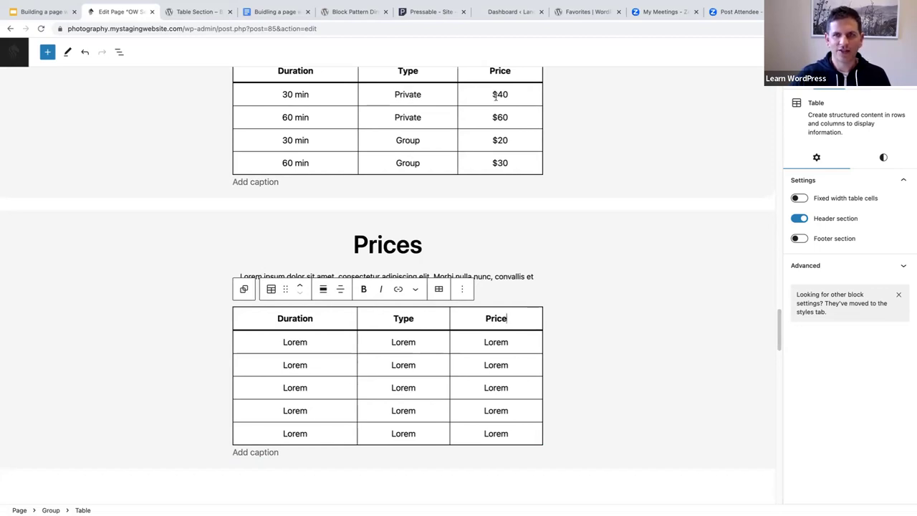
scroll(497, 99, "up", 1)
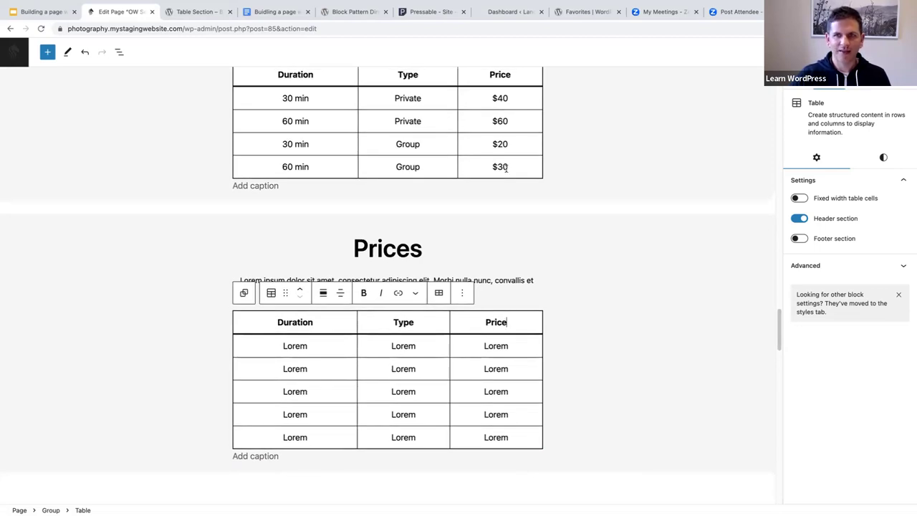
left_click(143, 255)
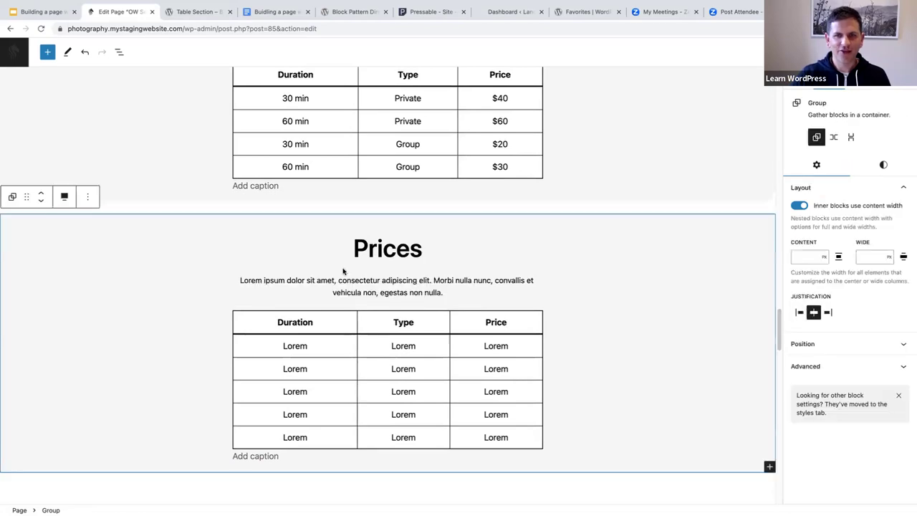
scroll(576, 278, "up", 5)
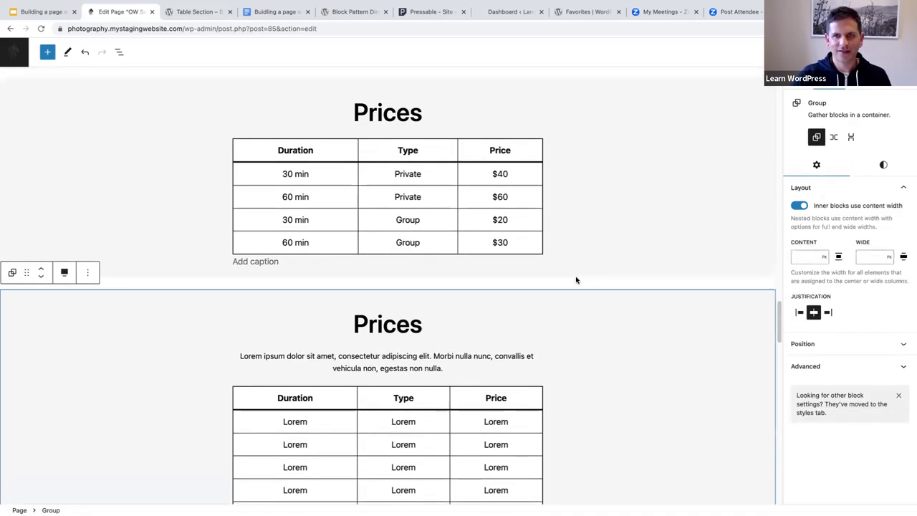
scroll(592, 286, "down", 4)
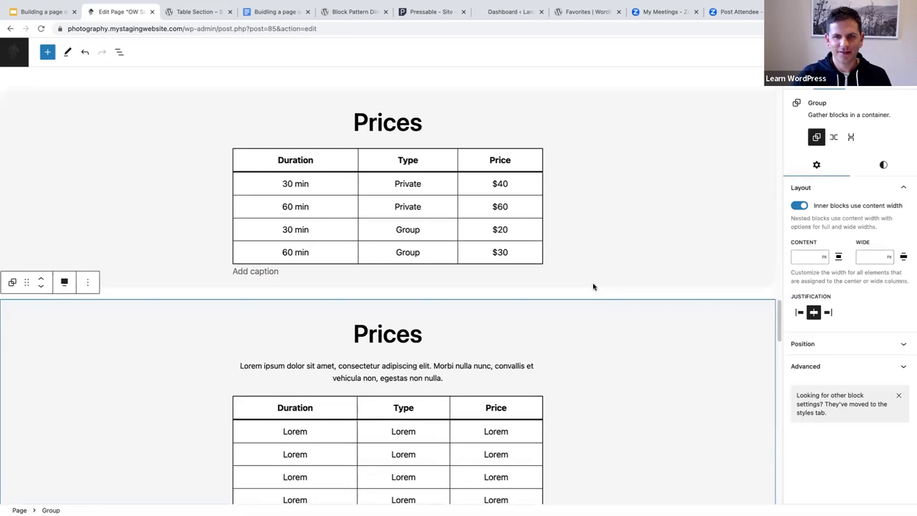
scroll(593, 289, "down", 1)
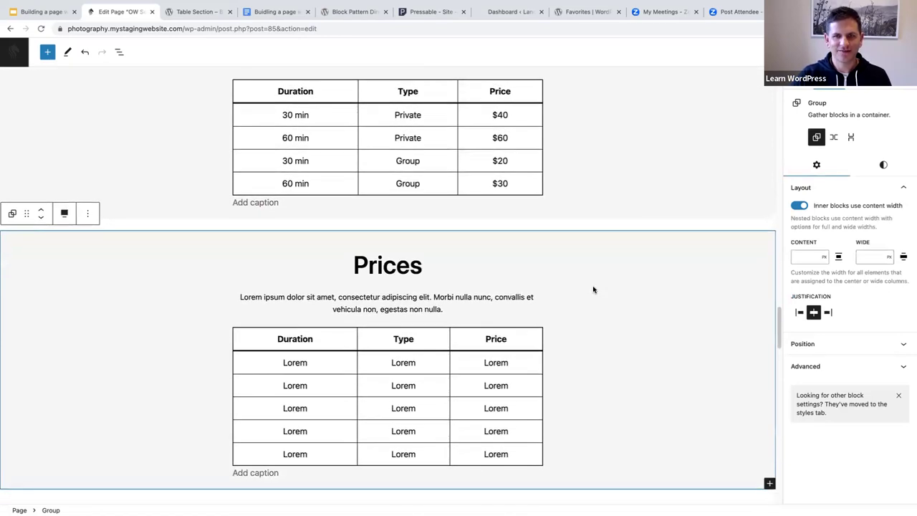
scroll(593, 290, "down", 3)
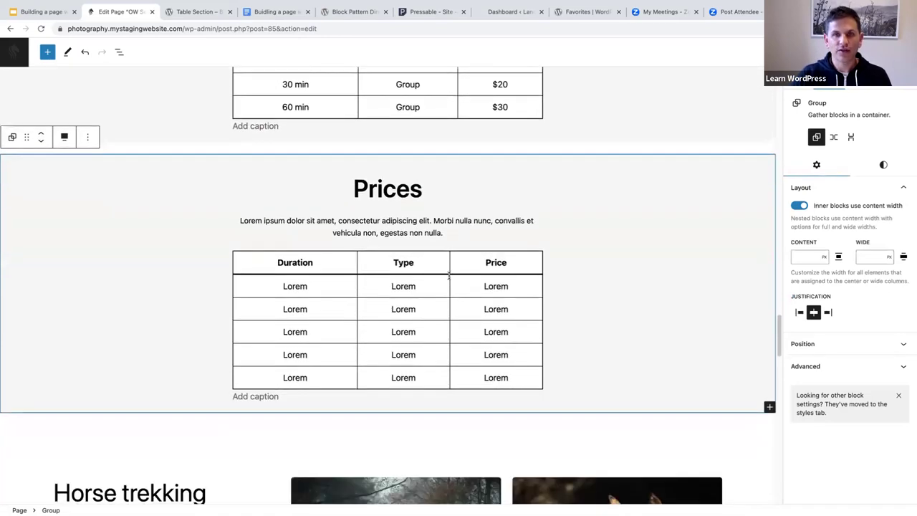
scroll(272, 133, "up", 4)
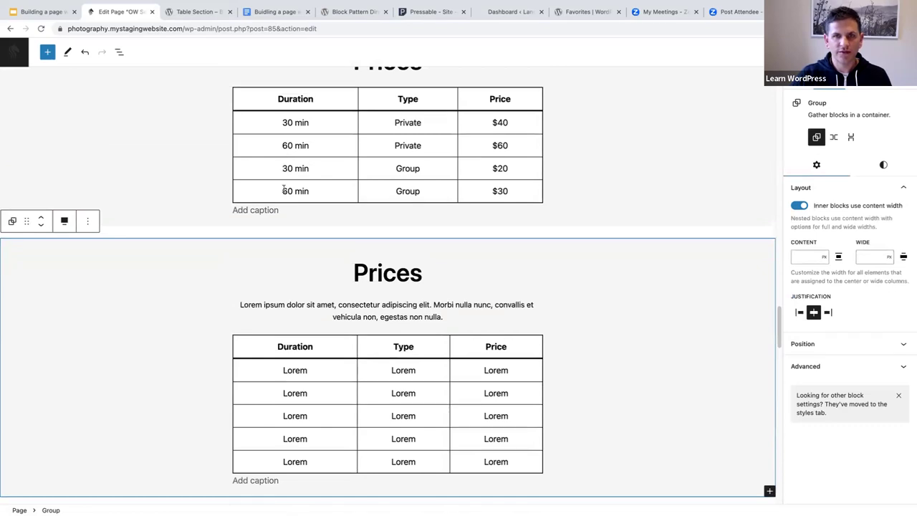
scroll(306, 395, "down", 1)
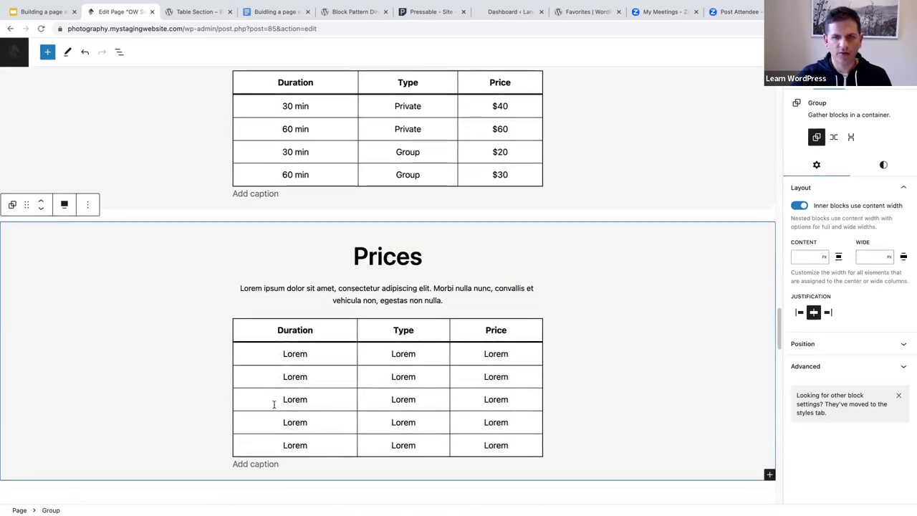
scroll(269, 387, "down", 4)
left_click(263, 360)
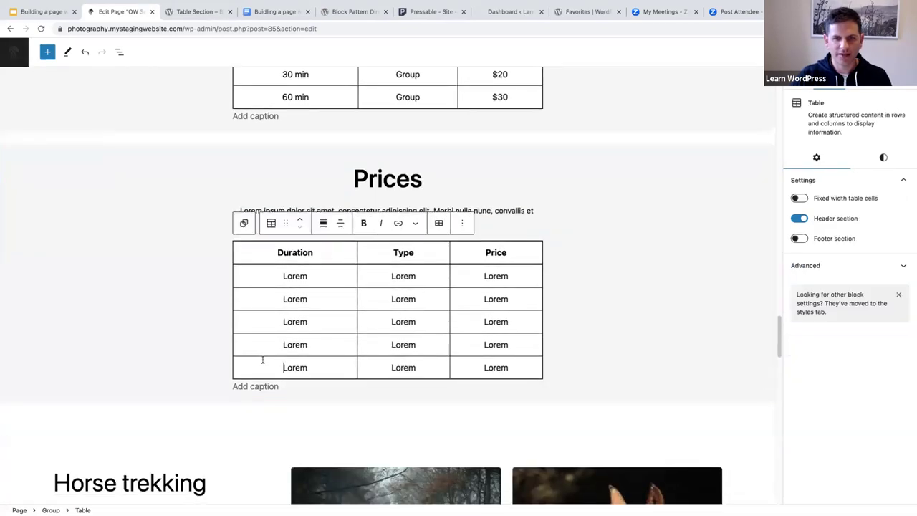
Step: Delete one Lorem row from the second Prices table, leaving four rows
left_click(463, 223)
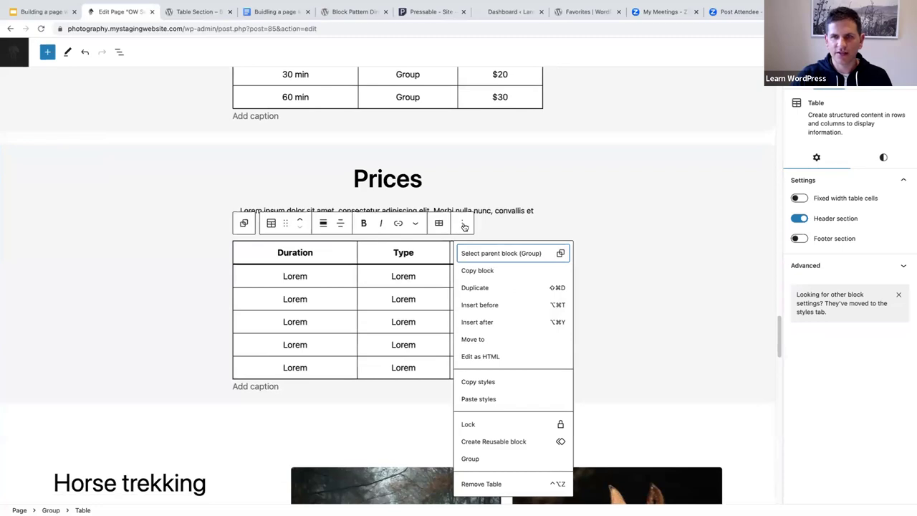
left_click(462, 224)
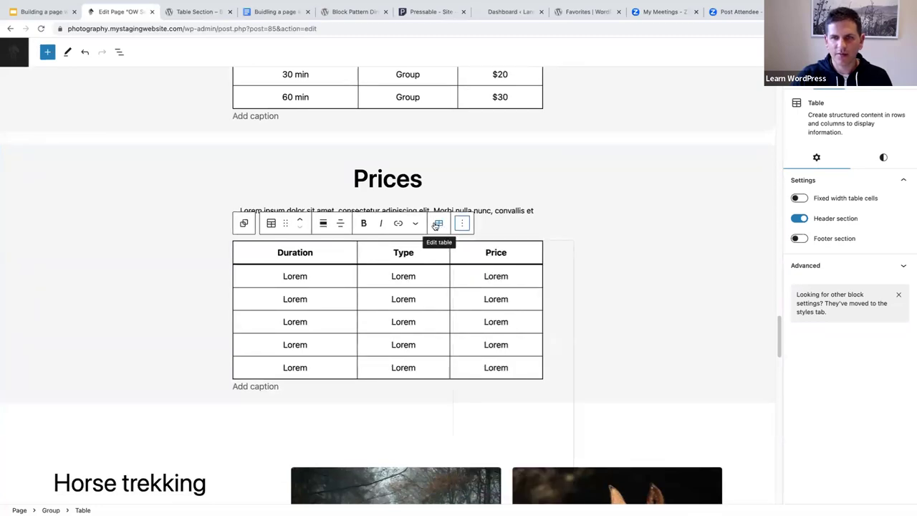
left_click(439, 225)
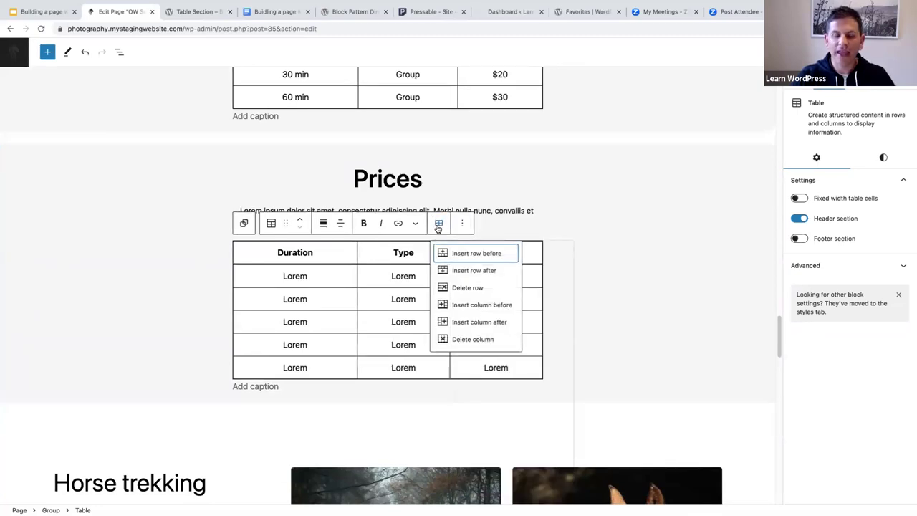
left_click(468, 287)
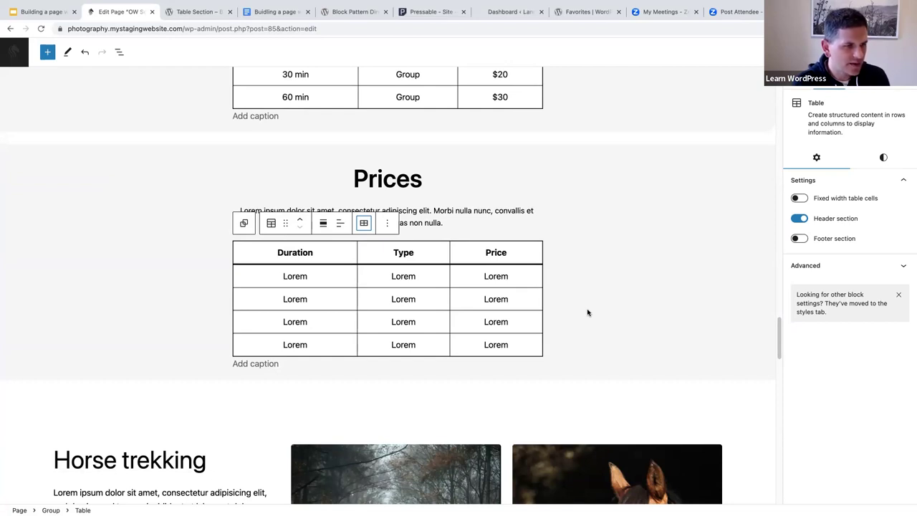
Step: Back out of the pre-publish checks and save the services page as a draft
scroll(588, 313, "down", 1)
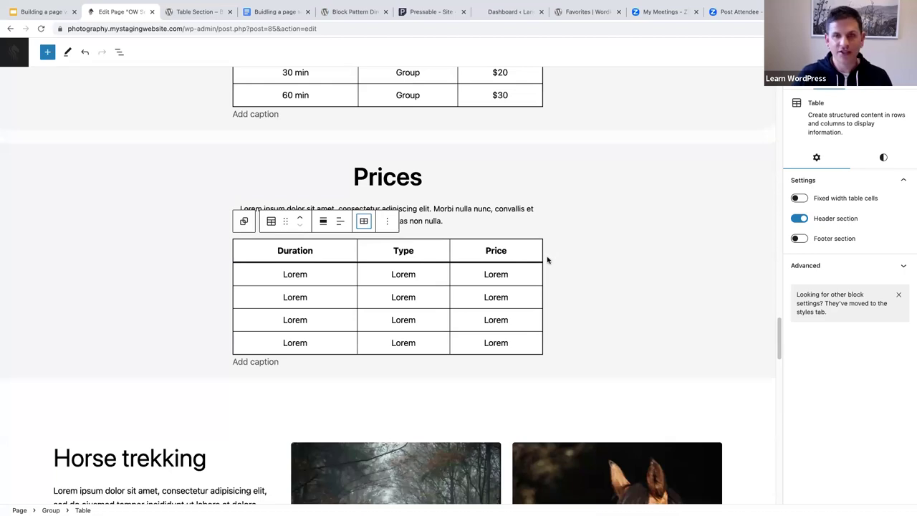
scroll(490, 251, "up", 1)
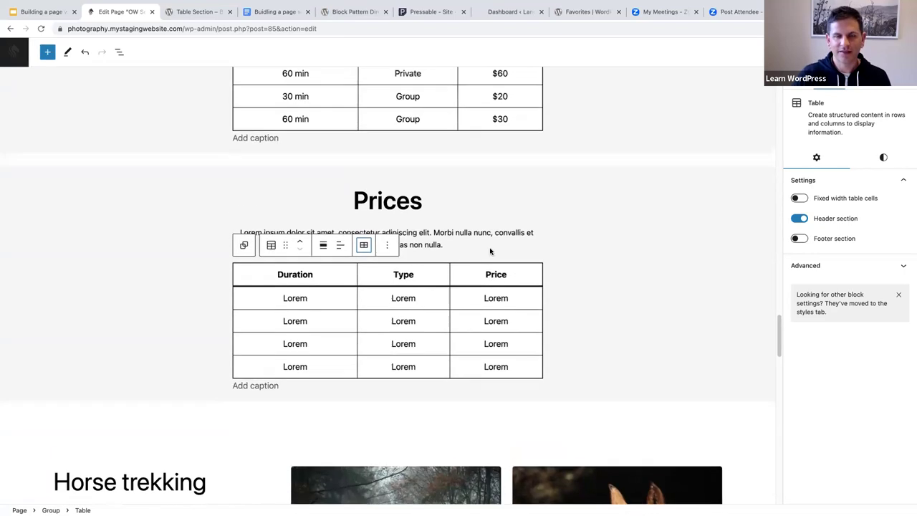
scroll(490, 250, "up", 4)
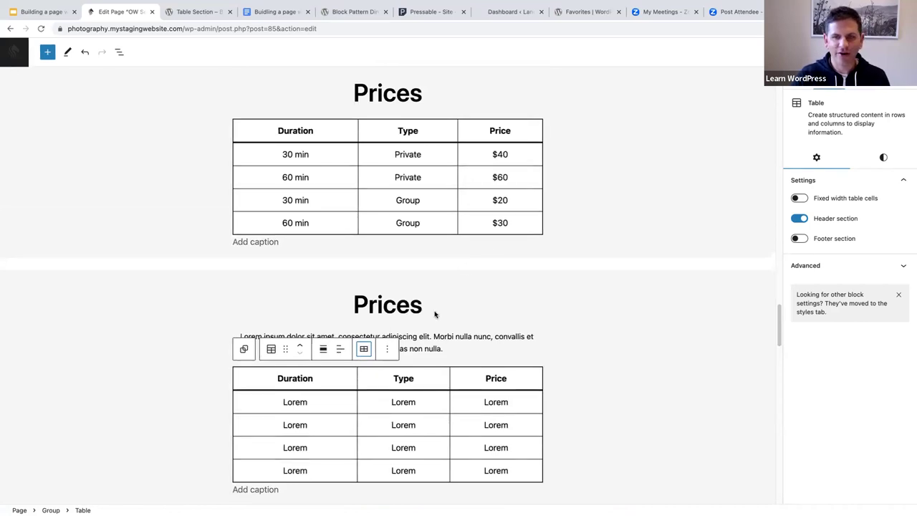
mouse_move(423, 321)
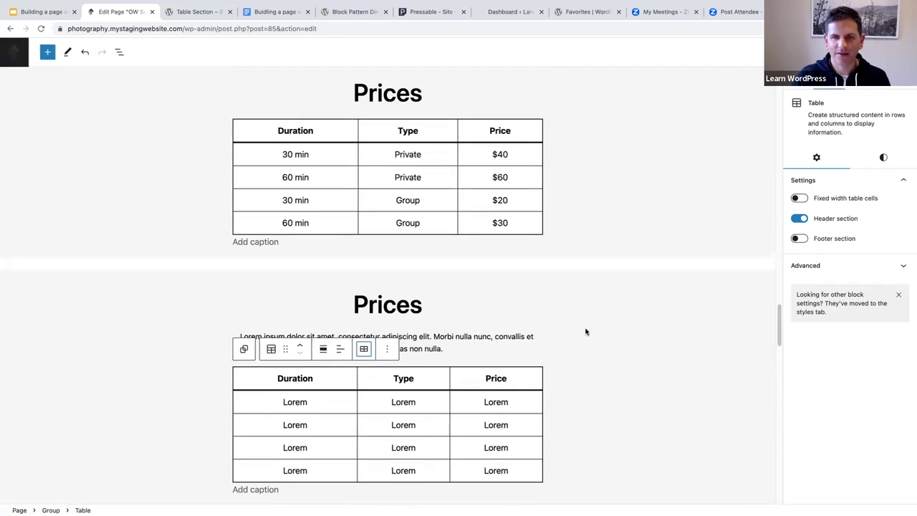
scroll(585, 331, "down", 2)
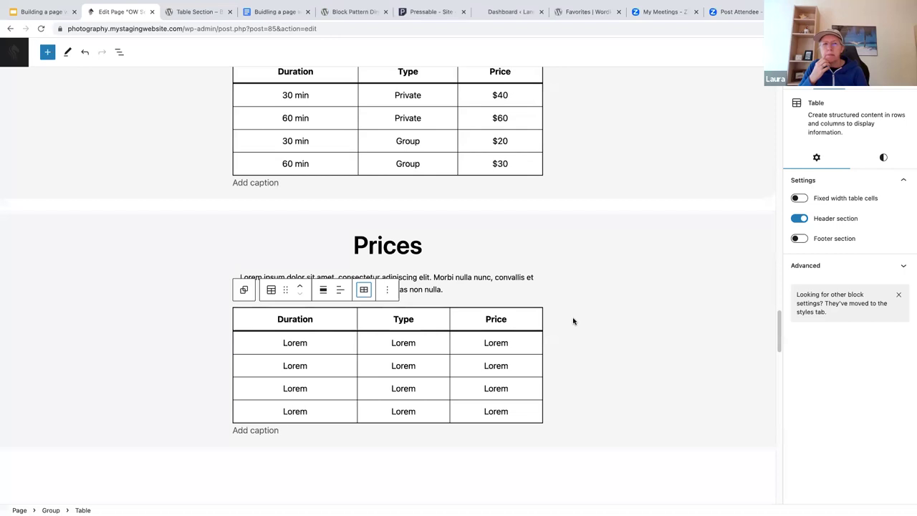
scroll(573, 321, "down", 1)
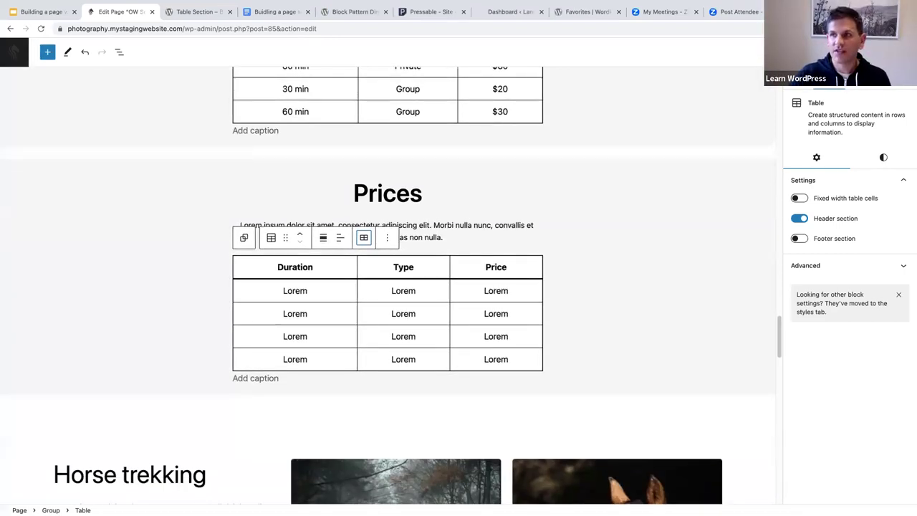
left_click(838, 51)
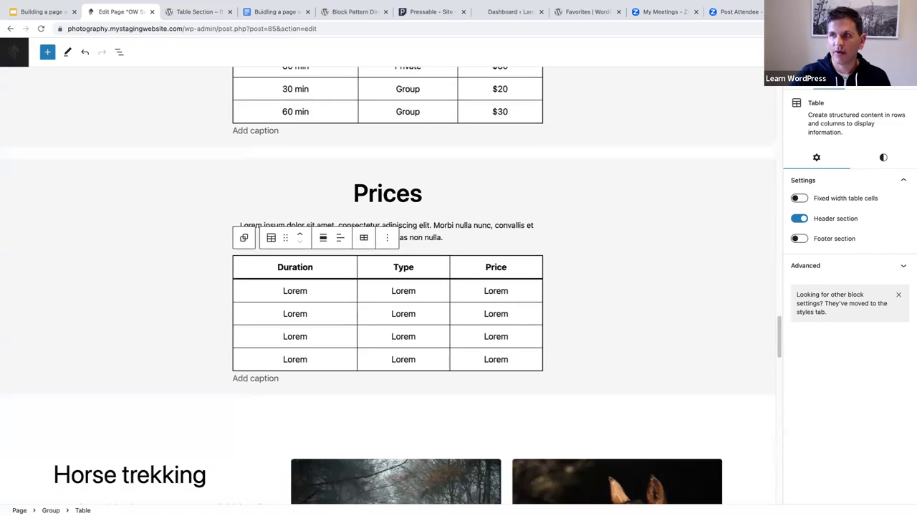
key("Escape")
key("ctrl+s")
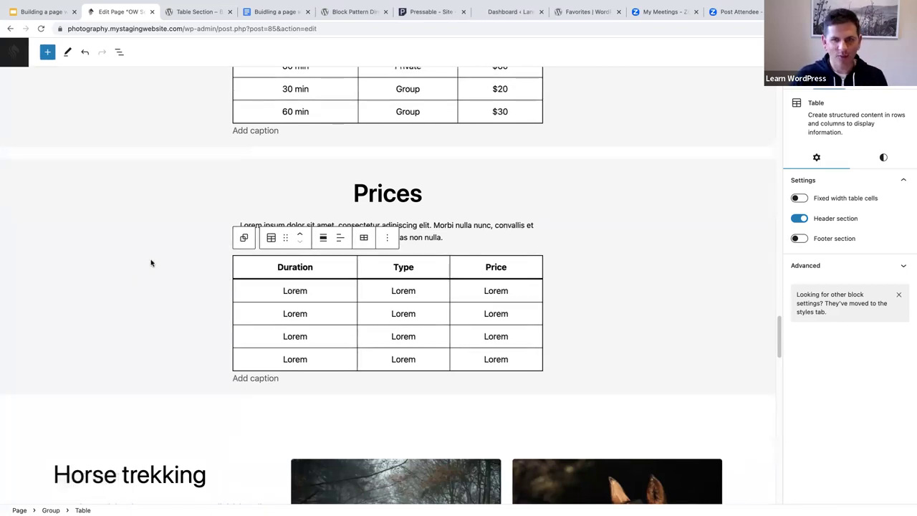
scroll(149, 262, "down", 1)
scroll(136, 236, "up", 2)
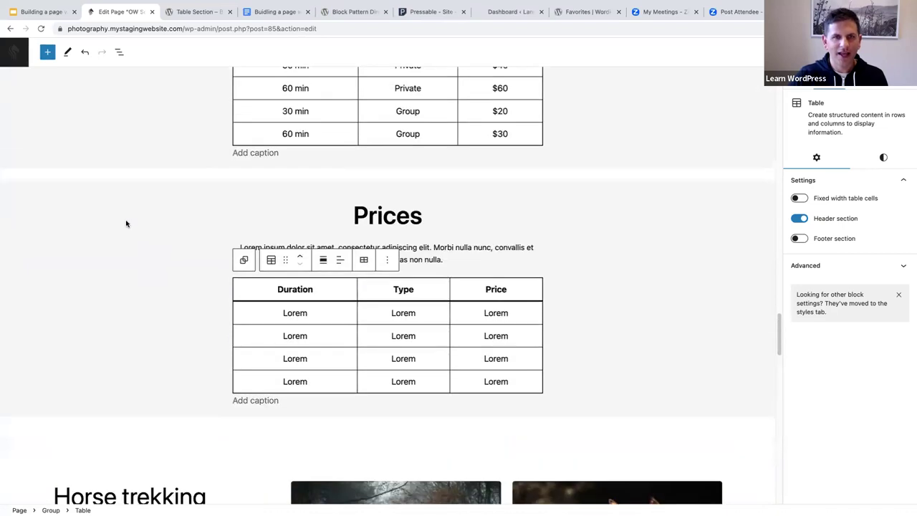
Step: Return to the Pages list and go to Appearance > Editor
left_click(13, 54)
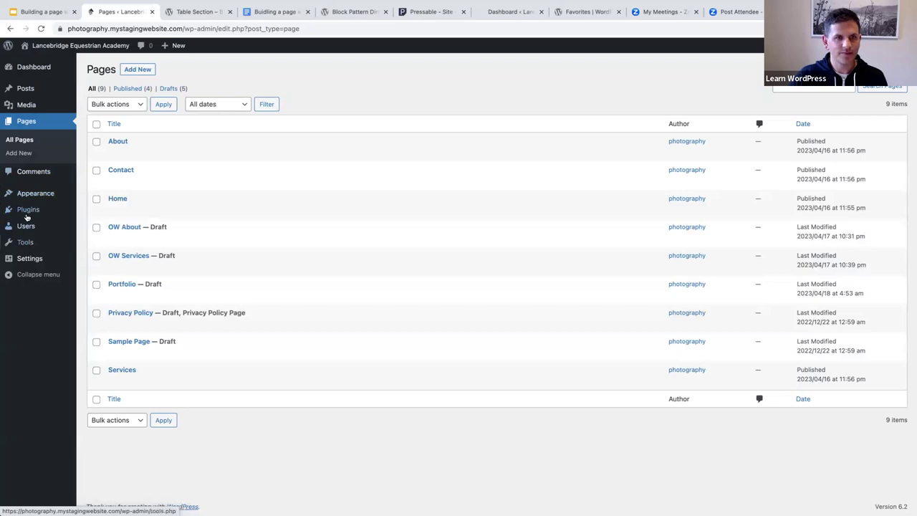
mouse_move(25, 195)
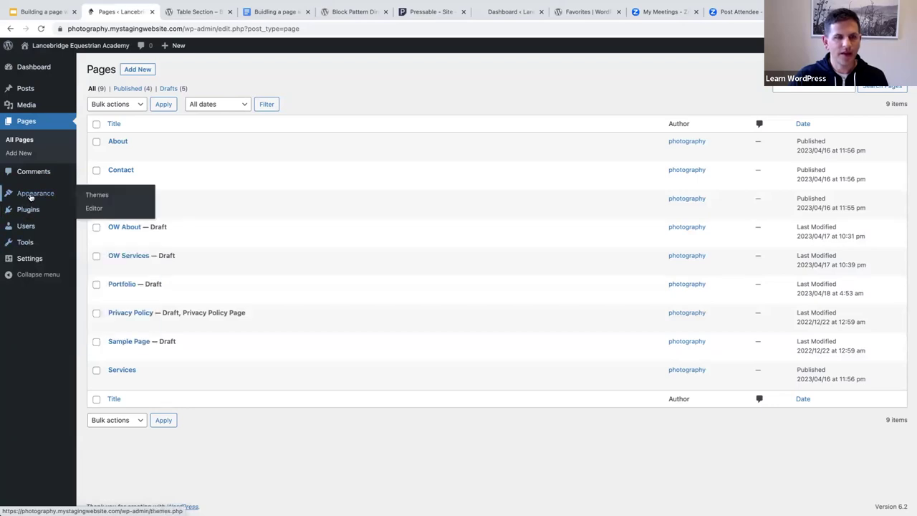
left_click(94, 209)
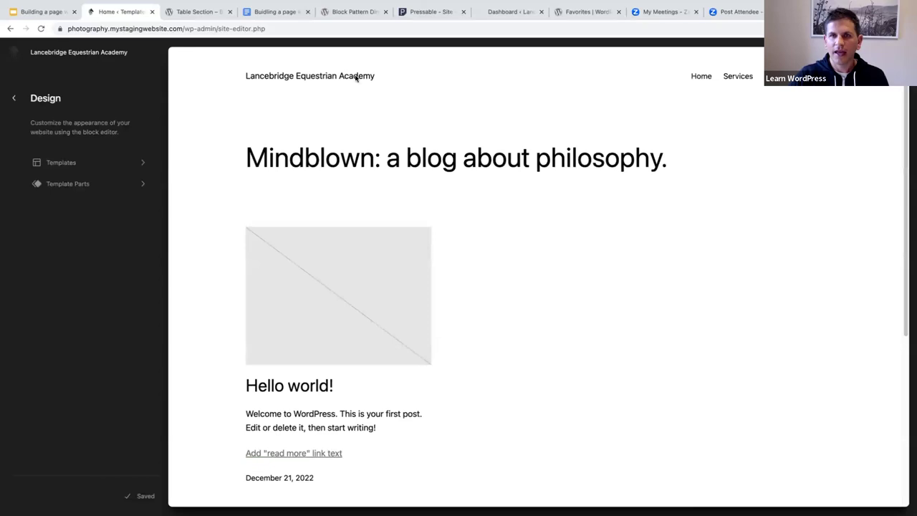
Step: Edit the Home template, open Styles past the welcome guide, and open the Style Book
left_click(175, 71)
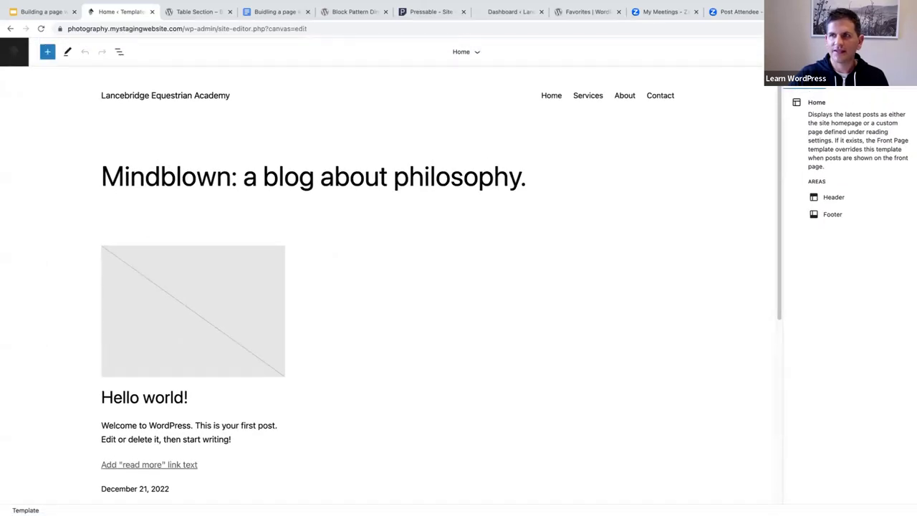
left_click(857, 52)
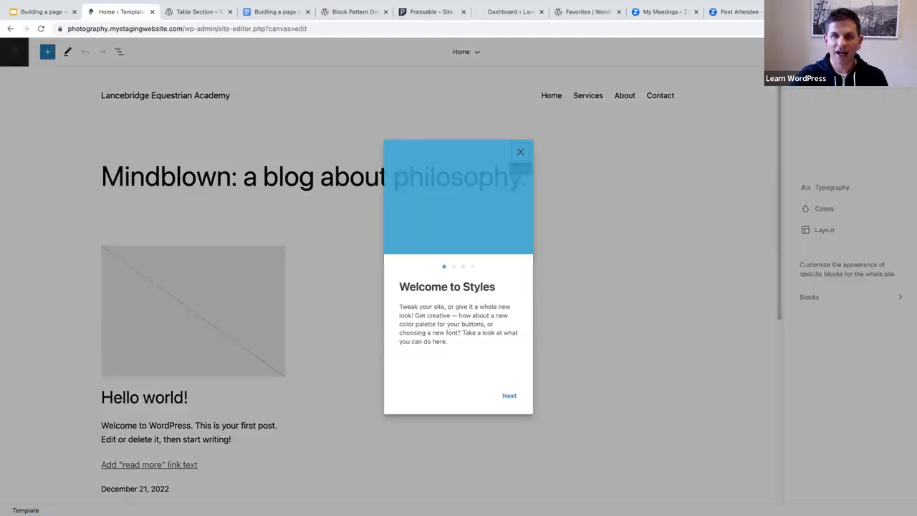
left_click(521, 152)
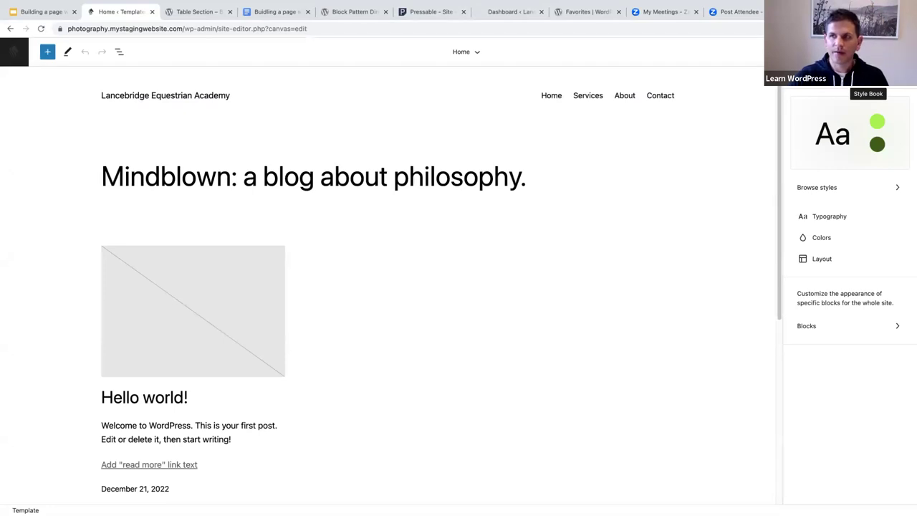
left_click(867, 78)
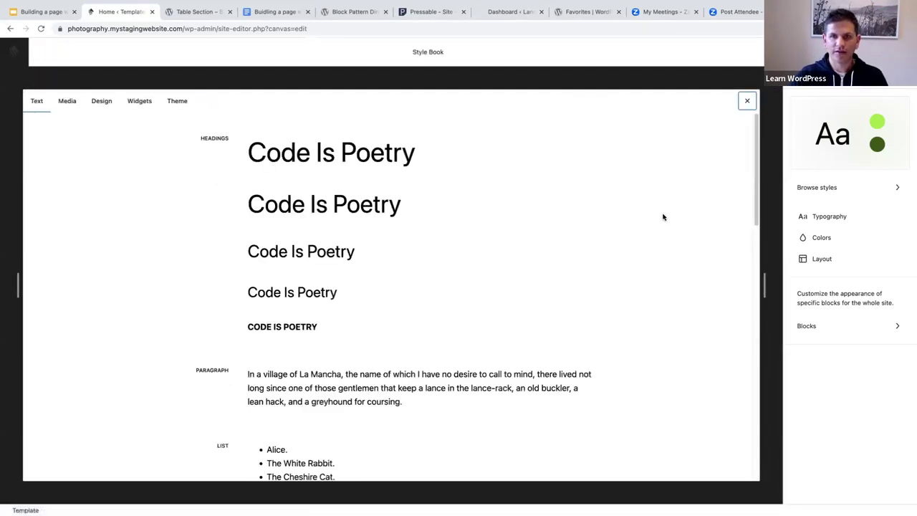
Step: Show the Style Book's Design tab with the lime green Call to Action buttons and columns
left_click(101, 102)
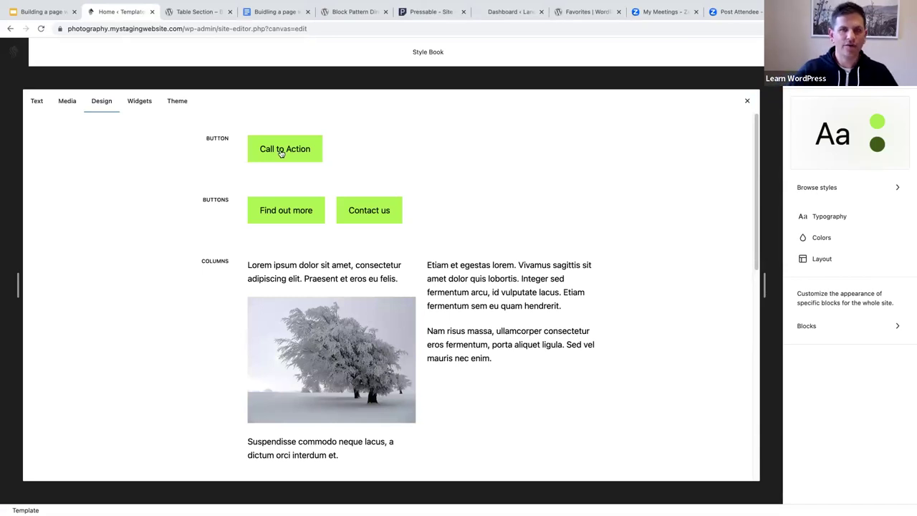
scroll(514, 297, "down", 1)
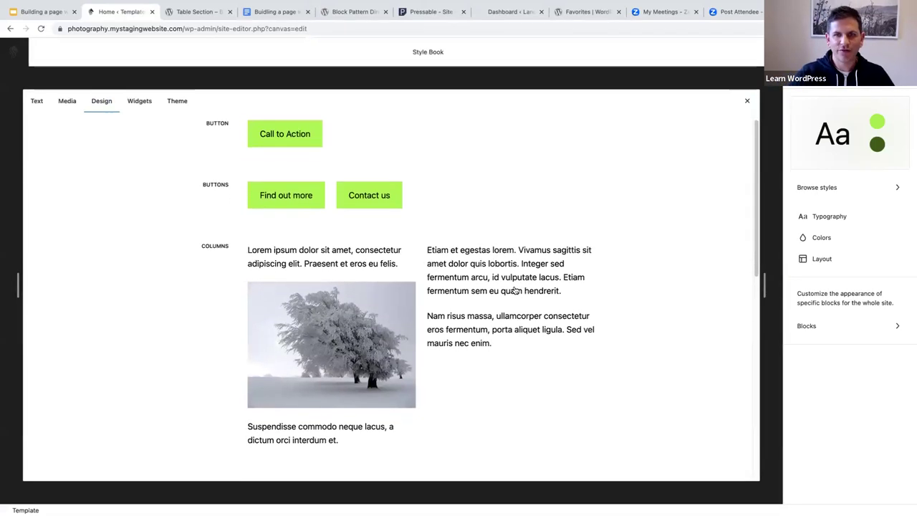
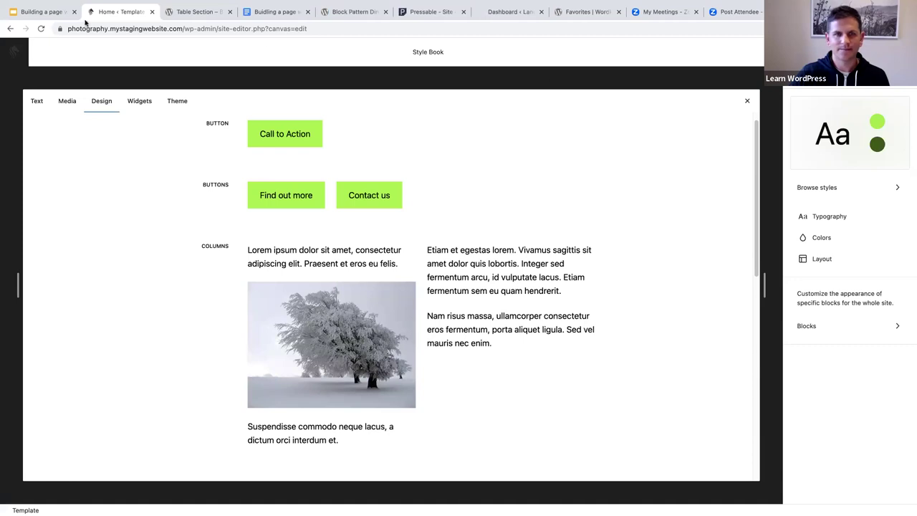
Step: Exit the Style Book to the dashboard and open the OW Services draft from All Pages
left_click(12, 53)
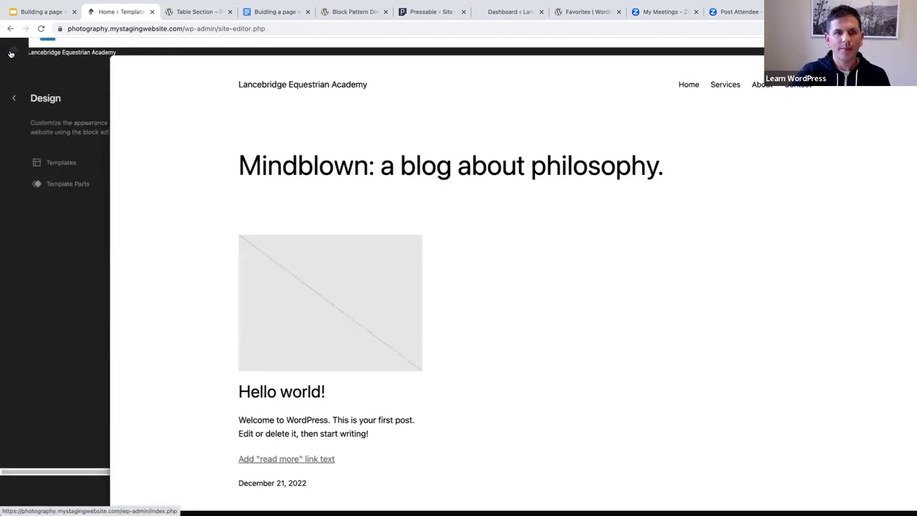
left_click(13, 101)
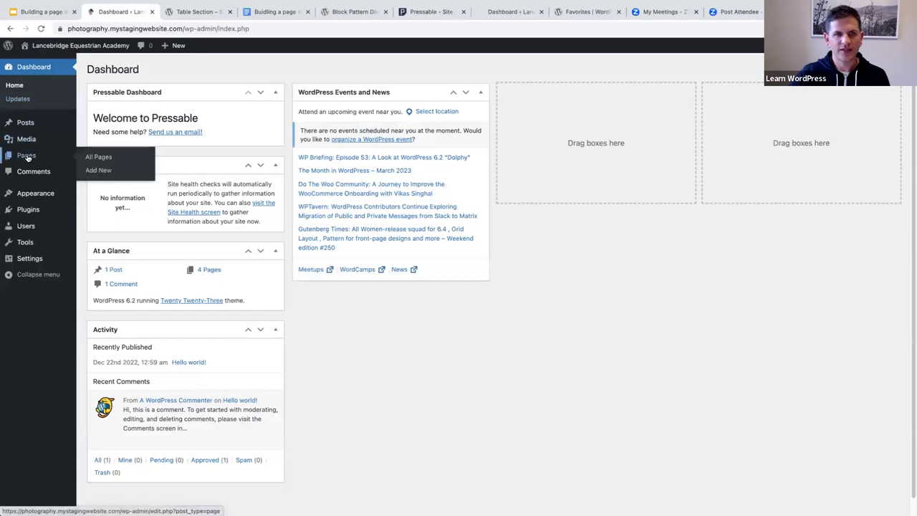
left_click(26, 156)
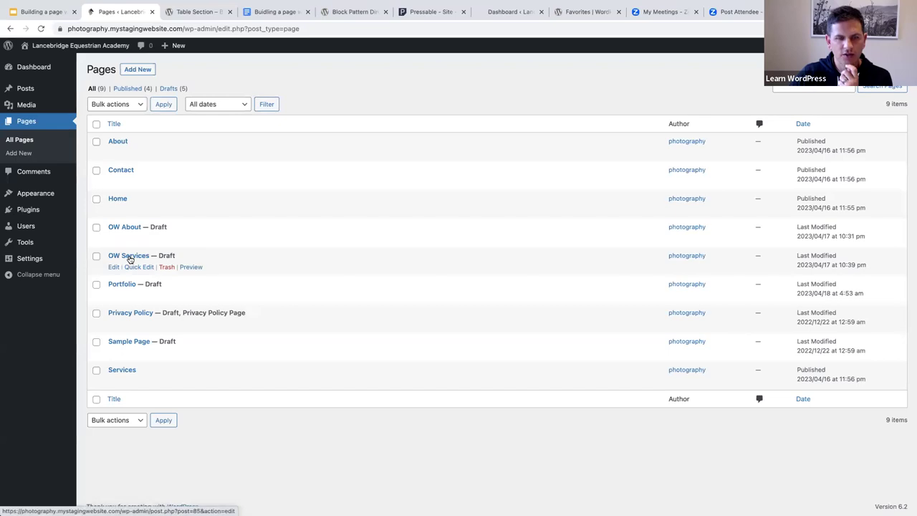
left_click(128, 257)
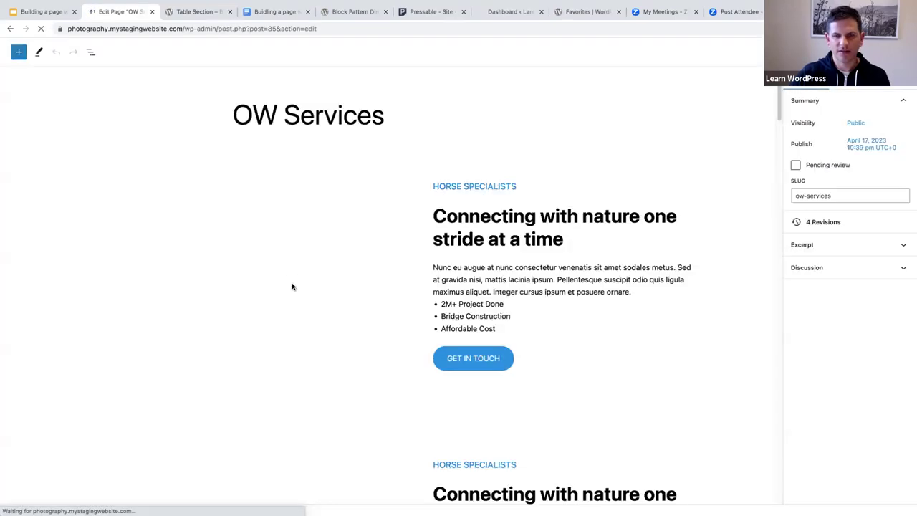
Step: Copy the styles of the blue GET IN TOUCH button
scroll(397, 303, "down", 2)
scroll(444, 279, "down", 1)
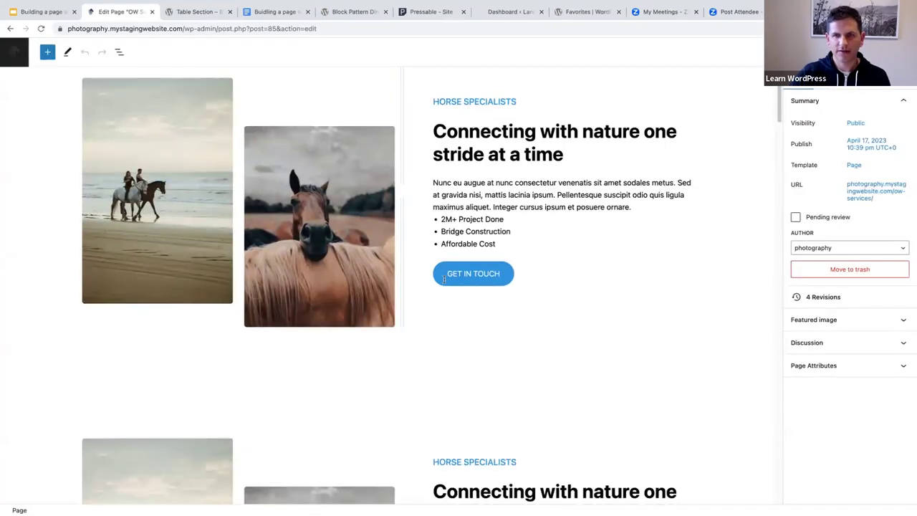
left_click(459, 275)
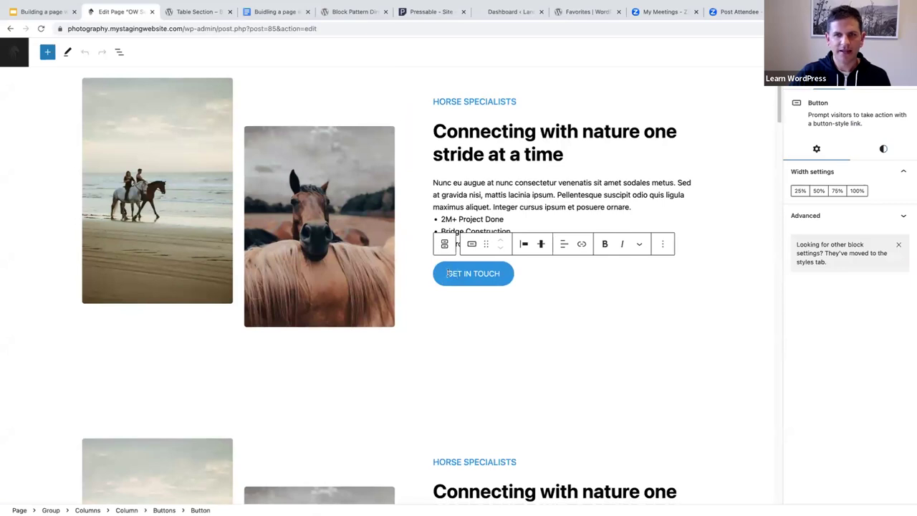
left_click(662, 244)
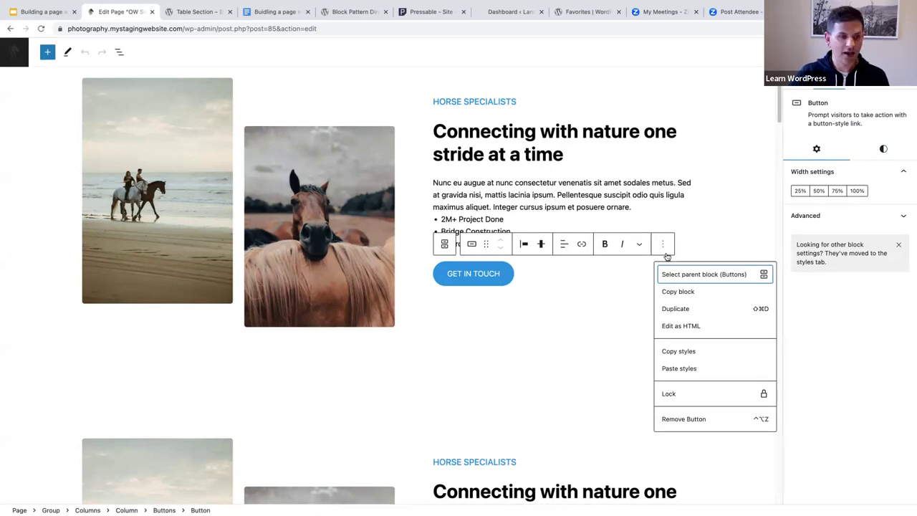
left_click(680, 353)
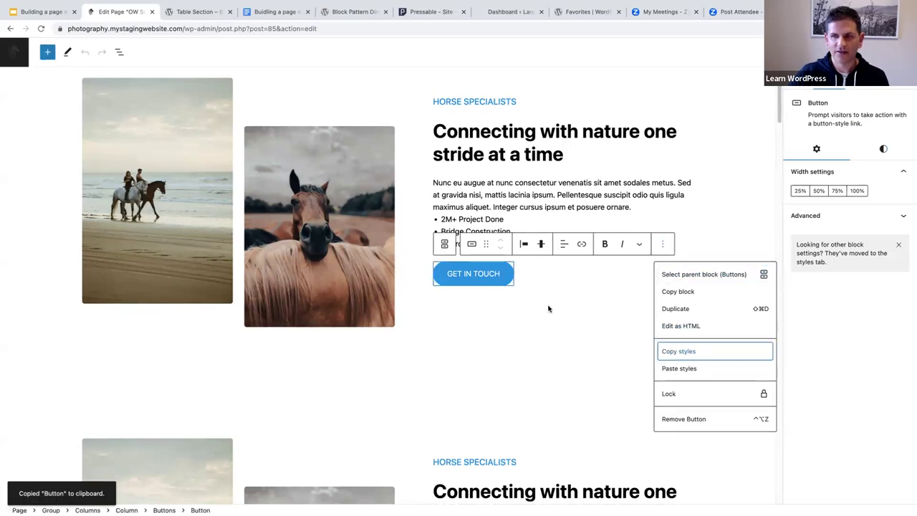
Step: Scroll through the page, then switch to the Table Section pattern tab
scroll(484, 279, "down", 15)
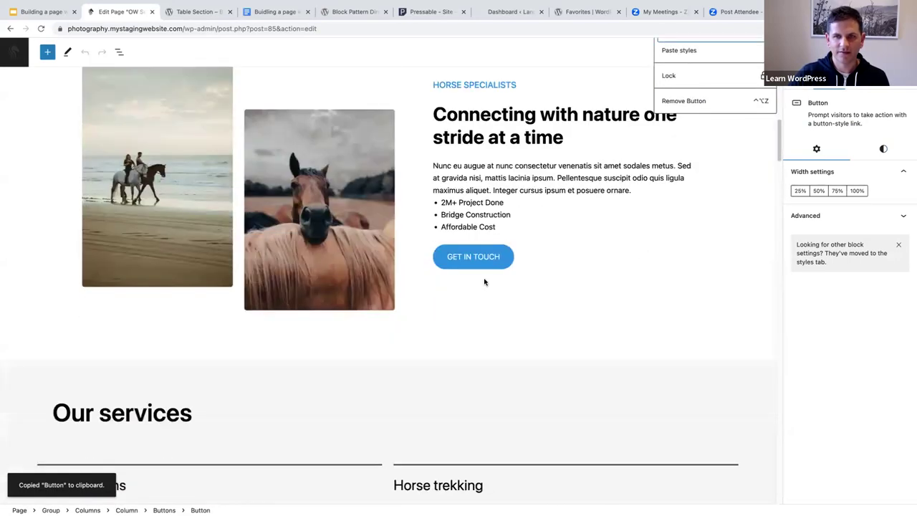
scroll(482, 278, "down", 5)
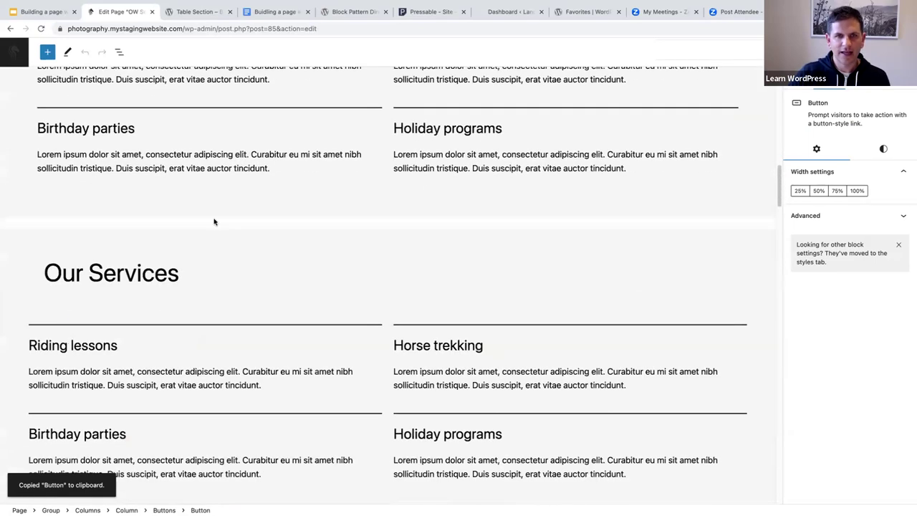
scroll(213, 221, "down", 13)
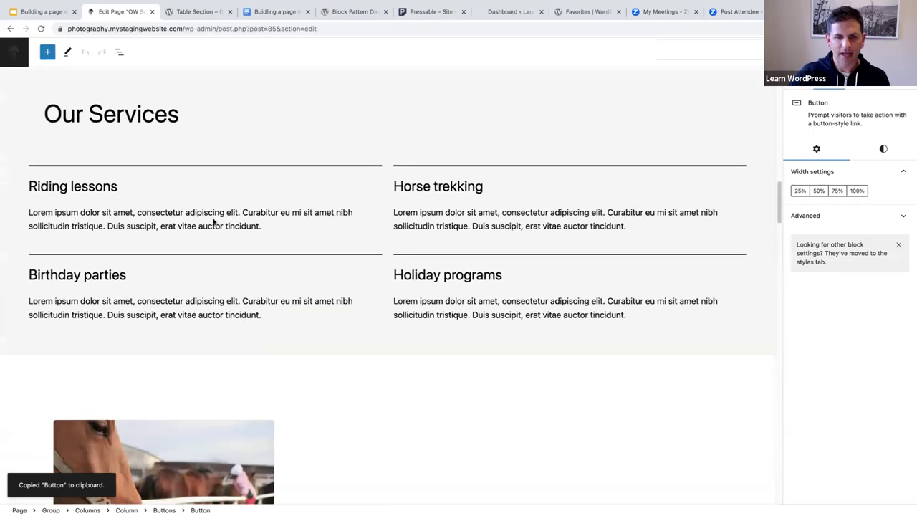
scroll(247, 219, "down", 17)
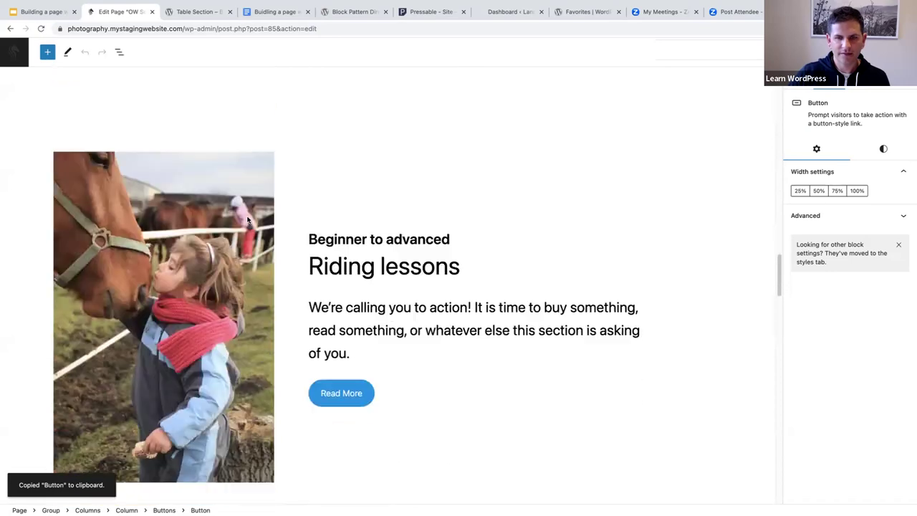
scroll(247, 219, "down", 20)
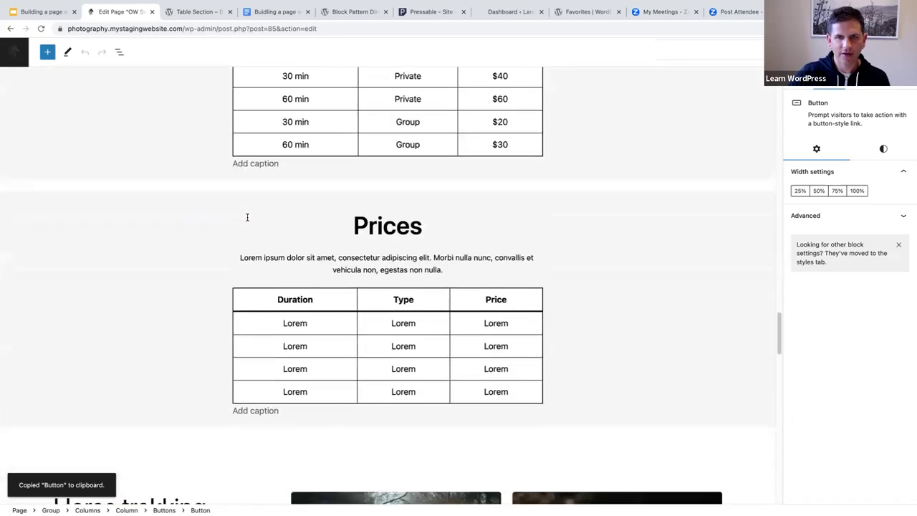
scroll(247, 218, "up", 18)
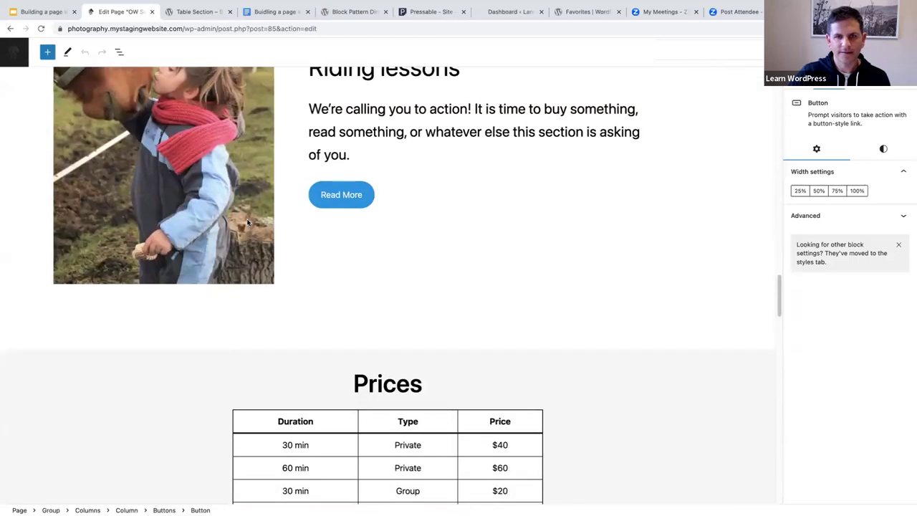
scroll(242, 123, "up", 5)
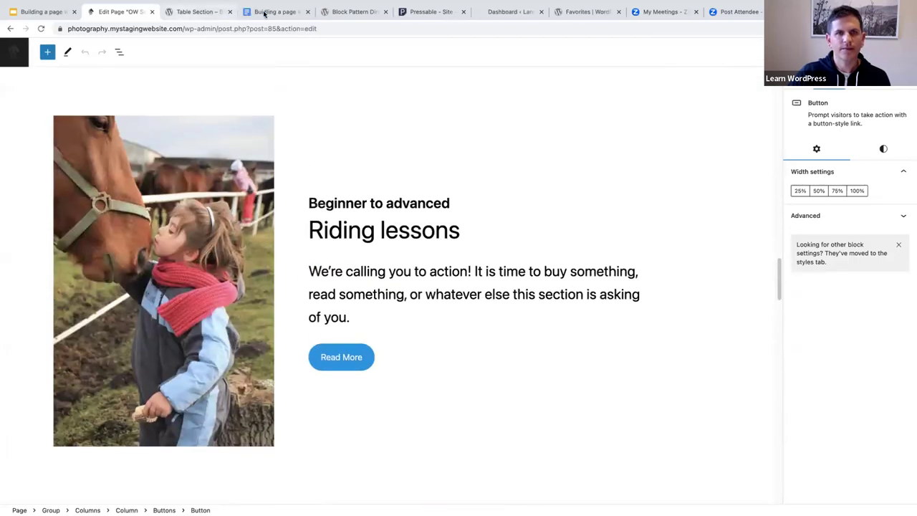
left_click(196, 15)
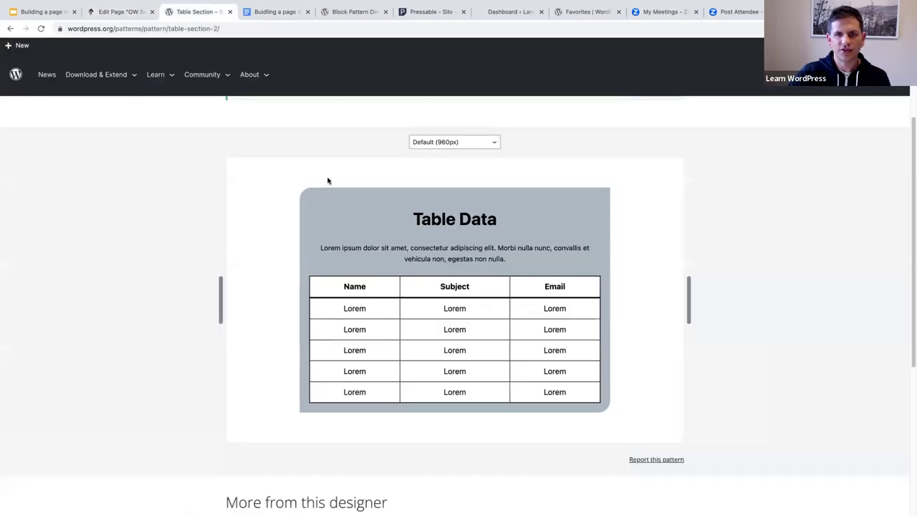
Step: Copy the 'Call to action with an image to the left' pattern and select the Riding lessons section
left_click(9, 29)
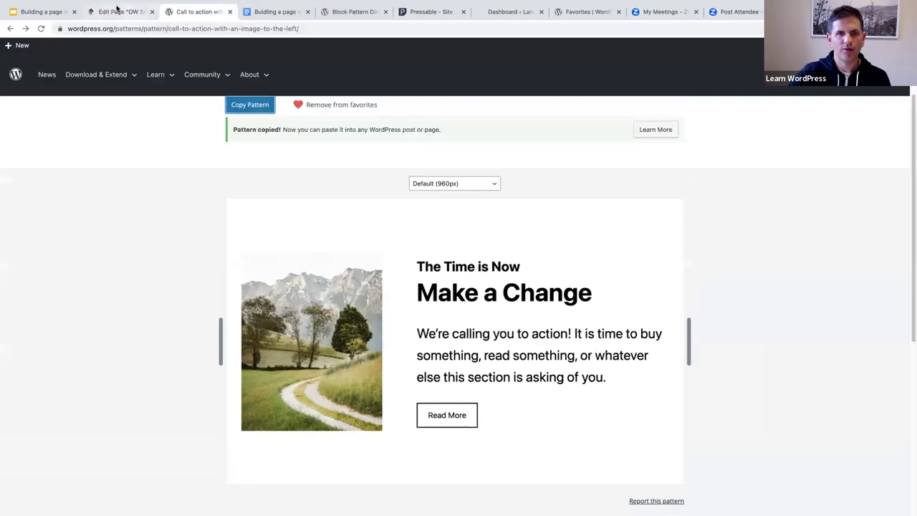
left_click(120, 12)
left_click(64, 107)
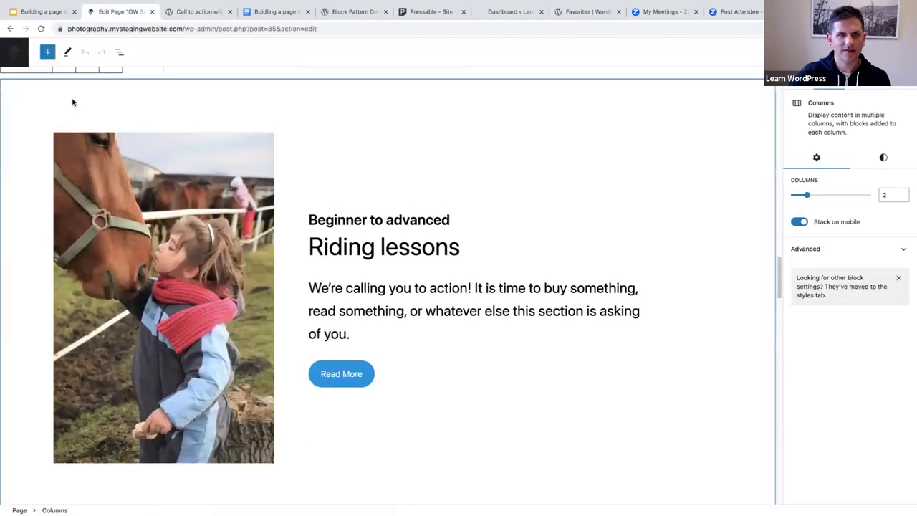
Step: Paste the Make a Change call-to-action pattern after the Riding lessons section
left_click(110, 77)
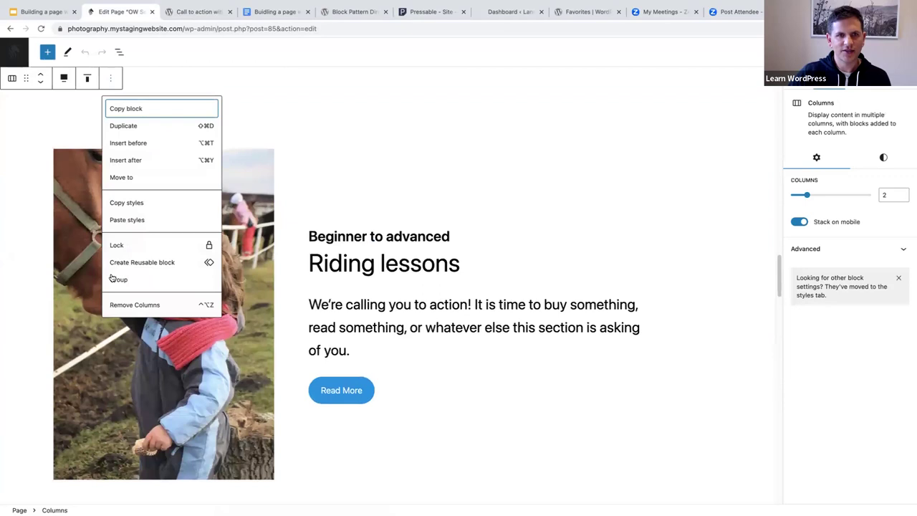
left_click(126, 159)
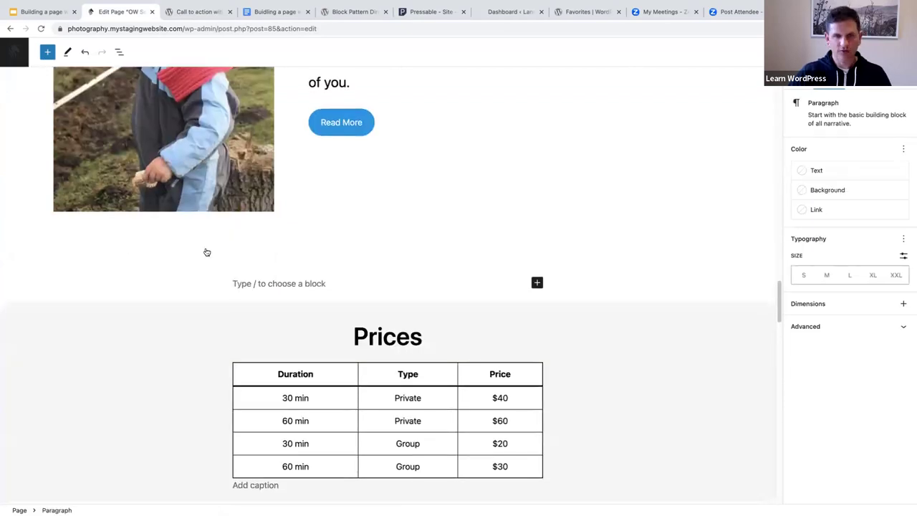
key("ctrl+v")
scroll(380, 315, "down", 3)
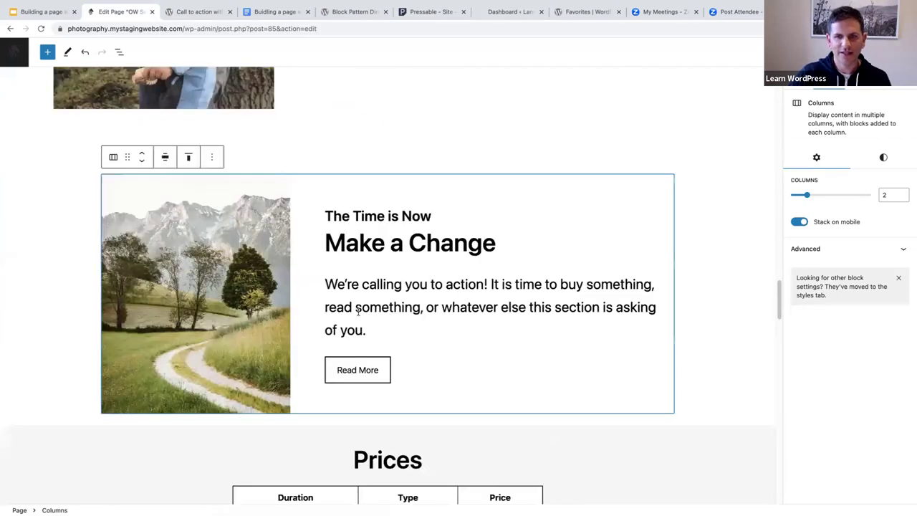
left_click(347, 309)
Step: Copy the blue Read More button's styles and paste them onto the Make a Change Read More button
scroll(348, 309, "up", 5)
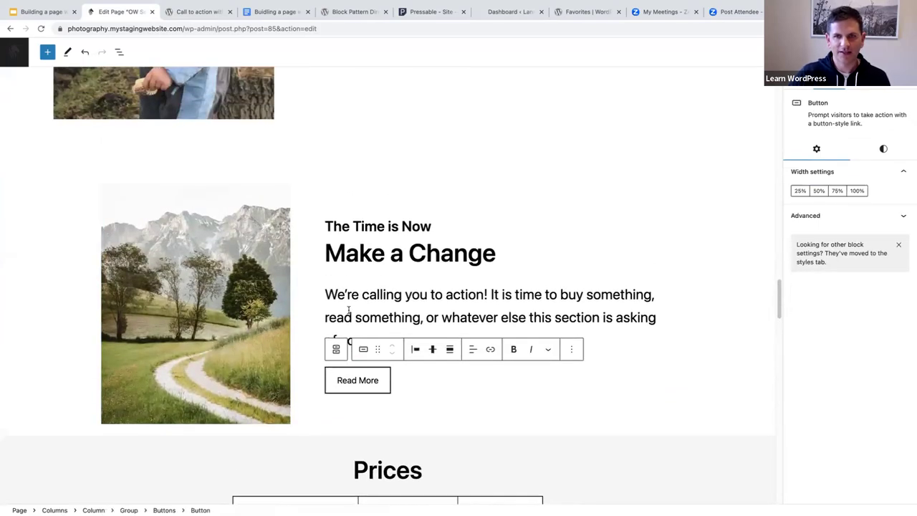
left_click(344, 205)
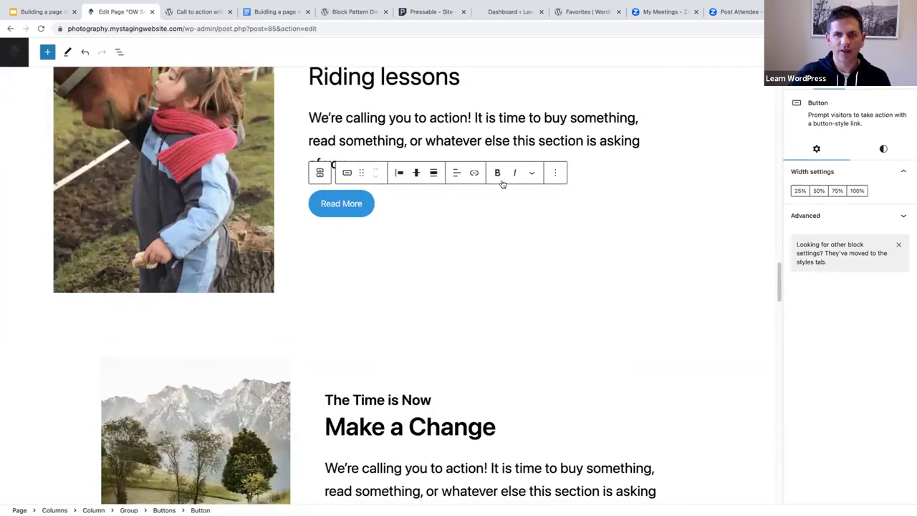
left_click(555, 172)
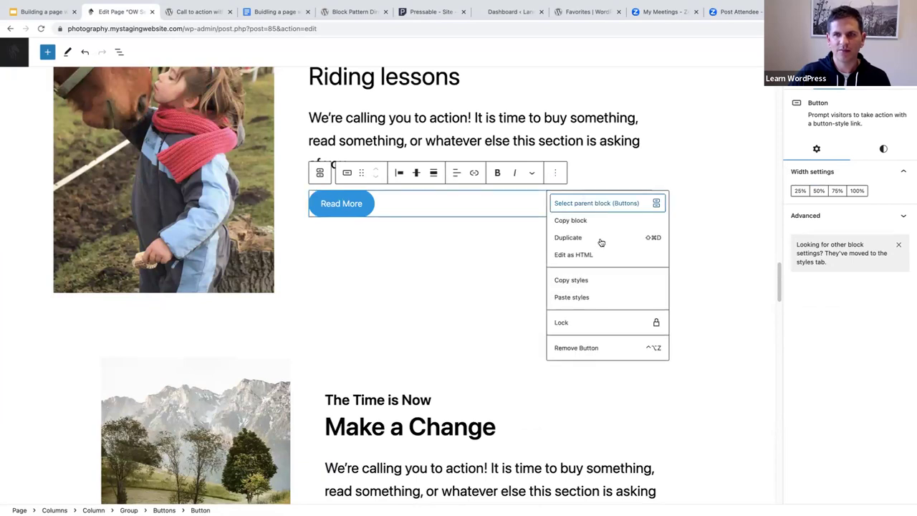
left_click(571, 280)
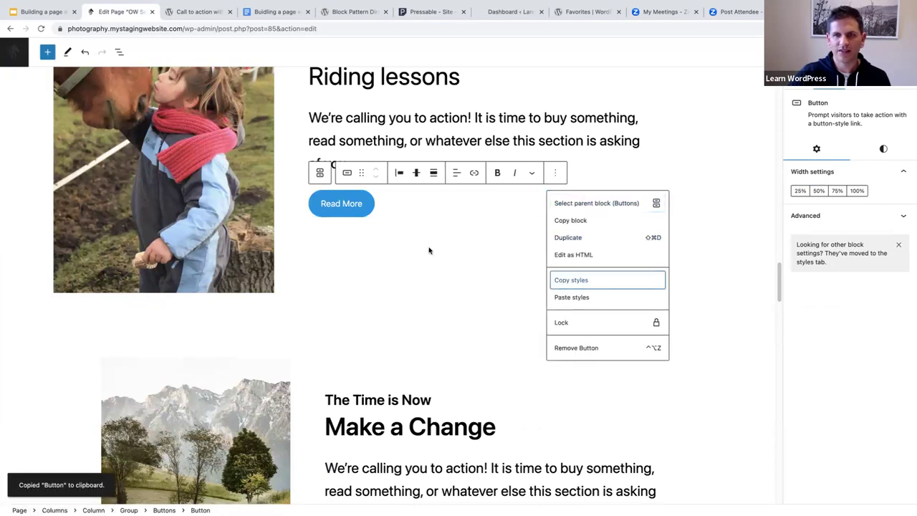
scroll(361, 296, "down", 5)
left_click(357, 300)
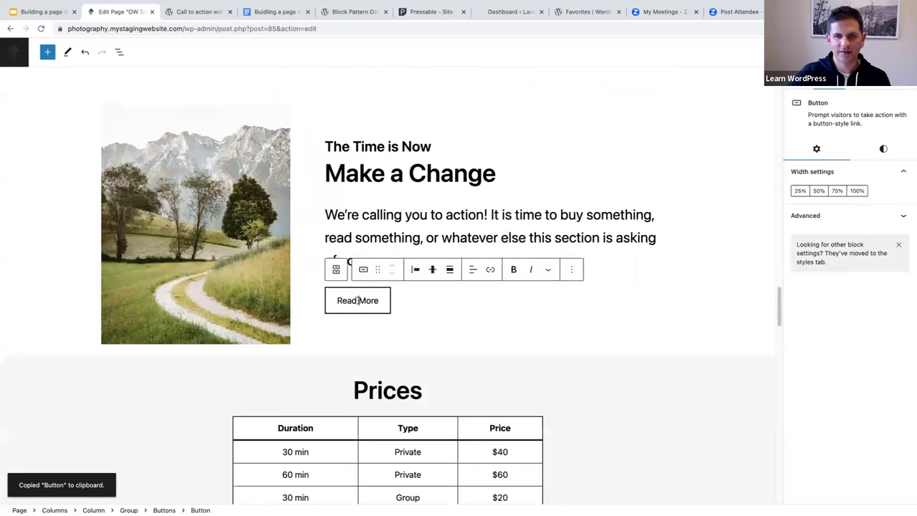
left_click(574, 270)
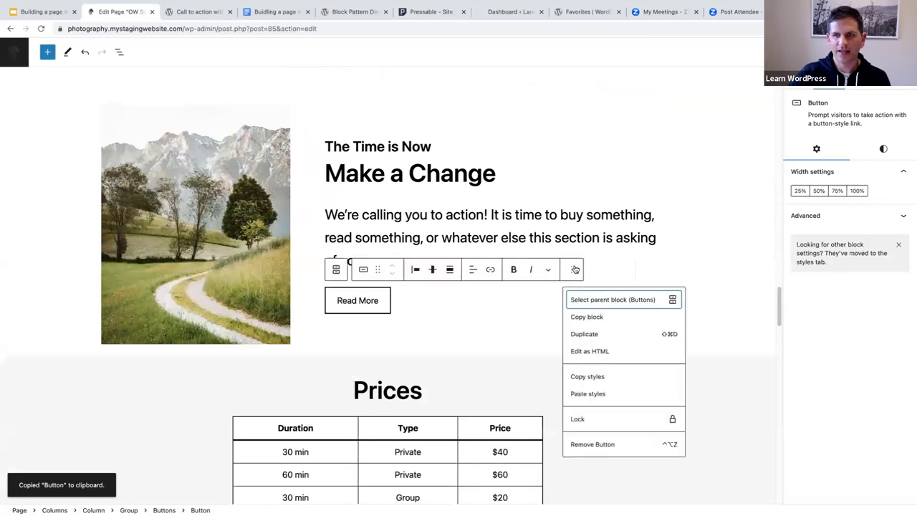
left_click(586, 394)
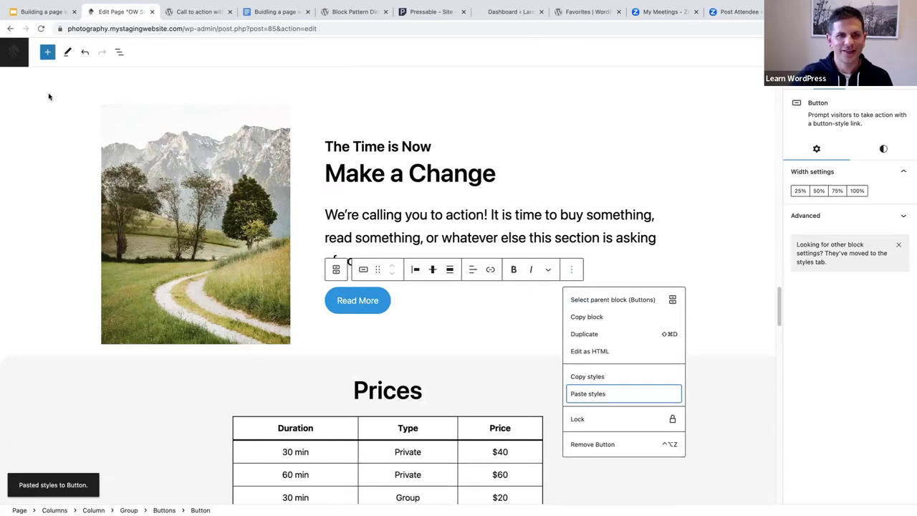
Step: Select the Riding lessons columns section
scroll(46, 132, "up", 2)
scroll(35, 291, "up", 3)
left_click(35, 290)
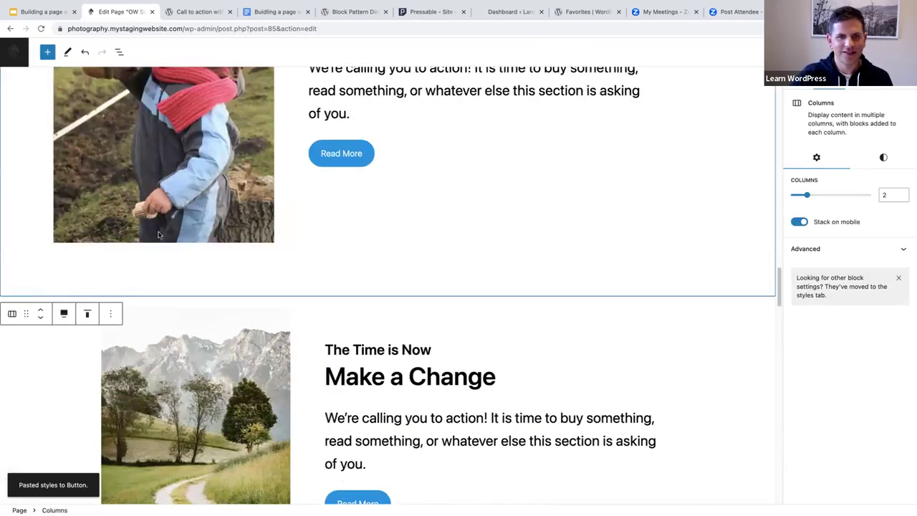
scroll(125, 236, "down", 2)
Step: Remove a Make a Change columns section, then undo that removal
left_click(110, 242)
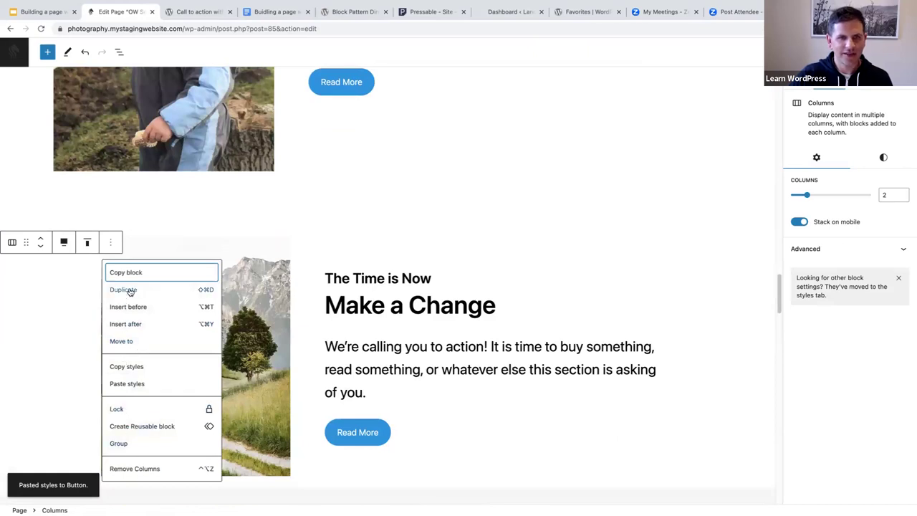
left_click(151, 467)
scroll(318, 264, "down", 5)
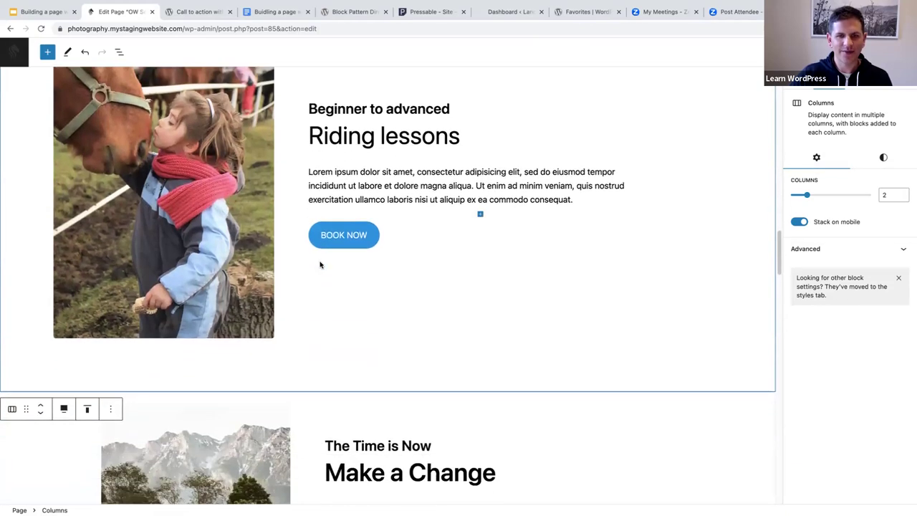
scroll(320, 265, "down", 8)
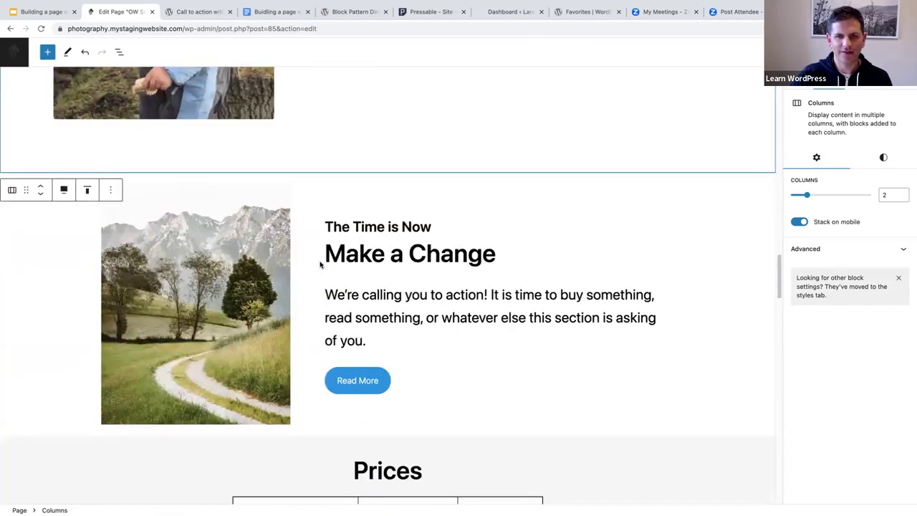
scroll(318, 265, "up", 9)
scroll(318, 264, "down", 5)
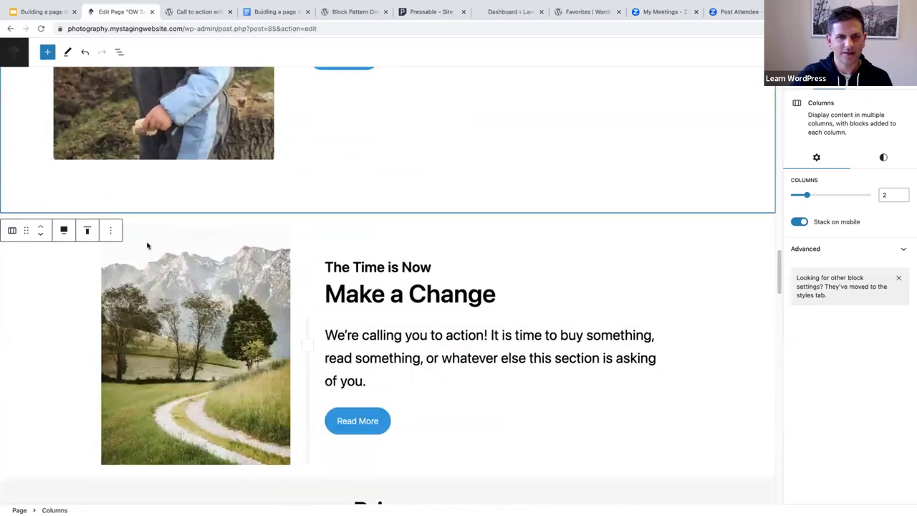
left_click(84, 52)
Step: Delete the duplicate child-photo columns section and the extra Make a Change section
scroll(188, 186, "up", 7)
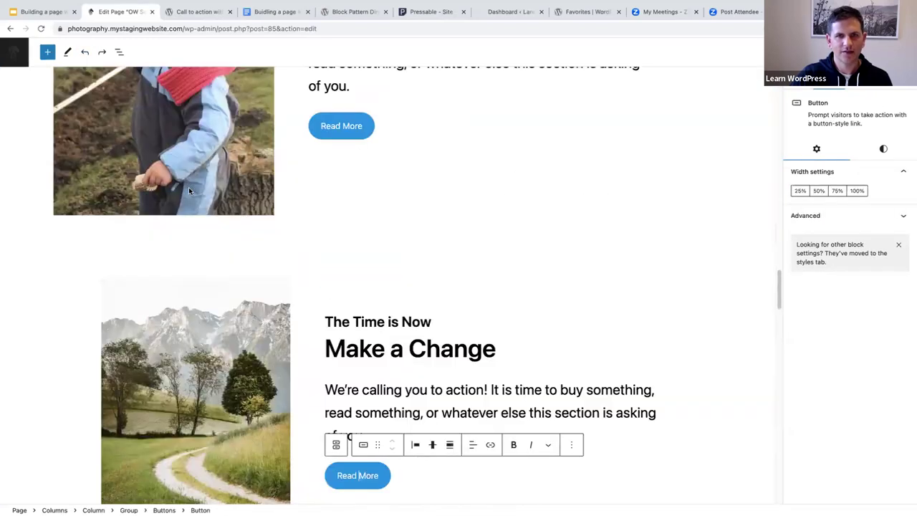
left_click(29, 279)
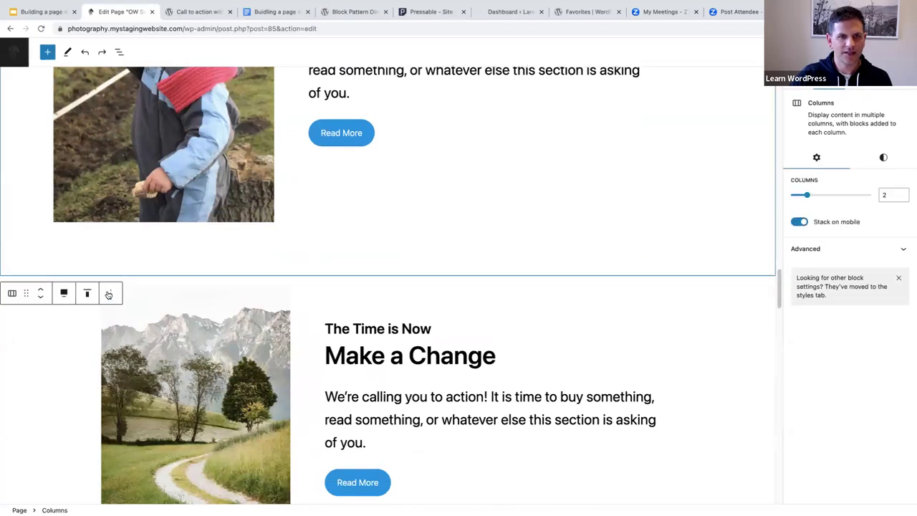
left_click(111, 293)
left_click(129, 264)
scroll(171, 253, "down", 10)
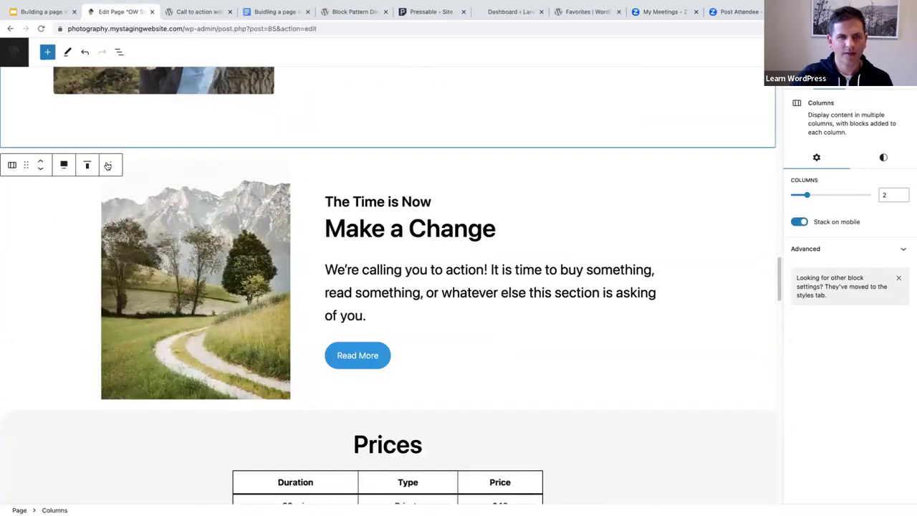
left_click(107, 164)
left_click(132, 390)
Step: Select the first Prices section on the OW Services page
scroll(177, 328, "up", 3)
scroll(177, 323, "down", 5)
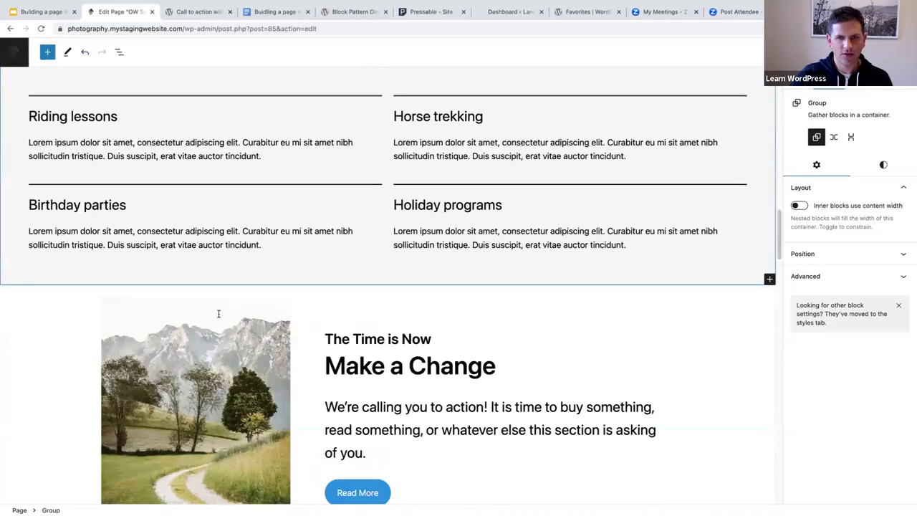
scroll(218, 313, "down", 13)
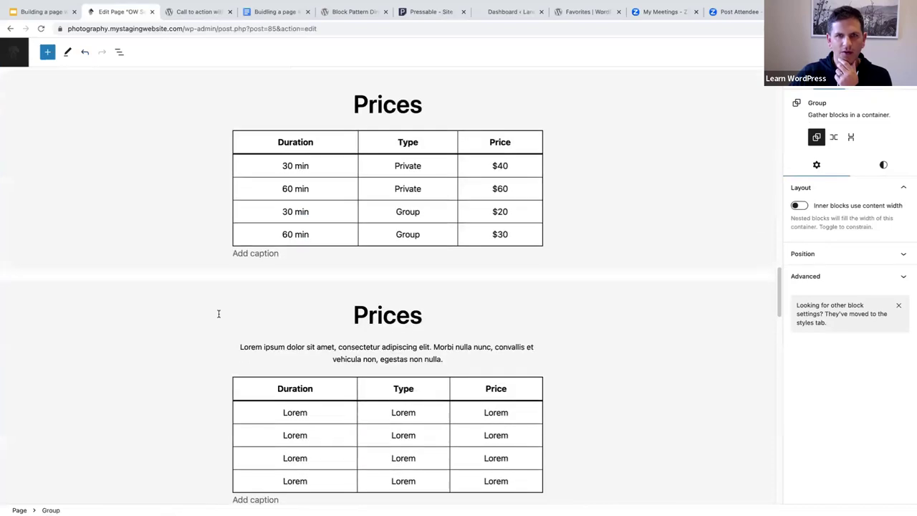
left_click(177, 217)
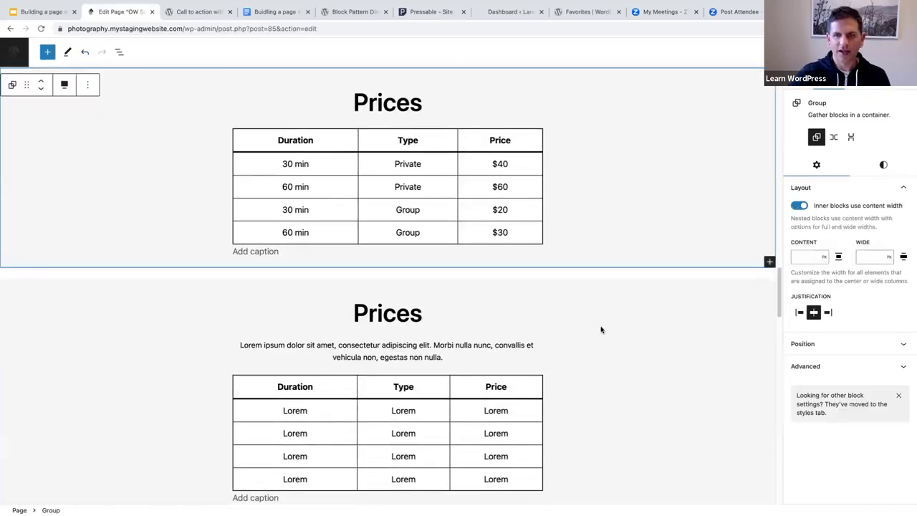
Step: Scroll down to Horse trekking, then select the Trekking pattern link in the Google Docs list
scroll(600, 329, "down", 2)
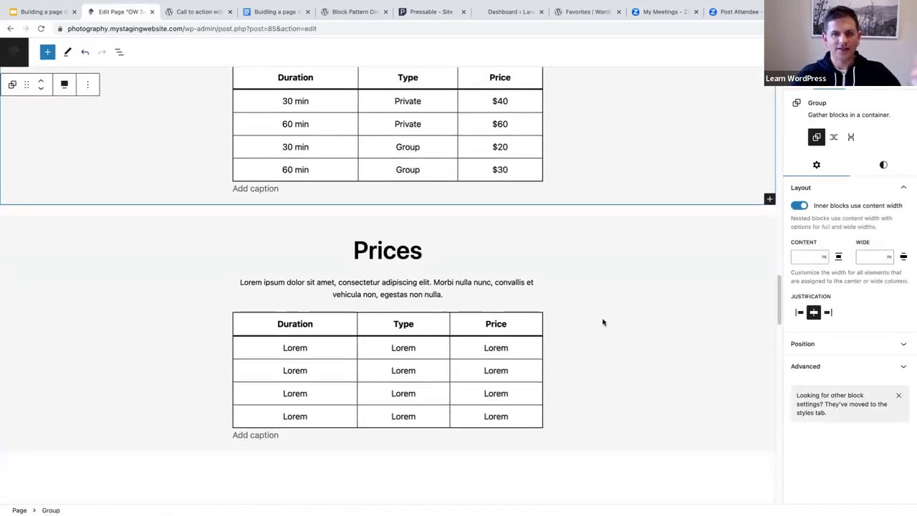
scroll(603, 323, "up", 2)
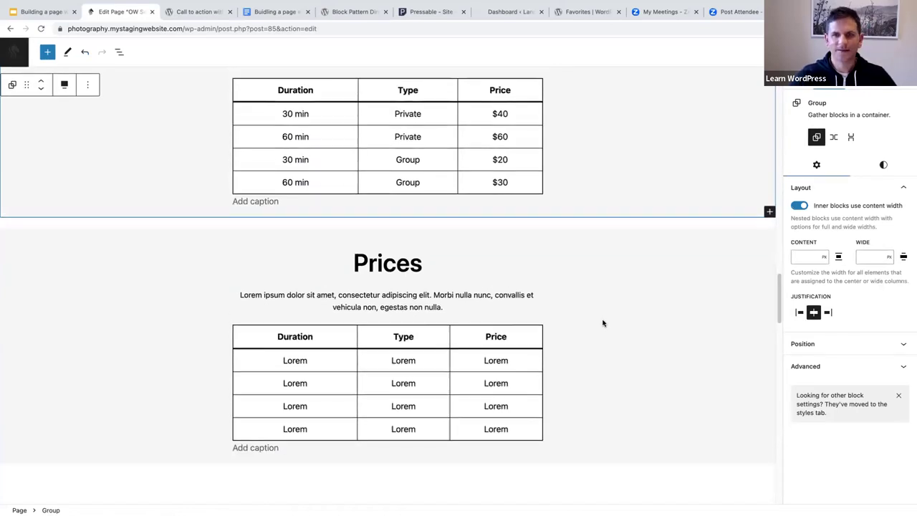
scroll(603, 323, "down", 2)
scroll(603, 323, "down", 4)
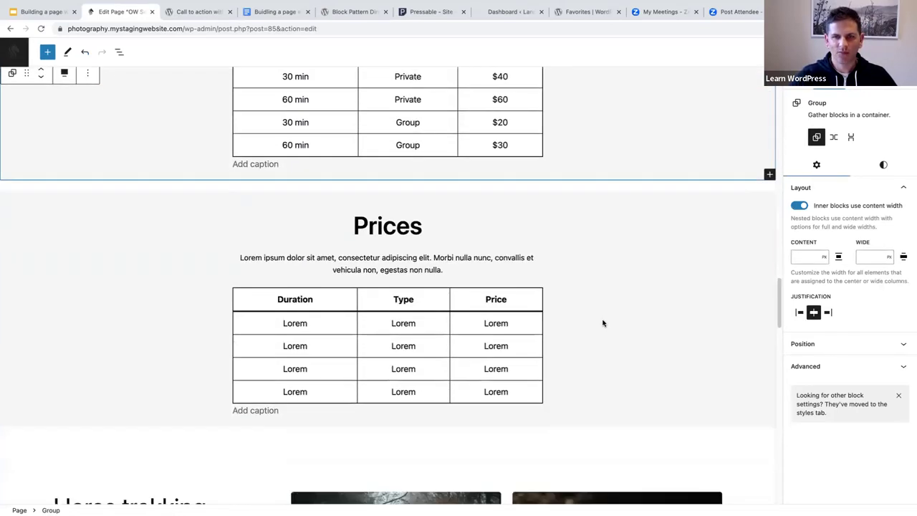
scroll(603, 323, "down", 8)
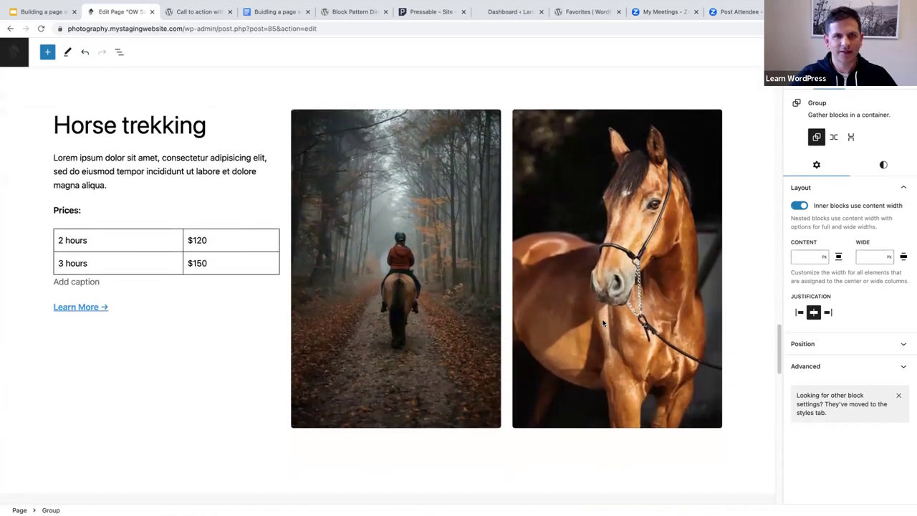
scroll(602, 323, "up", 1)
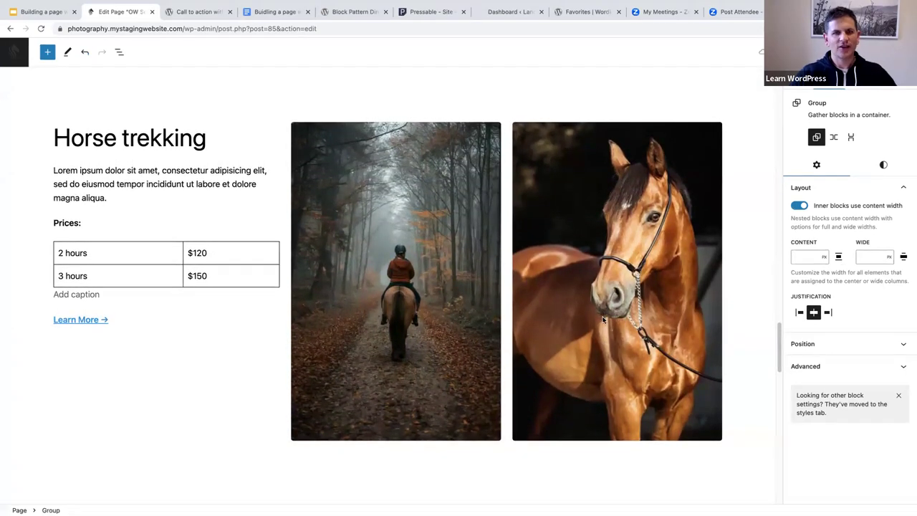
left_click(265, 13)
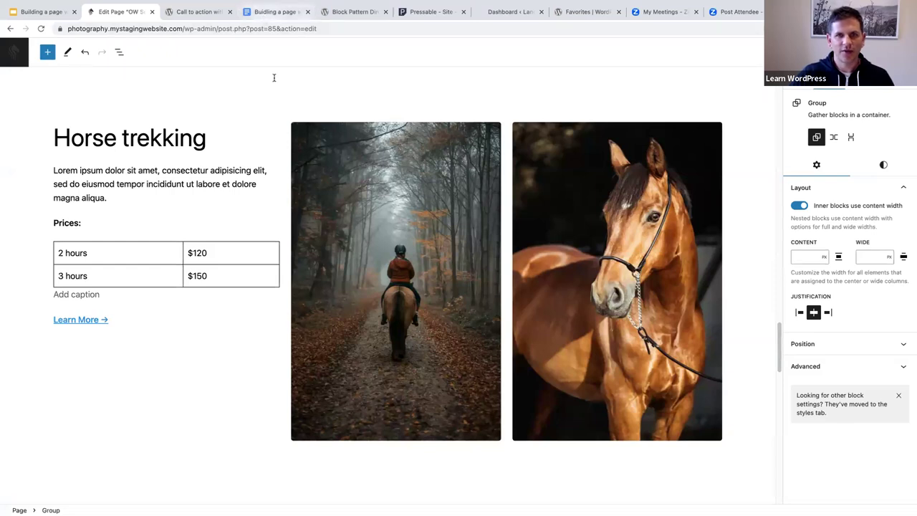
left_click_drag(526, 358, 281, 358)
key("ctrl+c")
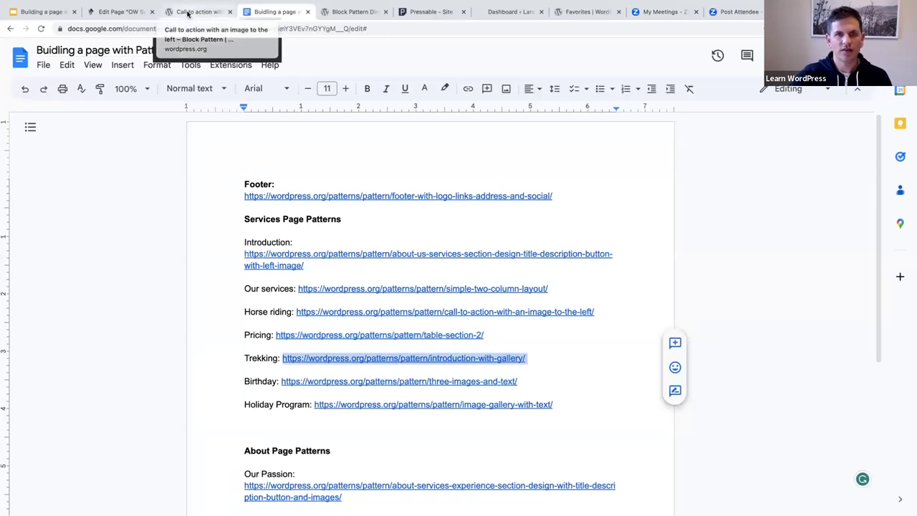
Step: Load the Trekking link in the pattern tab and copy the Introduction with Gallery pattern
key("ctrl+shift+Tab")
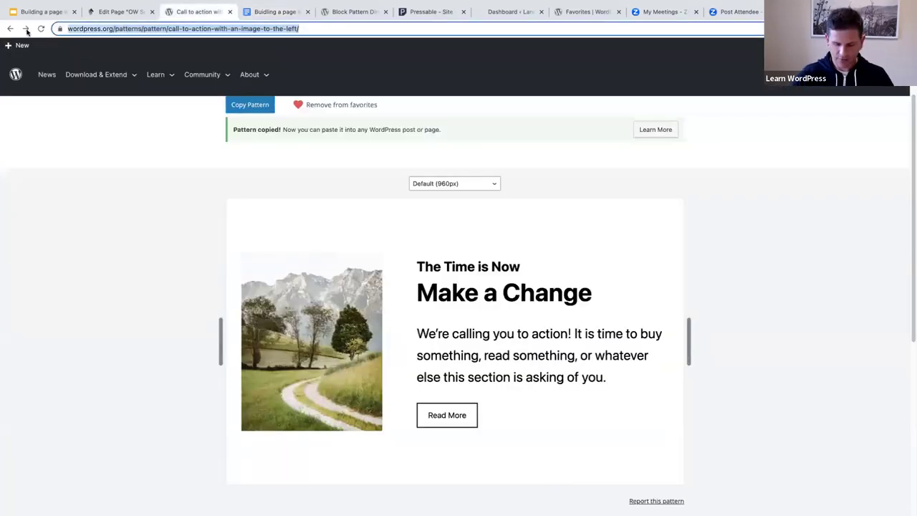
key("ctrl+v")
key("Return")
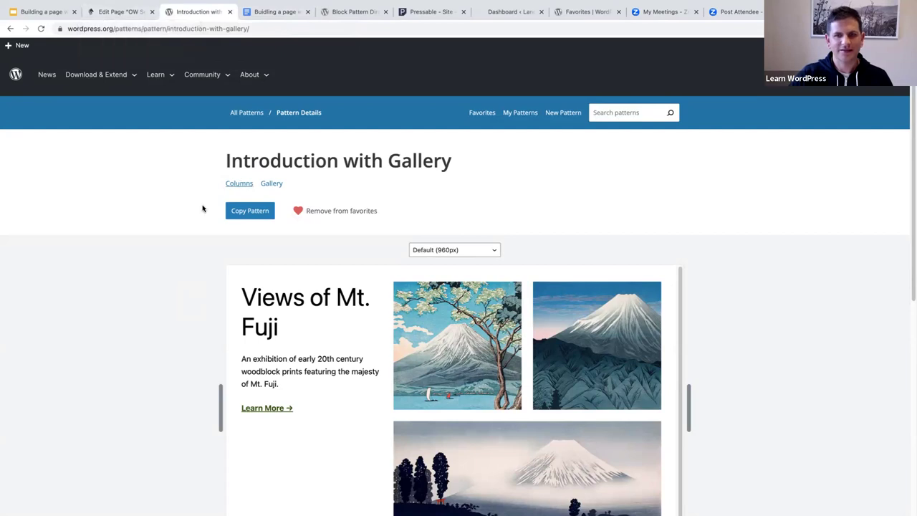
scroll(201, 212, "down", 1)
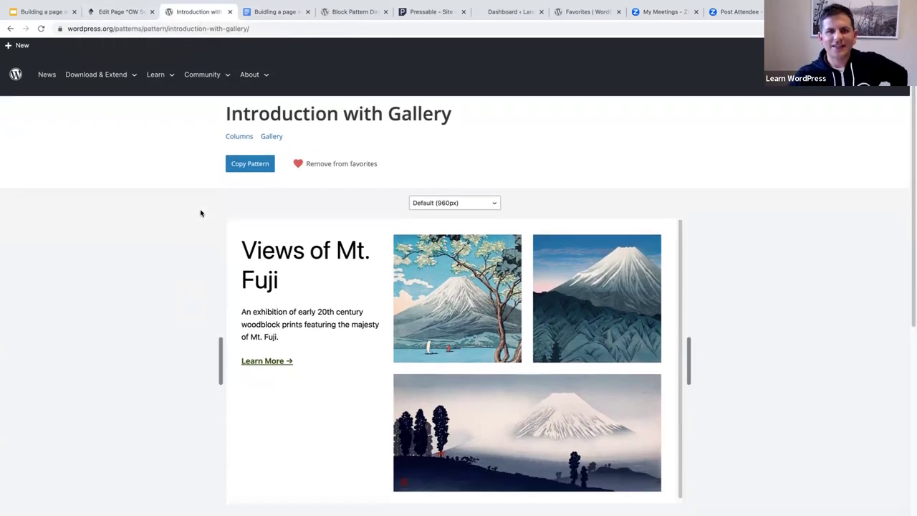
scroll(201, 213, "down", 1)
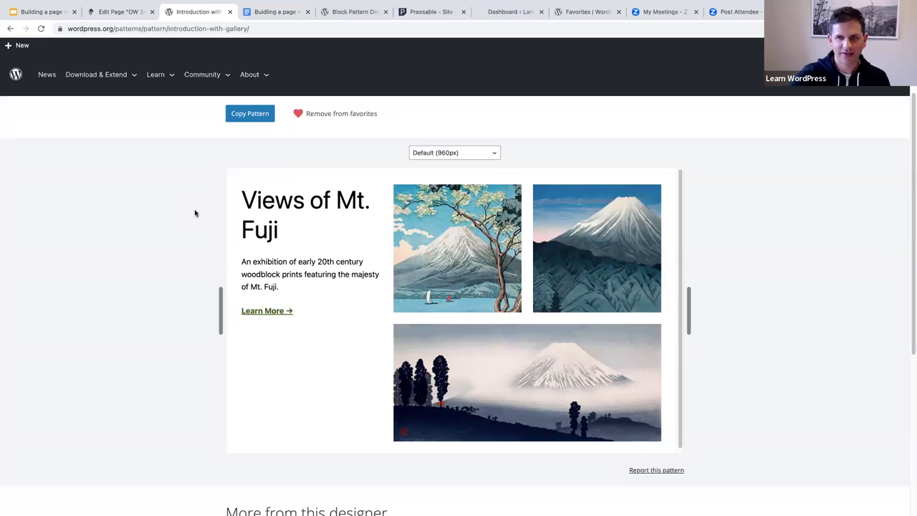
left_click(250, 113)
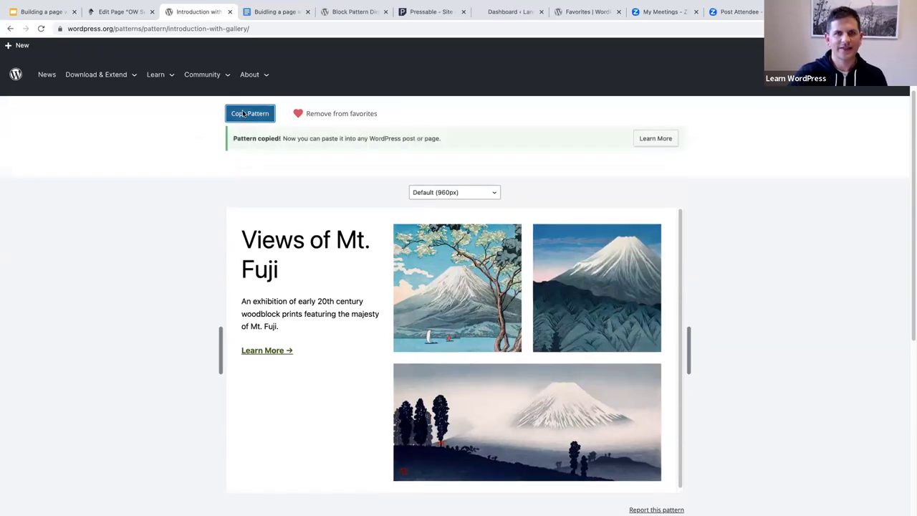
left_click(120, 12)
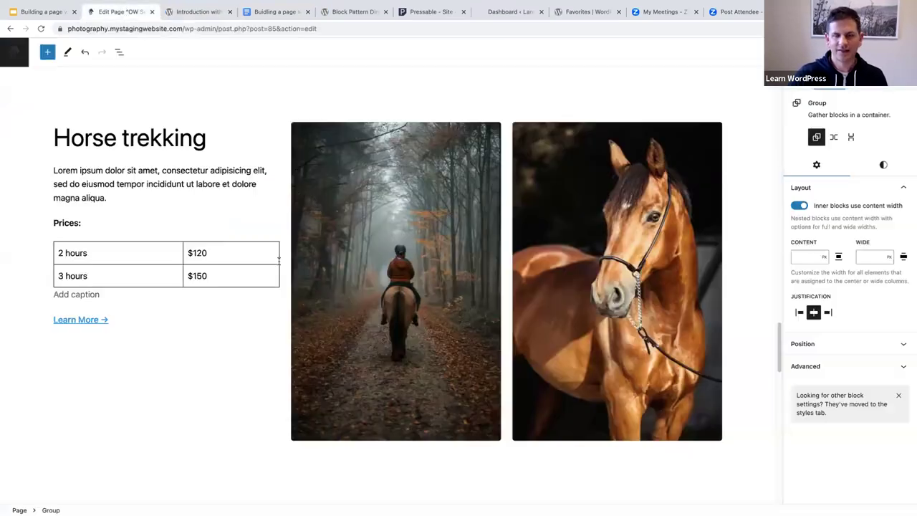
Step: Paste the Views of Mt. Fuji gallery pattern after Horse trekking and make it full width
scroll(31, 127, "up", 1)
left_click(31, 127)
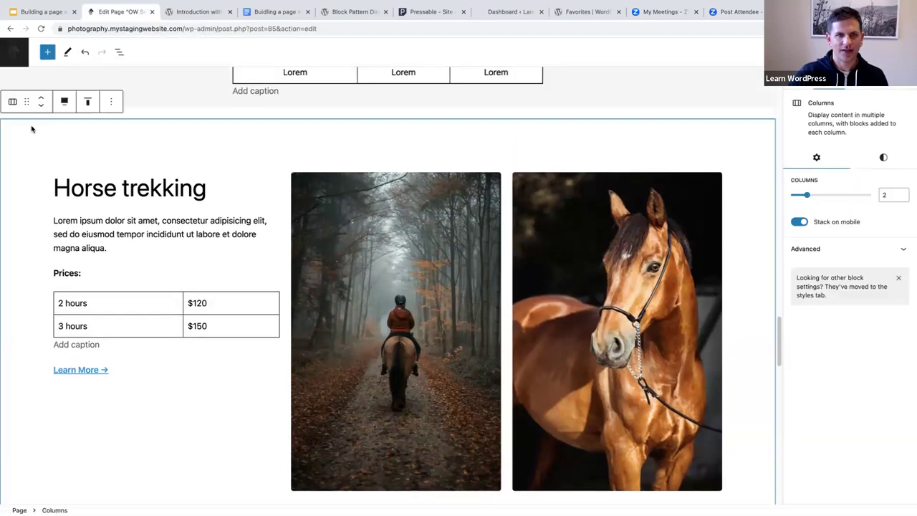
left_click(110, 103)
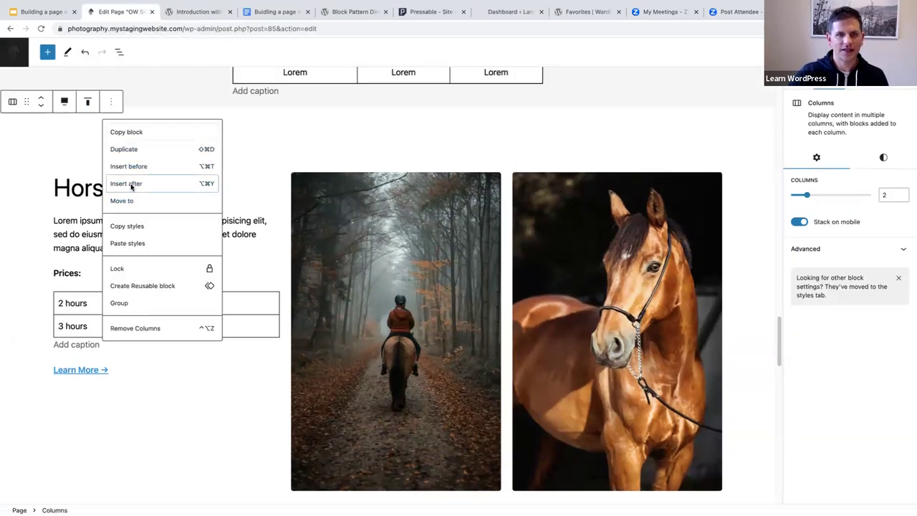
left_click(127, 183)
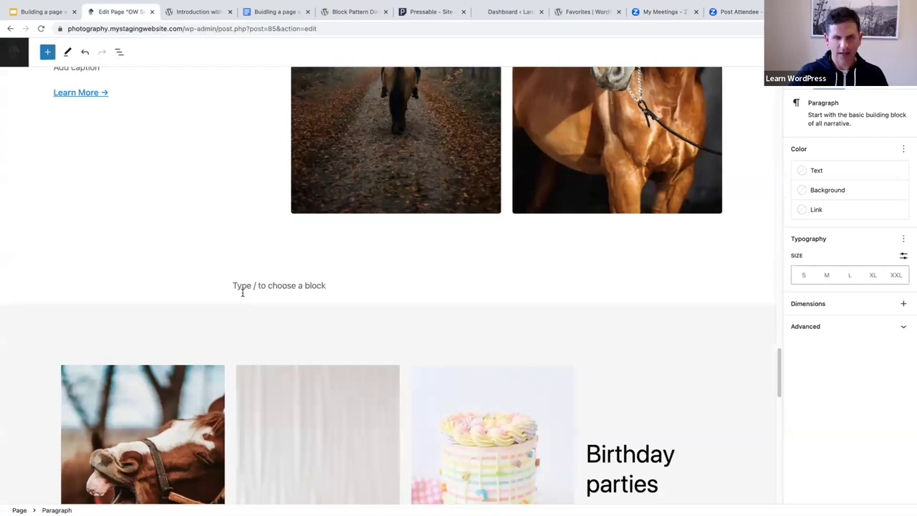
key("ctrl+v")
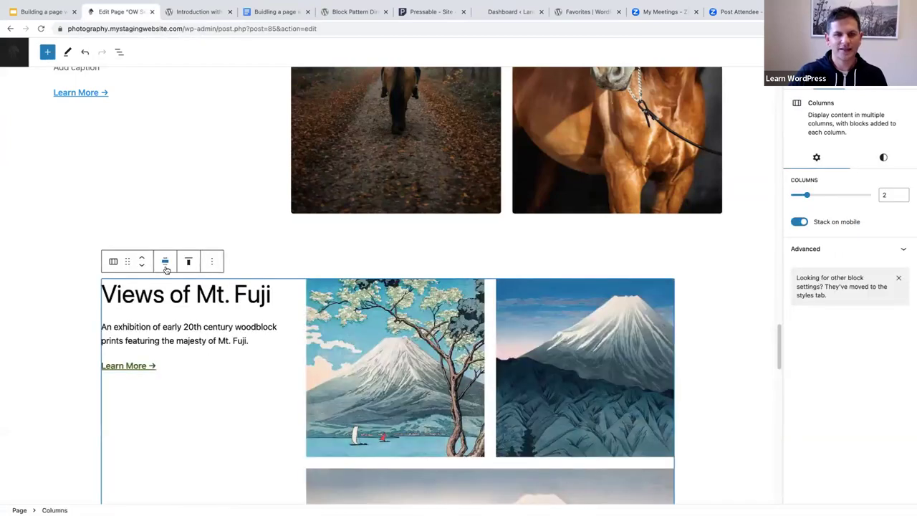
scroll(139, 106, "down", 3)
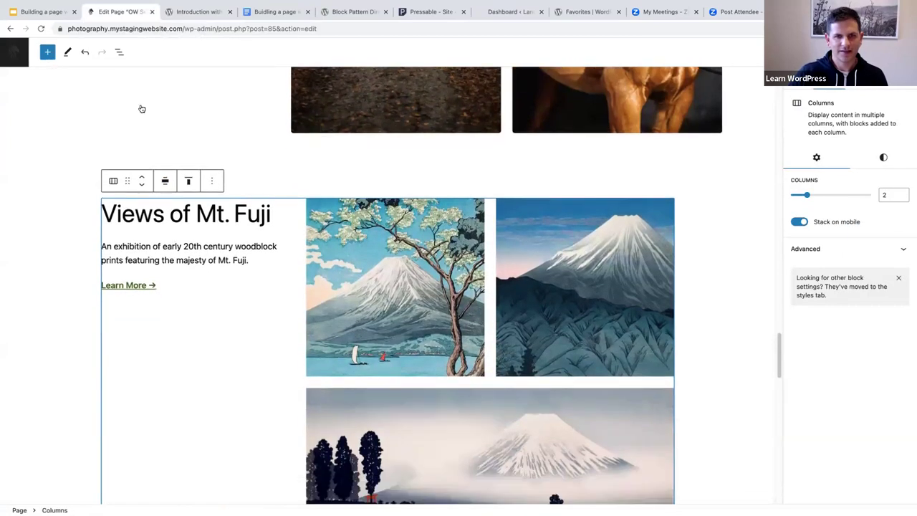
left_click(167, 112)
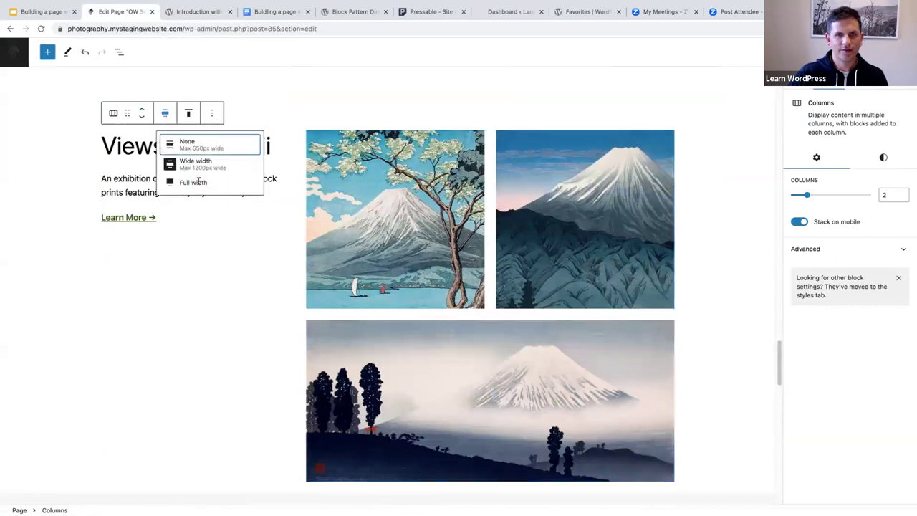
left_click(197, 181)
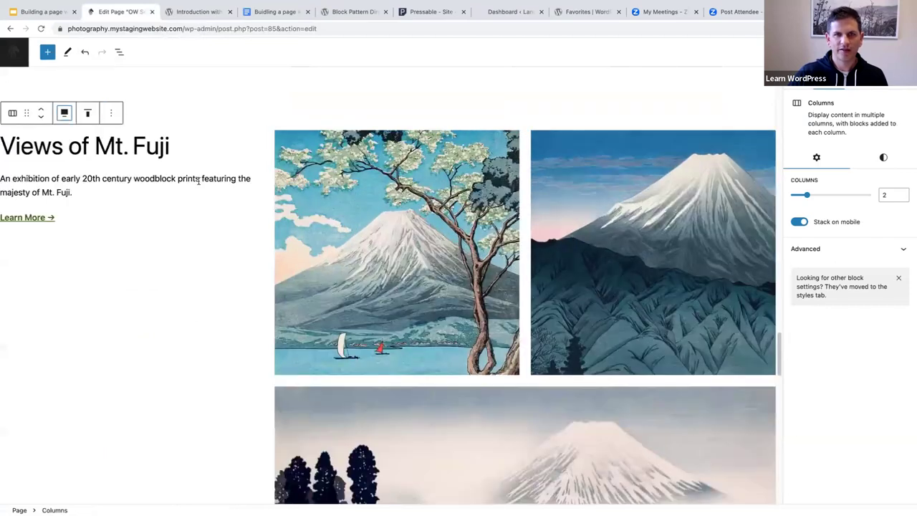
Step: Set the gallery columns section's Dimensions padding to 4
left_click(882, 158)
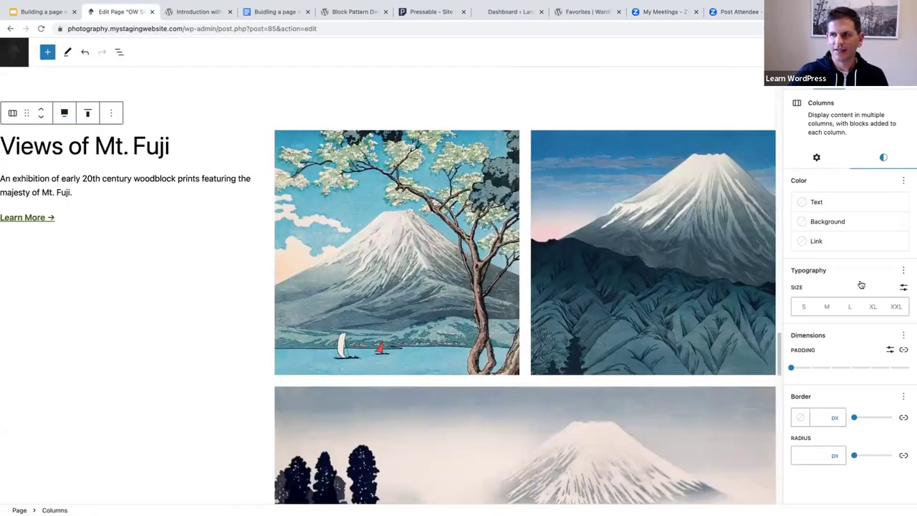
left_click(792, 369)
left_click_drag(835, 371, 867, 368)
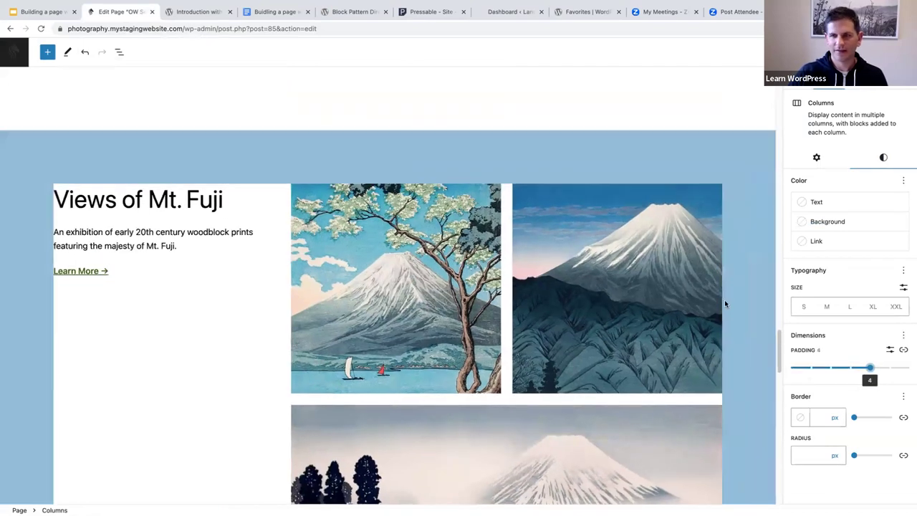
scroll(720, 297, "down", 3)
scroll(283, 144, "up", 2)
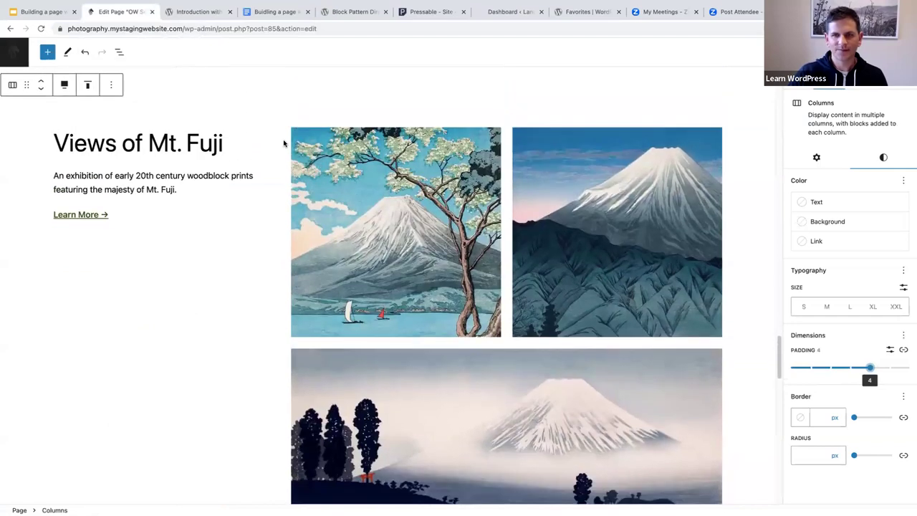
left_click(344, 169)
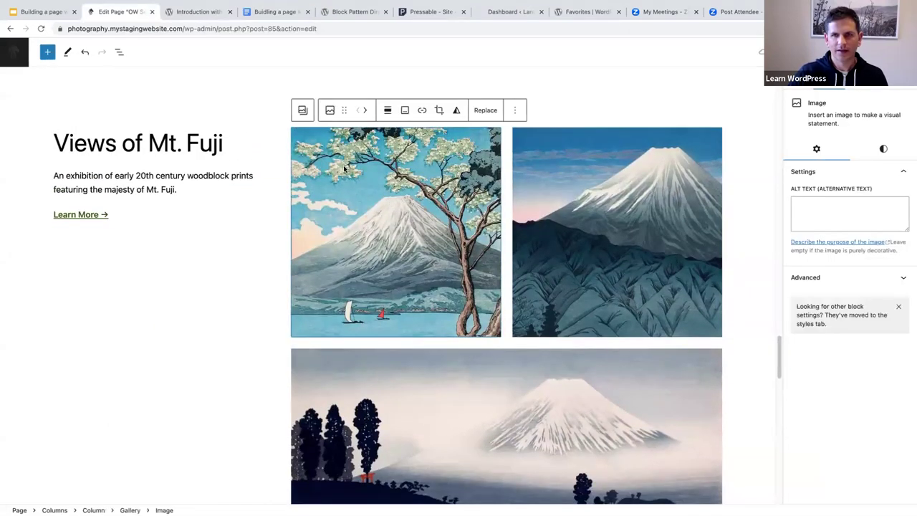
Step: Remove the wide lower Fuji image from the gallery
left_click(354, 384)
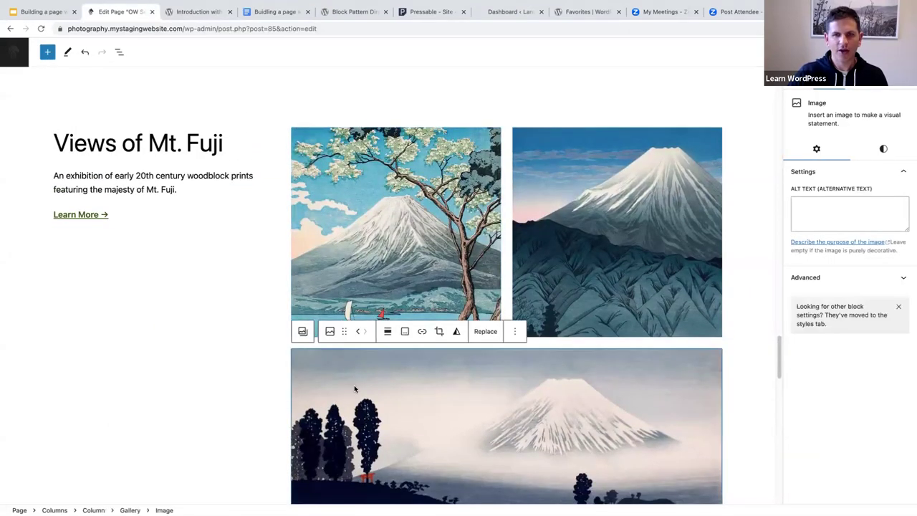
scroll(358, 379, "down", 2)
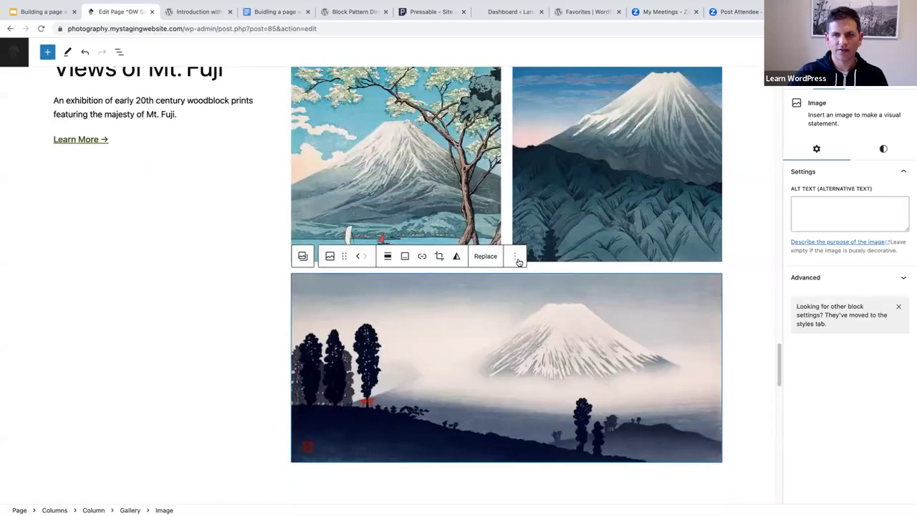
left_click(519, 258)
left_click(544, 465)
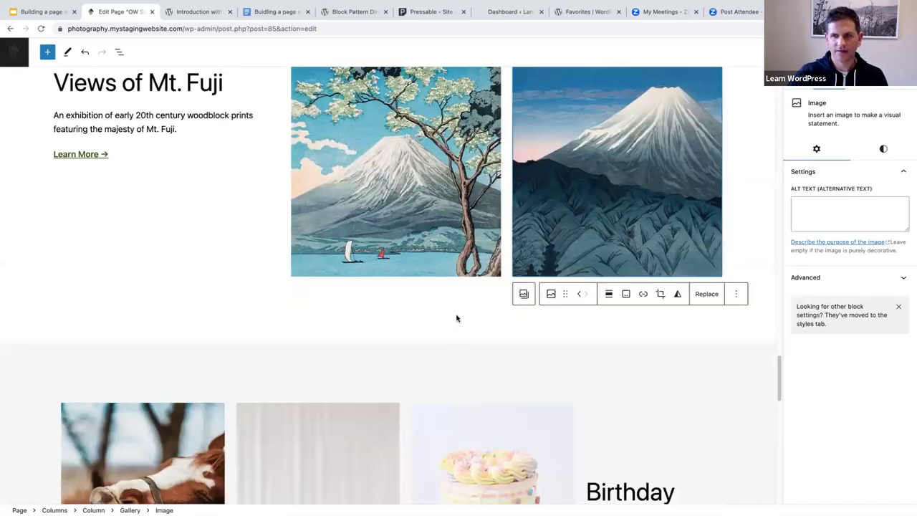
scroll(422, 323, "up", 5)
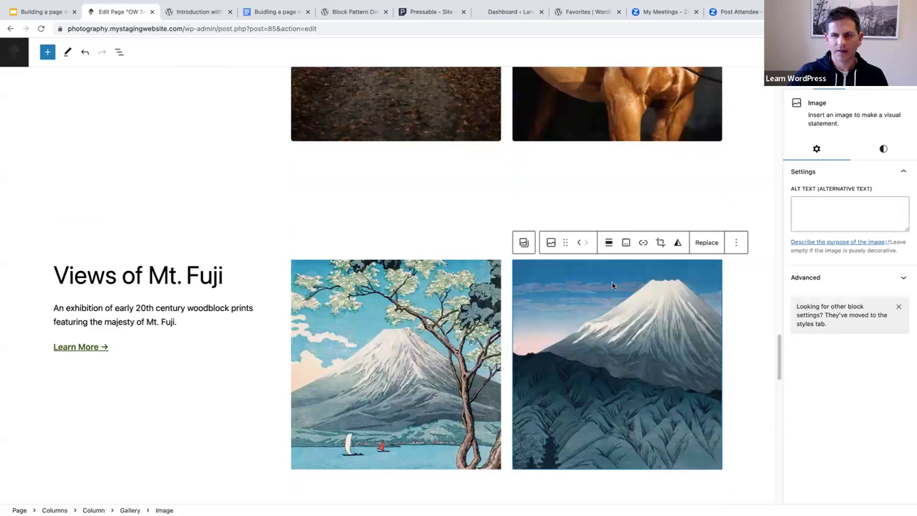
Step: Duplicate the right-hand print, undo the duplicate, and show the List View outline
left_click(737, 243)
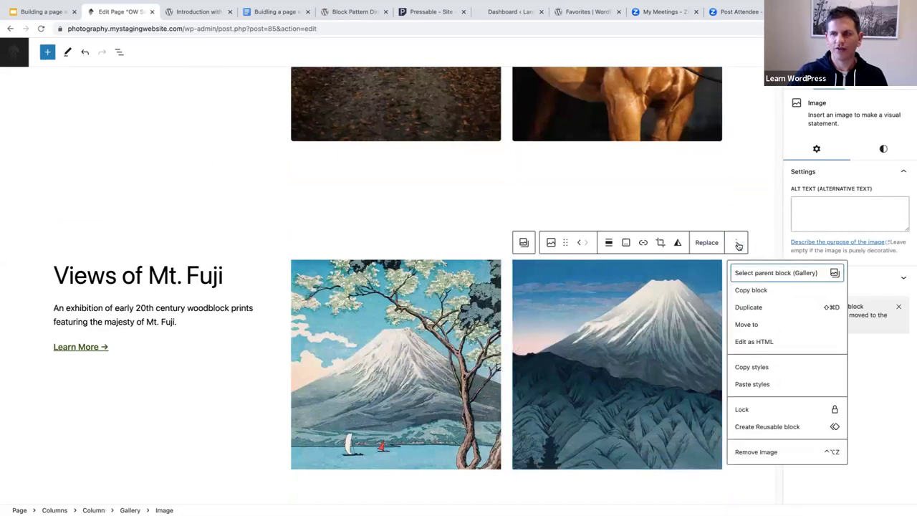
left_click(751, 308)
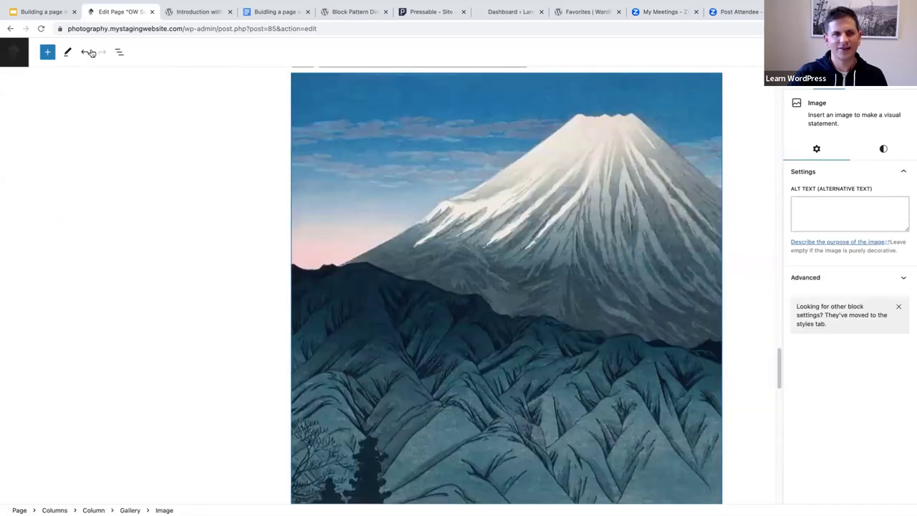
left_click(84, 52)
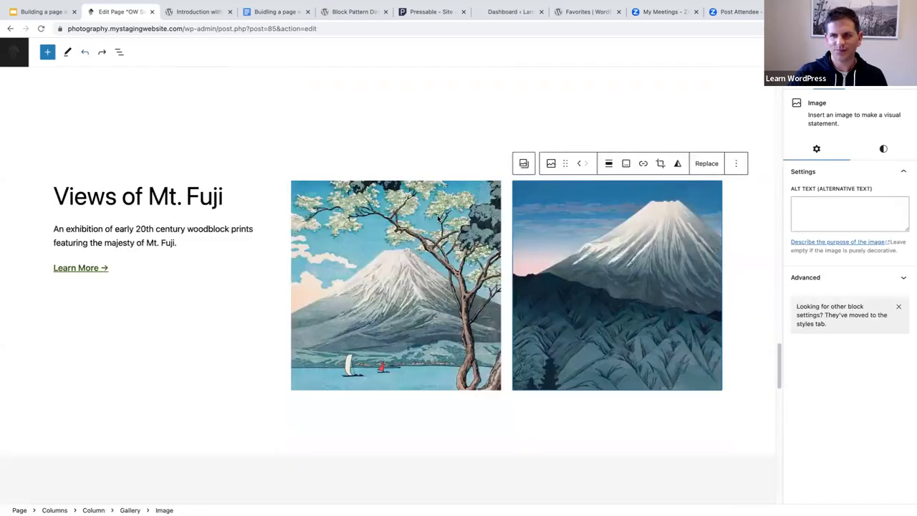
left_click(119, 52)
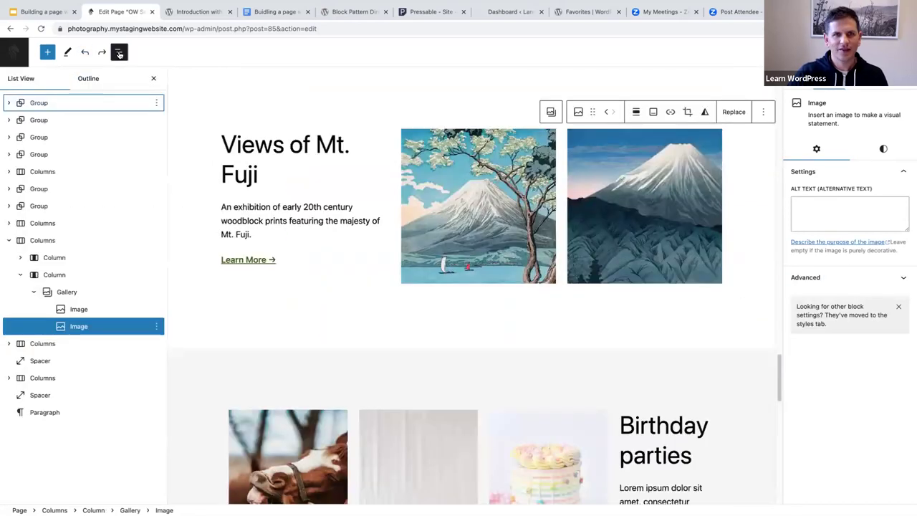
left_click(75, 309)
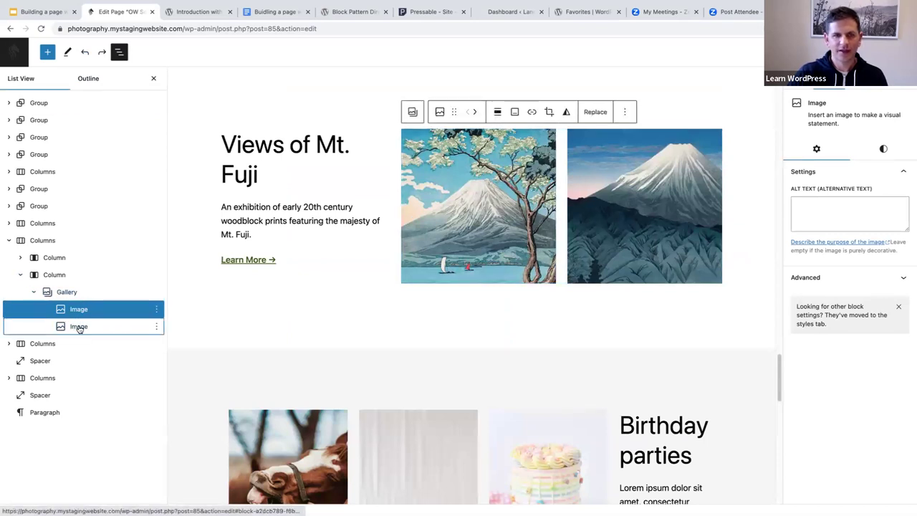
left_click(79, 327)
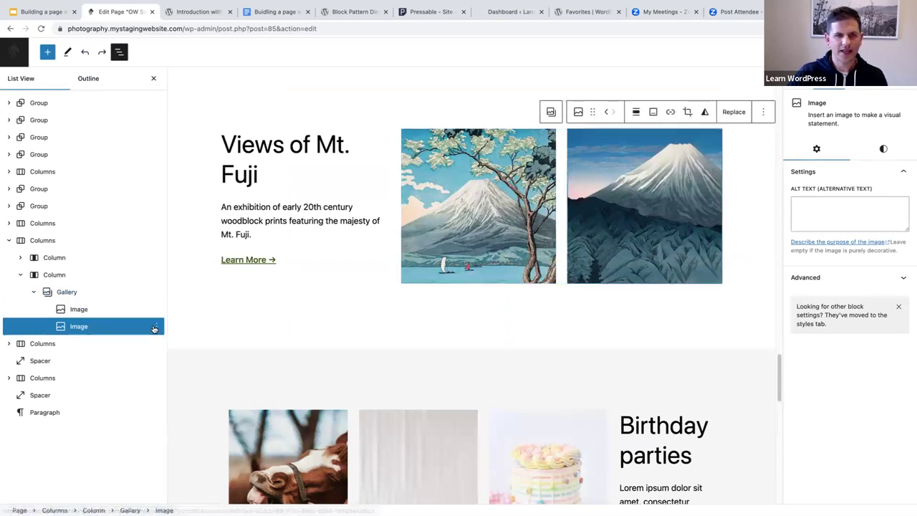
left_click(155, 328)
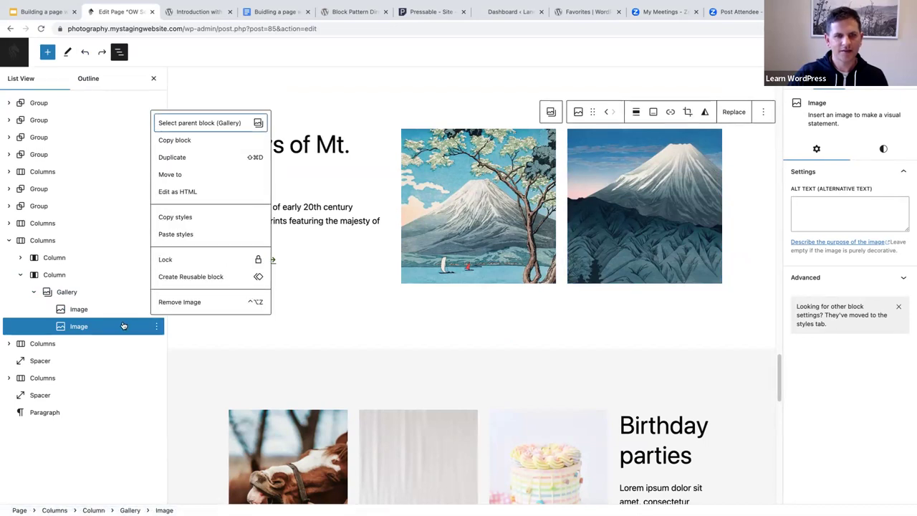
left_click(64, 293)
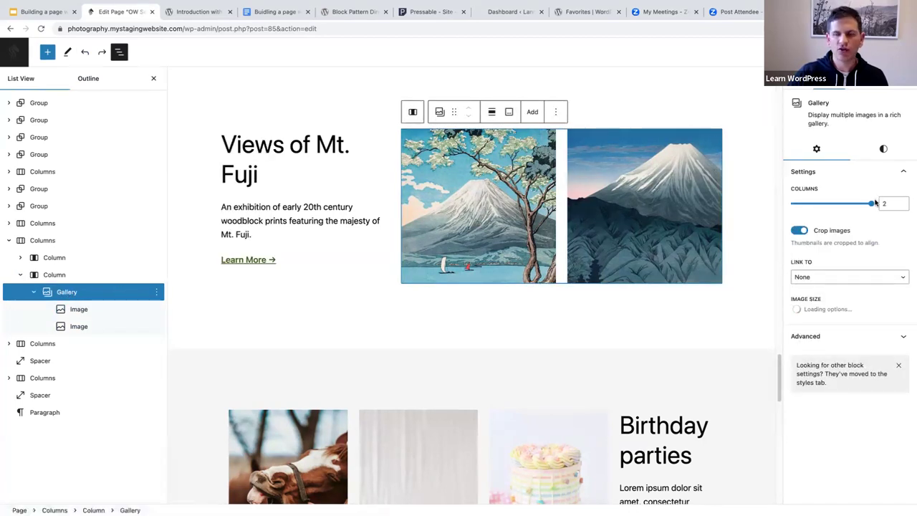
left_click(903, 204)
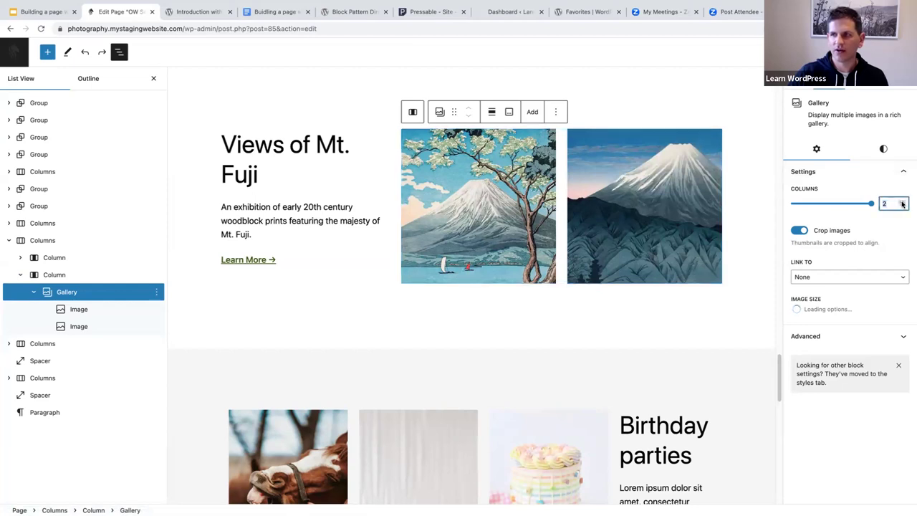
left_click(93, 310)
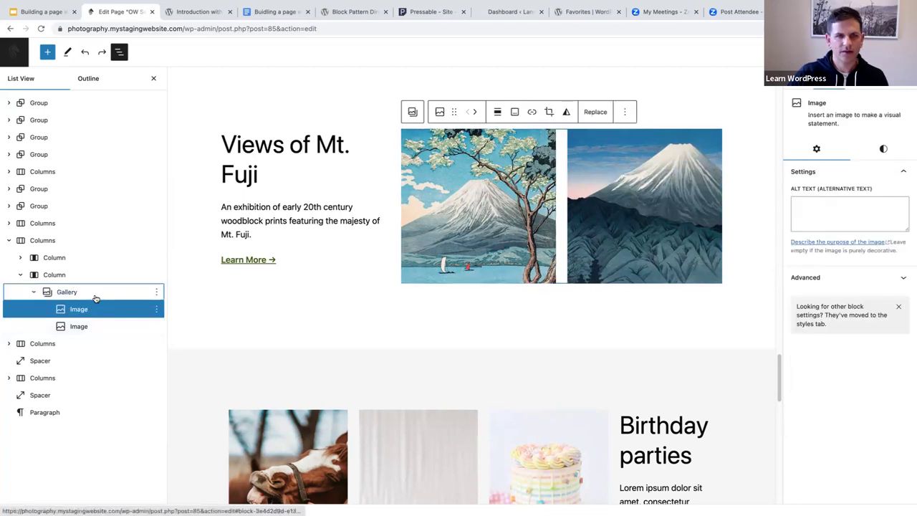
left_click(94, 295)
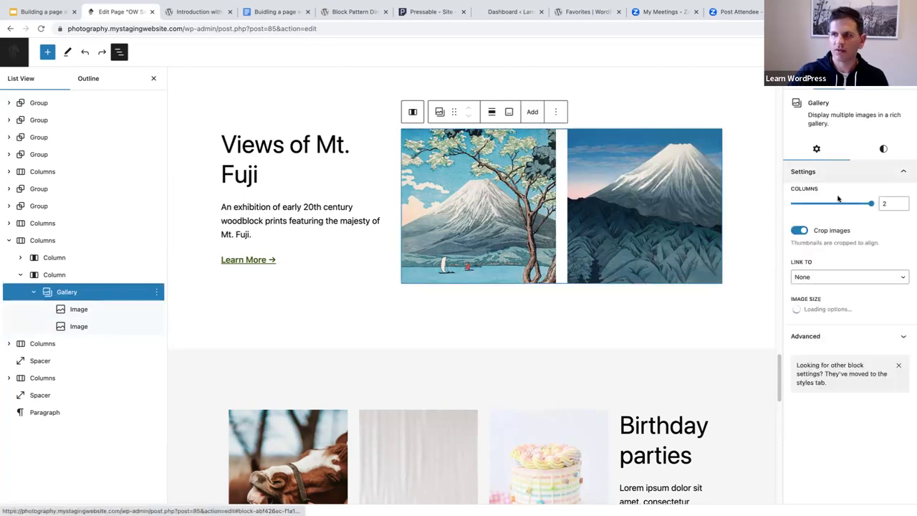
left_click(902, 206)
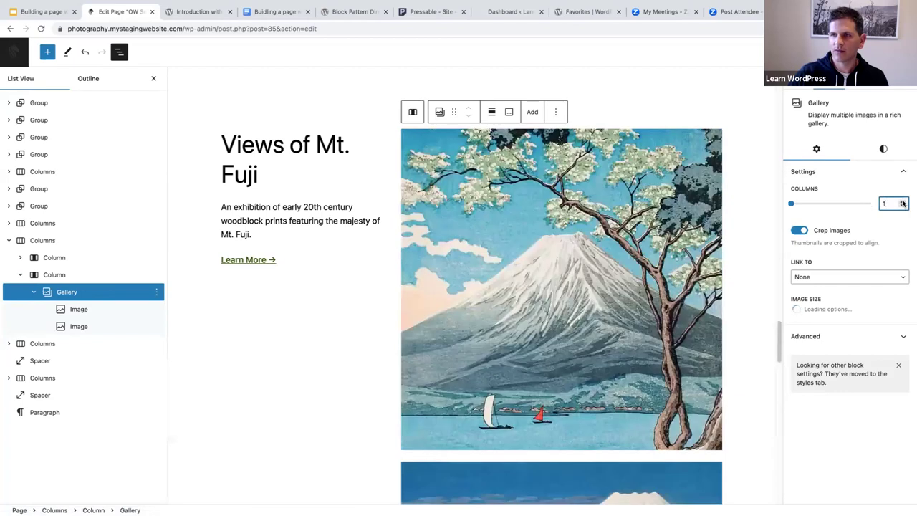
left_click(902, 203)
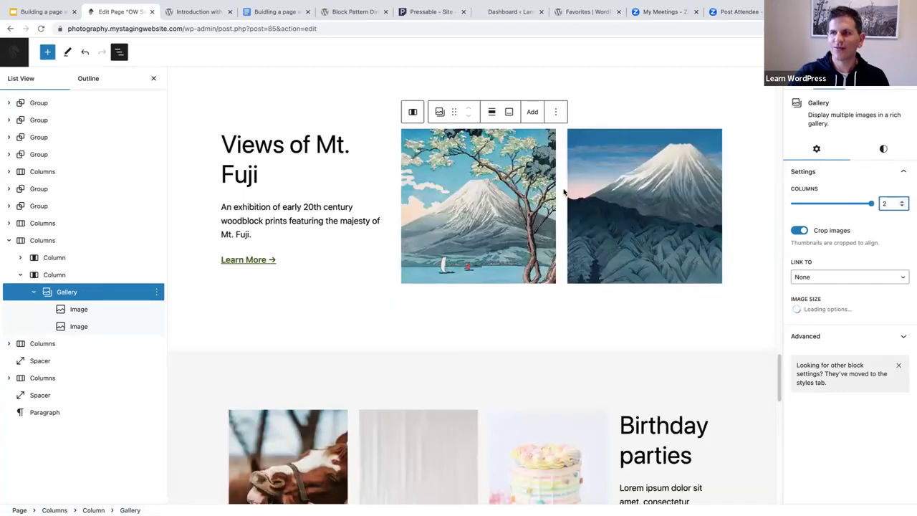
left_click(666, 187)
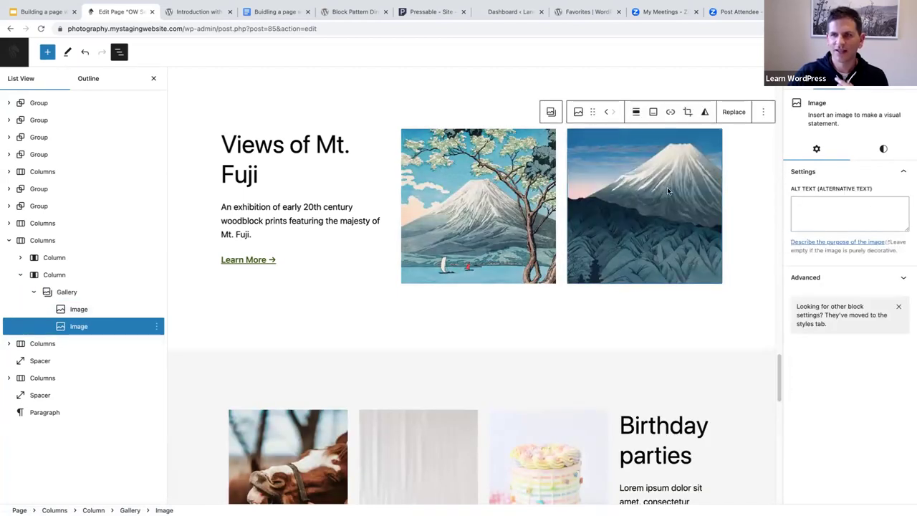
left_click(763, 112)
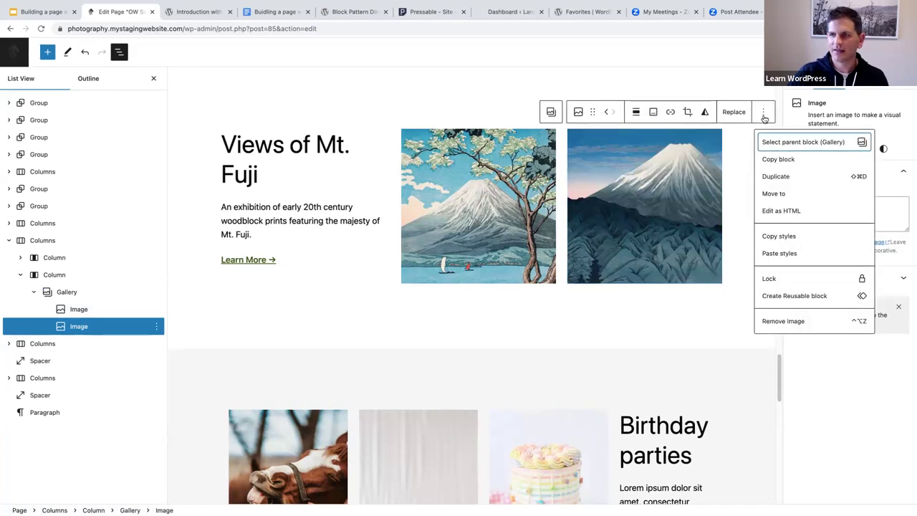
left_click(156, 326)
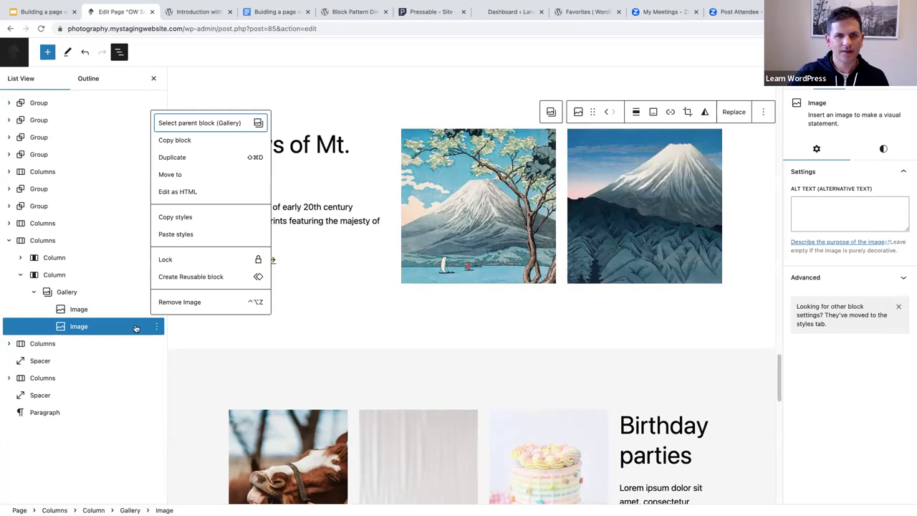
left_click(67, 294)
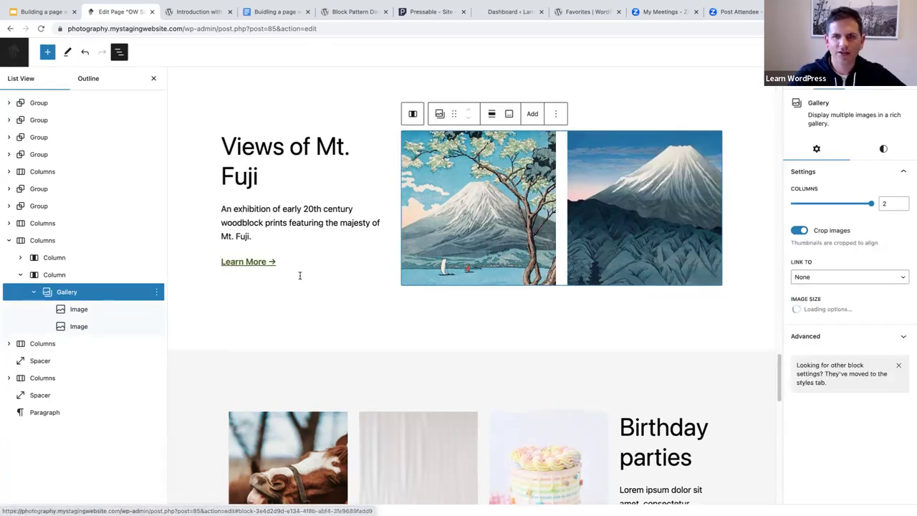
scroll(299, 279, "up", 3)
scroll(300, 278, "up", 5)
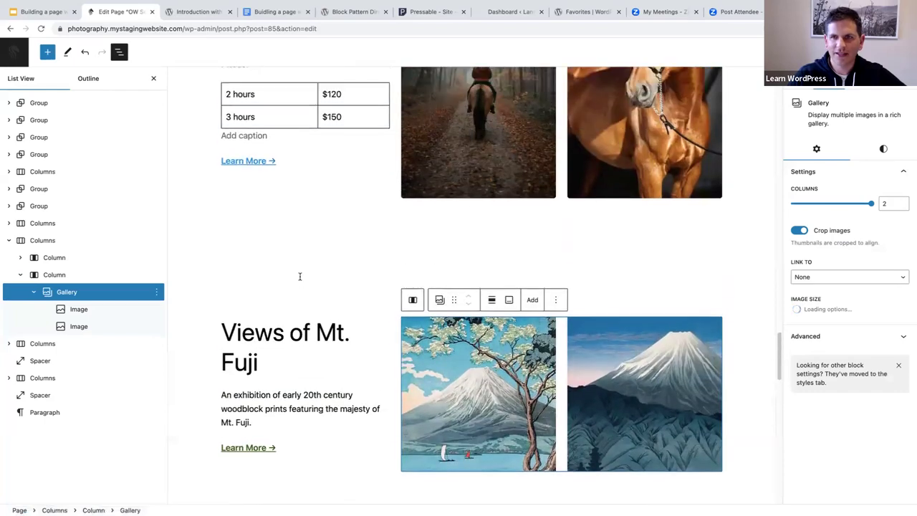
scroll(373, 296, "down", 5)
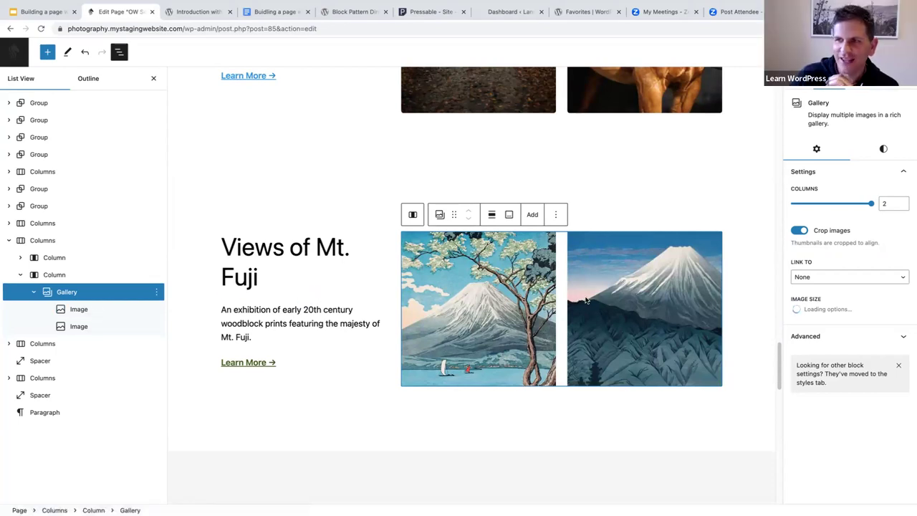
scroll(585, 300, "up", 5)
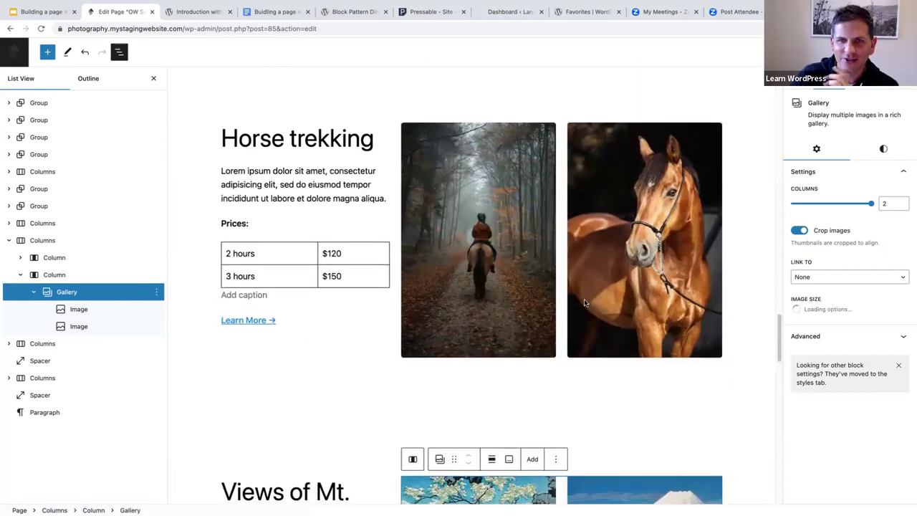
scroll(584, 302, "down", 8)
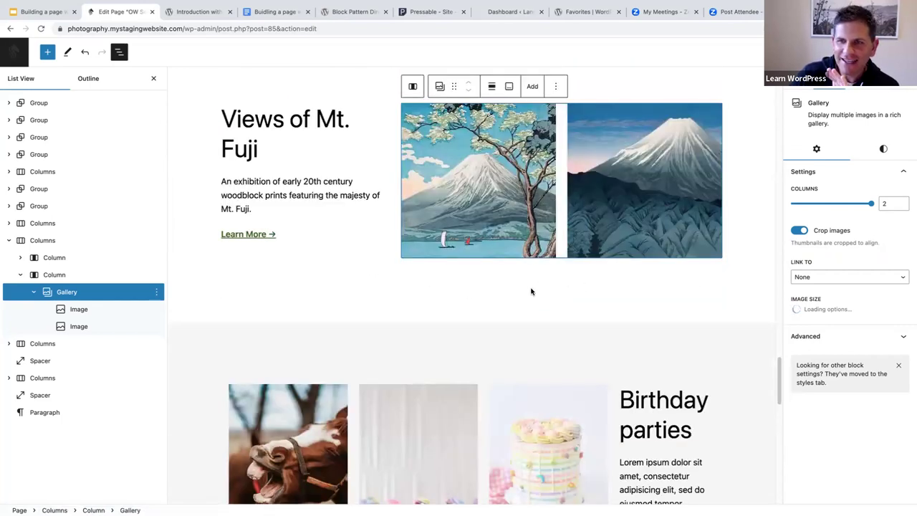
scroll(547, 294, "up", 4)
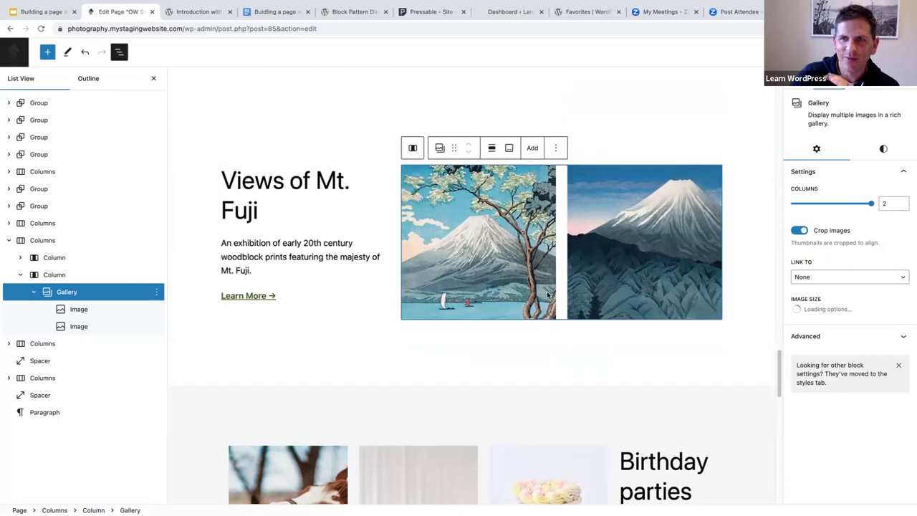
Step: Replace the first Mt. Fuji image with the forest rider photo from the Media Library
scroll(512, 262, "up", 4)
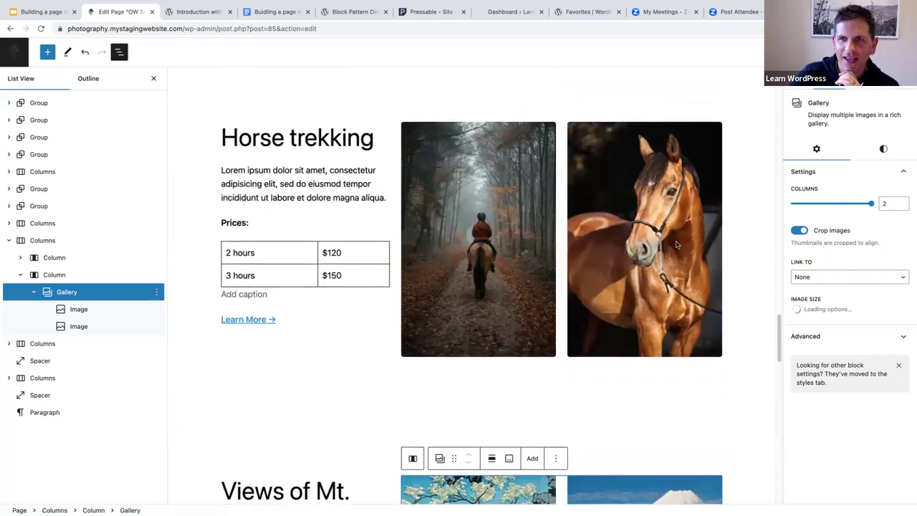
scroll(544, 259, "down", 1)
scroll(544, 258, "down", 3)
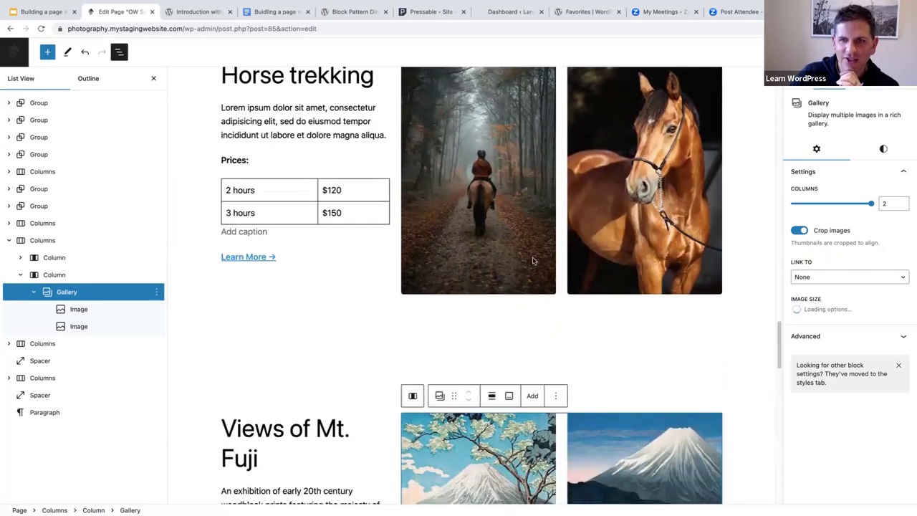
left_click(537, 247)
left_click(594, 220)
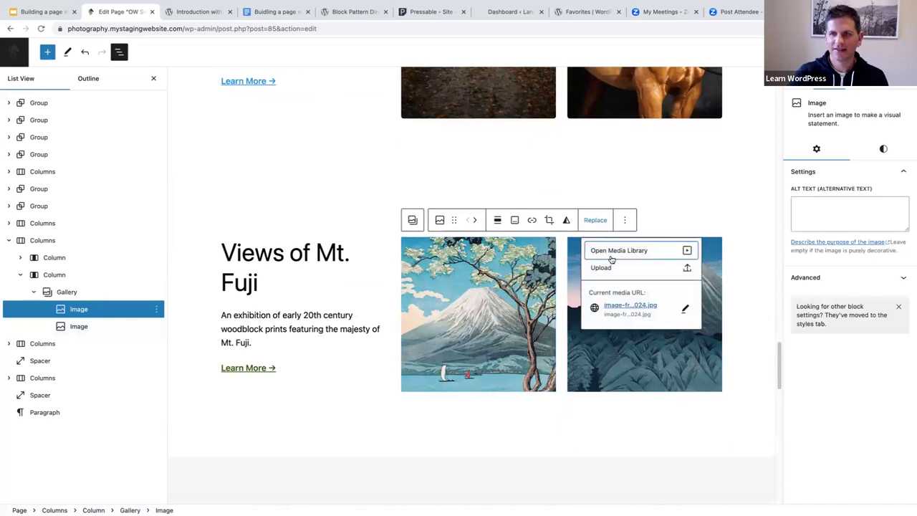
left_click(612, 259)
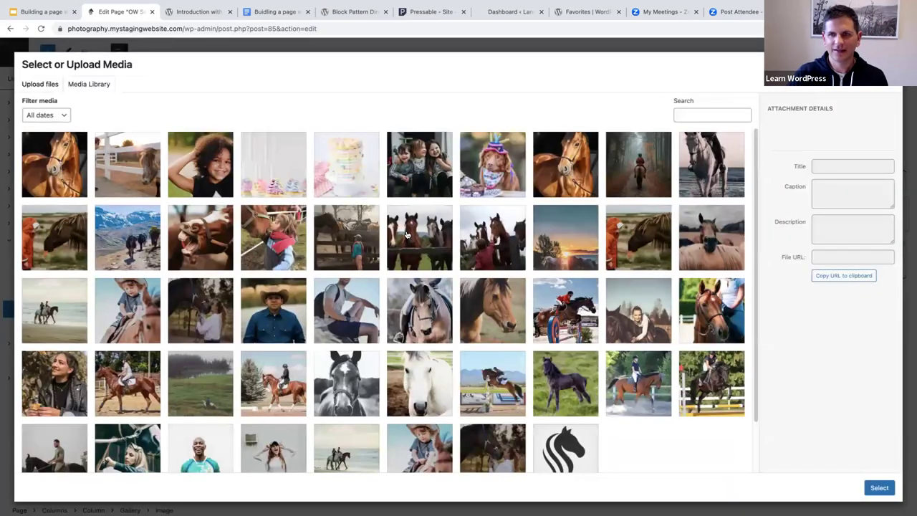
scroll(405, 234, "down", 1)
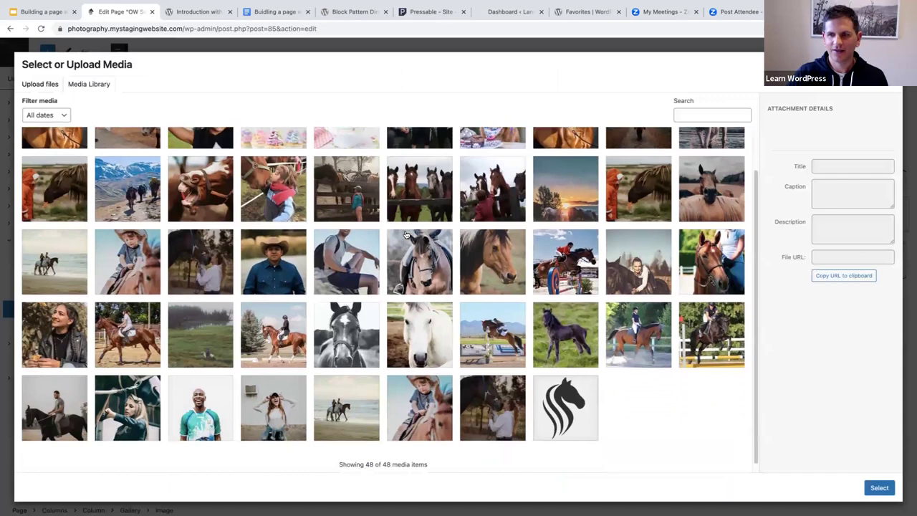
scroll(405, 235, "up", 1)
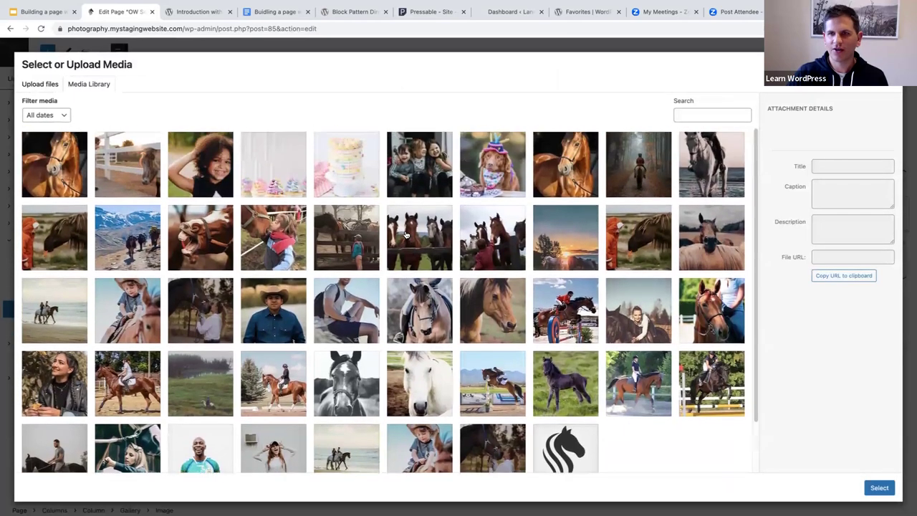
left_click(878, 487)
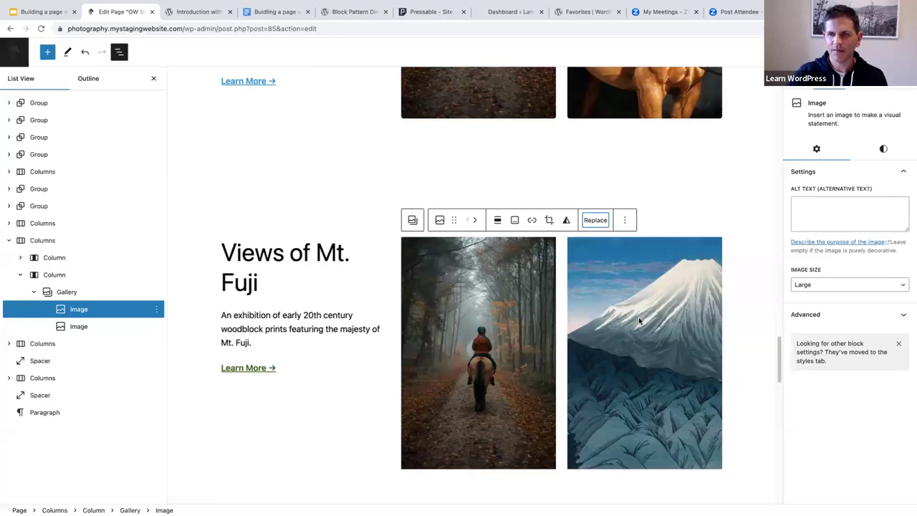
Step: Replace the Mt. Fuji painting with the chestnut horse photo, then select the forest rider image
left_click(639, 321)
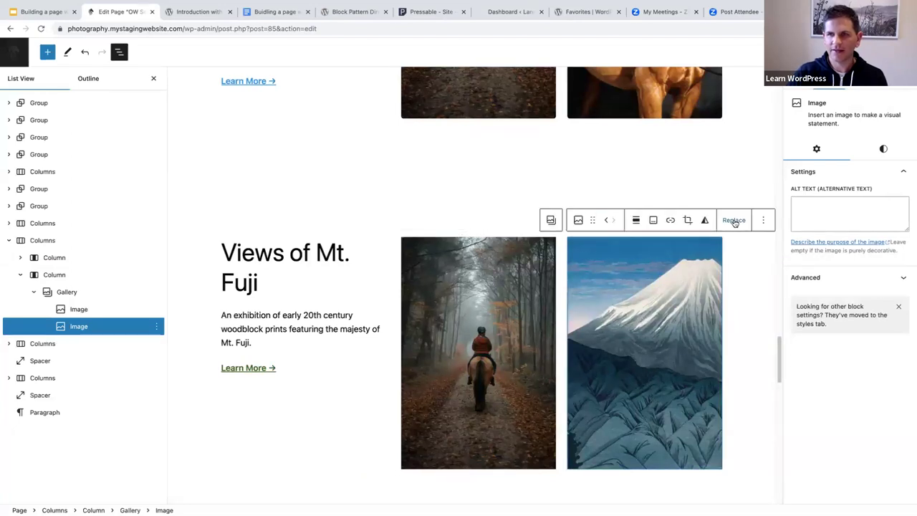
left_click(734, 221)
left_click(748, 252)
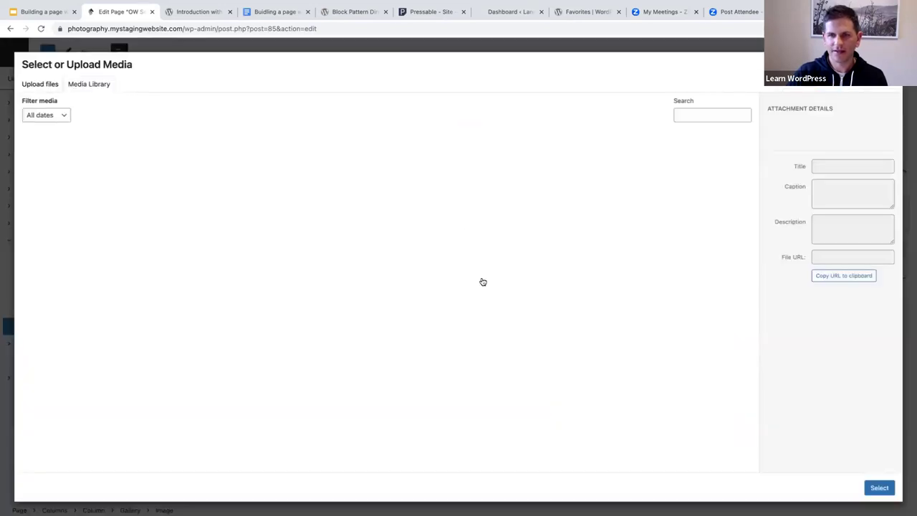
left_click(59, 164)
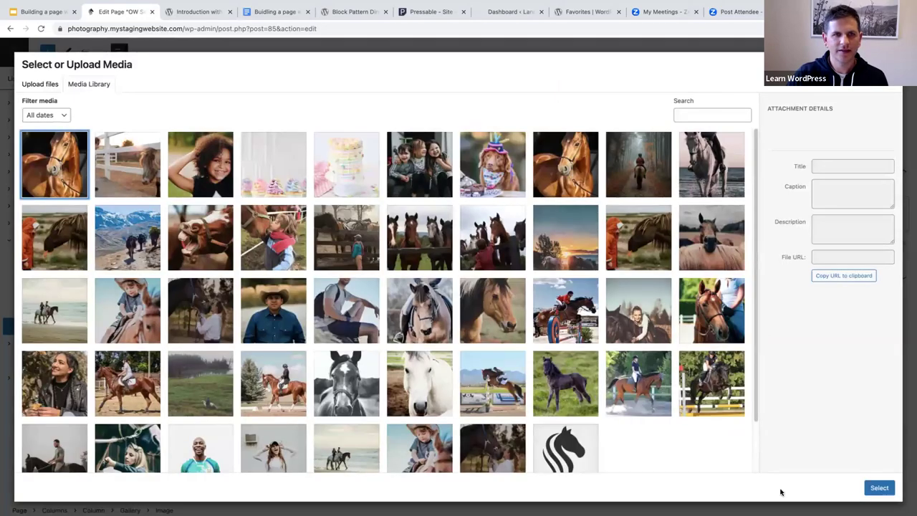
left_click(879, 487)
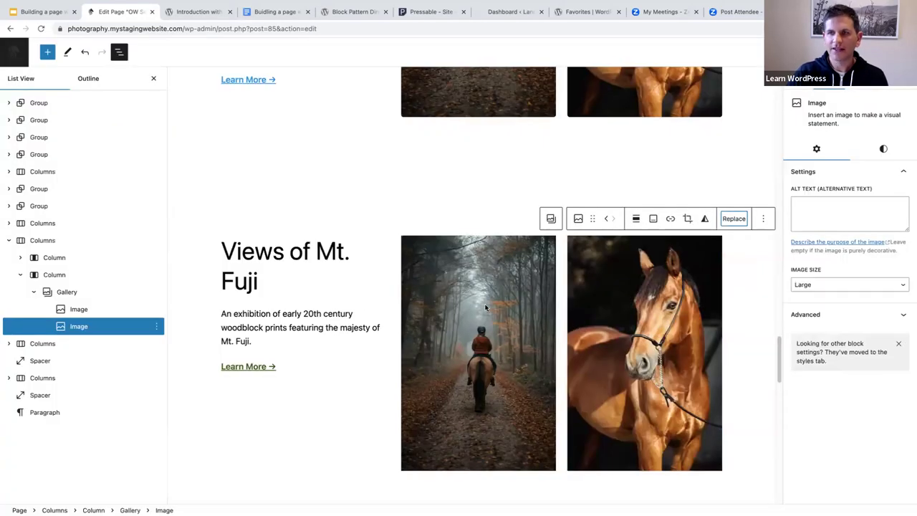
scroll(475, 296, "down", 1)
left_click(475, 295)
scroll(475, 296, "down", 2)
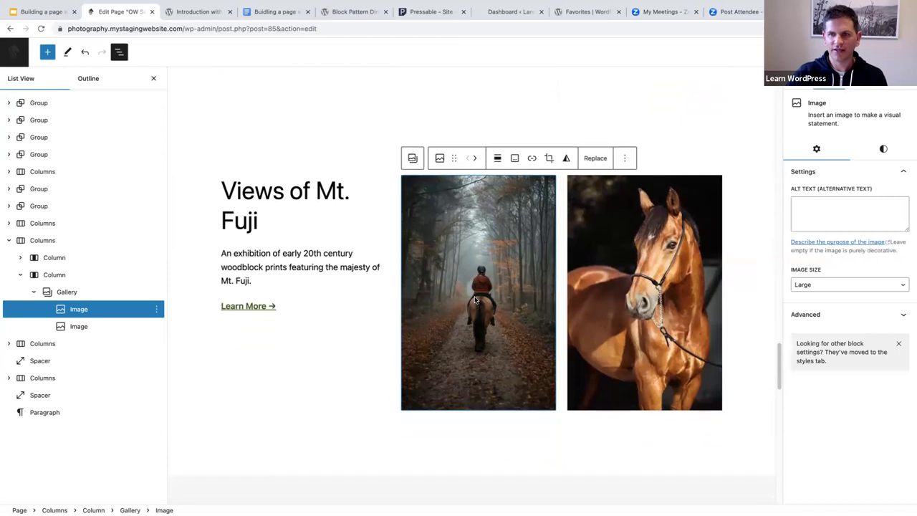
scroll(475, 299, "down", 1)
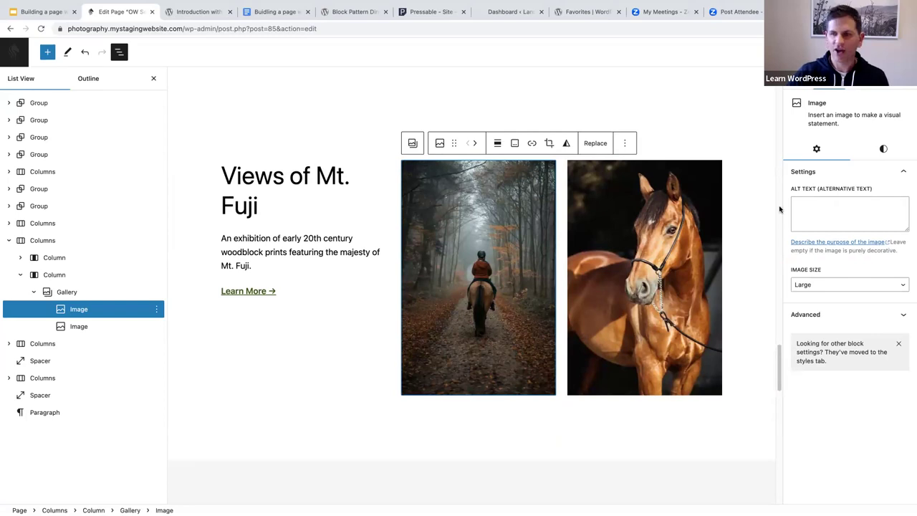
Step: Copy the styles of the Horse trekking forest rider image
left_click(637, 264)
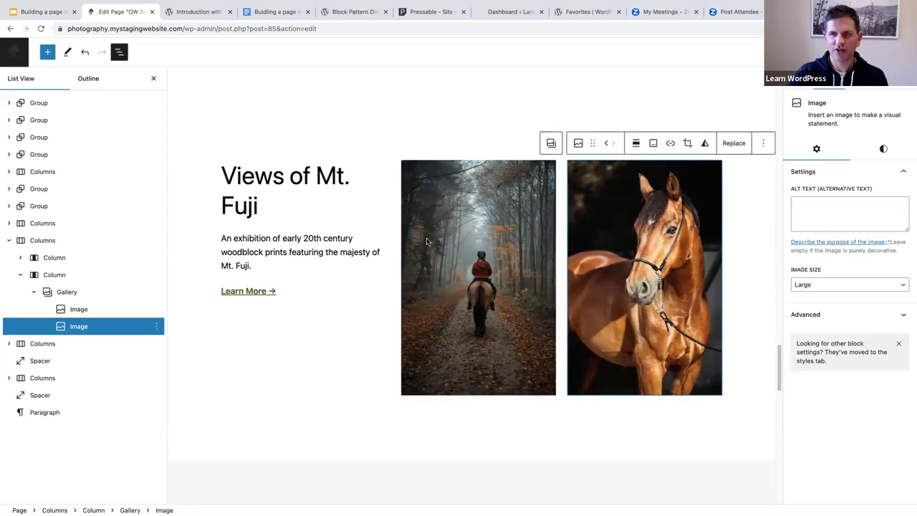
left_click(430, 243)
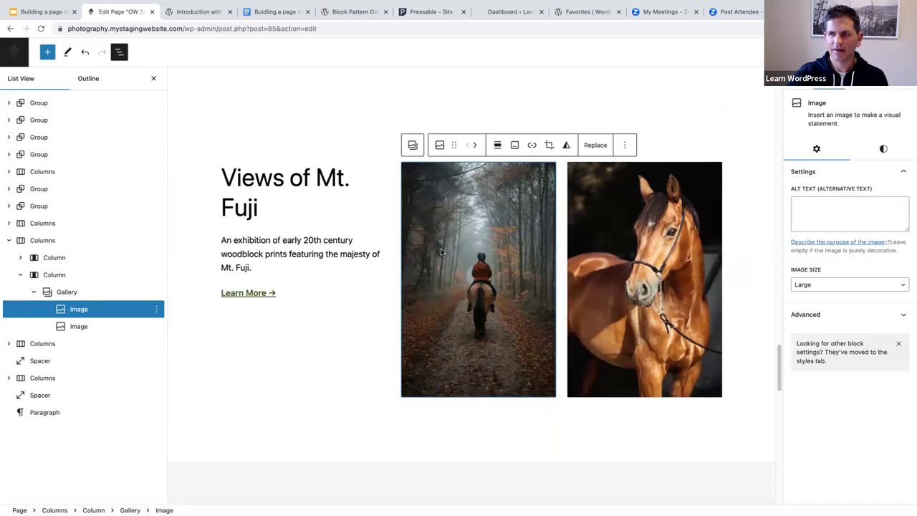
scroll(441, 248, "down", 1)
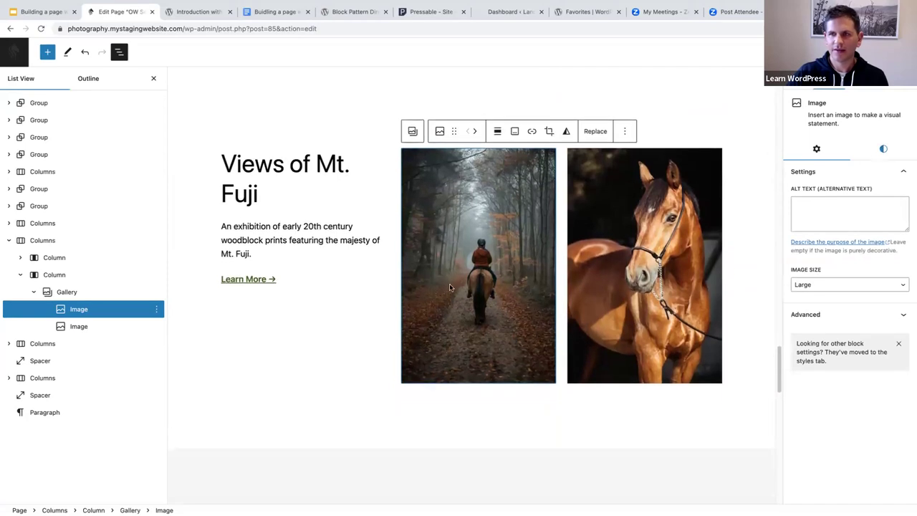
scroll(453, 288, "up", 5)
scroll(452, 289, "up", 15)
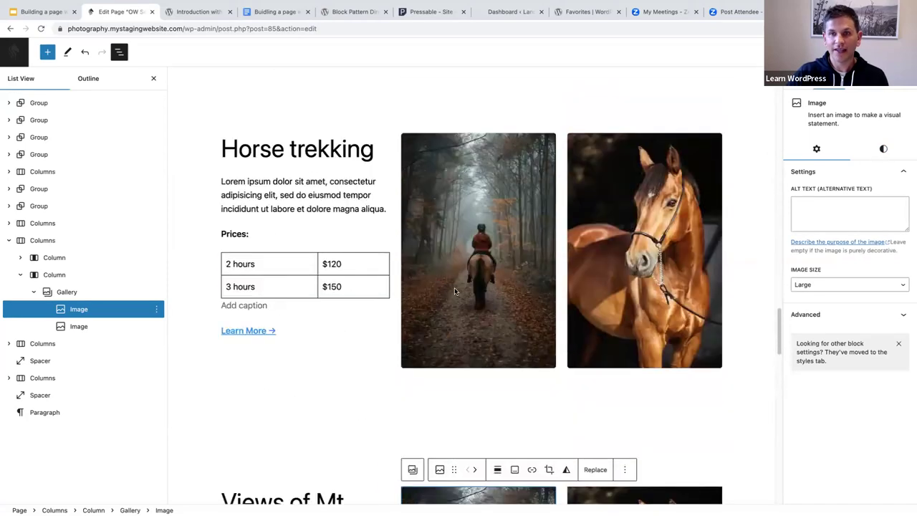
scroll(458, 290, "down", 10)
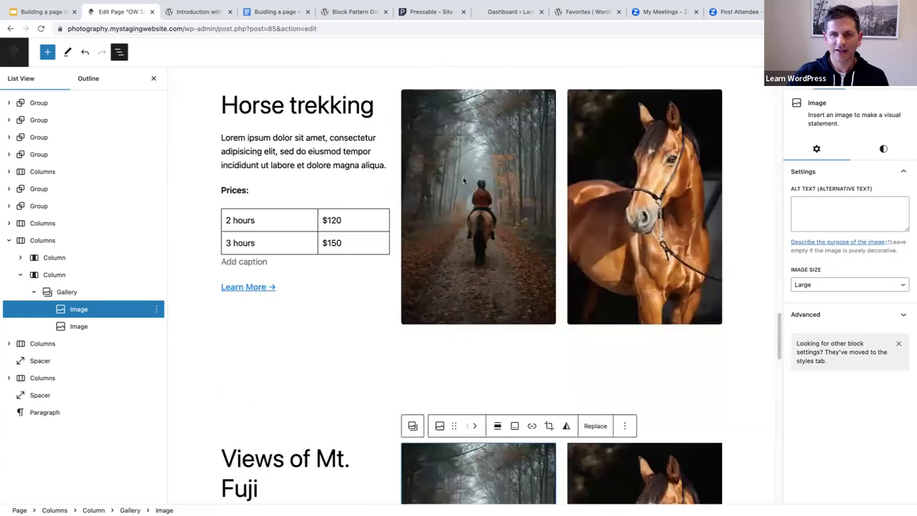
left_click(462, 176)
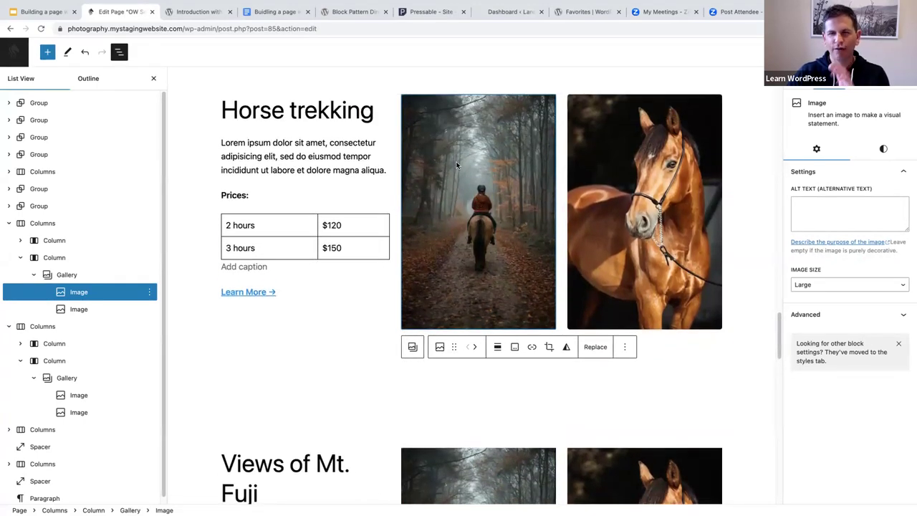
left_click(624, 347)
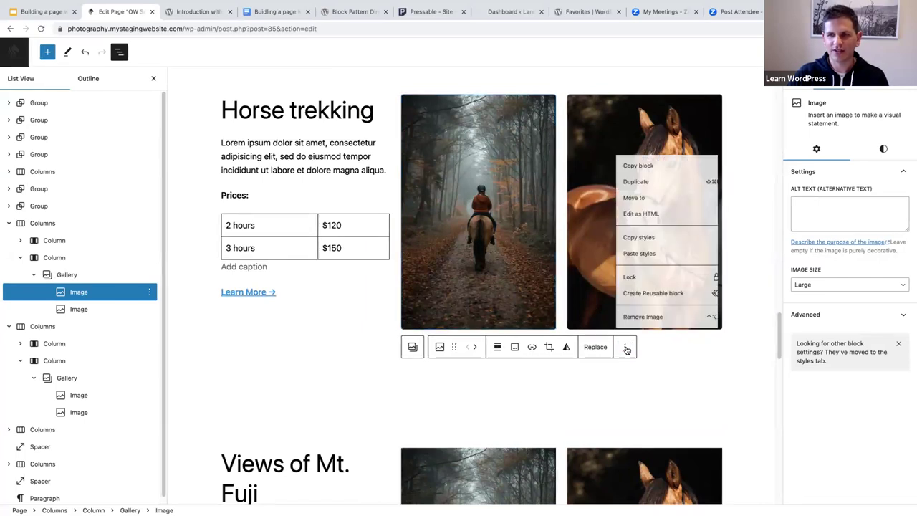
left_click(639, 231)
Step: Paste those styles onto the forest and horse images in the Views of Mt. Fuji gallery
scroll(600, 368, "down", 5)
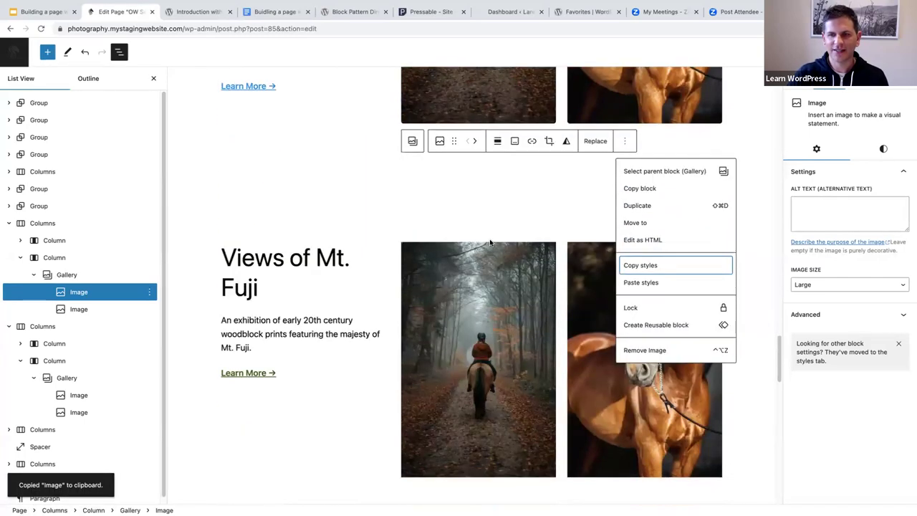
left_click(485, 230)
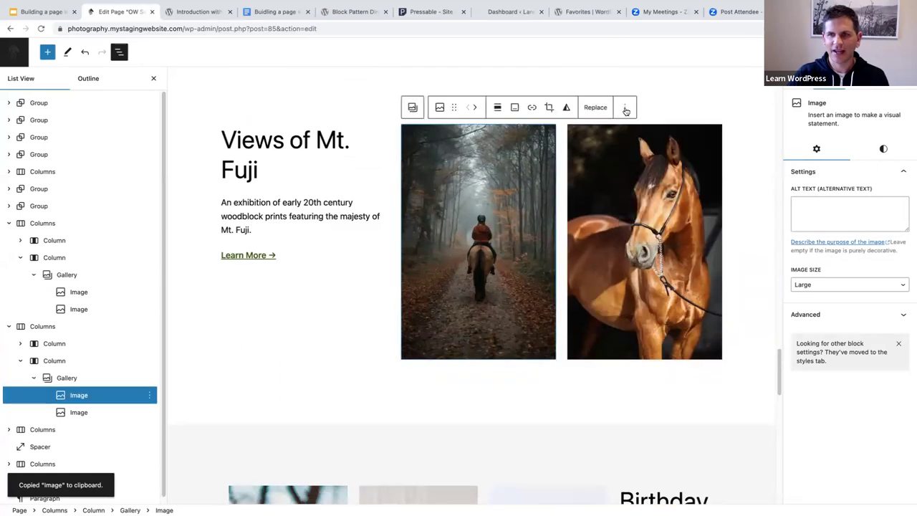
left_click(624, 107)
left_click(637, 251)
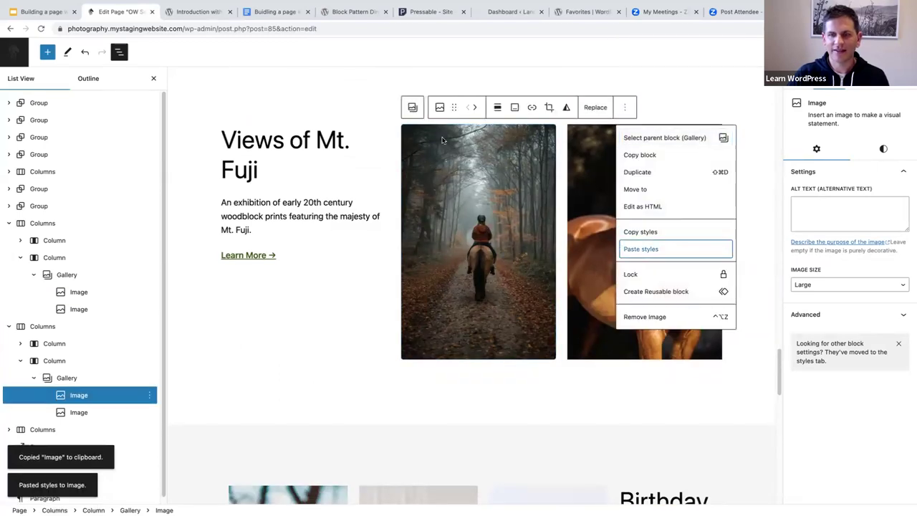
left_click(600, 149)
left_click(763, 106)
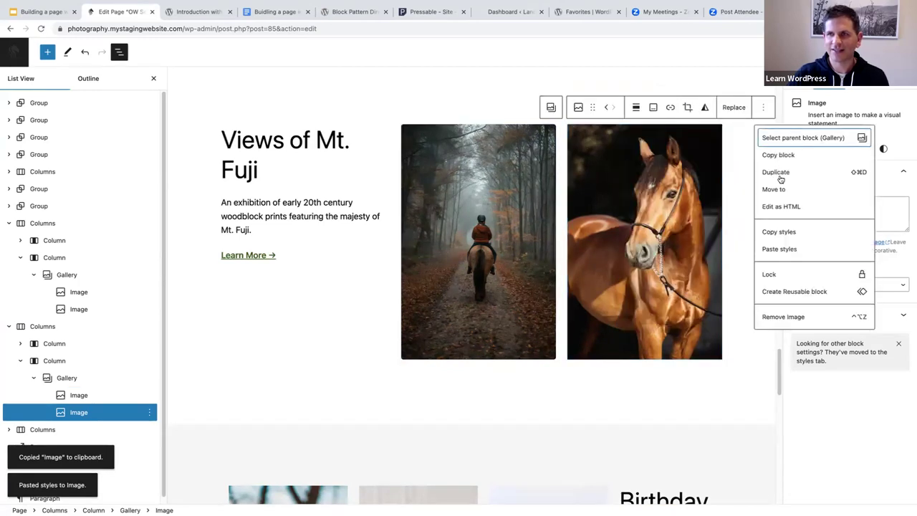
left_click(780, 249)
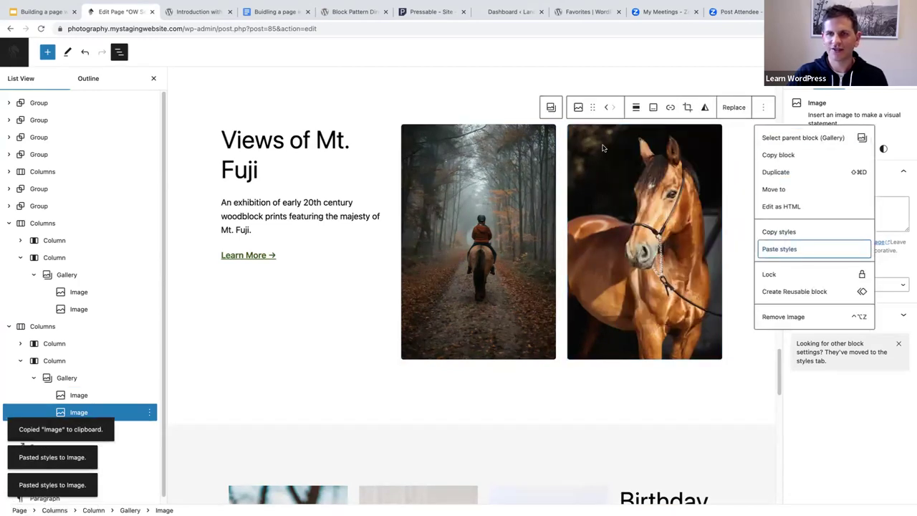
left_click(261, 214)
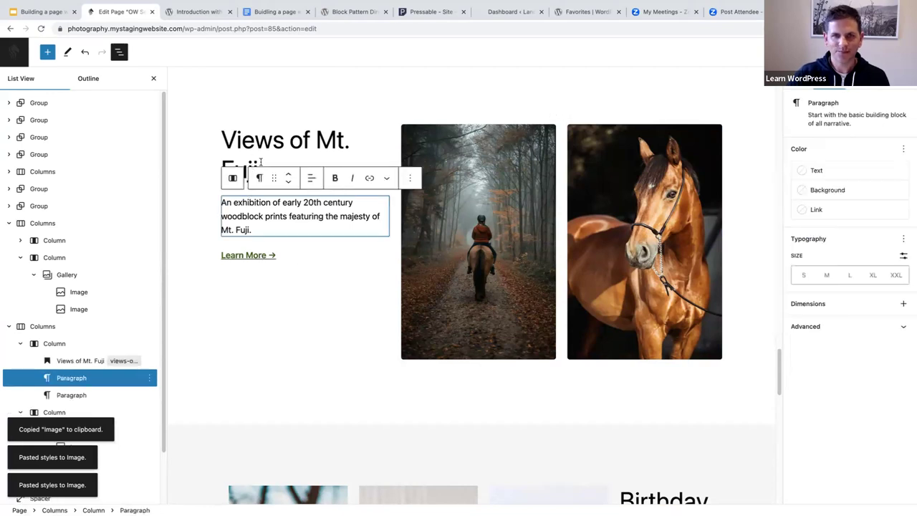
Step: Rename the Views of Mt. Fuji heading to 'Horse trekking'
left_click(261, 162)
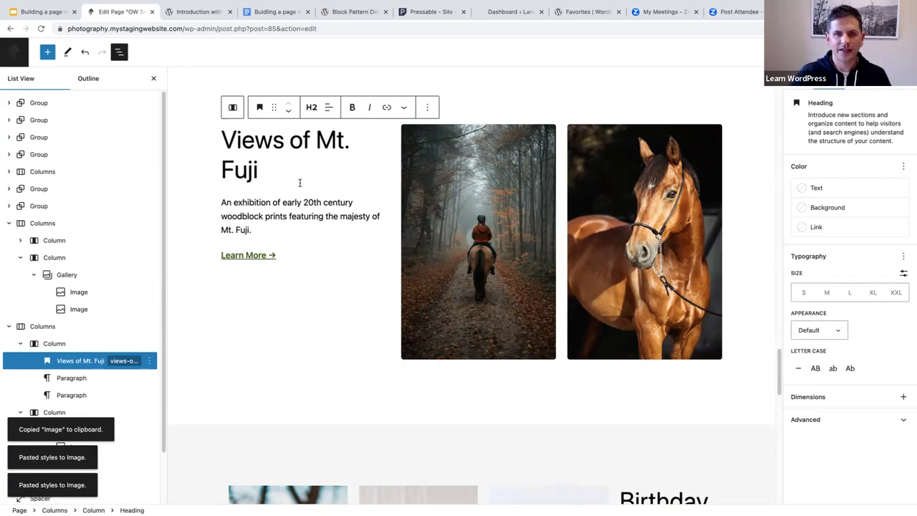
left_click(206, 138, "shift")
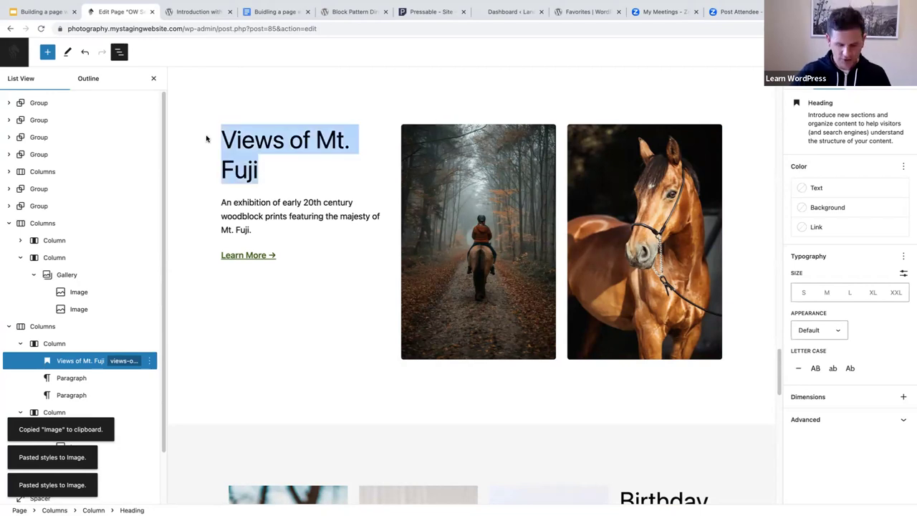
type("Horse T")
key("BackSpace")
type("trekking")
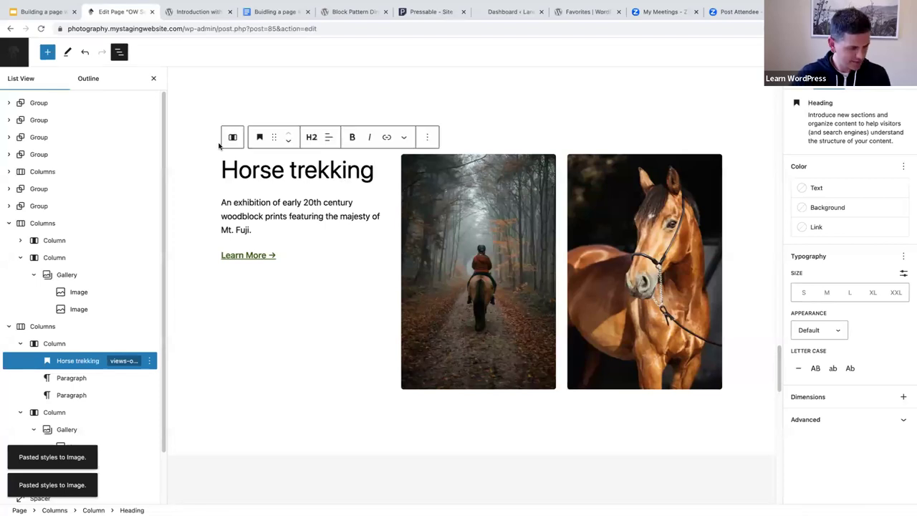
Step: Add a 'Prices:' paragraph below the description, followed by a new empty paragraph
left_click(300, 236)
key("Return")
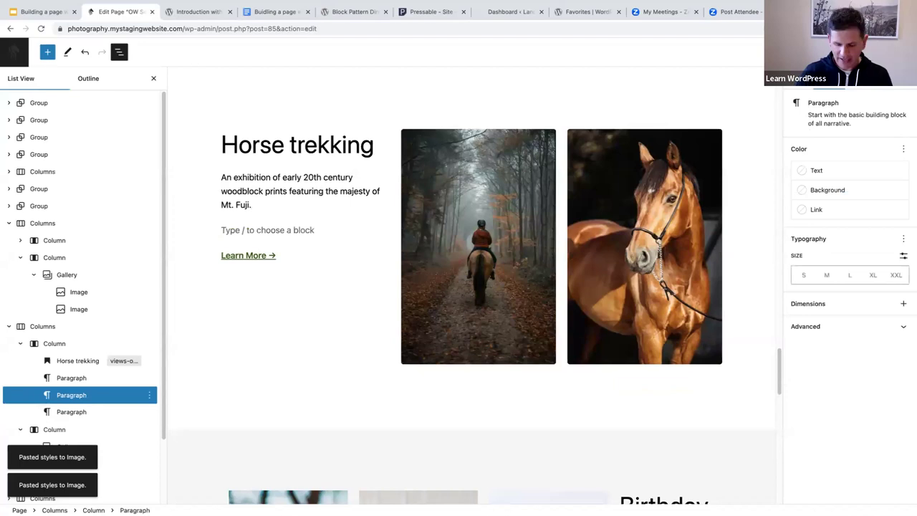
type("/")
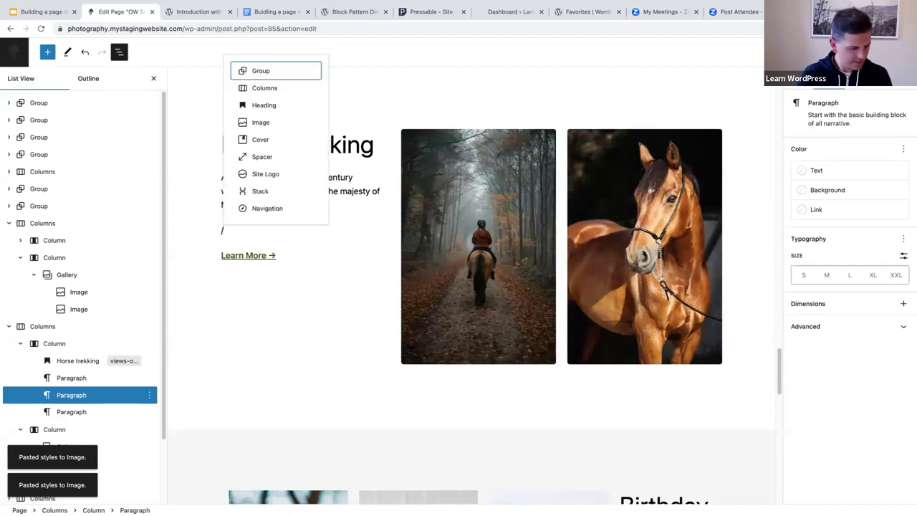
key("BackSpace")
type("Prices:")
key("Return")
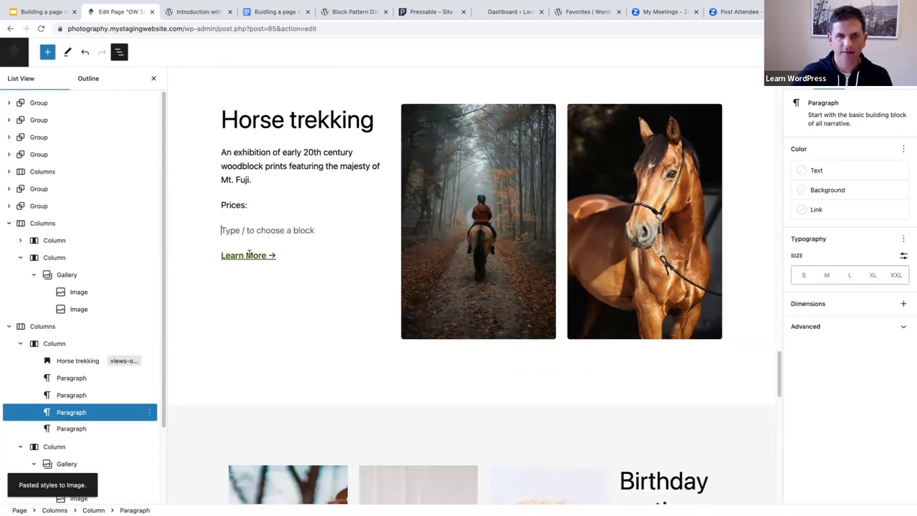
Step: Make the 'Prices:' text bold
left_click_drag(247, 205, 222, 205)
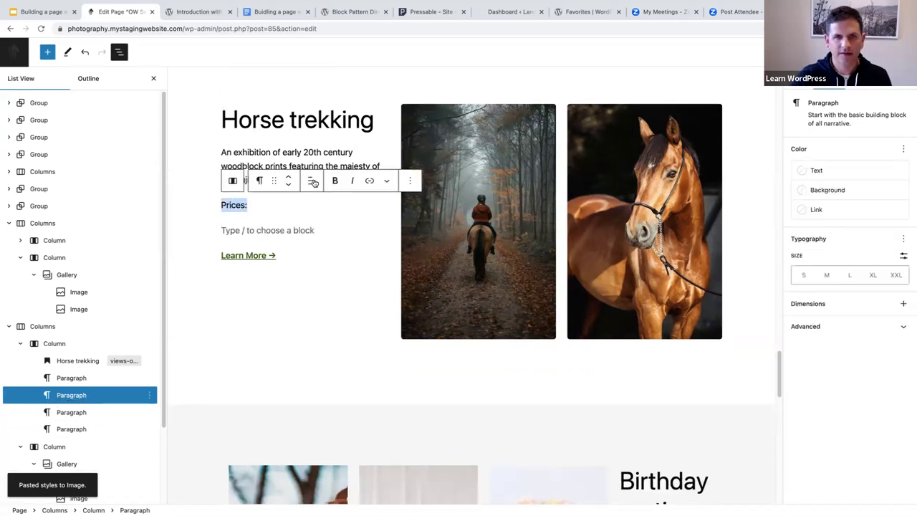
left_click(335, 180)
left_click(230, 230)
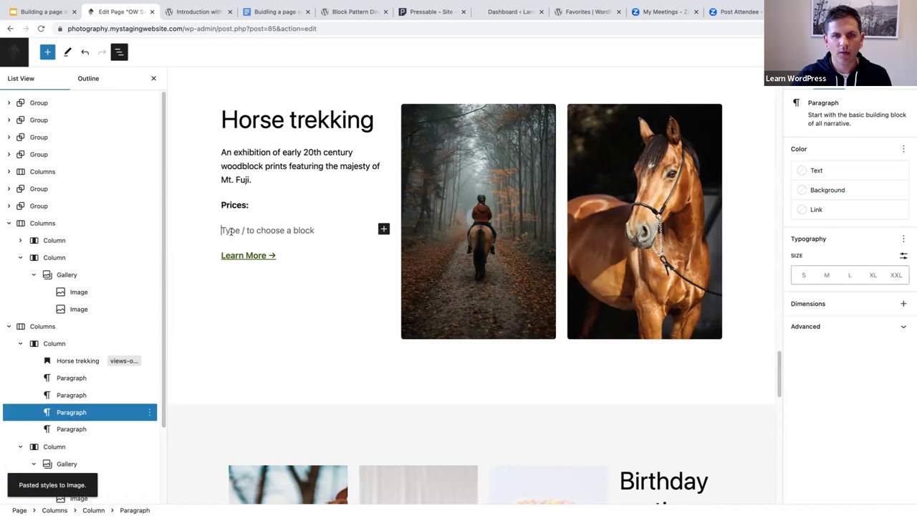
Step: Insert a 2x2 table listing 2 hours at $120 and 3 hours at $150
type("/")
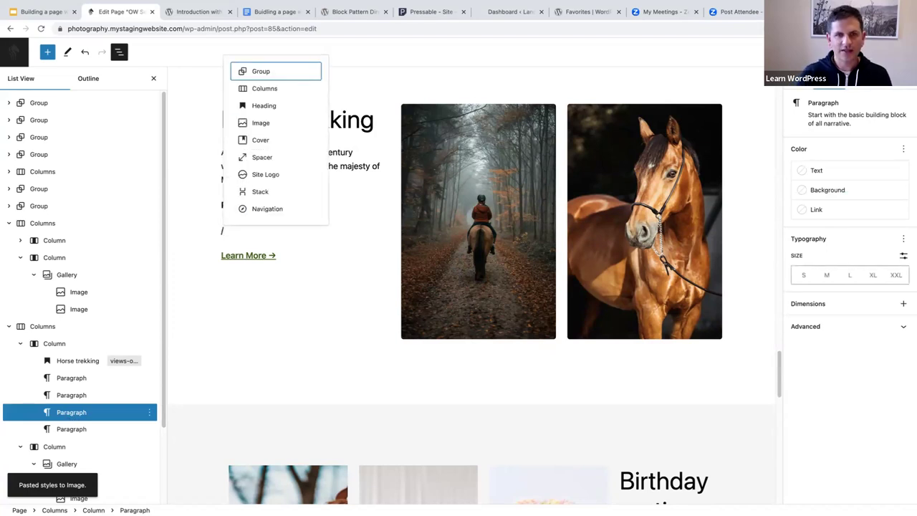
type("table")
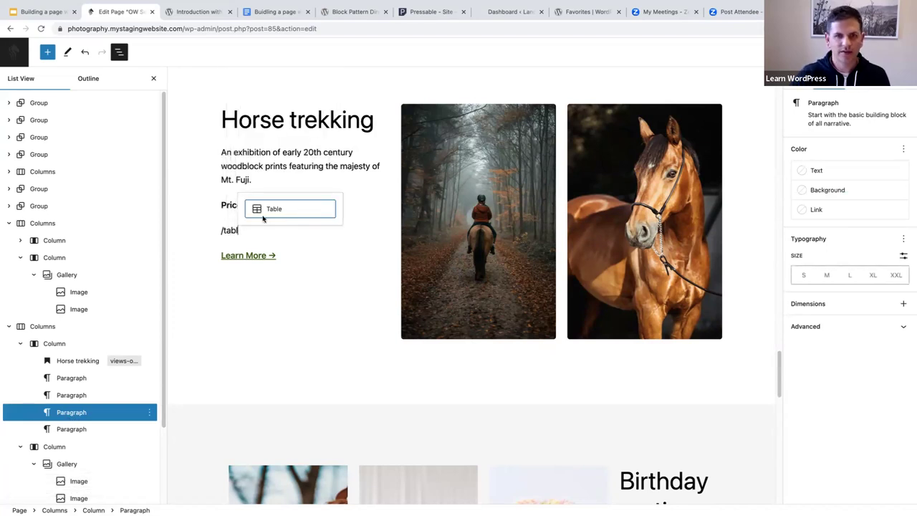
left_click(280, 210)
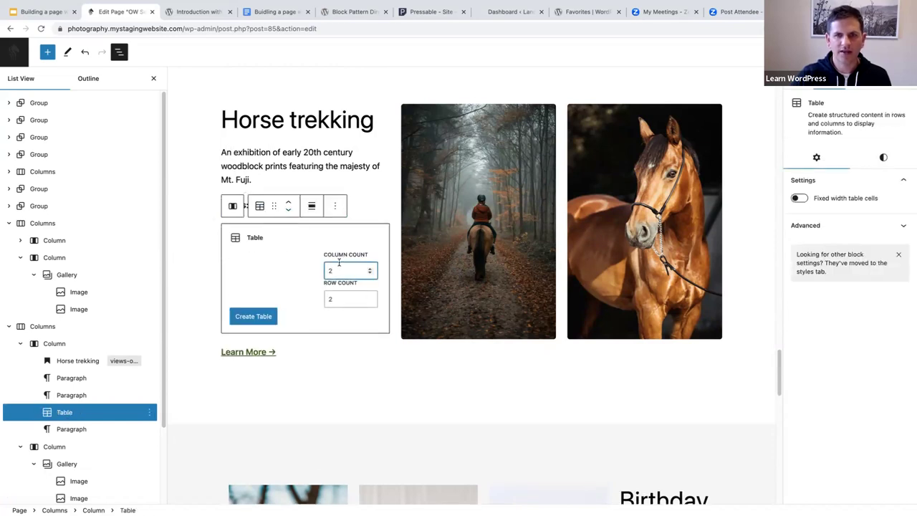
left_click(254, 317)
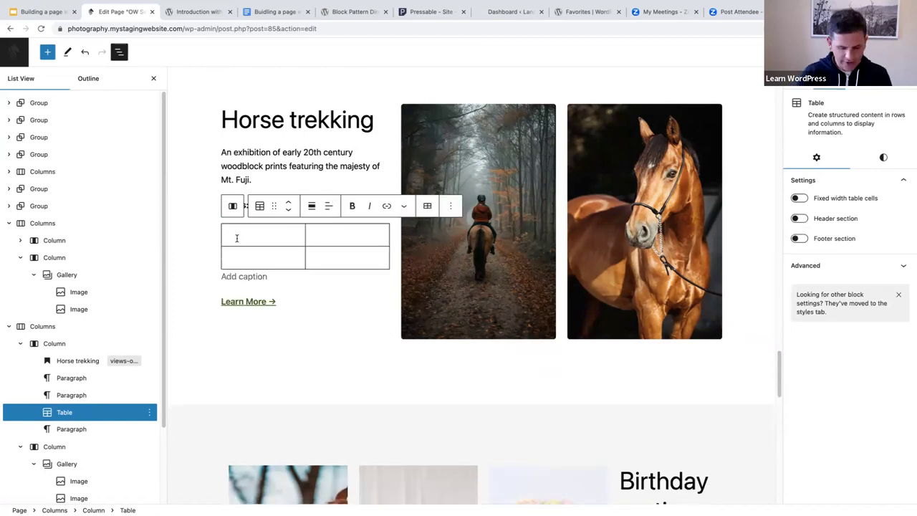
type("2 hours")
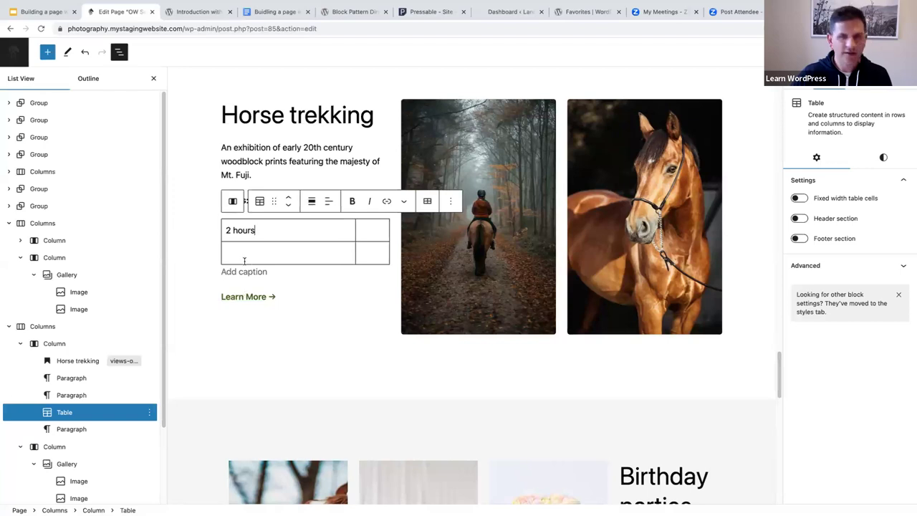
key("Down")
type("3 hours")
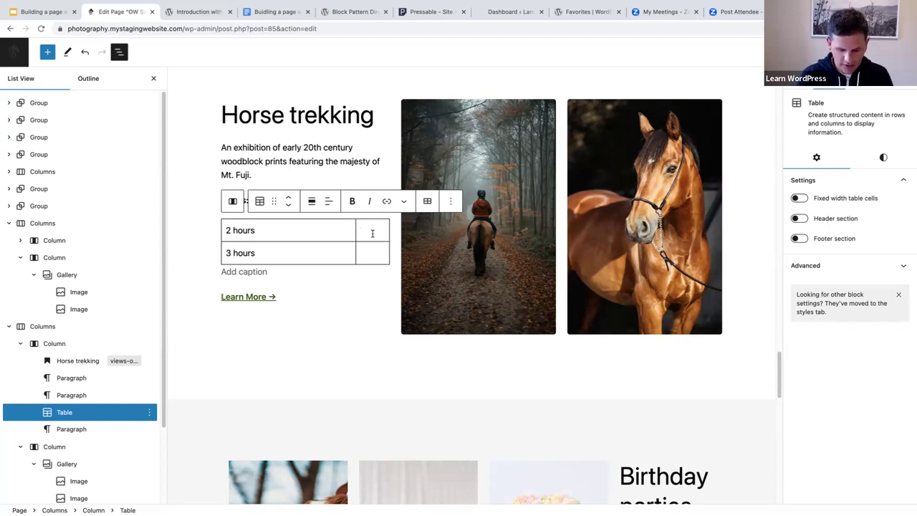
type("$120")
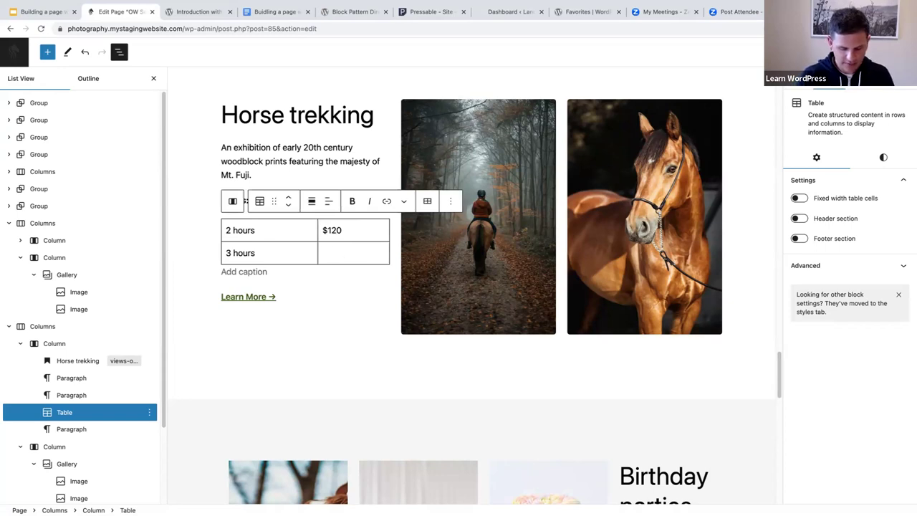
type("$150")
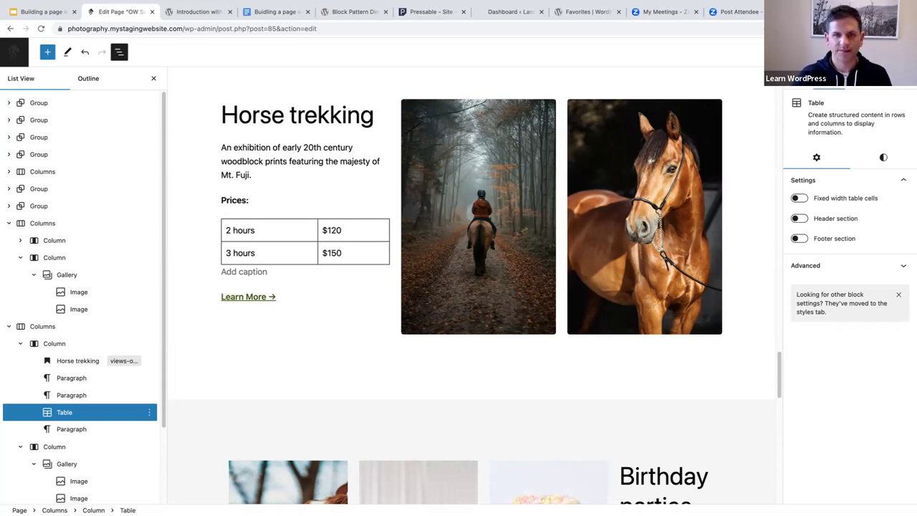
left_click(244, 296)
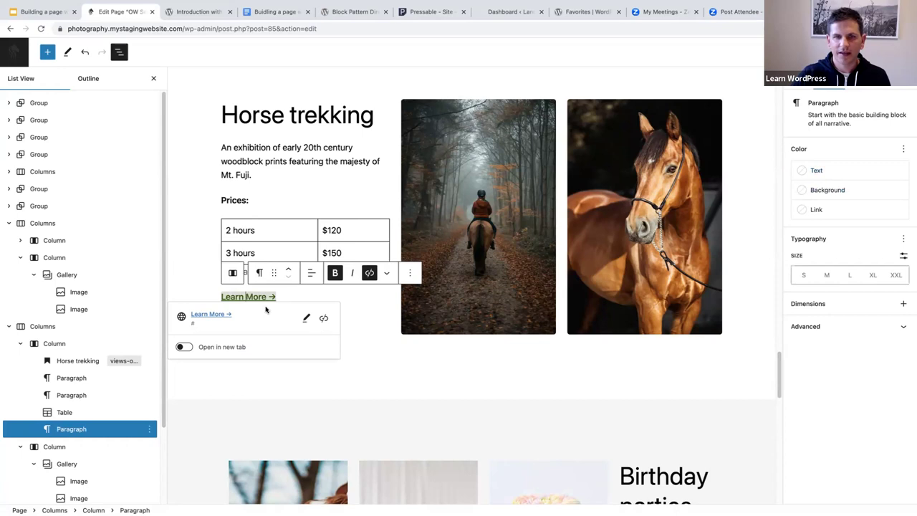
Step: Set the Learn More paragraph's link colour to Vivid cyan blue
left_click(825, 212)
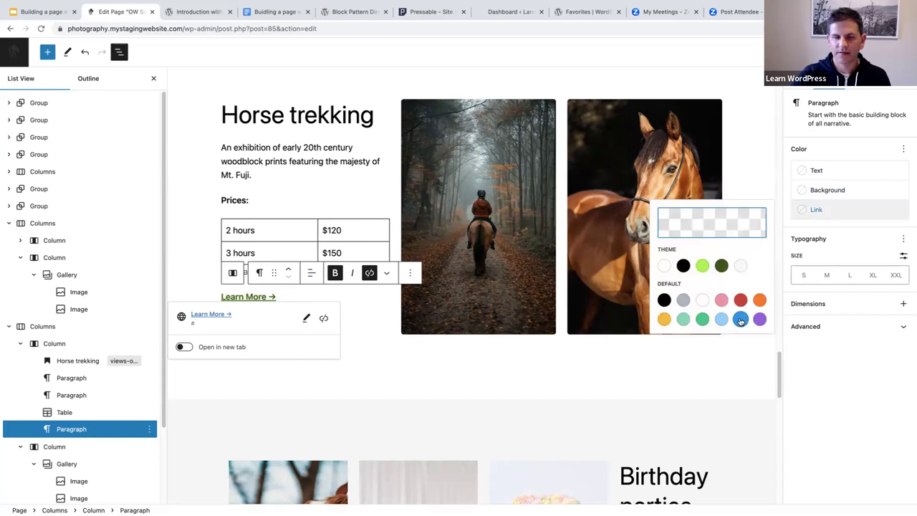
left_click(739, 319)
left_click(466, 341)
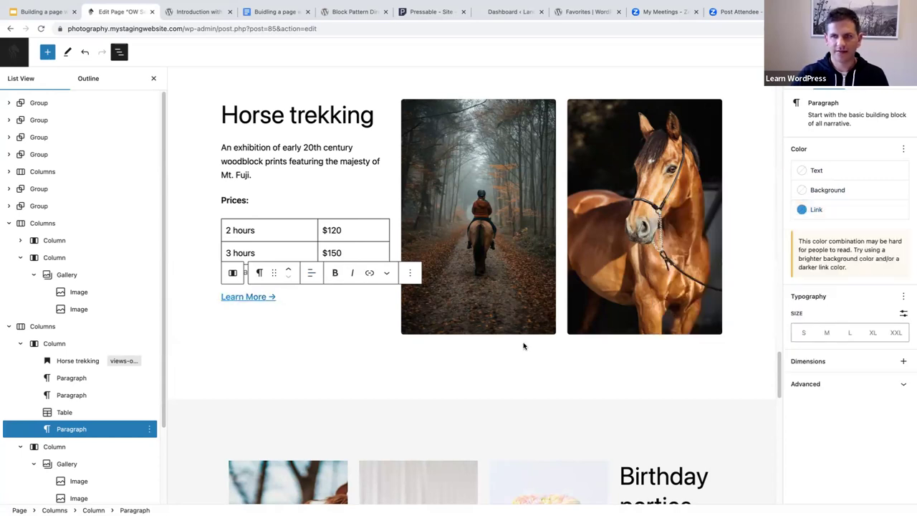
Step: Close the List View panel and scroll down to the Birthday parties section
scroll(523, 343, "up", 2)
left_click(153, 78)
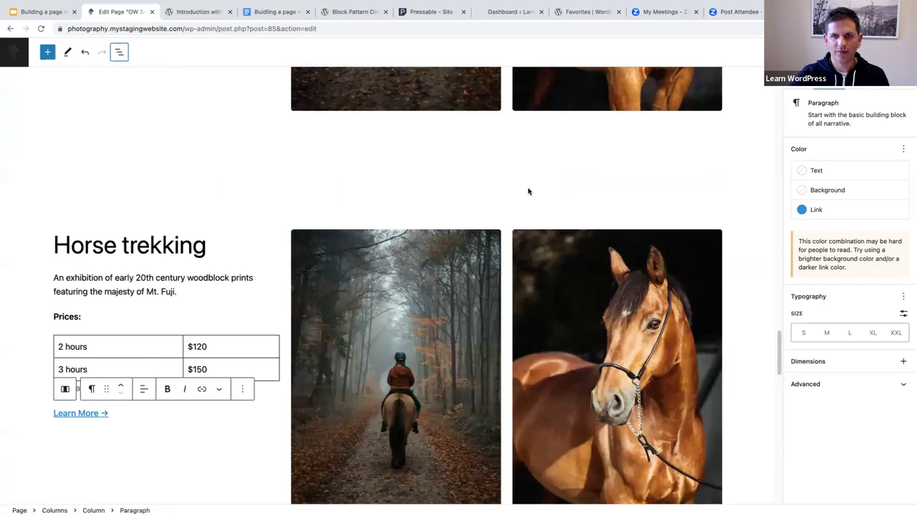
scroll(579, 209, "down", 1)
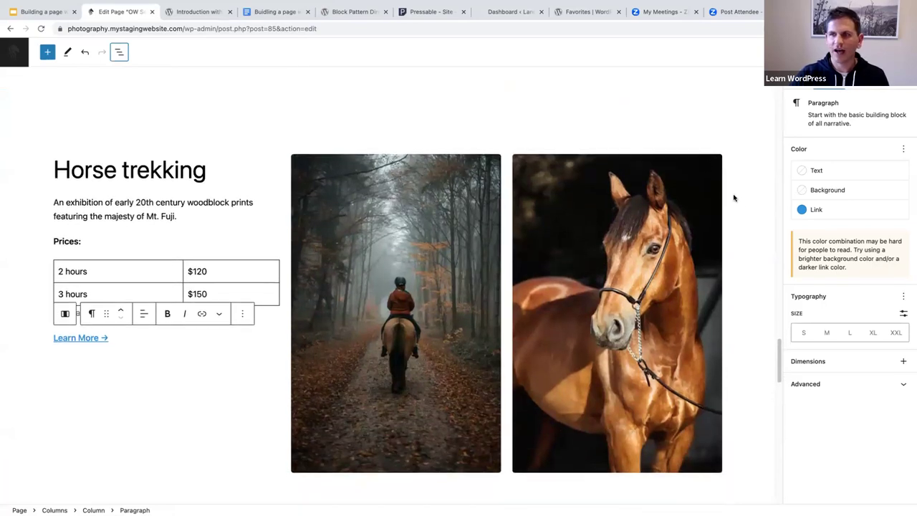
scroll(733, 197, "down", 3)
scroll(733, 198, "up", 3)
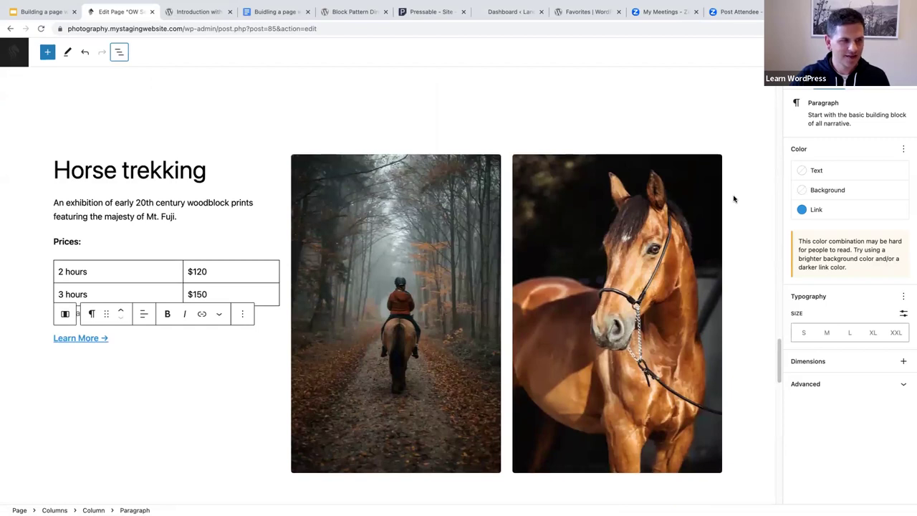
scroll(732, 198, "down", 2)
scroll(730, 199, "down", 9)
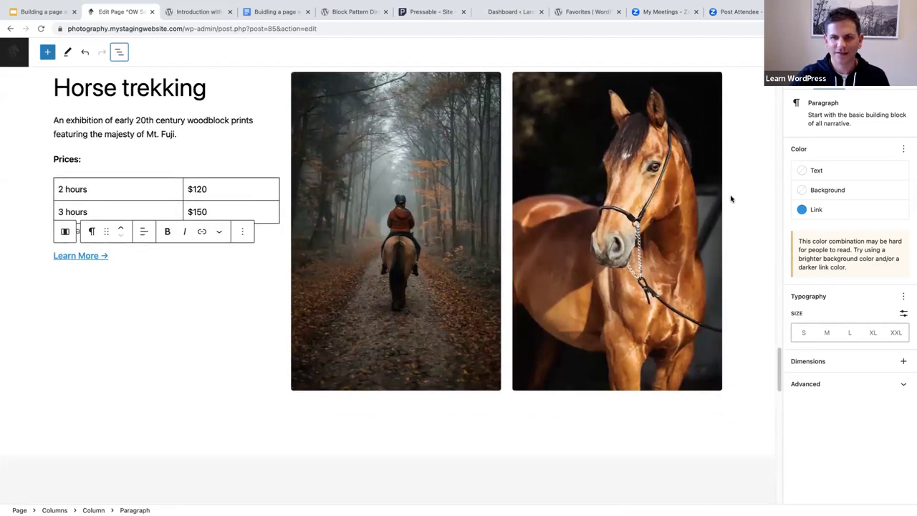
scroll(727, 198, "down", 3)
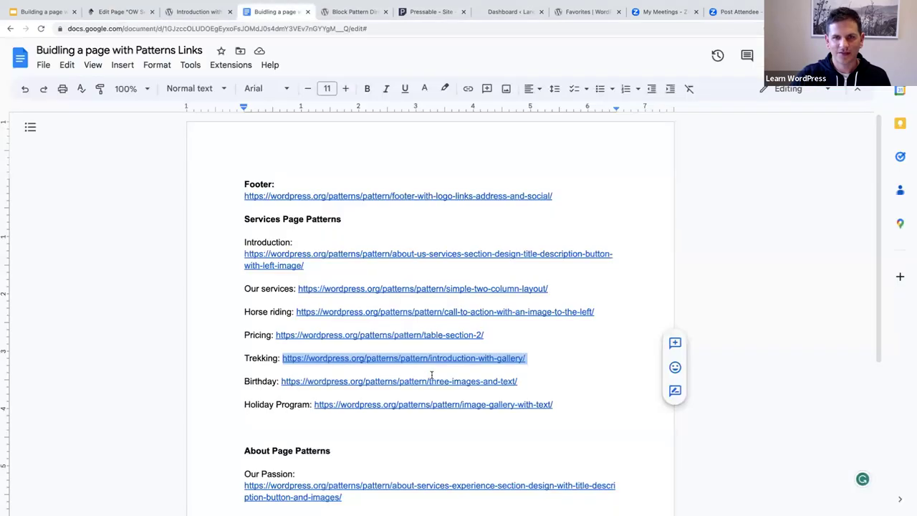
Step: Copy the Birthday pattern URL from the doc and load it in the pattern directory tab
triple_click(523, 379)
left_click_drag(522, 381, 283, 380)
key("ctrl+c")
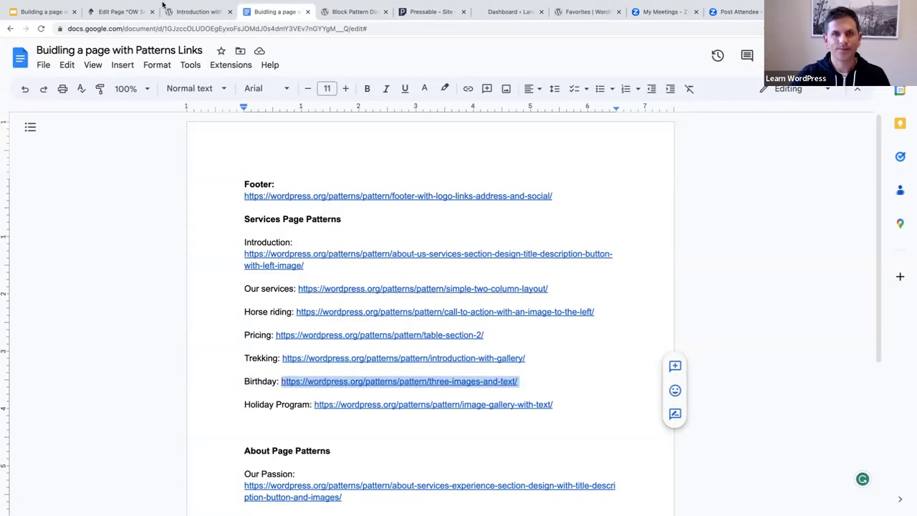
left_click(188, 12)
left_click(172, 28)
key("ctrl+v")
key("Return")
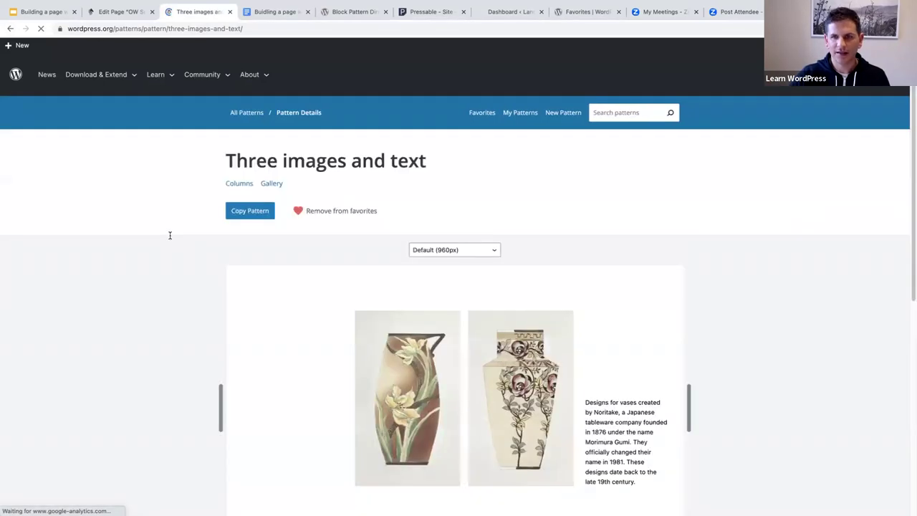
Step: Copy the Three images and text pattern from its directory page
scroll(170, 235, "down", 1)
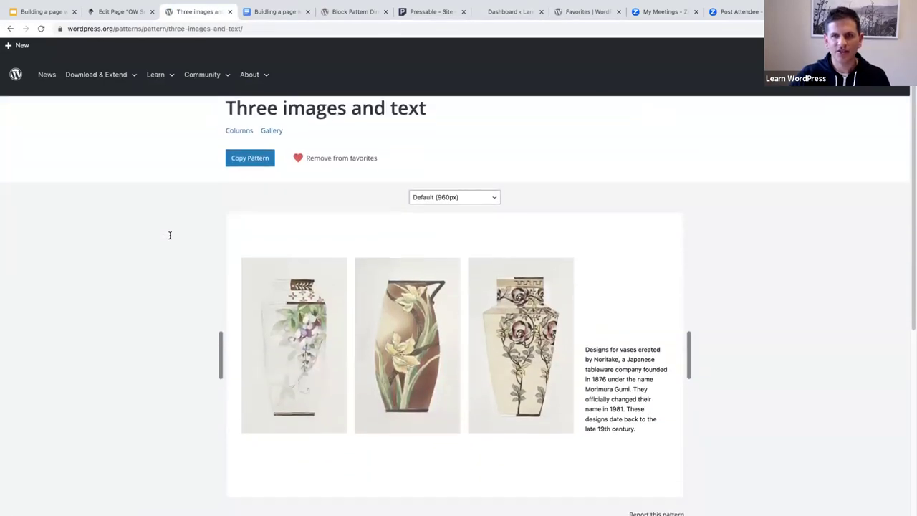
scroll(258, 246, "down", 3)
scroll(244, 247, "up", 3)
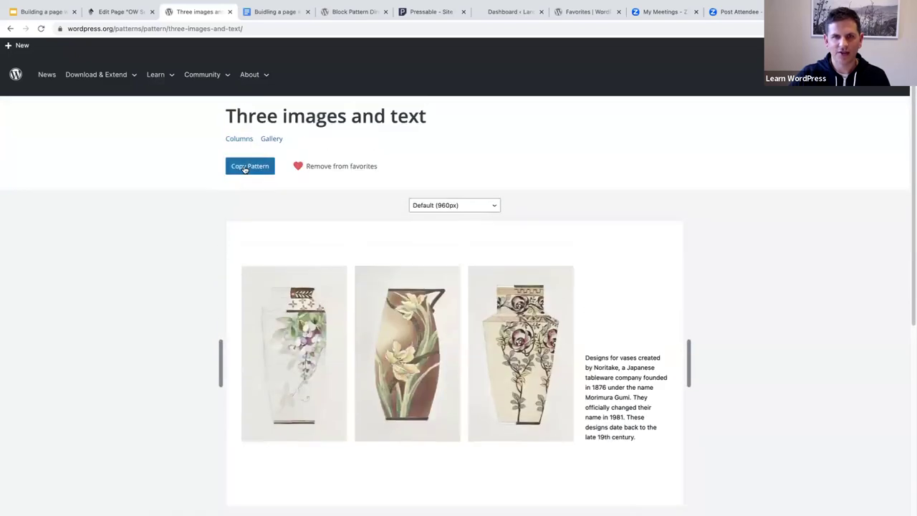
left_click(245, 167)
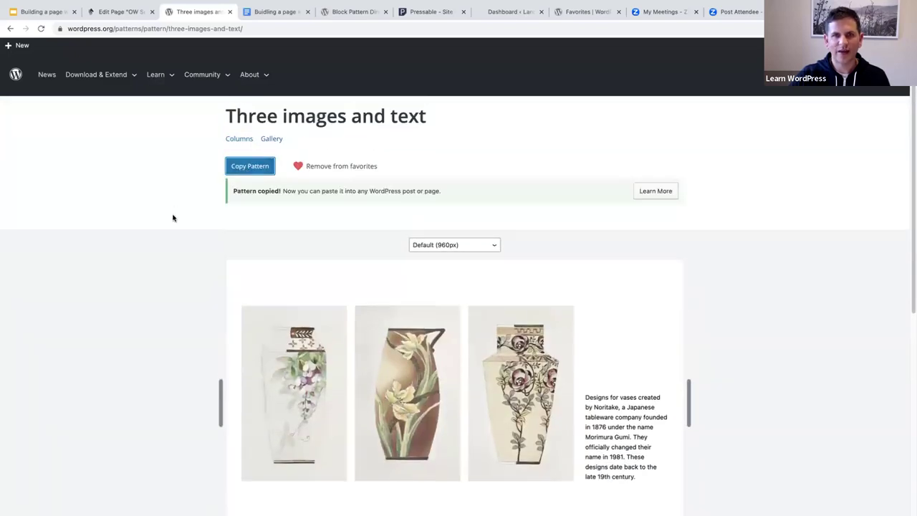
scroll(172, 215, "down", 2)
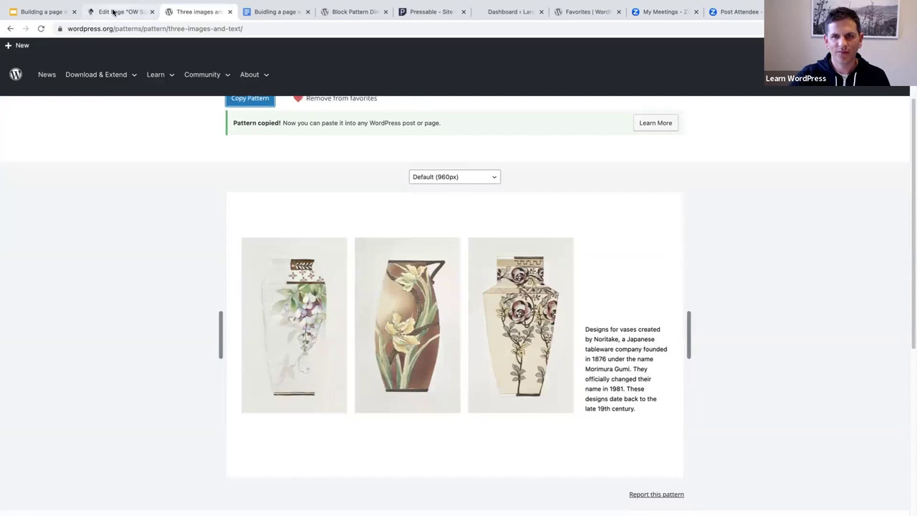
left_click(112, 12)
Step: Add an empty block after the Birthday parties section and paste the copied pattern into it
left_click(68, 121)
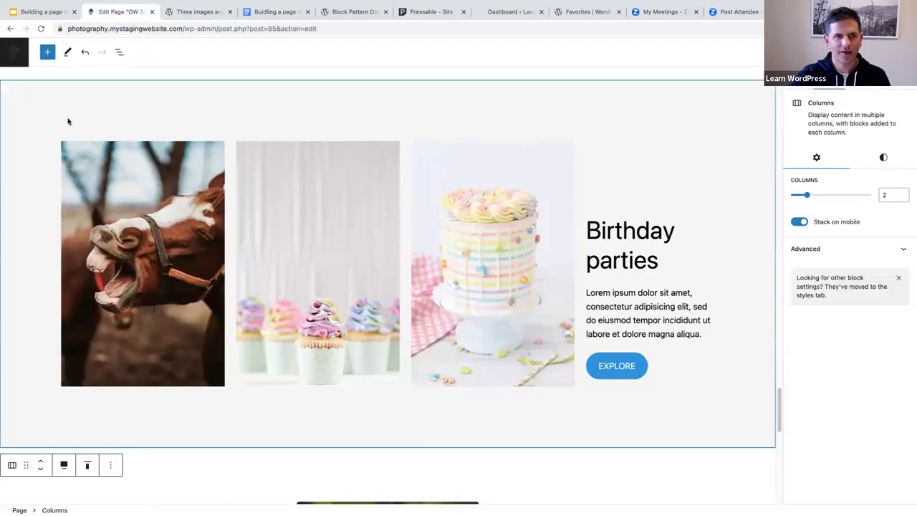
left_click(111, 465)
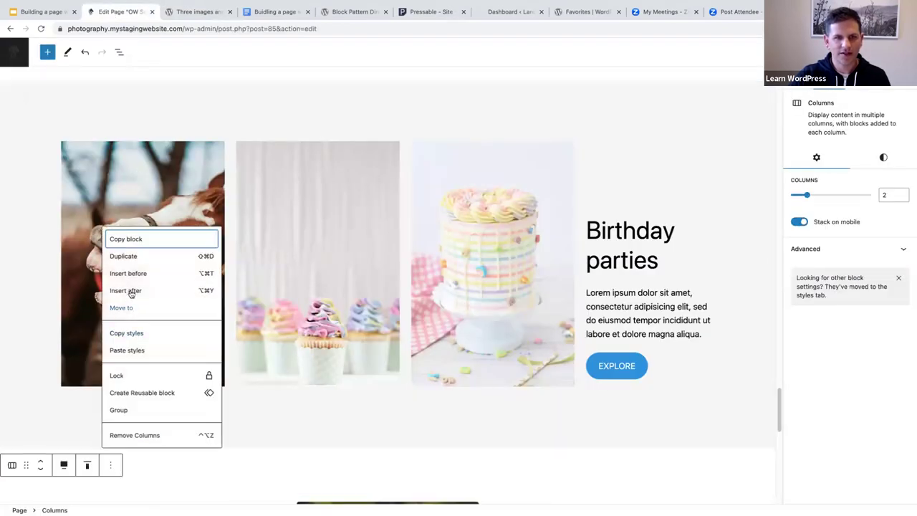
left_click(129, 290)
scroll(221, 345, "down", 4)
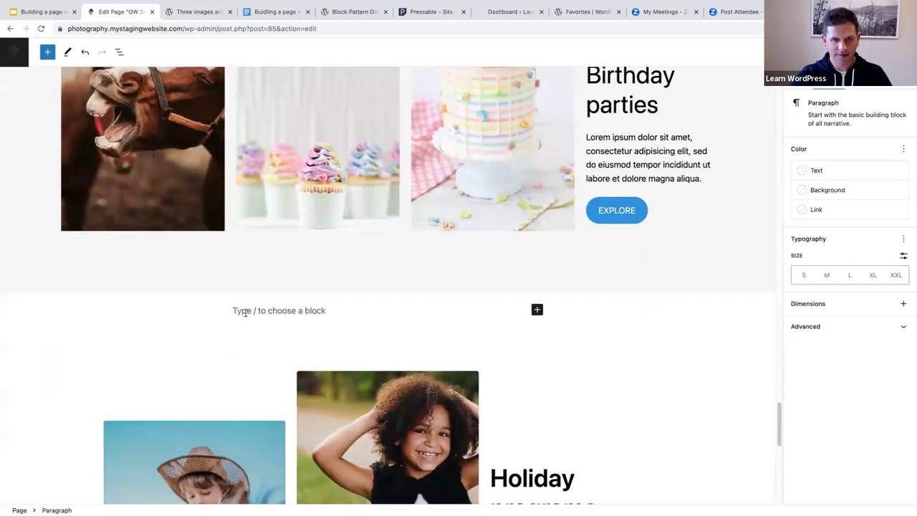
key("ctrl+v")
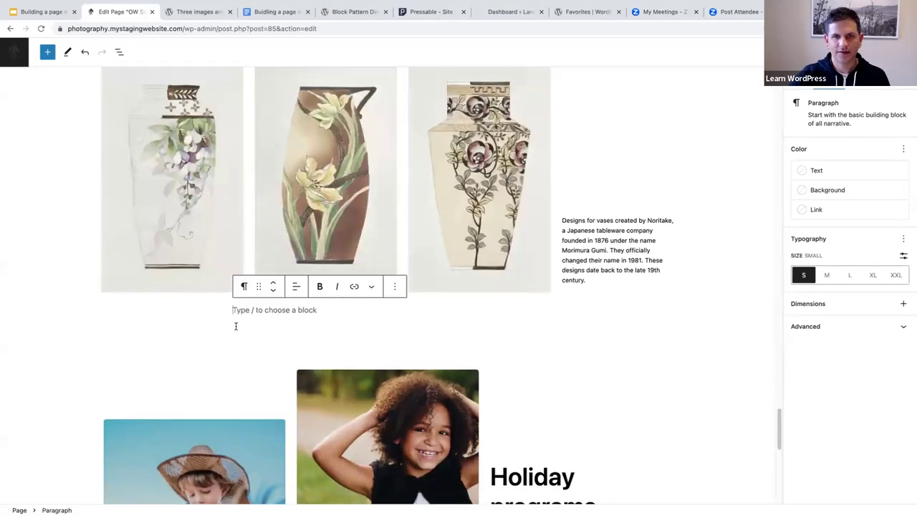
scroll(93, 245, "up", 3)
left_click(70, 252)
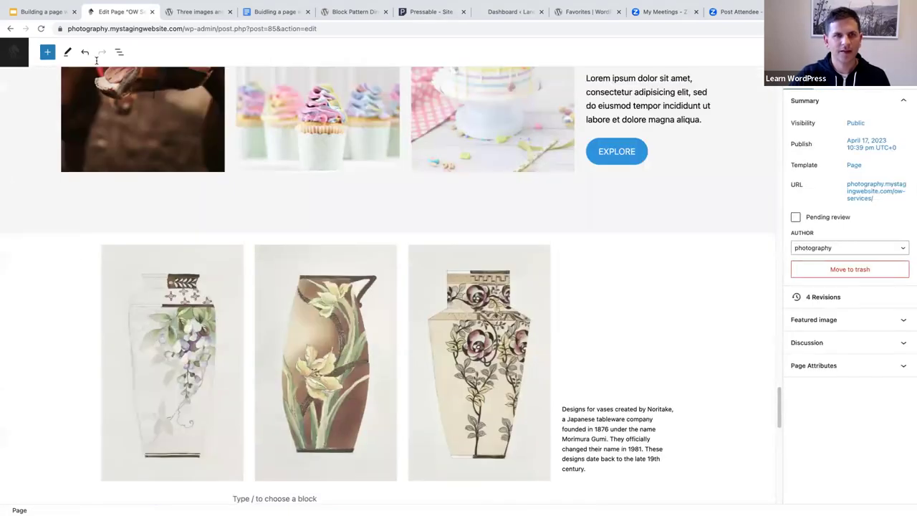
Step: Set the pasted pattern's Columns block to Full width alignment
left_click(118, 51)
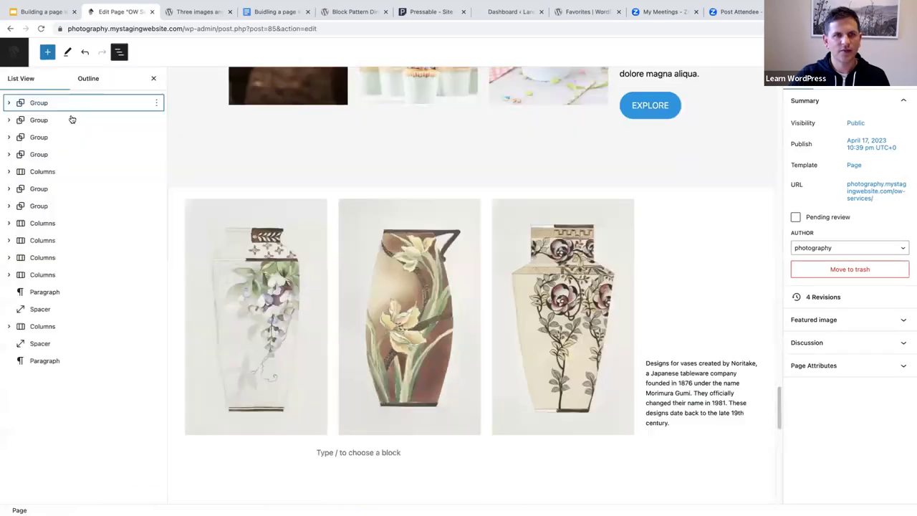
left_click(192, 256)
left_click(42, 292)
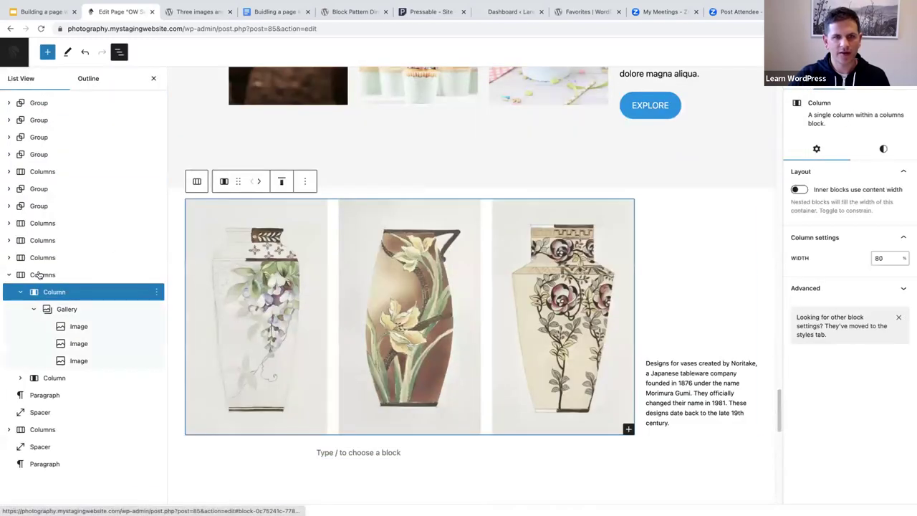
left_click(38, 275)
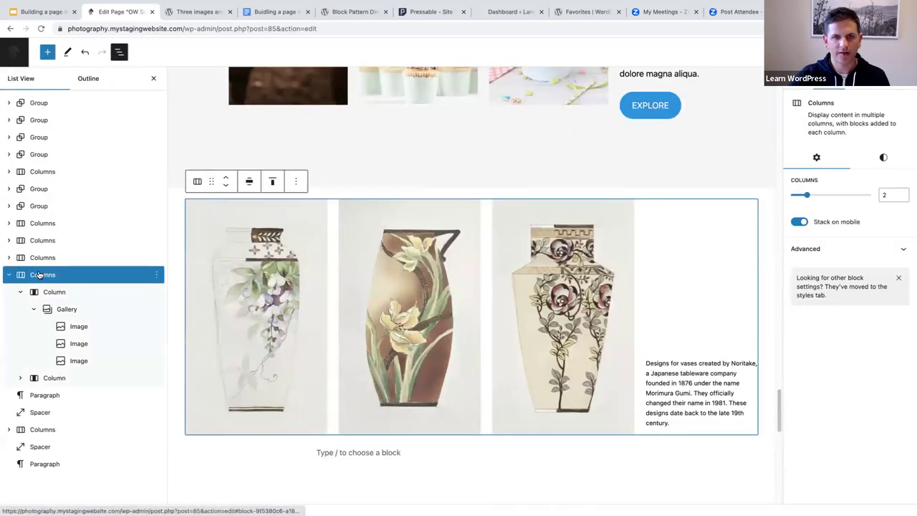
left_click(248, 181)
left_click(277, 251)
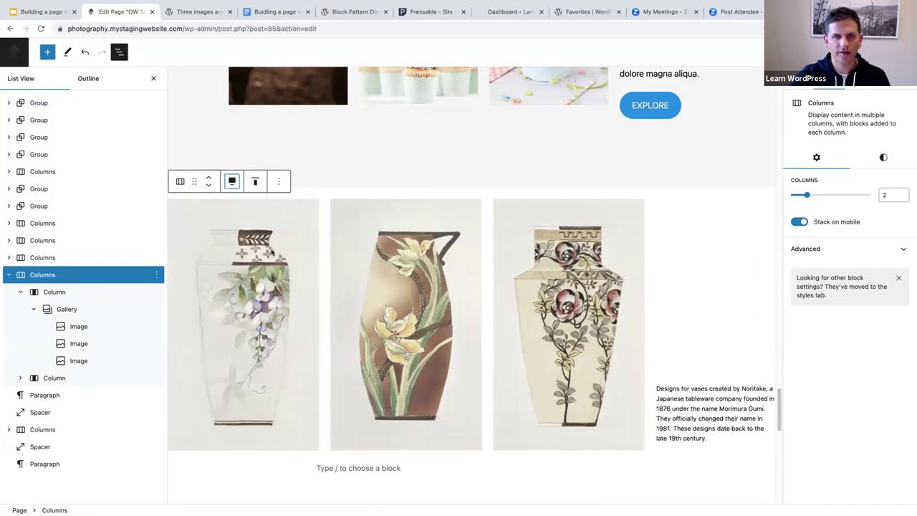
left_click(154, 79)
scroll(190, 289, "down", 4)
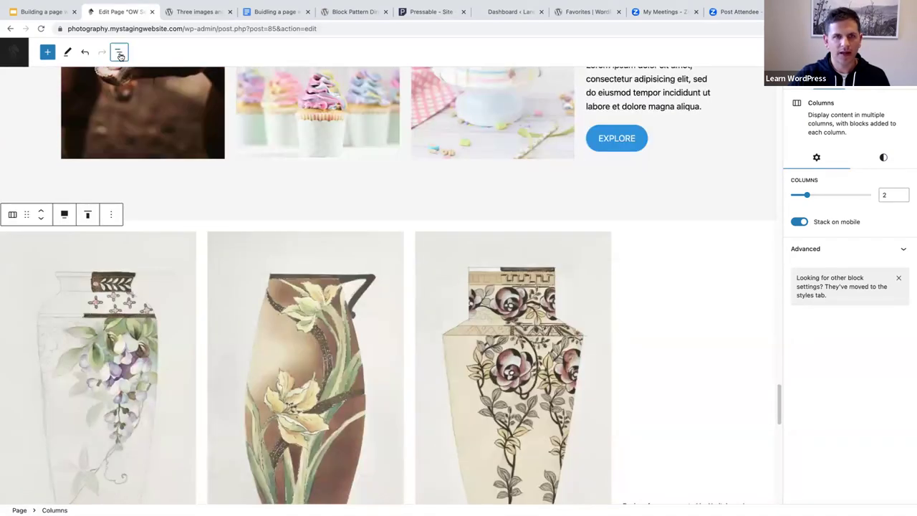
Step: Give the vase Columns block padding 4 and a light grey Tertiary background
left_click(120, 53)
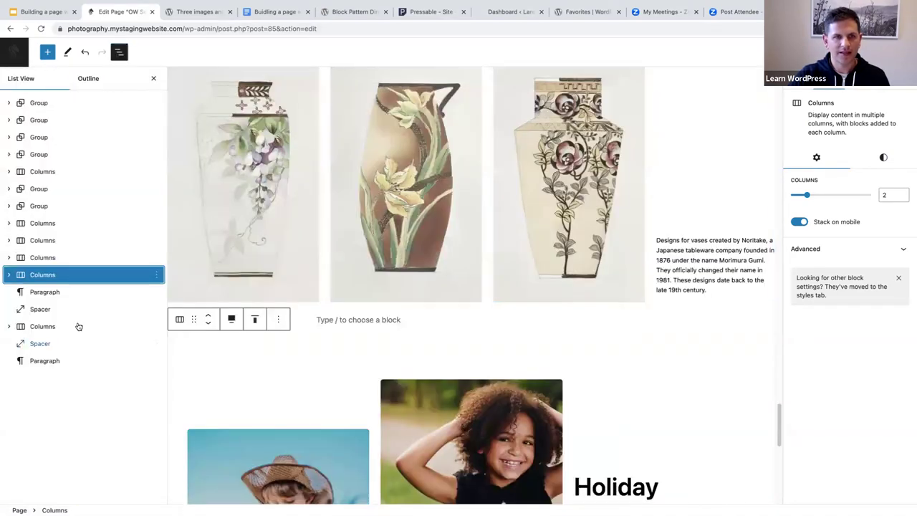
left_click(883, 158)
left_click_drag(794, 371, 867, 371)
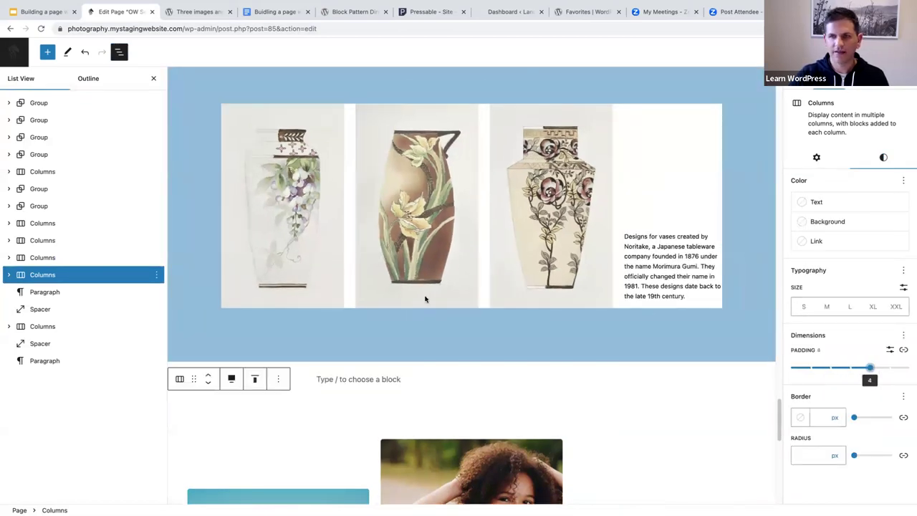
scroll(204, 159, "up", 3)
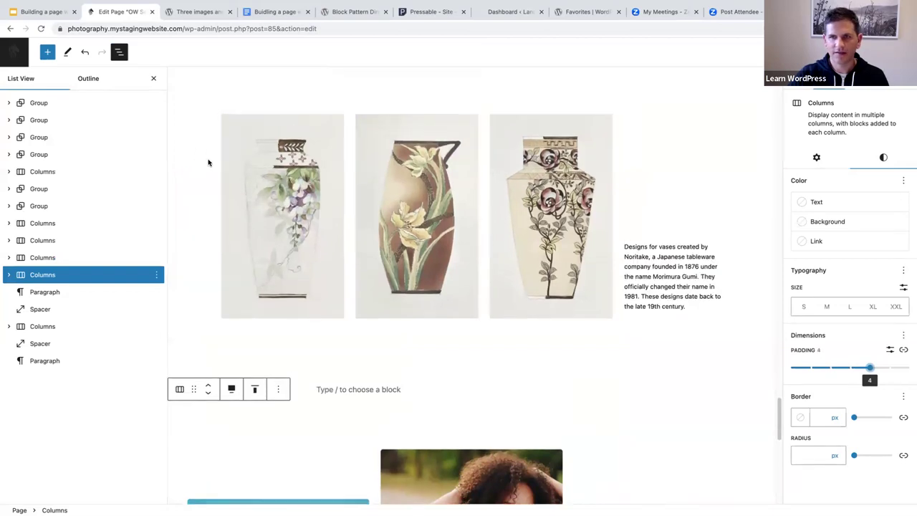
scroll(209, 169, "up", 1)
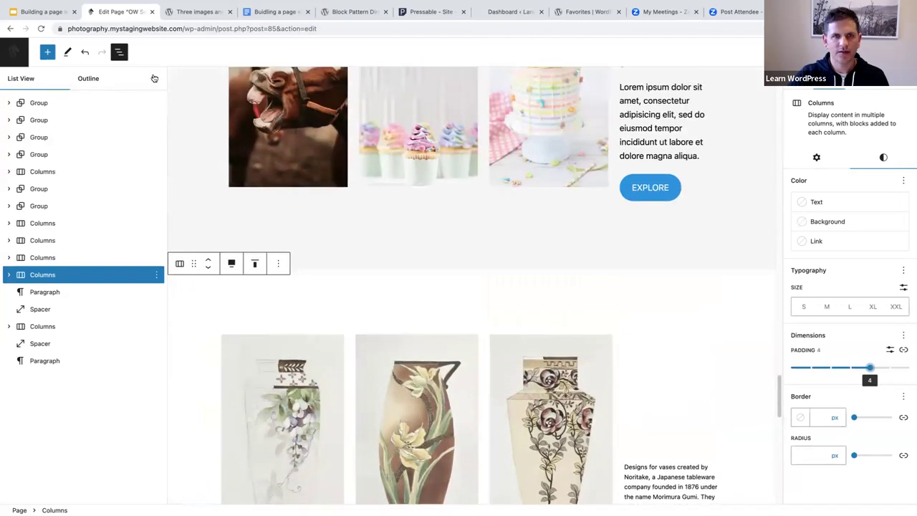
left_click(842, 222)
left_click(739, 304)
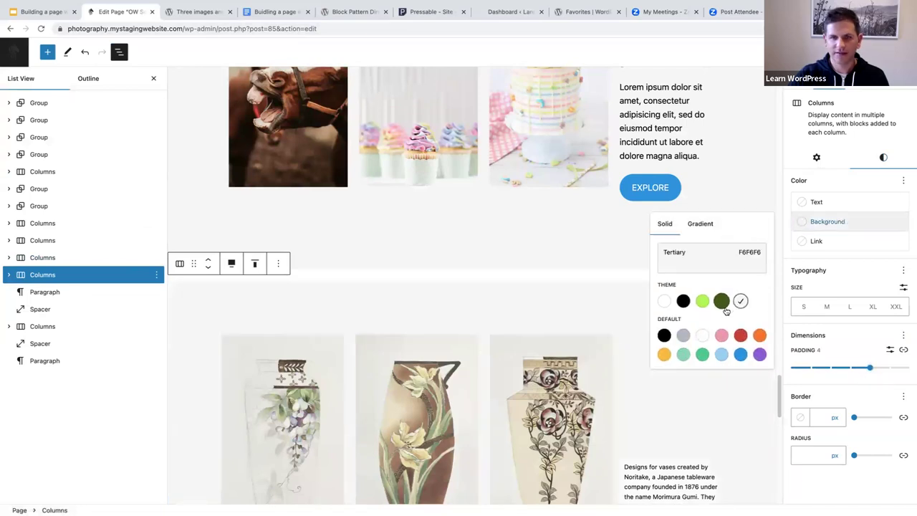
left_click(153, 80)
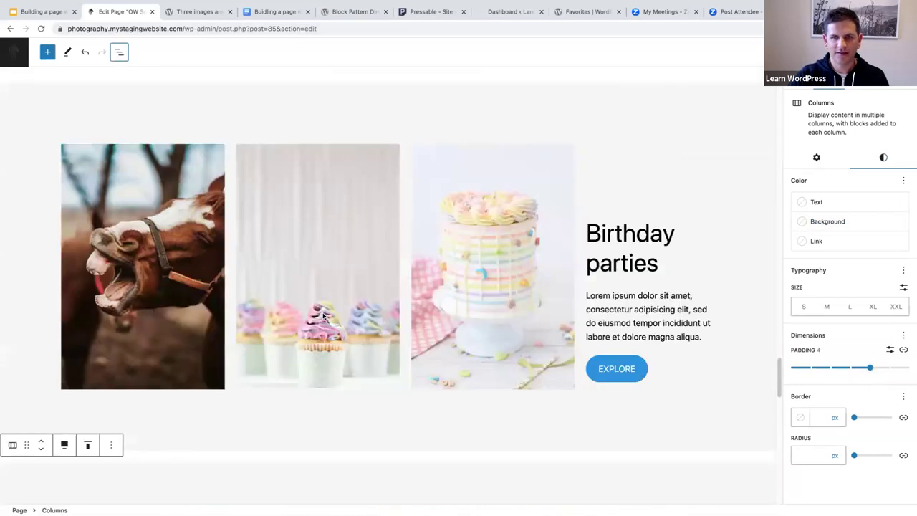
scroll(317, 309, "down", 5)
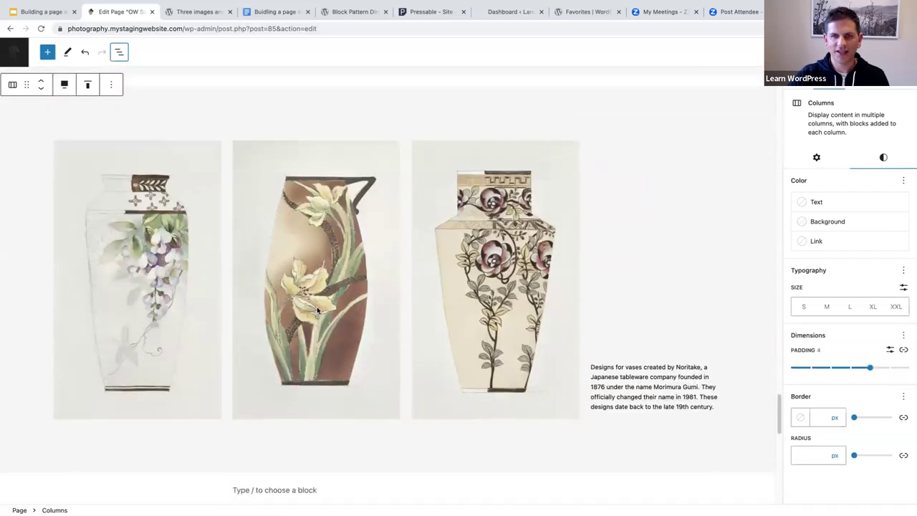
Step: Replace the left vase image with the laughing horse photo from the Media Library
left_click(148, 255)
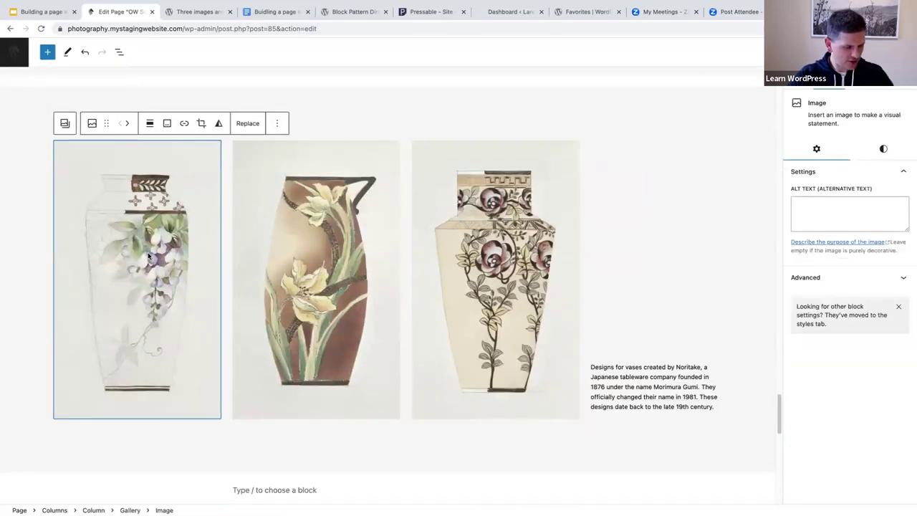
left_click(247, 123)
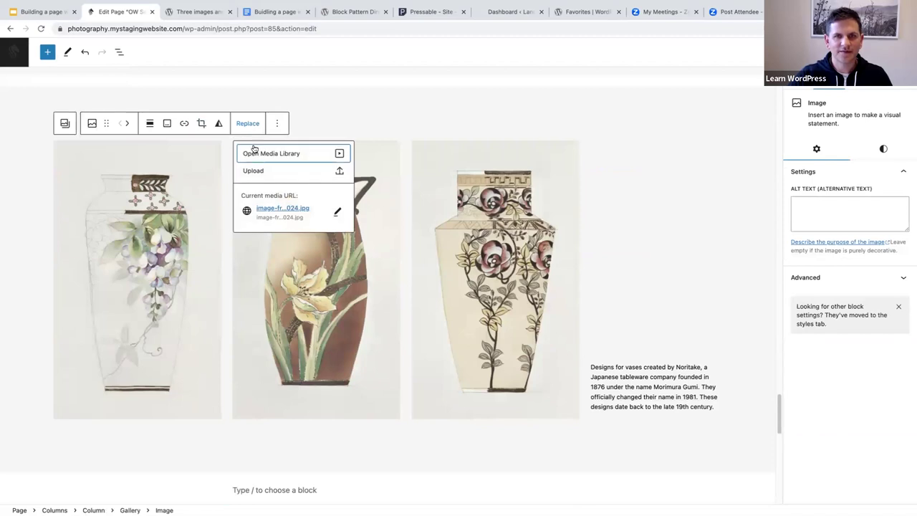
left_click(256, 162)
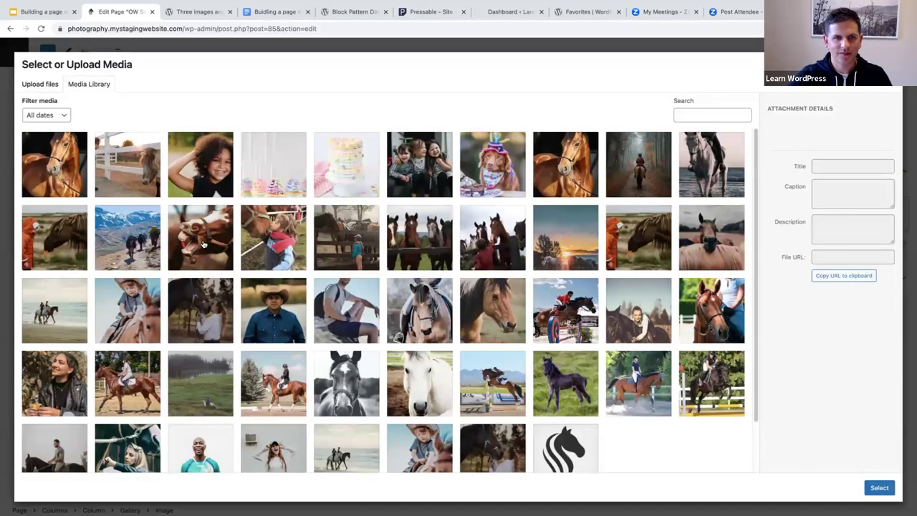
left_click(214, 229)
left_click(878, 488)
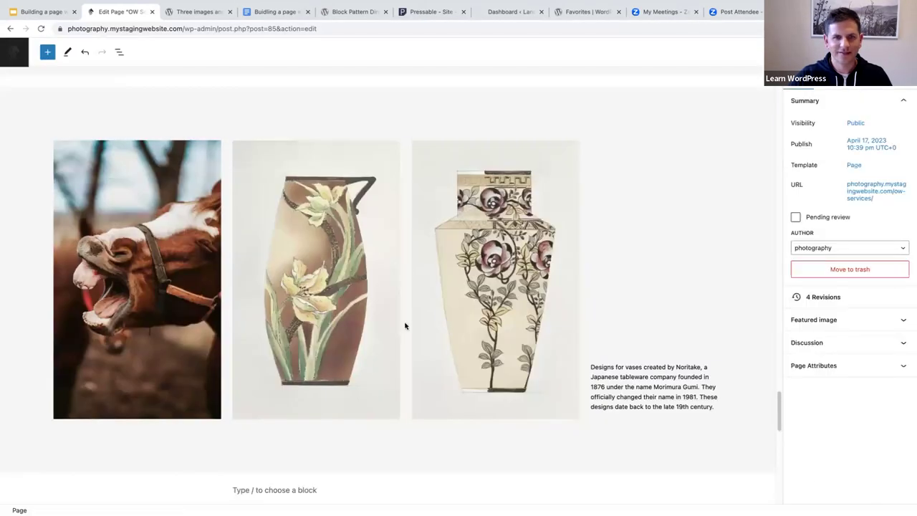
Step: Replace the middle and right vases with the cupcakes and layered cake photos
left_click(308, 267)
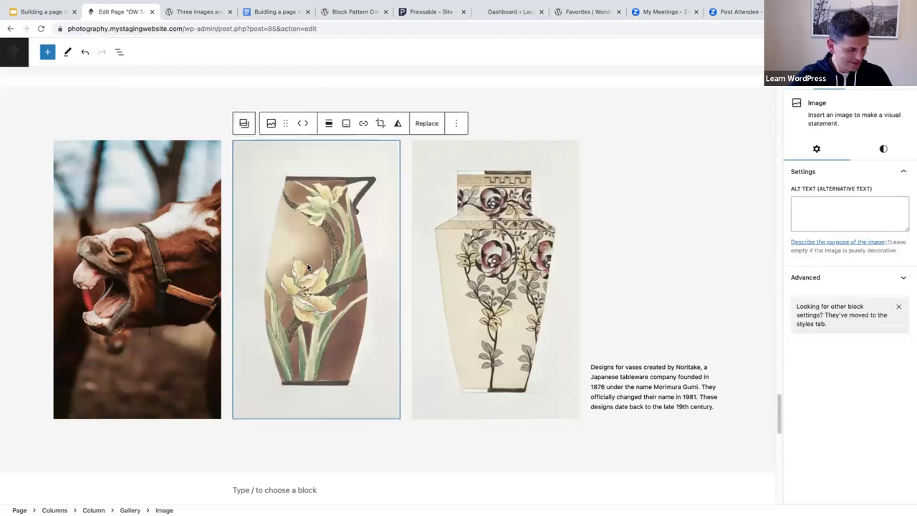
left_click(426, 123)
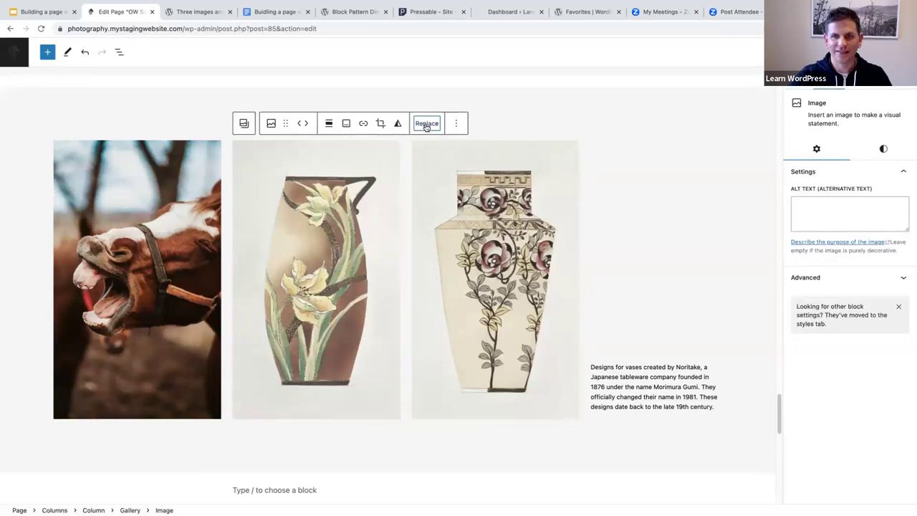
left_click(431, 155)
left_click(296, 165)
left_click(879, 487)
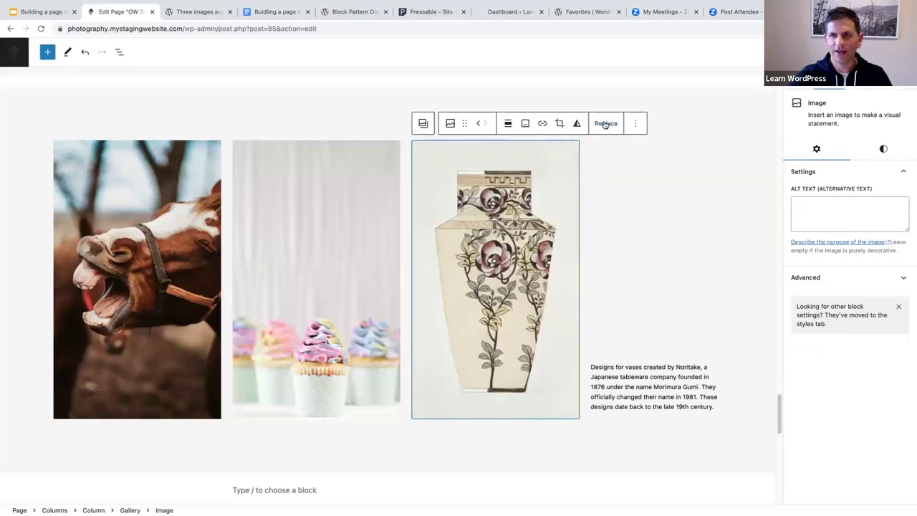
left_click(604, 123)
left_click(624, 151)
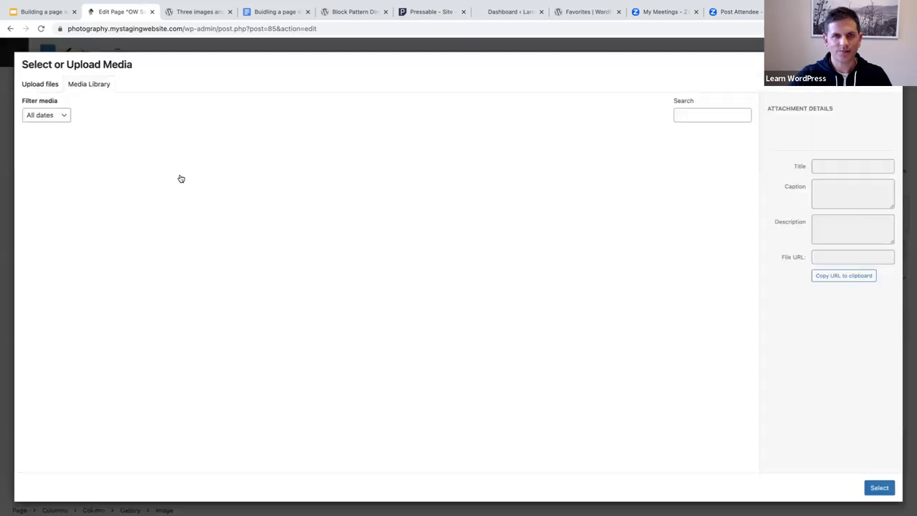
left_click(341, 167)
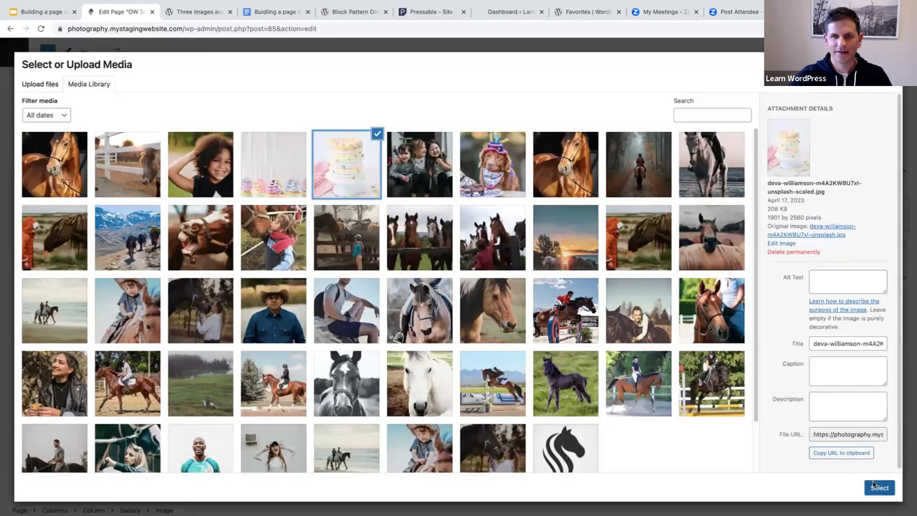
left_click(878, 487)
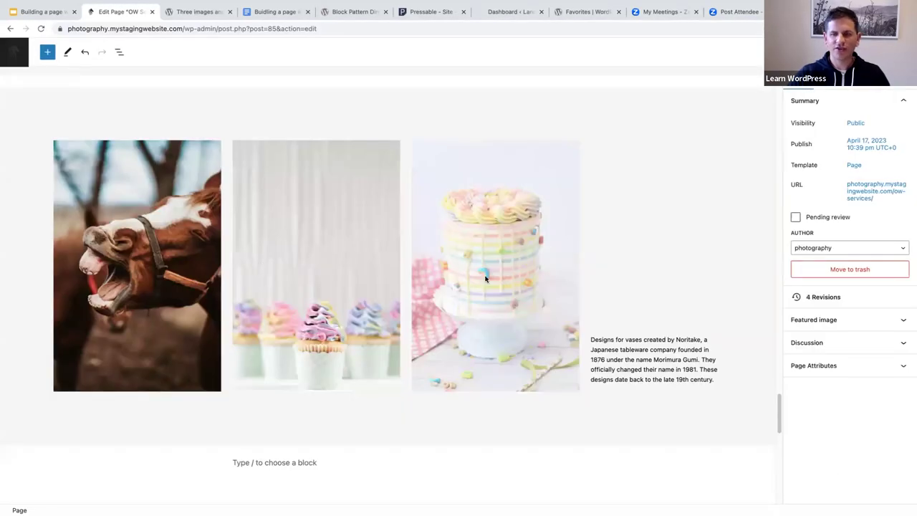
scroll(487, 281, "up", 4)
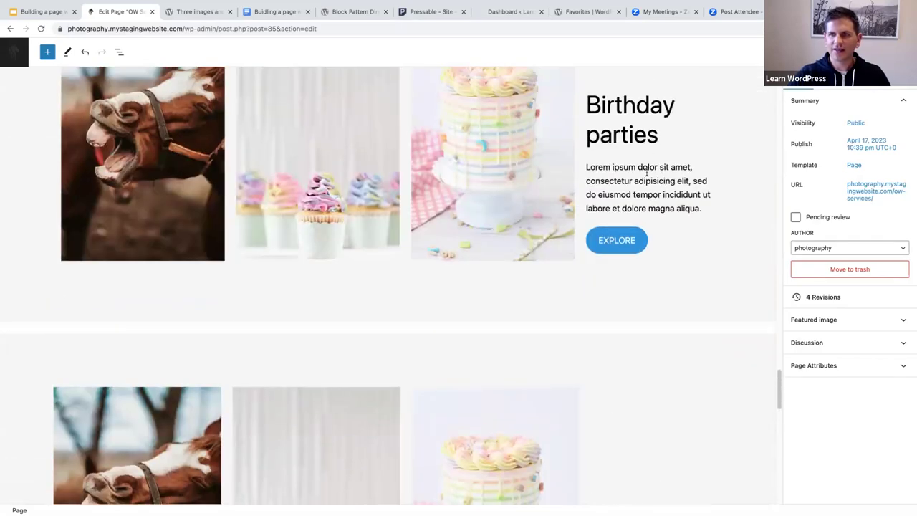
Step: Reset the Noritake description's 13 px font size to the default
scroll(641, 186, "up", 2)
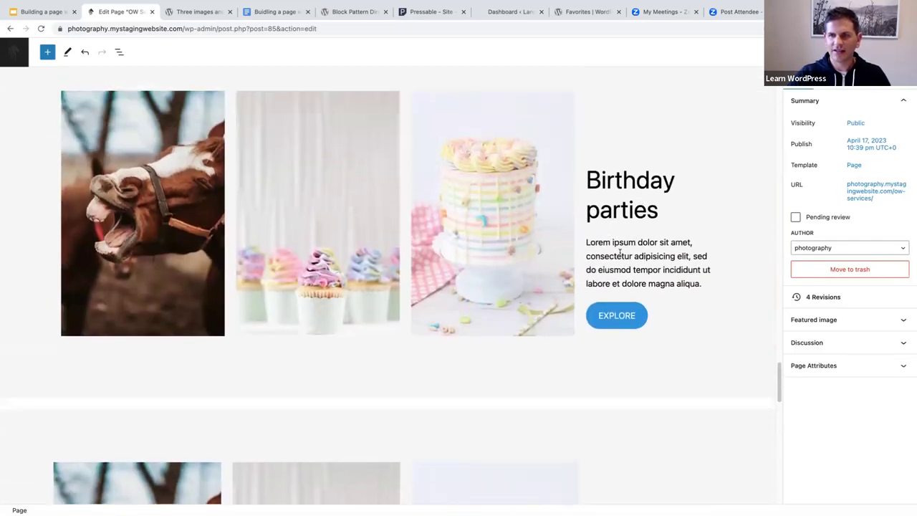
scroll(606, 218, "down", 1)
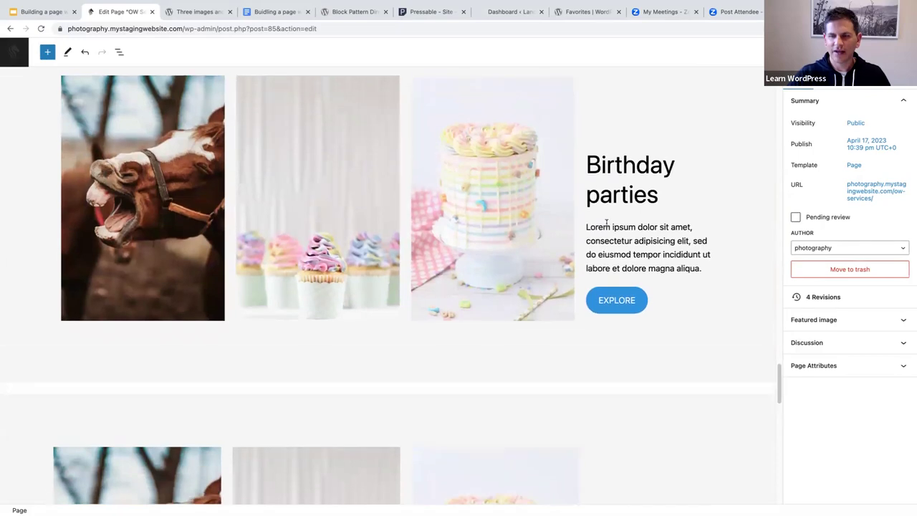
scroll(610, 249, "down", 10)
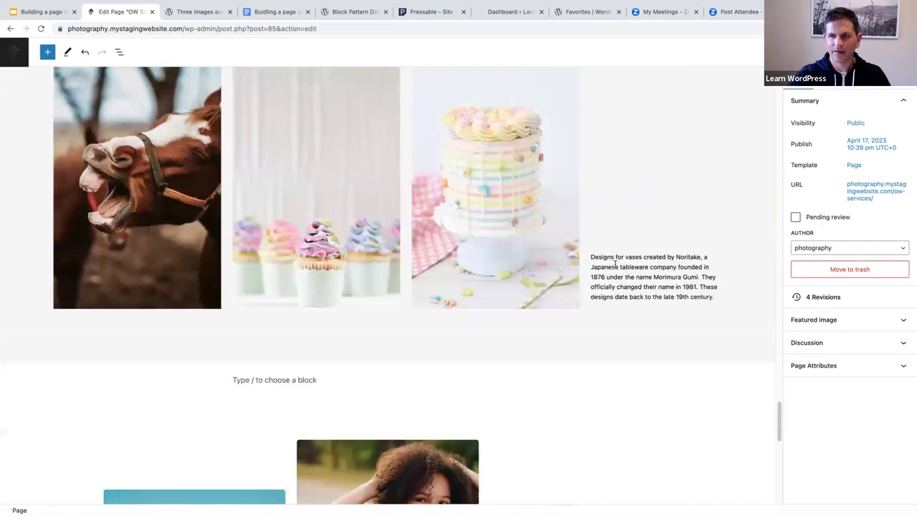
scroll(614, 264, "up", 1)
left_click(618, 281)
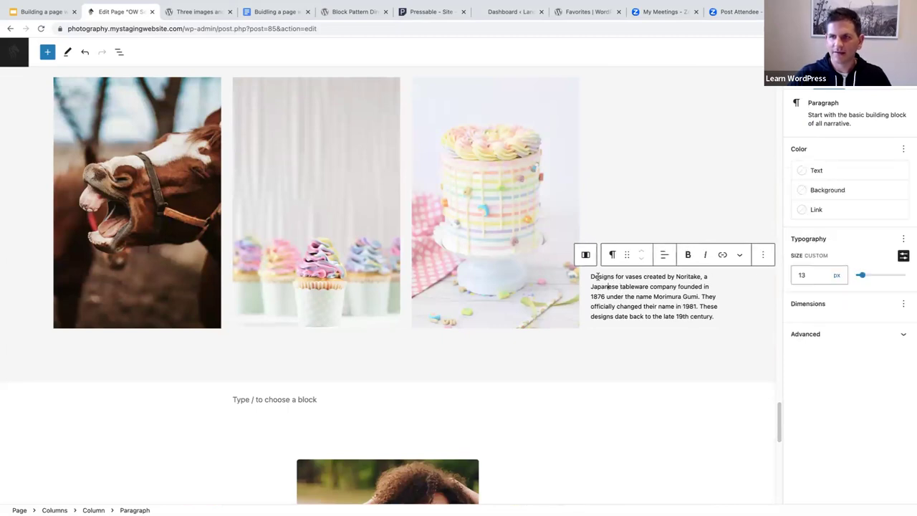
left_click_drag(591, 276, 706, 308)
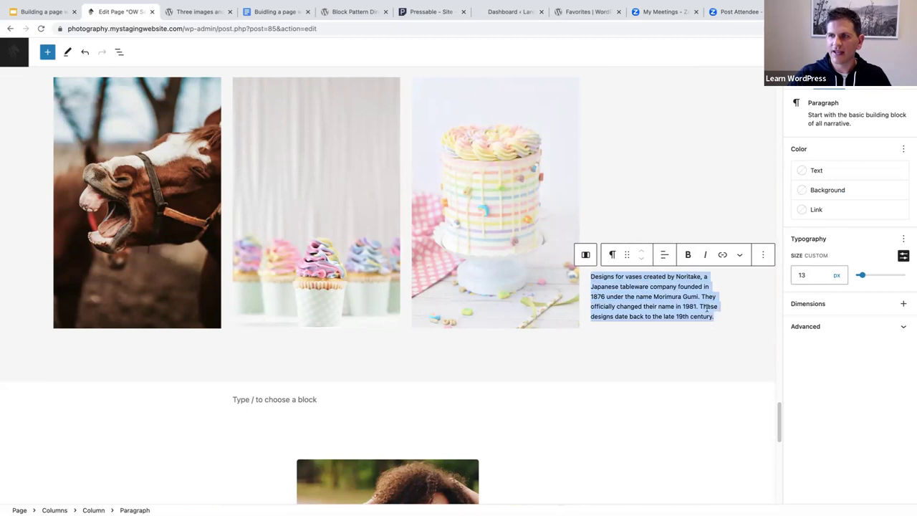
left_click(903, 238)
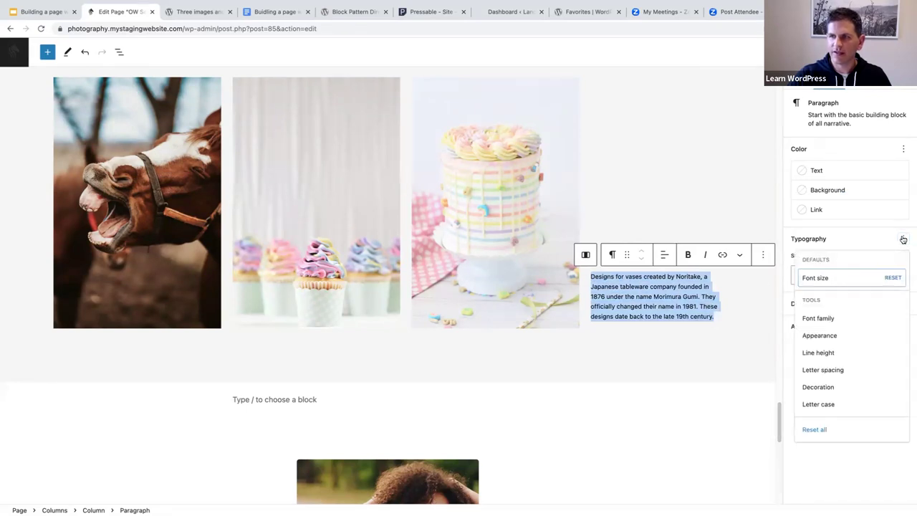
left_click(891, 277)
Step: Insert an empty line above the Noritake description
scroll(621, 210, "up", 2)
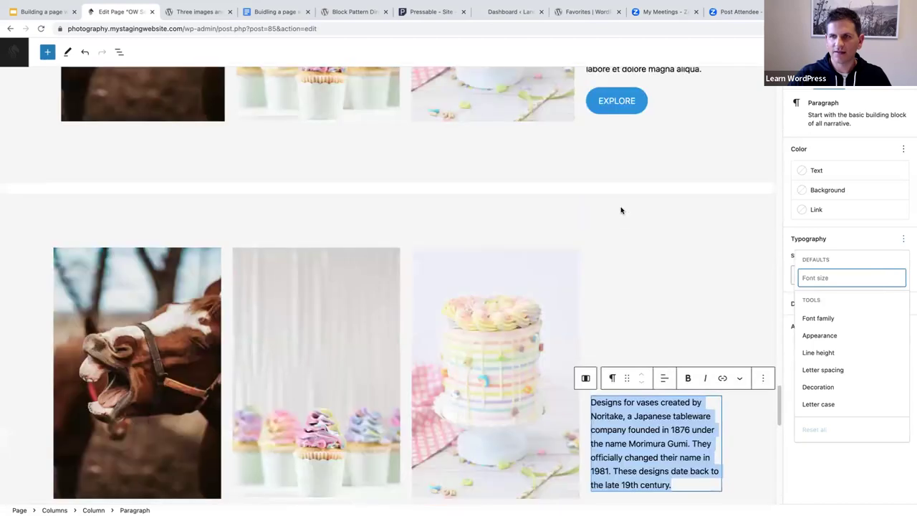
scroll(621, 210, "up", 2)
scroll(650, 405, "down", 3)
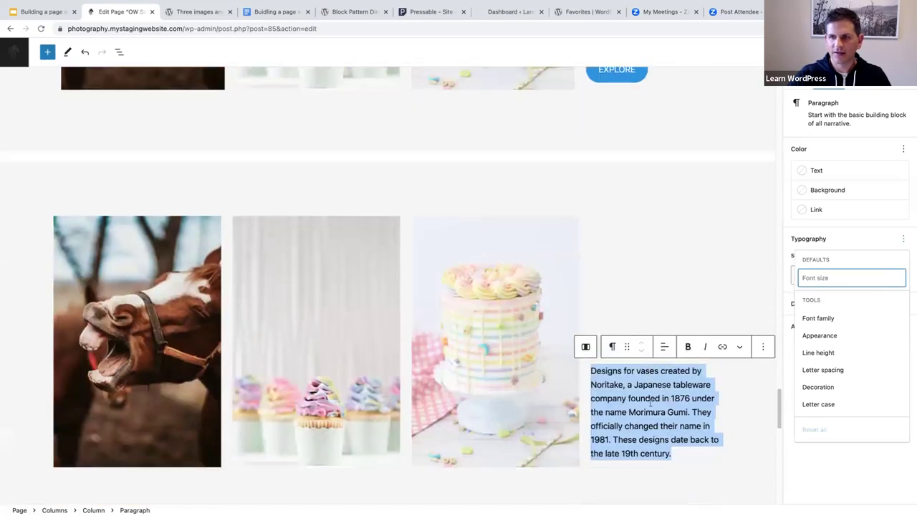
scroll(623, 398, "up", 1)
left_click(591, 388)
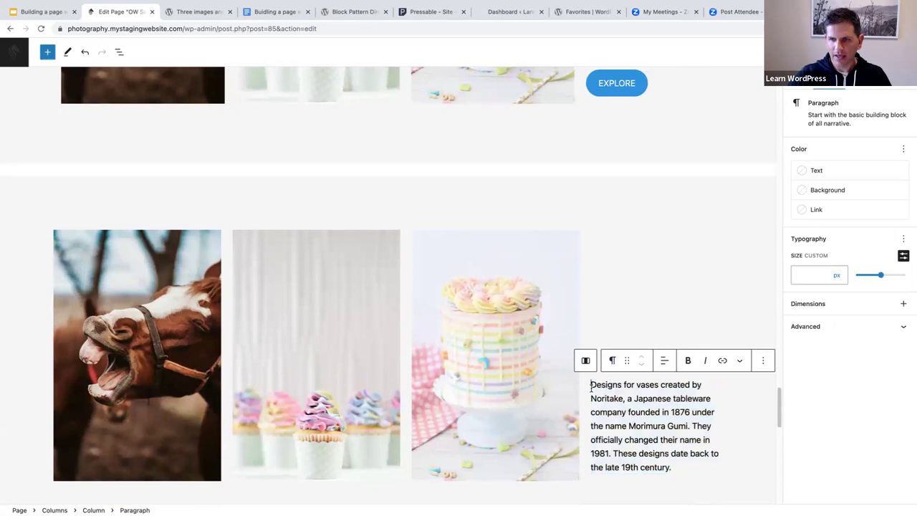
key("Return")
Step: Insert a 'Birthday parties' heading at the start of the lower section's text
type("/head")
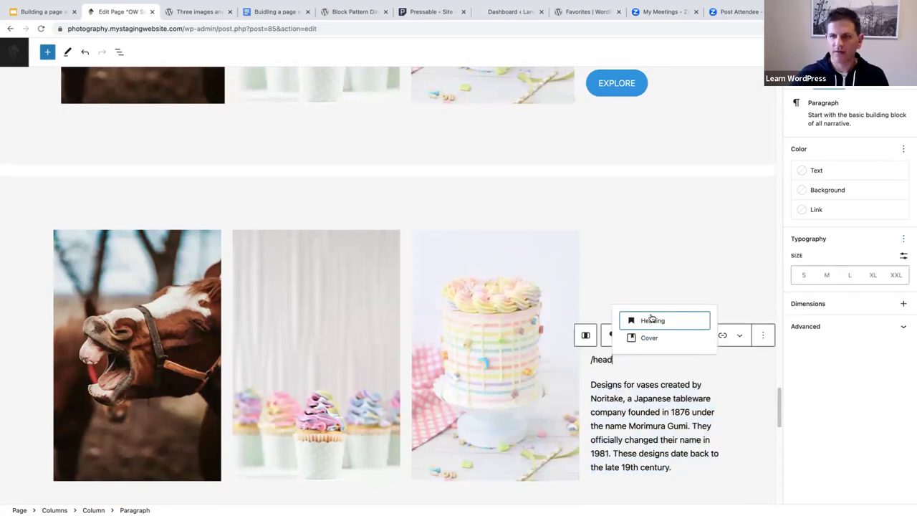
left_click(652, 319)
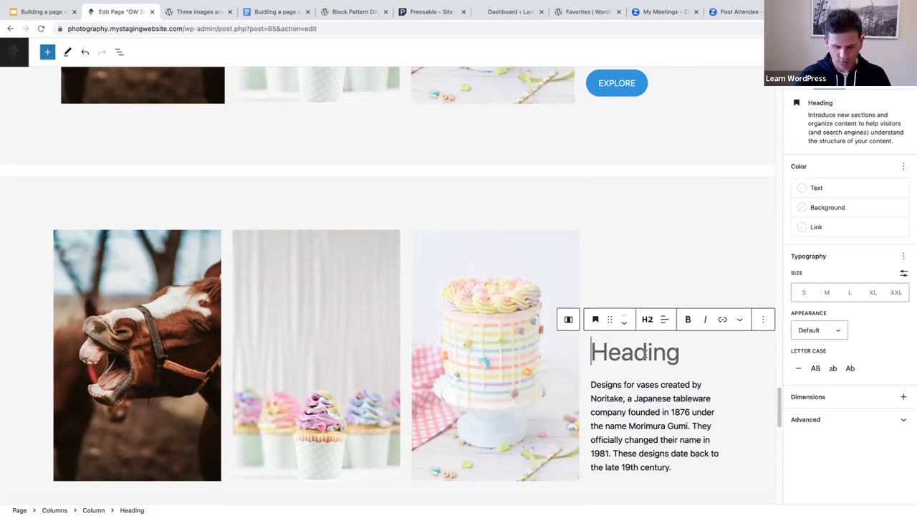
type("Birthday ")
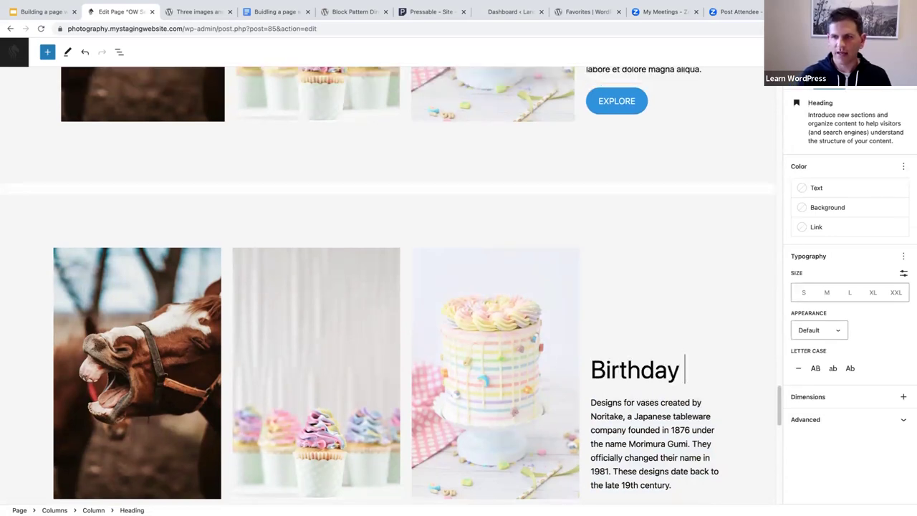
type("parties")
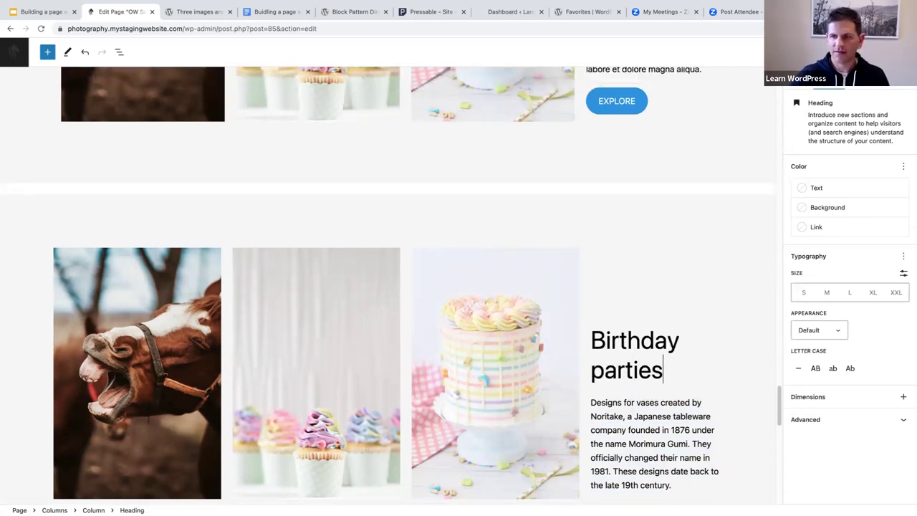
Step: Replace the vase description with the Lorem ipsum paragraph and add an empty paragraph below it
scroll(675, 207, "up", 3)
left_click_drag(702, 160, 587, 122)
key("ctrl+c")
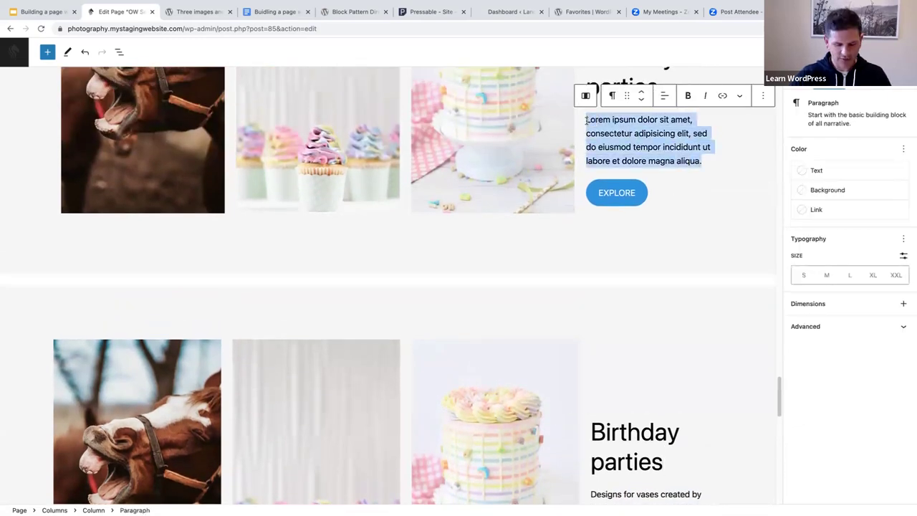
scroll(665, 280, "up", 1)
scroll(665, 280, "down", 5)
left_click_drag(672, 375, 591, 294)
key("ctrl+v")
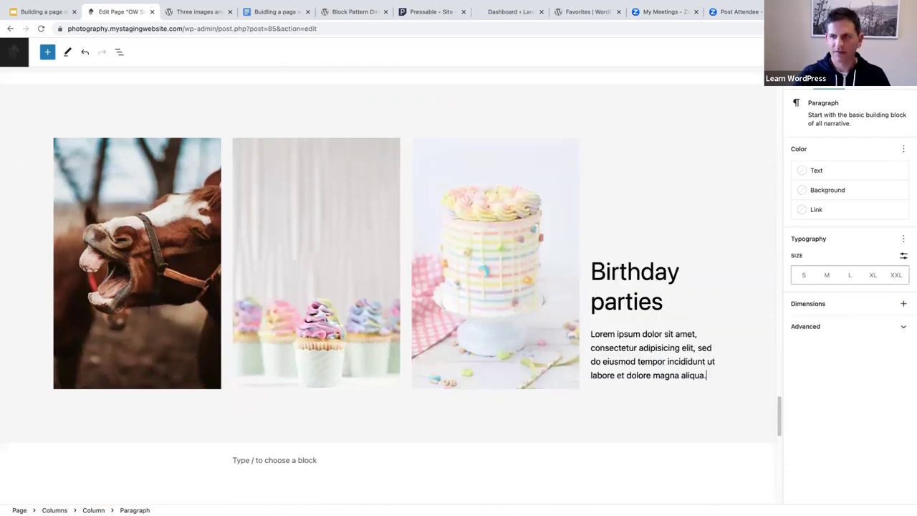
key("Return")
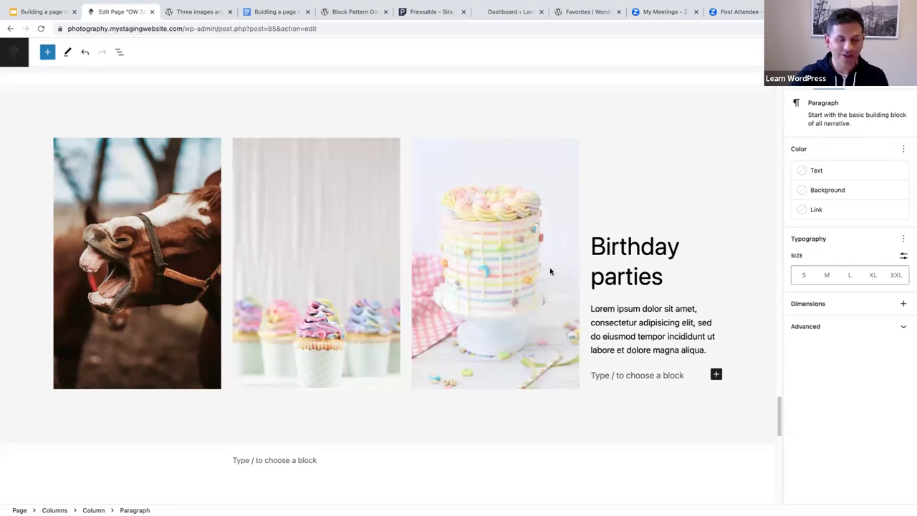
scroll(550, 271, "up", 5)
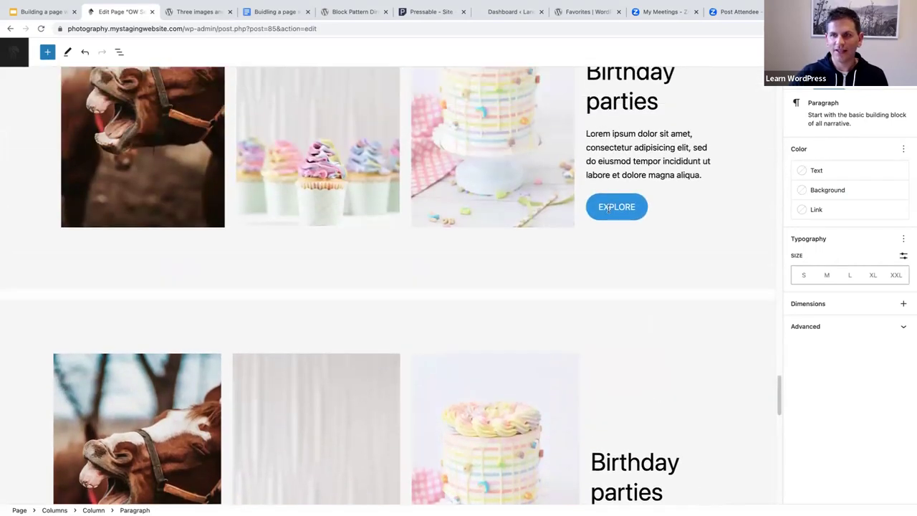
Step: Copy the upper EXPLORE button block and try pasting it into the new section's empty paragraph
left_click(607, 208)
left_click(765, 177)
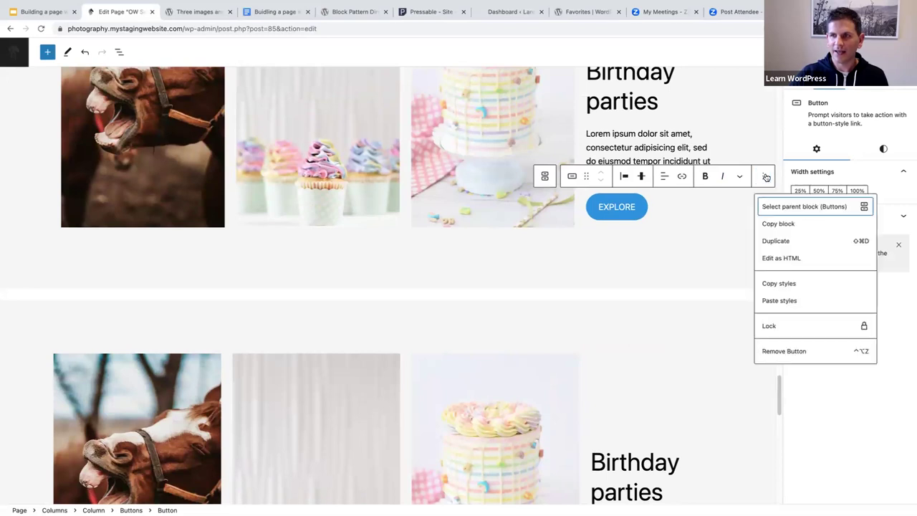
left_click(779, 224)
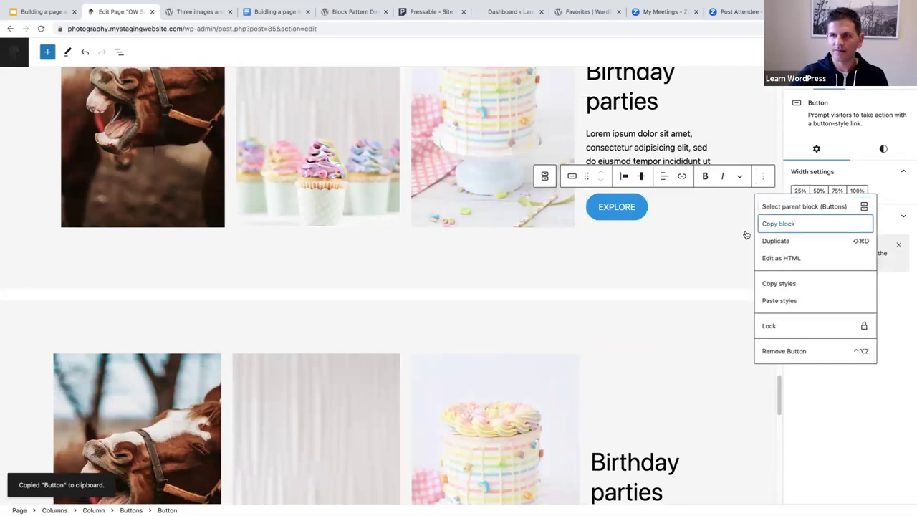
scroll(657, 262, "down", 5)
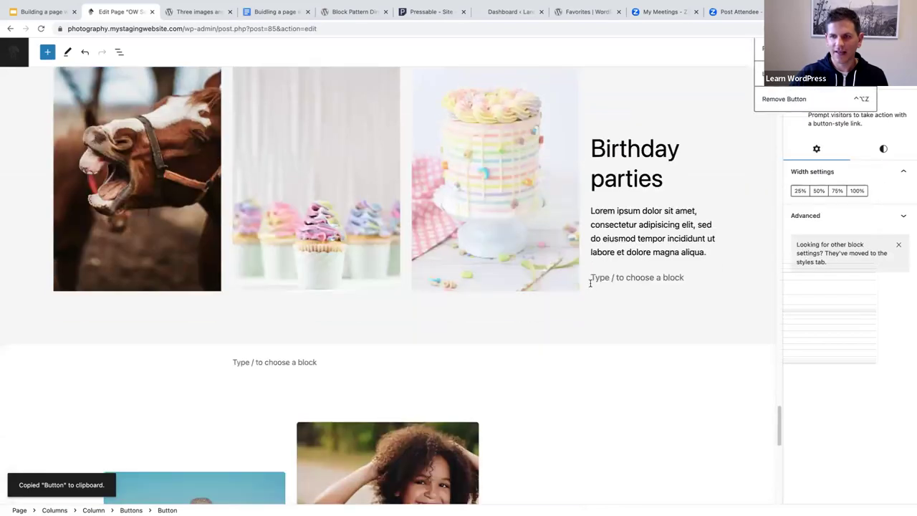
left_click(592, 279)
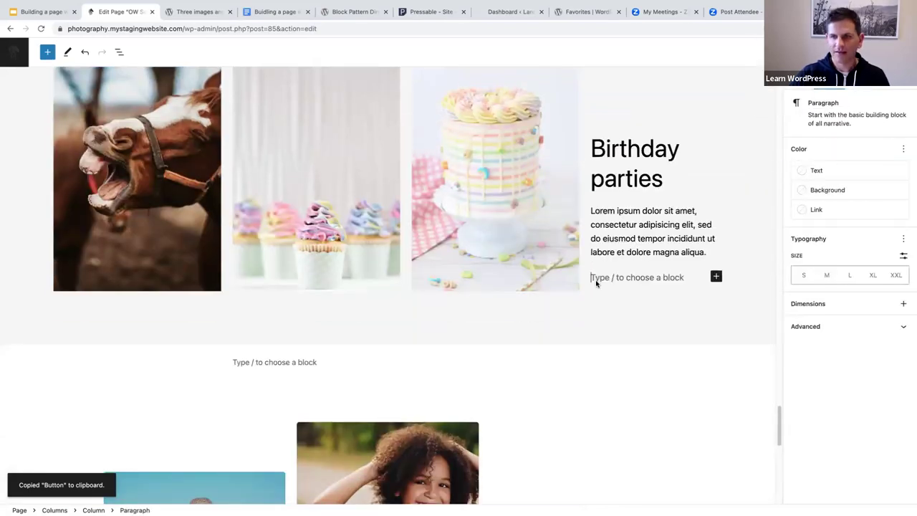
right_click(595, 279)
key("Escape")
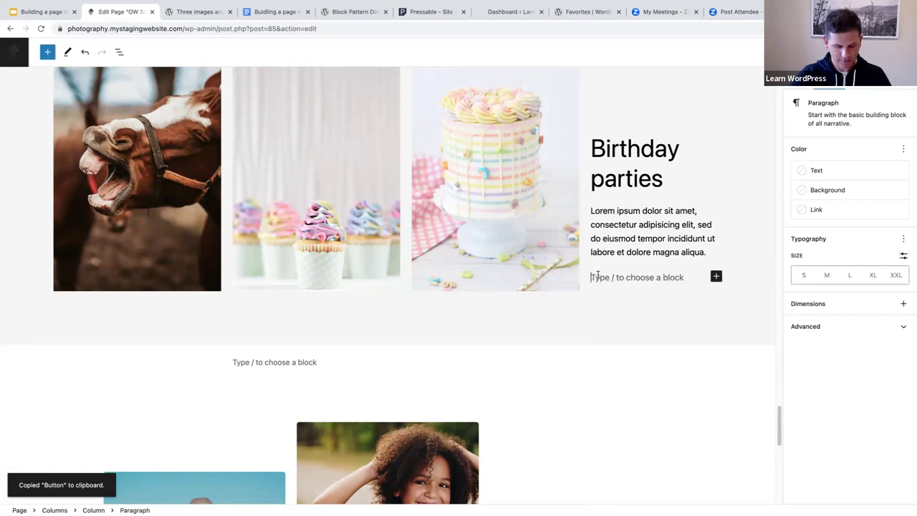
type("4")
key("BackSpace")
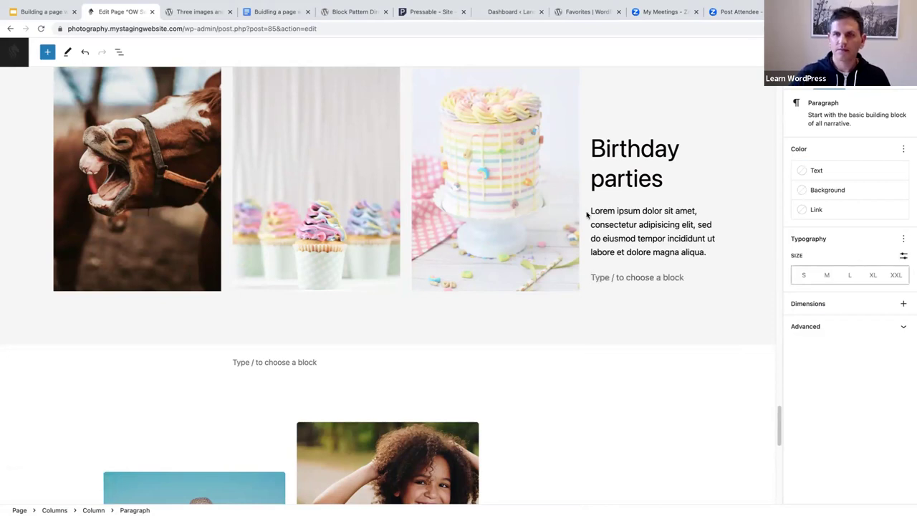
scroll(685, 194, "up", 3)
scroll(685, 194, "up", 3)
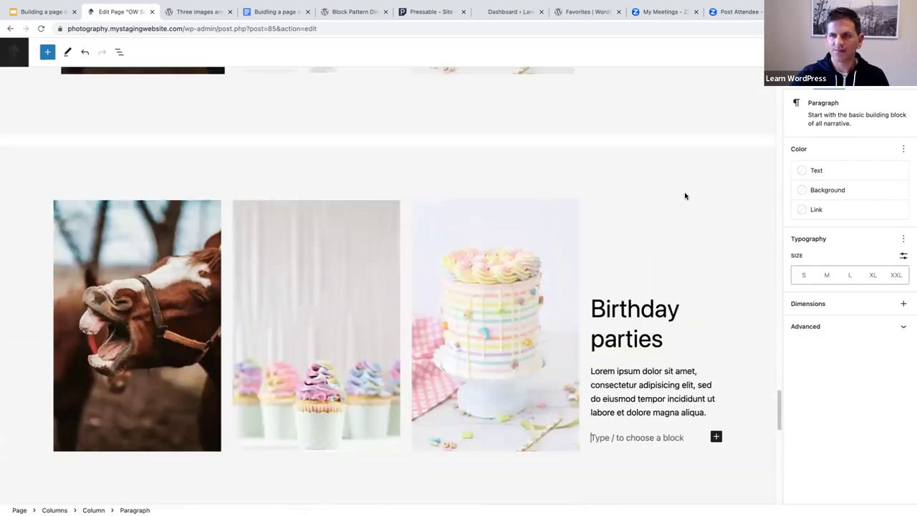
Step: Copy the Buttons group from List View and paste the EXPLORE button beneath the Lorem ipsum text
left_click(613, 115)
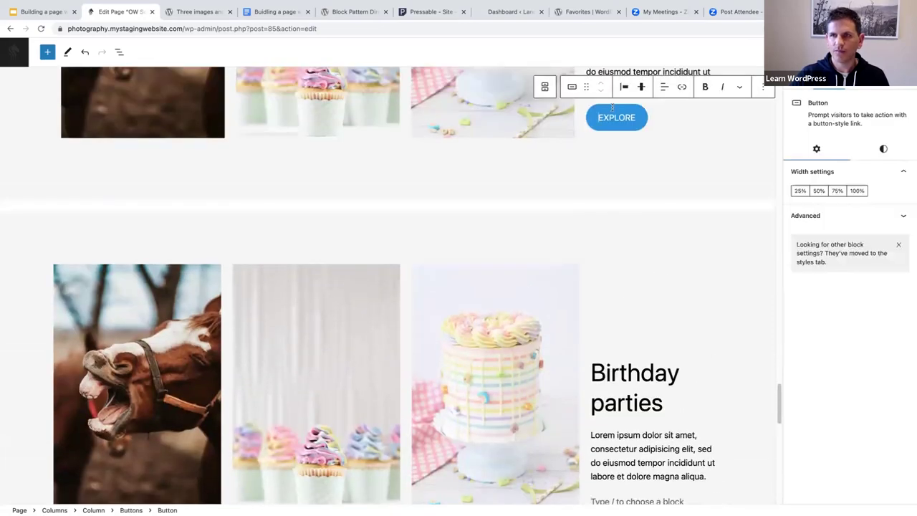
left_click(118, 52)
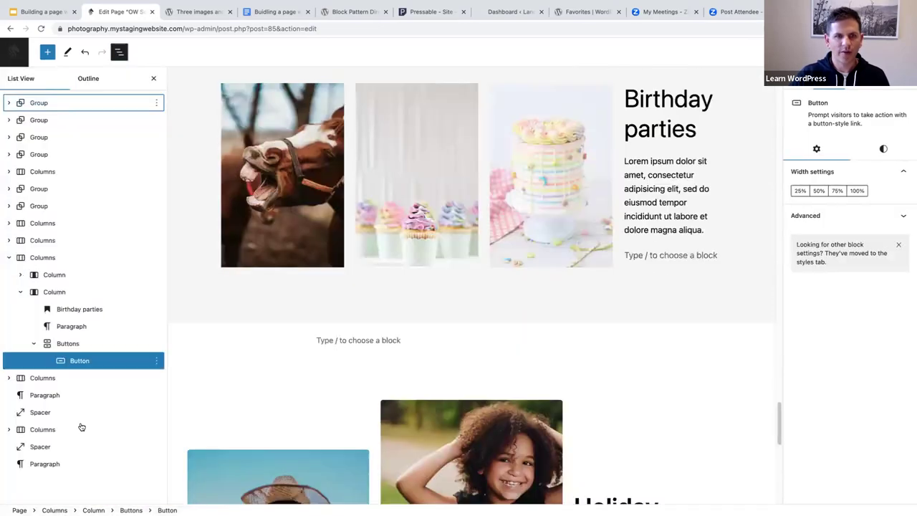
left_click(71, 326)
left_click(68, 344)
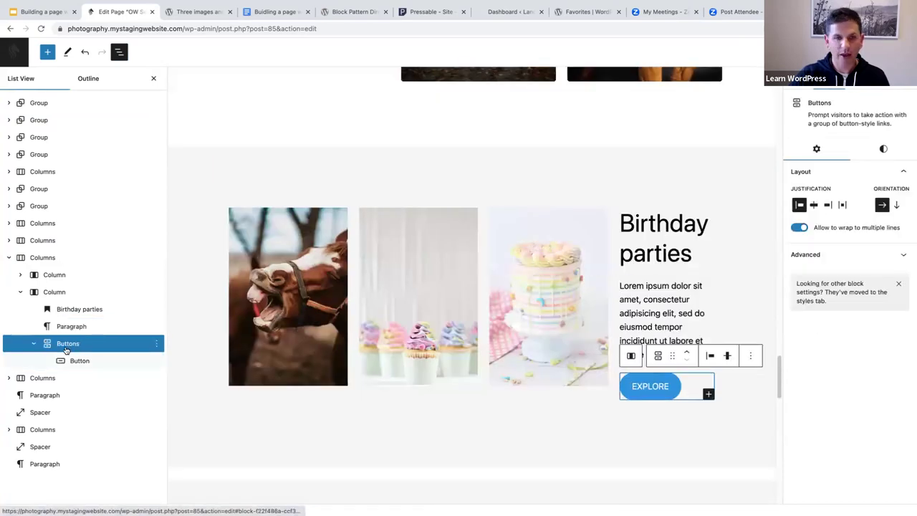
left_click(156, 345)
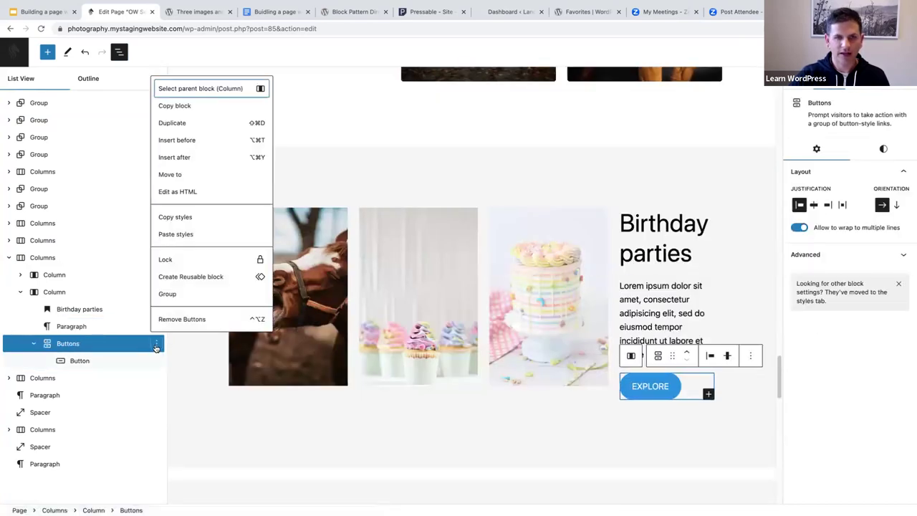
left_click(174, 106)
scroll(599, 317, "down", 2)
scroll(599, 318, "down", 4)
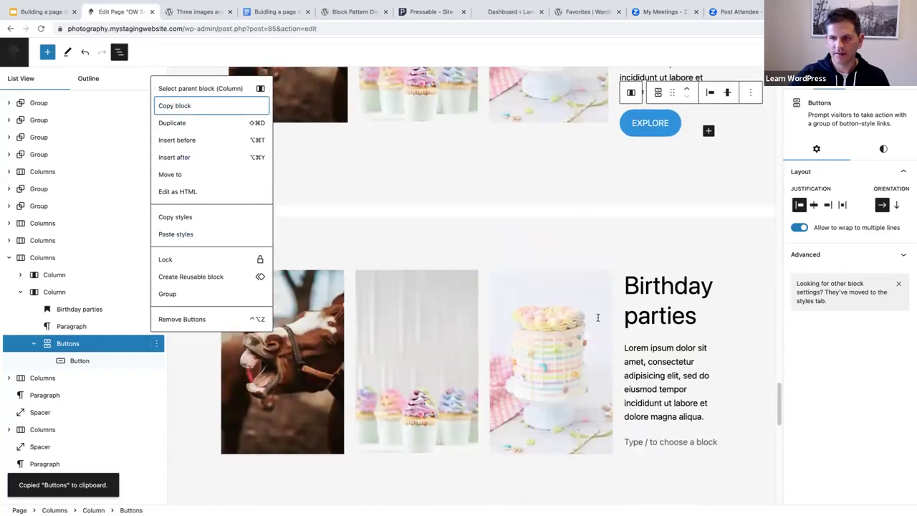
left_click(627, 358)
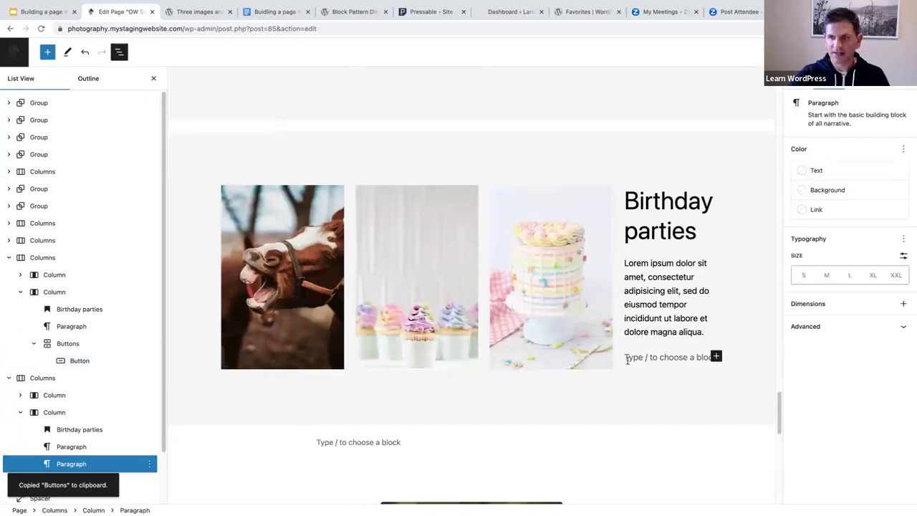
key("ctrl+v")
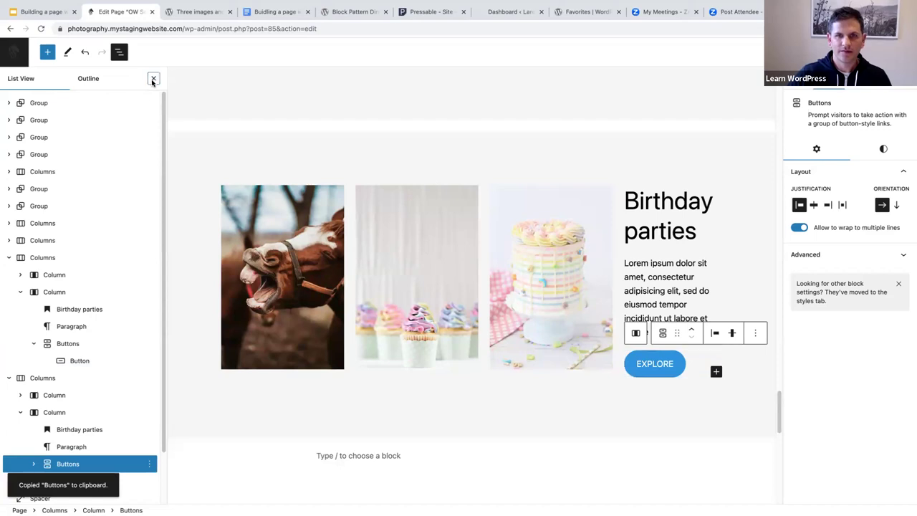
left_click(152, 80)
scroll(522, 241, "down", 3)
left_click(710, 149)
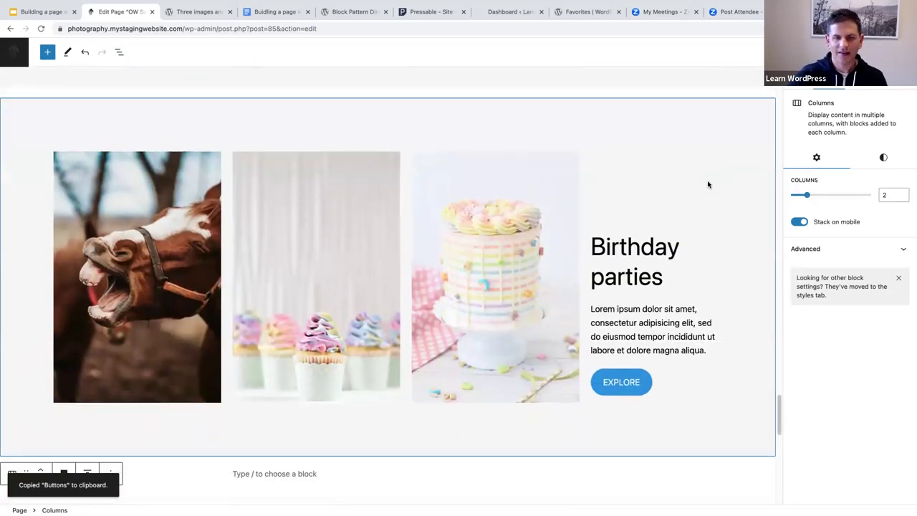
scroll(707, 185, "down", 3)
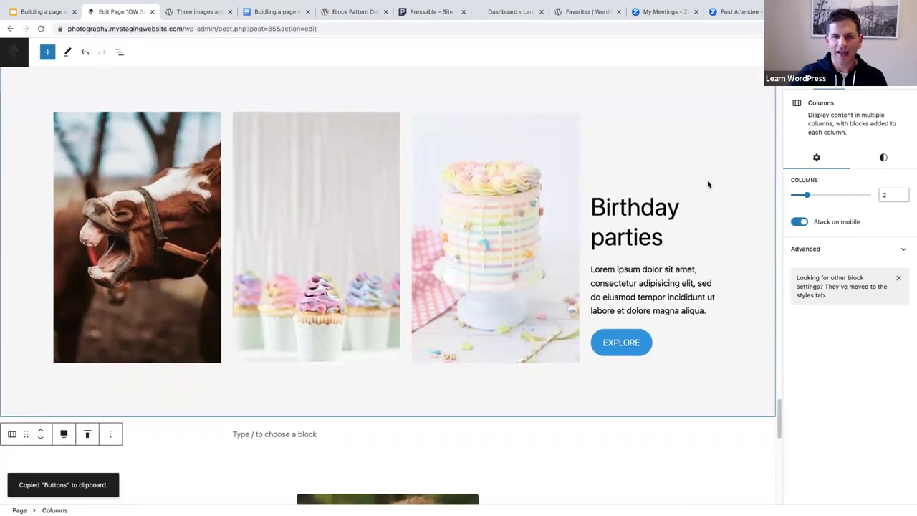
scroll(706, 182, "down", 8)
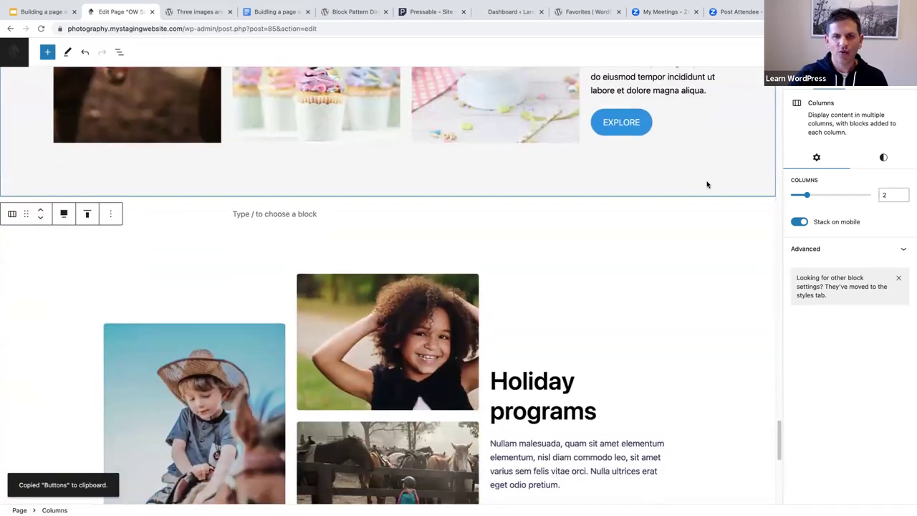
scroll(706, 185, "down", 2)
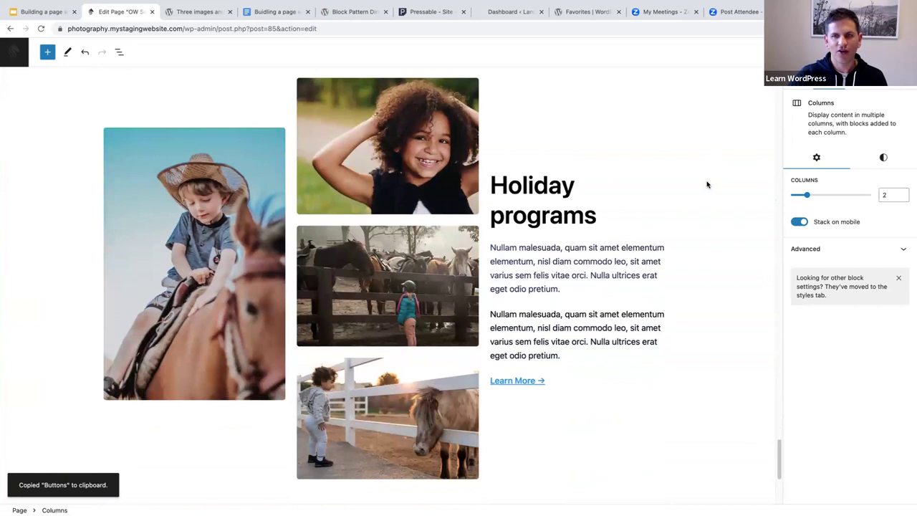
scroll(706, 184, "up", 6)
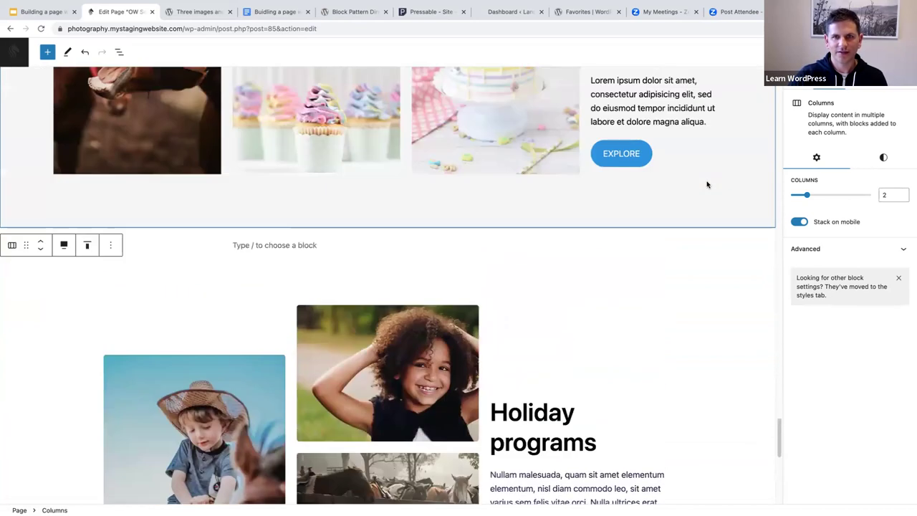
scroll(707, 185, "up", 5)
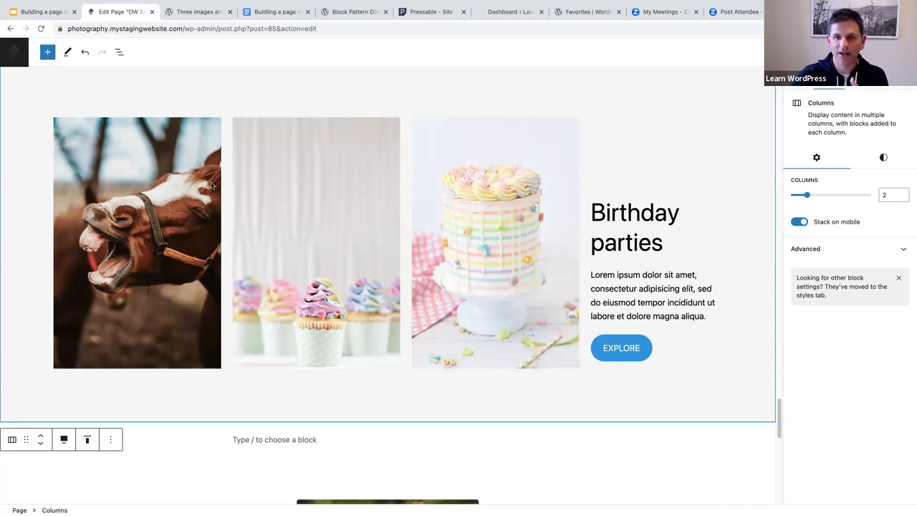
scroll(211, 185, "down", 5)
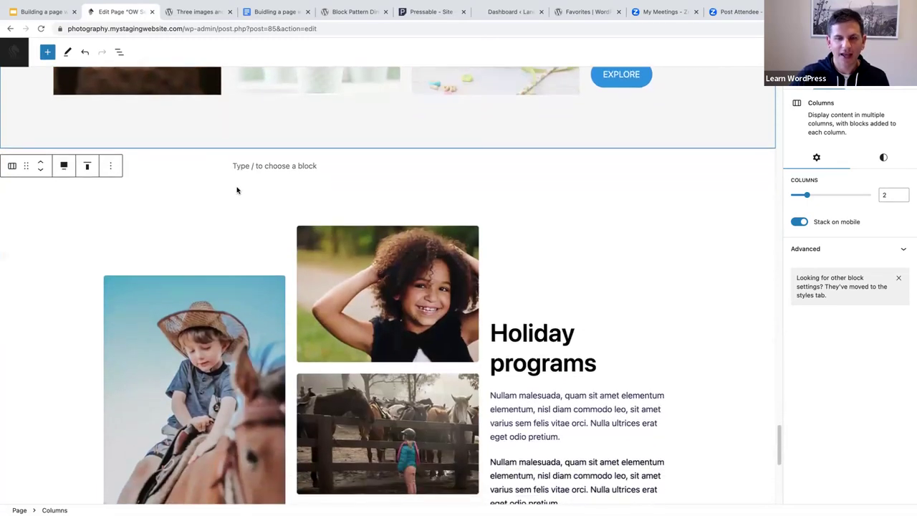
scroll(237, 190, "up", 5)
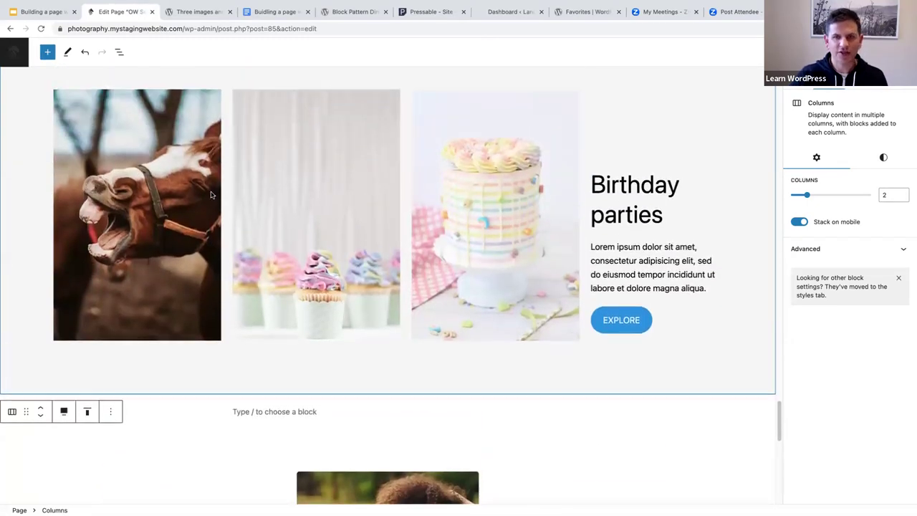
scroll(211, 194, "down", 4)
scroll(210, 194, "up", 3)
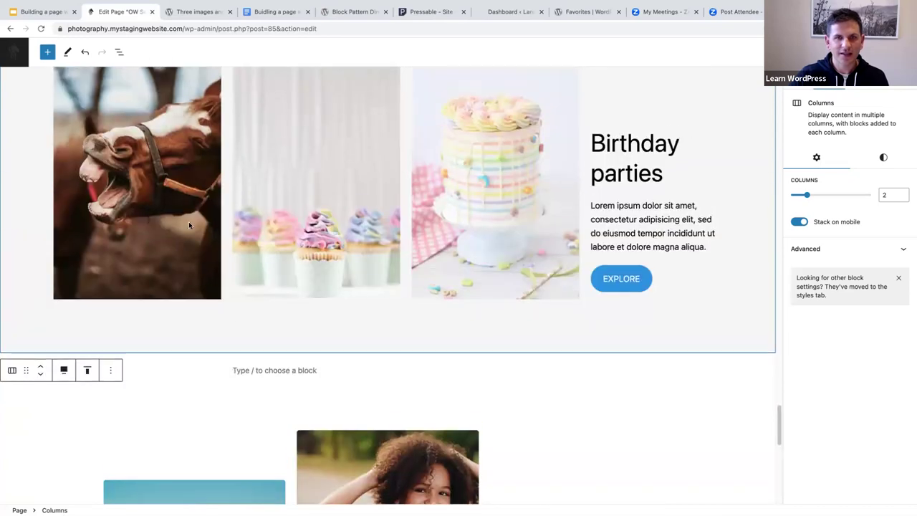
Step: Copy the three-images-and-text pattern from the Pattern Directory
left_click(188, 16)
left_click(148, 28)
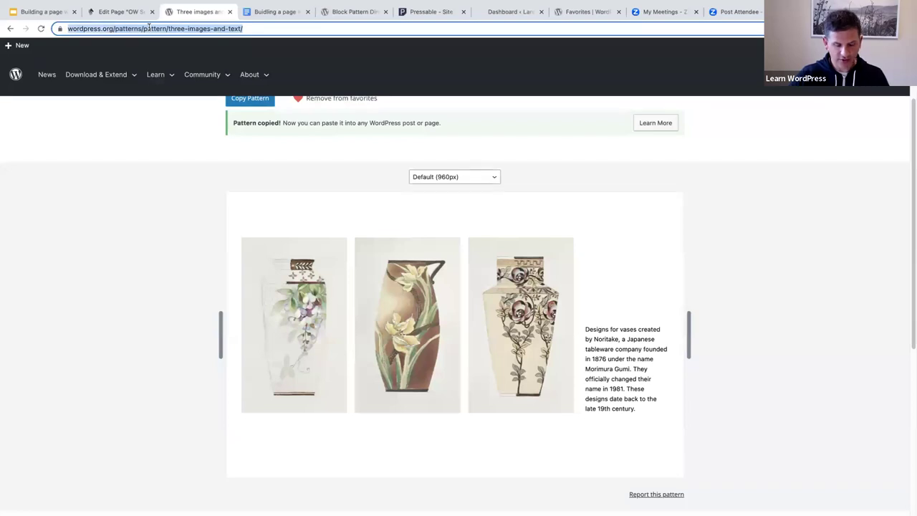
scroll(113, 231, "up", 1)
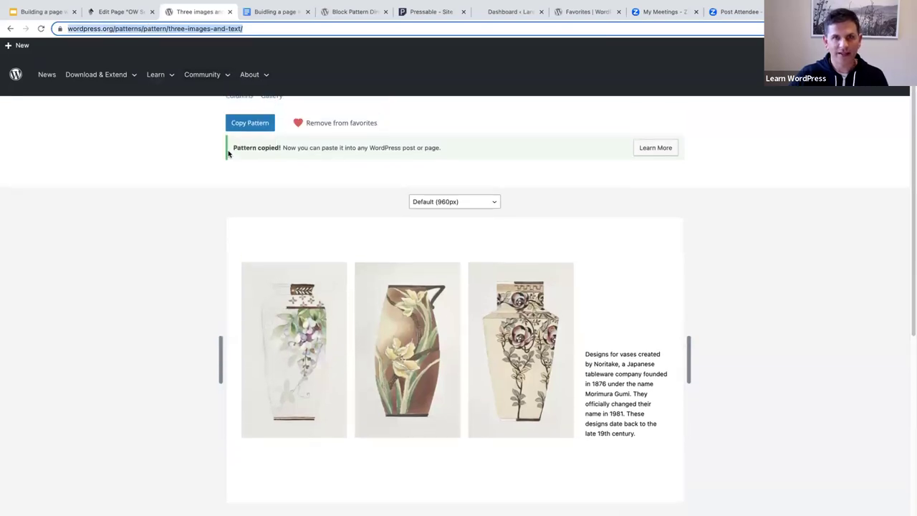
left_click(242, 132)
Step: Save the OW Services page draft and return to the Pages list
left_click(117, 13)
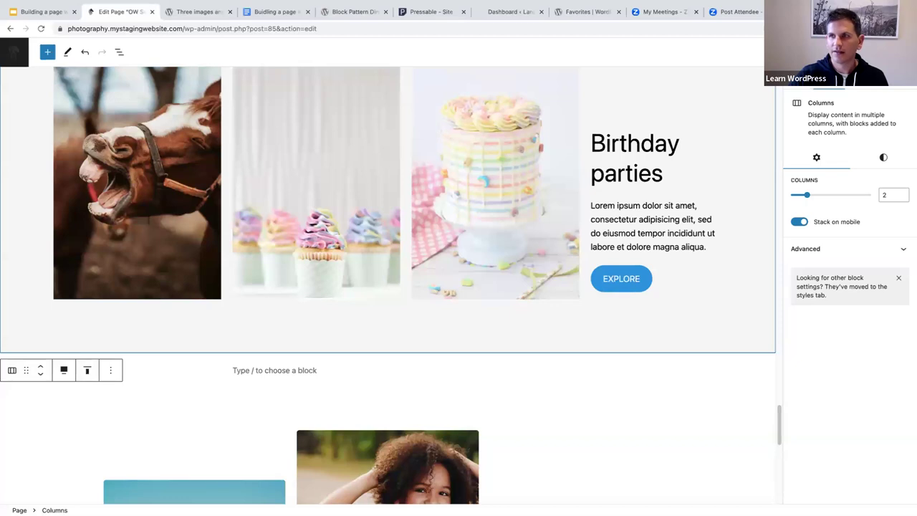
key("ctrl+s")
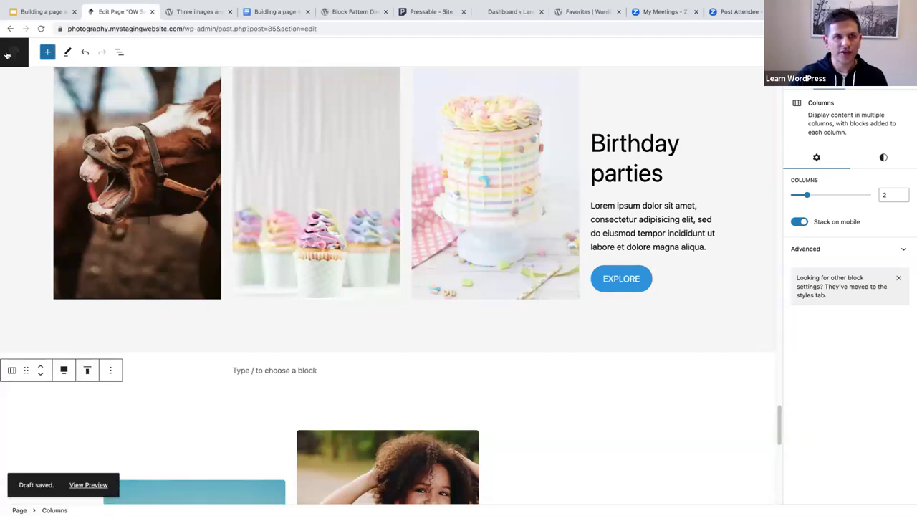
left_click(7, 55)
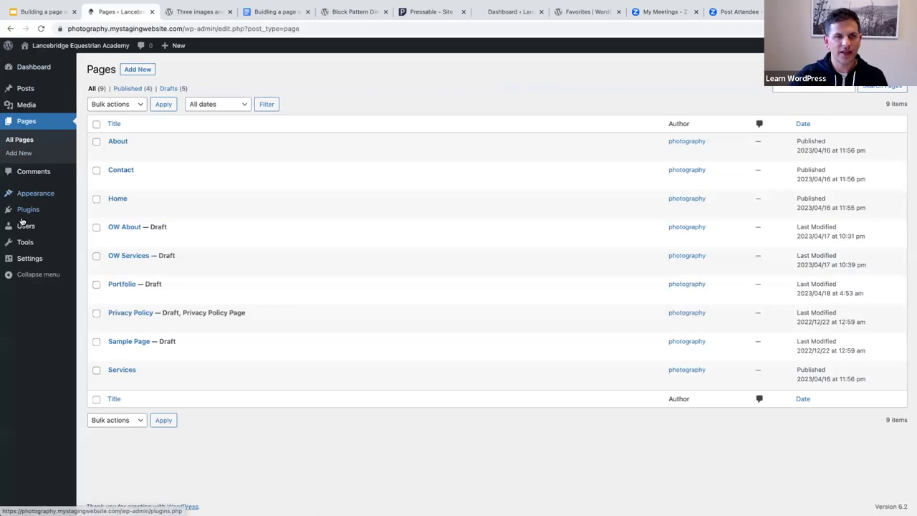
Step: Open the Site Editor from Appearance > Editor
mouse_move(29, 189)
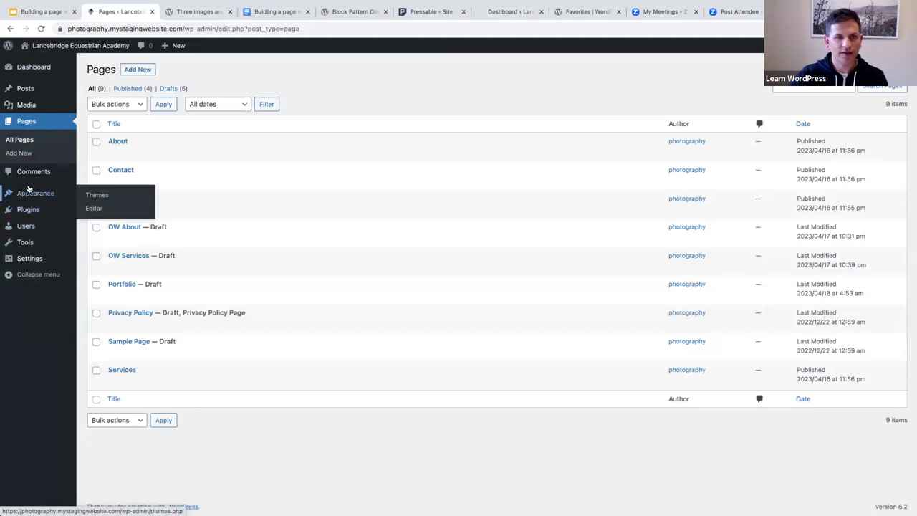
left_click(93, 208)
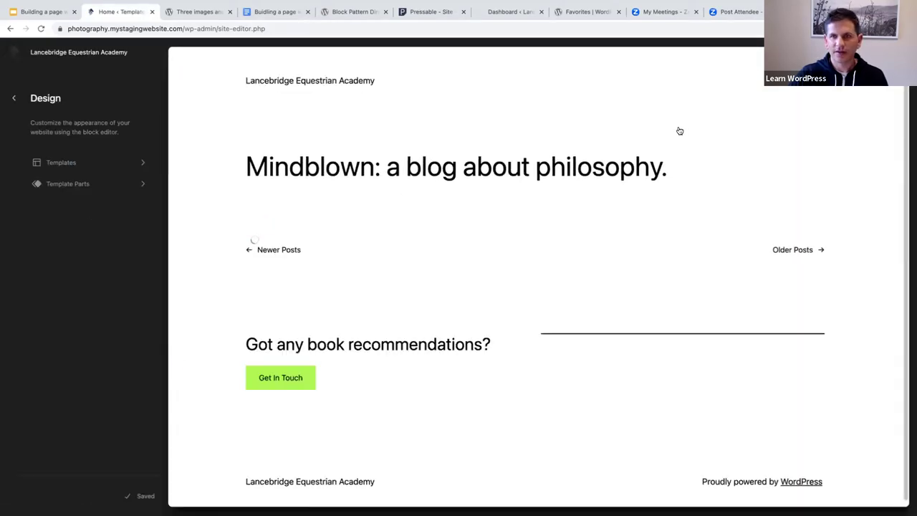
Step: Open Styles, show the Style Book's Media examples, and open the Image block's global styles
left_click(725, 128)
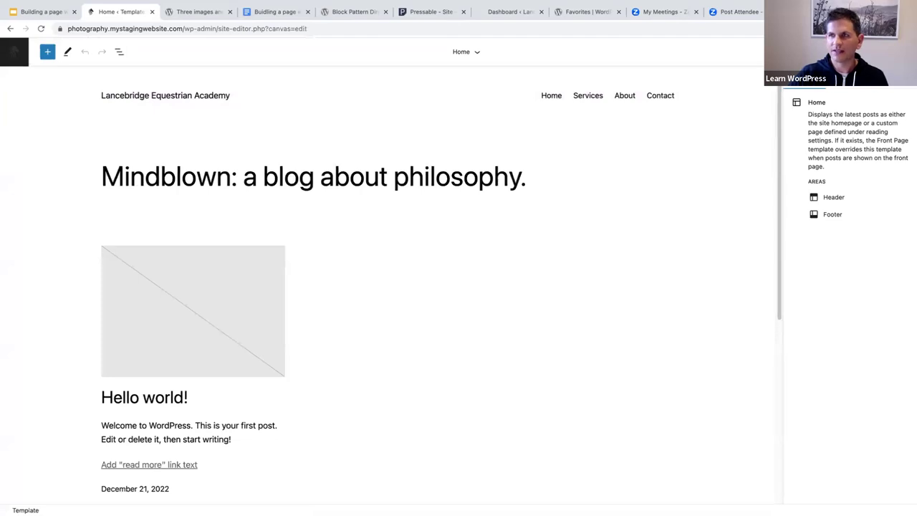
left_click(870, 52)
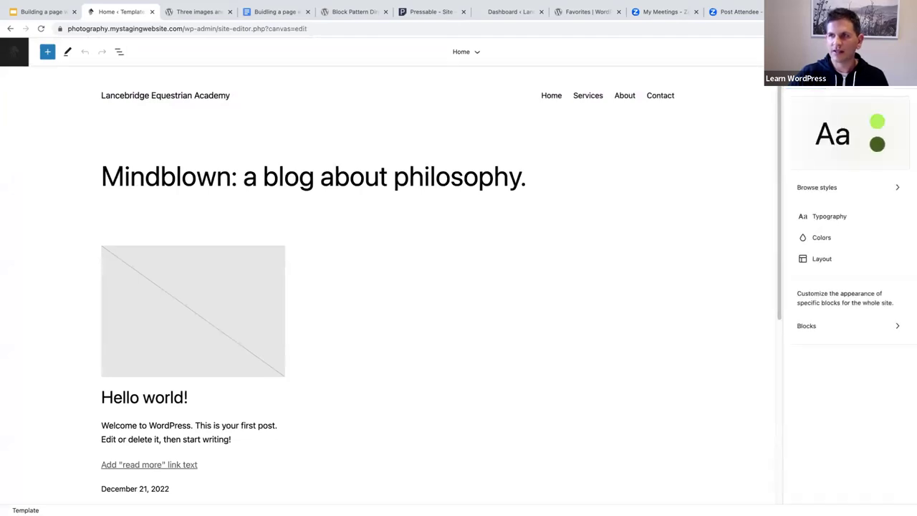
left_click(859, 77)
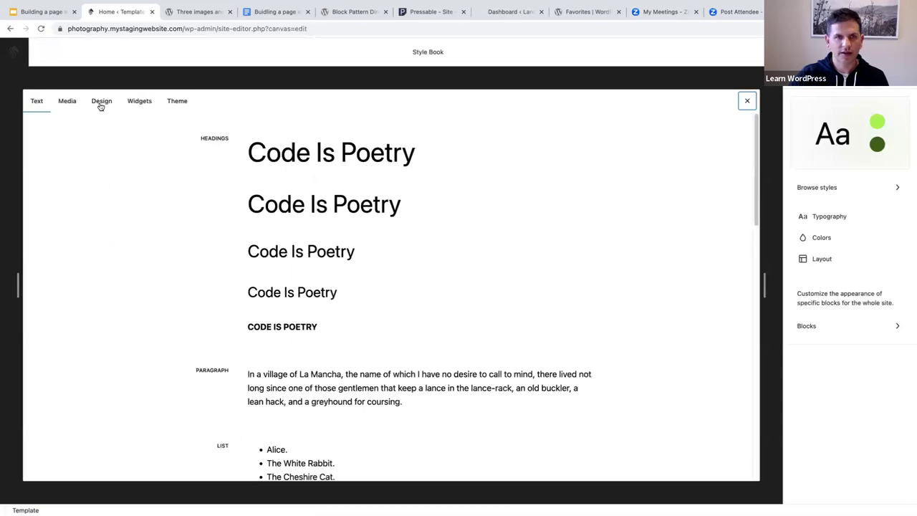
left_click(67, 103)
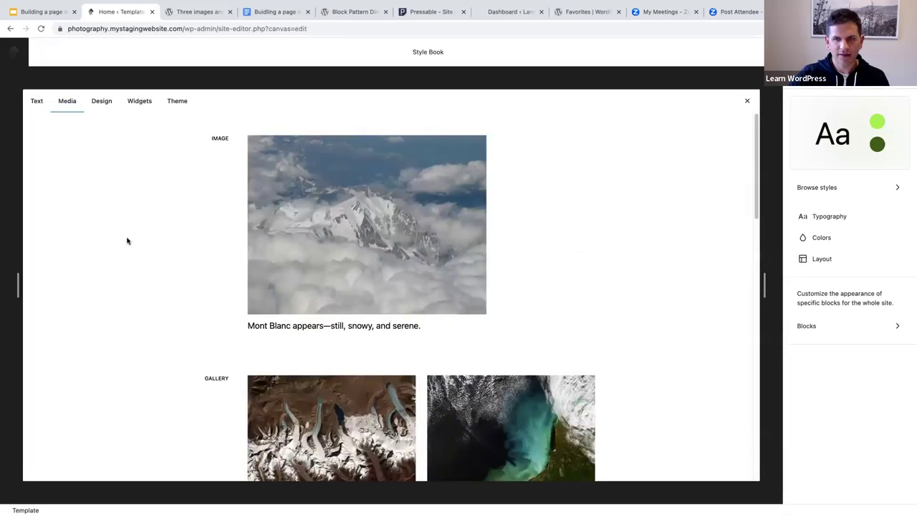
left_click(287, 185)
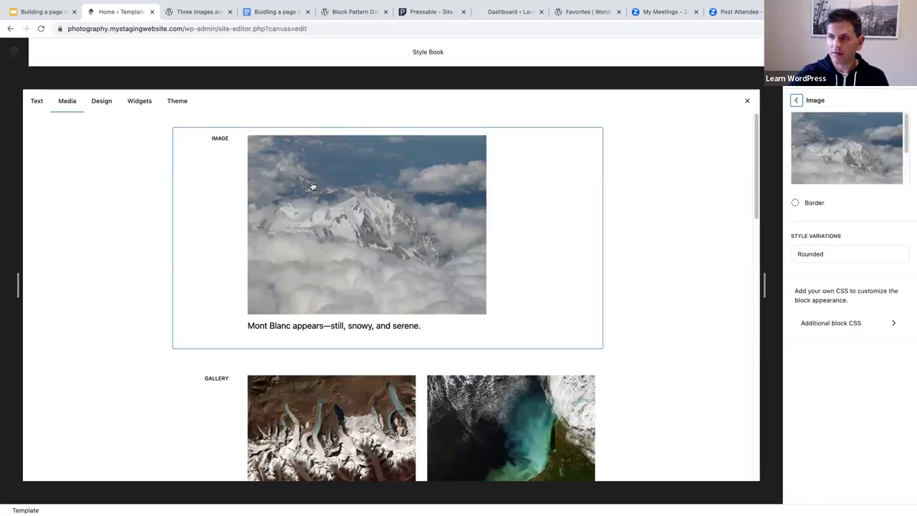
Step: Set the Rounded image variation's border radius to 5 px and save the site styles
left_click(372, 197)
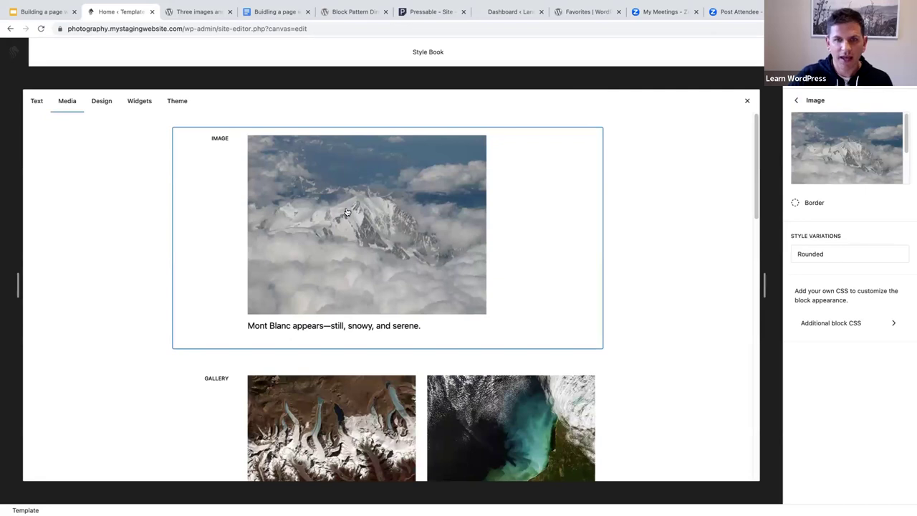
left_click(851, 259)
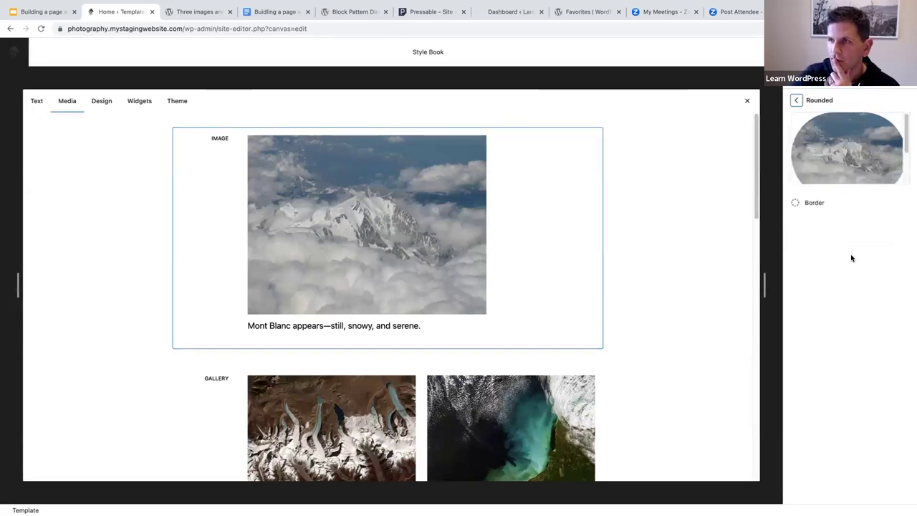
left_click(814, 203)
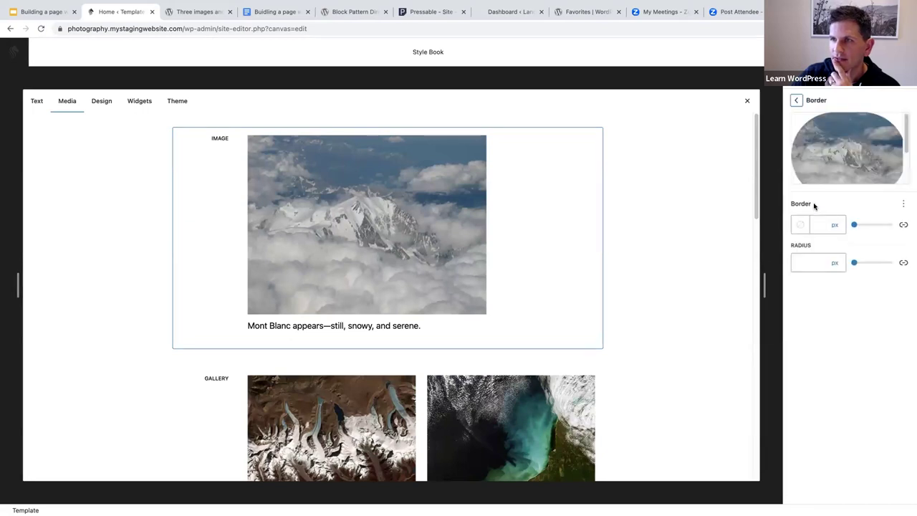
left_click(806, 263)
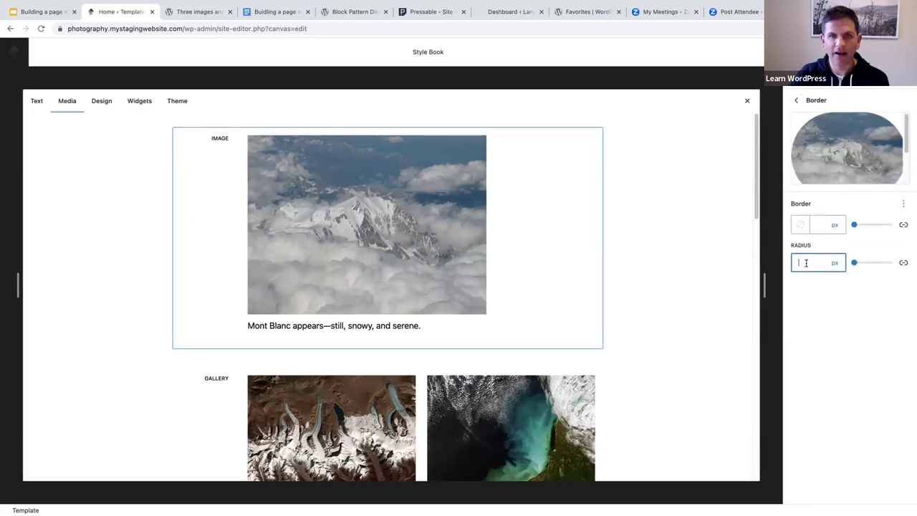
type("5")
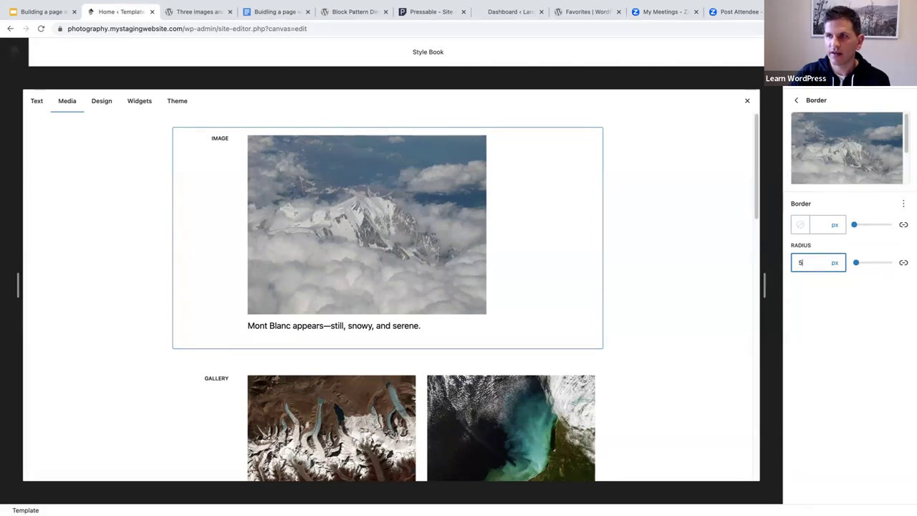
key("ctrl+s")
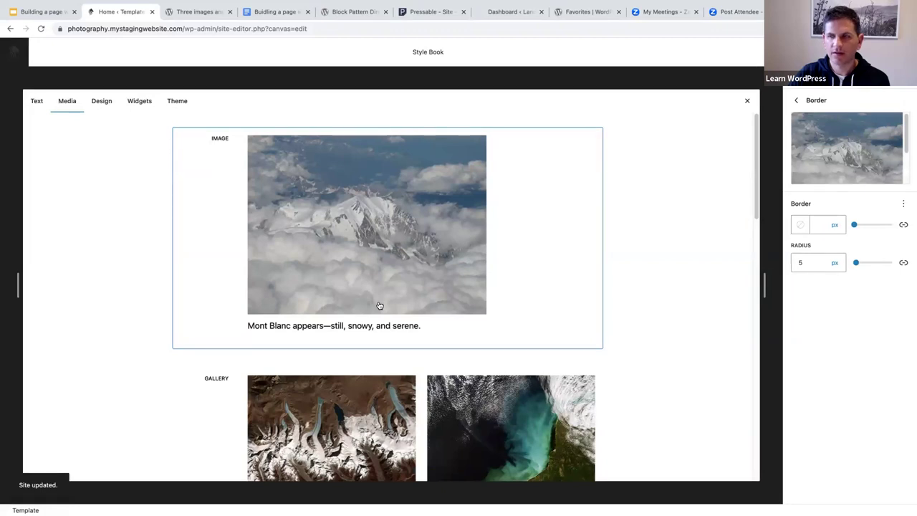
scroll(379, 306, "down", 5)
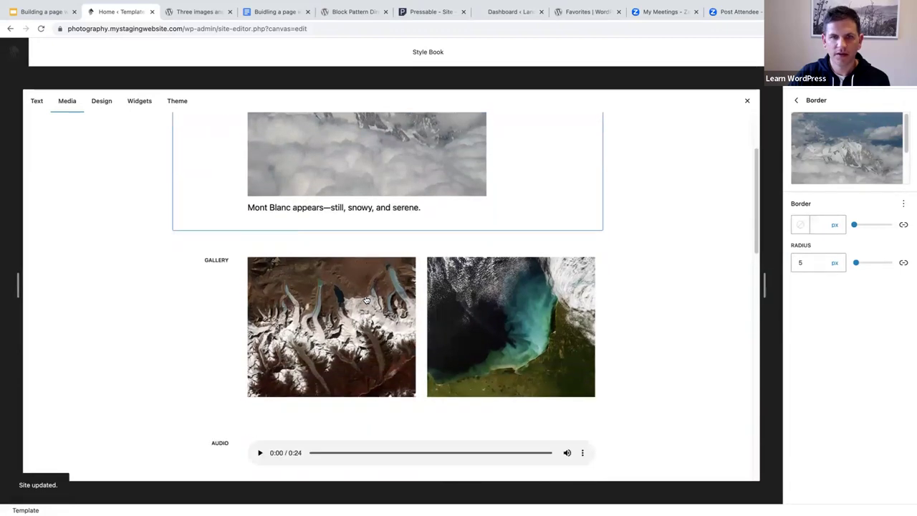
Step: Look through the Gallery example's colour and padding/margin style settings
left_click(310, 237)
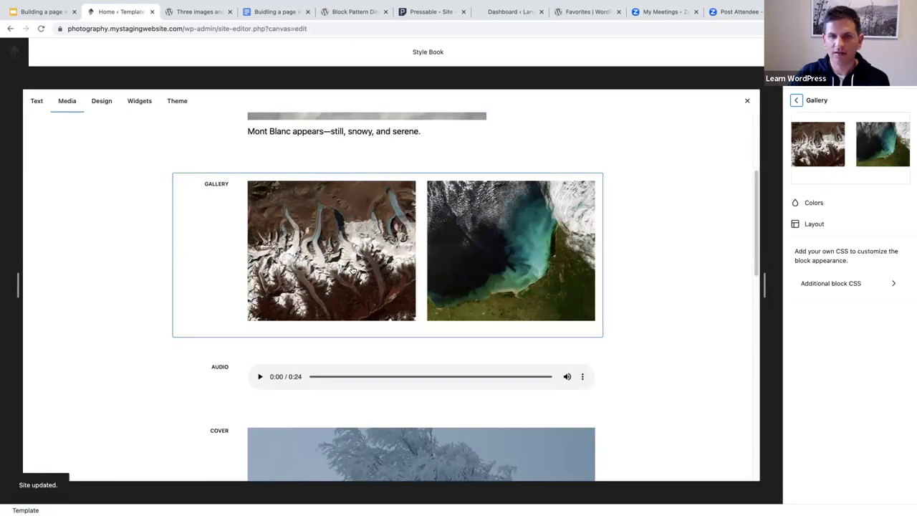
left_click(816, 203)
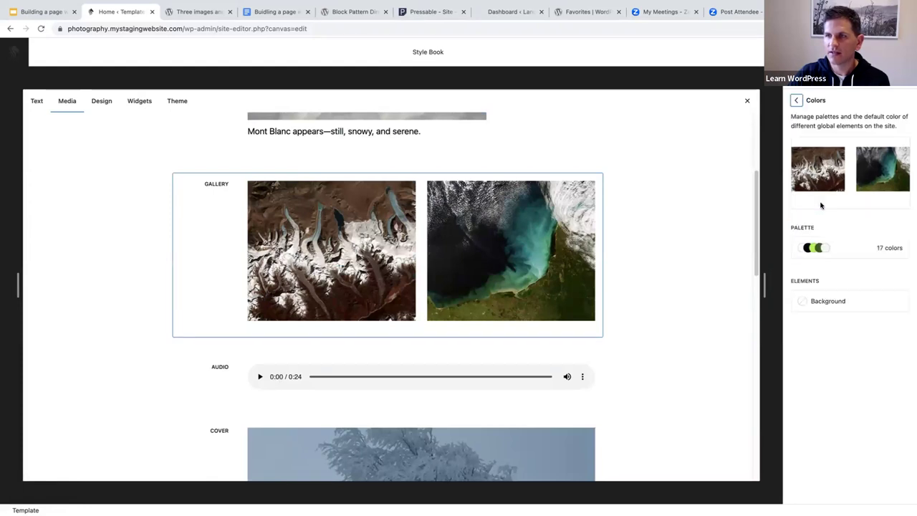
left_click(795, 100)
left_click(814, 224)
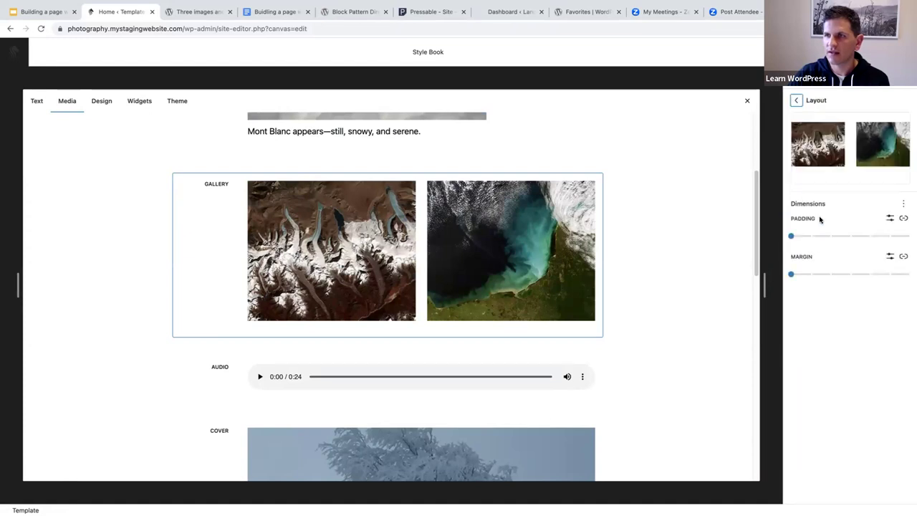
left_click(795, 101)
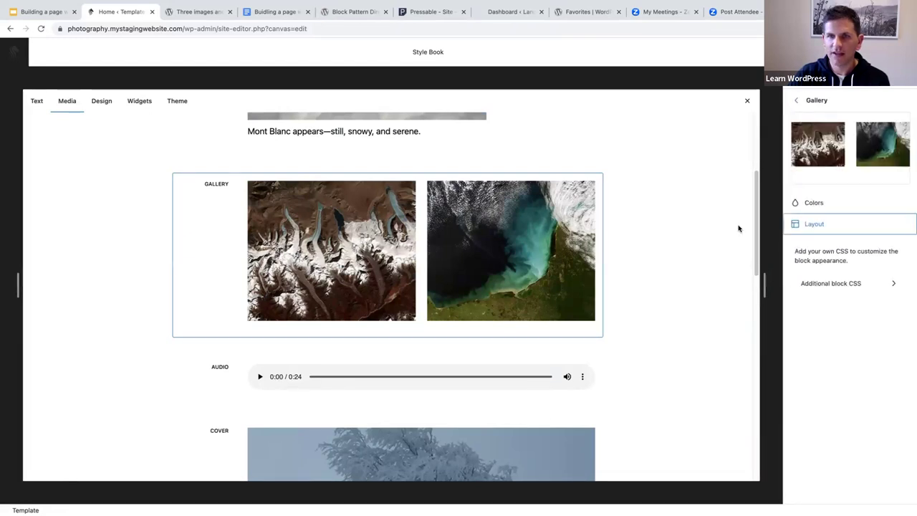
scroll(642, 276, "up", 3)
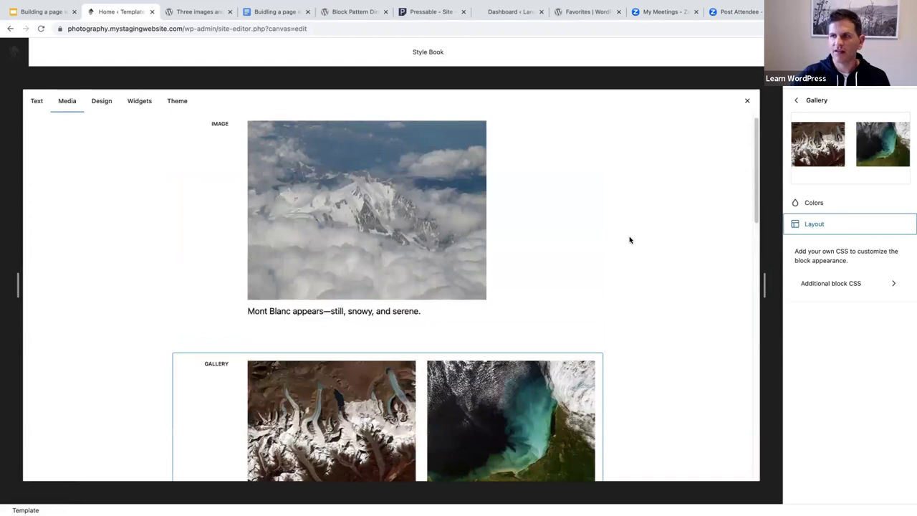
Step: Check that the Mont Blanc image's Rounded style has a 5 px radius
left_click(384, 190)
left_click(831, 256)
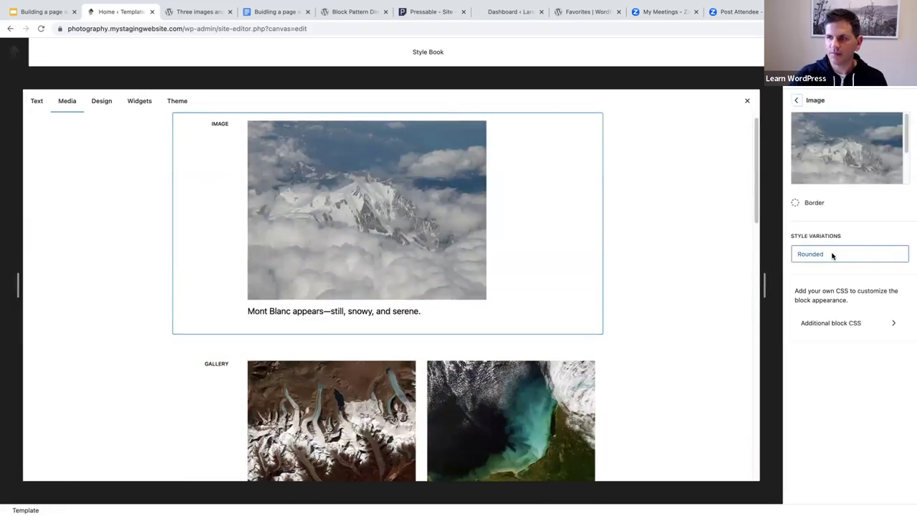
left_click(821, 207)
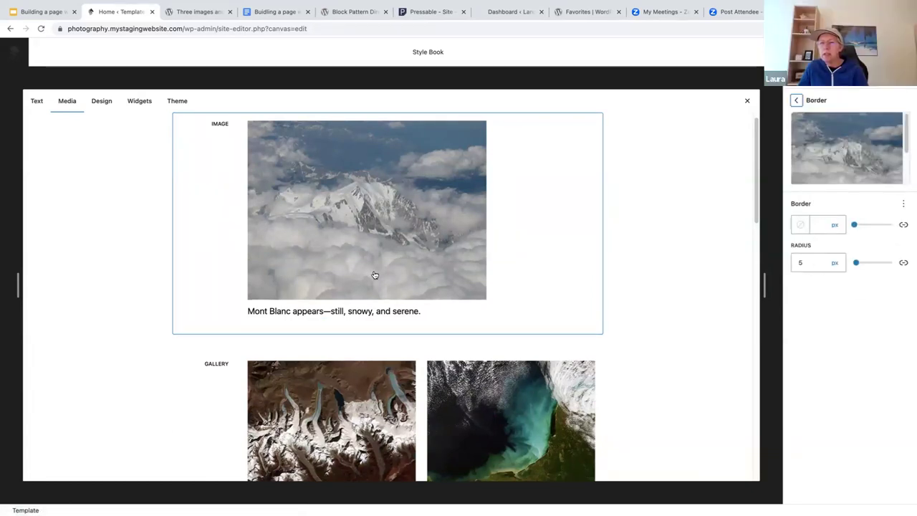
scroll(373, 275, "down", 3)
Step: Open the Gallery's layout spacing settings and review the Dimensions options menu
left_click(203, 267)
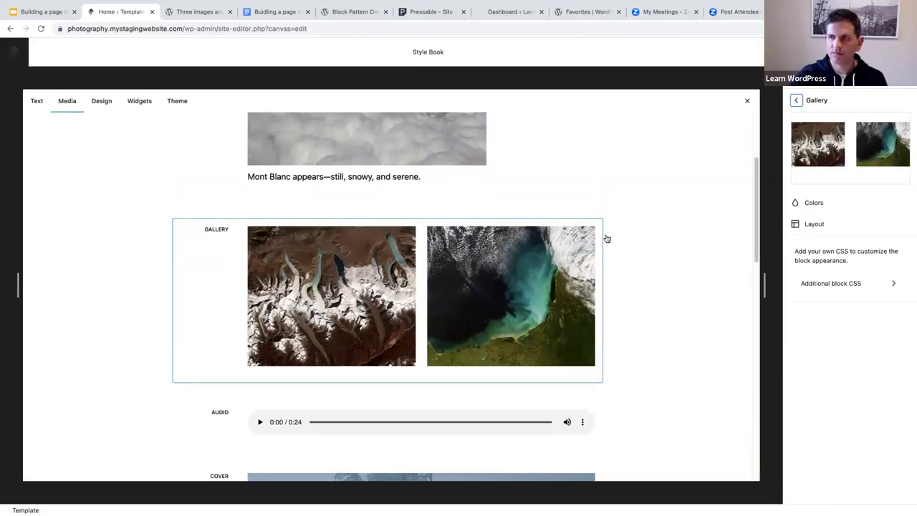
left_click(801, 224)
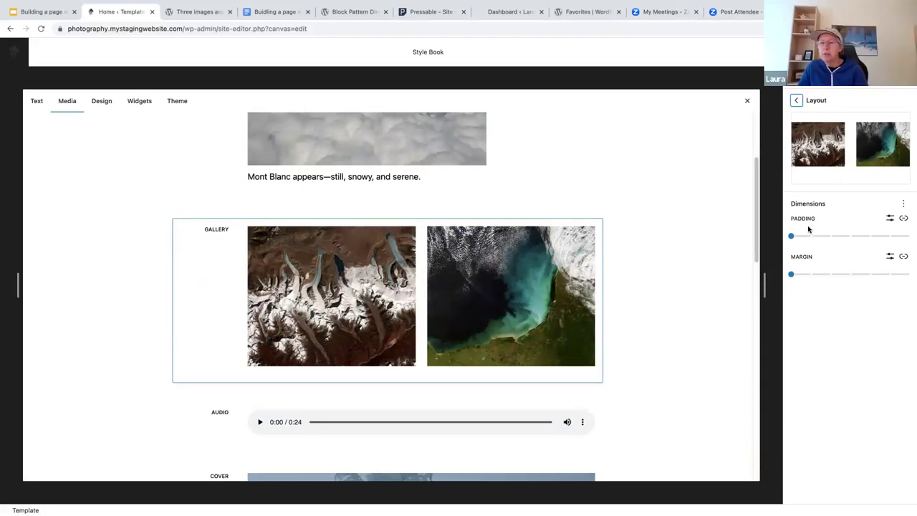
left_click(903, 204)
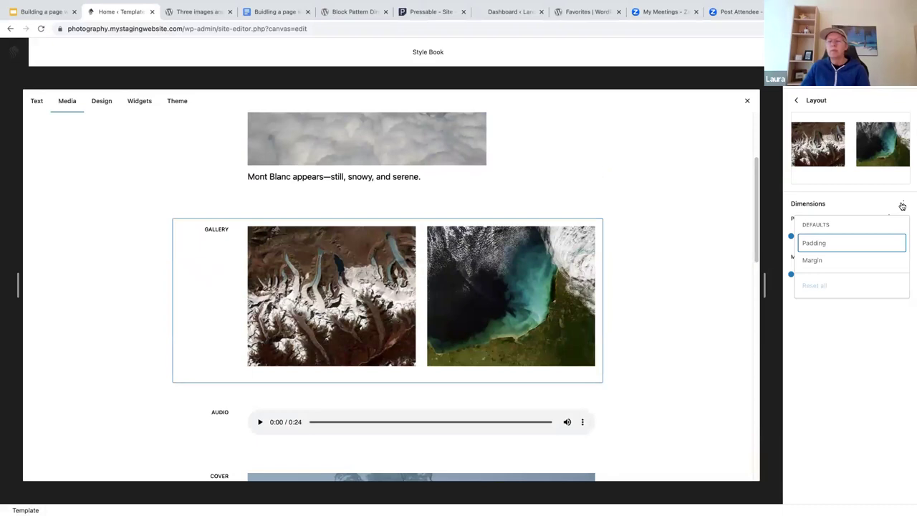
left_click(903, 205)
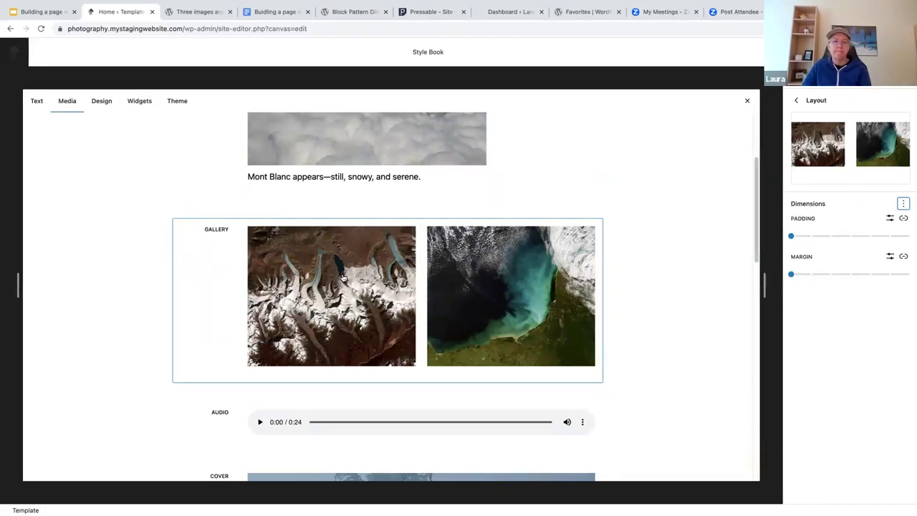
scroll(357, 168, "up", 2)
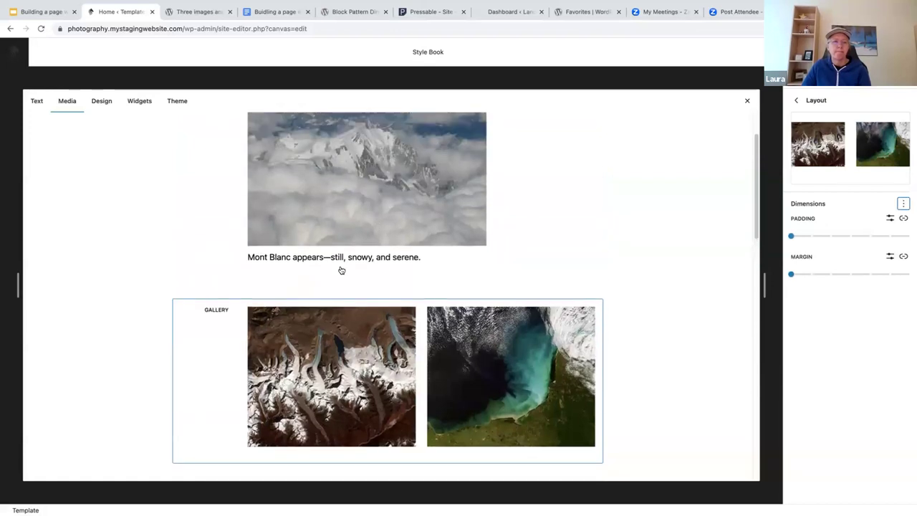
scroll(339, 268, "down", 2)
scroll(315, 292, "down", 1)
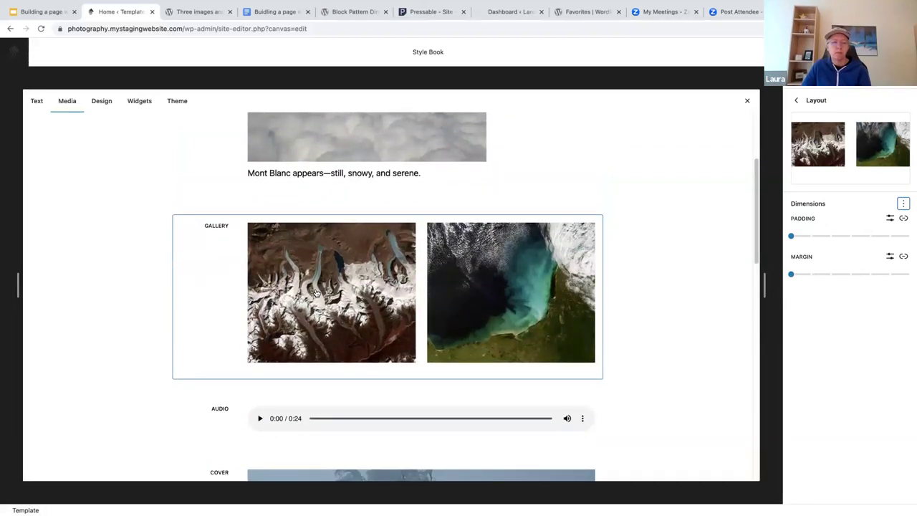
scroll(350, 206, "up", 3)
Step: Confirm the Mont Blanc image's Rounded border radius is 5 px, then exit the Style Book
left_click(340, 199)
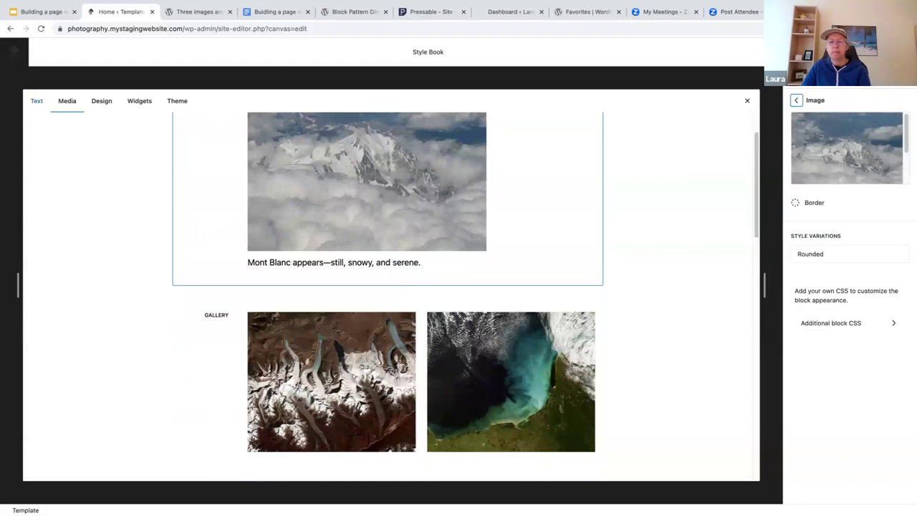
left_click(832, 254)
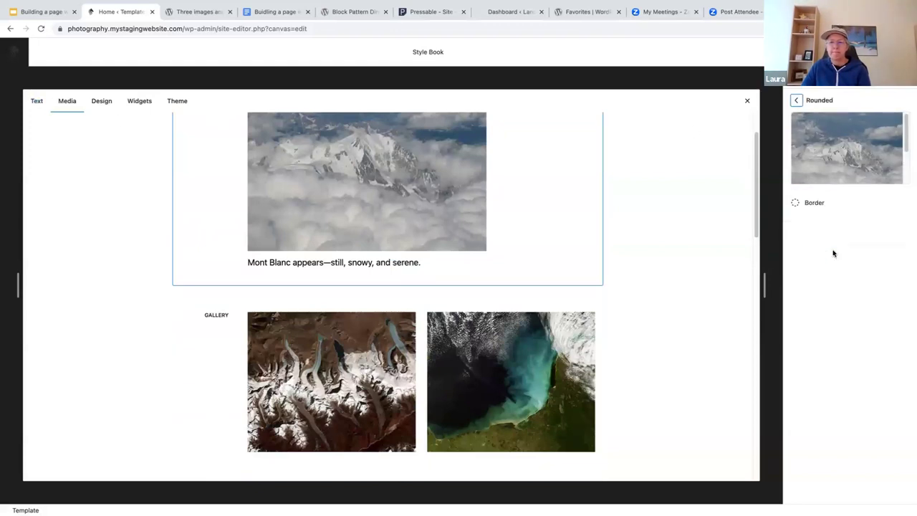
left_click(823, 206)
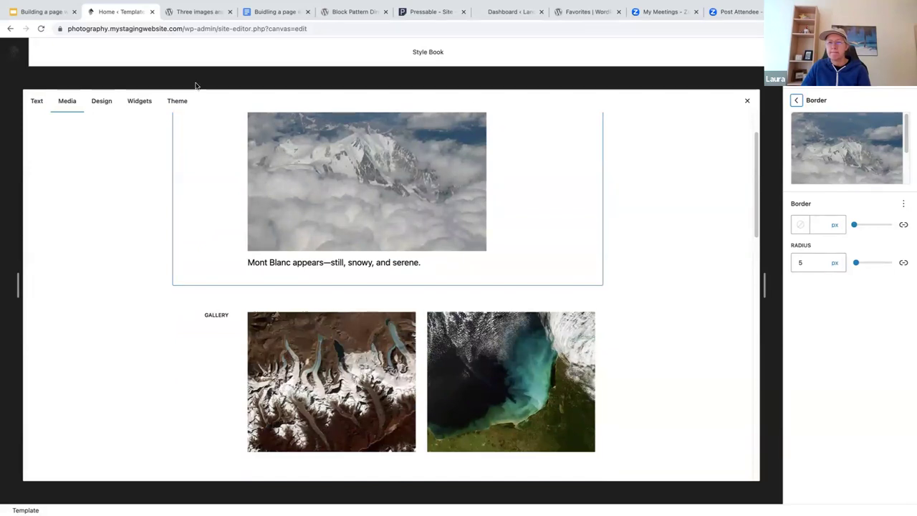
left_click(10, 54)
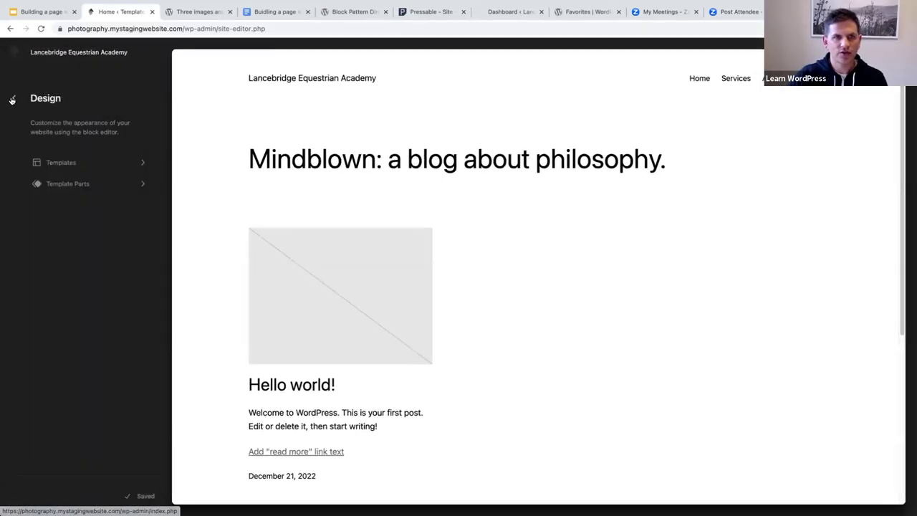
Step: Open the OW Services page for editing from the Pages list
left_click(12, 100)
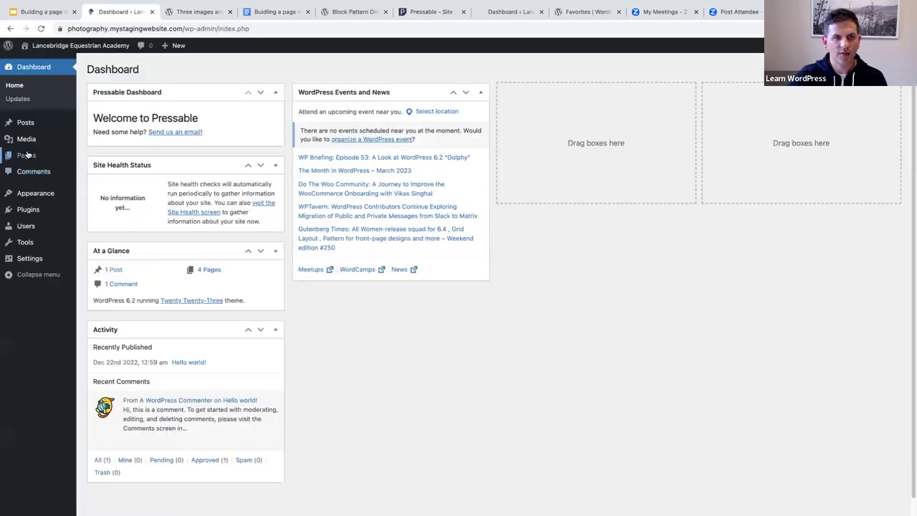
left_click(26, 155)
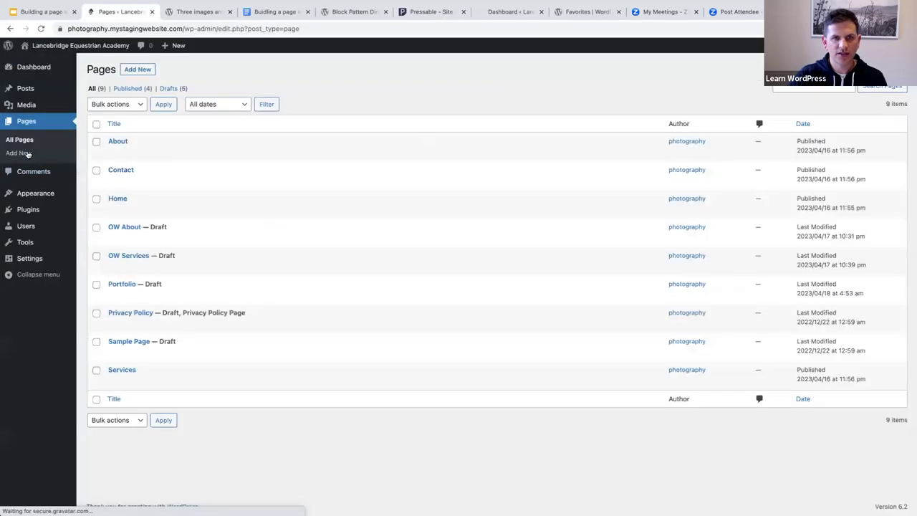
left_click(126, 257)
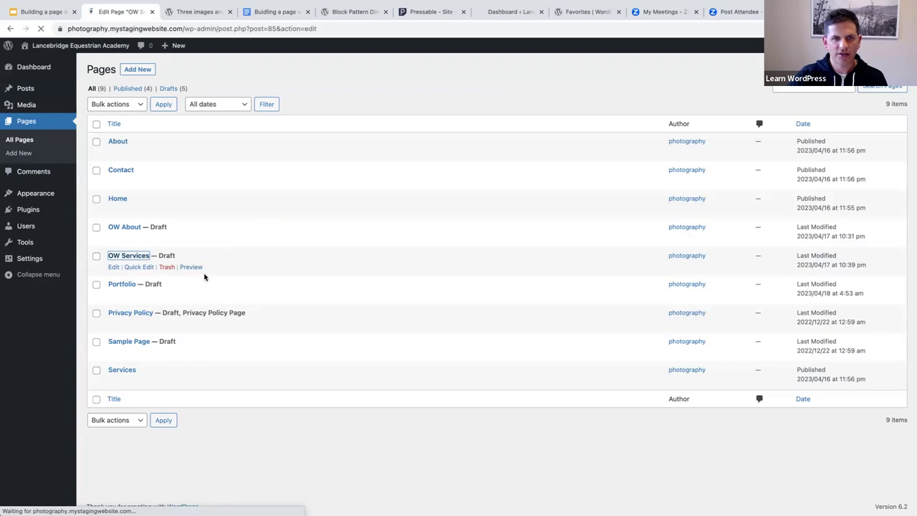
Step: Replace the spacer below Birthday parties with an empty paragraph
scroll(205, 277, "down", 15)
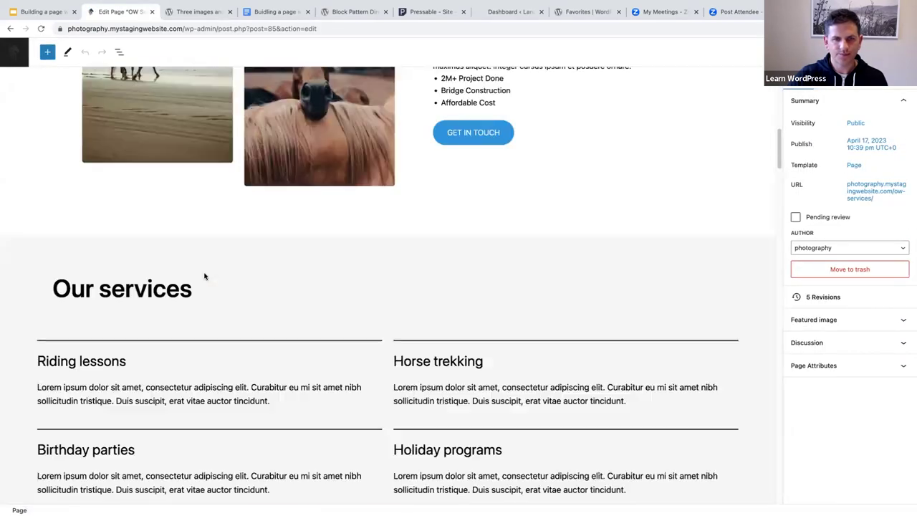
scroll(205, 276, "down", 14)
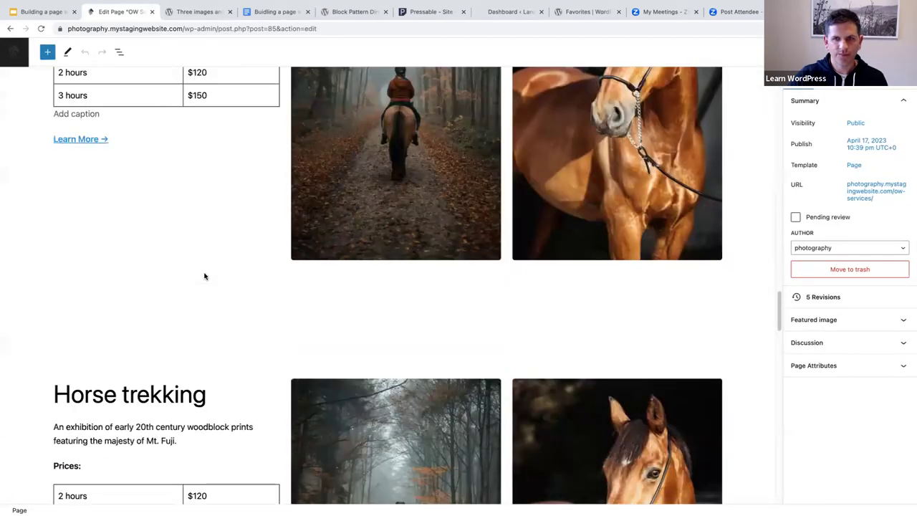
scroll(204, 277, "down", 10)
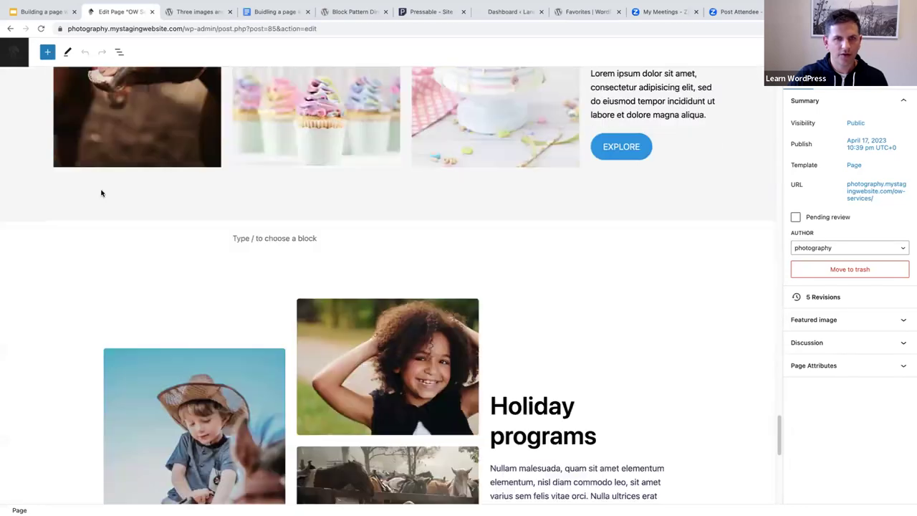
left_click(101, 193)
left_click(110, 238)
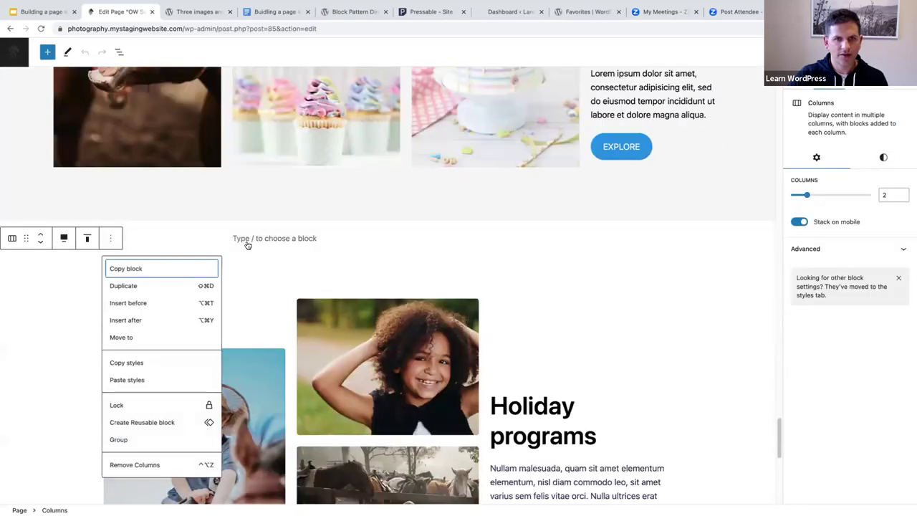
left_click(287, 258)
key("Delete")
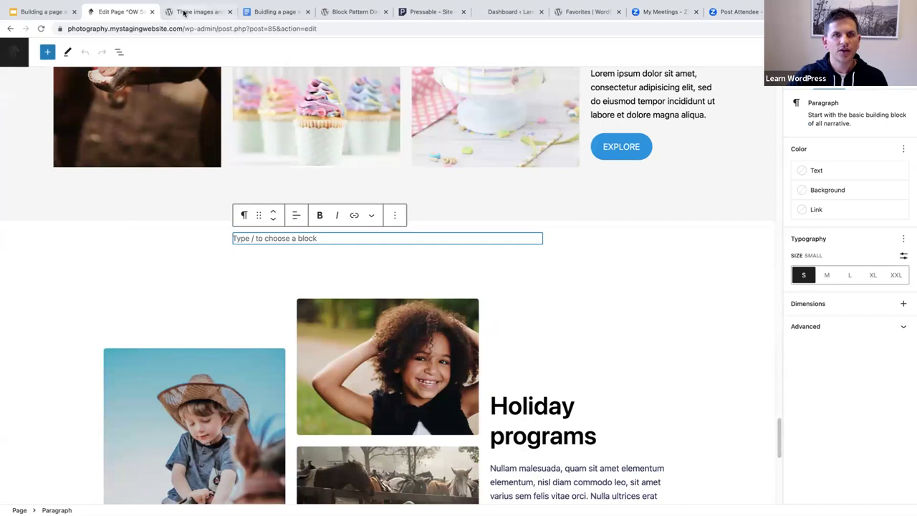
Step: Paste the copied three-images-and-text vase pattern below Birthday parties
left_click(182, 12)
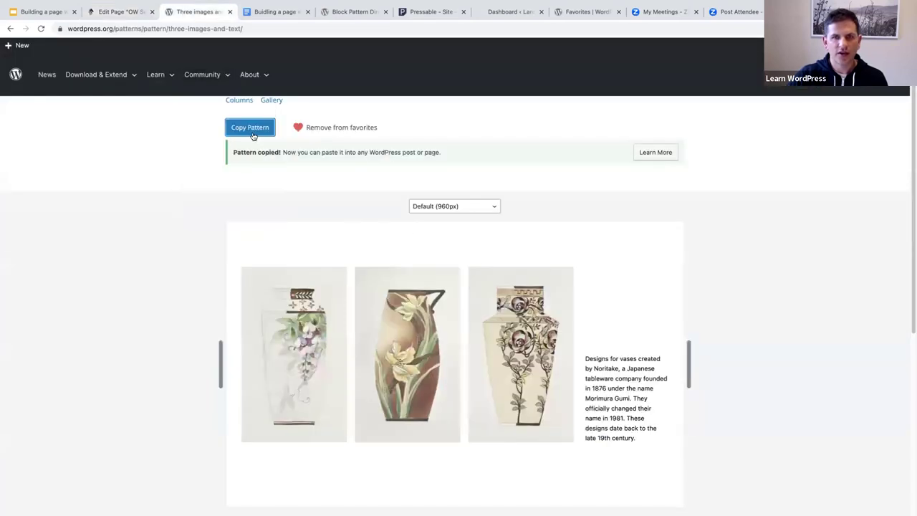
left_click(113, 13)
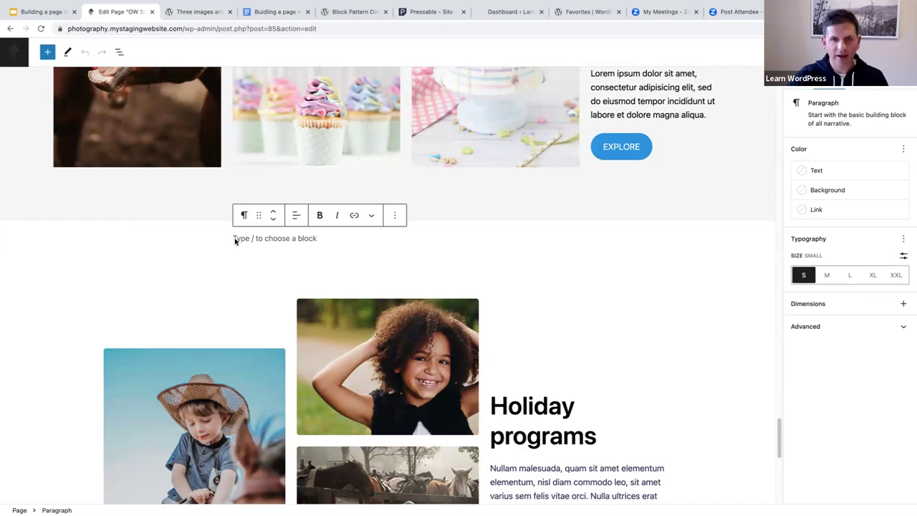
key("ctrl+v")
scroll(210, 271, "up", 4)
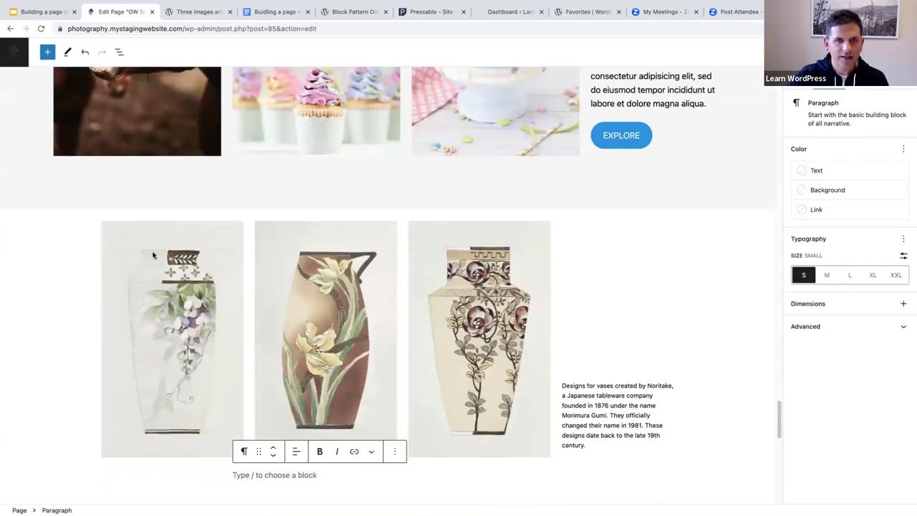
Step: Select the pasted vase images and view their style options
left_click(152, 254)
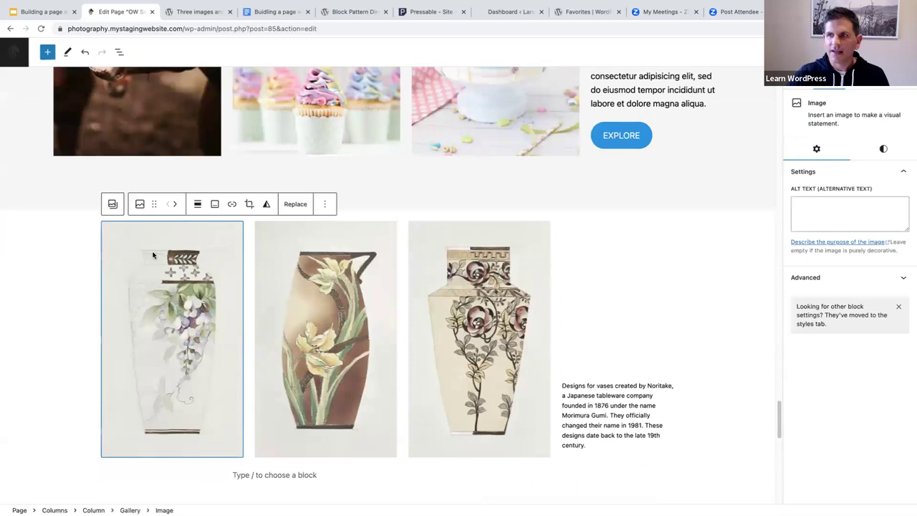
left_click(344, 278)
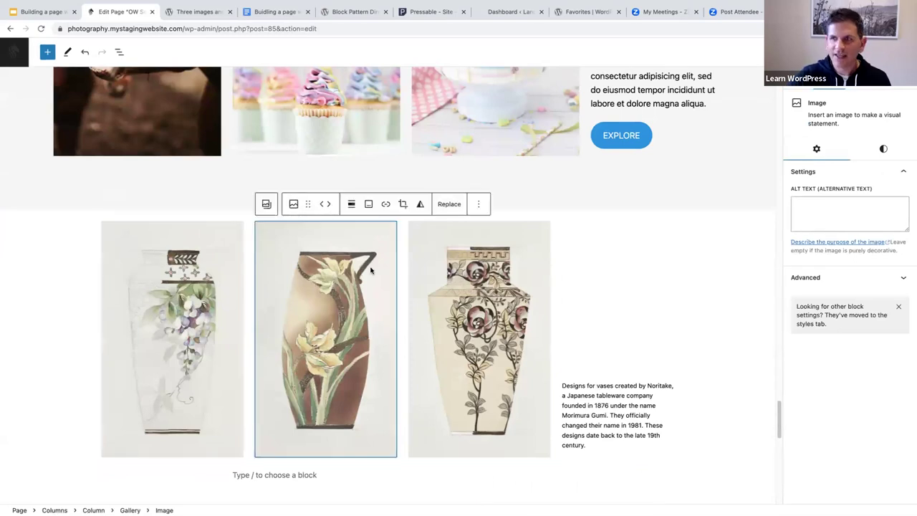
left_click(883, 150)
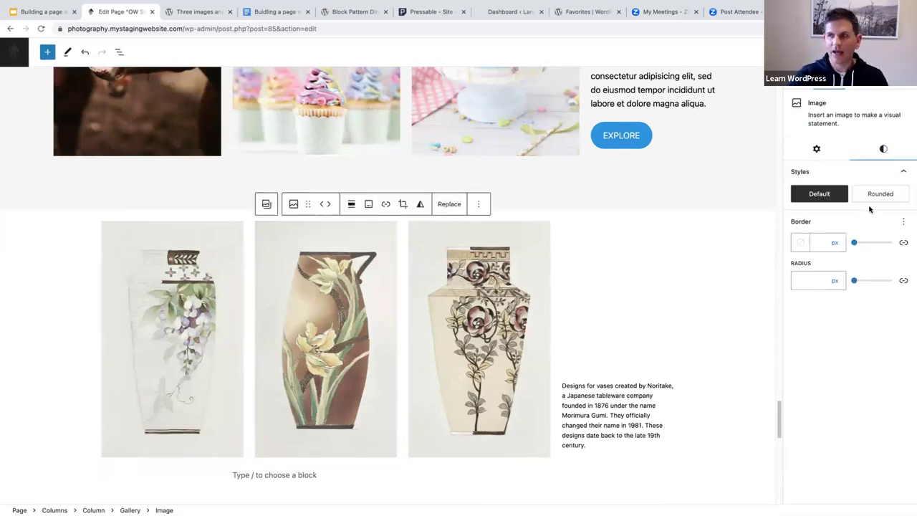
mouse_move(875, 194)
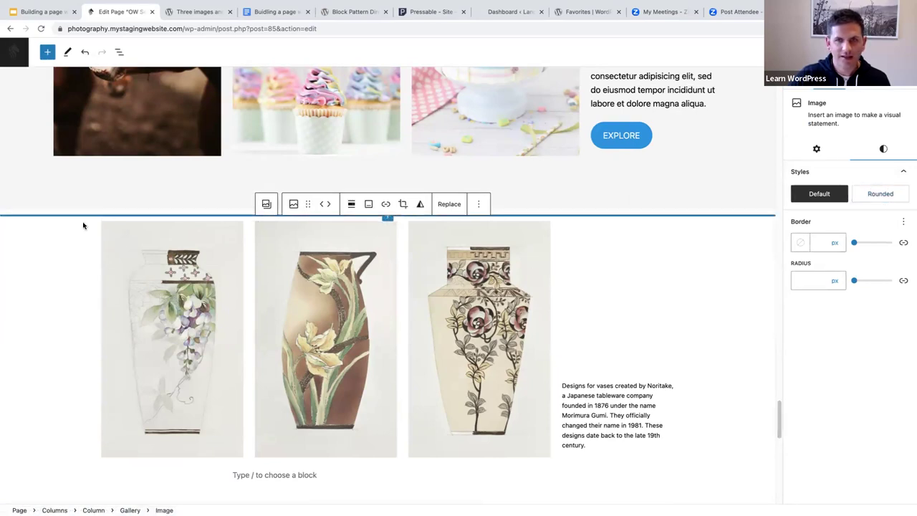
scroll(183, 253, "up", 3)
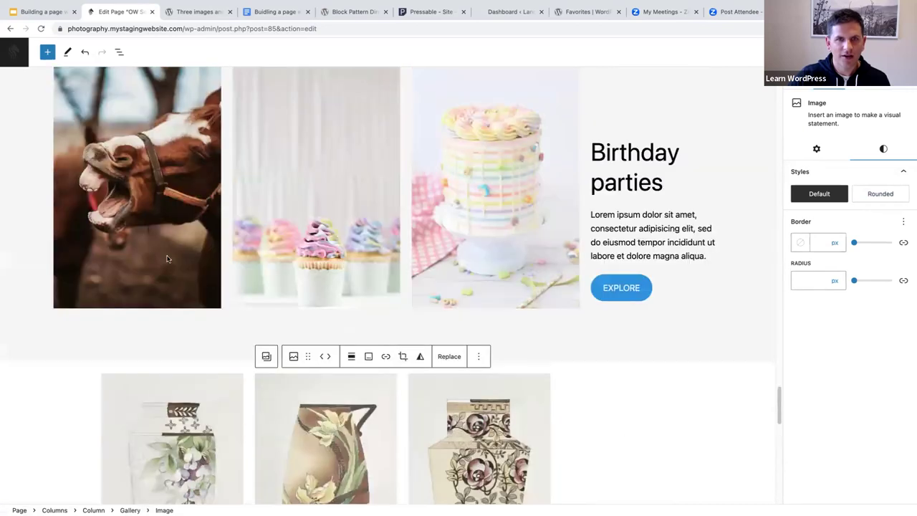
scroll(167, 259, "down", 3)
left_click(168, 258)
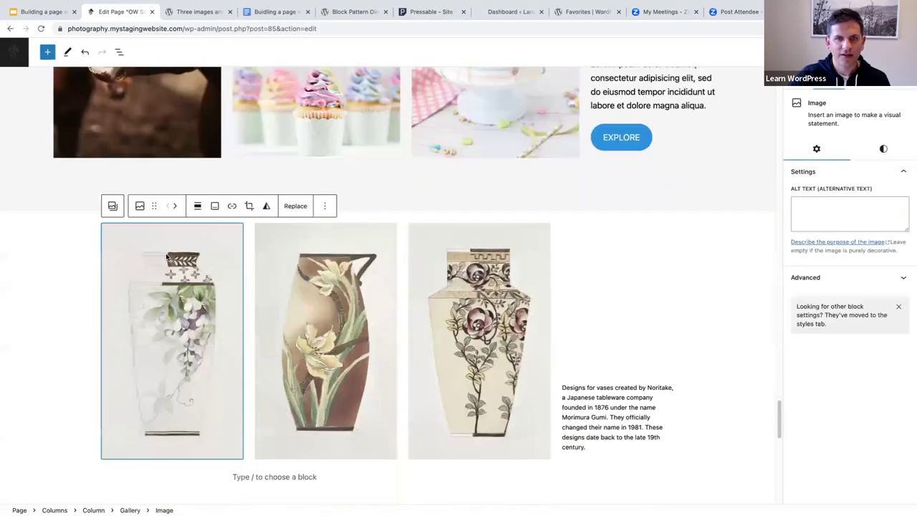
scroll(166, 256, "up", 1)
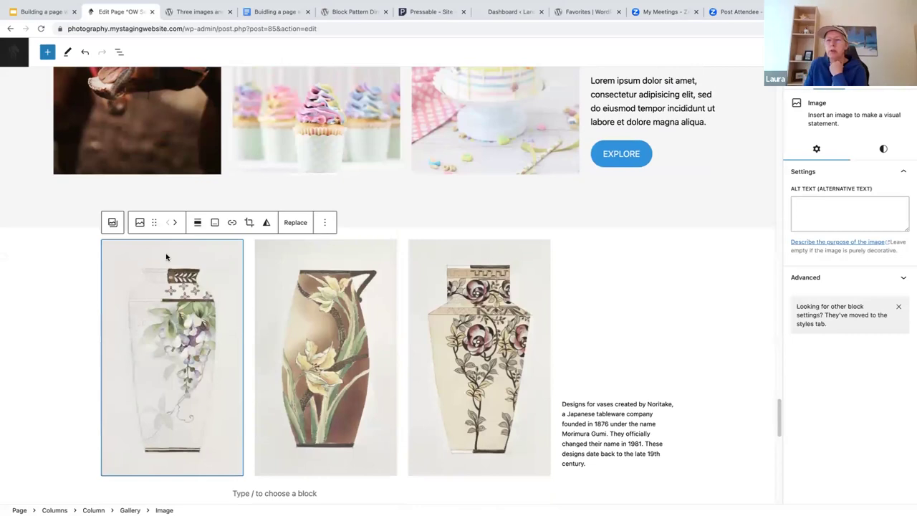
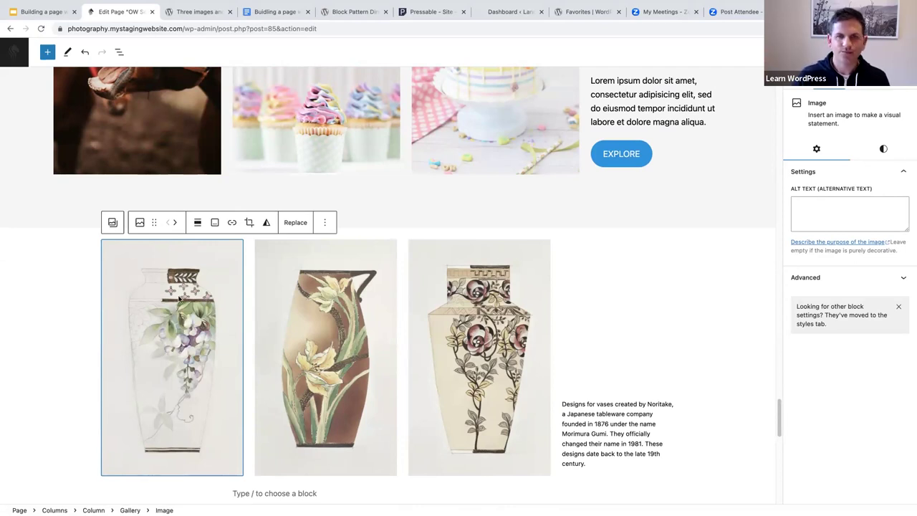
Step: Undo the just-added vase gallery so it disappears from the page
left_click(84, 53)
scroll(274, 280, "down", 5)
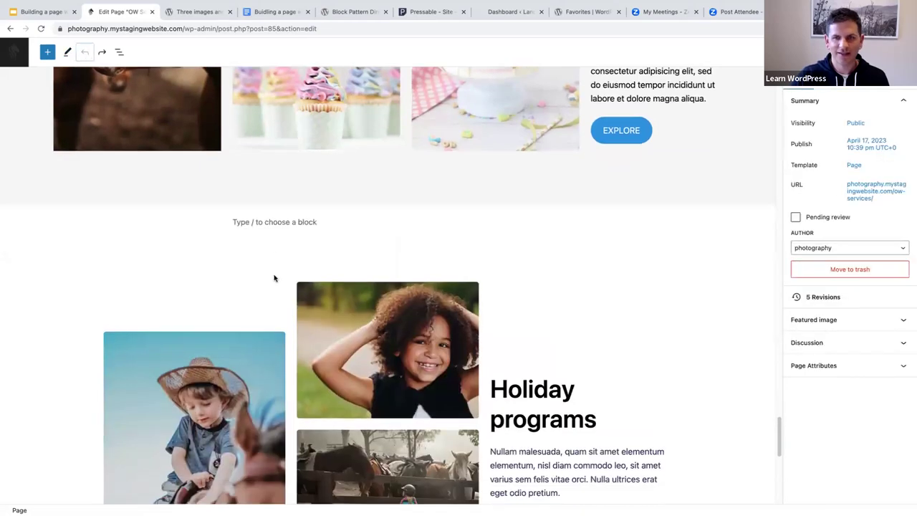
scroll(268, 226, "up", 2)
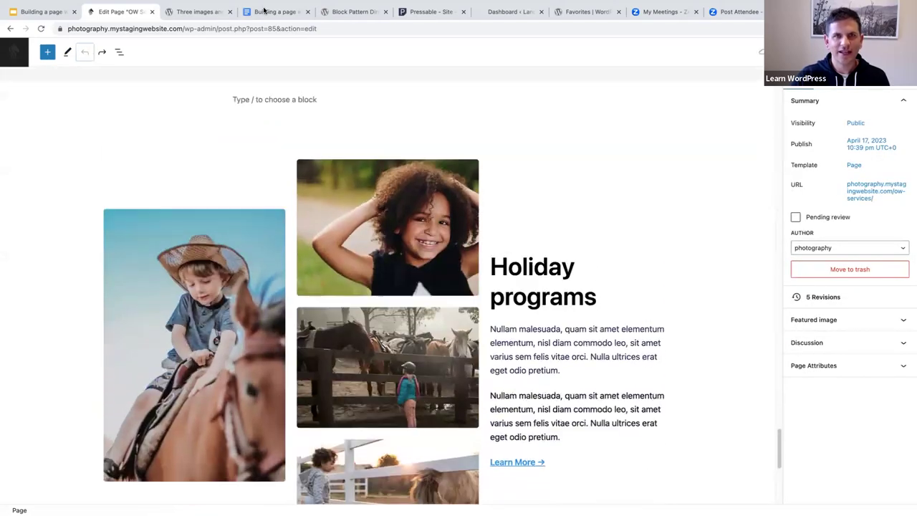
Step: Select the Holiday Program pattern link in the Google Docs notes and return to the pattern directory
left_click(263, 10)
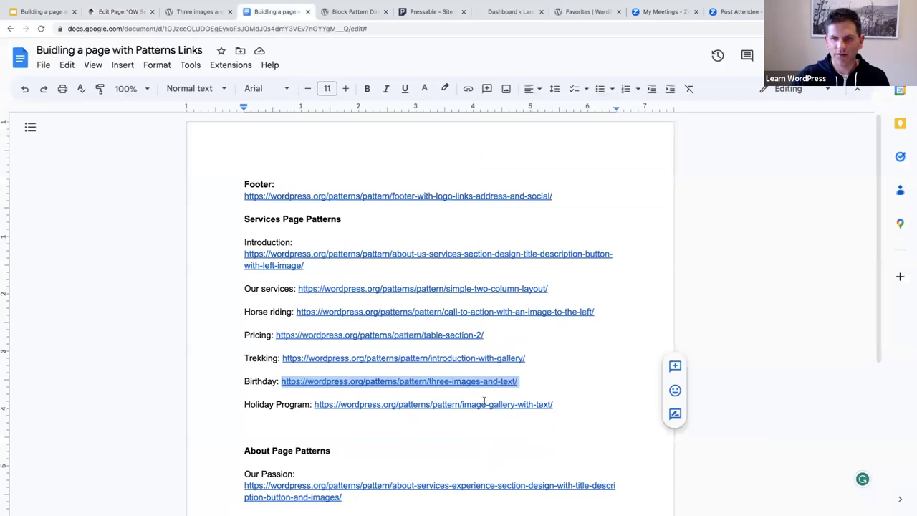
left_click_drag(553, 404, 314, 404)
key("ctrl+c")
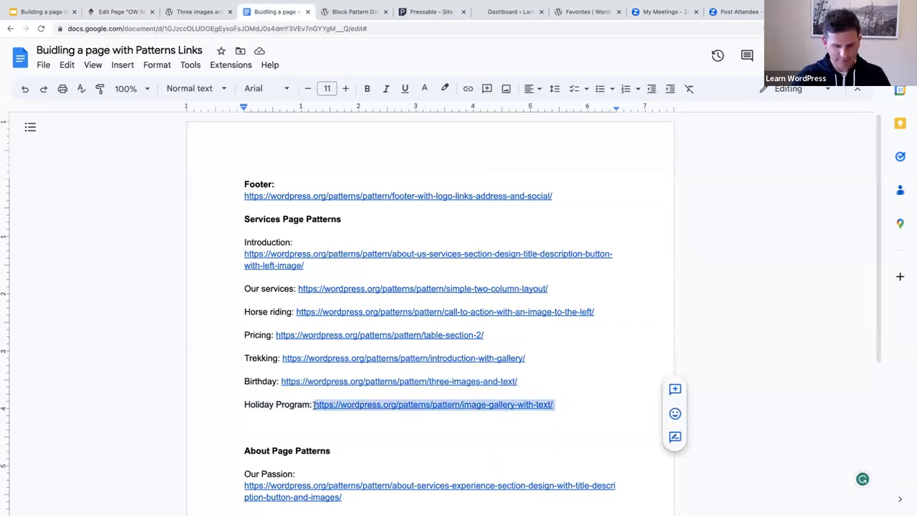
left_click(193, 13)
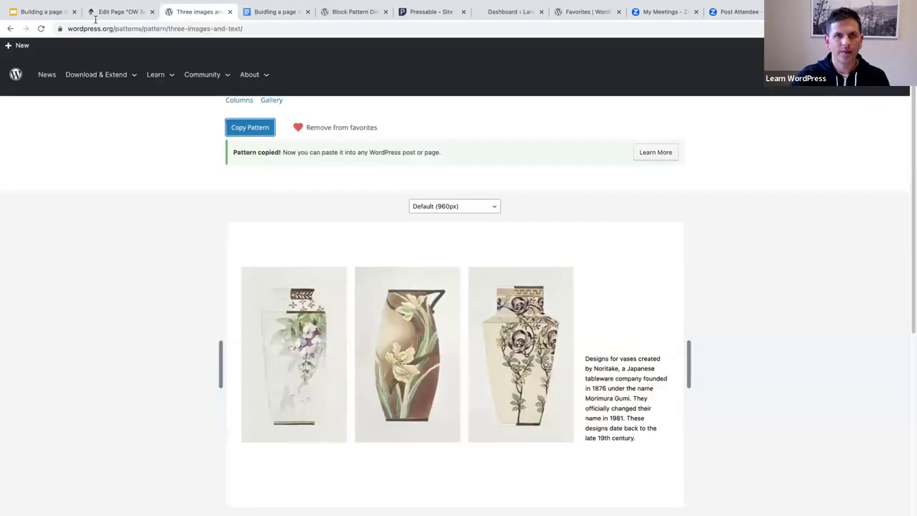
Step: Load the Image Gallery with Text pattern page from the pasted Holiday Program link
key("ctrl+l")
key("ctrl+v")
key("Return")
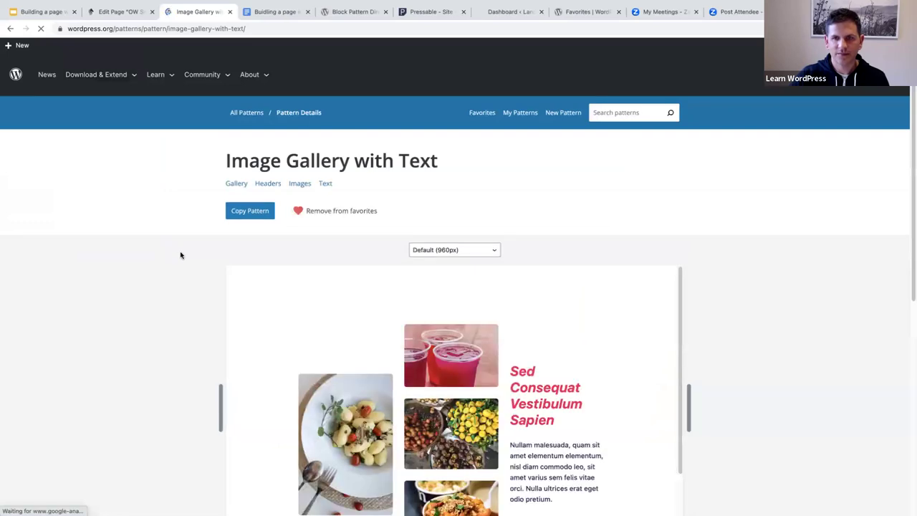
Step: Copy the Image Gallery with Text pattern and return to the Services page editor
scroll(180, 256, "down", 1)
scroll(180, 256, "down", 2)
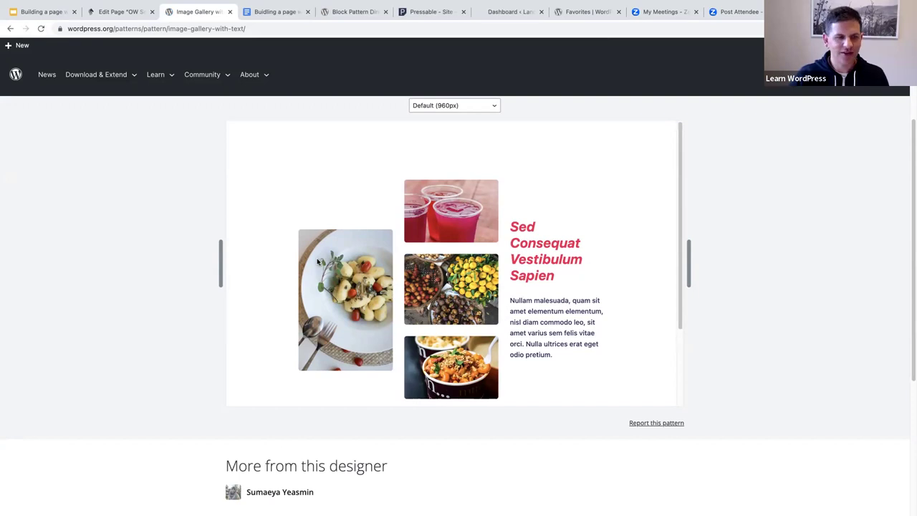
scroll(346, 277, "up", 1)
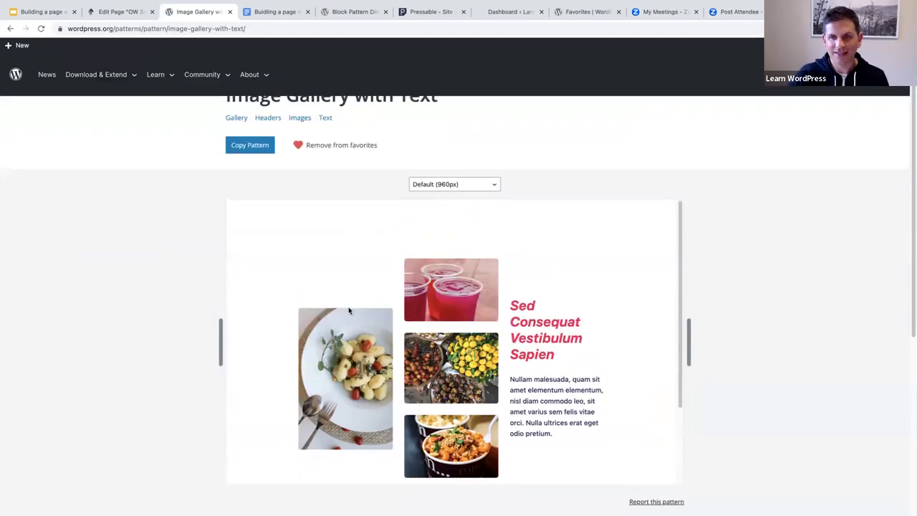
scroll(351, 333, "down", 1)
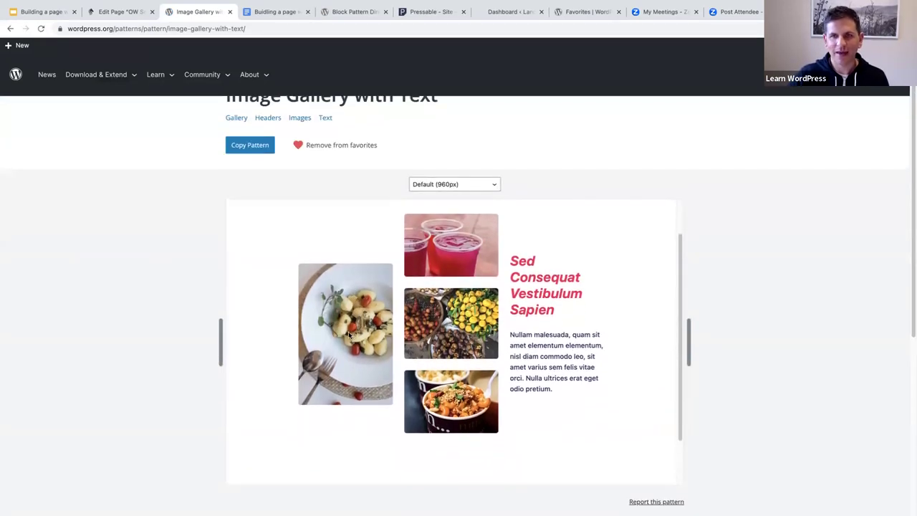
left_click(248, 148)
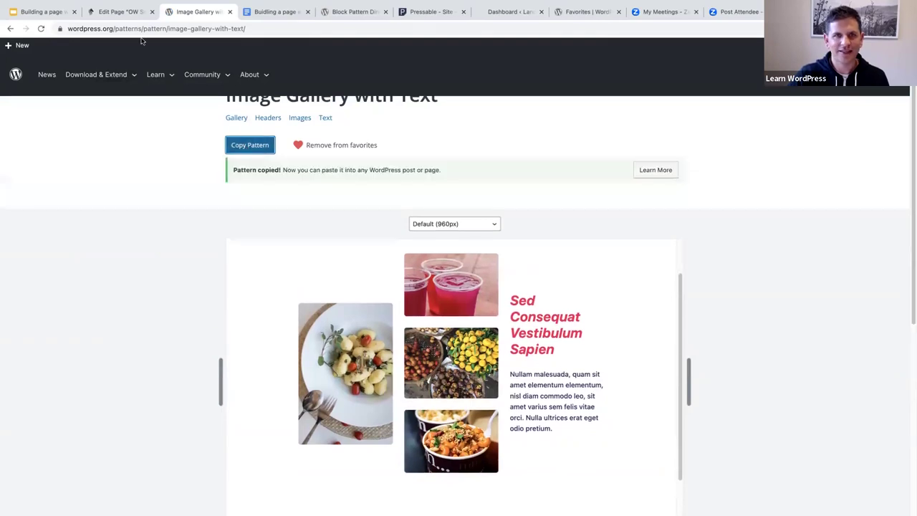
left_click(111, 13)
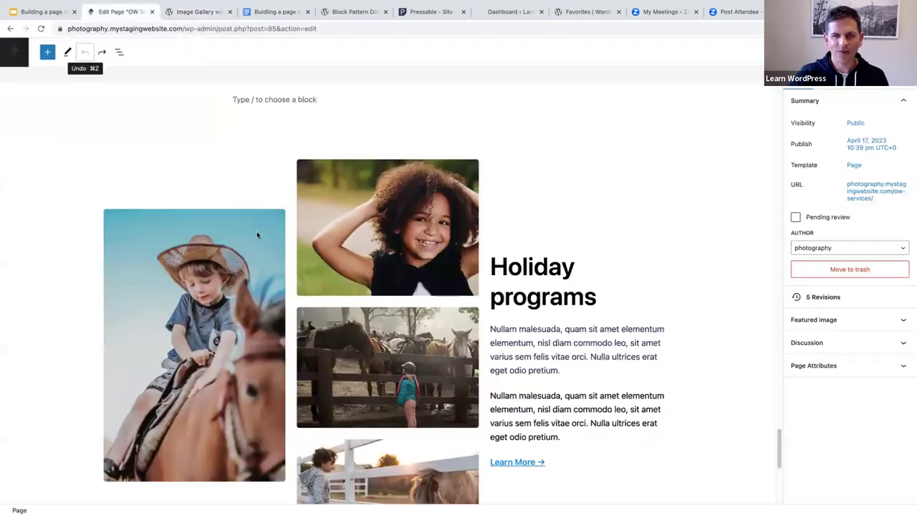
Step: Paste the Image Gallery with Text pattern into the empty block below the Holiday programs gallery
scroll(256, 236, "down", 2)
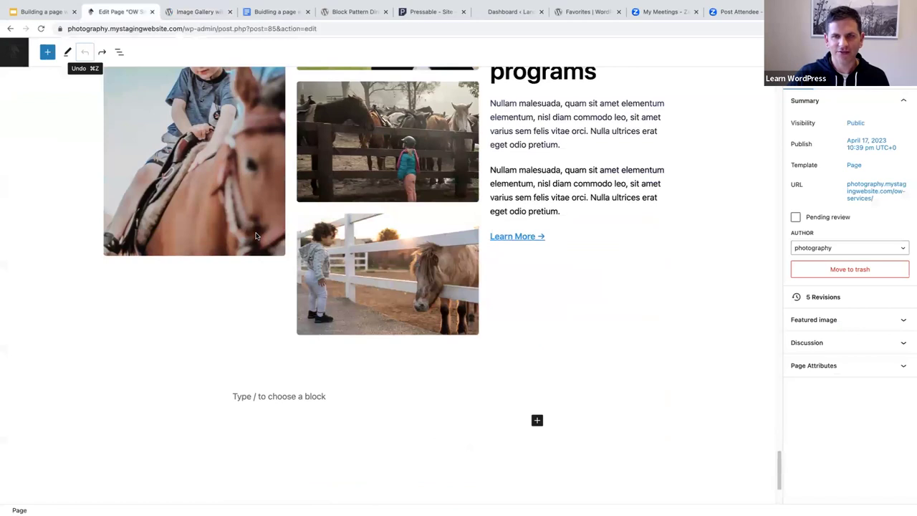
scroll(256, 235, "down", 2)
left_click(240, 272)
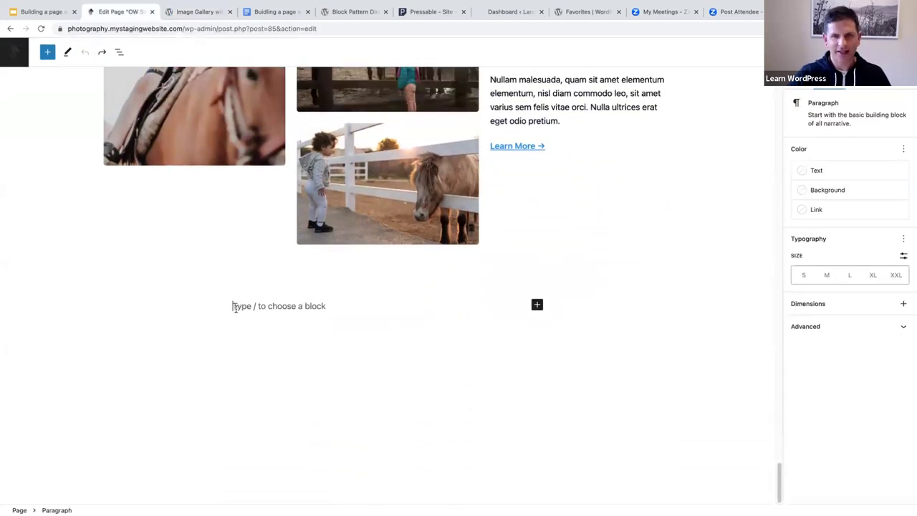
key("ctrl+v")
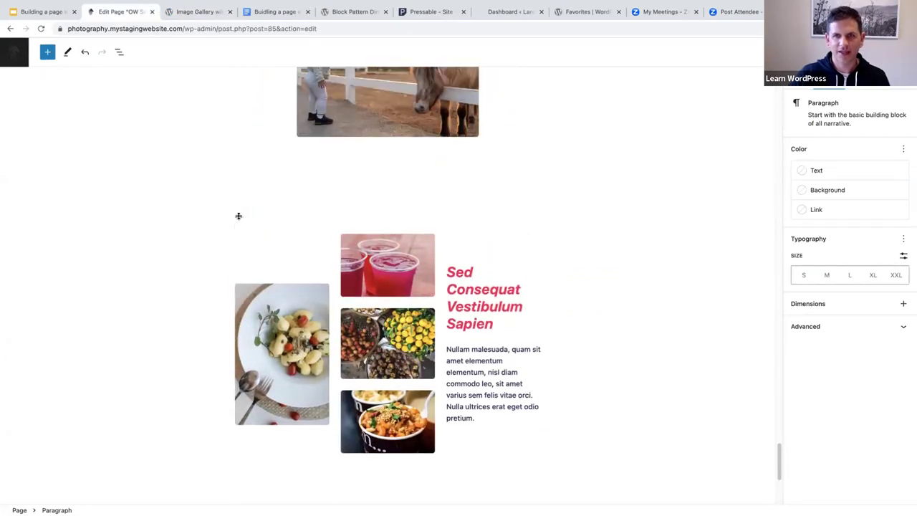
left_click(238, 215)
left_click(229, 253)
left_click(254, 268)
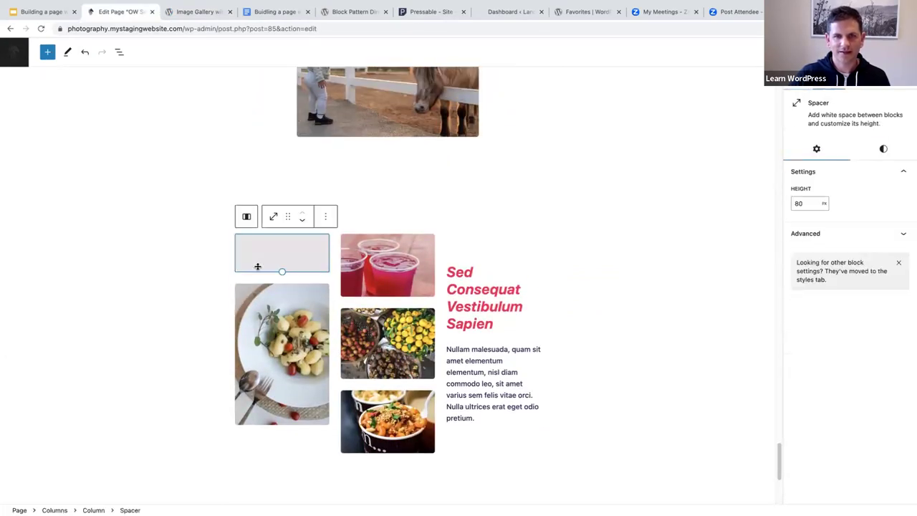
key("ctrl+z")
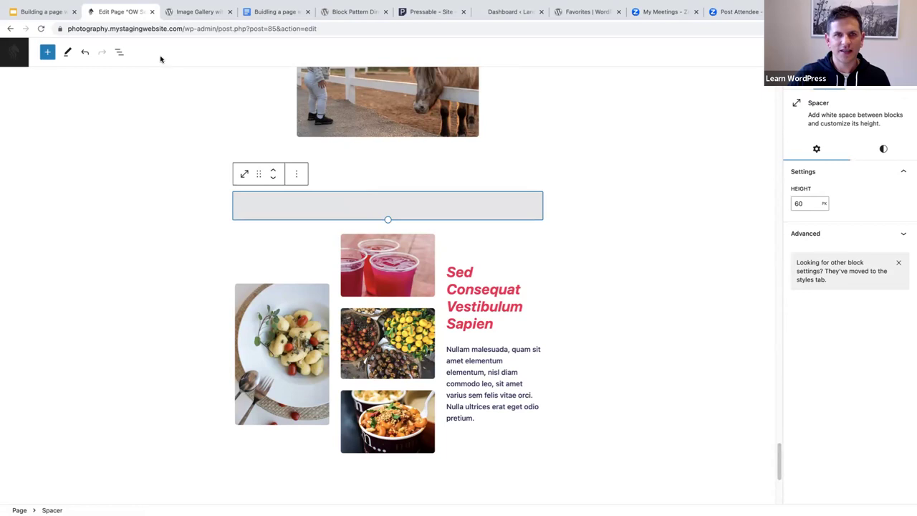
Step: Select the pasted gallery's Columns block from the page's List View outline
left_click(118, 51)
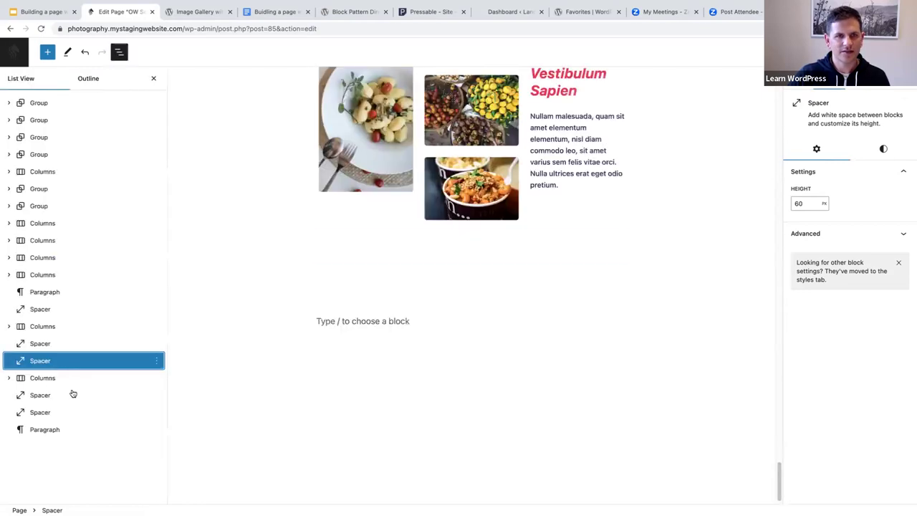
left_click(381, 320)
scroll(366, 293, "up", 5)
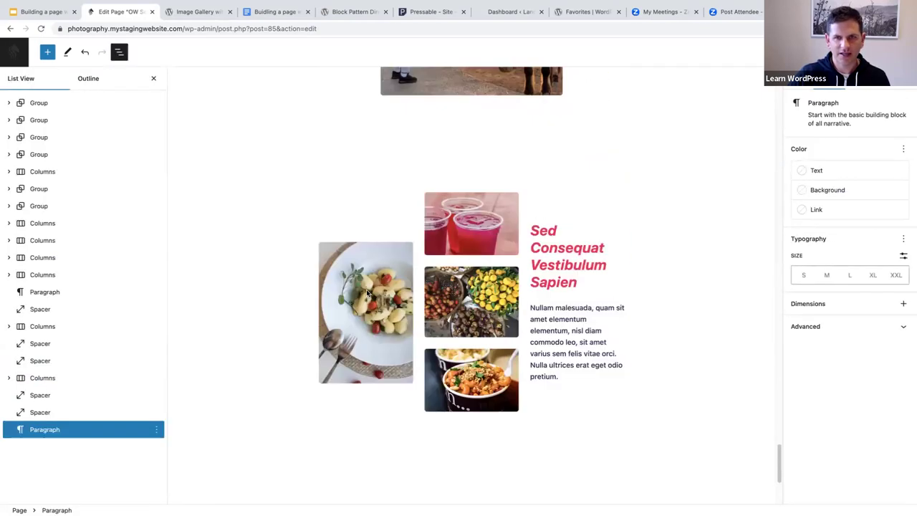
left_click(366, 300)
left_click(42, 363)
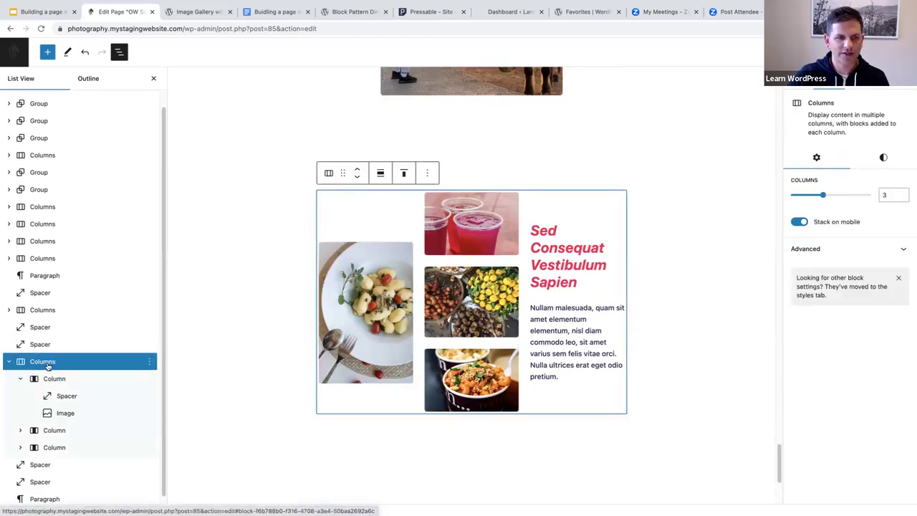
Step: Make the pasted food gallery span the full page width, then deselect it
left_click(381, 174)
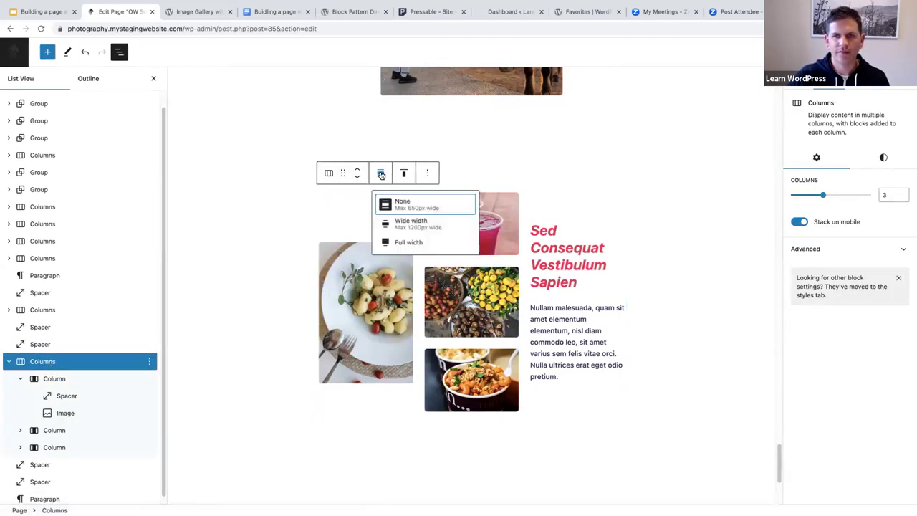
left_click(411, 243)
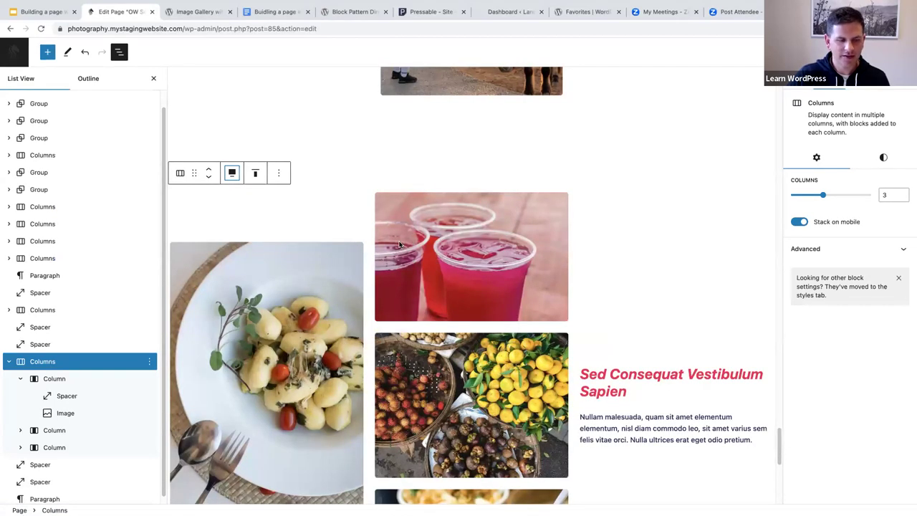
left_click(154, 81)
scroll(344, 310, "down", 1)
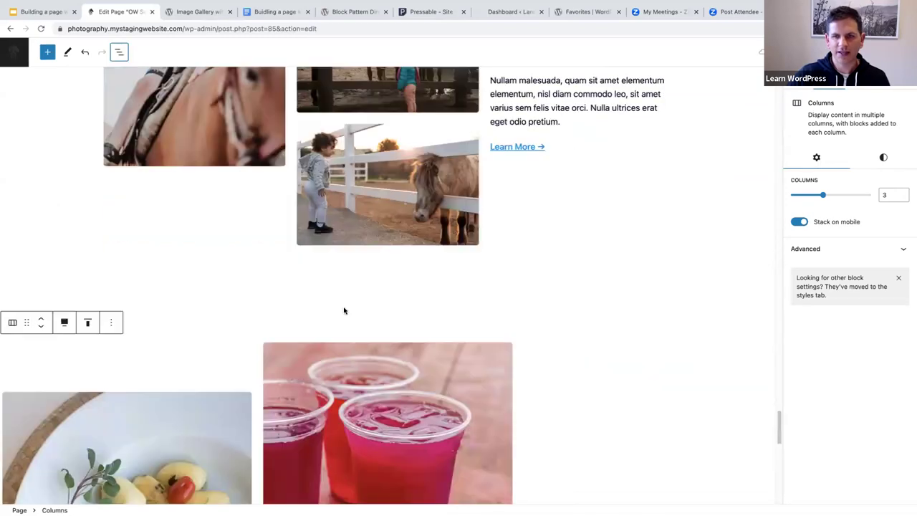
scroll(344, 310, "down", 5)
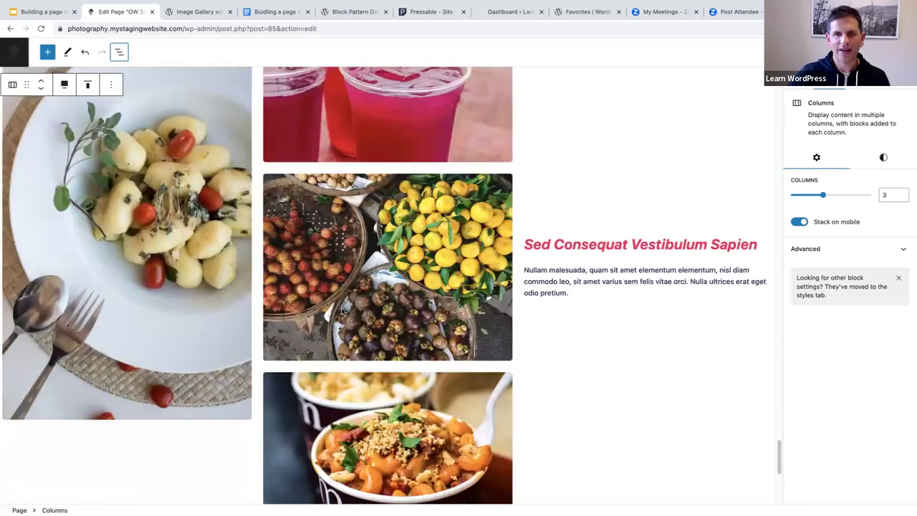
scroll(341, 312, "up", 5)
scroll(341, 311, "down", 5)
scroll(76, 212, "up", 5)
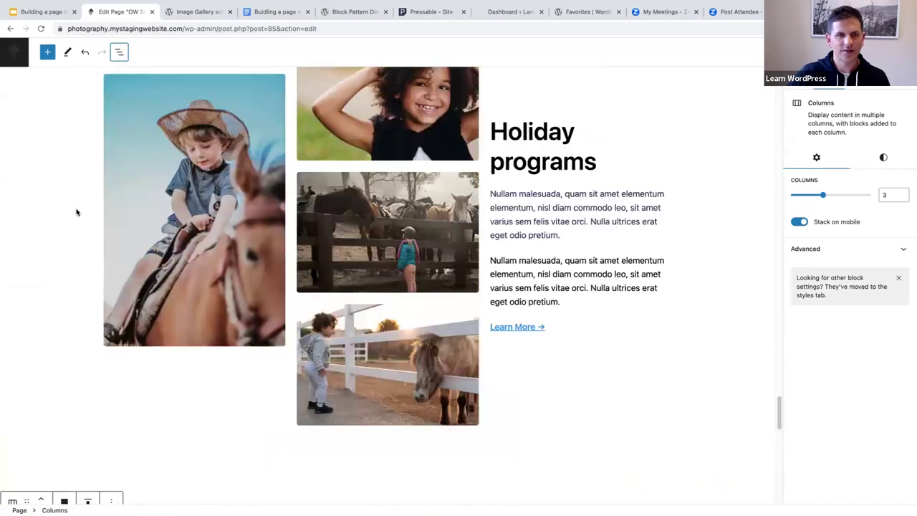
left_click(76, 212)
scroll(71, 209, "up", 1)
scroll(107, 86, "up", 3)
Step: Set the Holiday programs columns' padding to 5 px
left_click(118, 52)
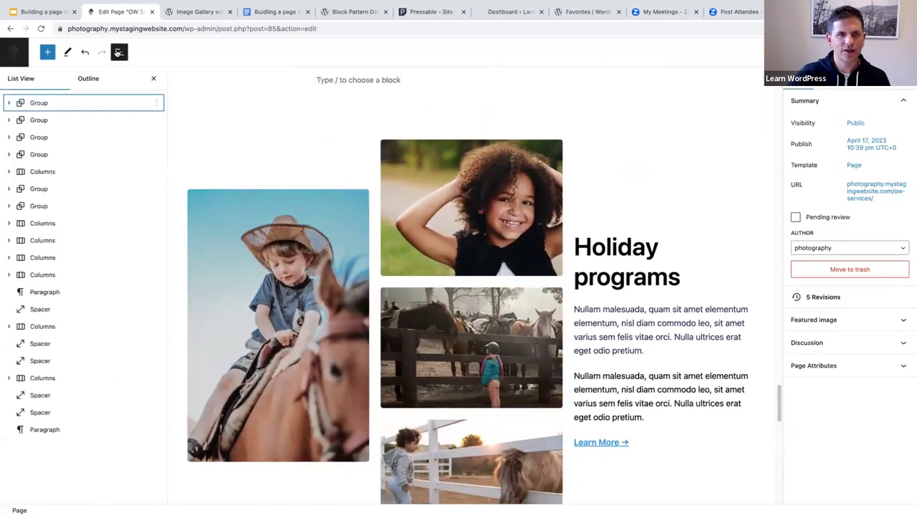
left_click(295, 338)
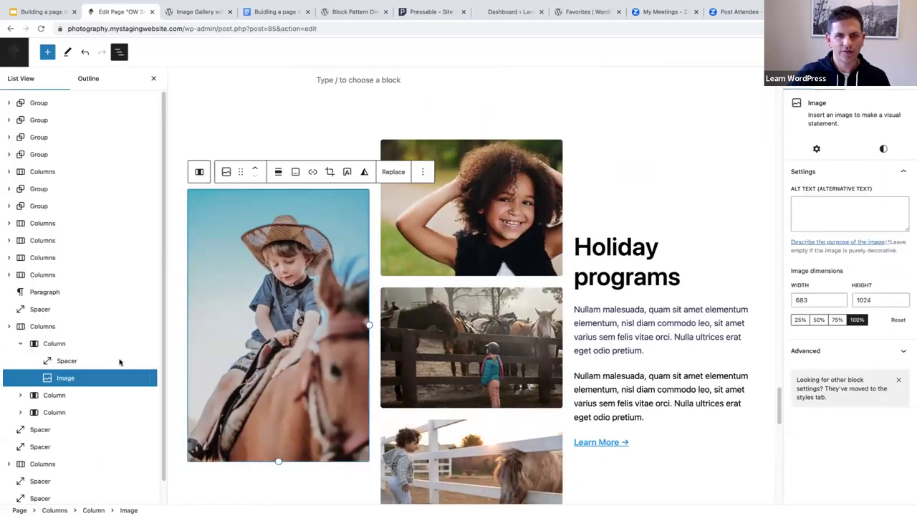
left_click(38, 328)
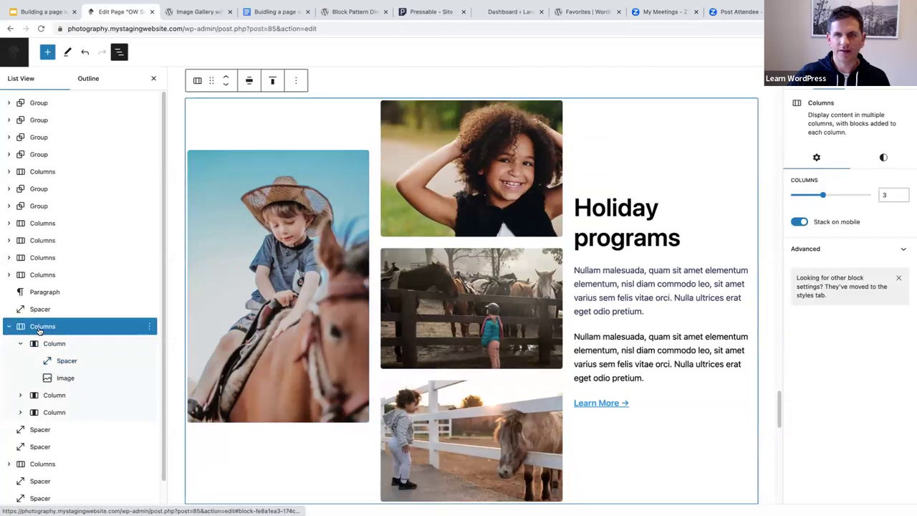
left_click(883, 157)
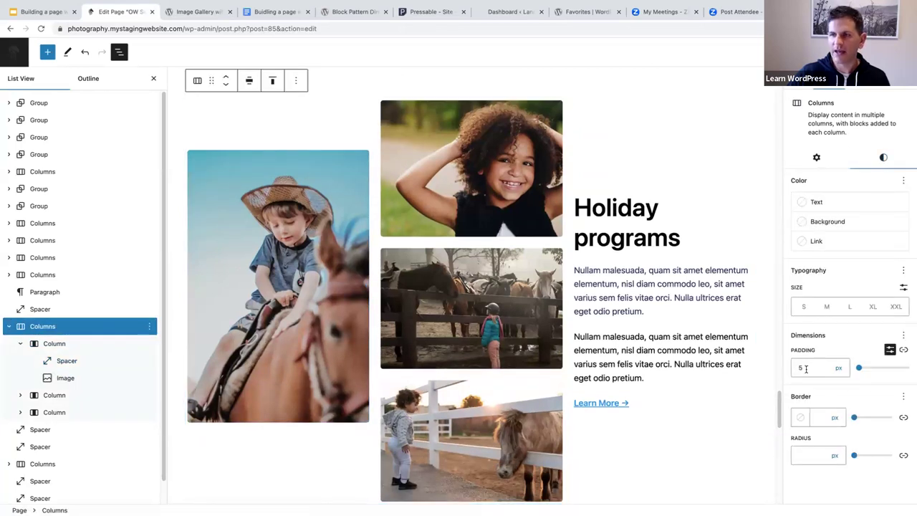
scroll(43, 308, "down", 1)
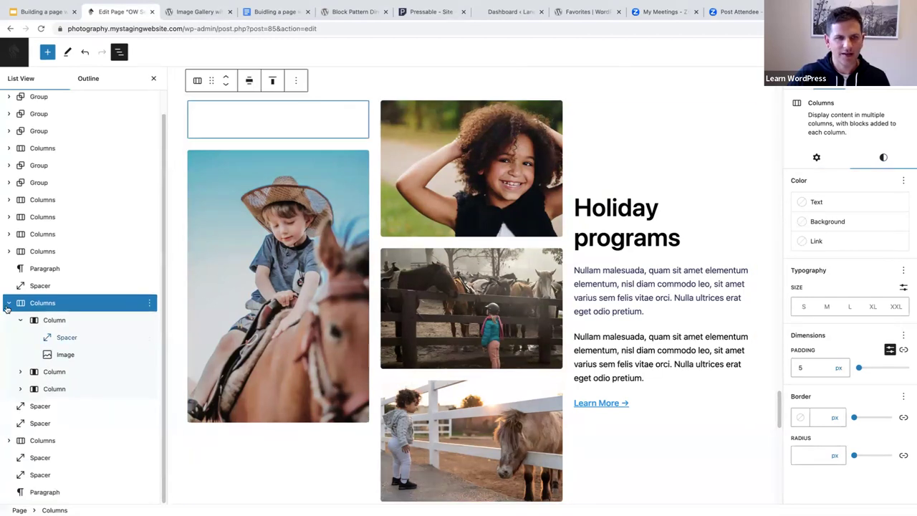
Step: Collapse the Holiday programs columns in List View and select the food gallery columns below
left_click(8, 303)
left_click(41, 377)
scroll(309, 311, "down", 2)
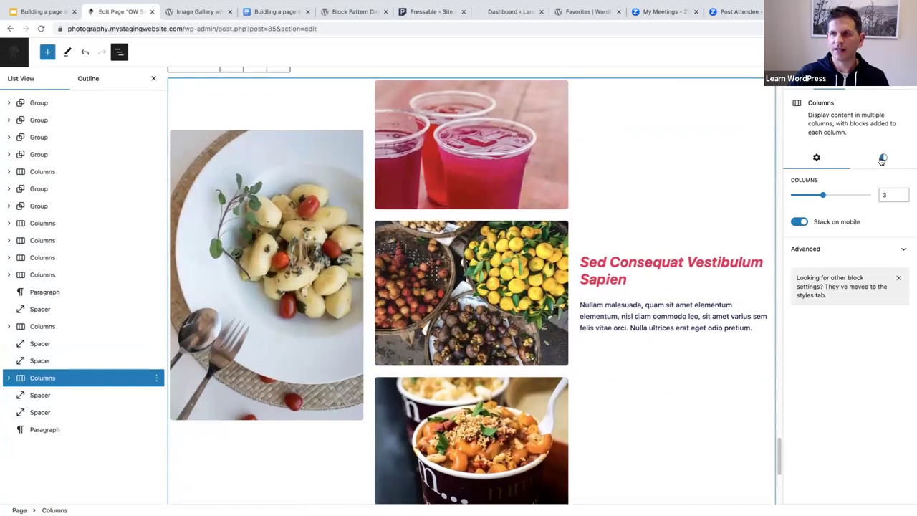
Step: Give the food gallery columns a linked padding of 67 px on all sides
left_click(882, 159)
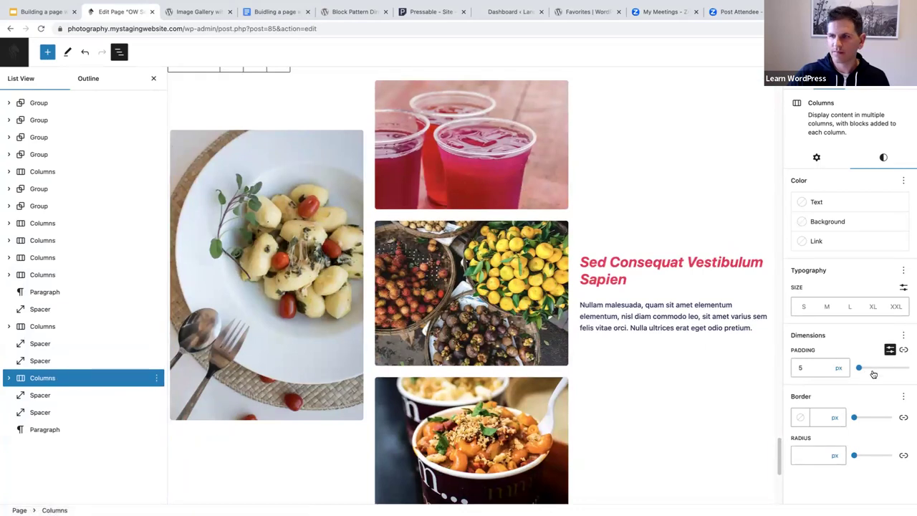
left_click(903, 350)
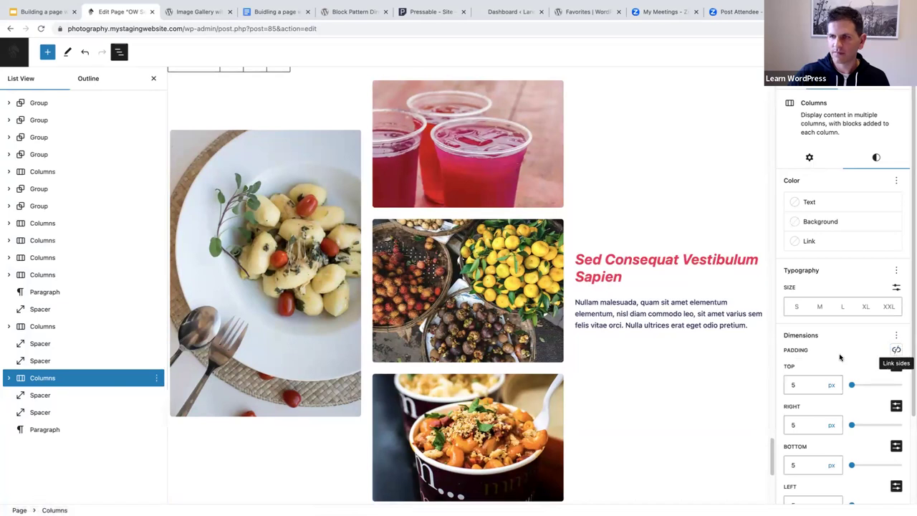
left_click(895, 349)
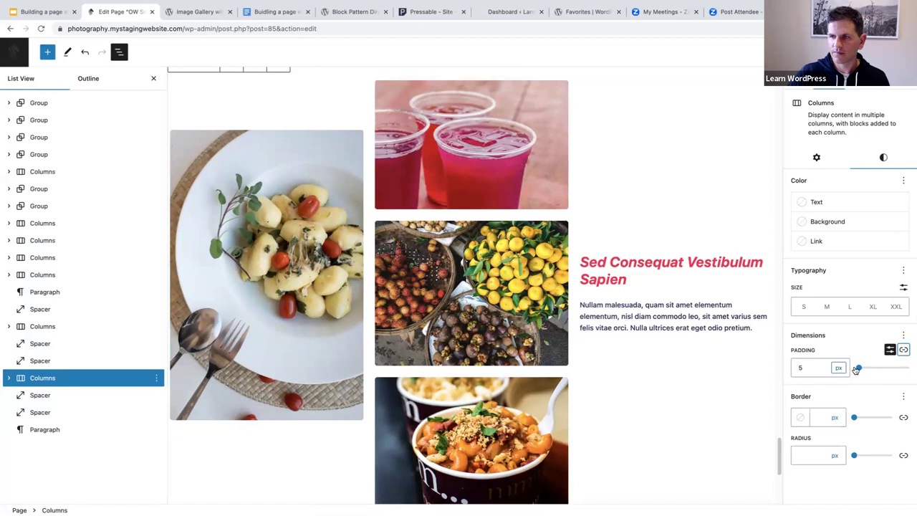
left_click_drag(859, 368, 868, 369)
scroll(529, 346, "up", 3)
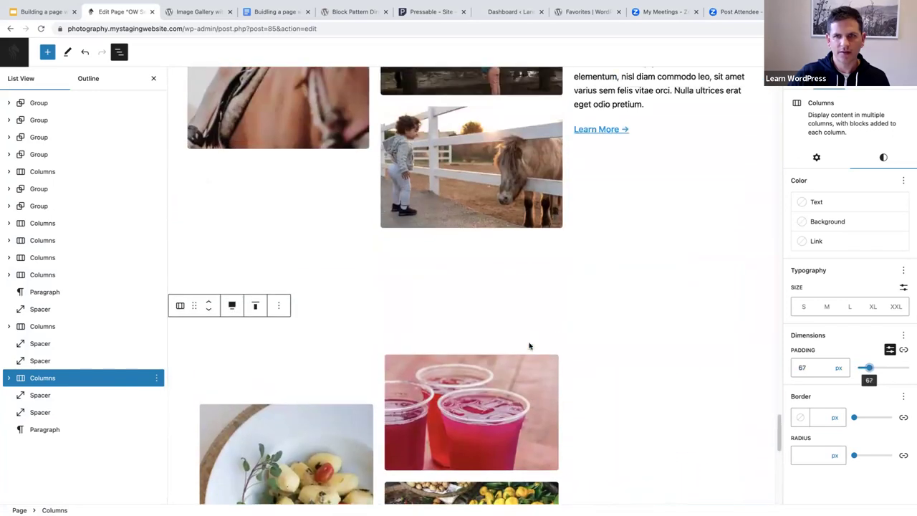
scroll(529, 346, "down", 2)
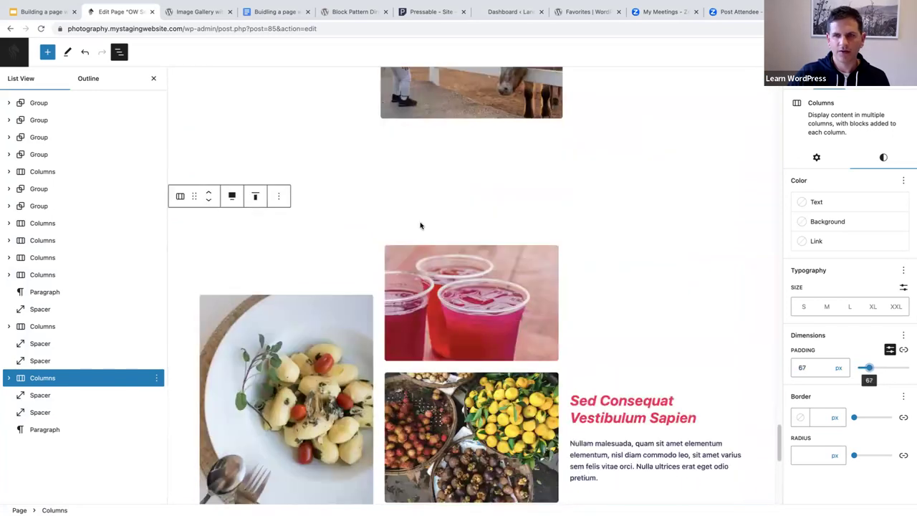
Step: Reselect the food gallery columns block and hide the List View outline
left_click(421, 226)
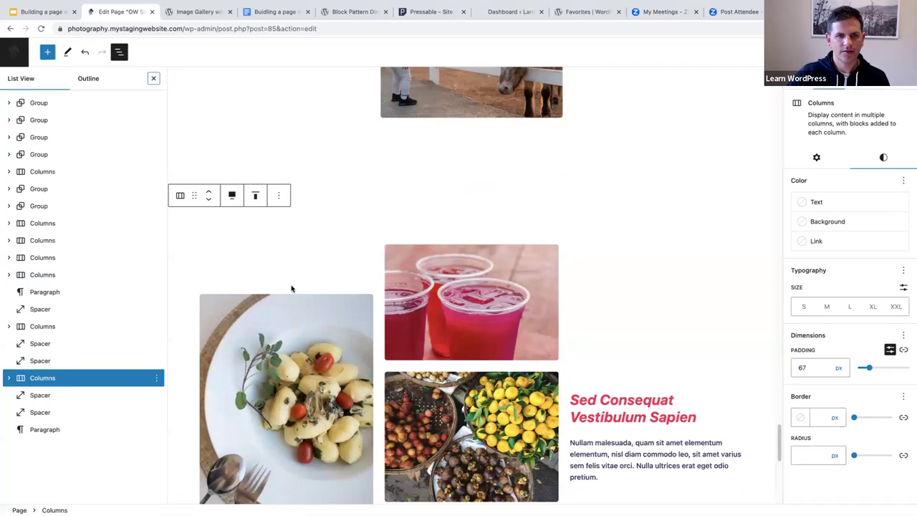
key("ctrl+alt+o")
scroll(316, 284, "up", 3)
scroll(315, 283, "down", 3)
scroll(174, 198, "down", 4)
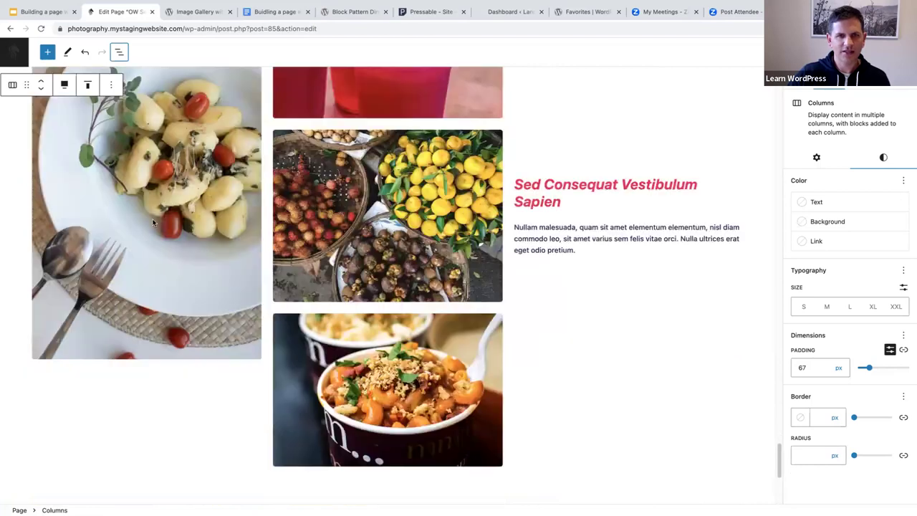
Step: Replace the gnocchi photo with the boy-on-horse photo from the media library
scroll(153, 222, "up", 3)
left_click(191, 252)
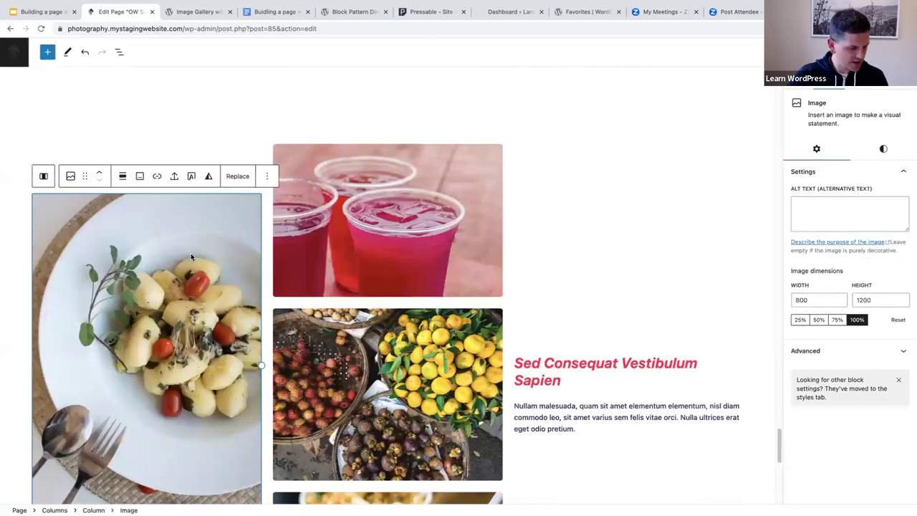
scroll(191, 253, "down", 1)
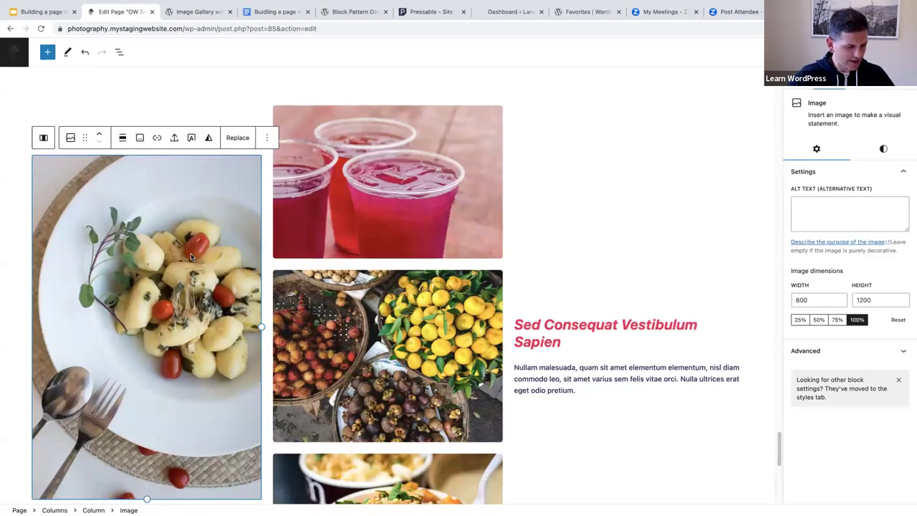
left_click(241, 139)
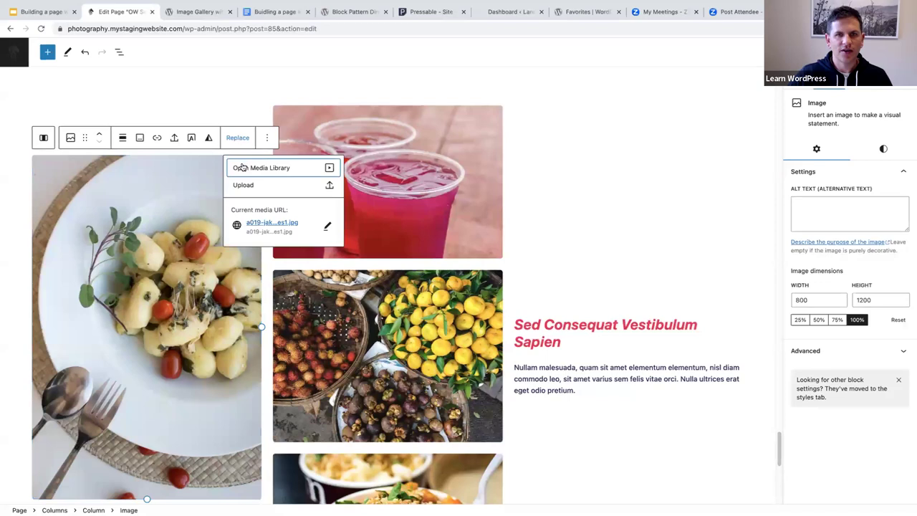
left_click(242, 168)
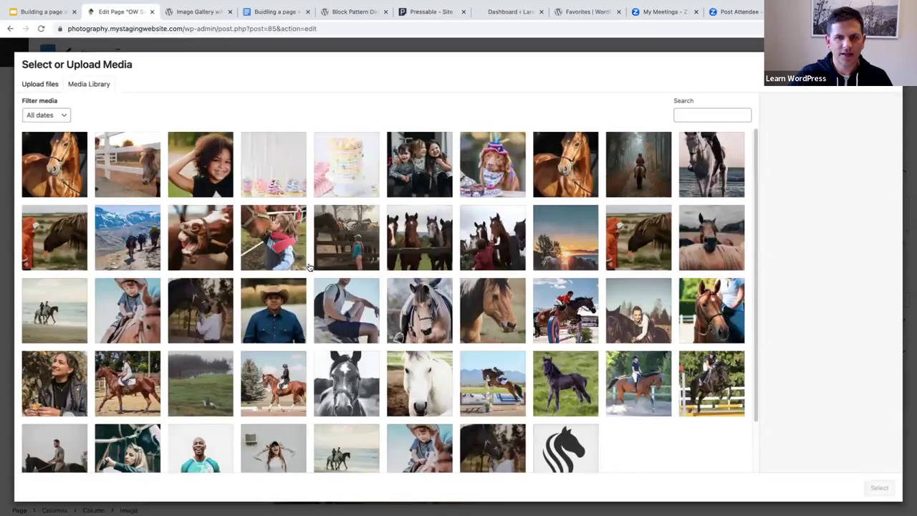
scroll(309, 267, "down", 1)
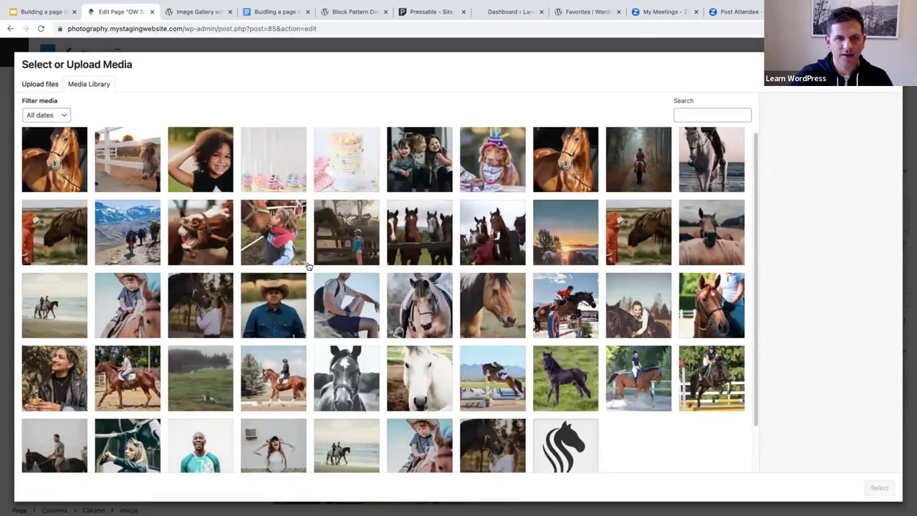
left_click(105, 288)
left_click(883, 489)
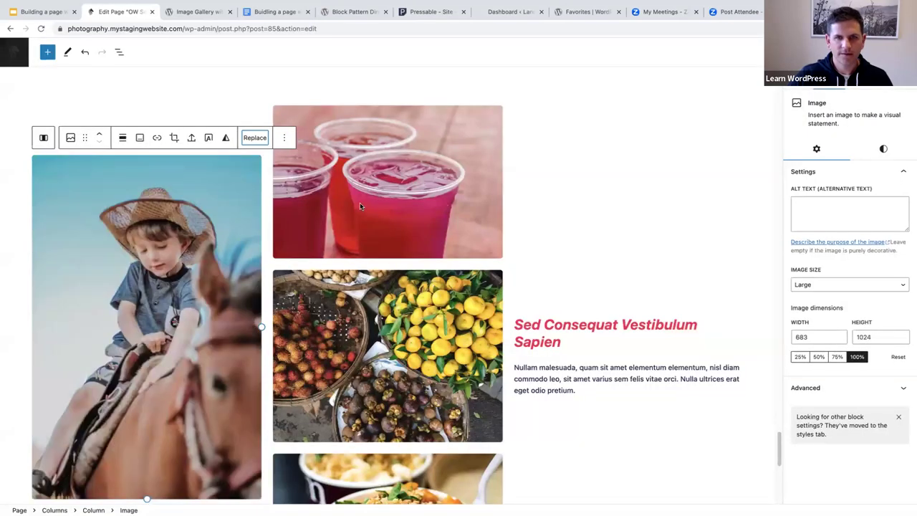
Step: Replace the drinks photo with the smiling girl photo
left_click(359, 202)
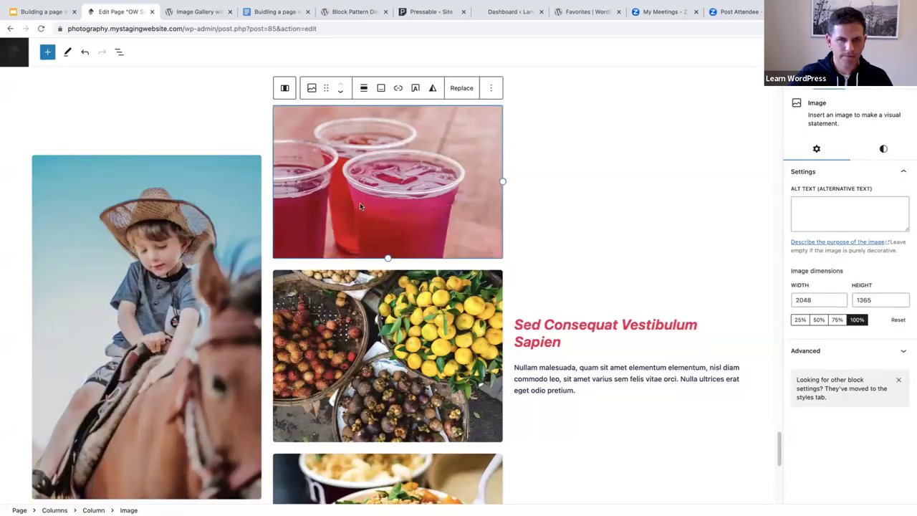
left_click(464, 89)
left_click(477, 120)
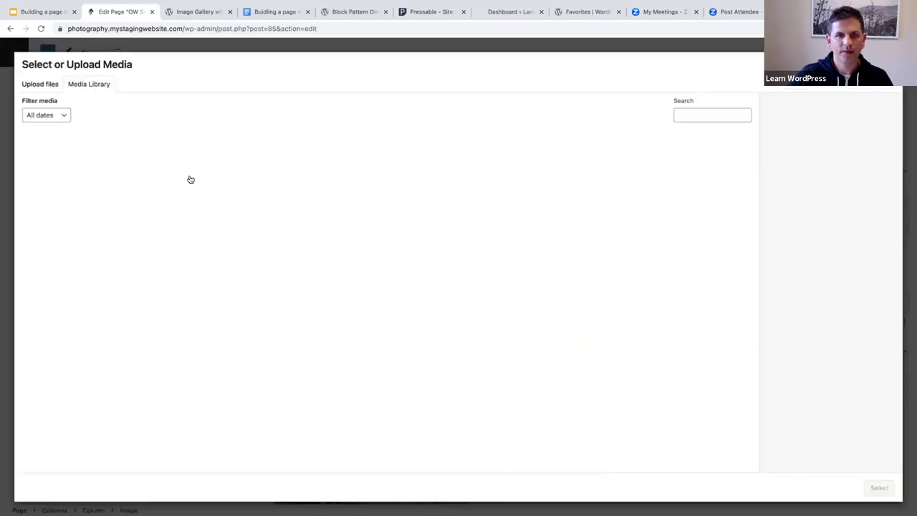
left_click(209, 187)
left_click(878, 487)
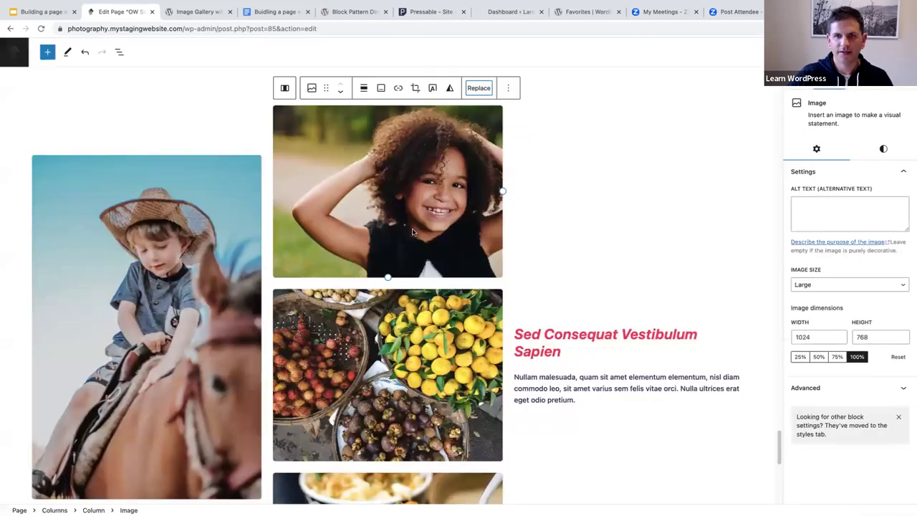
Step: Replace the fruit photo with the photo of a child at the horse fence
scroll(355, 287, "down", 2)
left_click(356, 286)
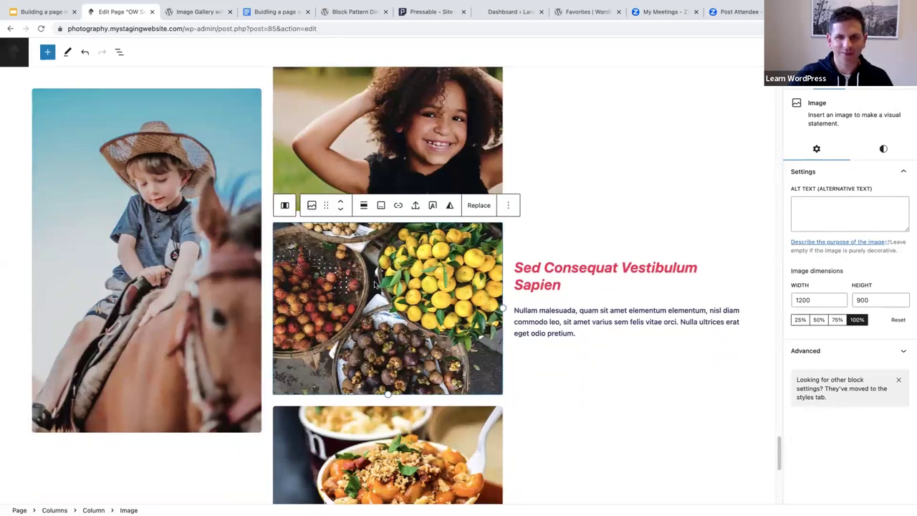
left_click(478, 205)
left_click(493, 241)
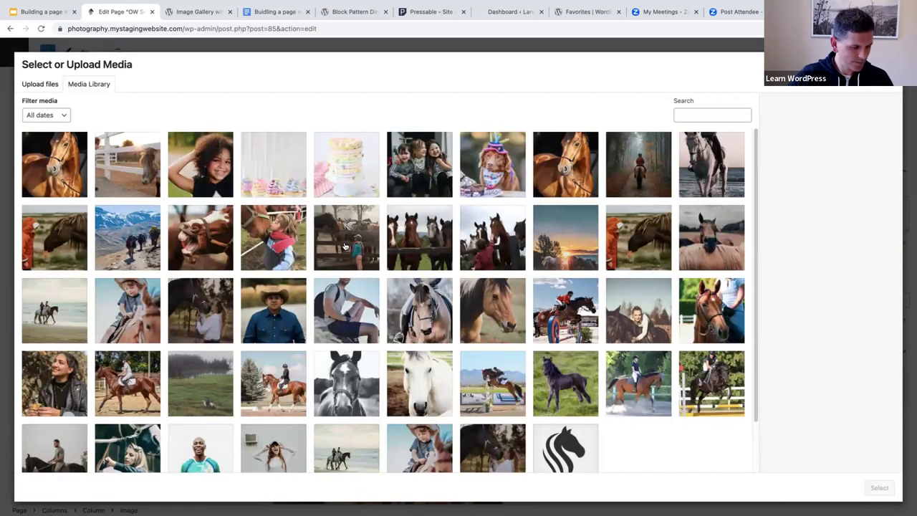
left_click(344, 247)
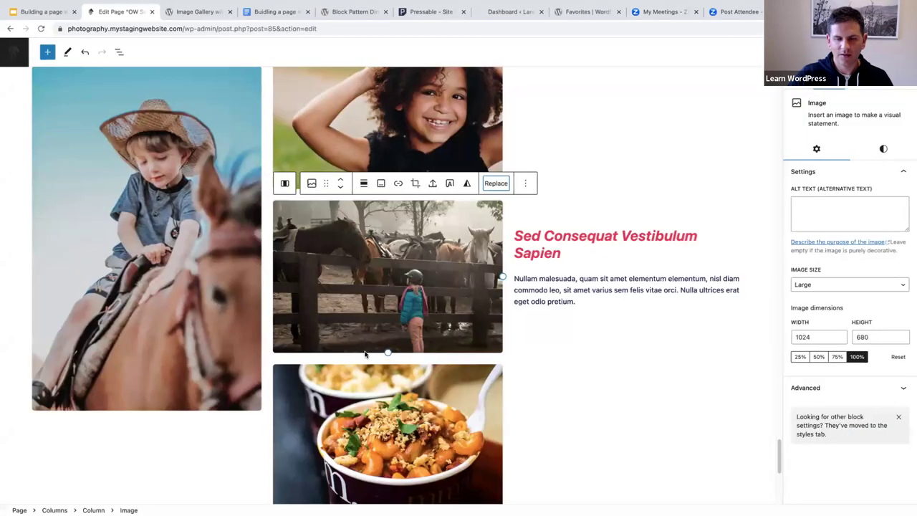
scroll(365, 354, "down", 1)
left_click(365, 354)
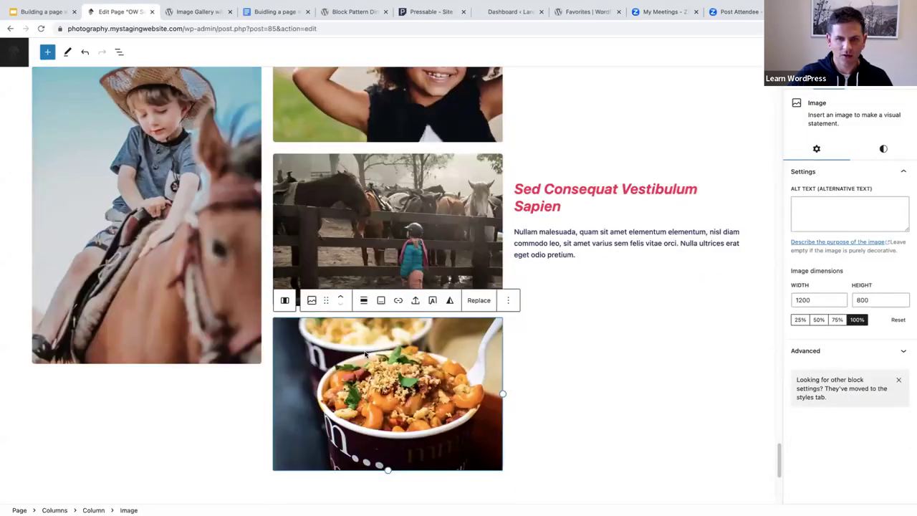
left_click(479, 300)
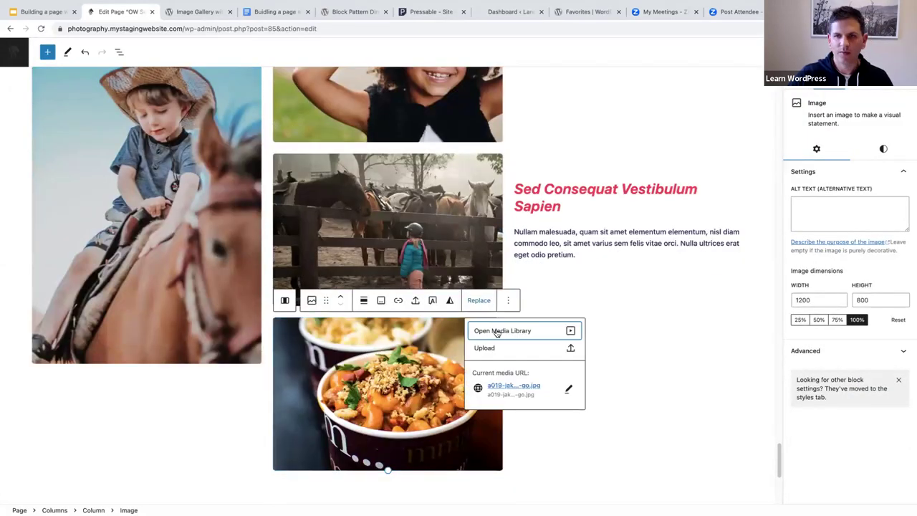
Step: Replace the pasta photo with the media-library image of four horses behind a fence
left_click(495, 331)
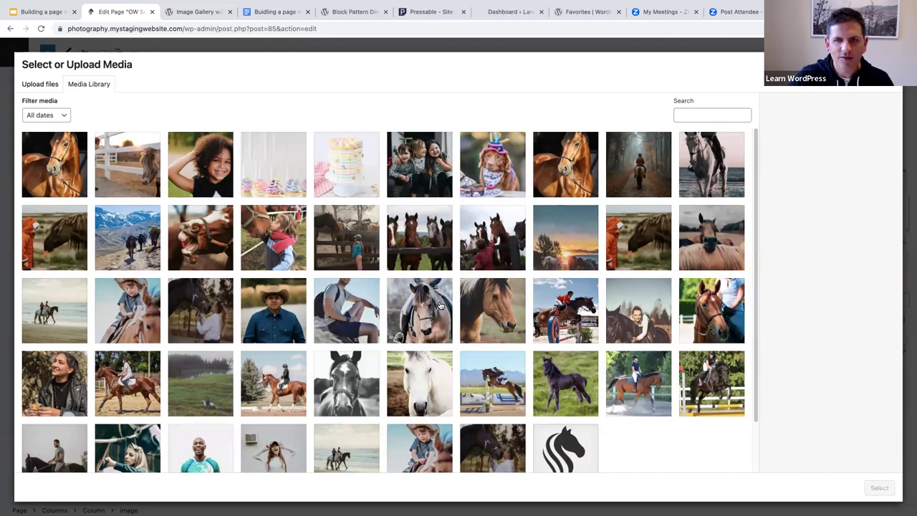
scroll(440, 306, "down", 1)
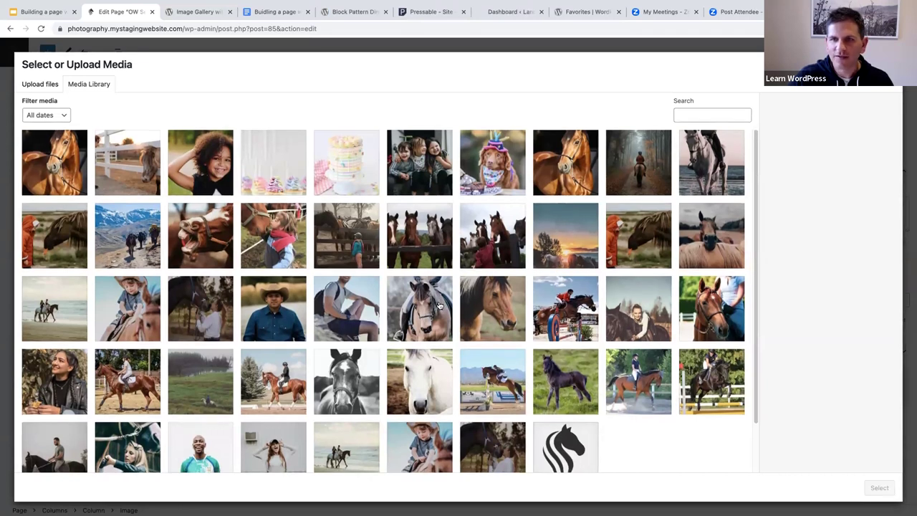
scroll(440, 306, "down", 1)
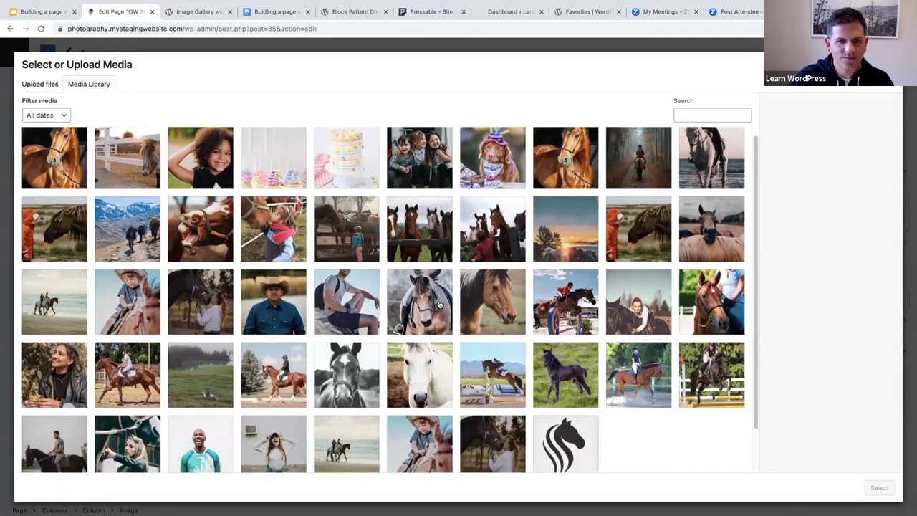
scroll(440, 303, "down", 3)
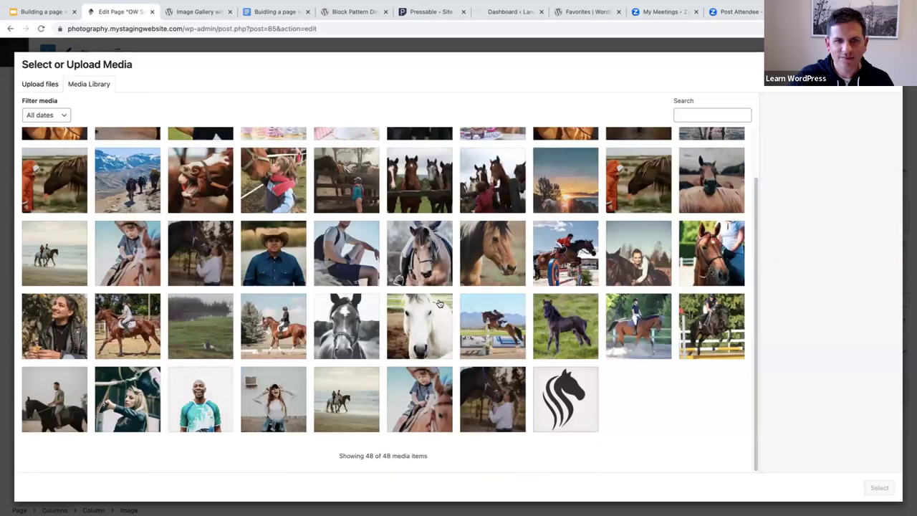
scroll(439, 304, "up", 3)
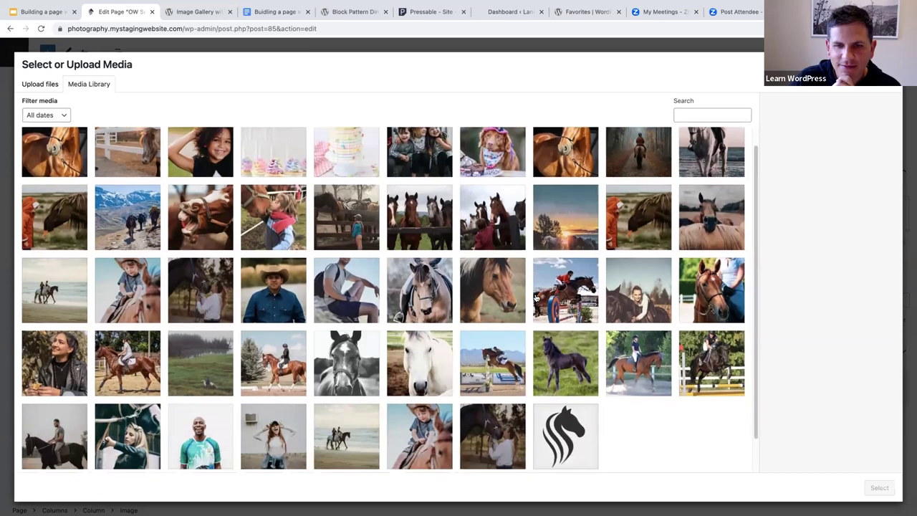
scroll(535, 298, "down", 2)
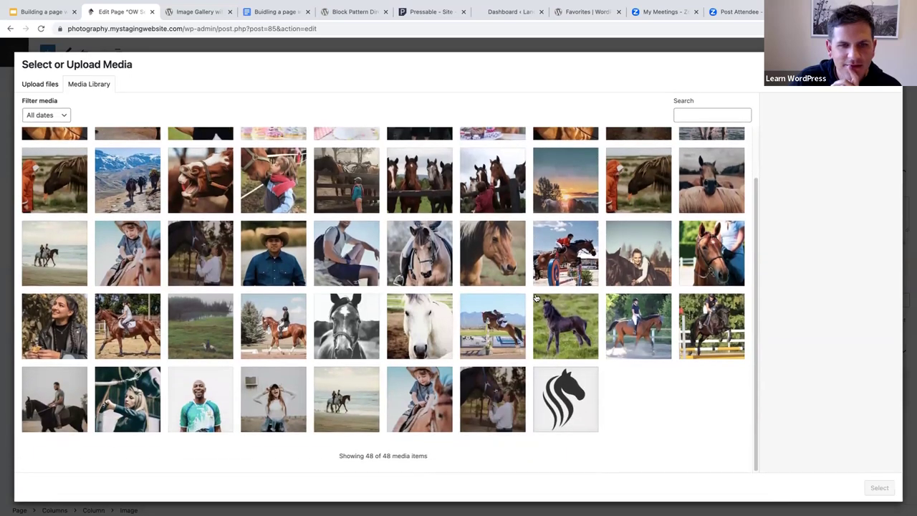
scroll(535, 297, "up", 1)
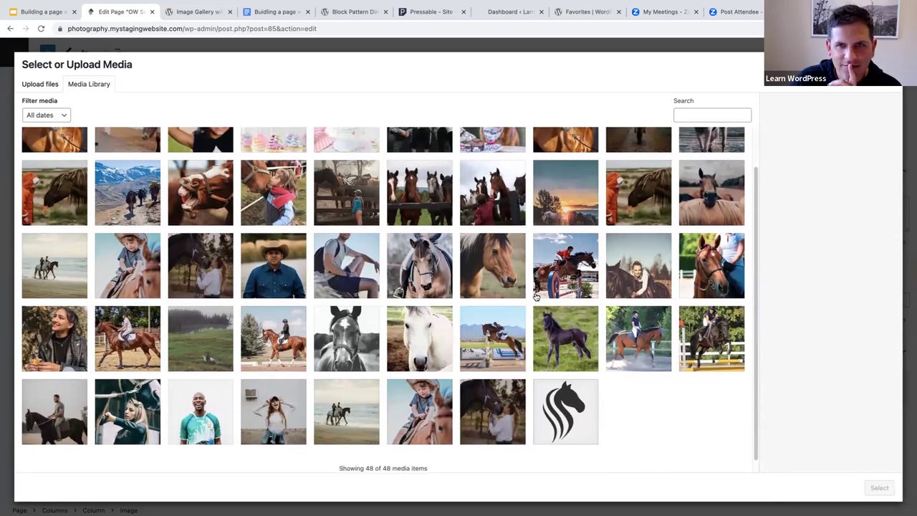
scroll(536, 297, "up", 1)
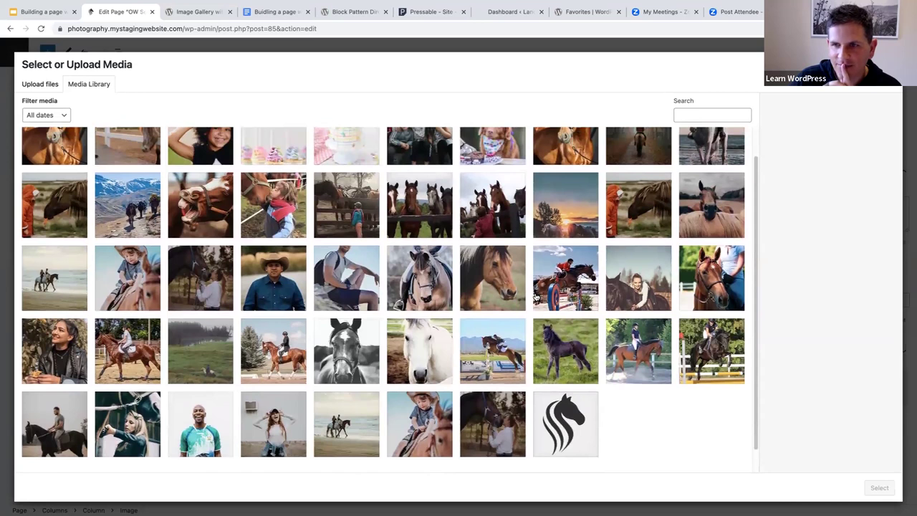
scroll(535, 298, "up", 2)
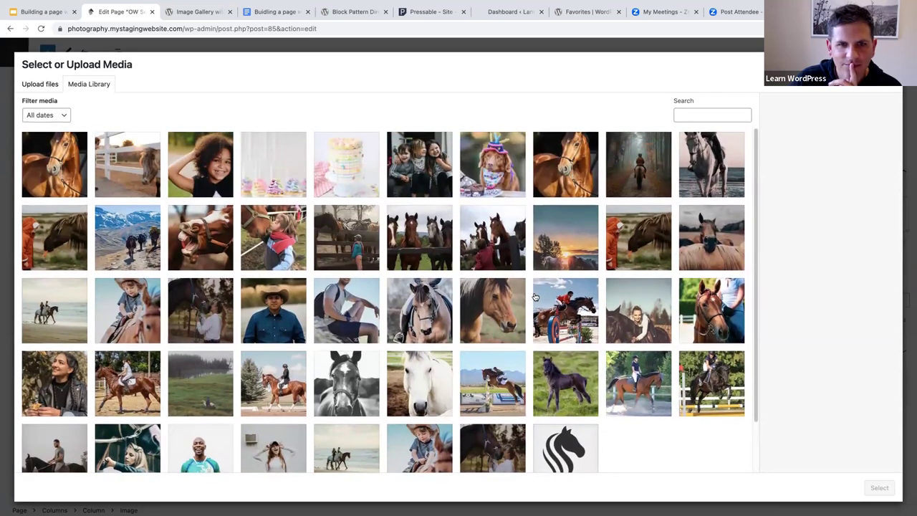
scroll(535, 295, "down", 2)
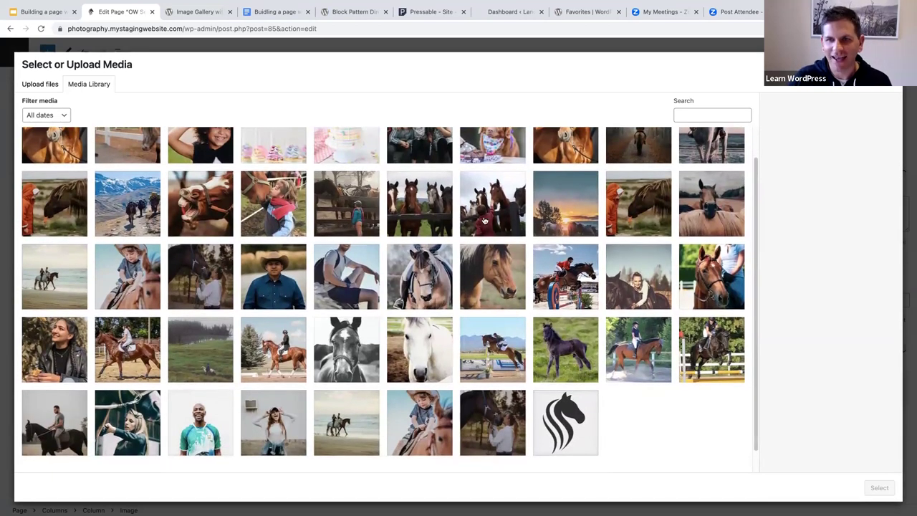
left_click(428, 212)
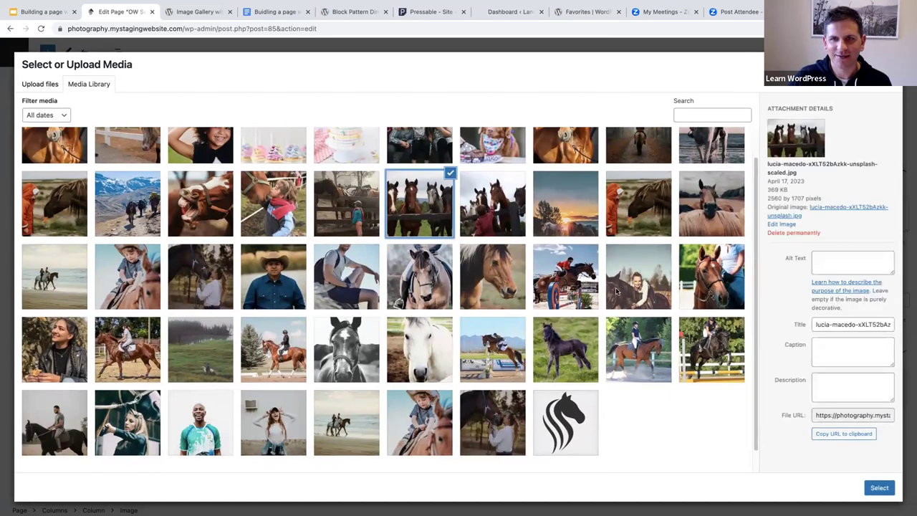
key("Return")
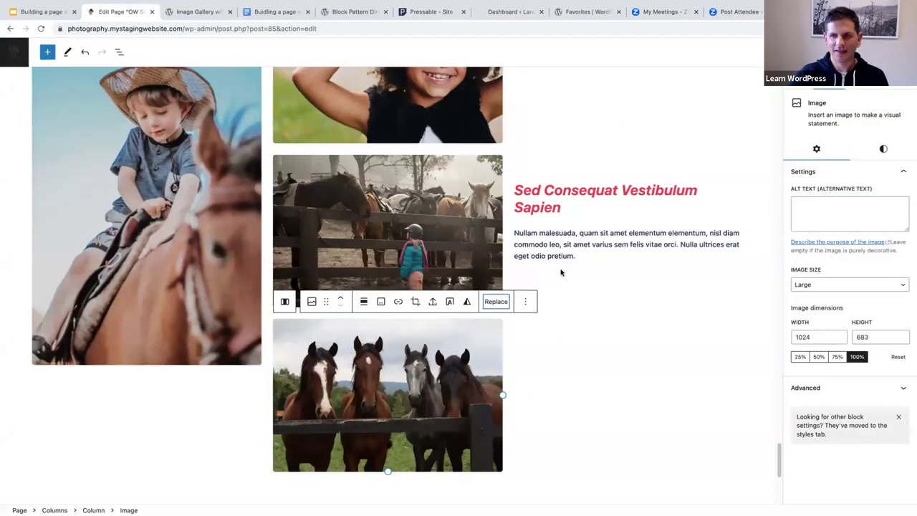
Step: Turn the second gallery's red placeholder heading black and retitle it 'Holiday Program'
scroll(560, 272, "up", 1)
left_click_drag(561, 255, 514, 236)
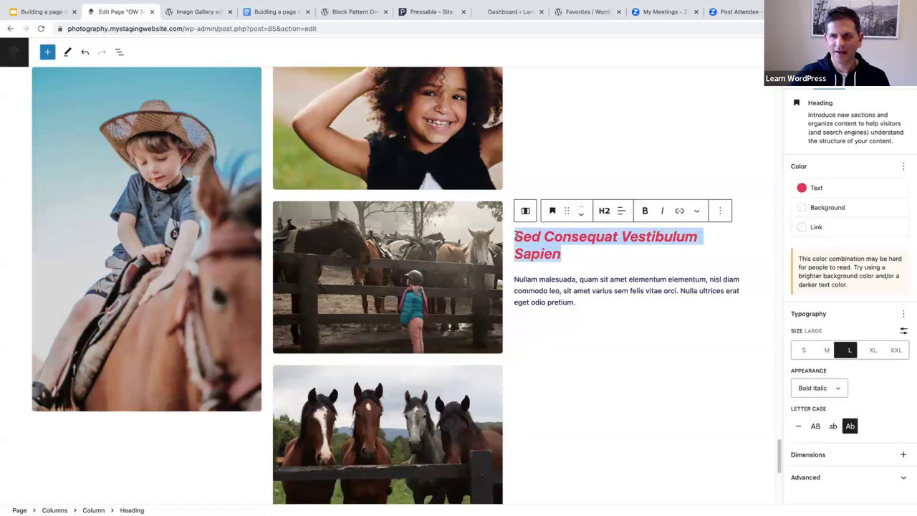
left_click(815, 189)
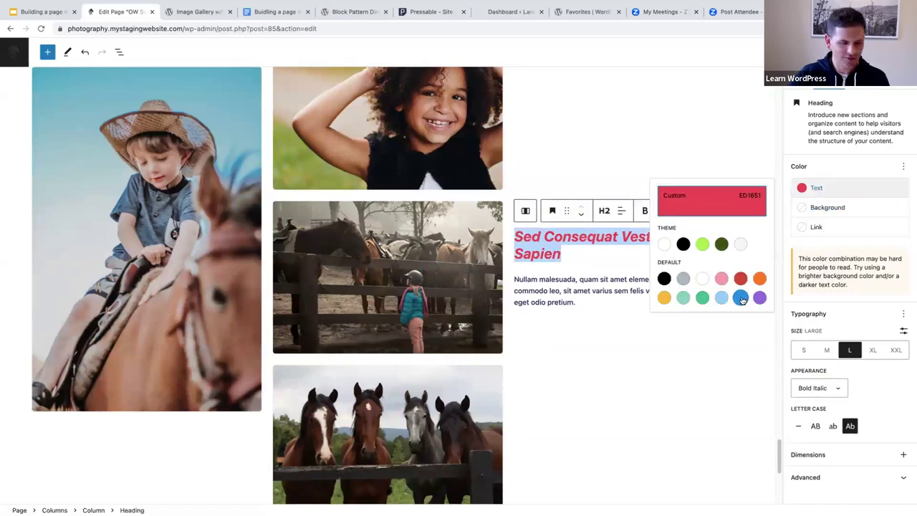
left_click(681, 244)
left_click(563, 253)
left_click_drag(563, 254, 514, 237)
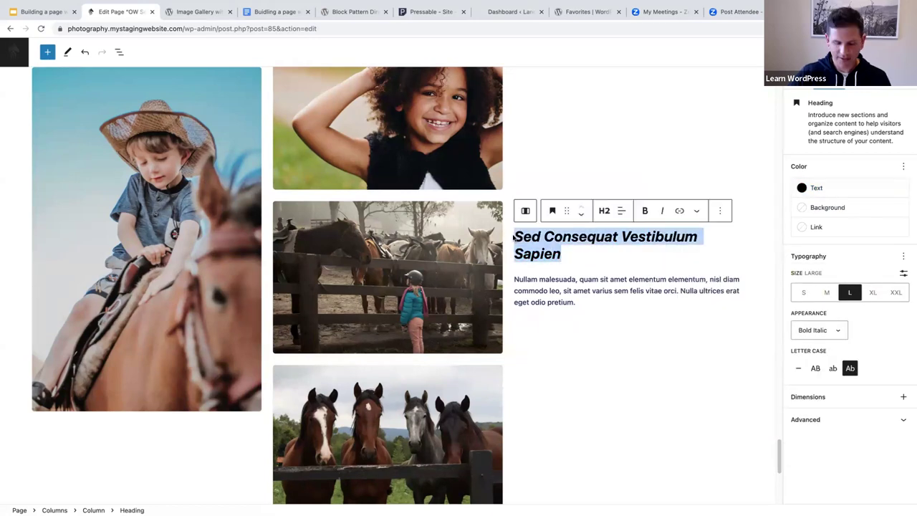
type("Holiday")
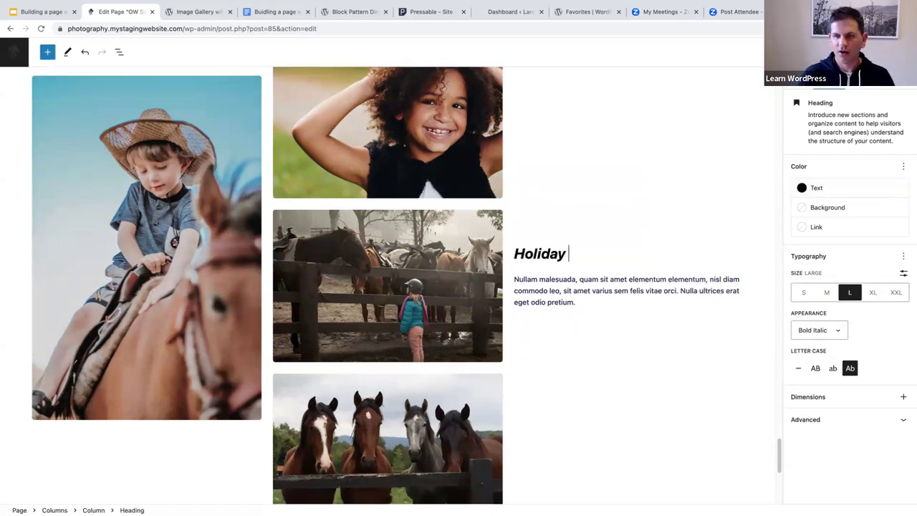
type(" Pro")
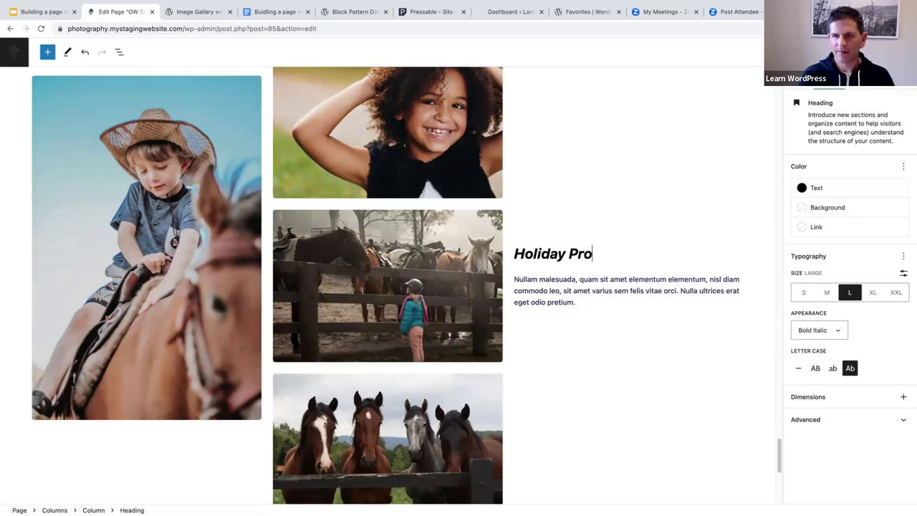
type("gram")
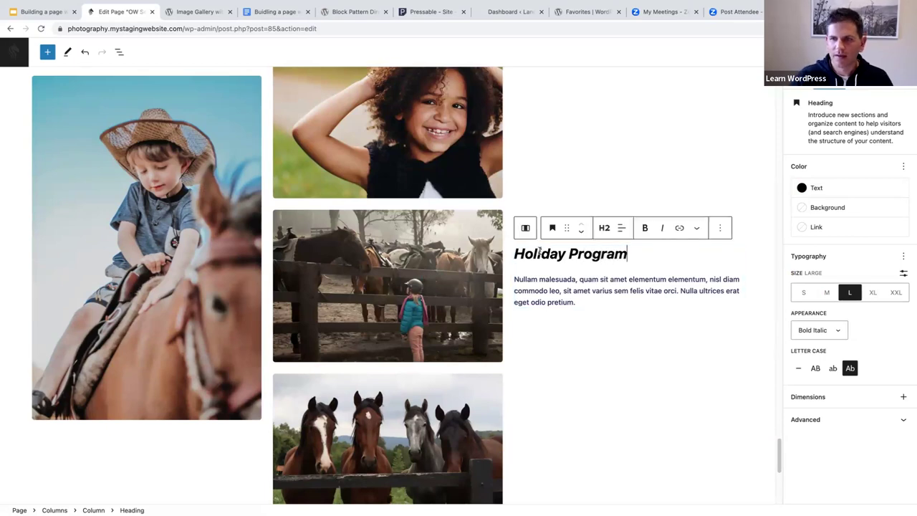
scroll(544, 254, "up", 5)
scroll(532, 135, "up", 2)
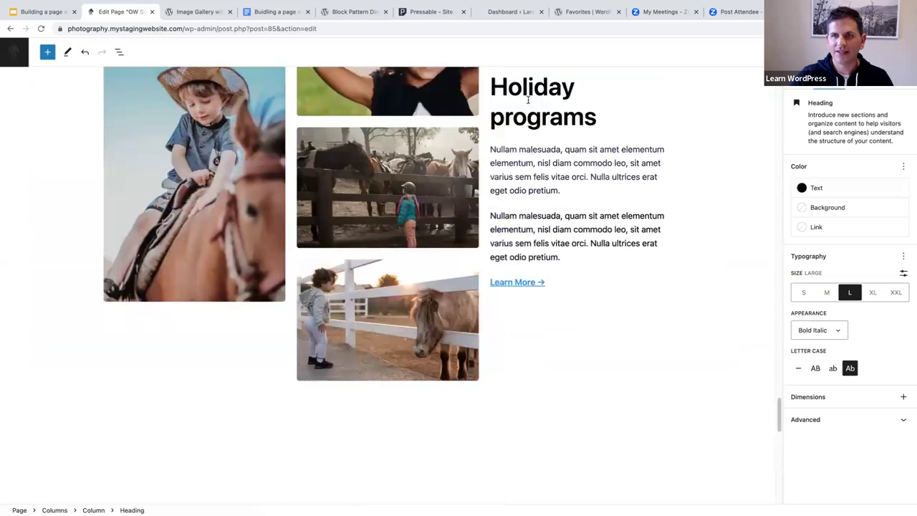
Step: Copy the styles of the earlier Holiday programs heading
triple_click(528, 104)
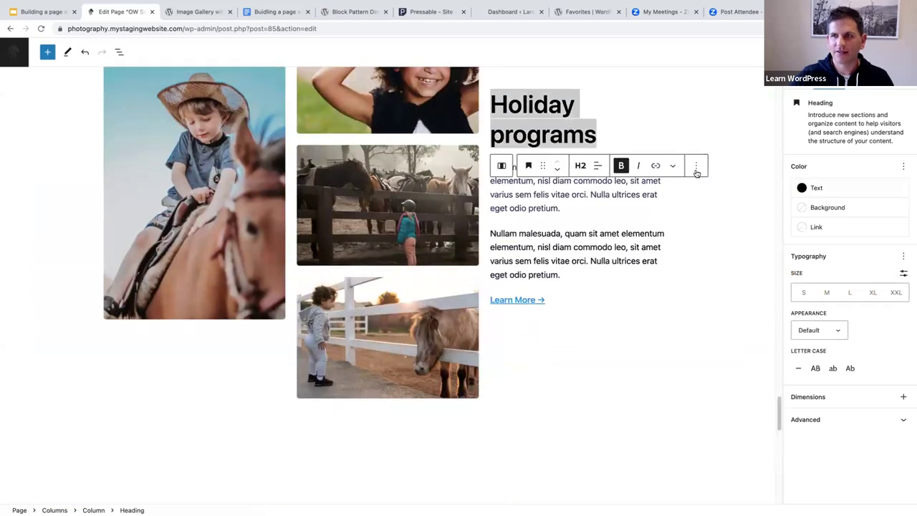
left_click(693, 167)
left_click(720, 324)
scroll(608, 291, "down", 10)
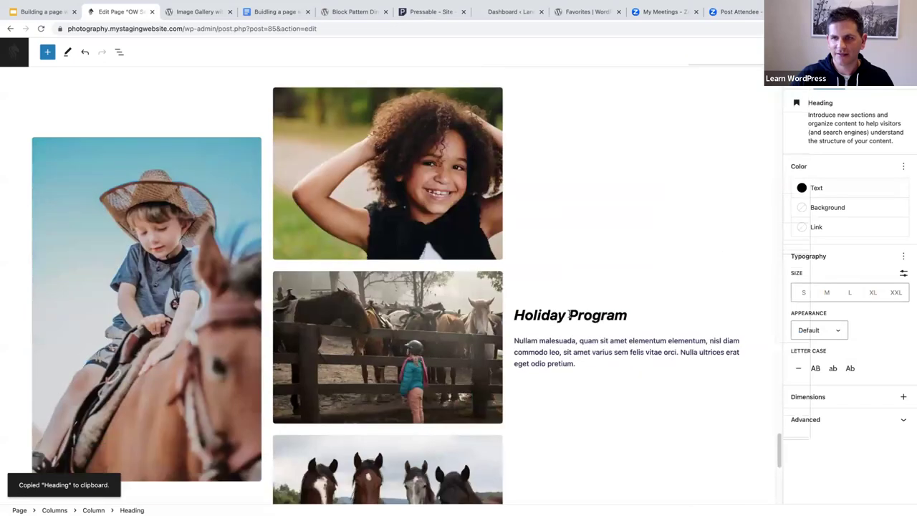
Step: Paste those styles onto the Holiday Program heading and make it bold
triple_click(569, 315)
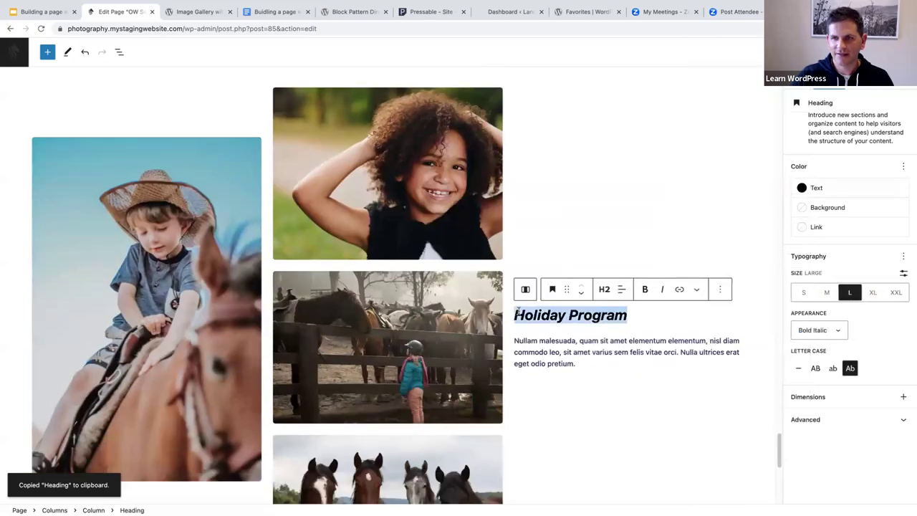
left_click(720, 289)
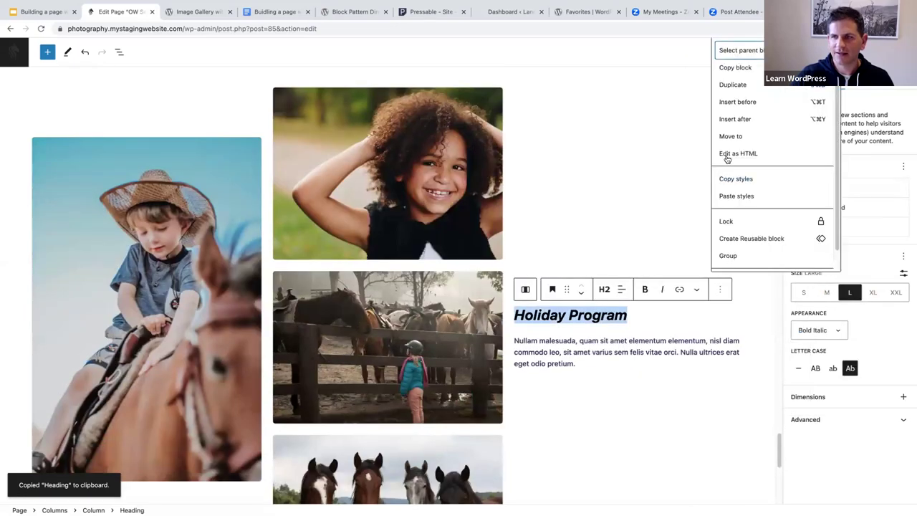
left_click(734, 197)
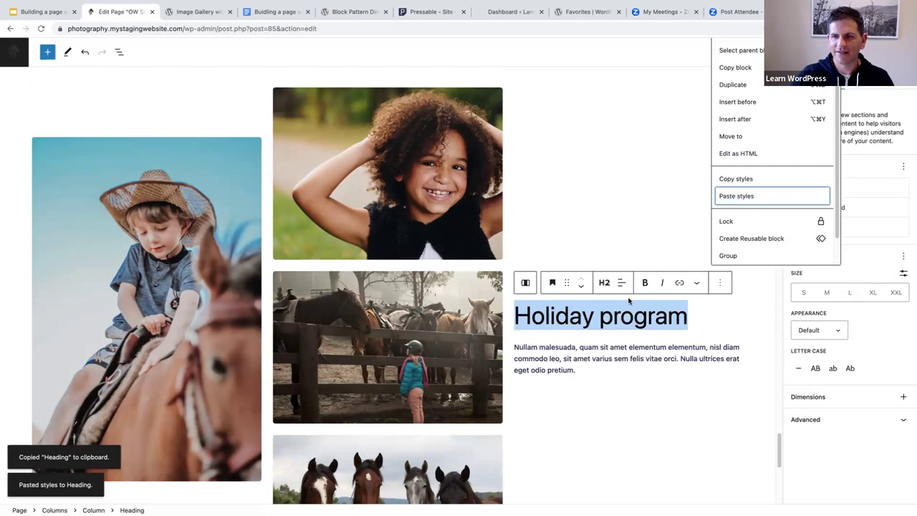
scroll(628, 301, "up", 8)
scroll(627, 300, "down", 2)
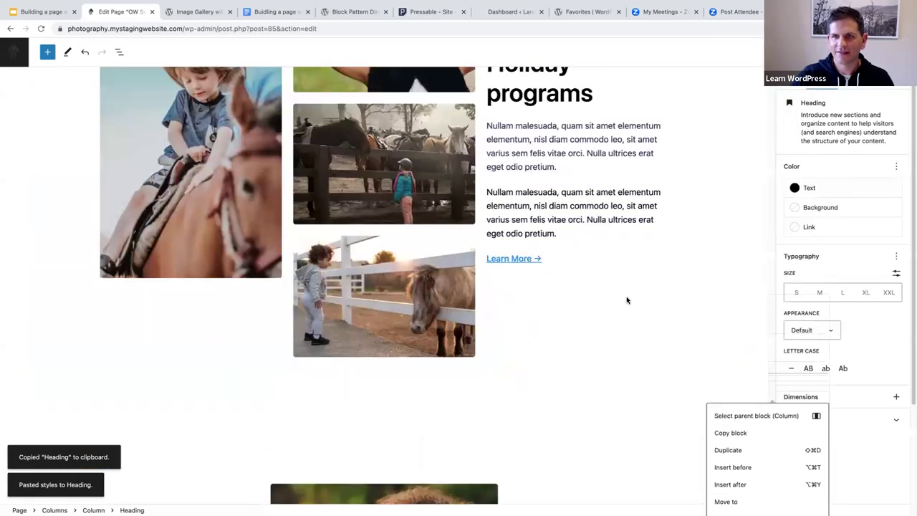
scroll(628, 290, "down", 3)
scroll(652, 265, "down", 4)
key("Escape")
left_click(645, 254)
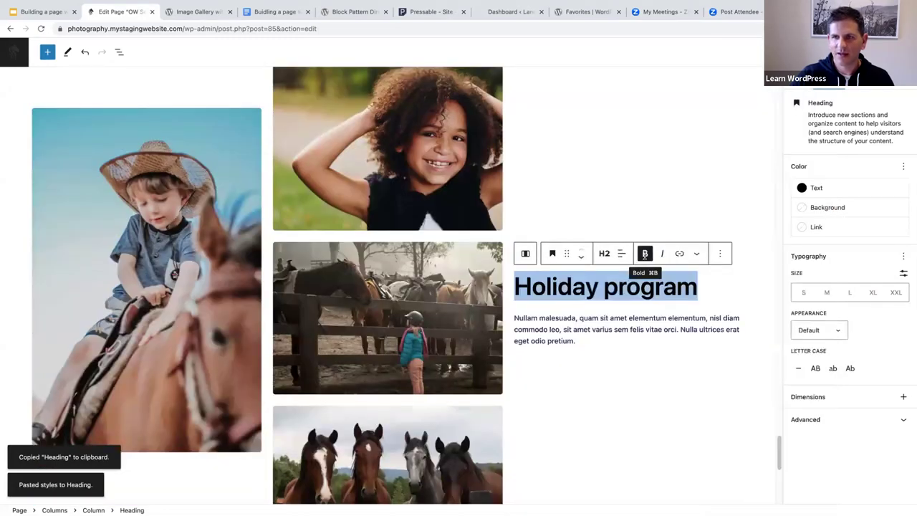
Step: Reset the custom font size of the paragraph below the heading
left_click(547, 334)
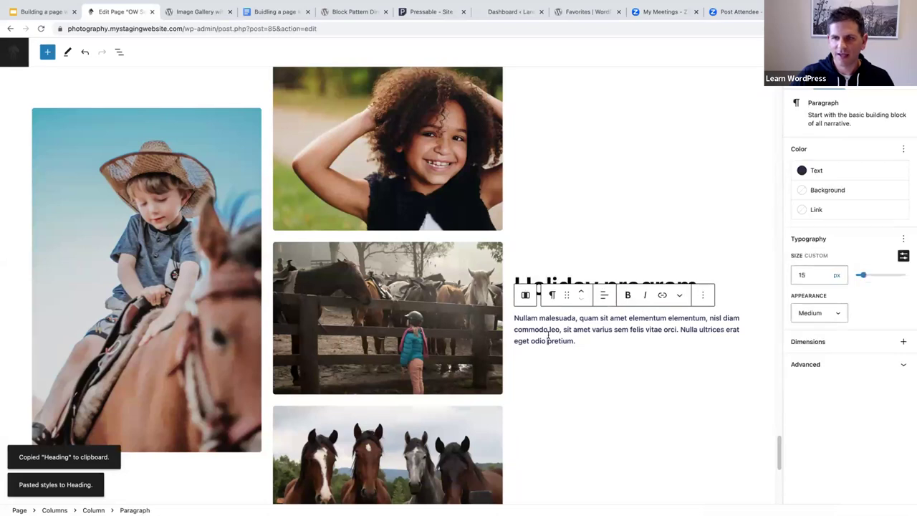
left_click(903, 241)
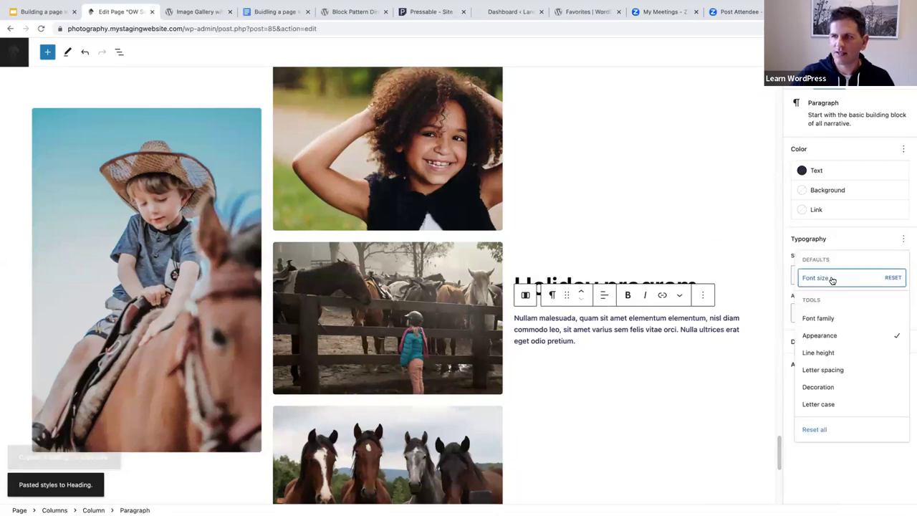
left_click(890, 278)
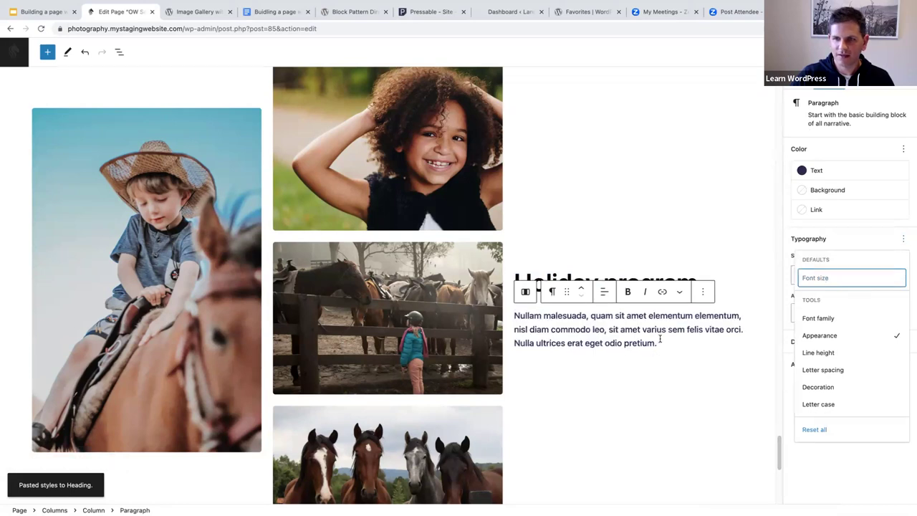
scroll(606, 234, "up", 2)
scroll(606, 233, "down", 5)
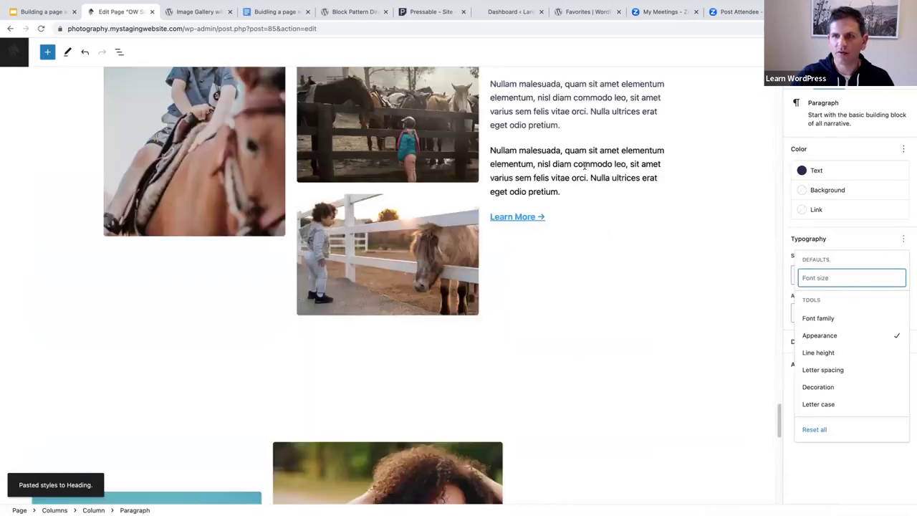
scroll(565, 209, "up", 3)
Step: Set the first paragraph's text colour to black
left_click_drag(566, 212, 492, 172)
left_click(802, 171)
left_click(681, 225)
left_click(553, 216)
Step: Copy the paragraph styles from the block options menu
left_click_drag(563, 214, 492, 170)
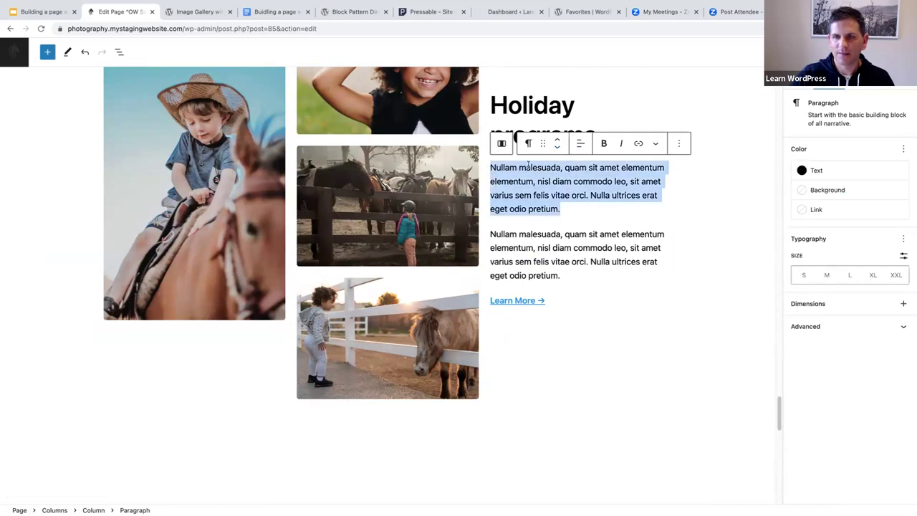
left_click(679, 145)
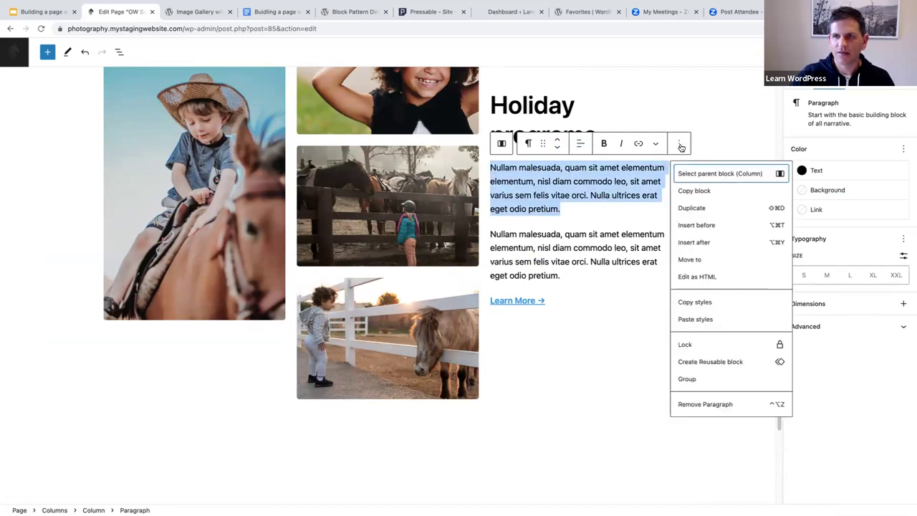
left_click(693, 301)
scroll(580, 294, "down", 10)
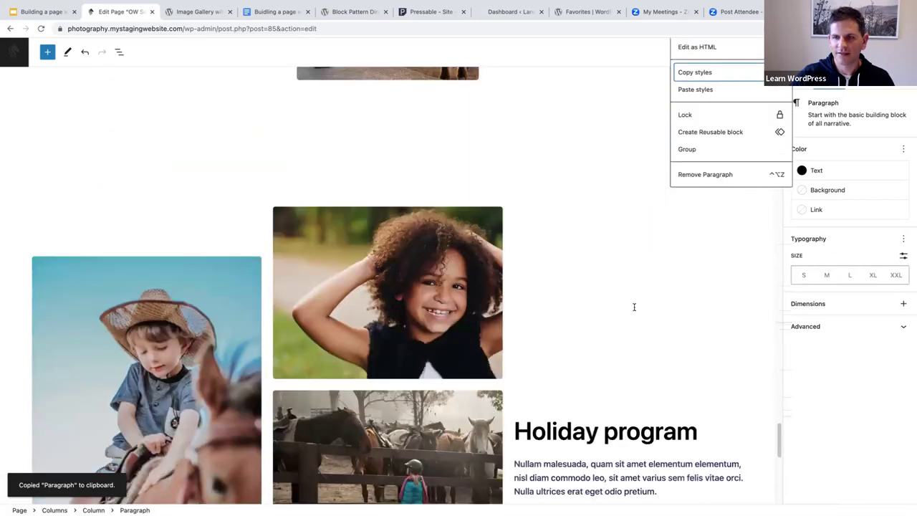
left_click_drag(663, 309, 516, 282)
left_click(703, 256)
left_click(715, 402)
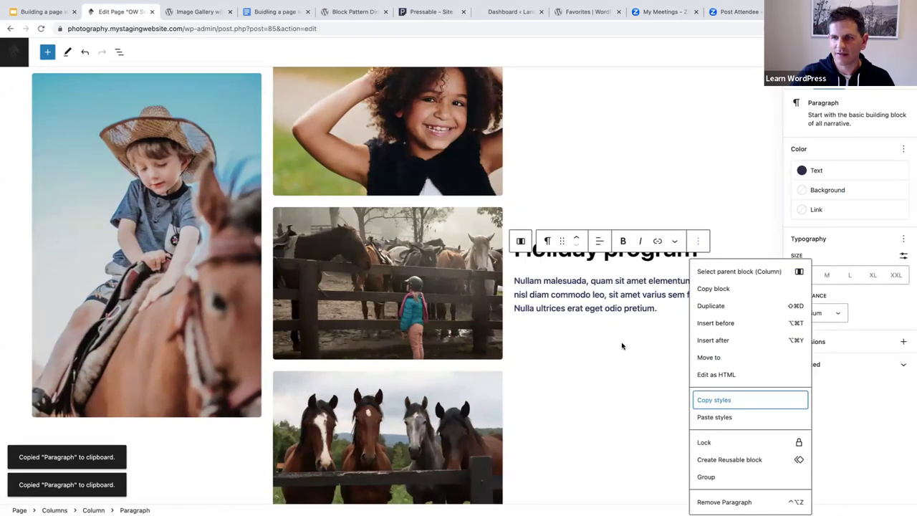
Step: Delete the Nullam malesuada placeholder text under the lower Holiday program heading
triple_click(601, 308)
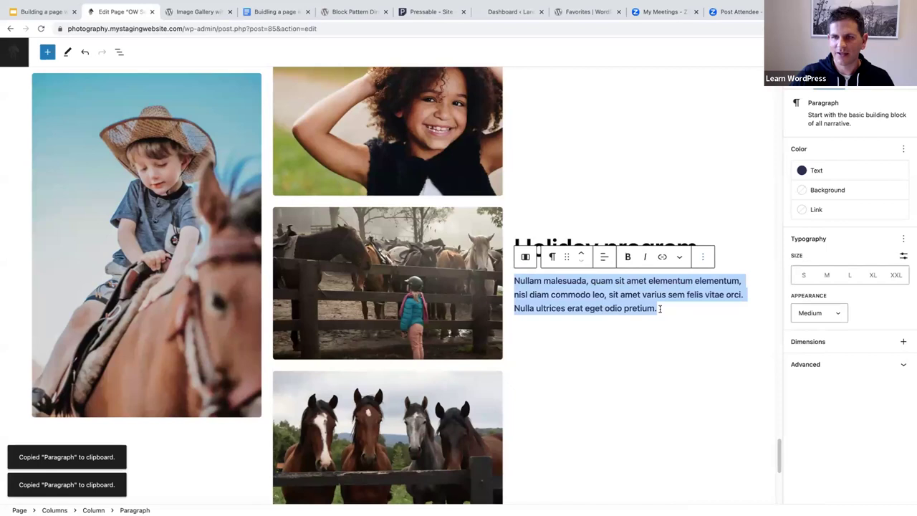
left_click_drag(666, 315, 708, 239)
left_click(705, 258)
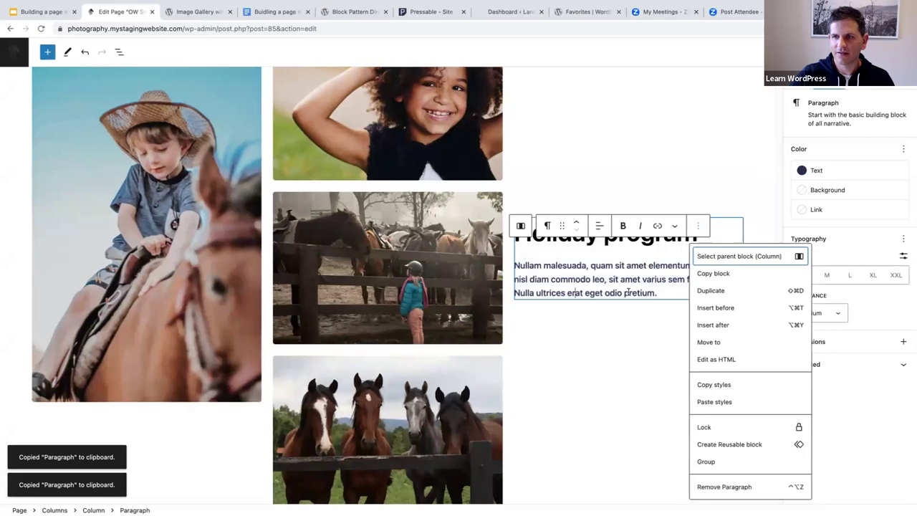
left_click(628, 293, "shift")
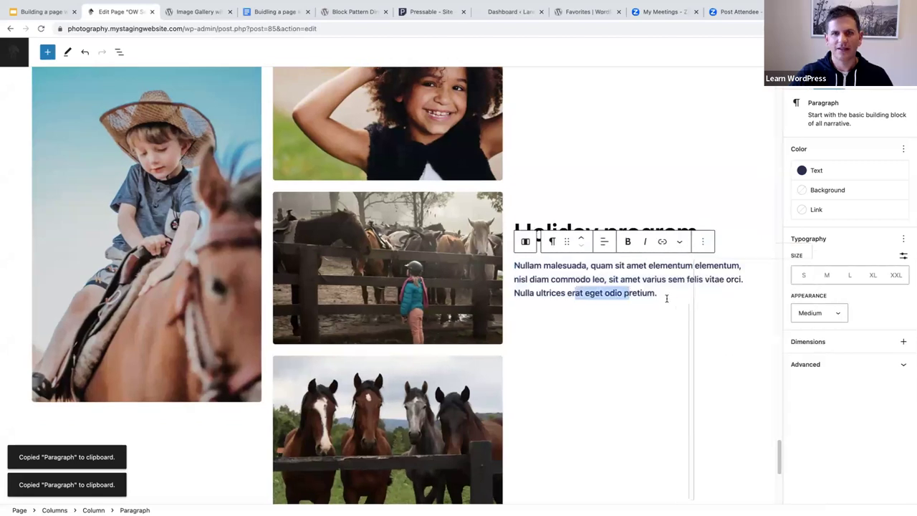
left_click(666, 297)
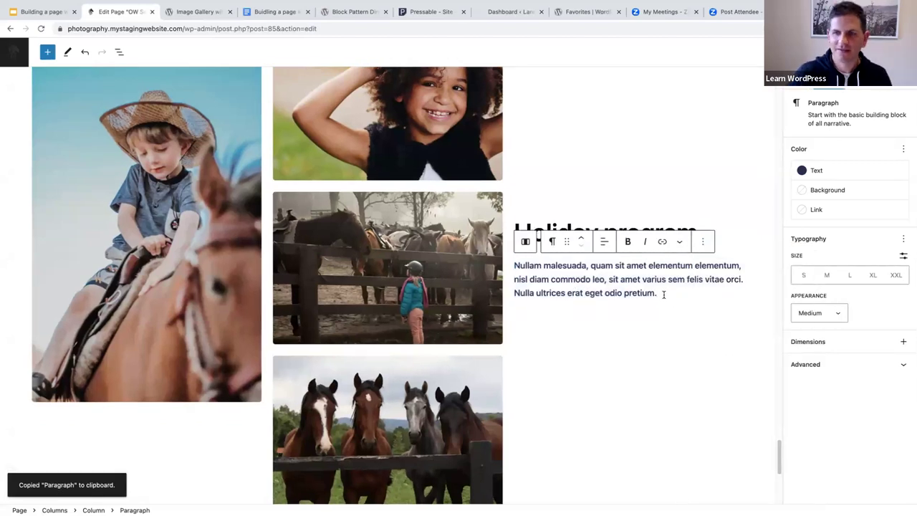
left_click(513, 266, "shift")
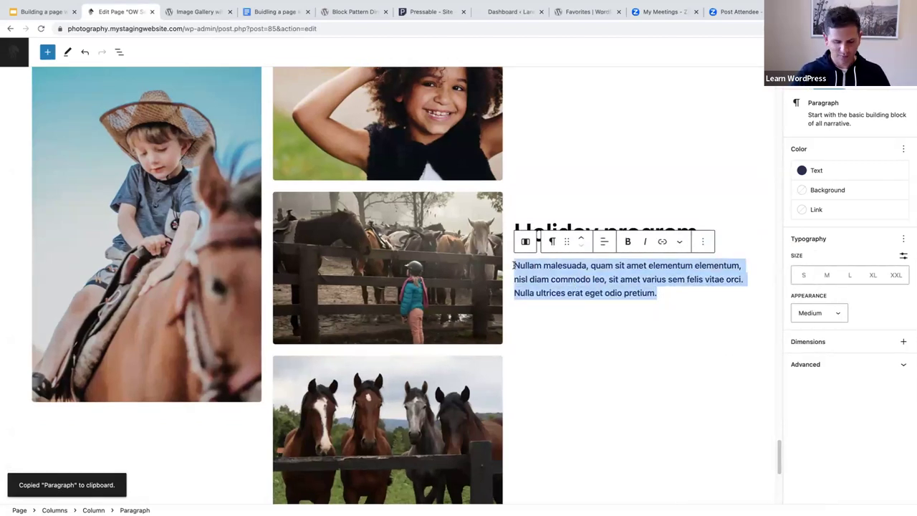
key("BackSpace")
scroll(620, 151, "up", 8)
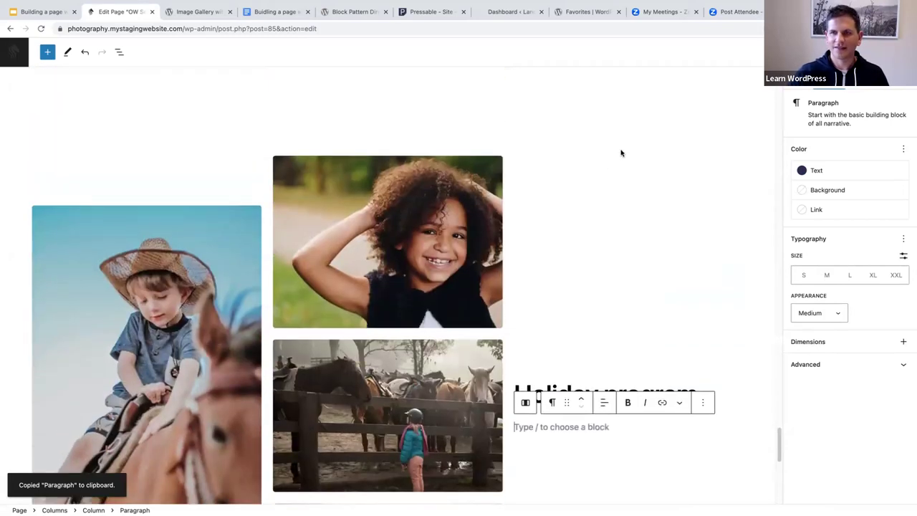
Step: Paste the Lorem text into the empty paragraph under the Holiday program heading
scroll(563, 249, "up", 1)
left_click_drag(562, 249, 489, 207)
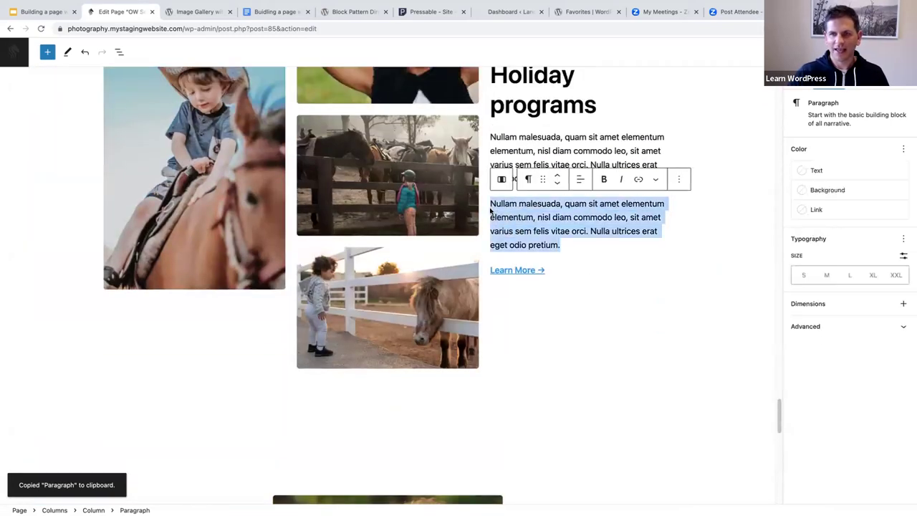
scroll(607, 313, "up", 1)
scroll(607, 313, "down", 8)
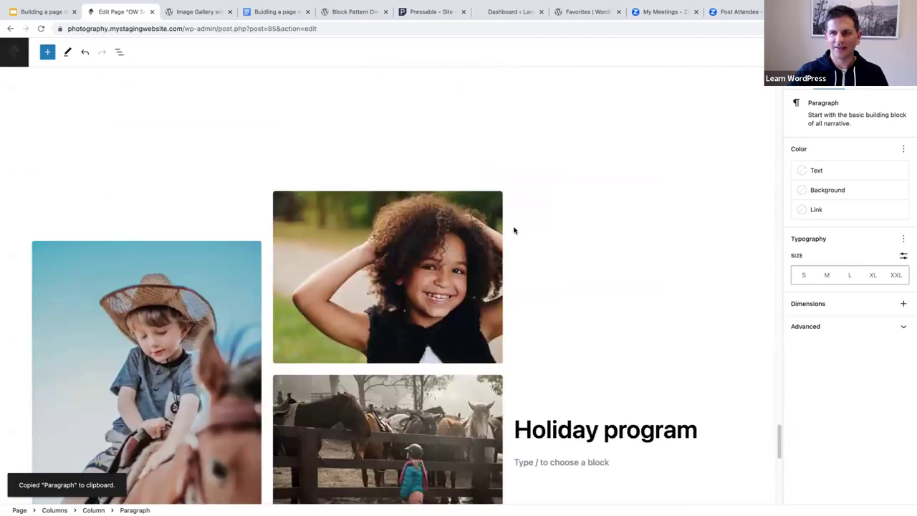
left_click(522, 221)
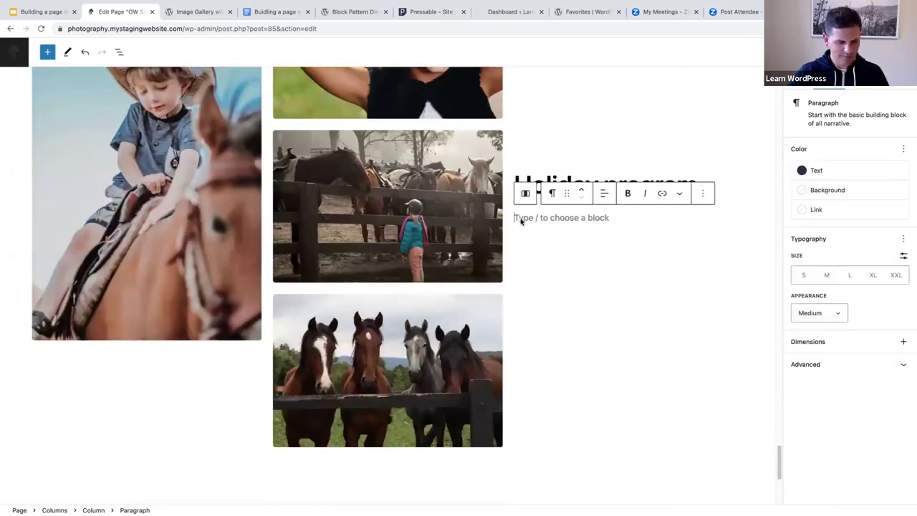
key("ctrl+v")
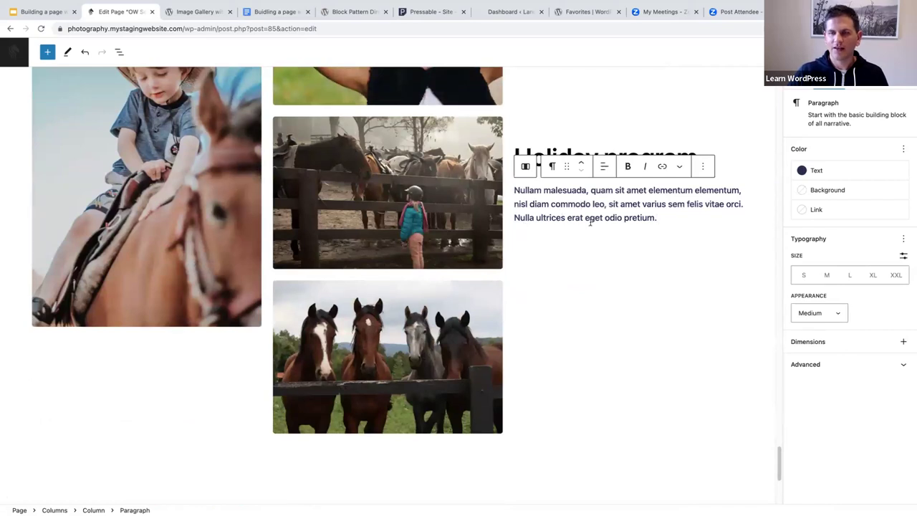
Step: Change the paragraph's typography appearance from Medium to Default weight
scroll(590, 222, "up", 10)
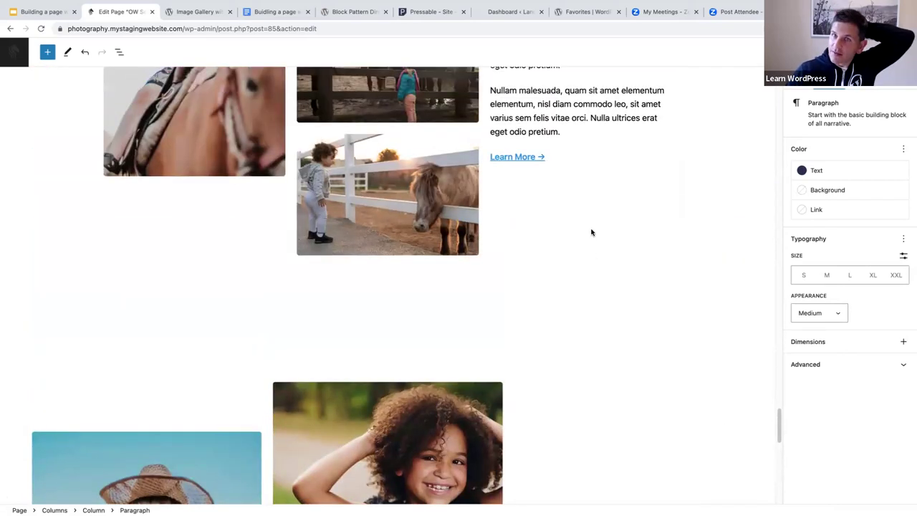
scroll(590, 231, "down", 8)
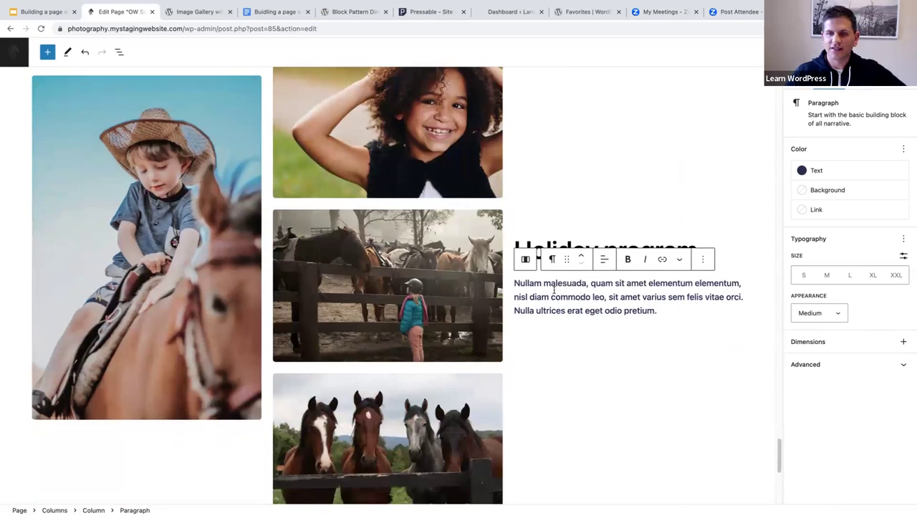
left_click(903, 239)
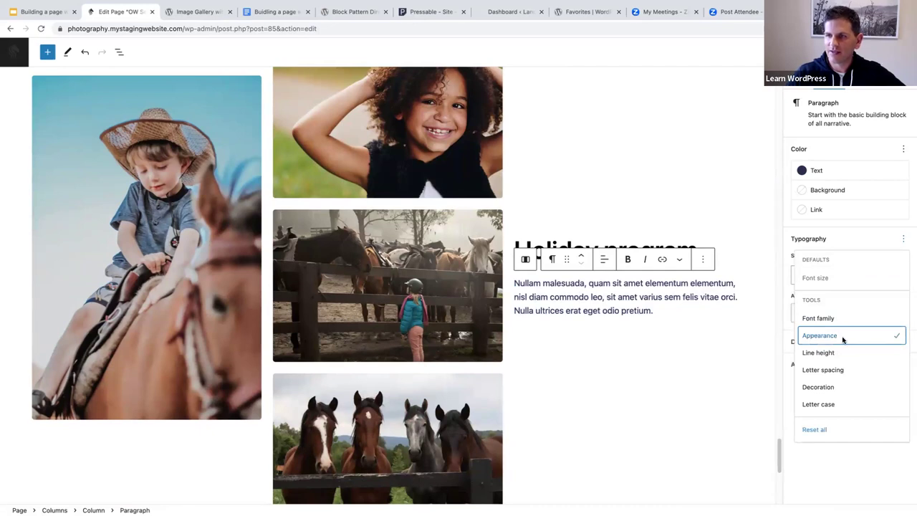
left_click(785, 304)
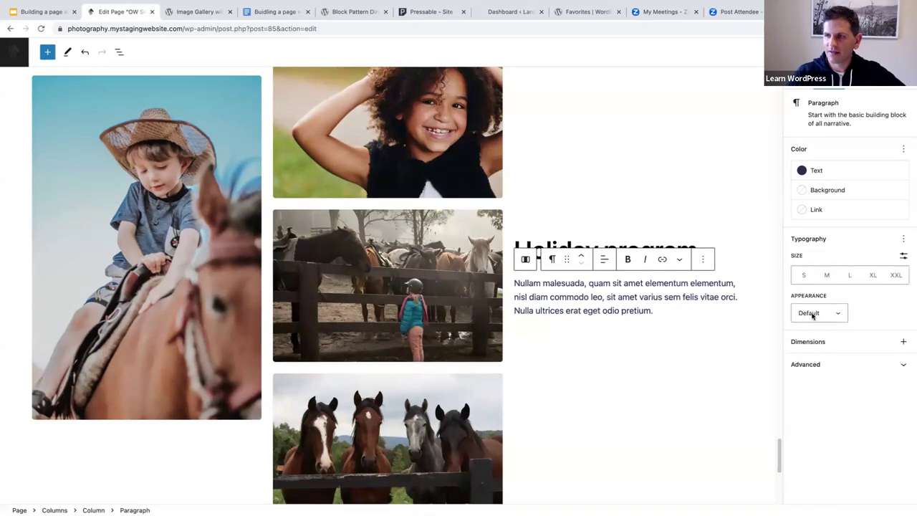
left_click(817, 313)
left_click(809, 327)
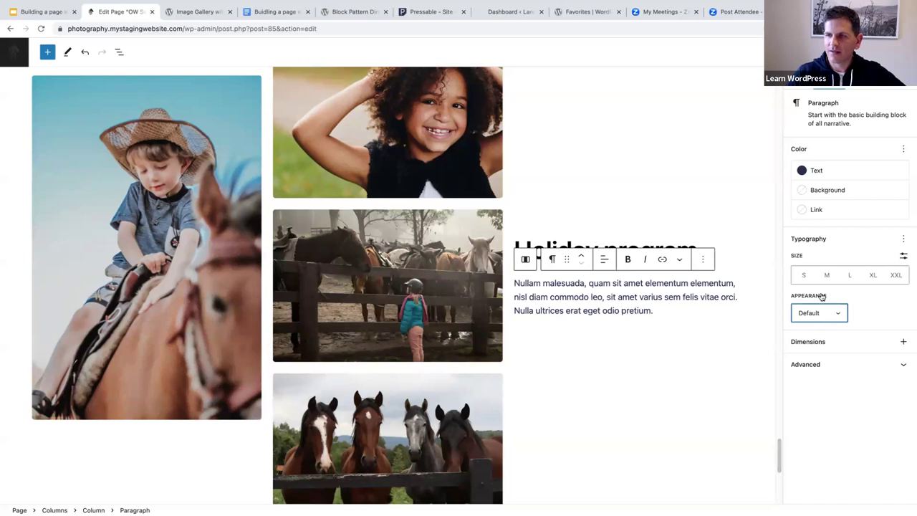
Step: Add a new empty paragraph below the Holiday program text
left_click(627, 296)
scroll(637, 297, "up", 1)
scroll(648, 308, "down", 1)
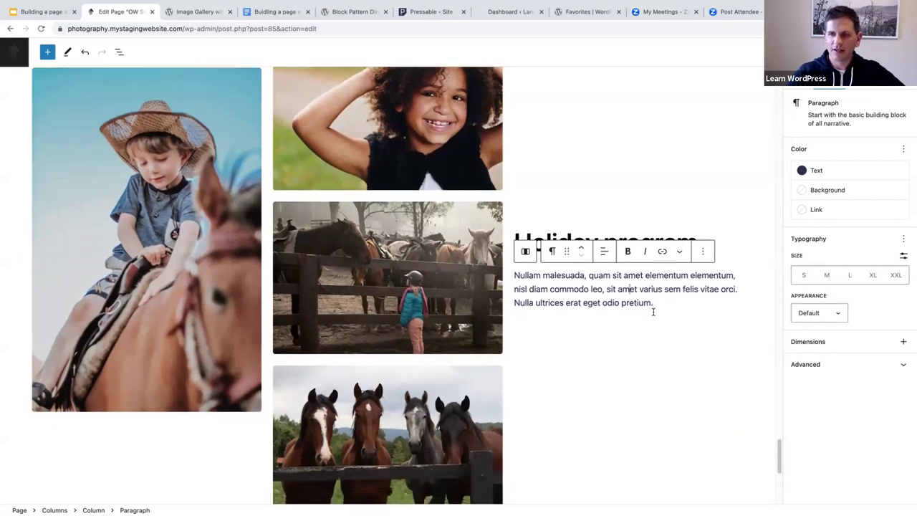
key("Return")
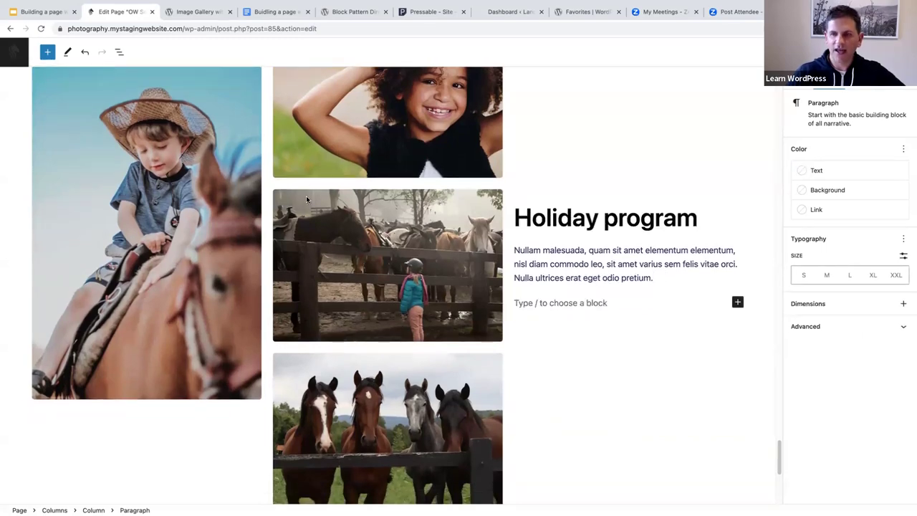
Step: Copy the 'Learn More →' paragraph block from the Horse trekking section
scroll(246, 174, "up", 10)
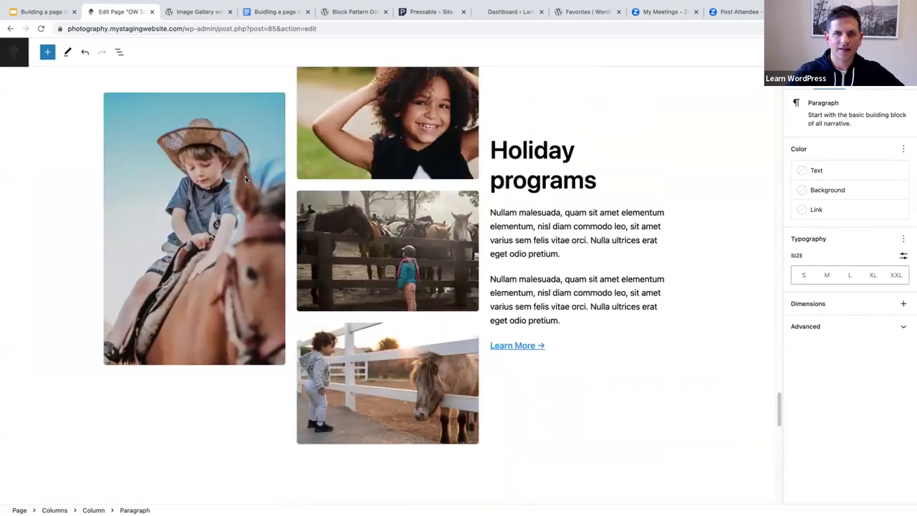
scroll(245, 179, "up", 15)
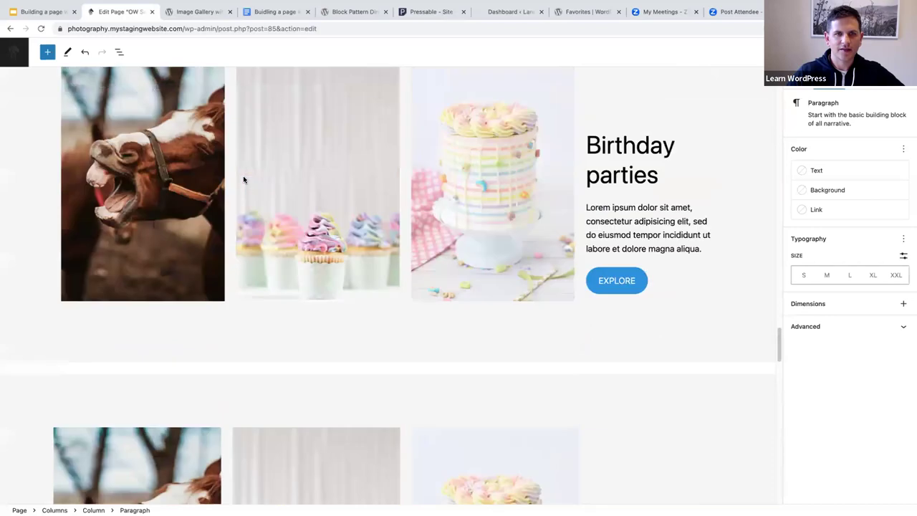
scroll(242, 180, "up", 5)
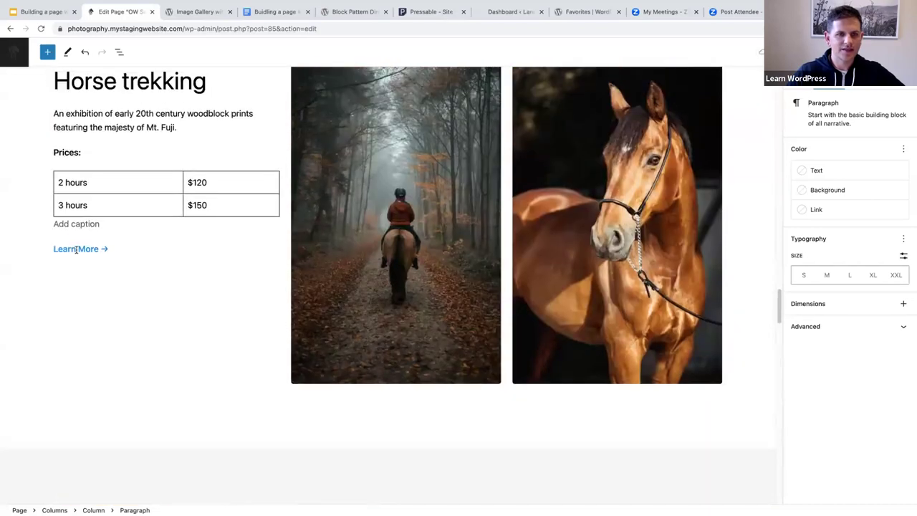
left_click(112, 248)
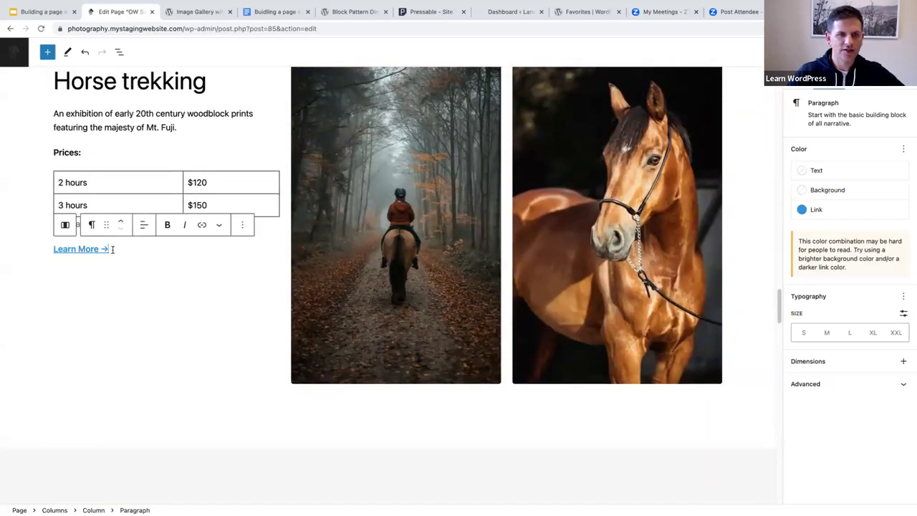
left_click_drag(55, 248, 109, 249)
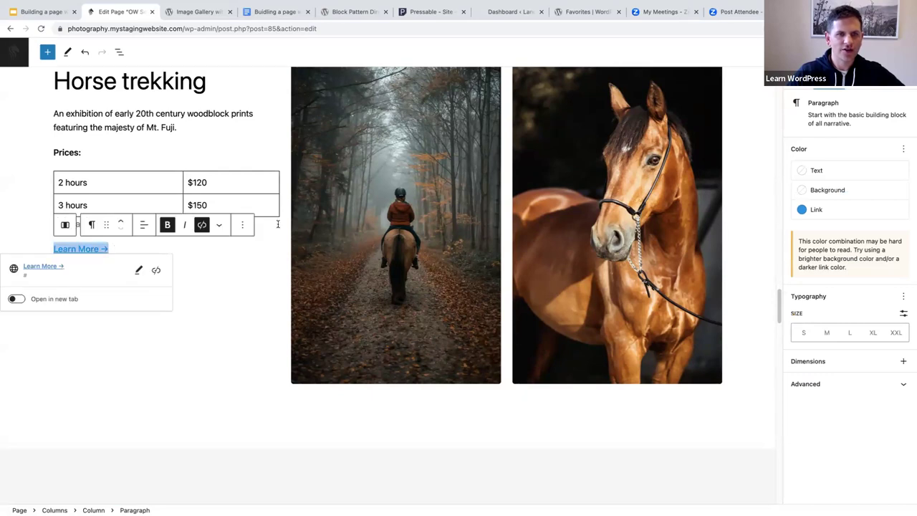
left_click(242, 227)
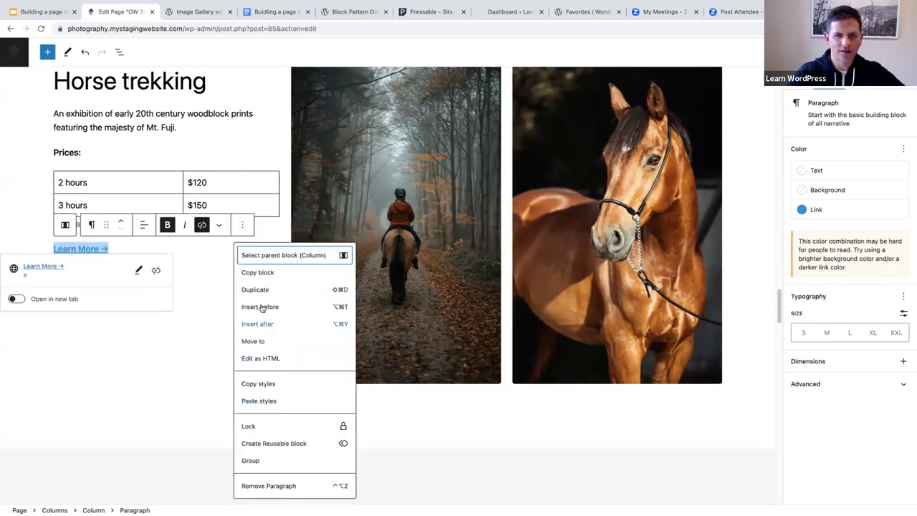
left_click(259, 273)
Step: Paste the 'Learn More →' link into the empty block and select the description paragraph
scroll(448, 284, "down", 5)
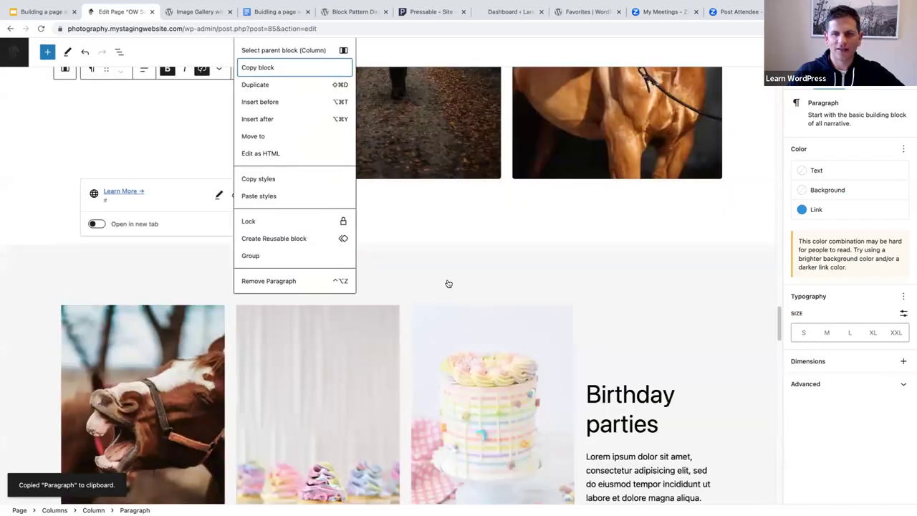
scroll(448, 283, "down", 10)
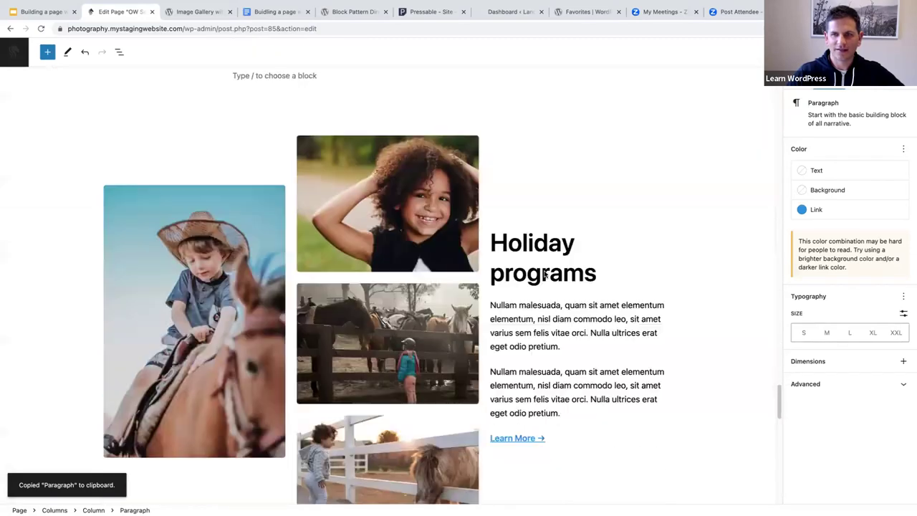
scroll(528, 285, "down", 10)
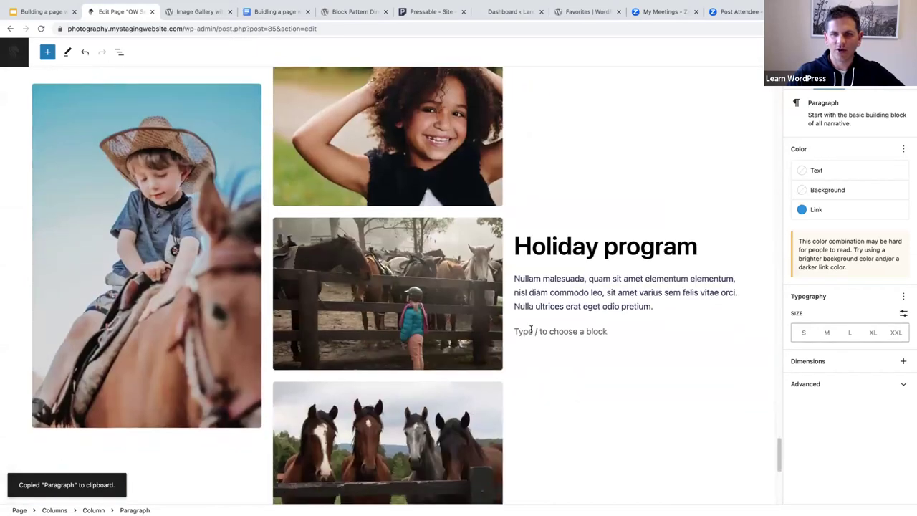
left_click(530, 330)
key("ctrl+v")
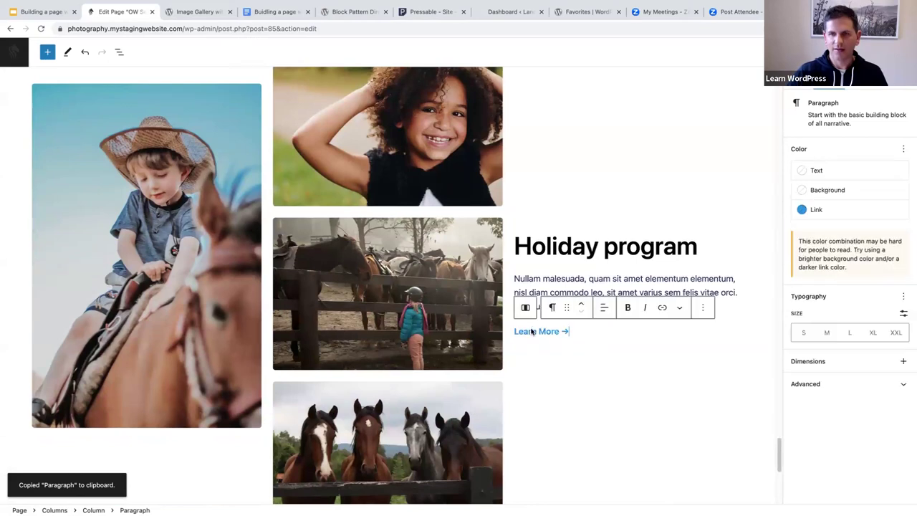
left_click_drag(659, 307, 620, 306)
key("ctrl+a")
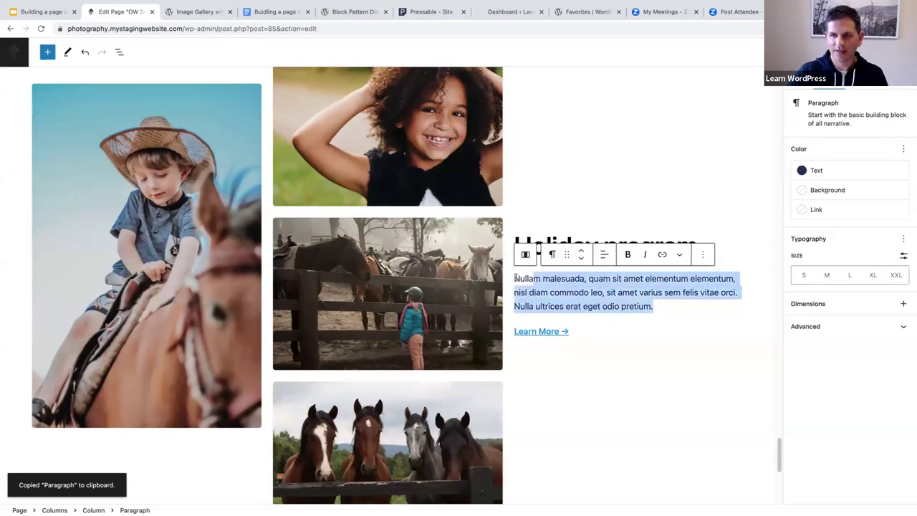
Step: Duplicate the Holiday program description paragraph
left_click(703, 255)
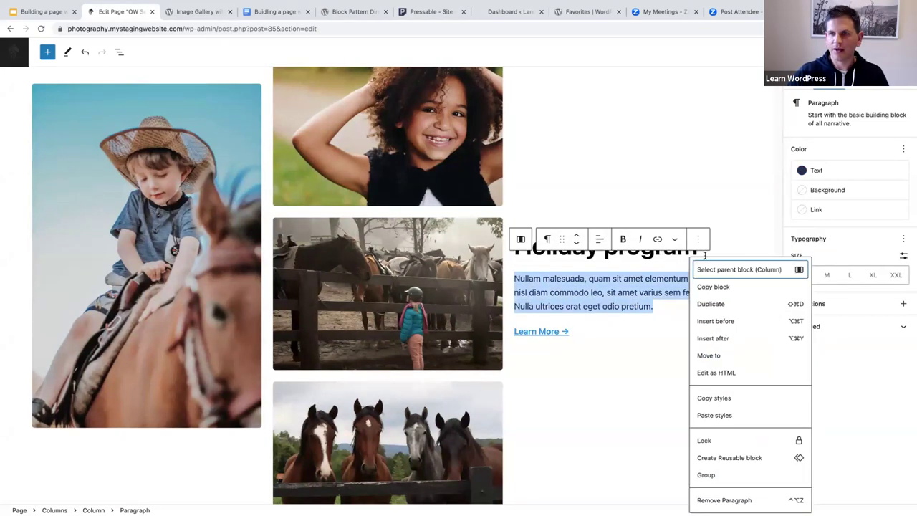
left_click(706, 303)
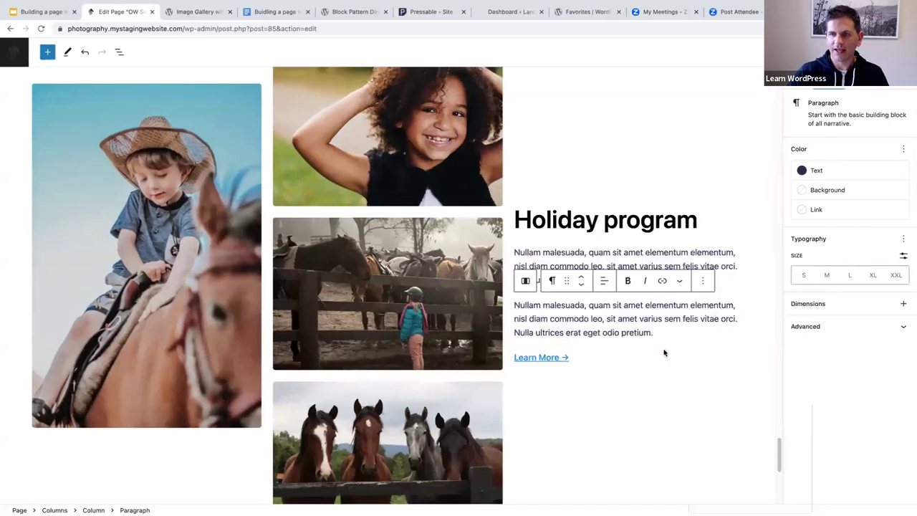
left_click(595, 264)
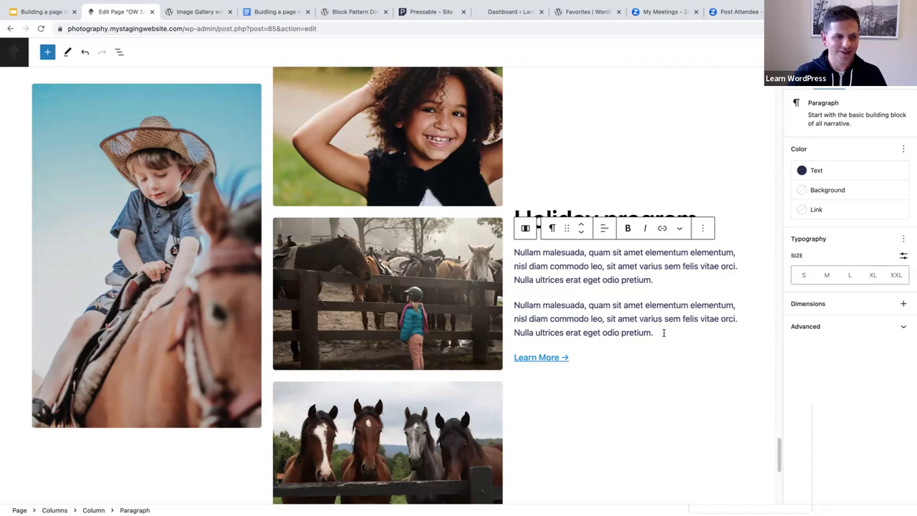
Step: Show the List View outline of the page's blocks
scroll(661, 334, "down", 3)
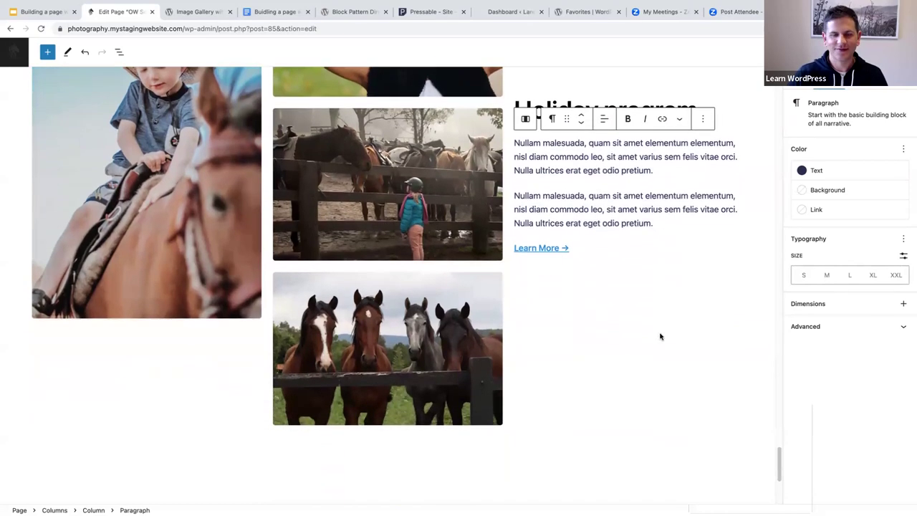
scroll(659, 333, "up", 10)
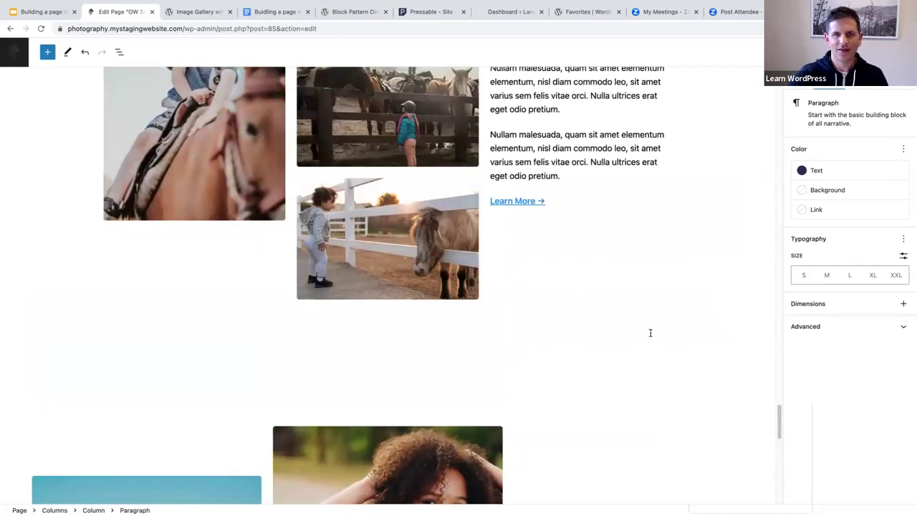
scroll(650, 337, "down", 6)
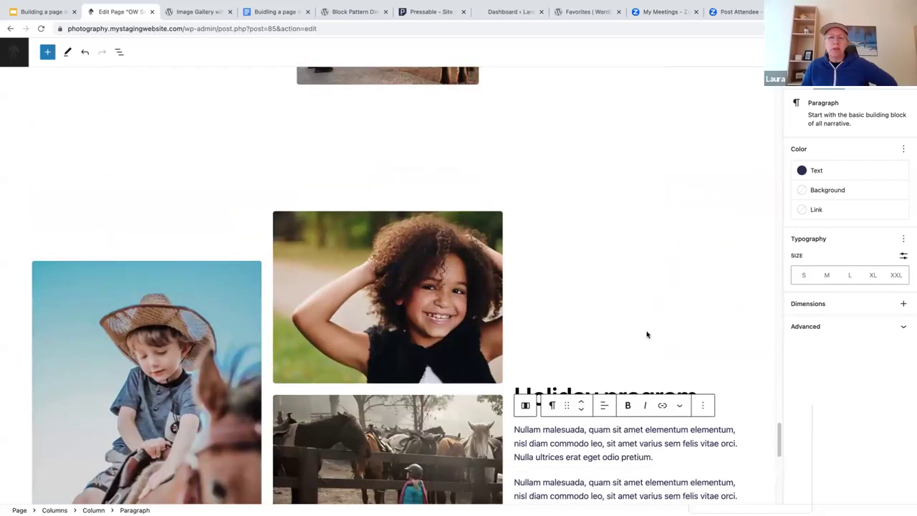
scroll(643, 333, "down", 4)
scroll(642, 331, "up", 2)
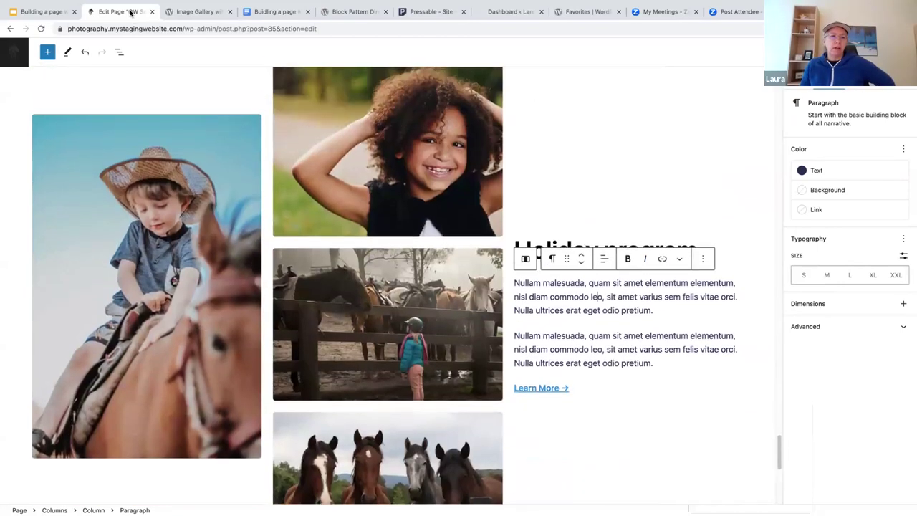
left_click(118, 52)
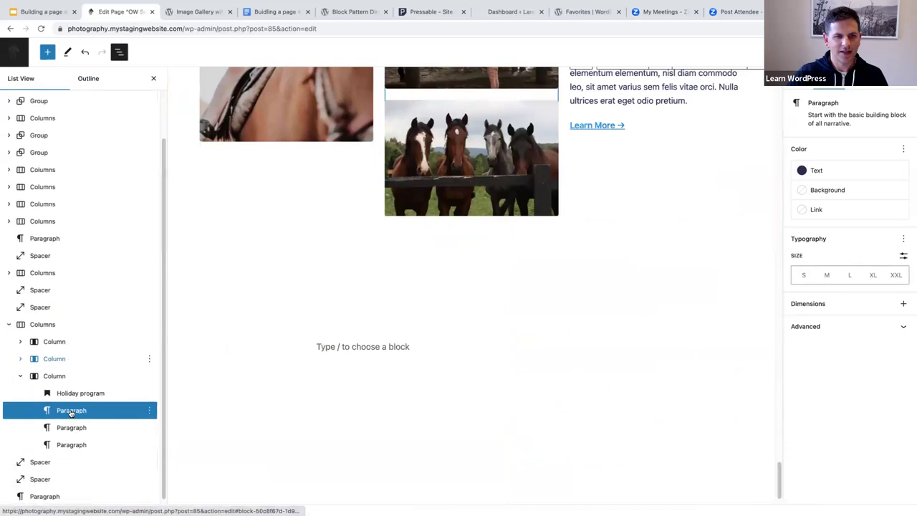
left_click(47, 371)
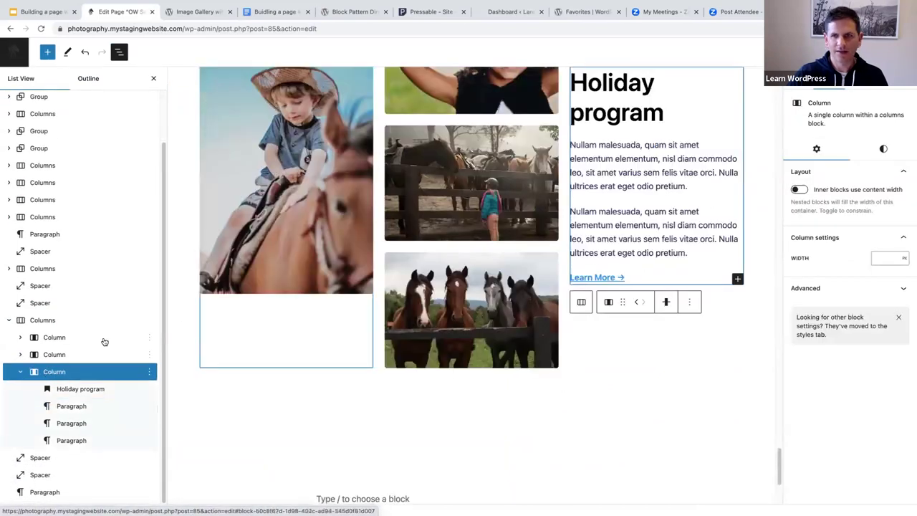
left_click(46, 338)
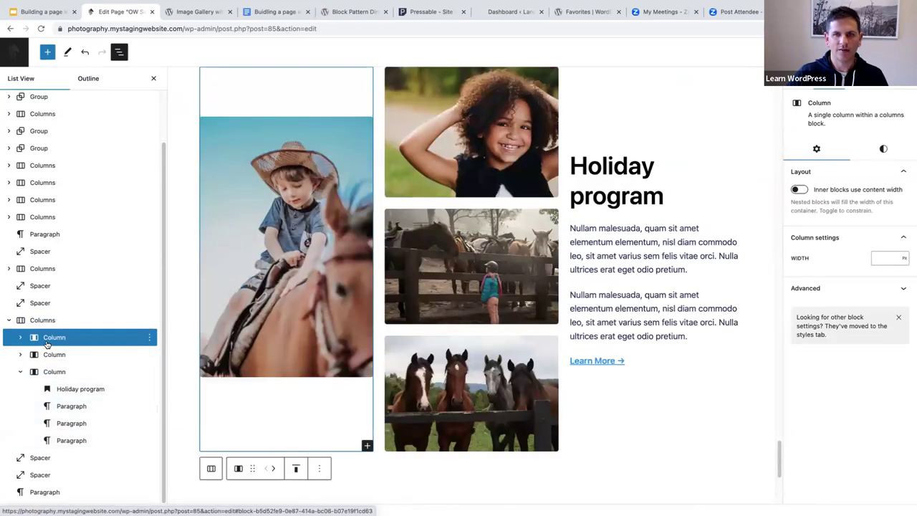
left_click(41, 320)
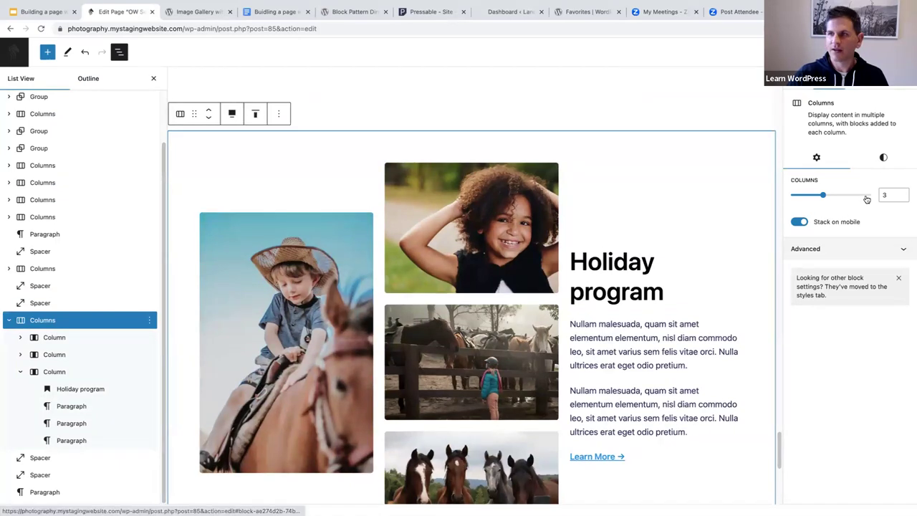
left_click(883, 158)
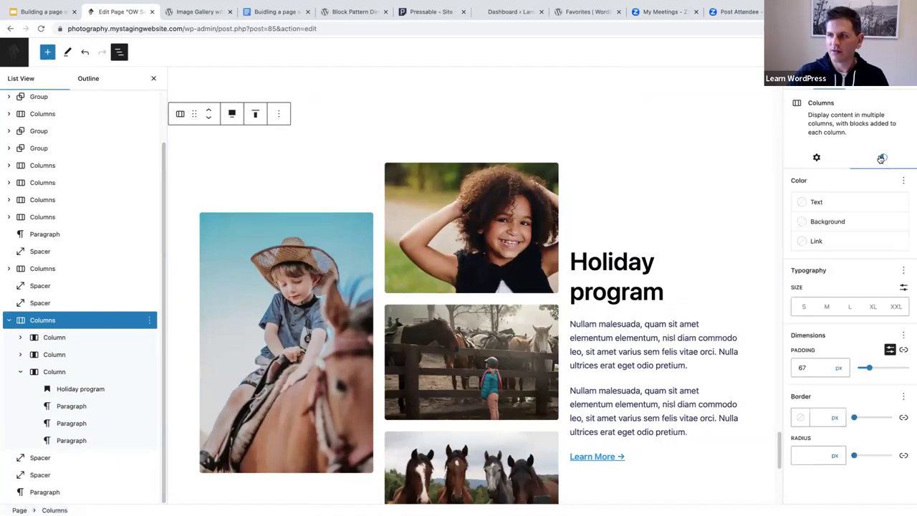
left_click(904, 351)
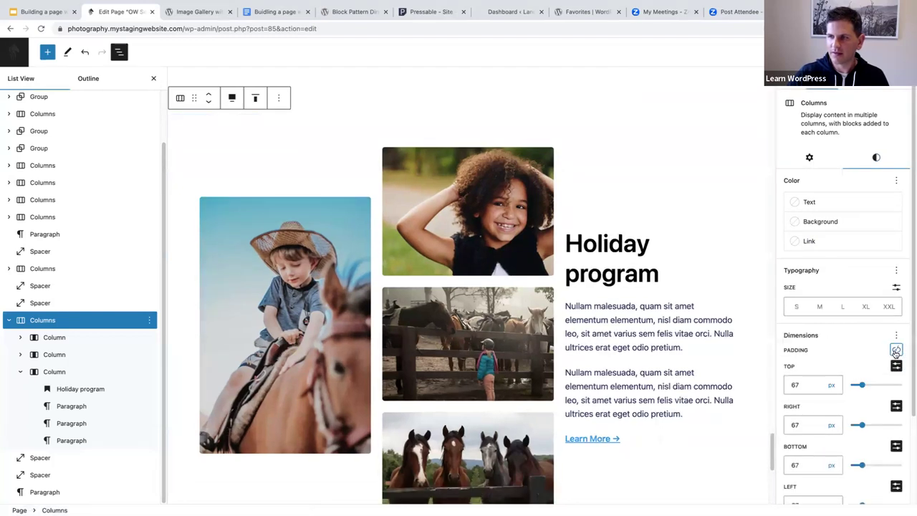
left_click(895, 351)
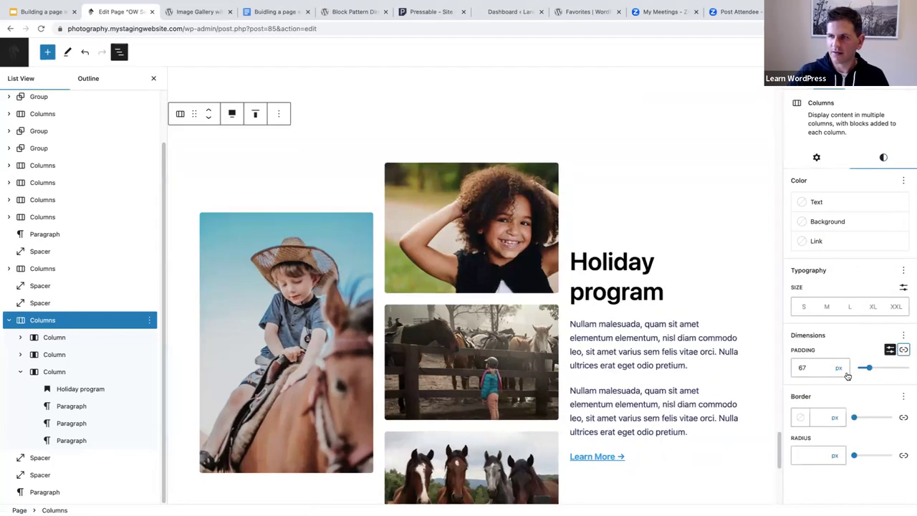
left_click(808, 368)
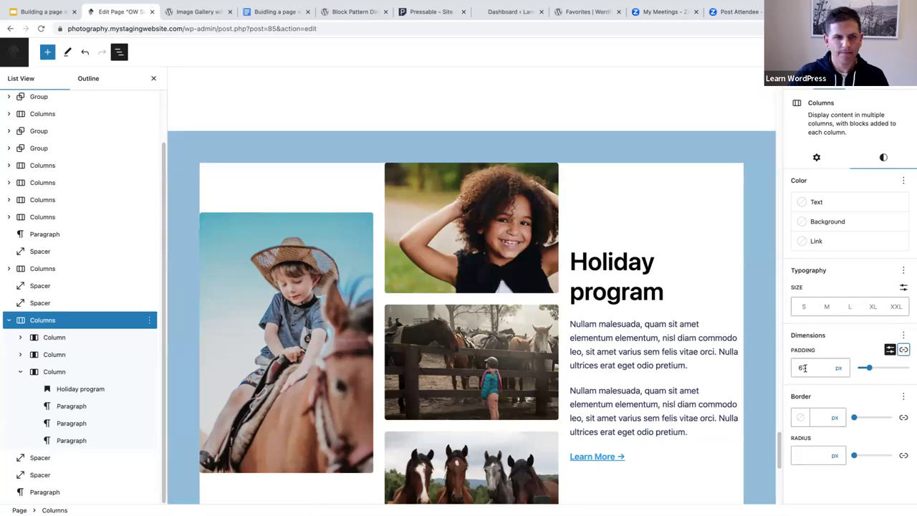
left_click(73, 338)
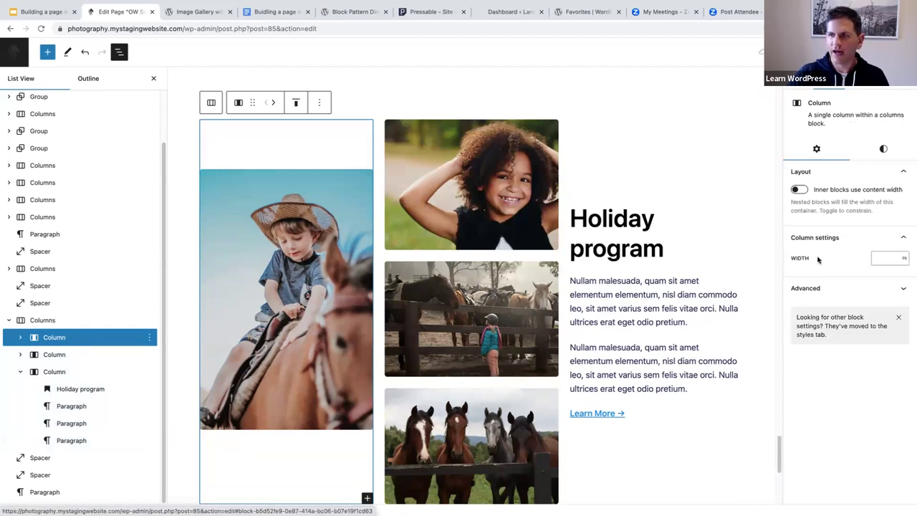
left_click(883, 148)
left_click_drag(791, 360, 848, 363)
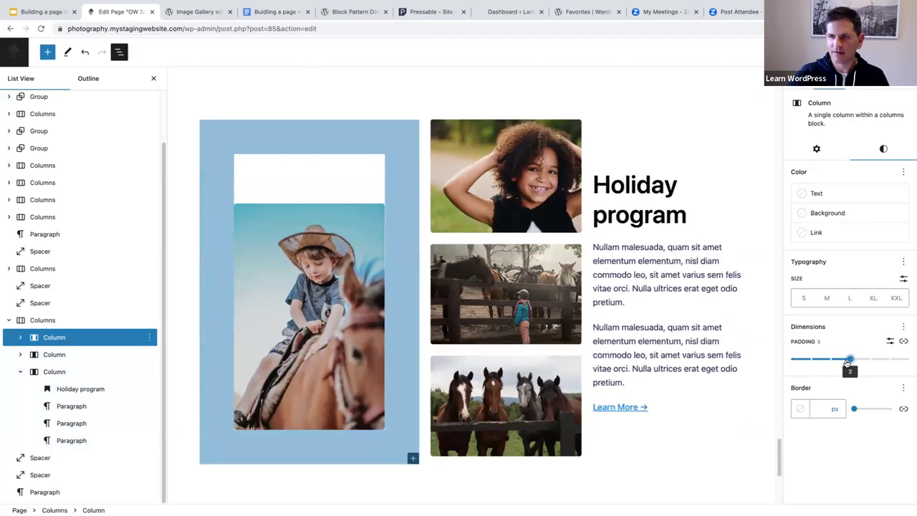
left_click(432, 266)
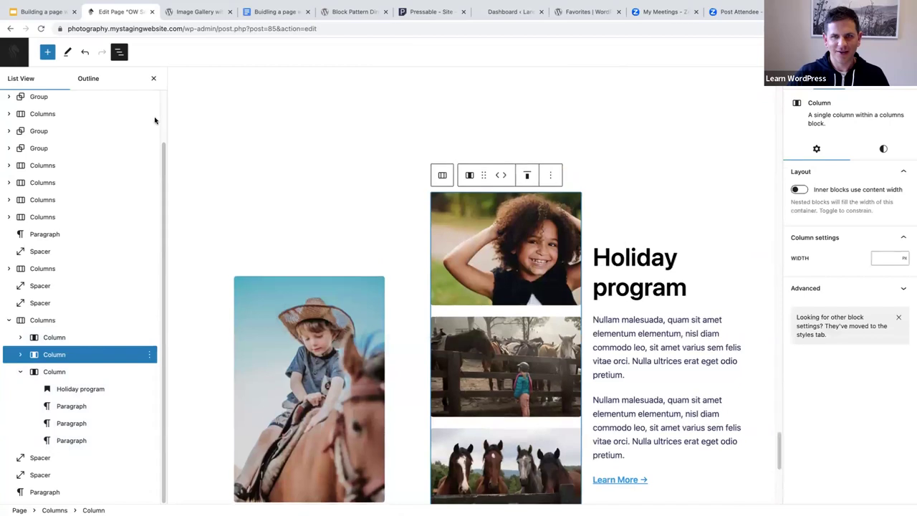
left_click(84, 53)
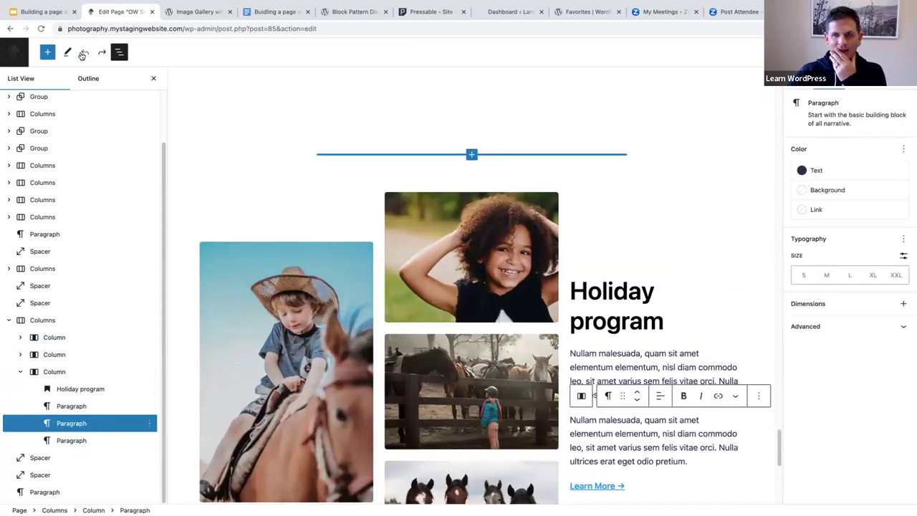
left_click(55, 371)
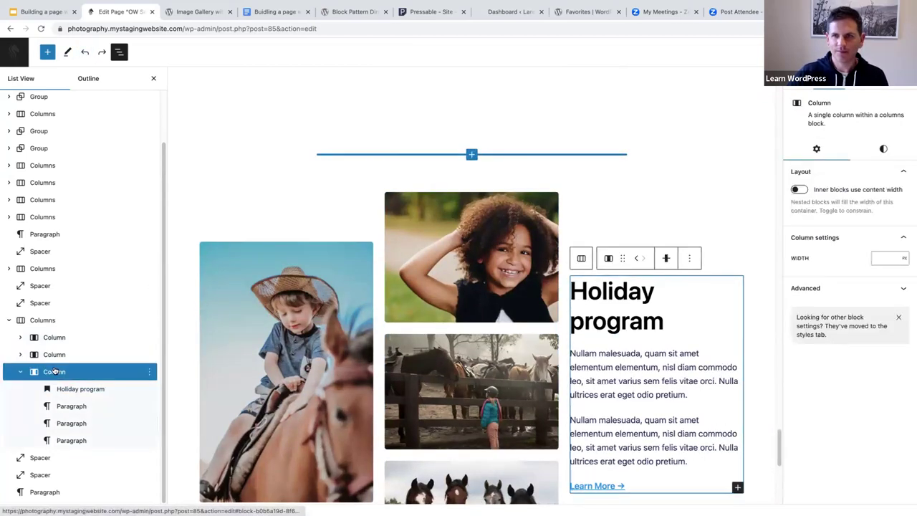
left_click(53, 354)
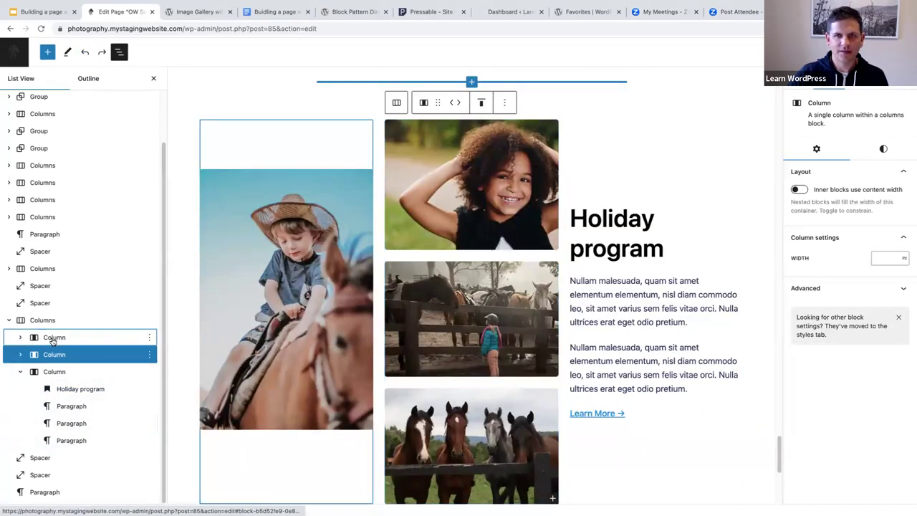
left_click(49, 324)
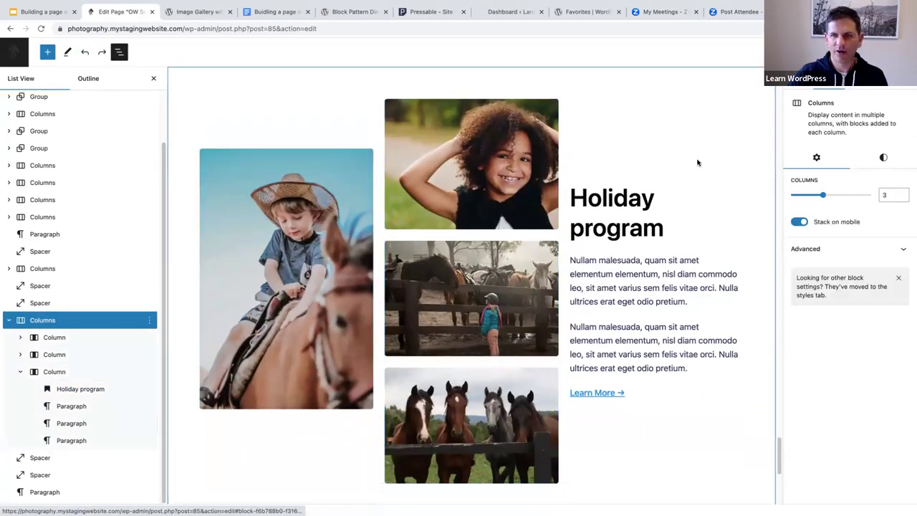
Step: Set the Holiday program Columns block's Dimensions padding to 134 px in the Styles sidebar
left_click(884, 158)
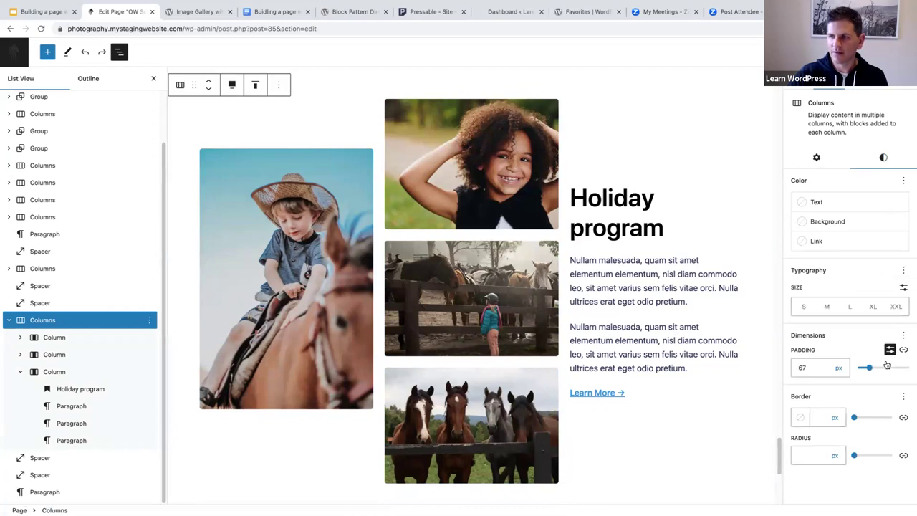
left_click_drag(872, 370, 886, 370)
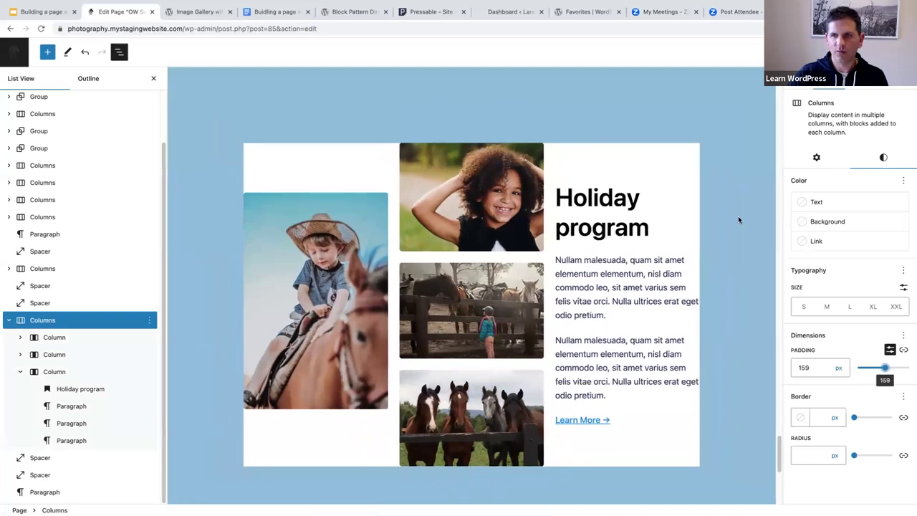
scroll(715, 244, "up", 7)
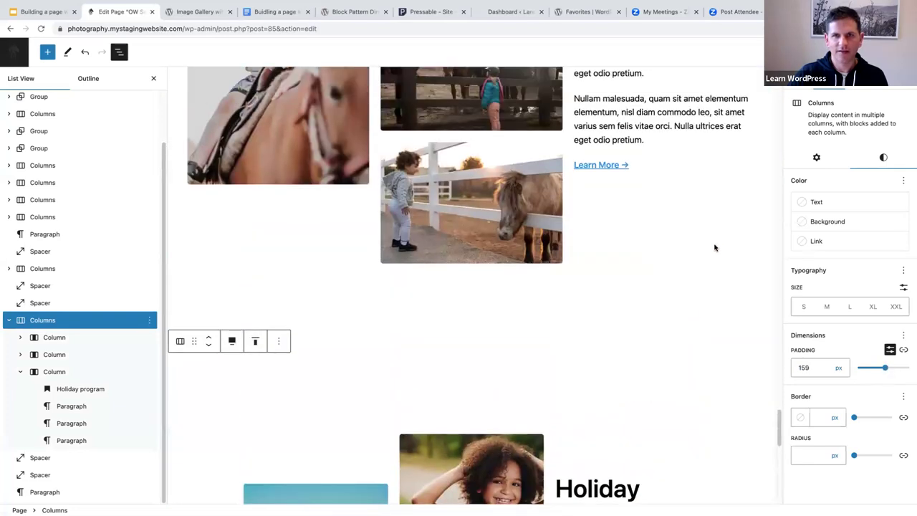
scroll(723, 286, "down", 4)
mouse_move(885, 369)
left_click_drag(885, 369, 872, 368)
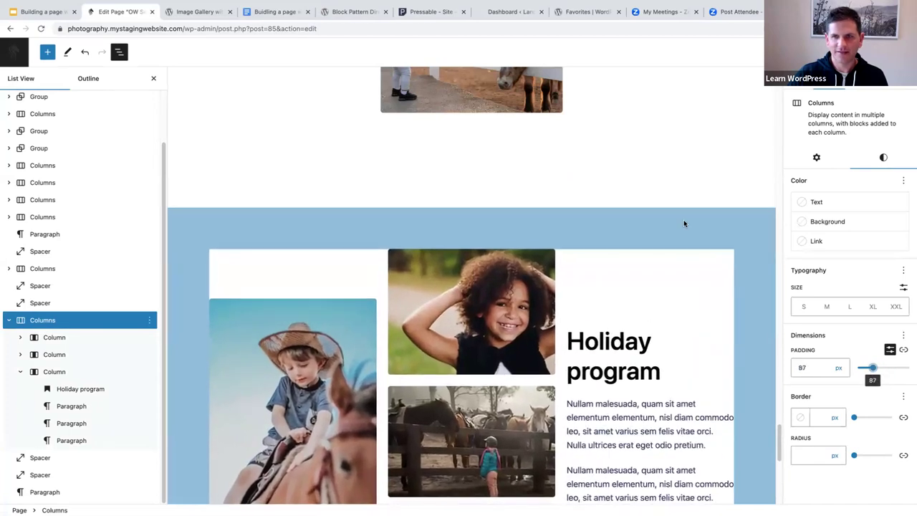
scroll(681, 228, "up", 3)
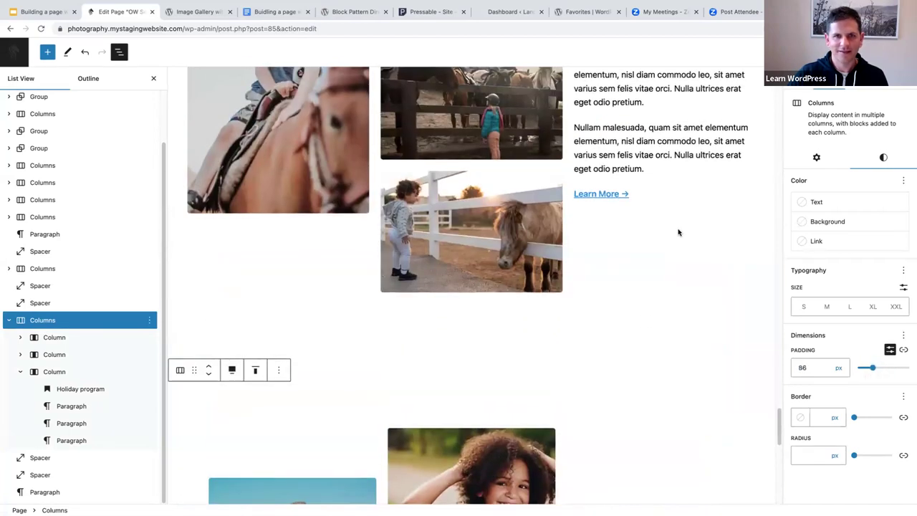
scroll(679, 232, "down", 3)
mouse_move(870, 369)
left_click_drag(869, 369, 880, 367)
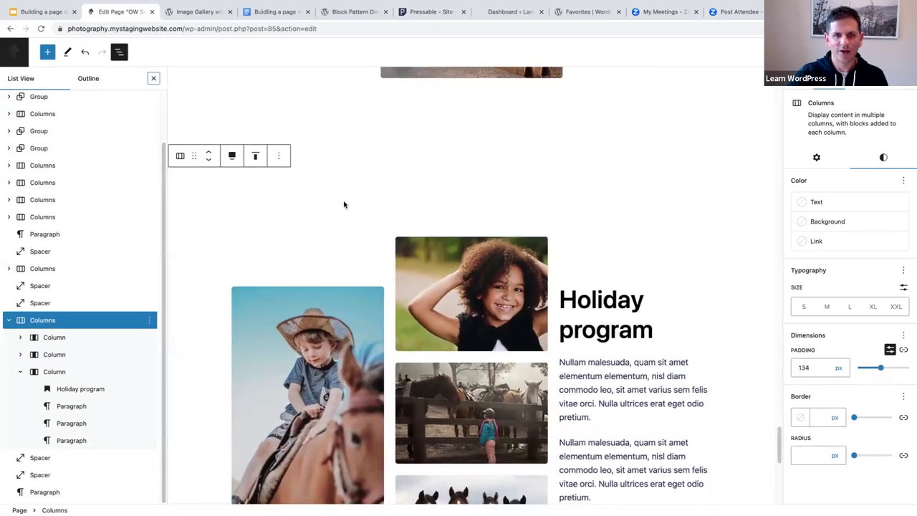
Step: Hide the block outline, publish the OW Services page, and return to the Pages list
key("ctrl+alt+o")
scroll(420, 214, "down", 5)
scroll(618, 286, "up", 2)
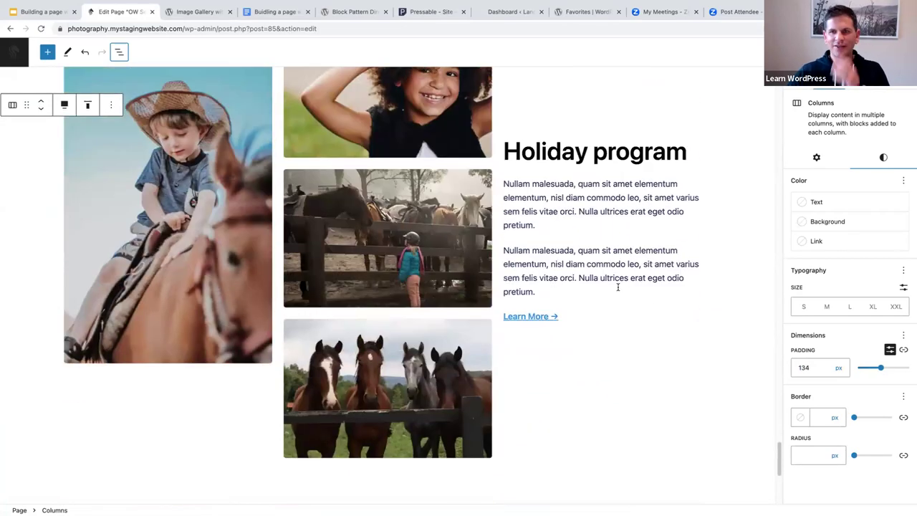
scroll(617, 287, "up", 1)
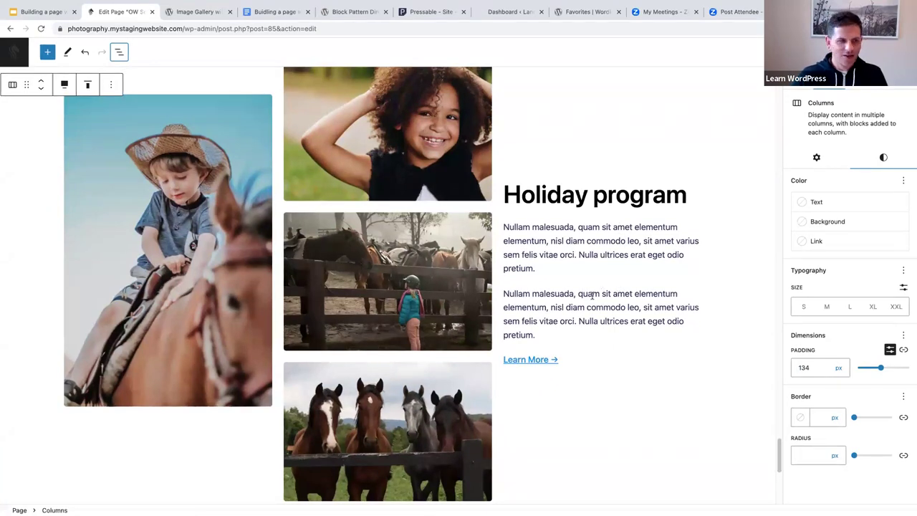
scroll(590, 295, "up", 1)
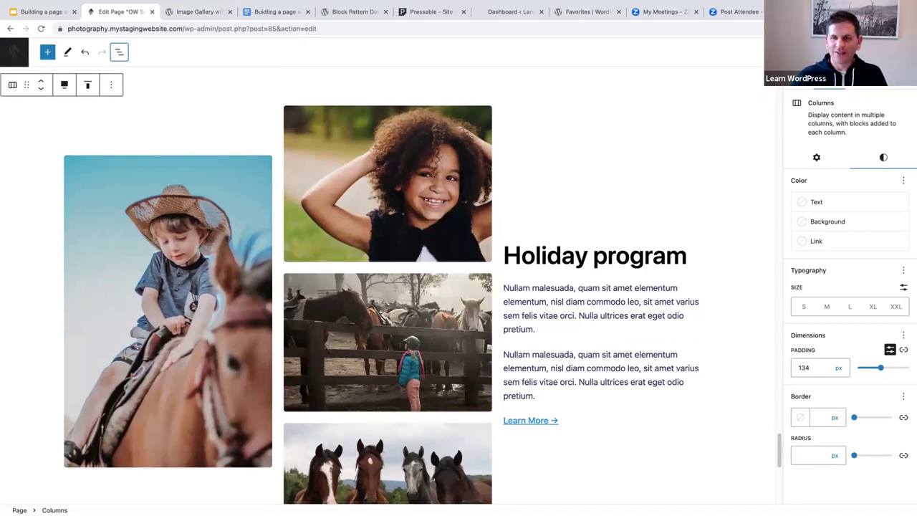
left_click(852, 52)
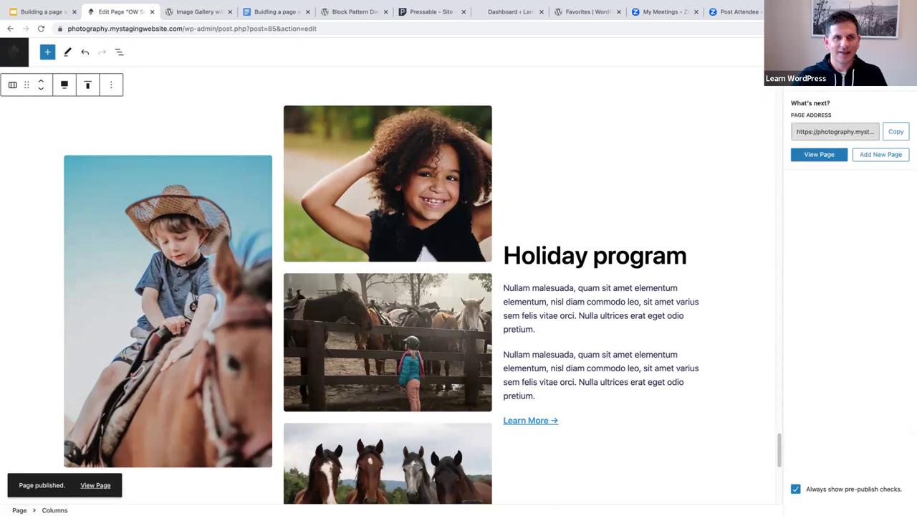
left_click(10, 53)
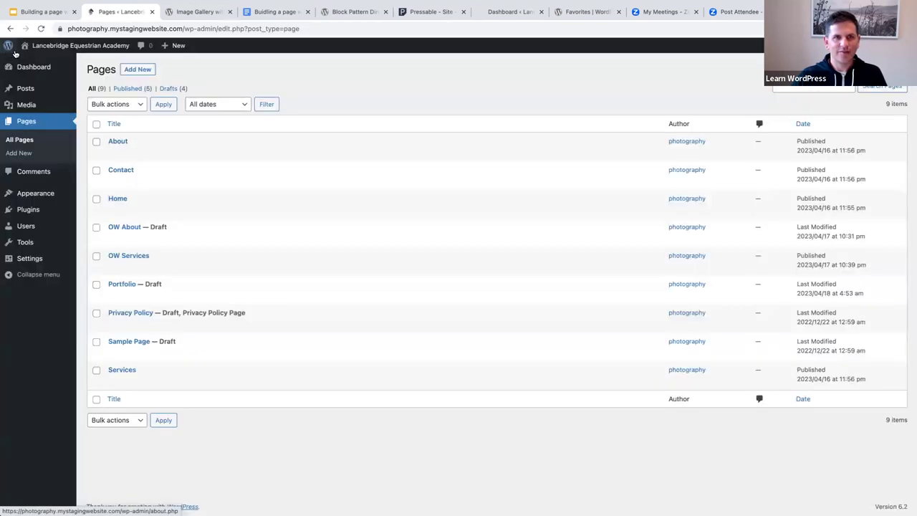
Step: View the live Services page's Holiday programs section, then switch to the pattern-links notes
left_click(68, 48)
left_click(659, 84)
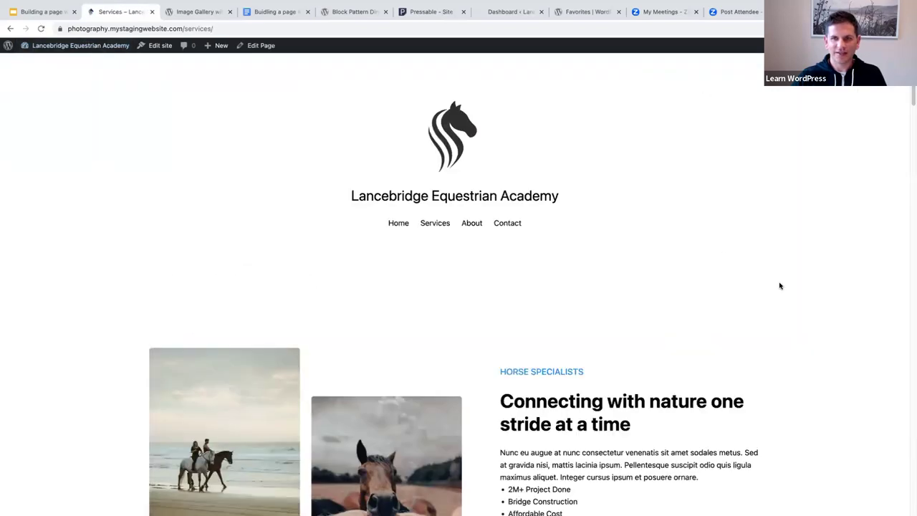
scroll(681, 243, "down", 5)
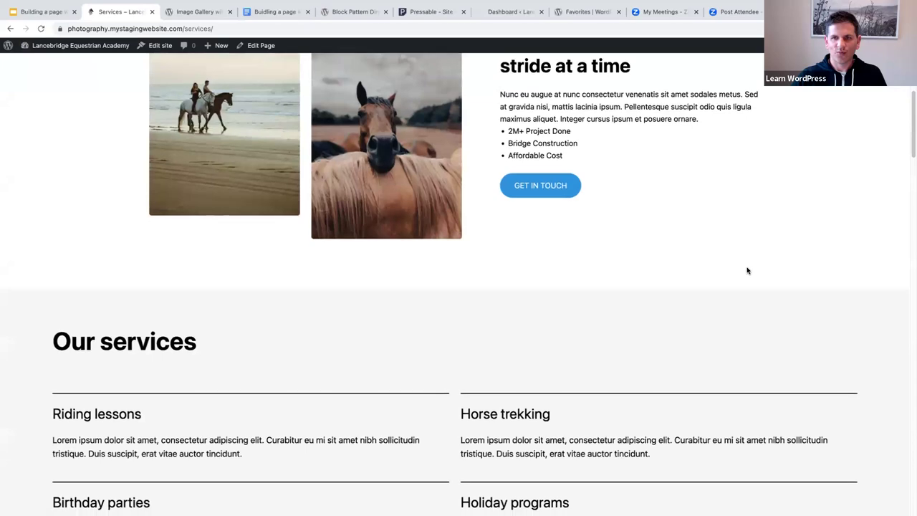
scroll(747, 270, "down", 8)
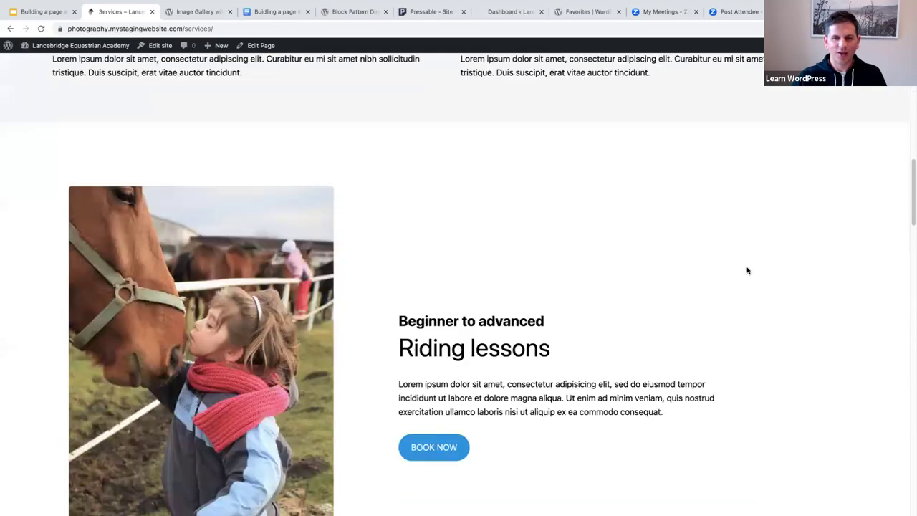
scroll(747, 270, "down", 10)
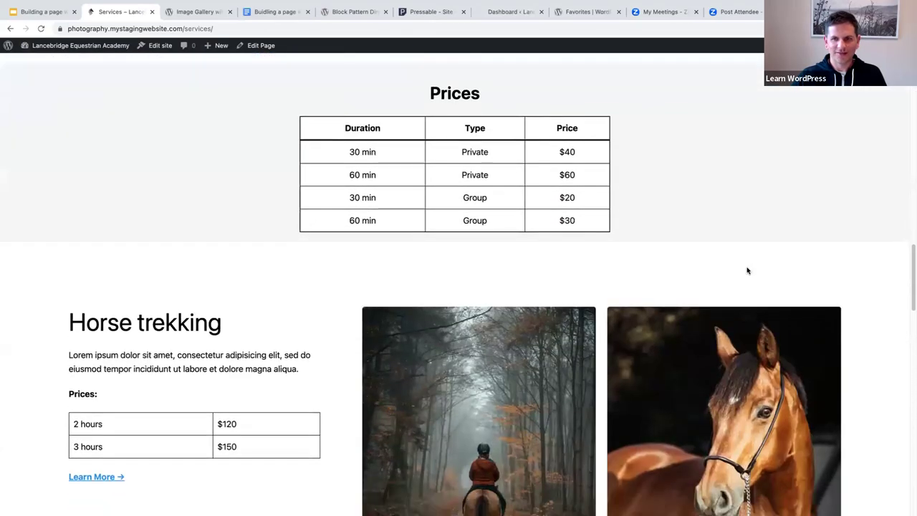
scroll(746, 270, "down", 10)
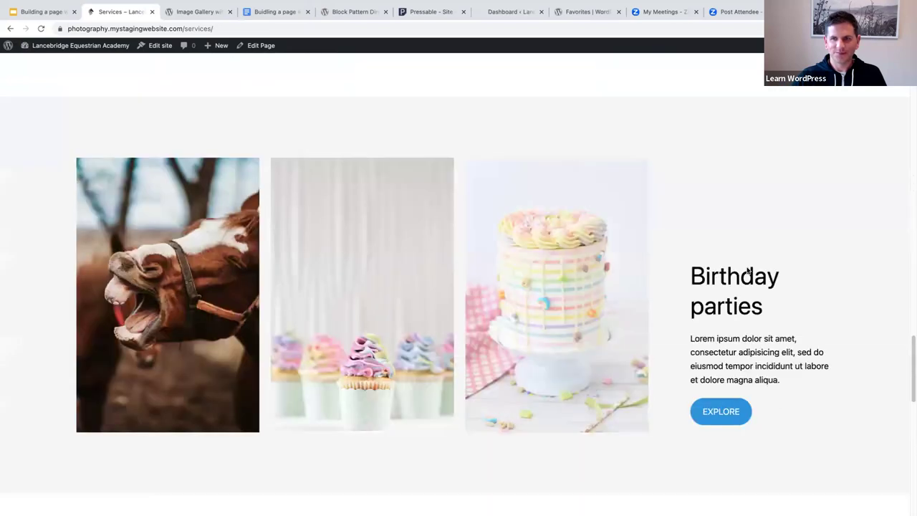
scroll(747, 270, "down", 5)
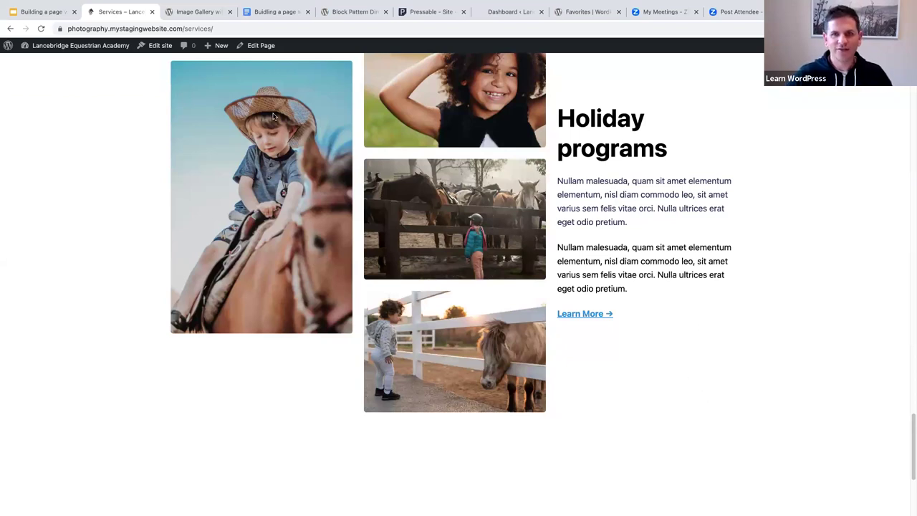
left_click(265, 13)
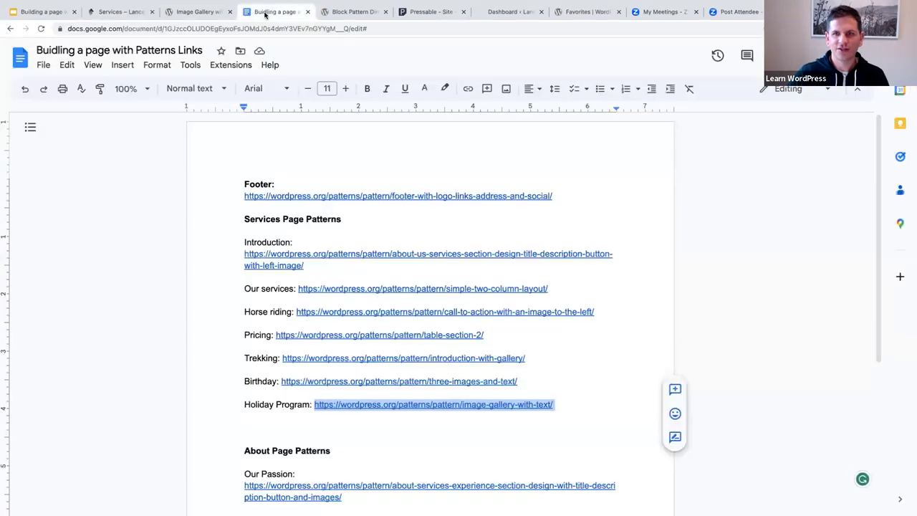
Step: Return to the live Services page tab
left_click(120, 13)
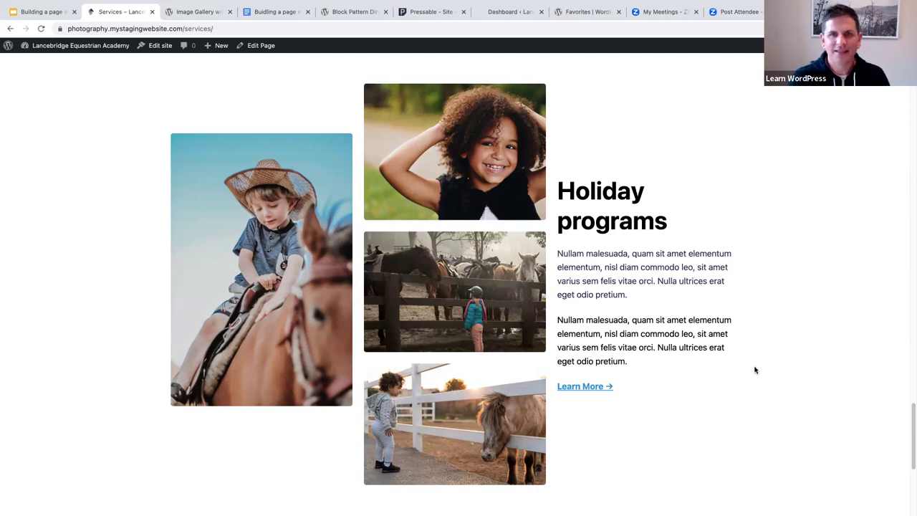
Step: In the Pattern Directory, favourite the 'Bold sale banner with geometric background pattern' pattern
left_click(345, 16)
scroll(88, 223, "down", 1)
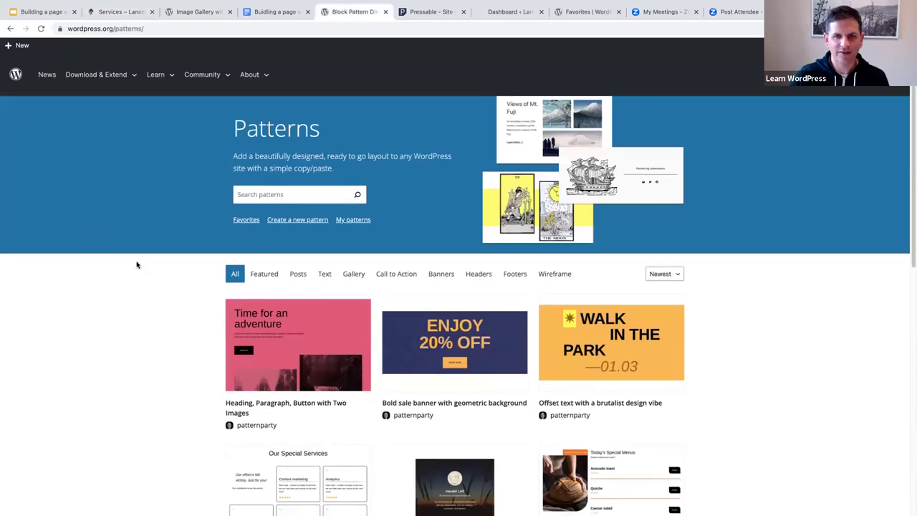
scroll(137, 265, "down", 1)
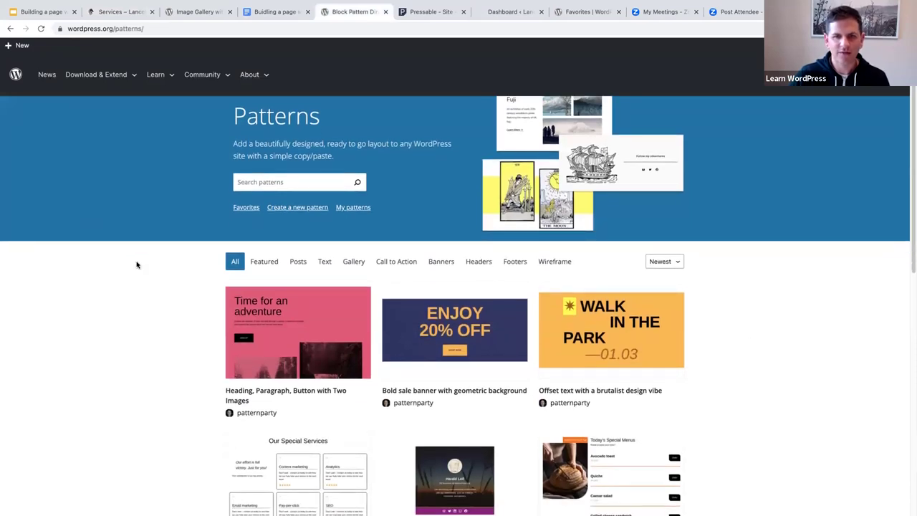
scroll(124, 265, "down", 4)
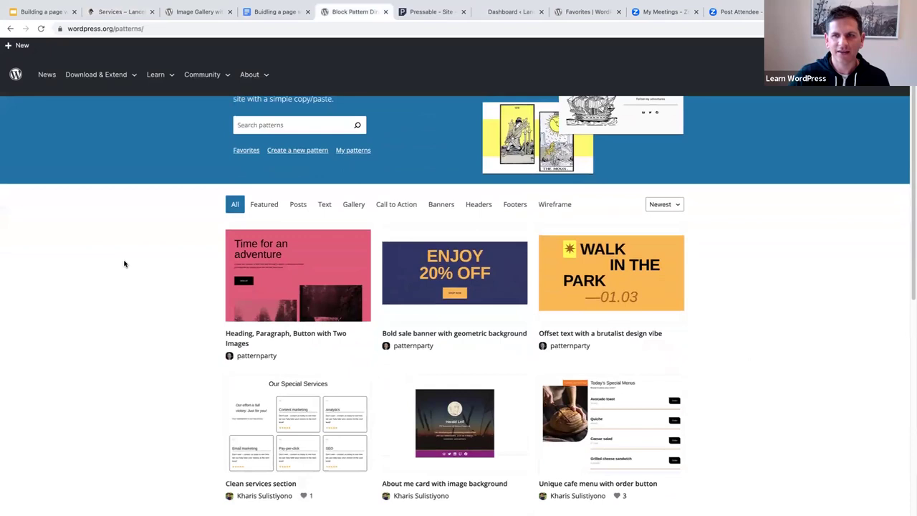
scroll(124, 264, "down", 3)
mouse_move(492, 263)
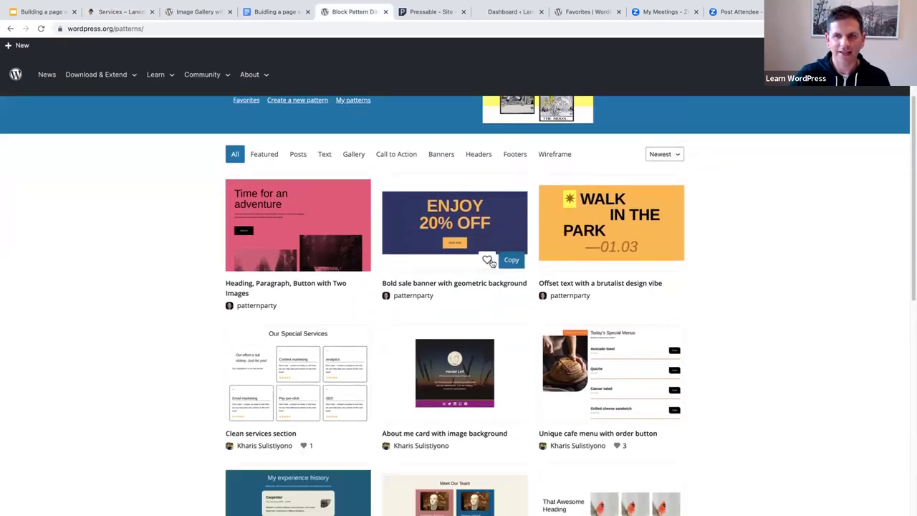
left_click(487, 261)
mouse_move(591, 329)
Step: Browse the second page of patterns, then view the Favorites collection
scroll(591, 329, "down", 10)
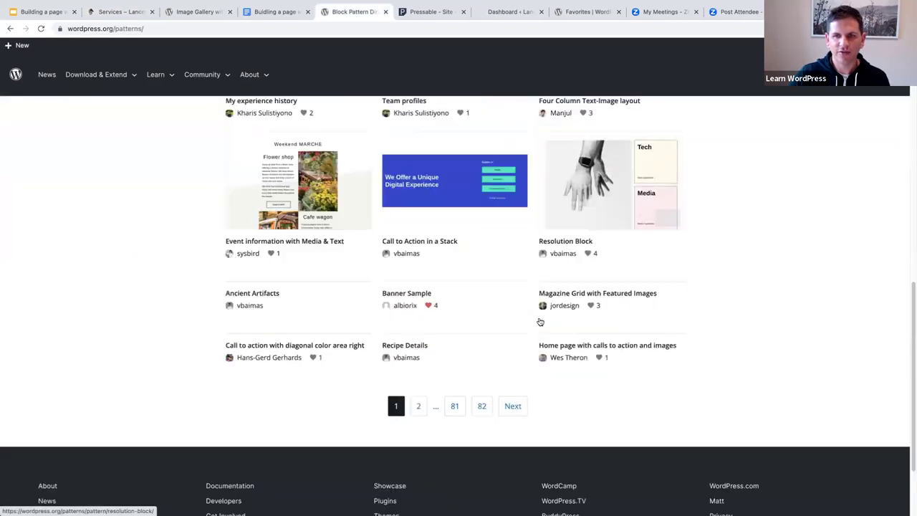
scroll(421, 391, "down", 1)
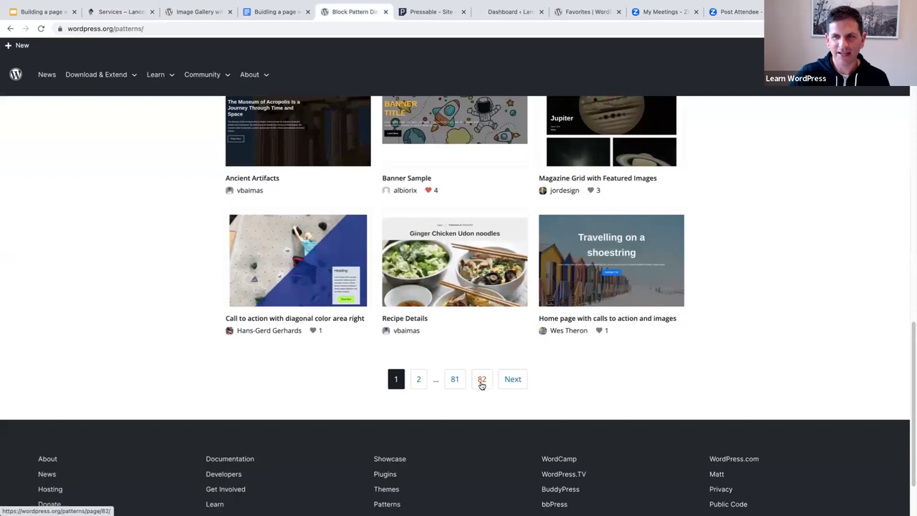
left_click(417, 380)
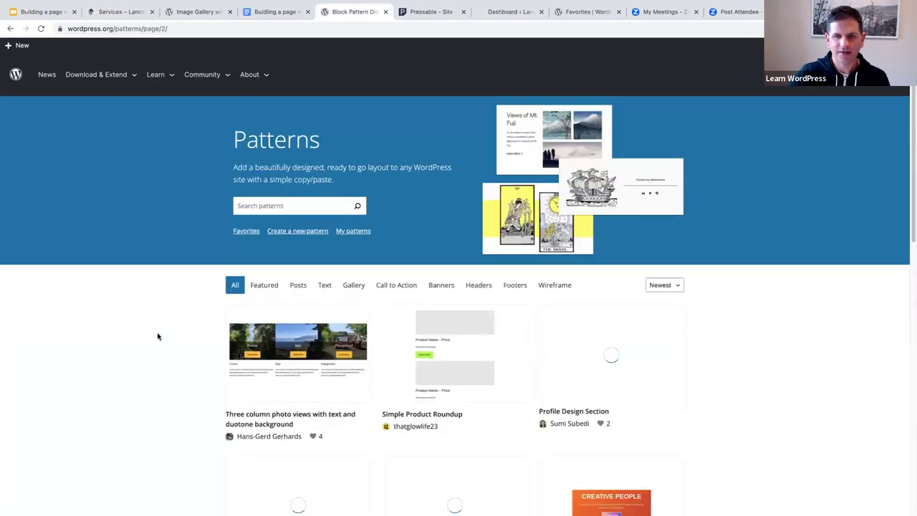
scroll(157, 335, "down", 1)
scroll(157, 336, "down", 3)
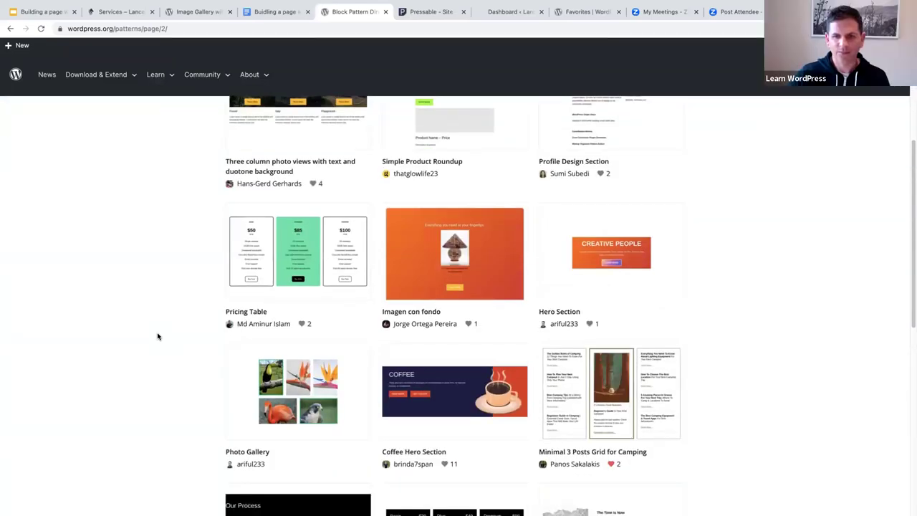
scroll(157, 336, "down", 3)
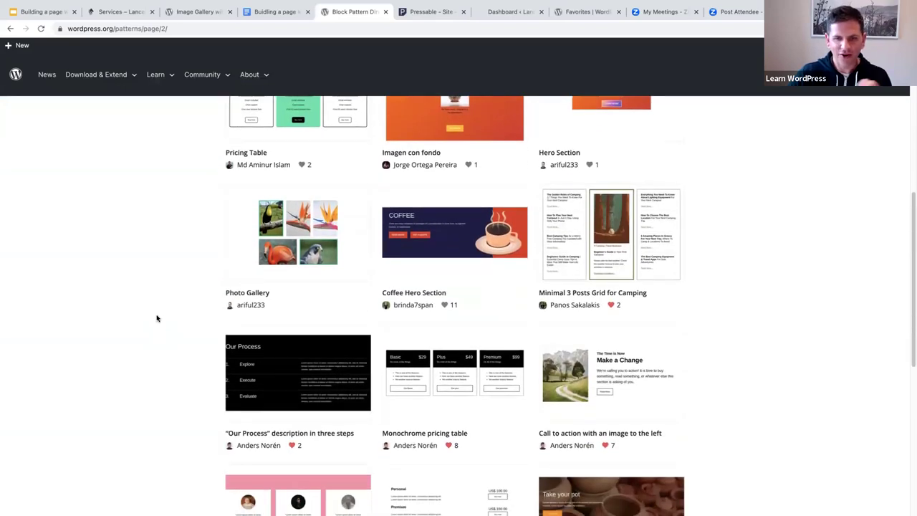
scroll(156, 318, "down", 1)
scroll(156, 319, "up", 5)
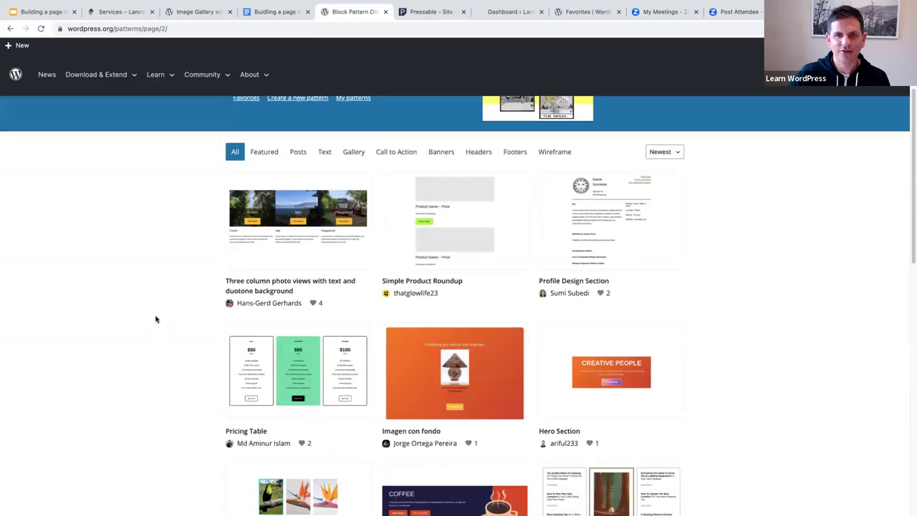
scroll(157, 319, "up", 2)
left_click(240, 229)
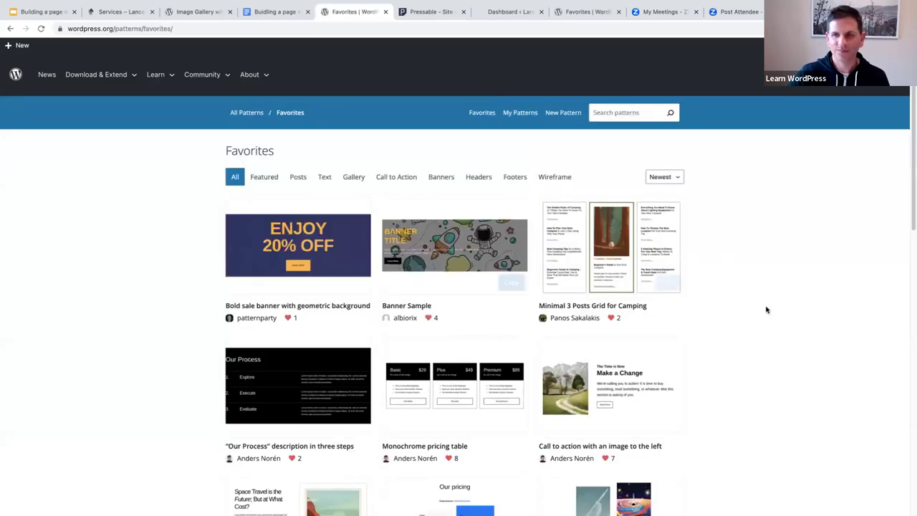
scroll(765, 309, "down", 3)
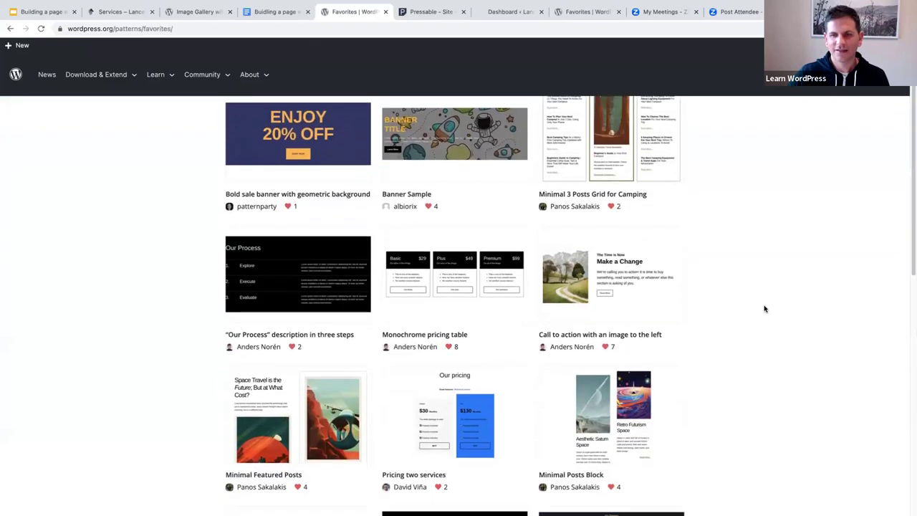